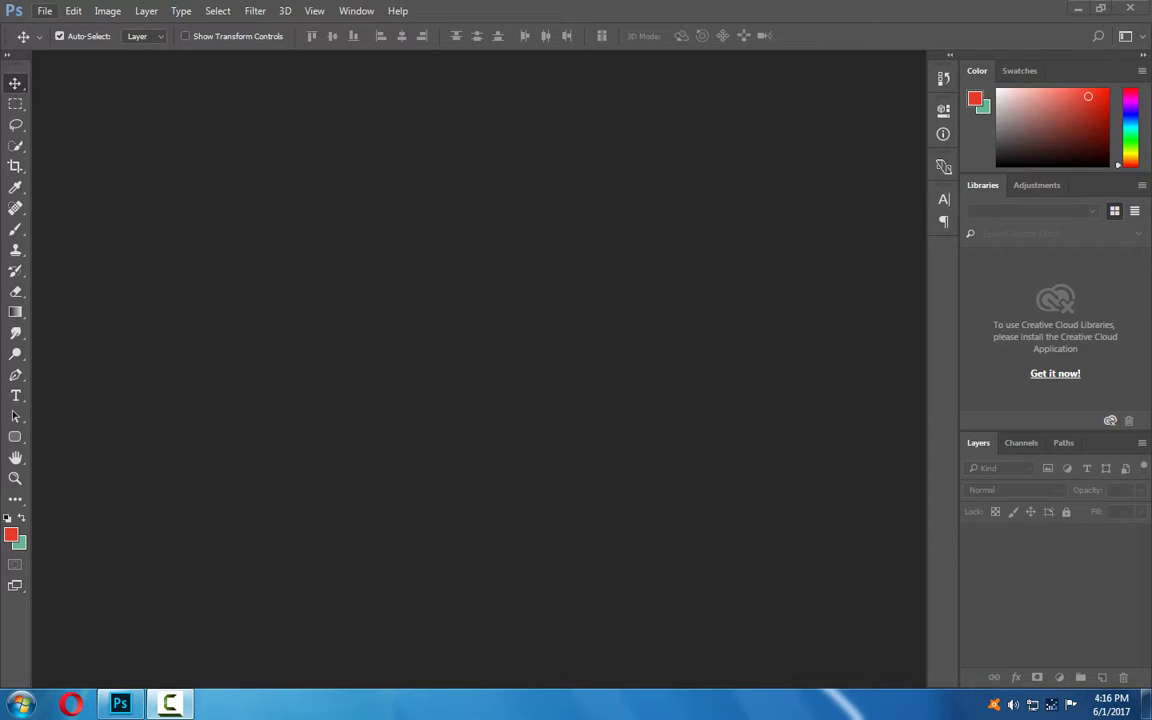
Create a new Web Large document (1920×1080 px, 72 ppi) containing Artboard 1.
click(45, 11)
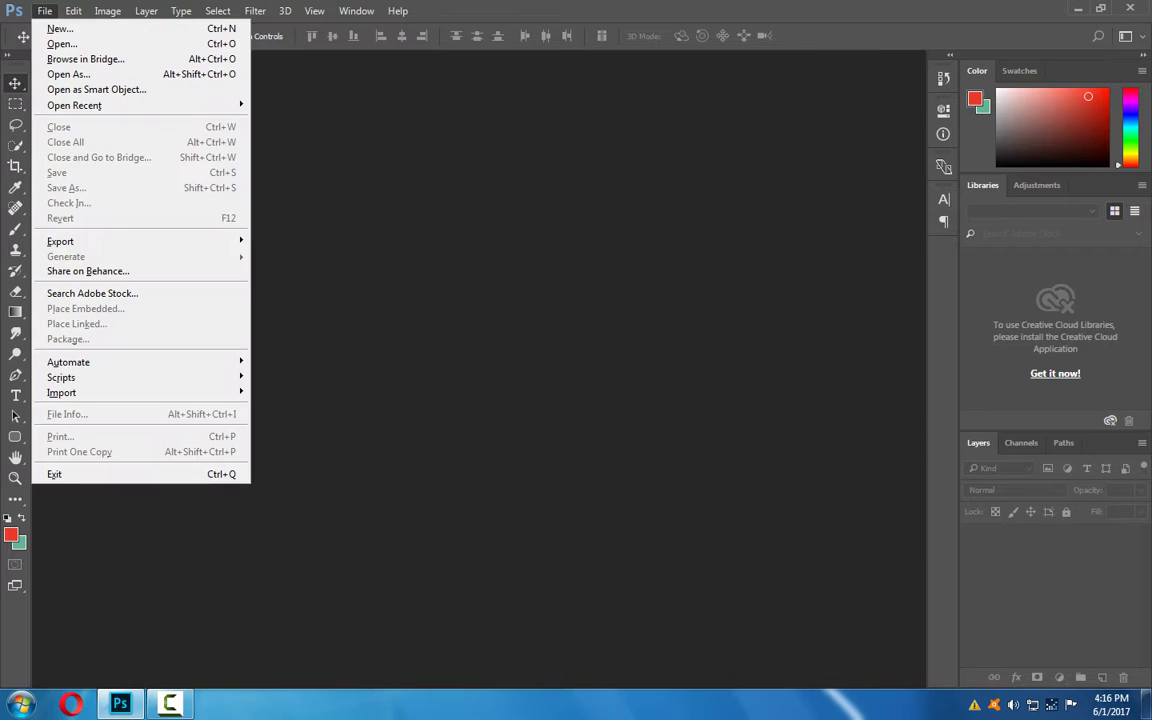
key(Return)
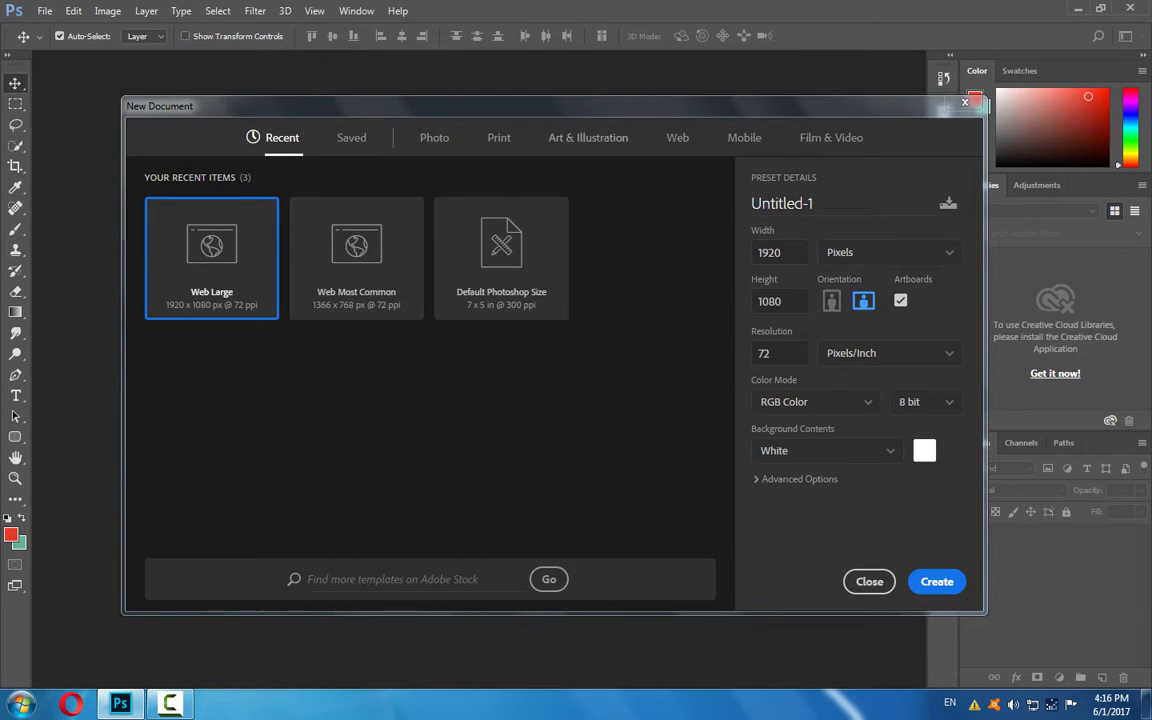
click(677, 137)
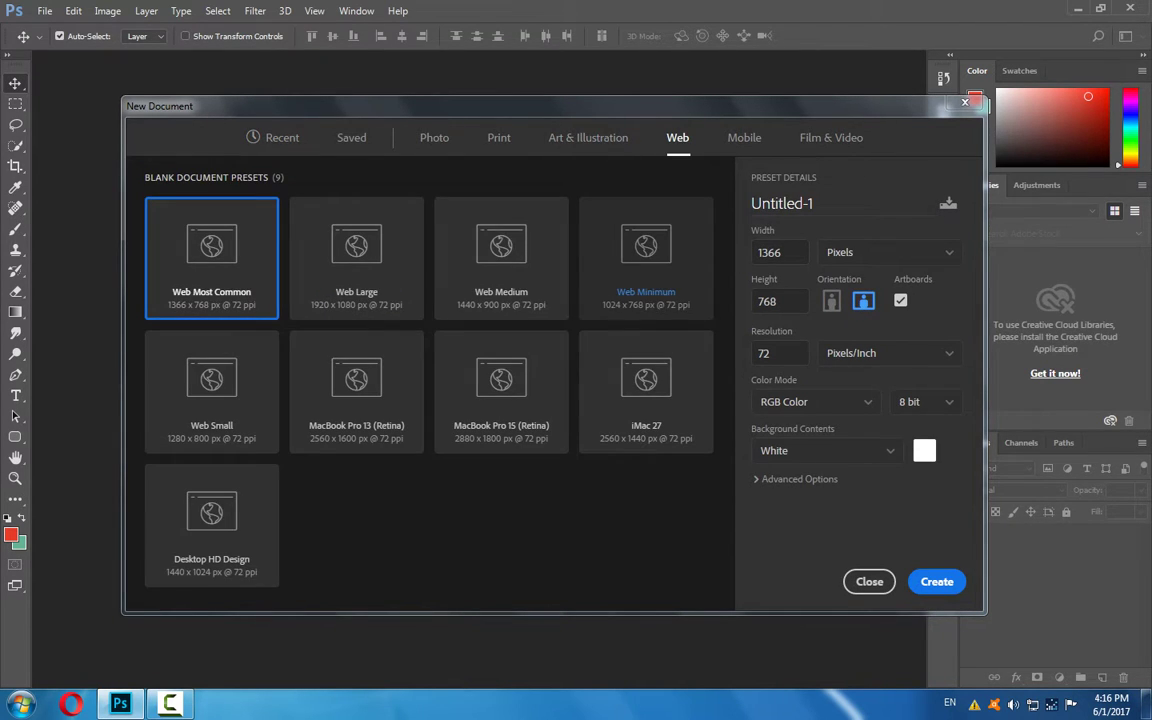
click(330, 262)
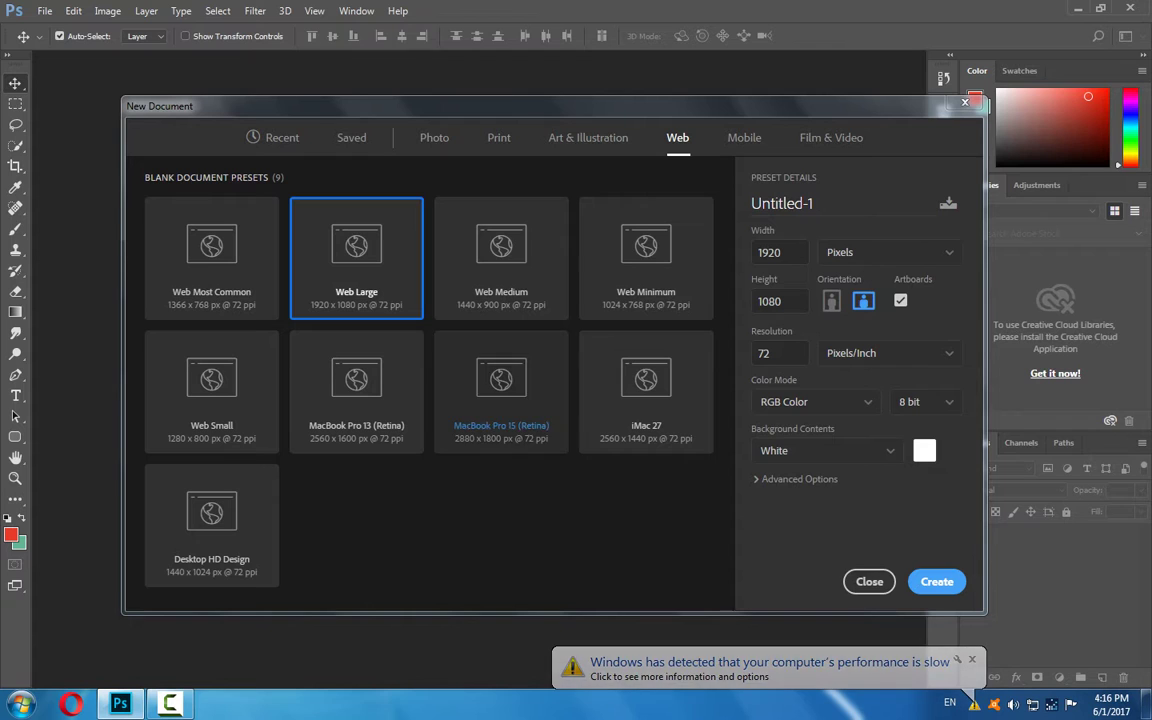
key(Return)
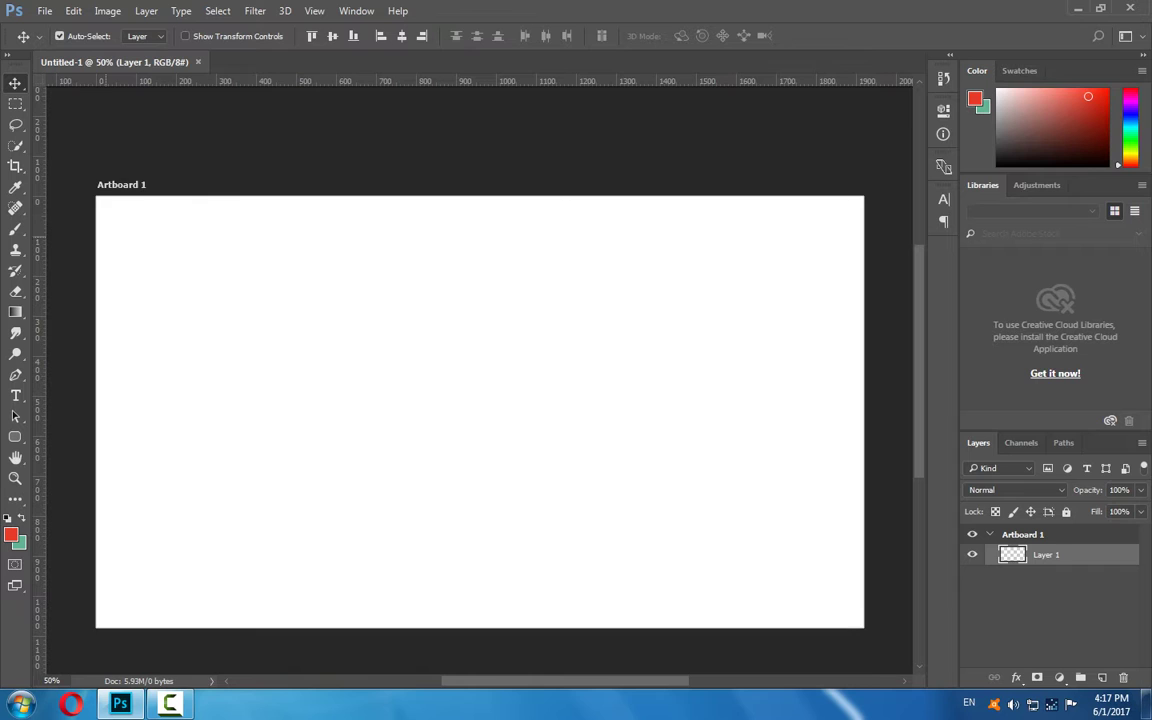
Add guides along the artboard's left, right, top and bottom edges.
drag(36, 212, 96, 214)
mouse_move(36, 245)
mouse_down()
mouse_move(932, 290)
mouse_move(863, 256)
mouse_up()
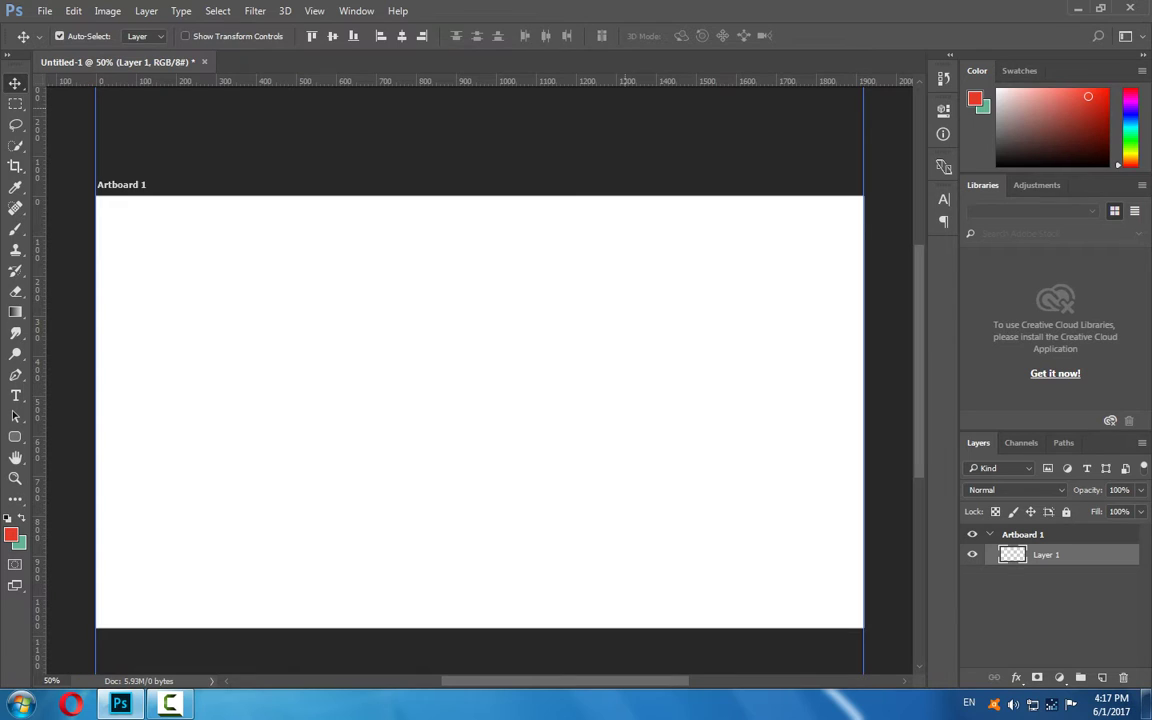
drag(630, 80, 630, 196)
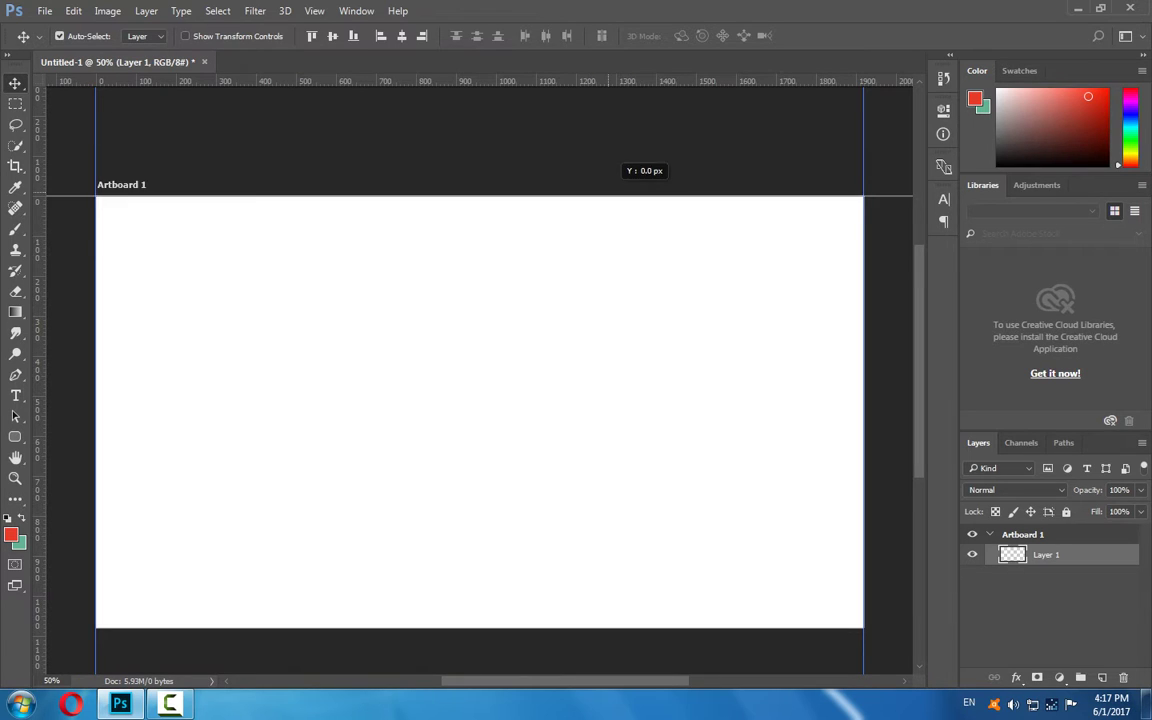
mouse_move(630, 80)
mouse_down()
mouse_move(598, 612)
mouse_move(607, 628)
mouse_up()
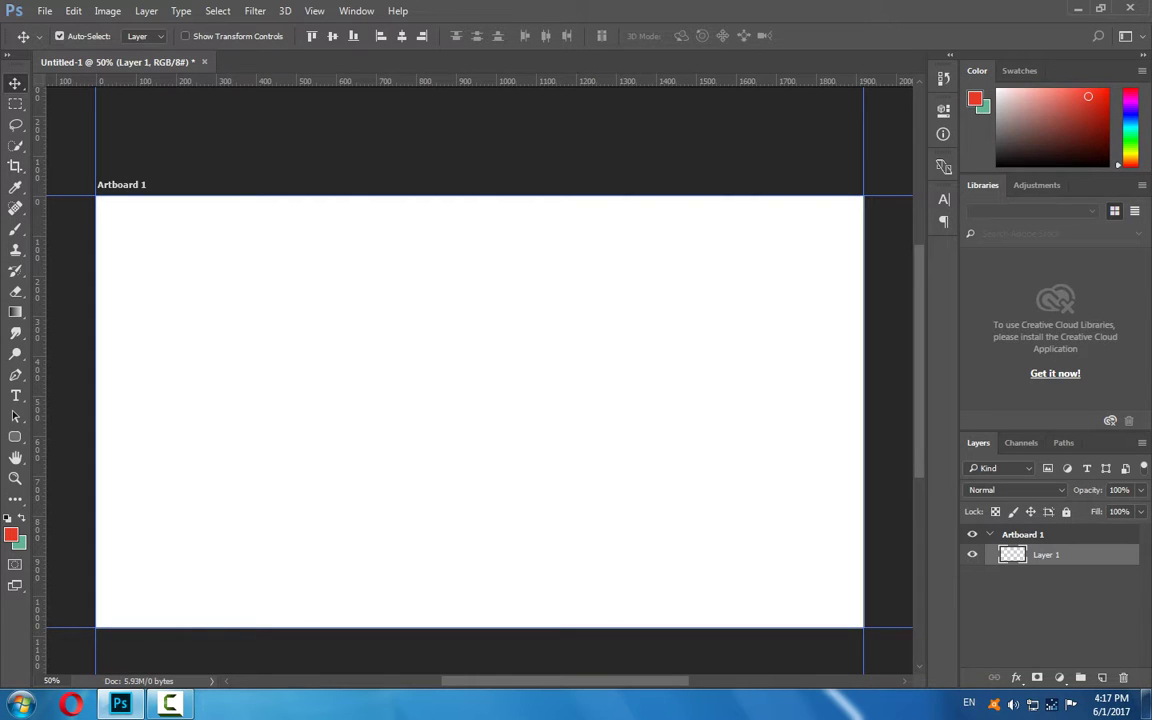
Add guides marking the left and right banner columns and a top row.
drag(38, 146, 174, 146)
mouse_move(38, 300)
mouse_down()
mouse_move(809, 309)
mouse_move(786, 303)
mouse_up()
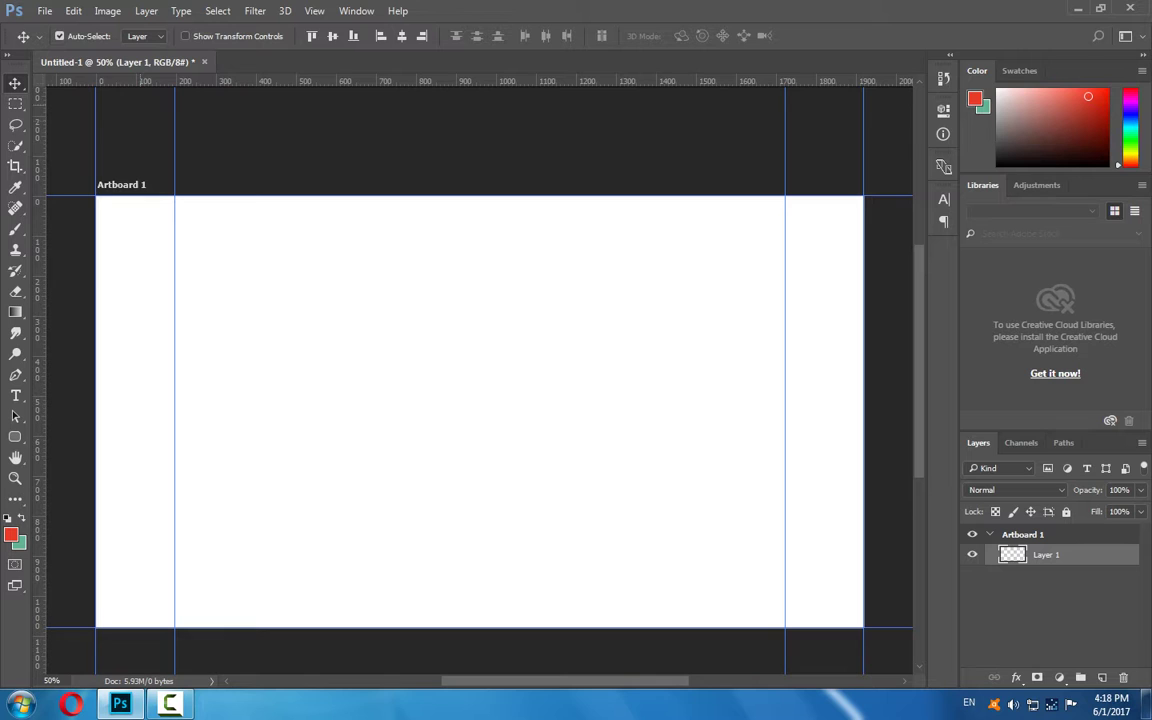
mouse_move(185, 80)
mouse_down()
mouse_move(222, 205)
mouse_move(231, 196)
mouse_up()
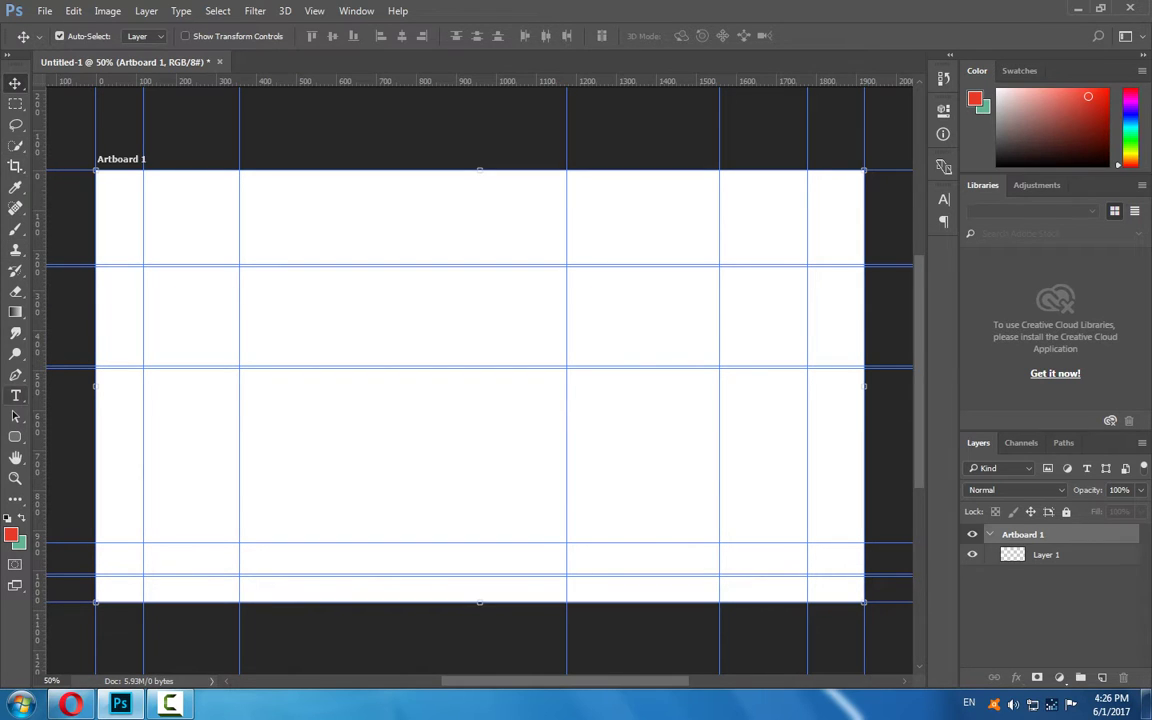
click(15, 437)
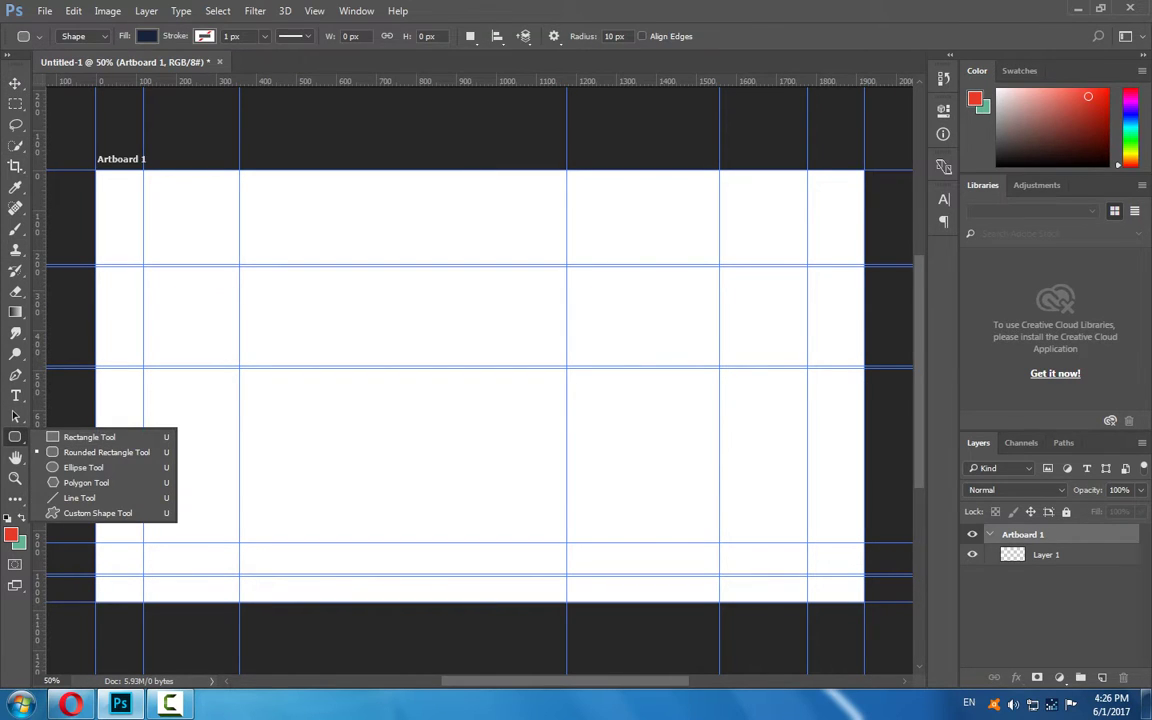
Draw a tall square-cornered navy rectangle filling the left column.
mouse_move(145, 172)
mouse_down()
mouse_move(239, 393)
mouse_move(239, 432)
mouse_up()
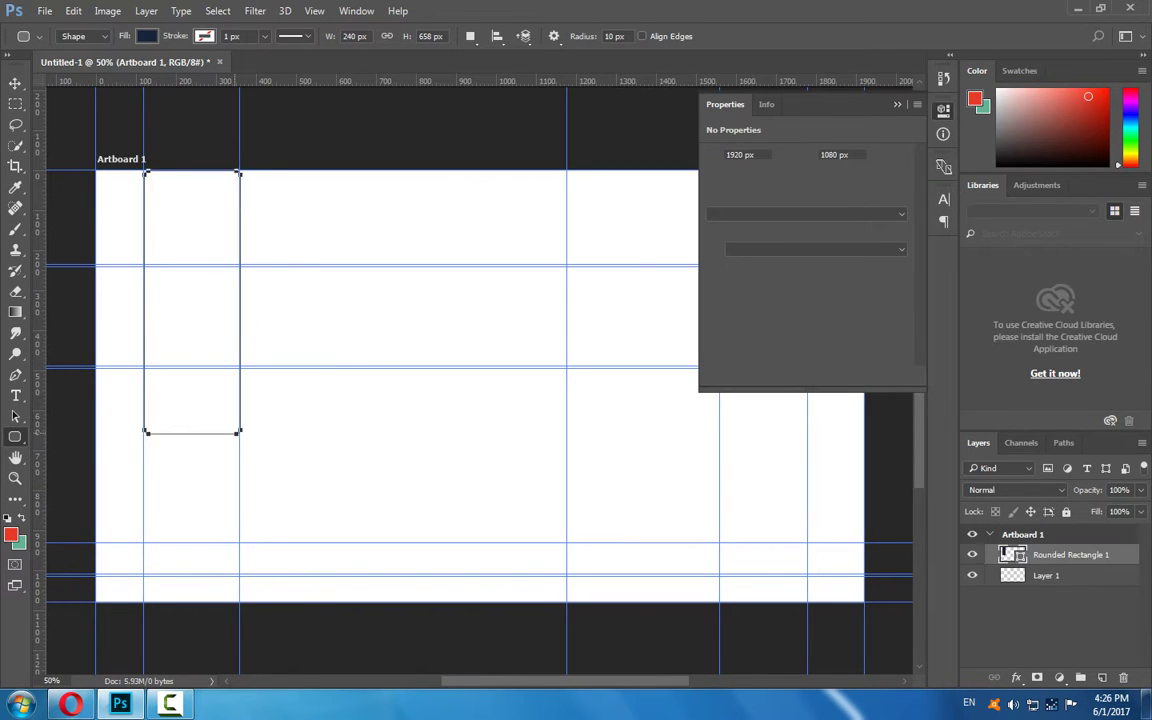
key(ctrl+z)
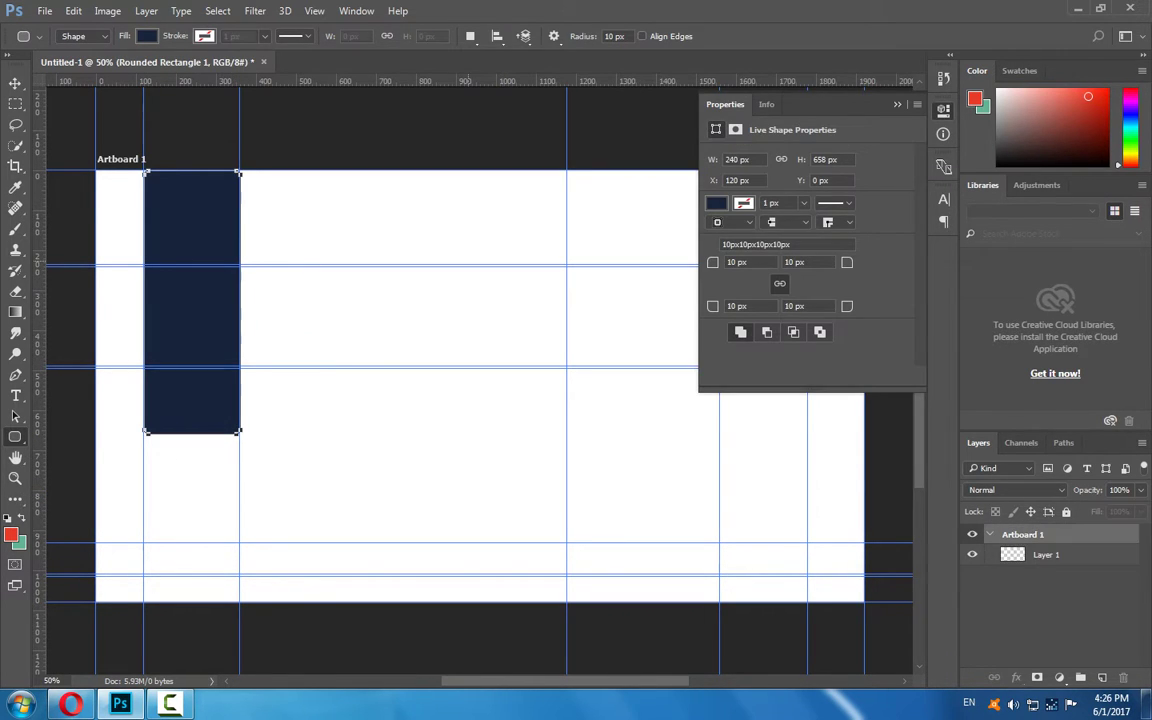
right_click(15, 437)
click(100, 440)
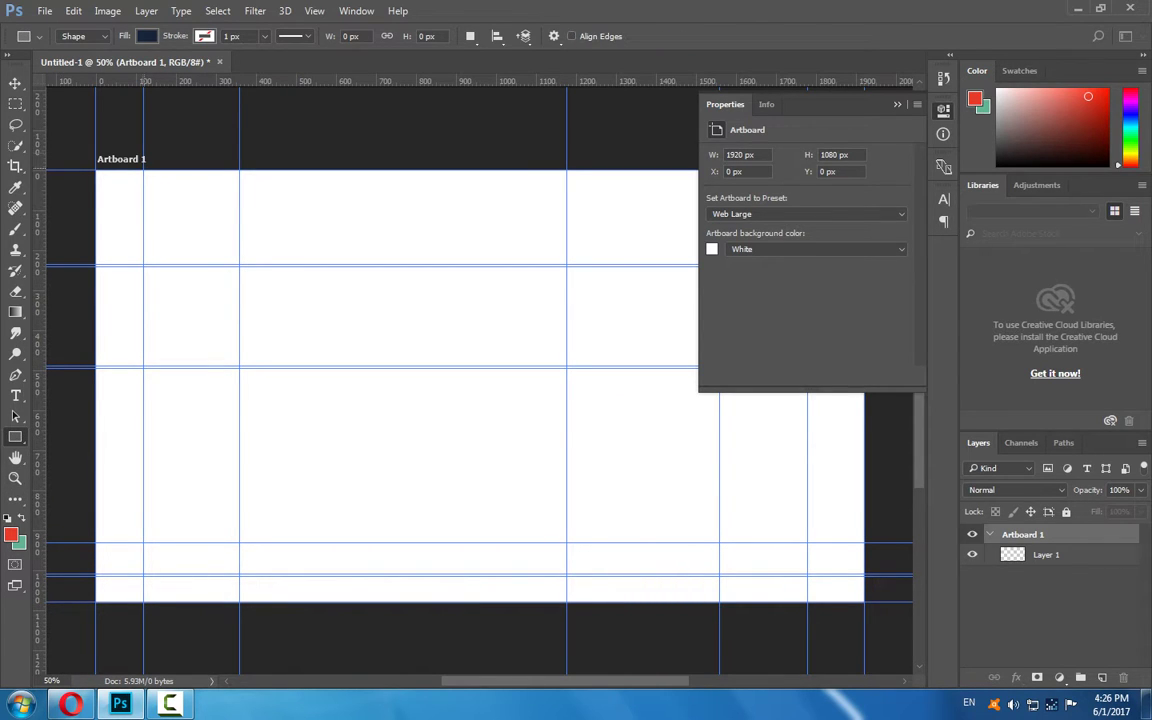
drag(144, 170, 240, 543)
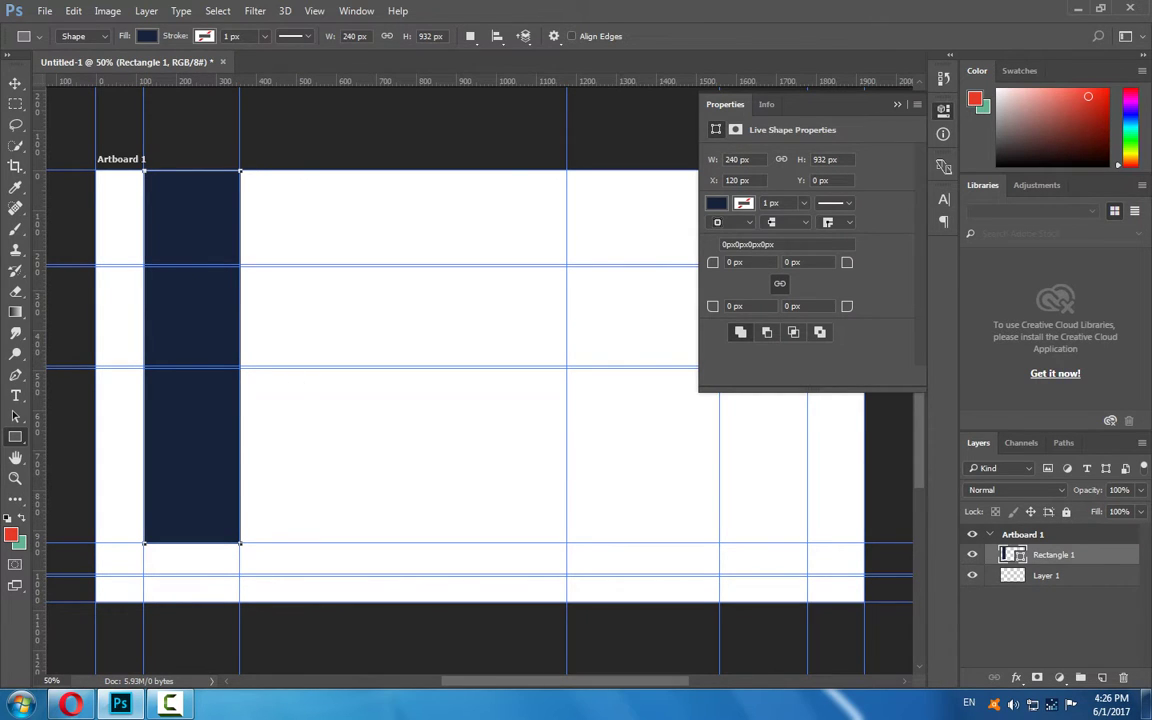
Alt-drag a copy of the navy rectangle into the right column.
key(v)
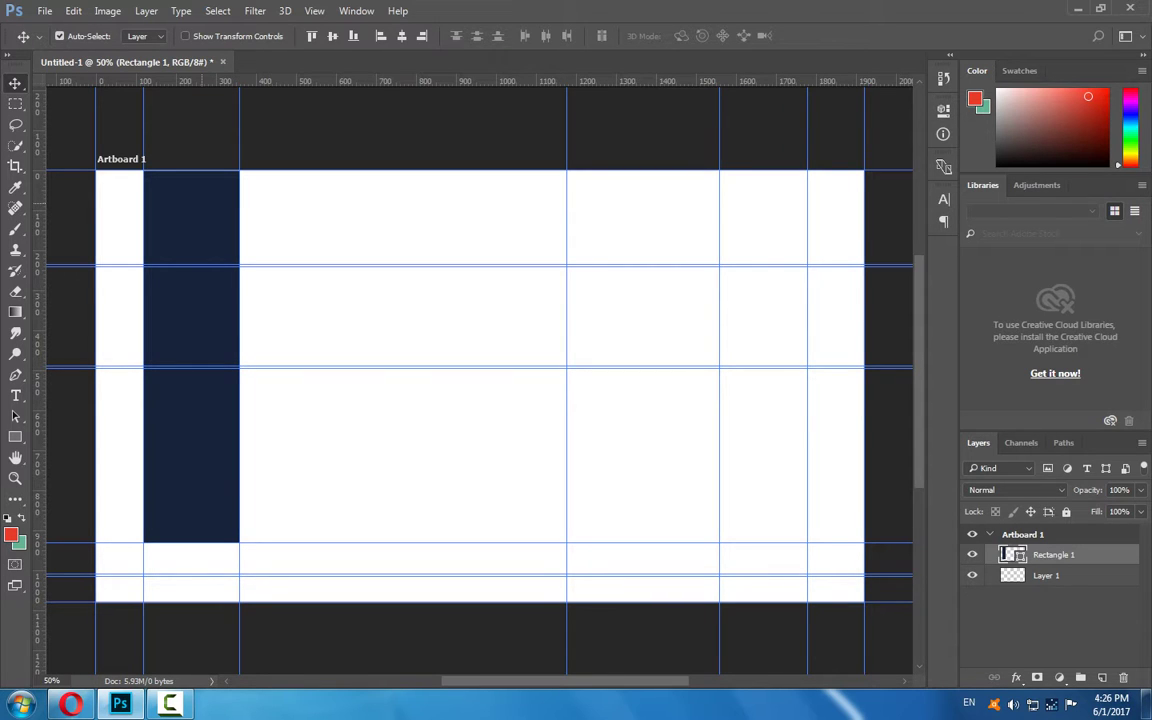
drag(187, 178, 768, 170)
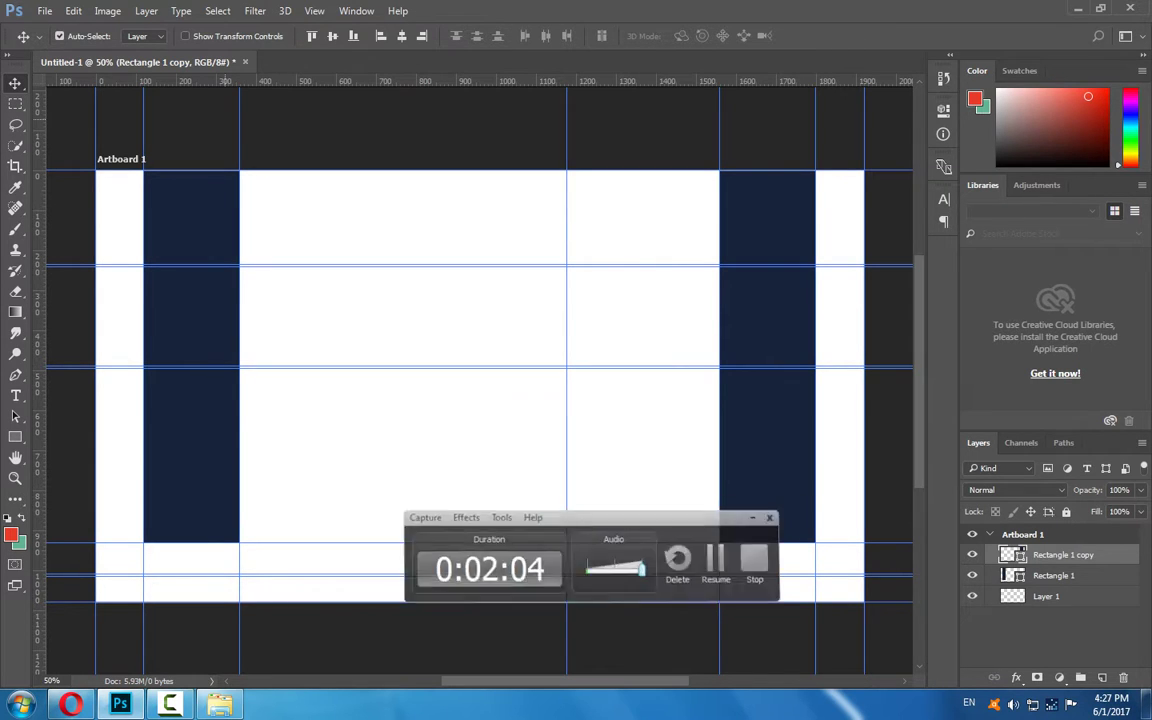
drag(700, 10, 900, 91)
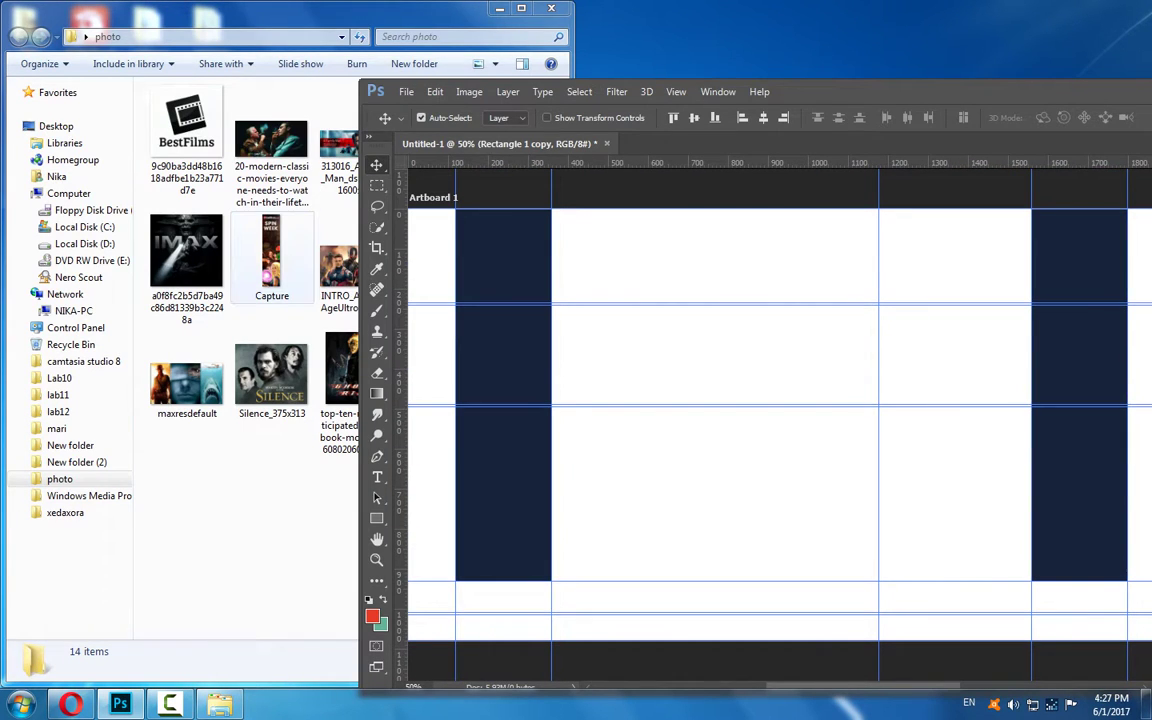
Preview the Capture banner from the photo folder and drag it into the Photoshop document.
mouse_move(271, 262)
mouse_down()
mouse_move(300, 258)
mouse_move(285, 256)
mouse_up()
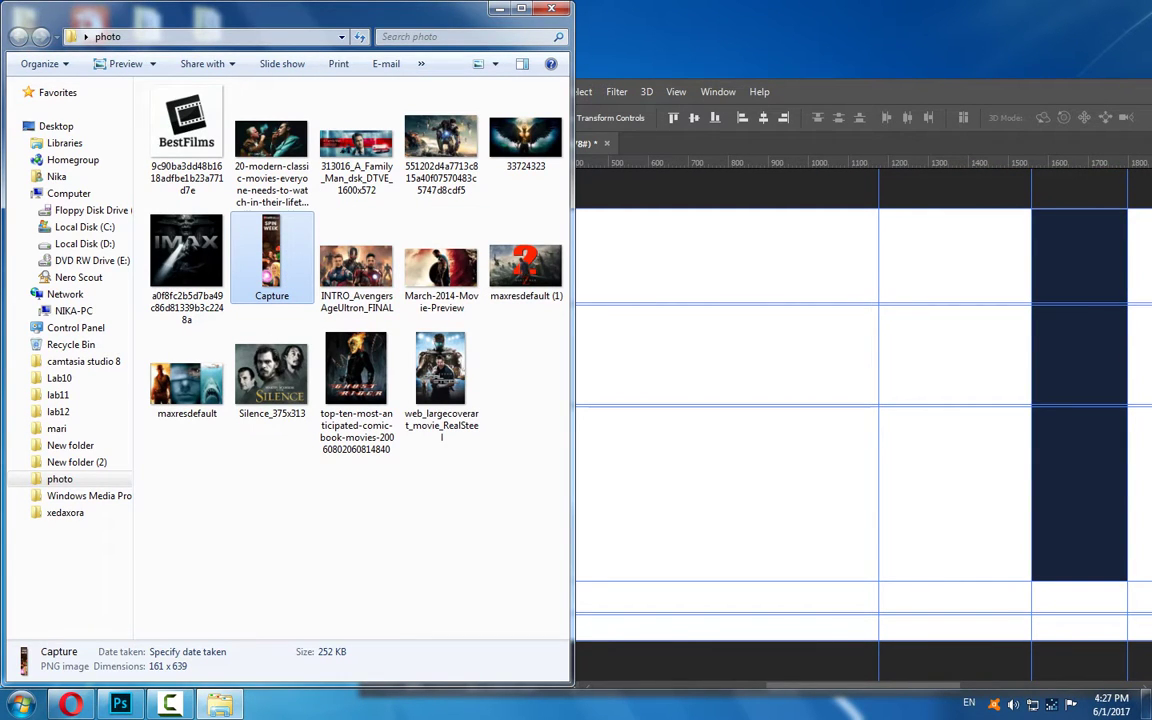
double_click(271, 255)
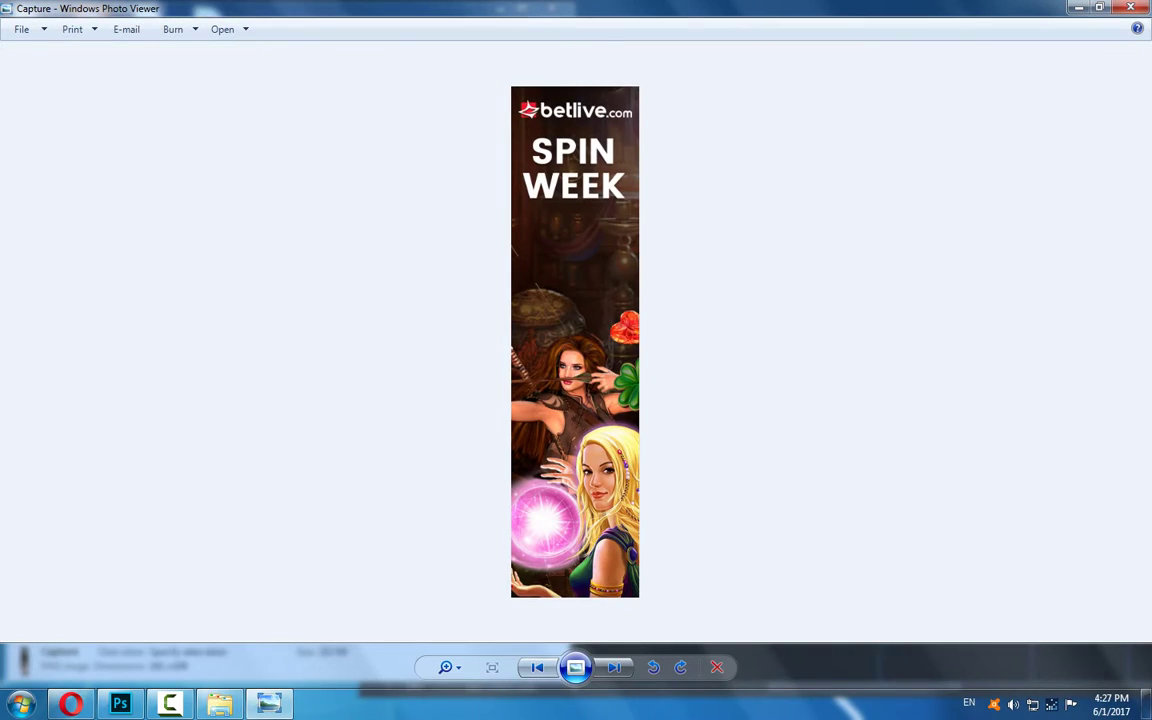
click(1130, 7)
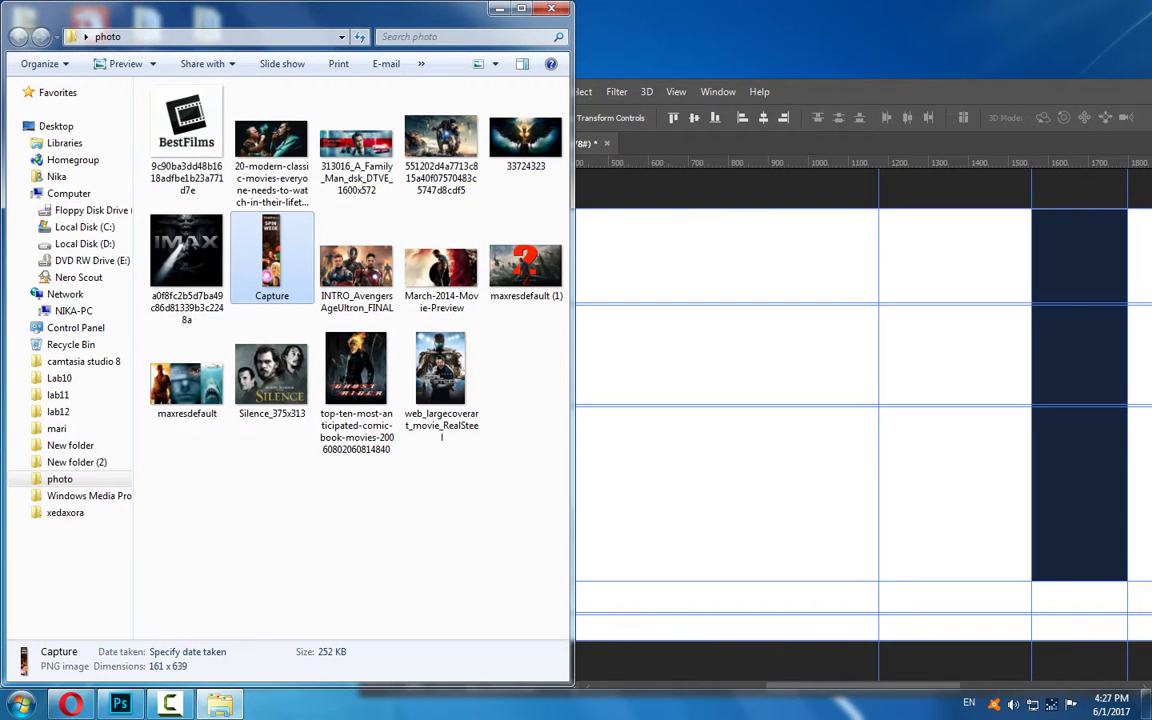
key(alt+Tab)
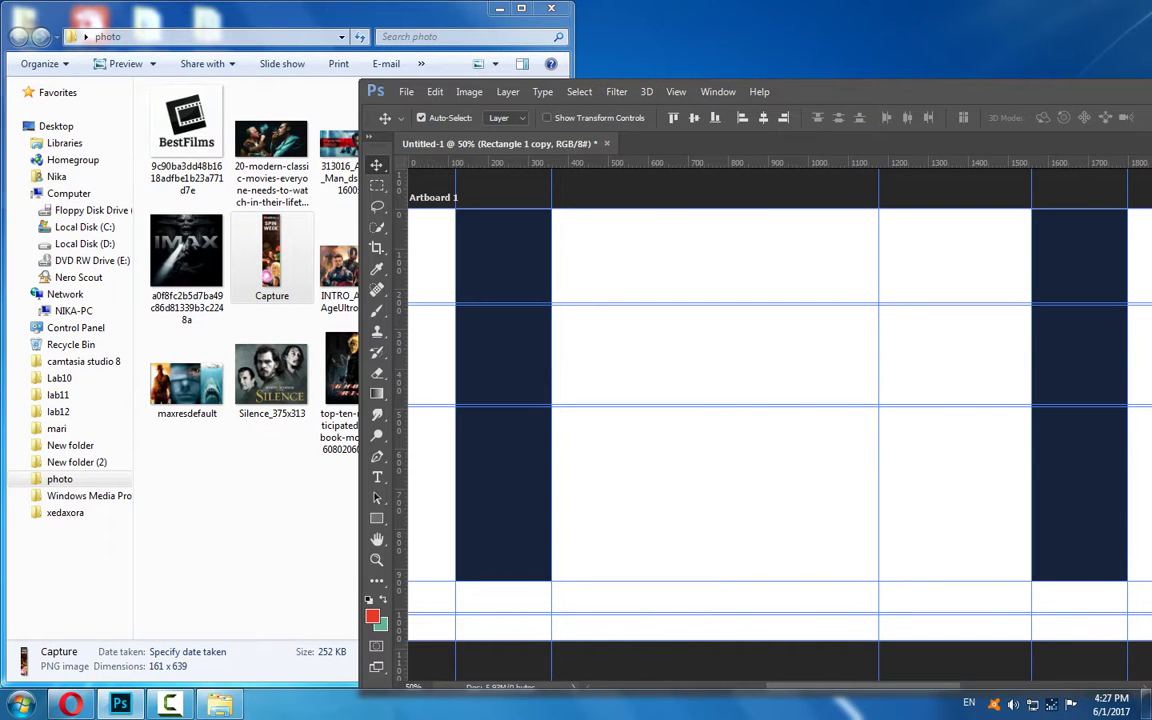
drag(271, 255, 784, 420)
drag(850, 91, 700, 13)
Move and enlarge the Capture banner to fill the left column.
double_click(700, 13)
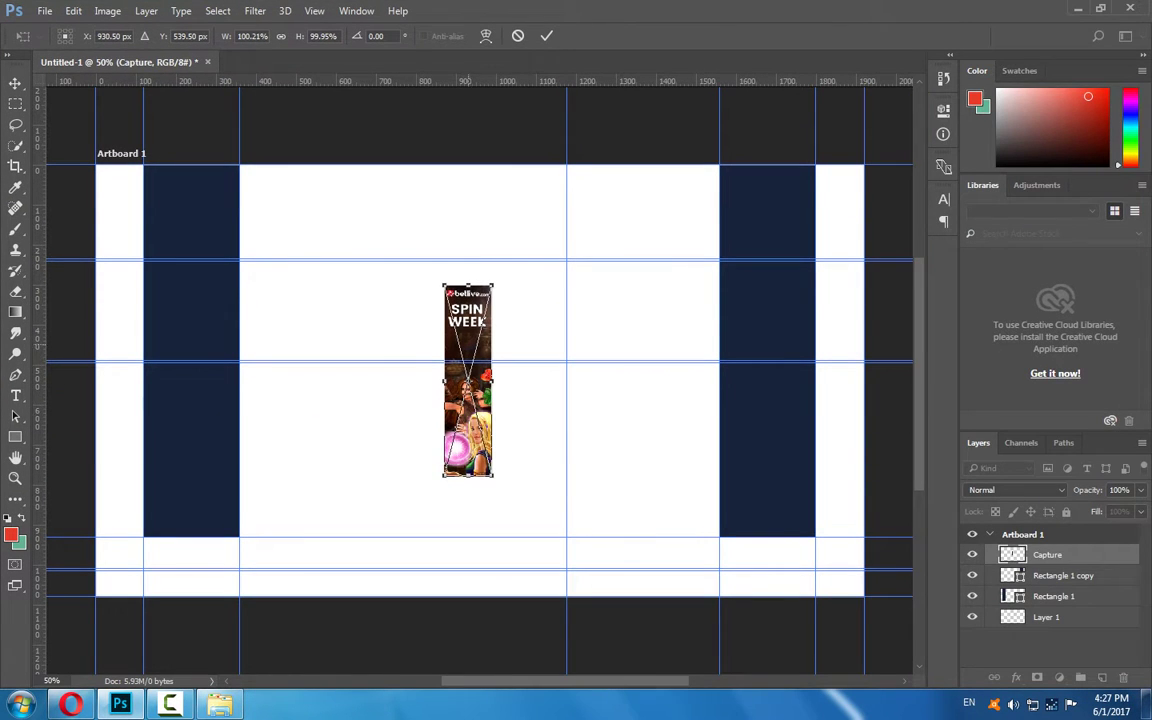
drag(497, 290, 188, 162)
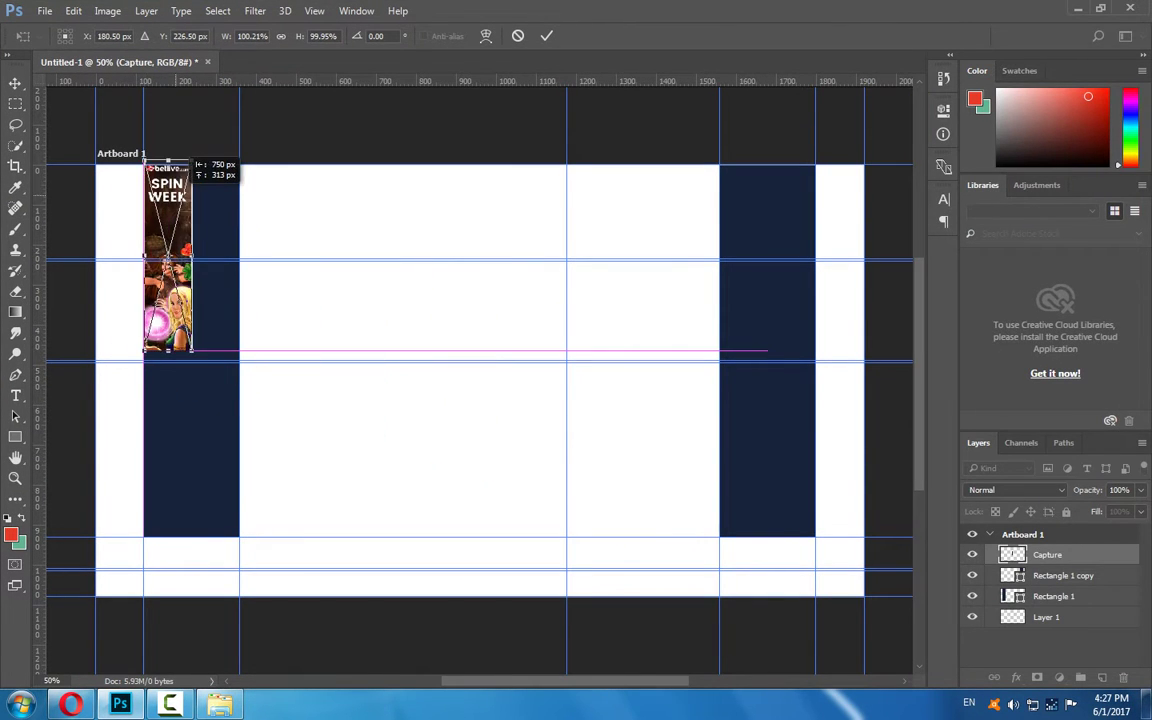
drag(188, 162, 188, 170)
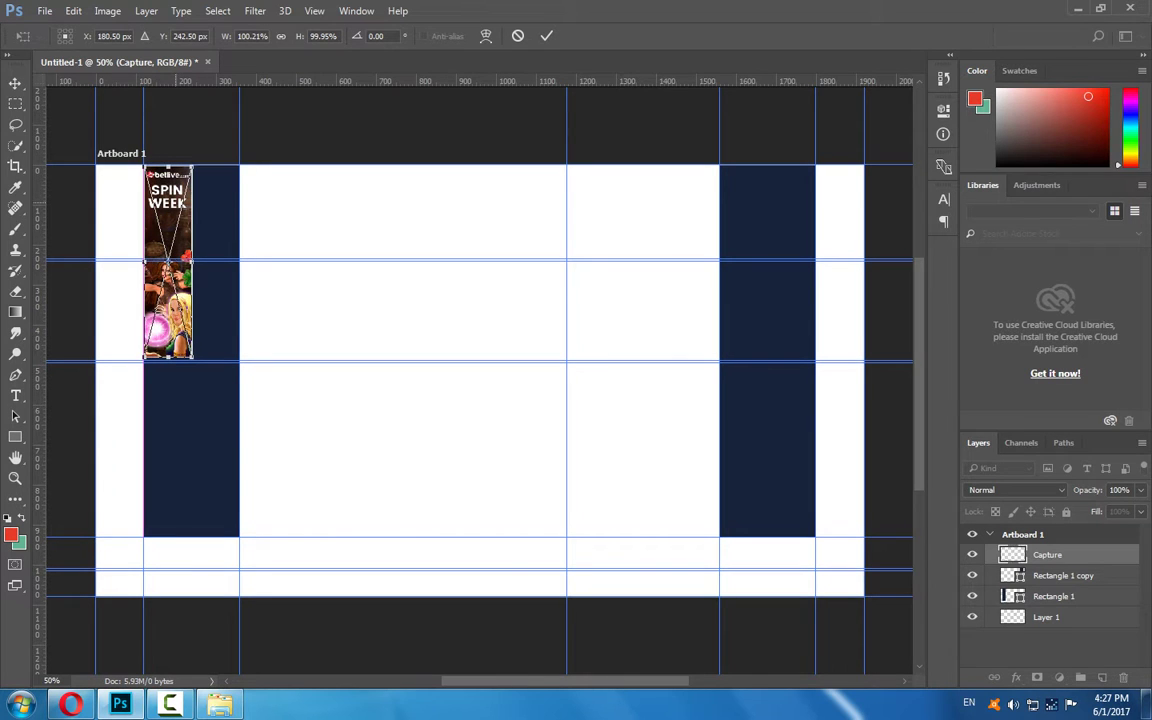
drag(192, 356, 284, 497)
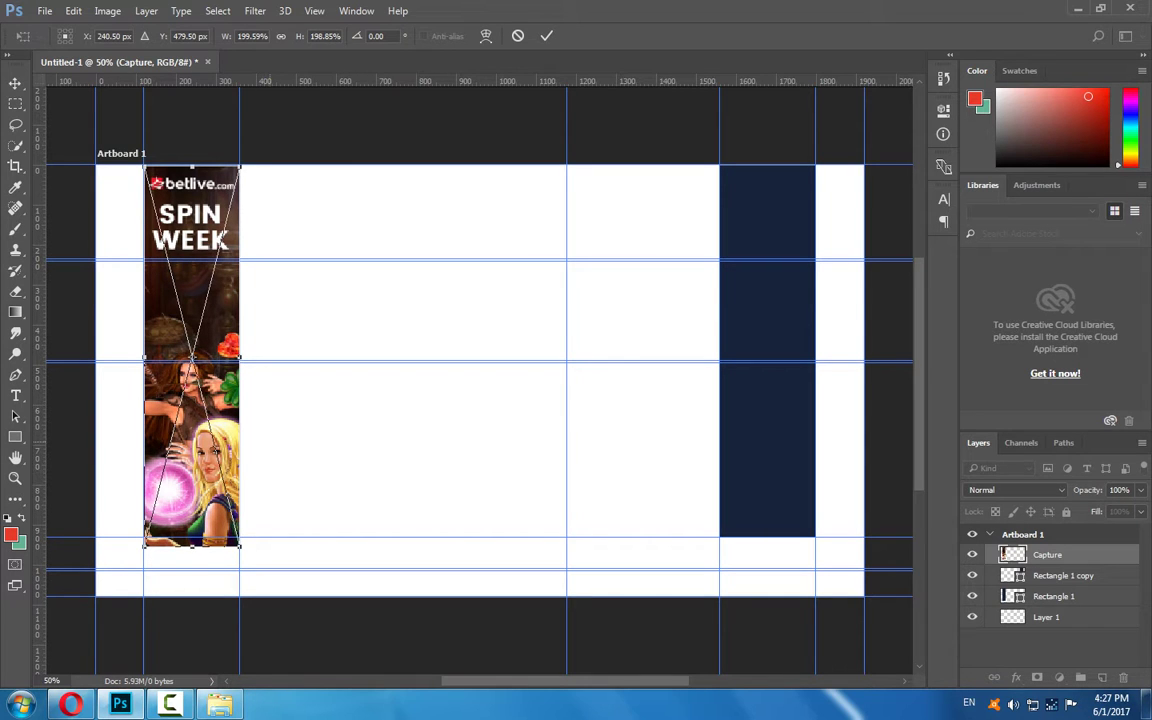
key(Return)
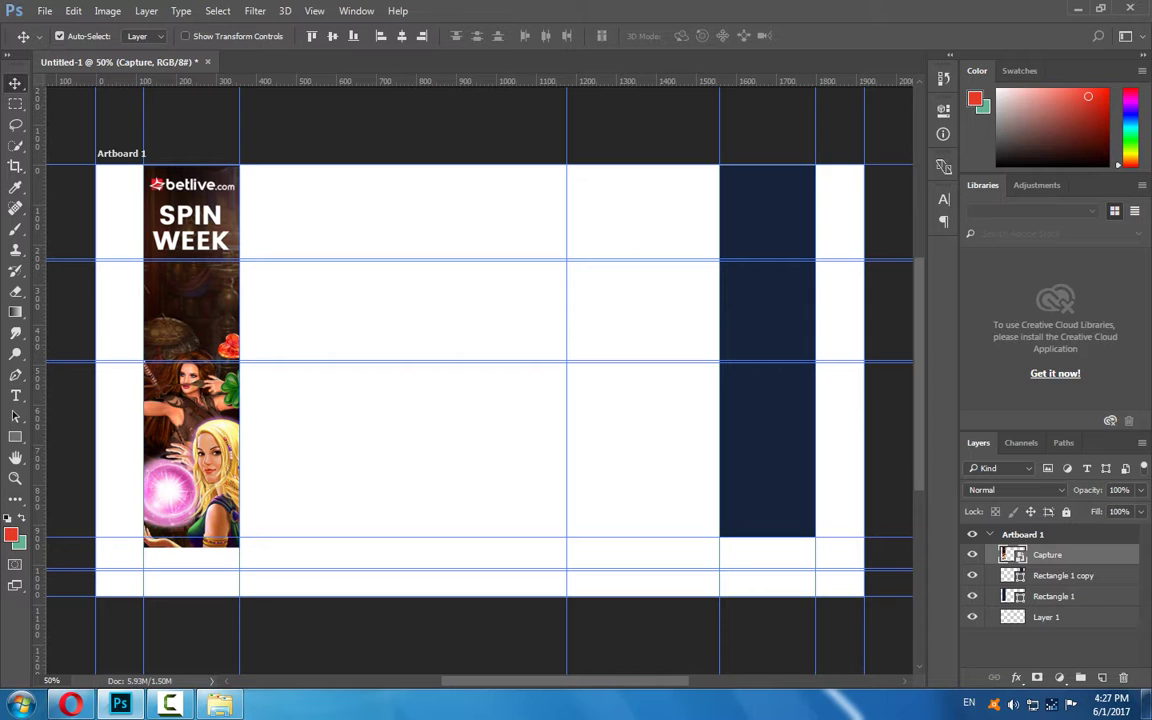
Place the Capture layer below Rectangle 1 copy and Alt-drag a duplicate toward the right.
right_click(1040, 555)
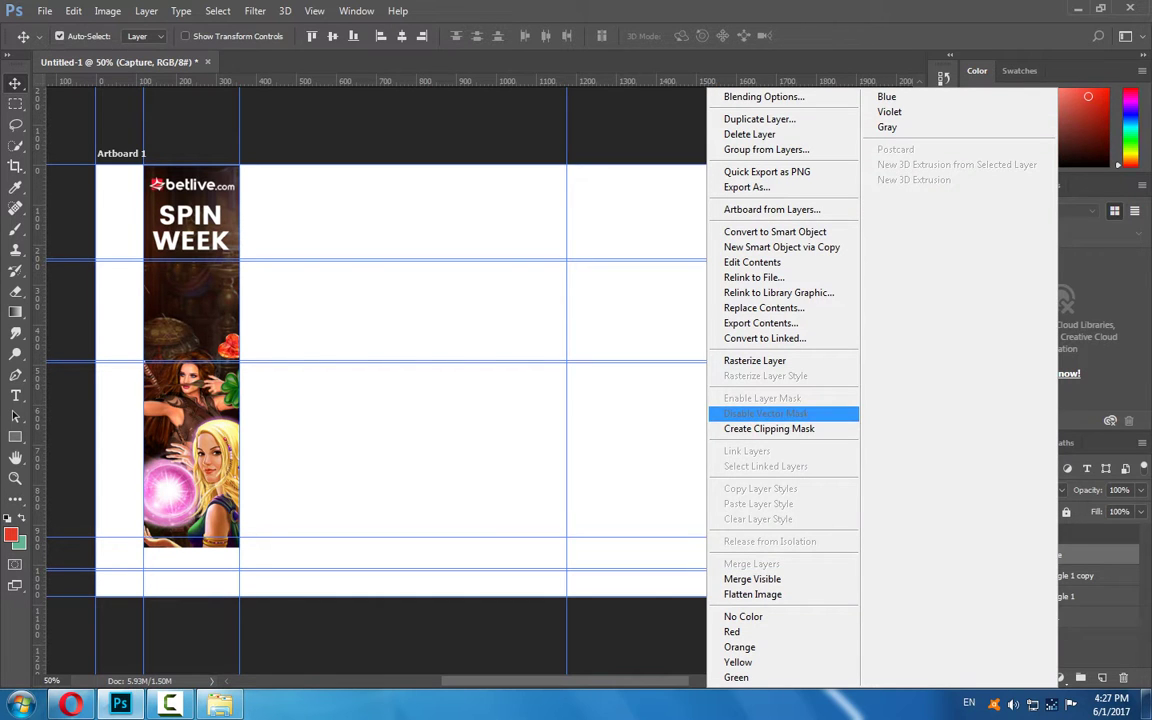
click(770, 428)
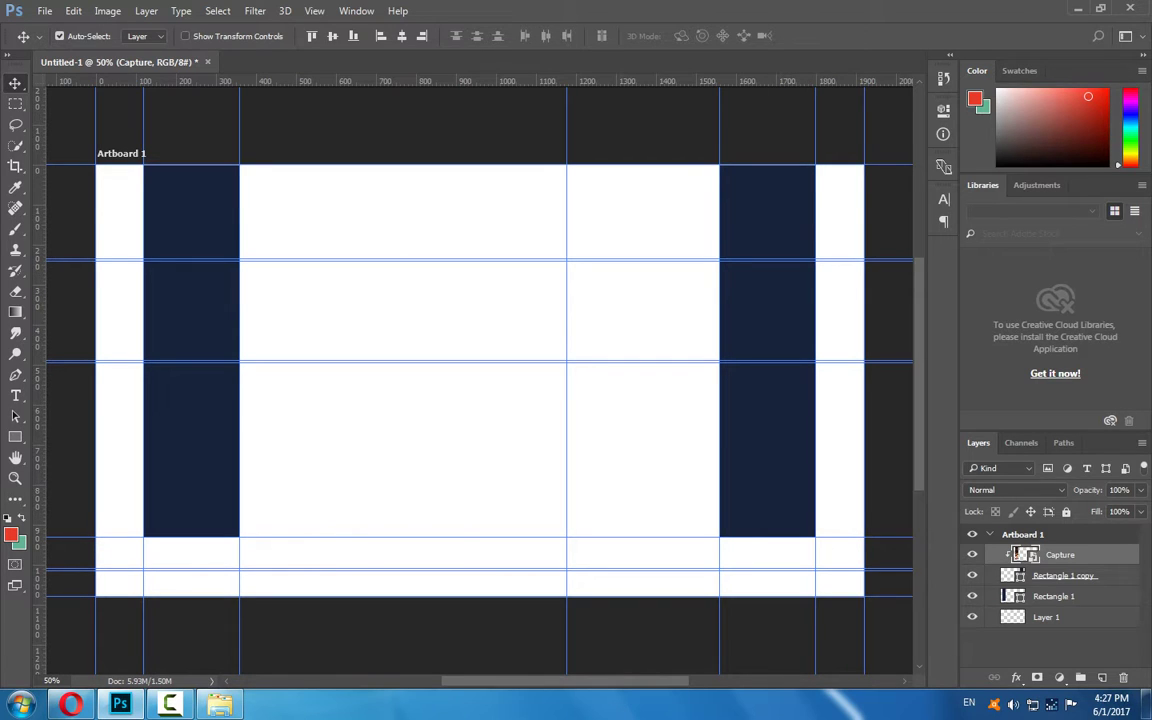
key(ctrl+z)
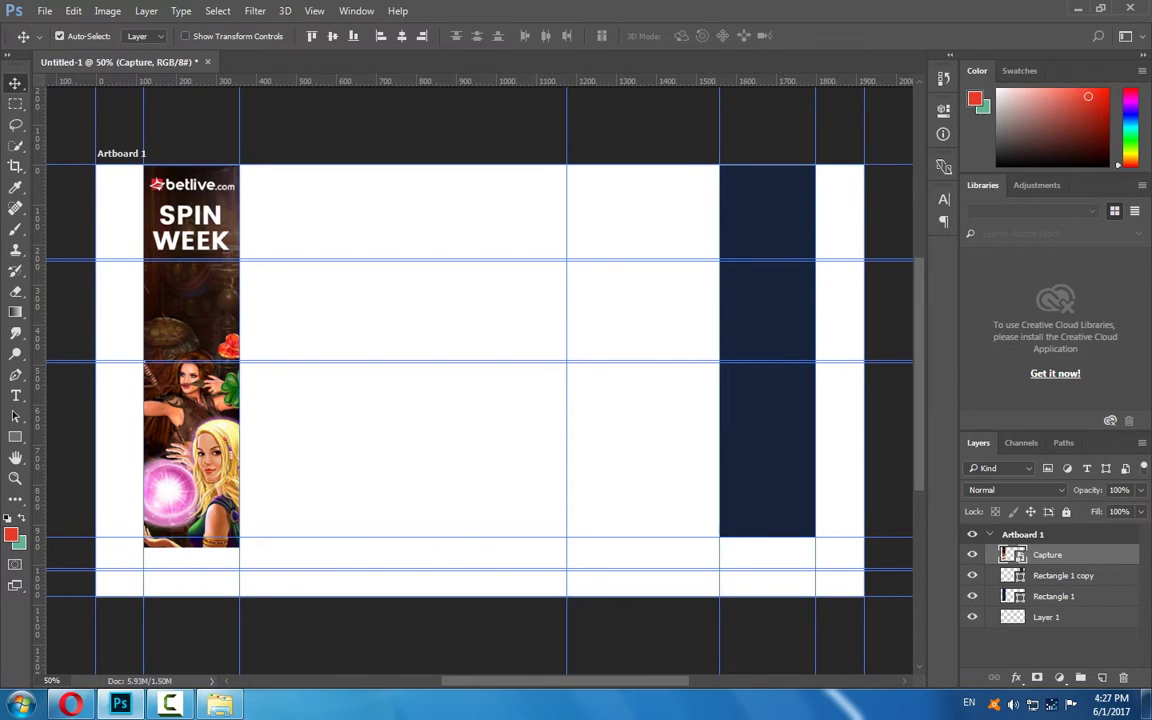
key(ctrl+bracketleft)
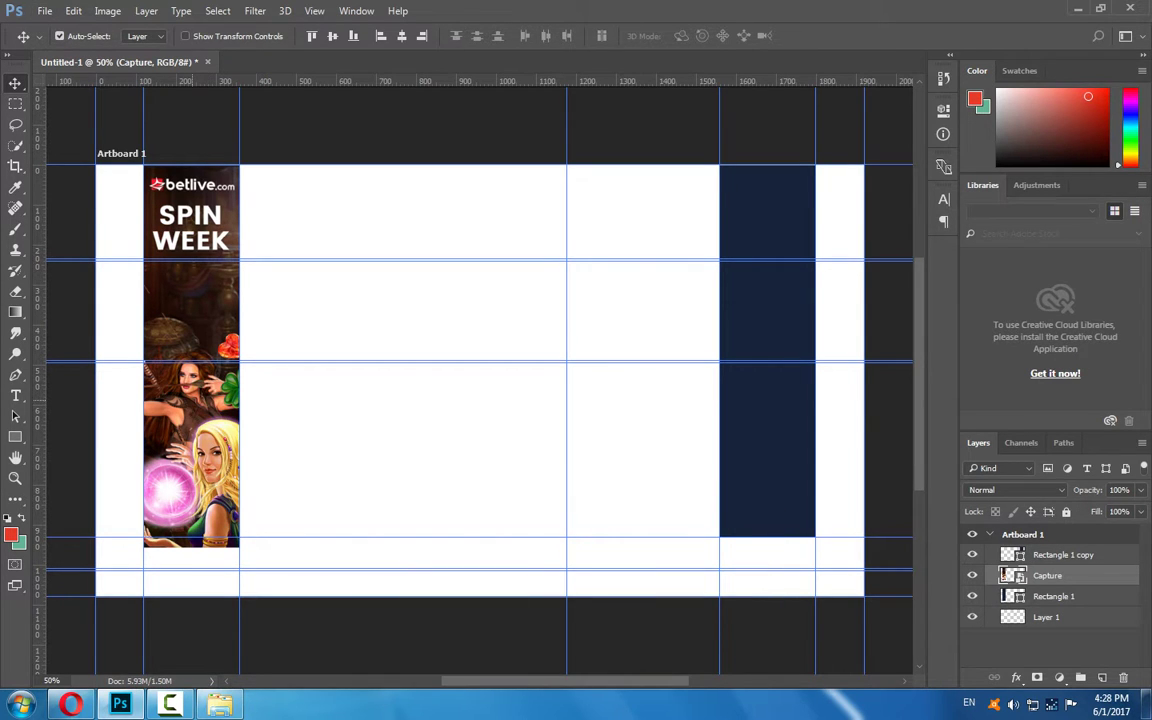
drag(200, 366, 788, 372)
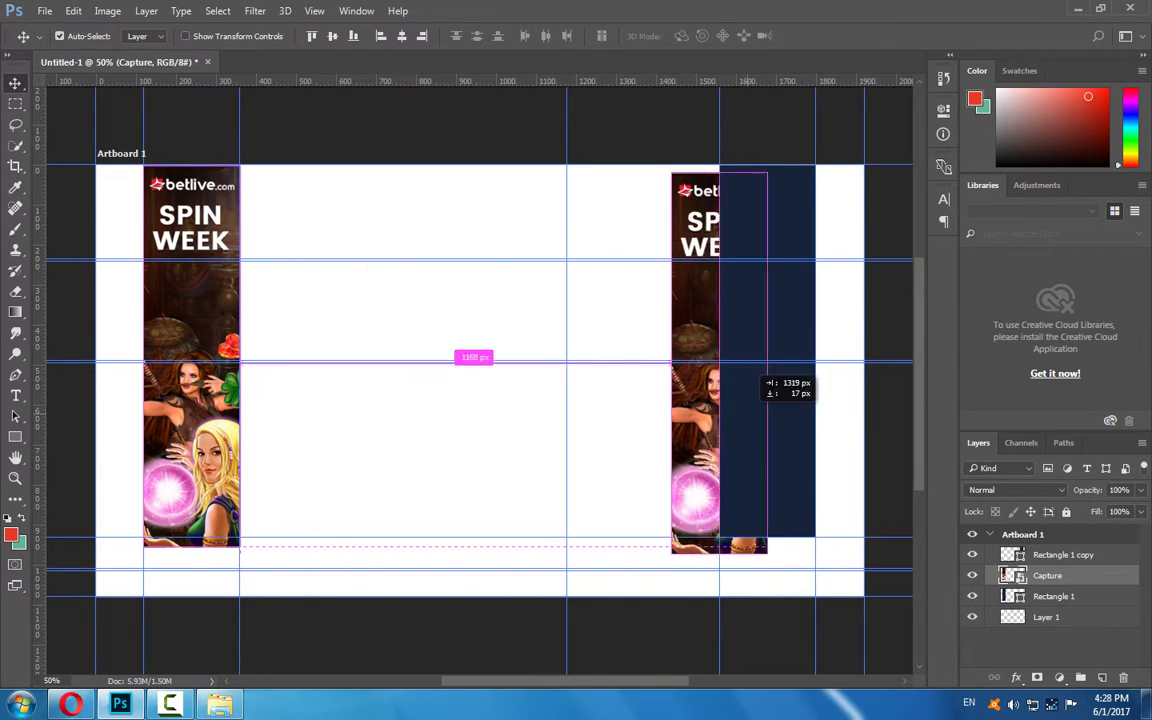
Position the Capture copy over the right column, above Rectangle 1 copy.
drag(788, 372, 687, 372)
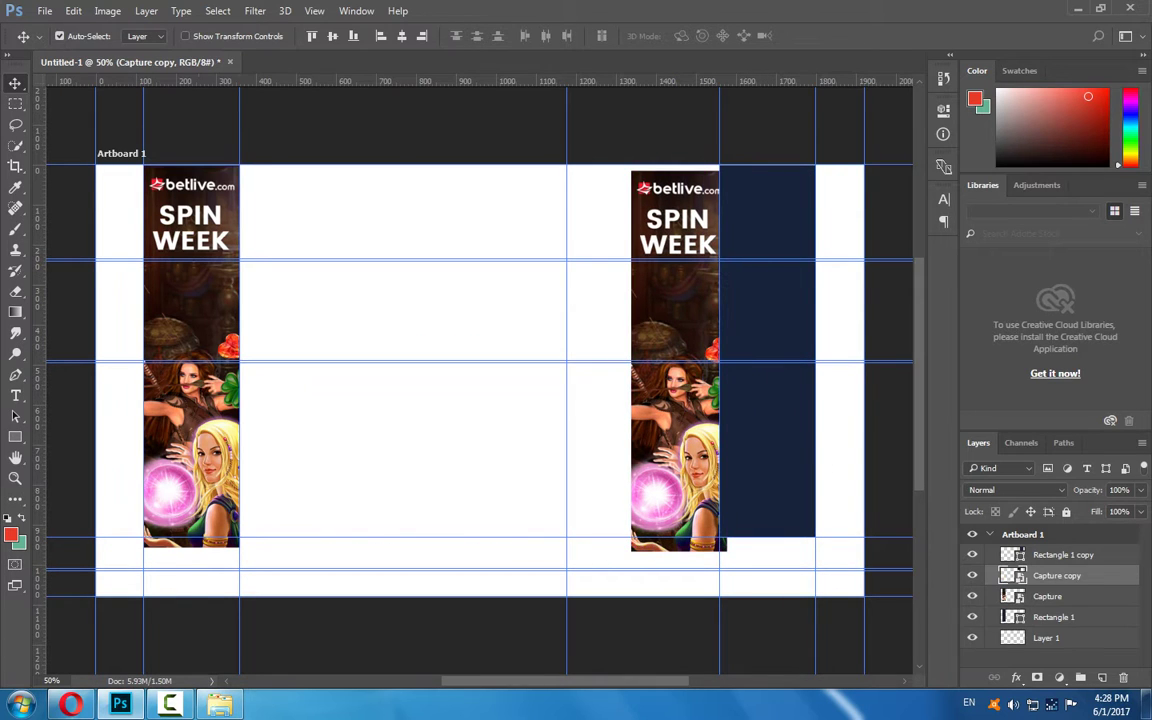
key(ctrl+bracketright)
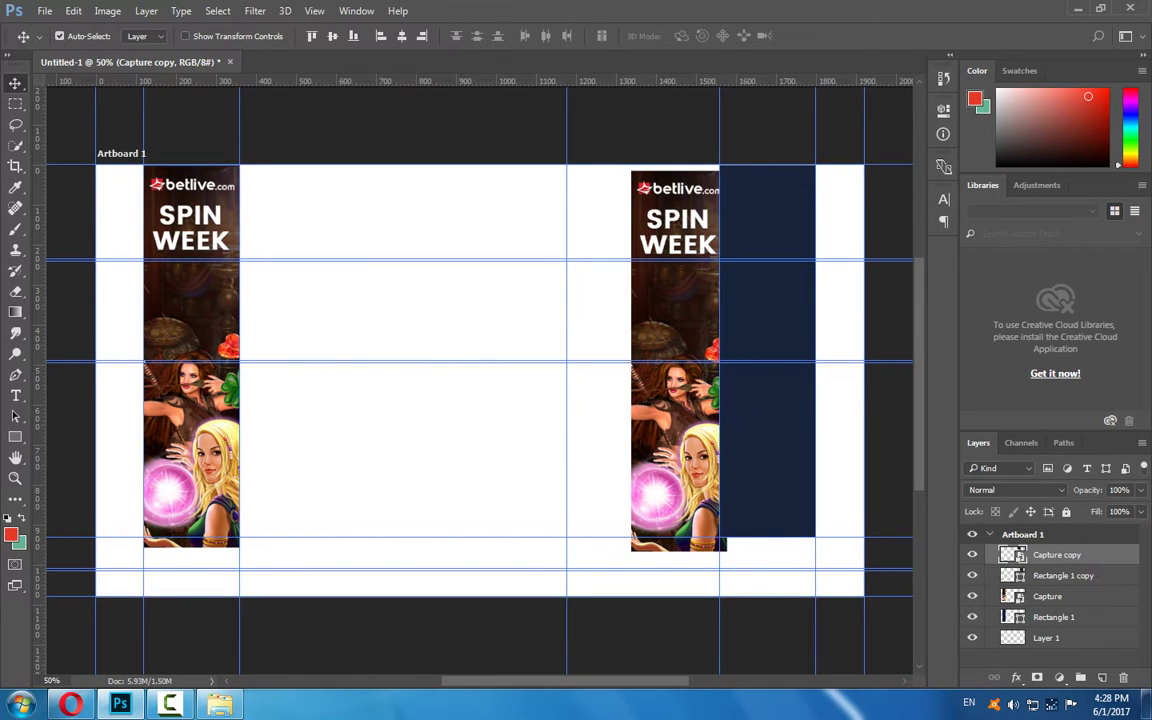
drag(704, 388, 792, 388)
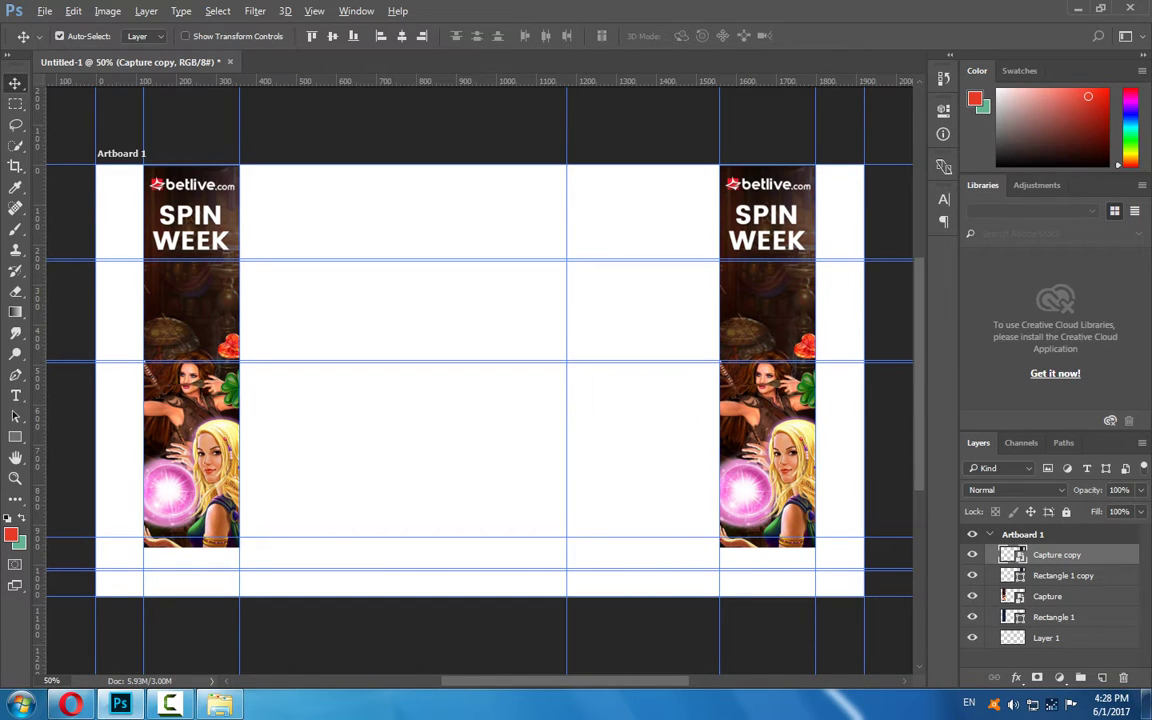
Clip both Capture banners to their column rectangles with Ctrl+Alt+G.
click(1047, 596)
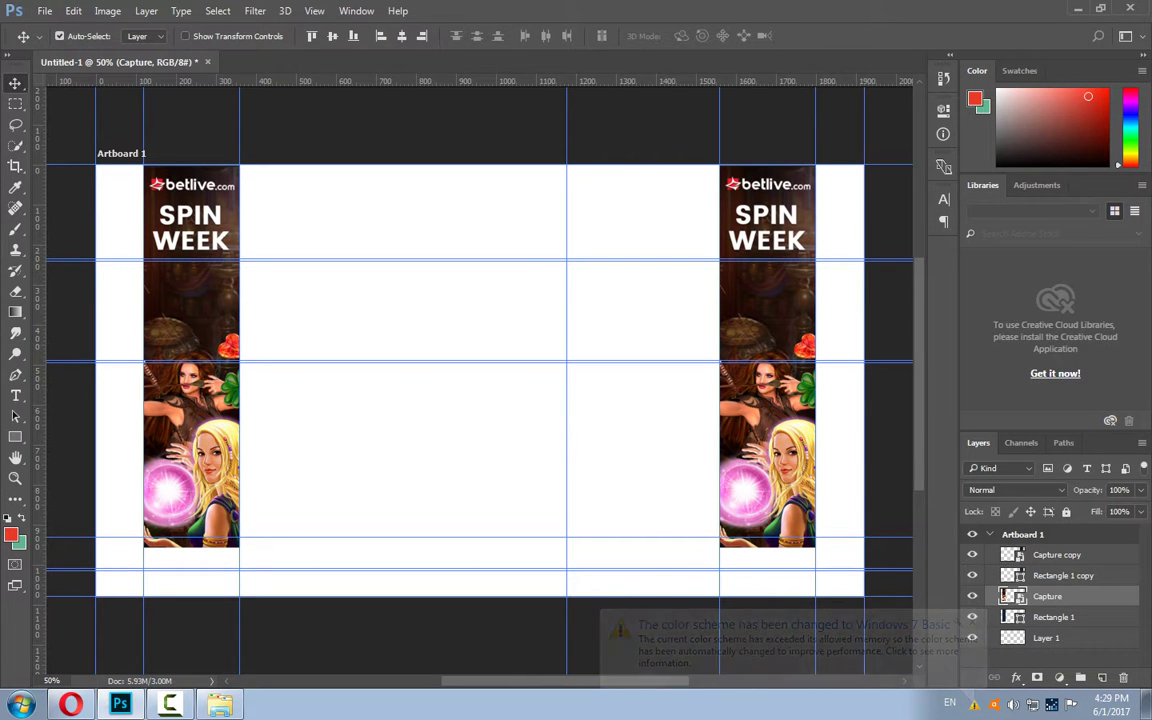
alt+click(1040, 586)
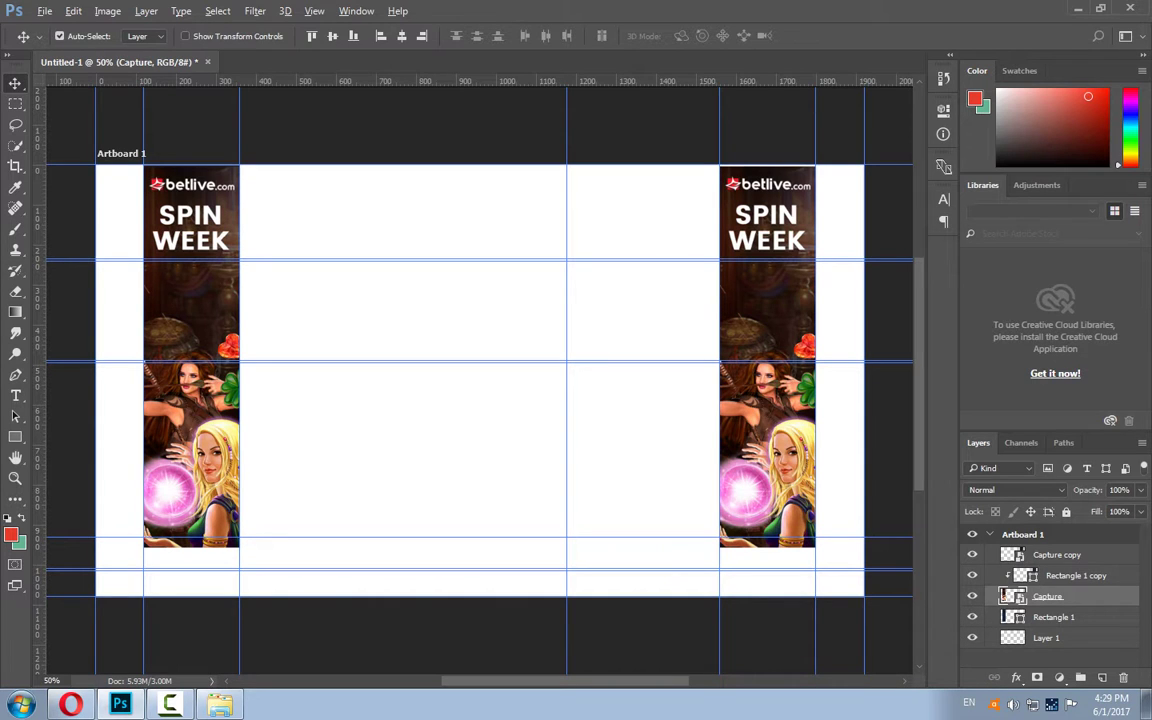
key(ctrl+alt+g)
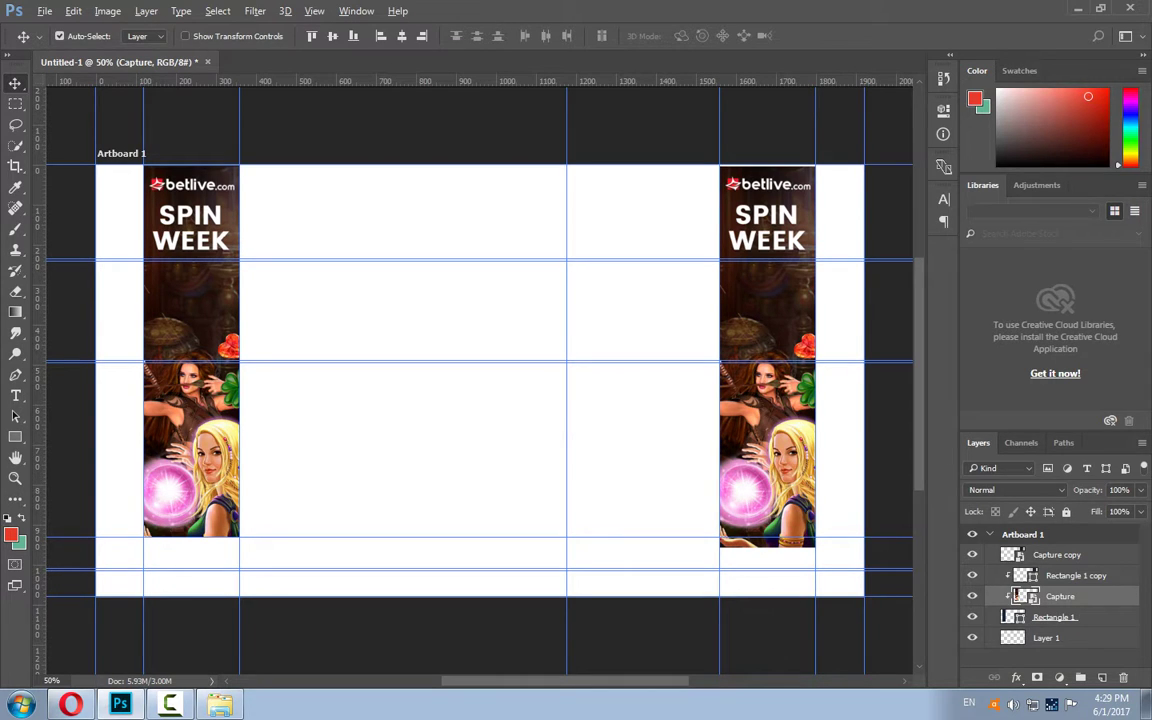
key(ctrl+alt+g)
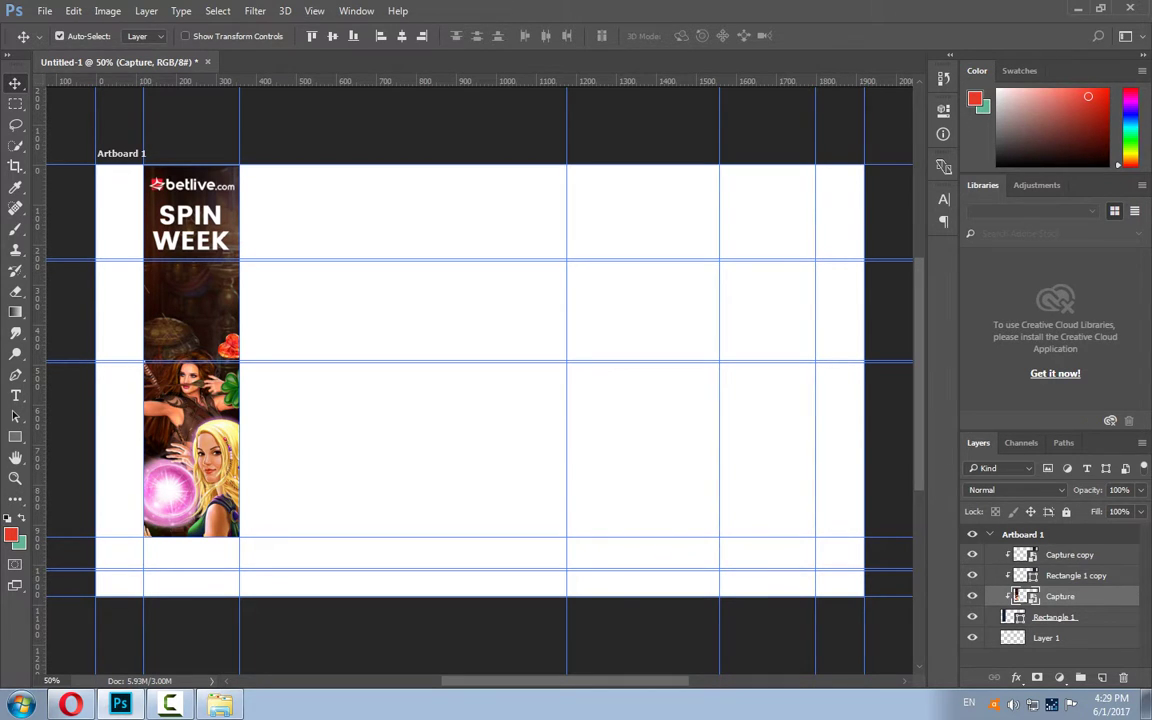
alt+click(1010, 565)
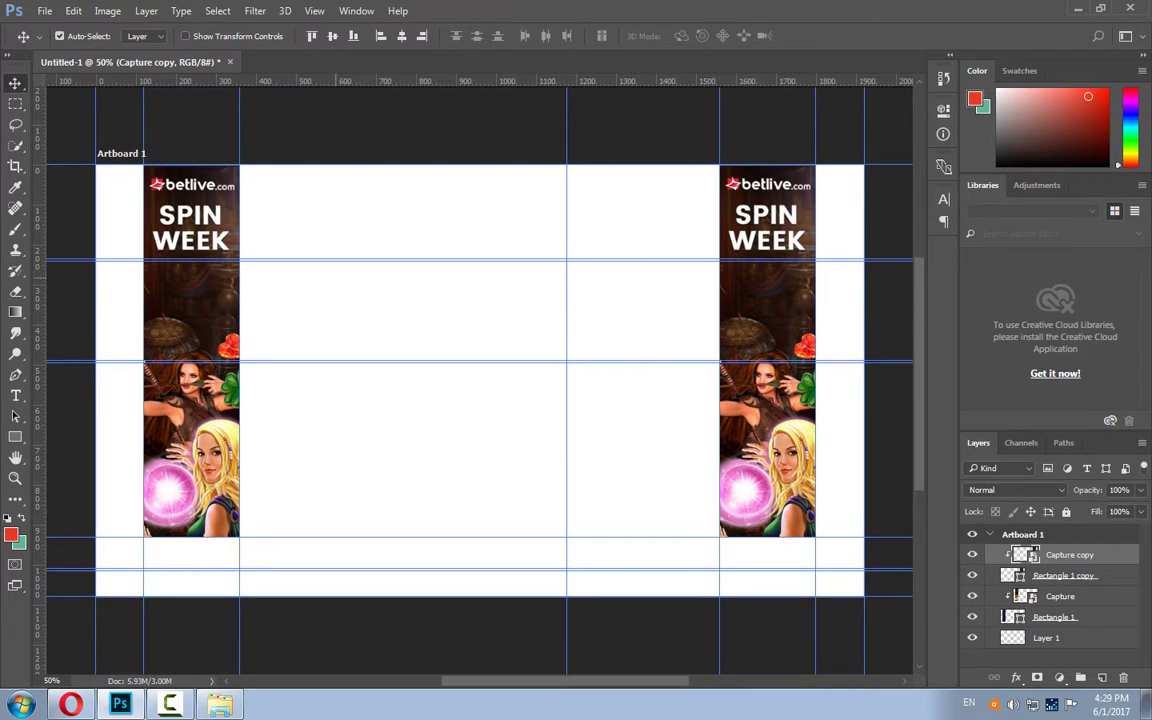
scroll(315, 250, up, 1)
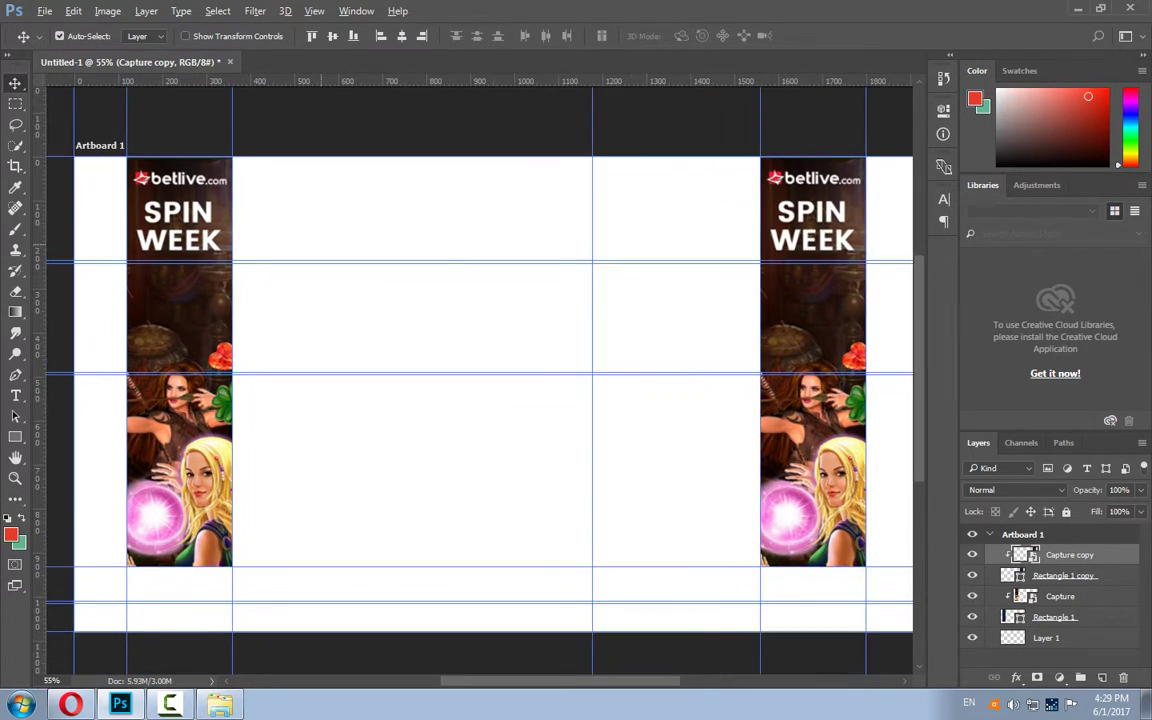
Select Layer 1 at the bottom of the stack and choose the Rectangle tool.
scroll(315, 250, up, 1)
scroll(475, 380, up, 1)
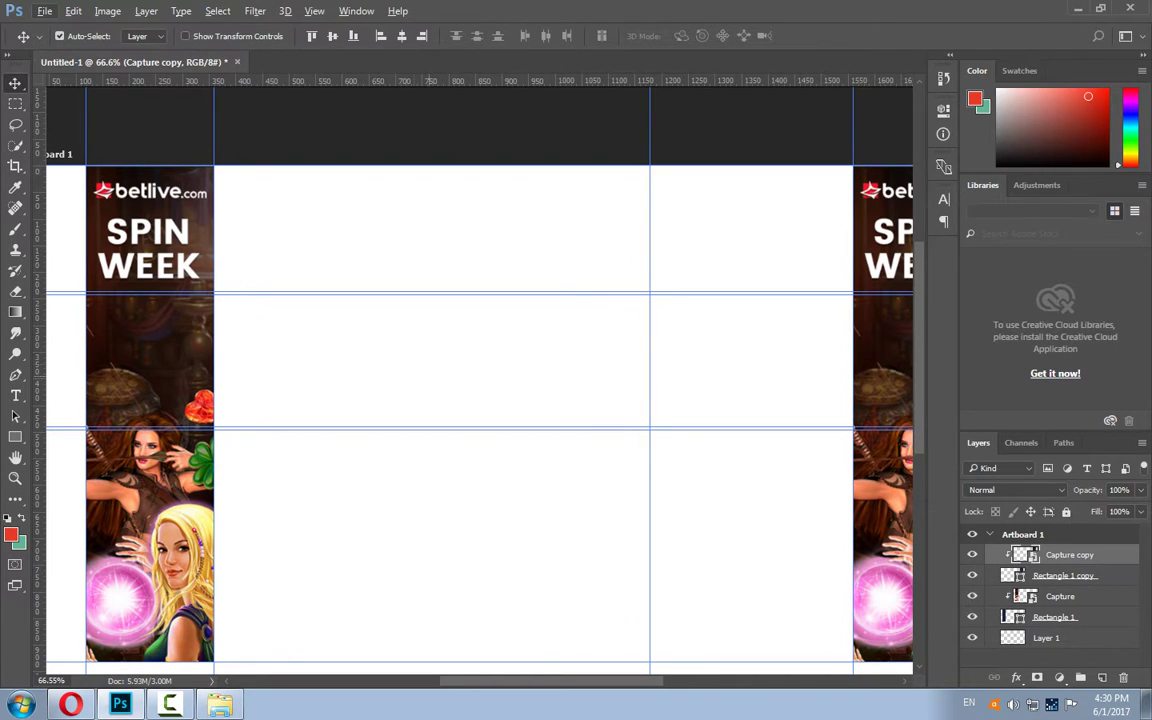
scroll(480, 400, down, 1)
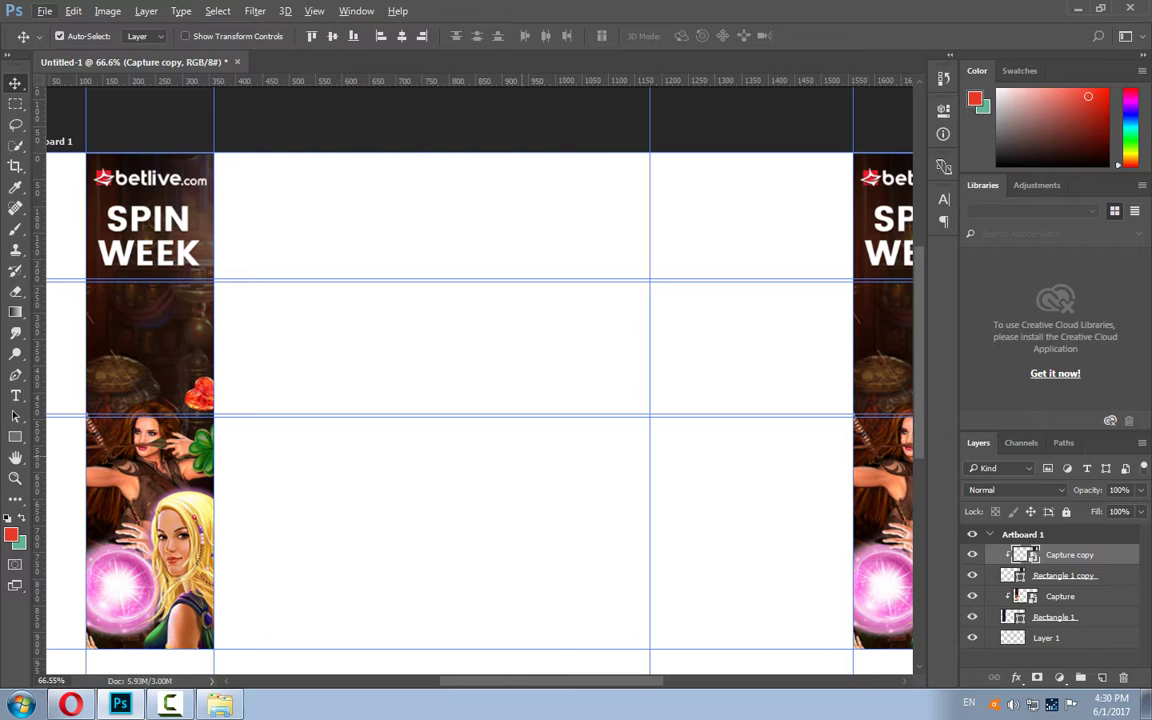
scroll(448, 418, down, 2)
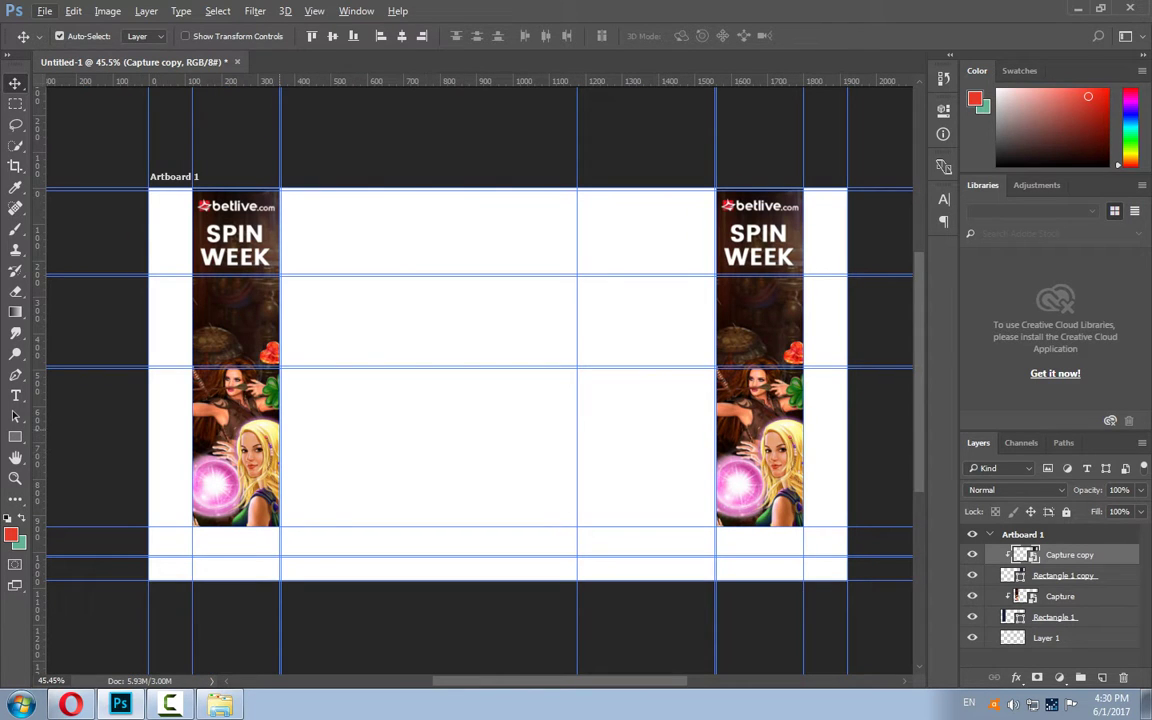
click(1046, 637)
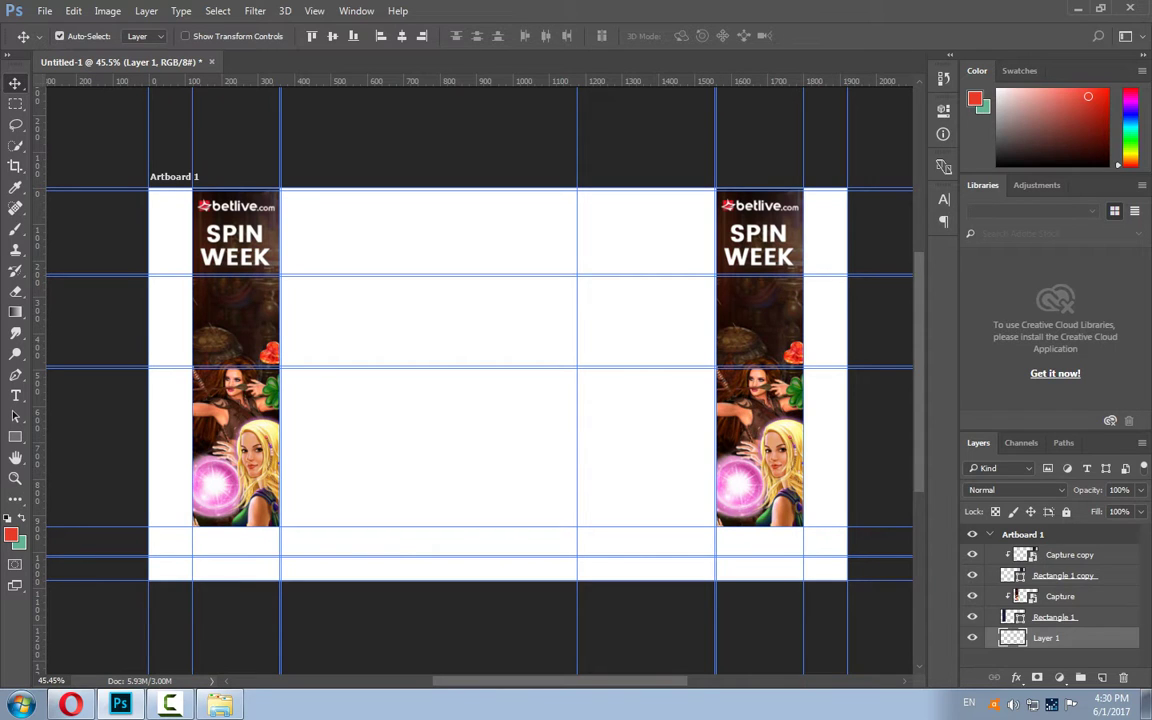
key(u)
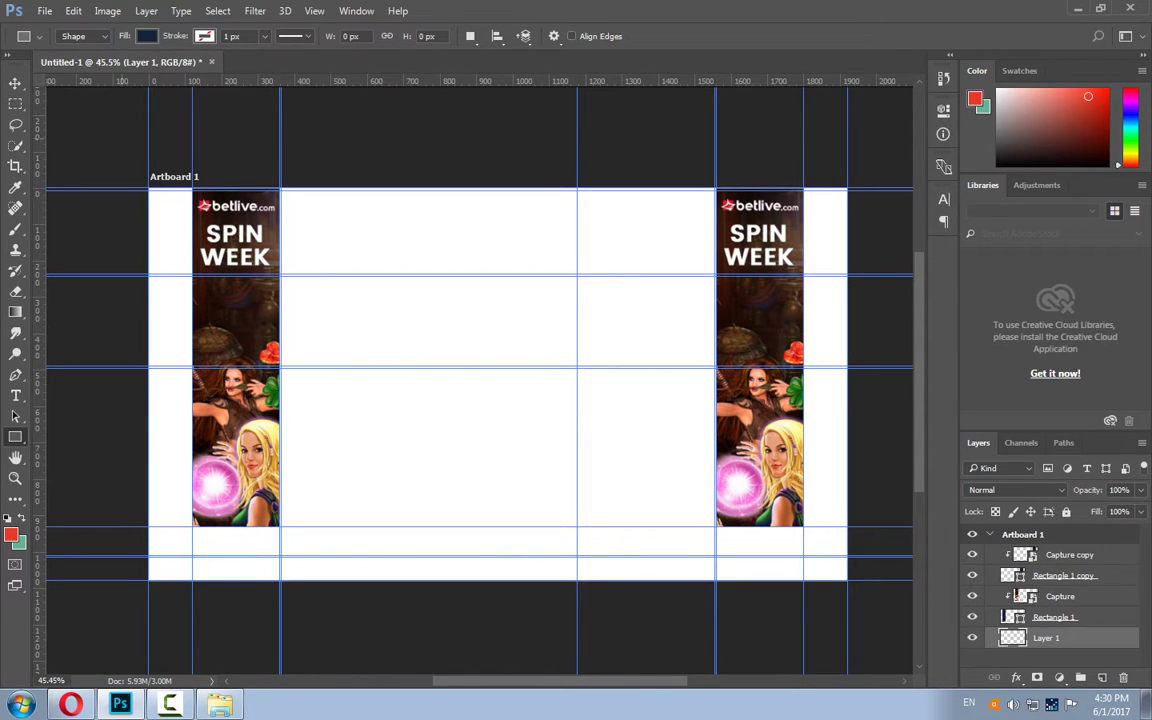
Draw a 1922×1080 px light grey rectangle covering the whole artboard.
mouse_move(150, 189)
mouse_down()
mouse_move(308, 345)
mouse_move(848, 580)
mouse_up()
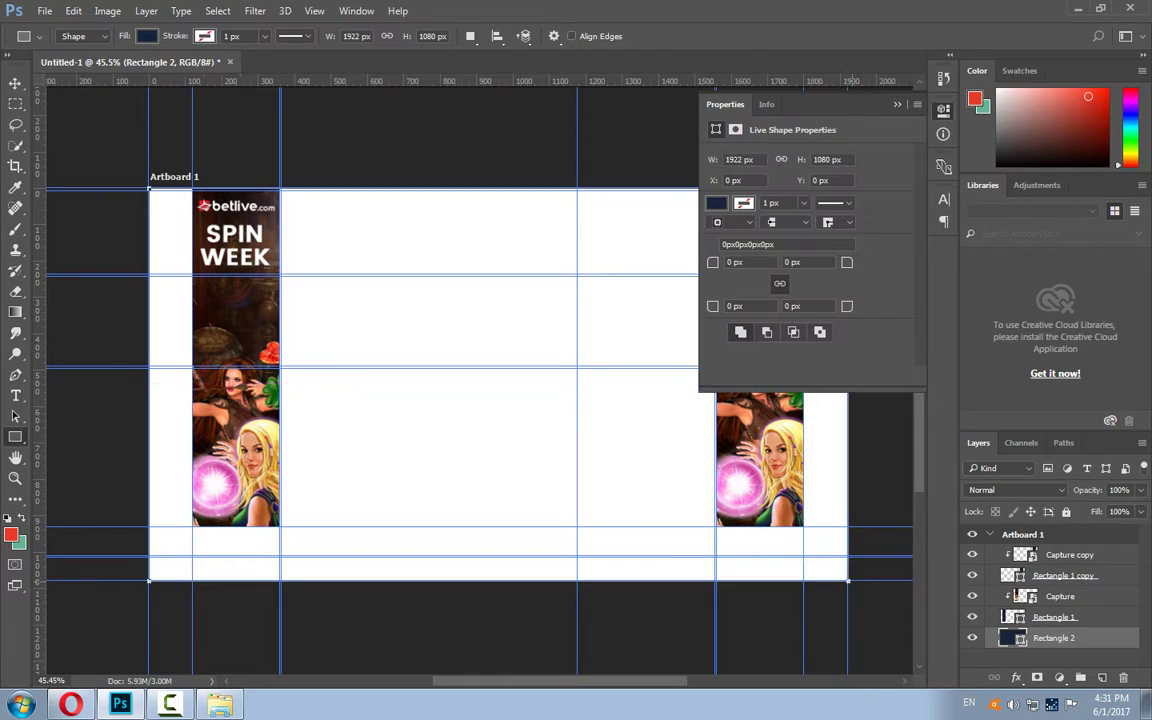
click(147, 36)
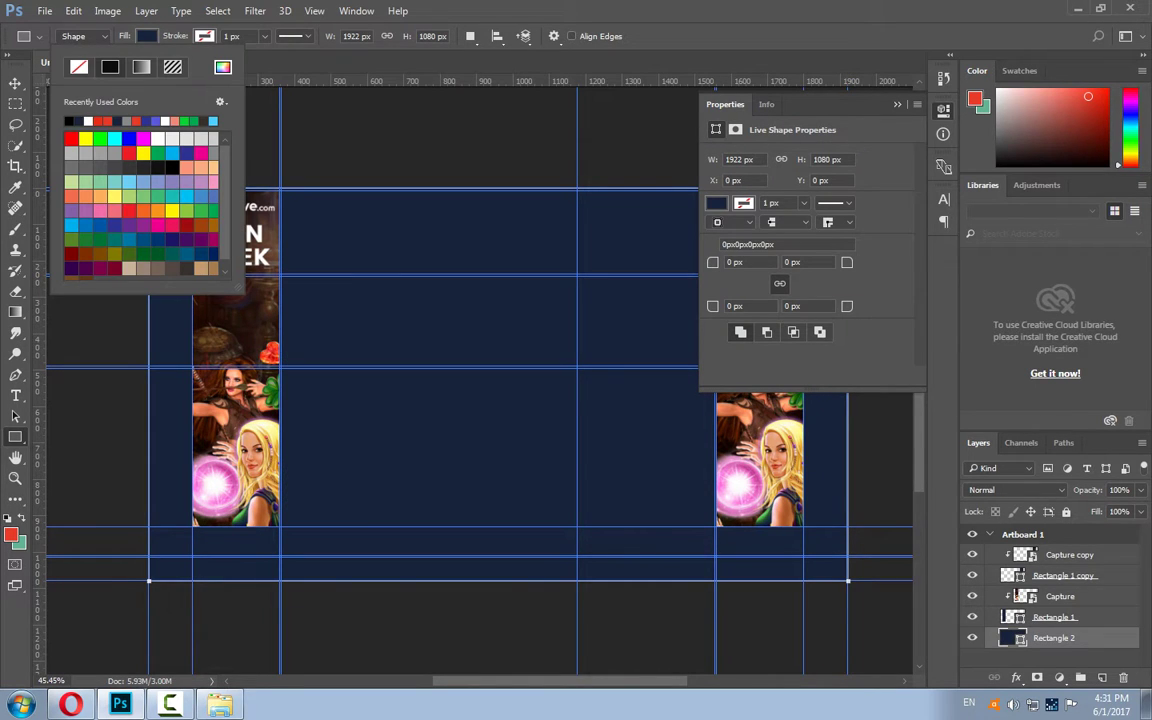
click(172, 138)
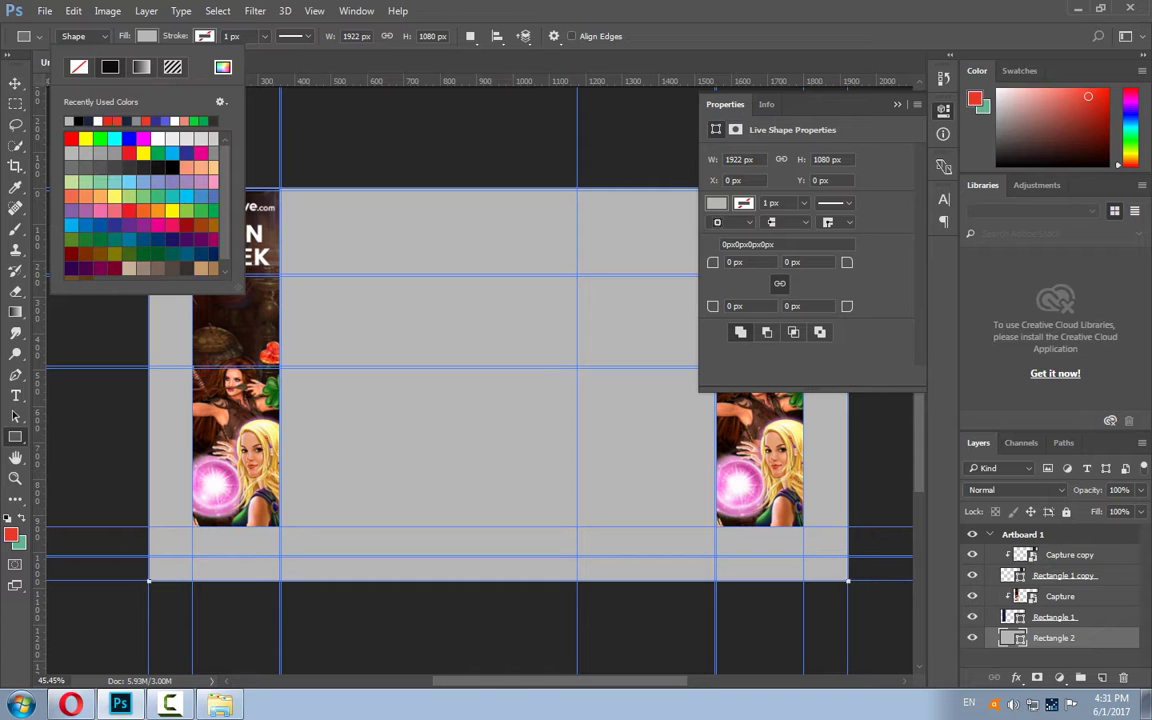
click(15, 82)
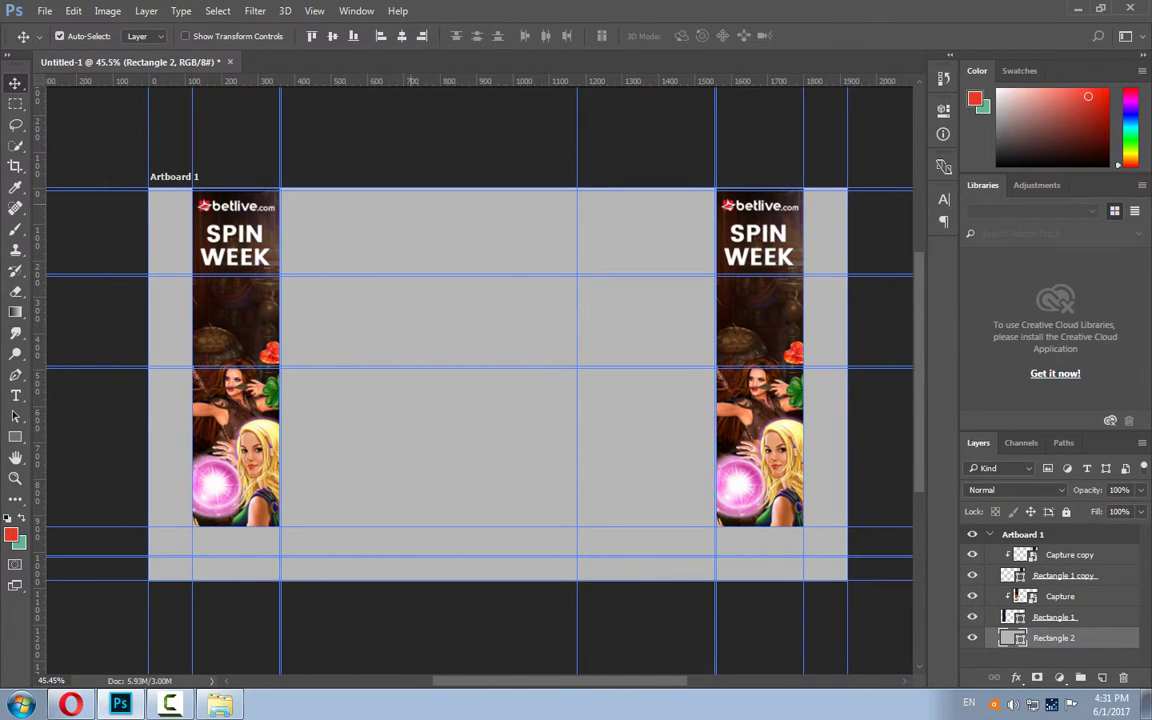
scroll(616, 255, up, 1)
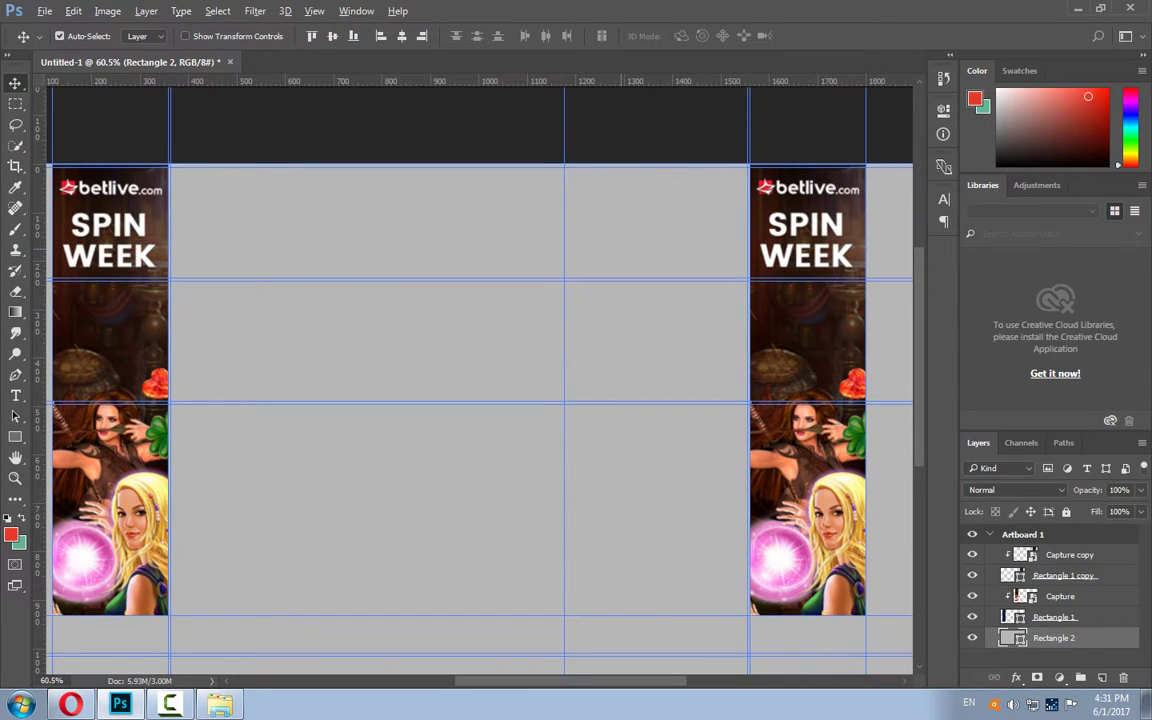
scroll(616, 255, up, 1)
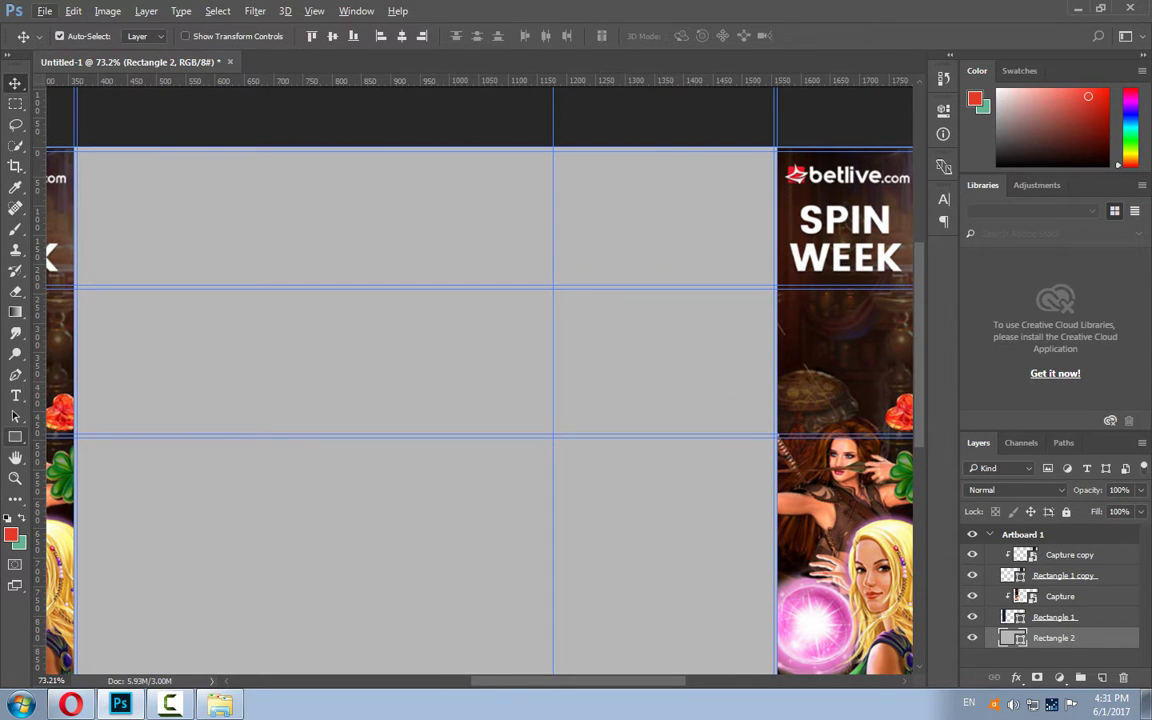
click(15, 437)
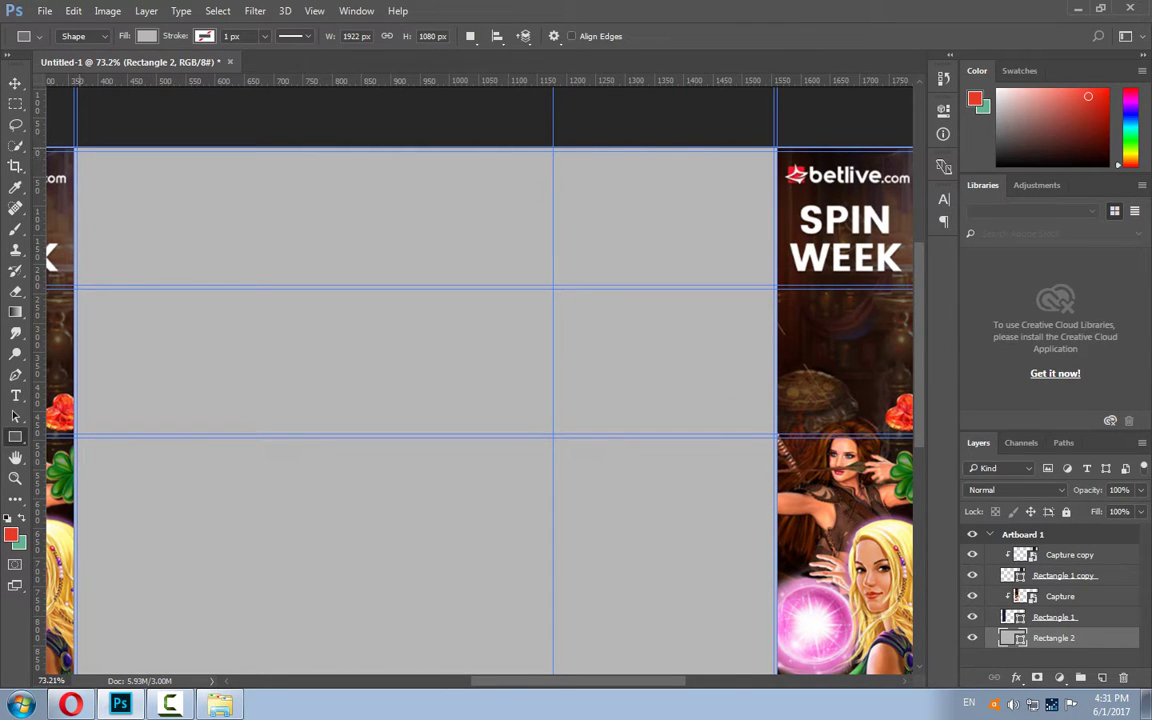
Draw a white 1190×229 px rectangle across the top between the banners.
mouse_move(77, 152)
mouse_down()
mouse_move(347, 268)
mouse_move(800, 290)
mouse_move(776, 287)
mouse_up()
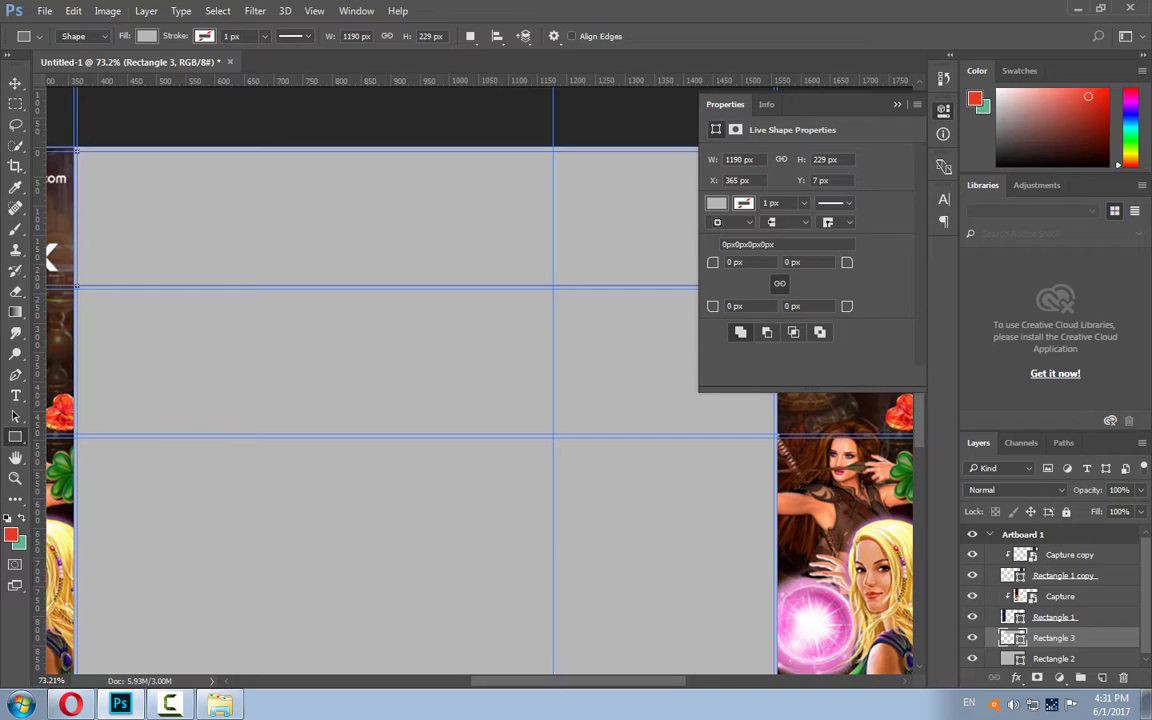
click(147, 36)
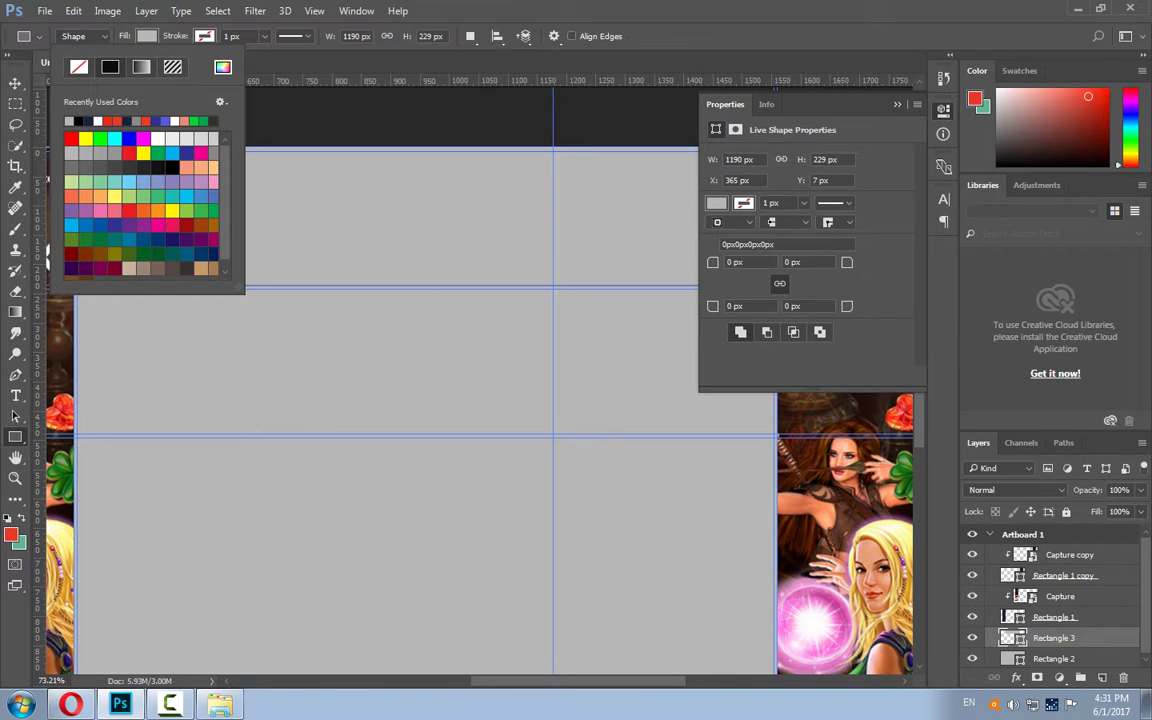
click(157, 138)
click(15, 82)
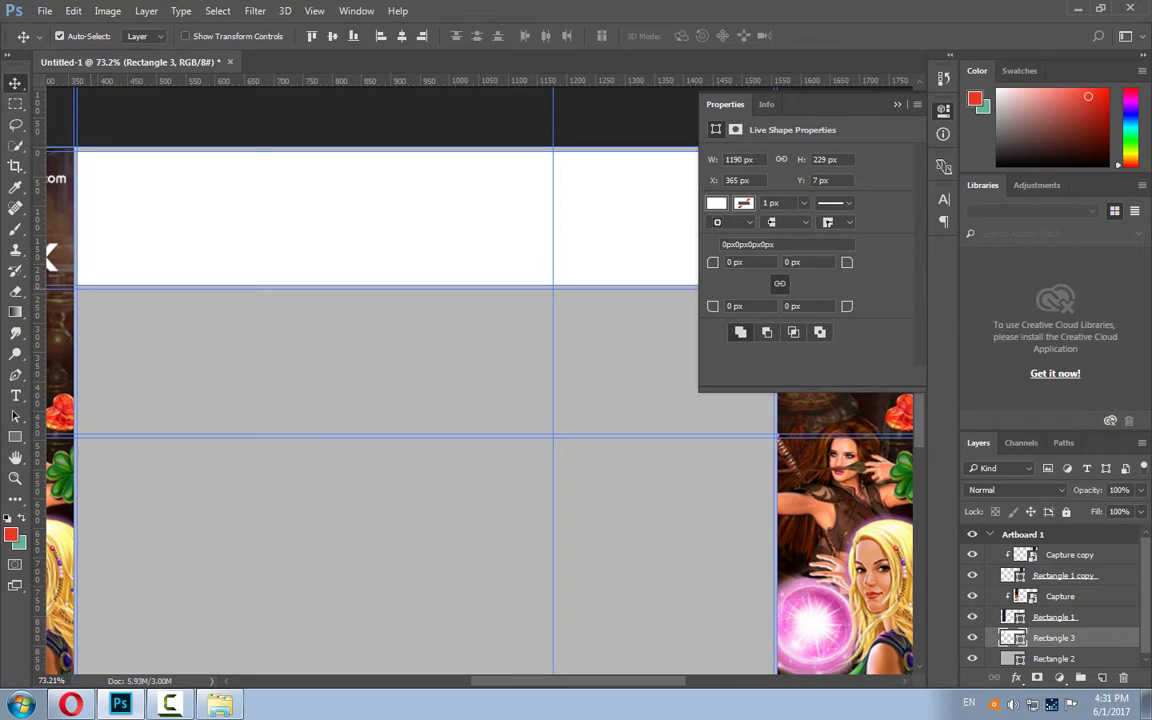
click(15, 437)
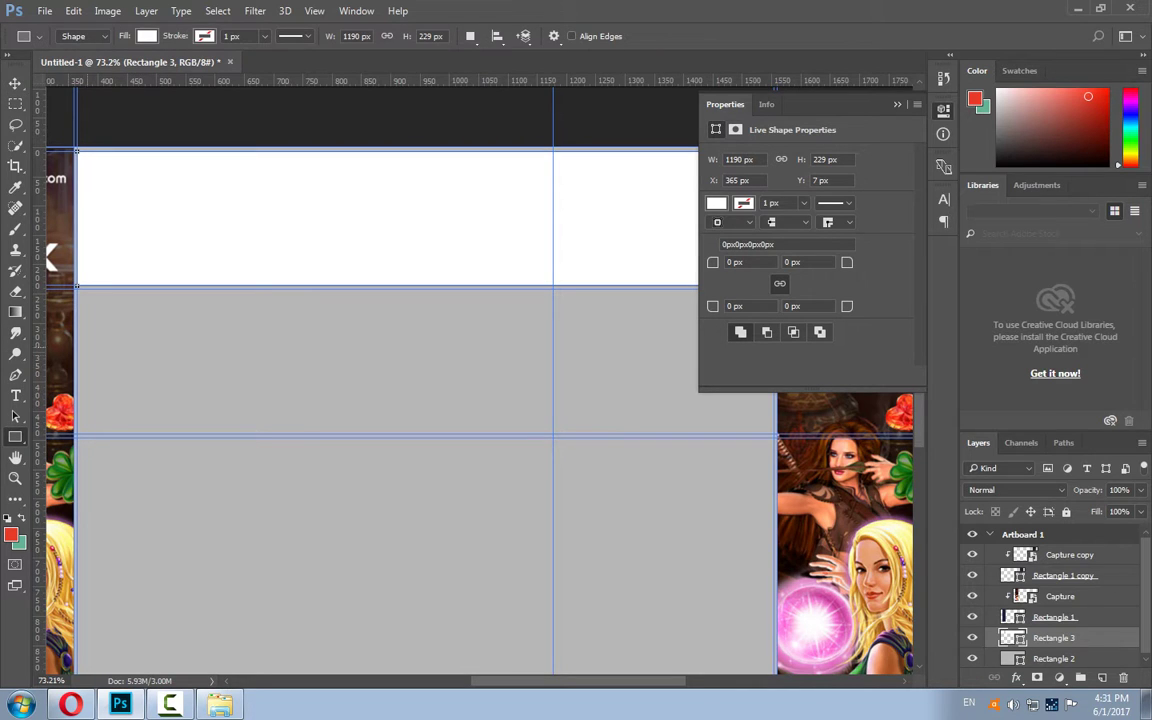
Draw a second white 1190×248 px rectangle directly beneath the first.
drag(77, 287, 774, 391)
drag(775, 435, 775, 435)
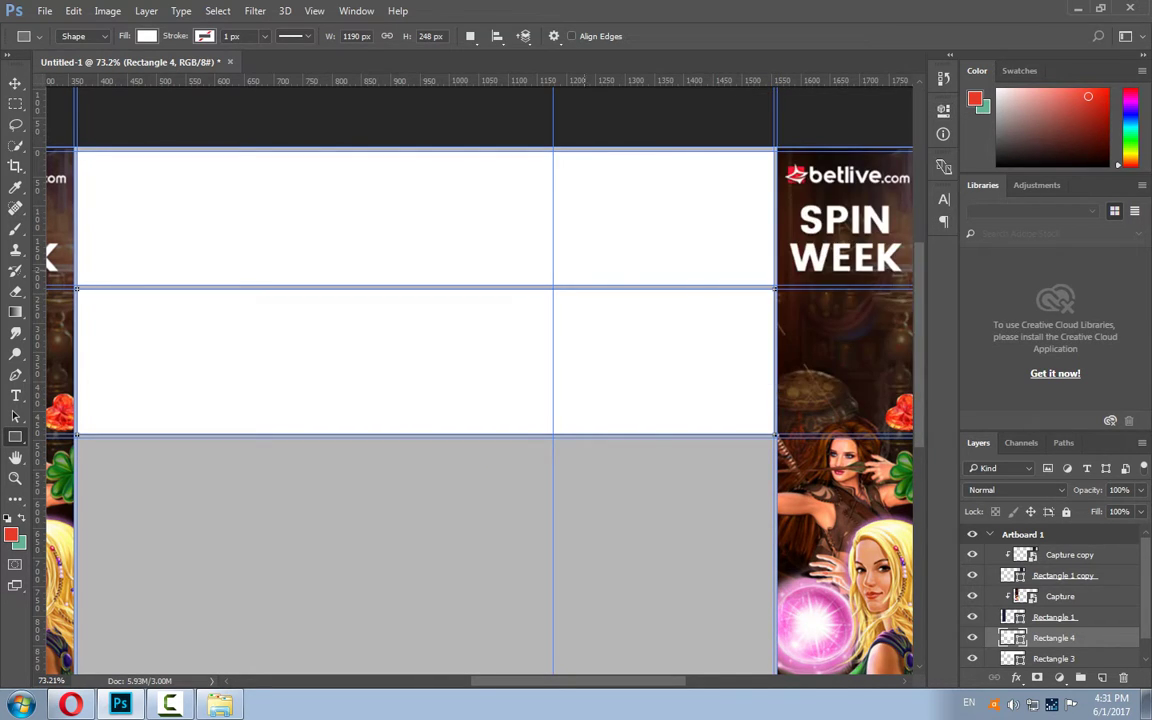
scroll(553, 298, down, 1)
scroll(553, 298, down, 1)
scroll(553, 298, down, 1)
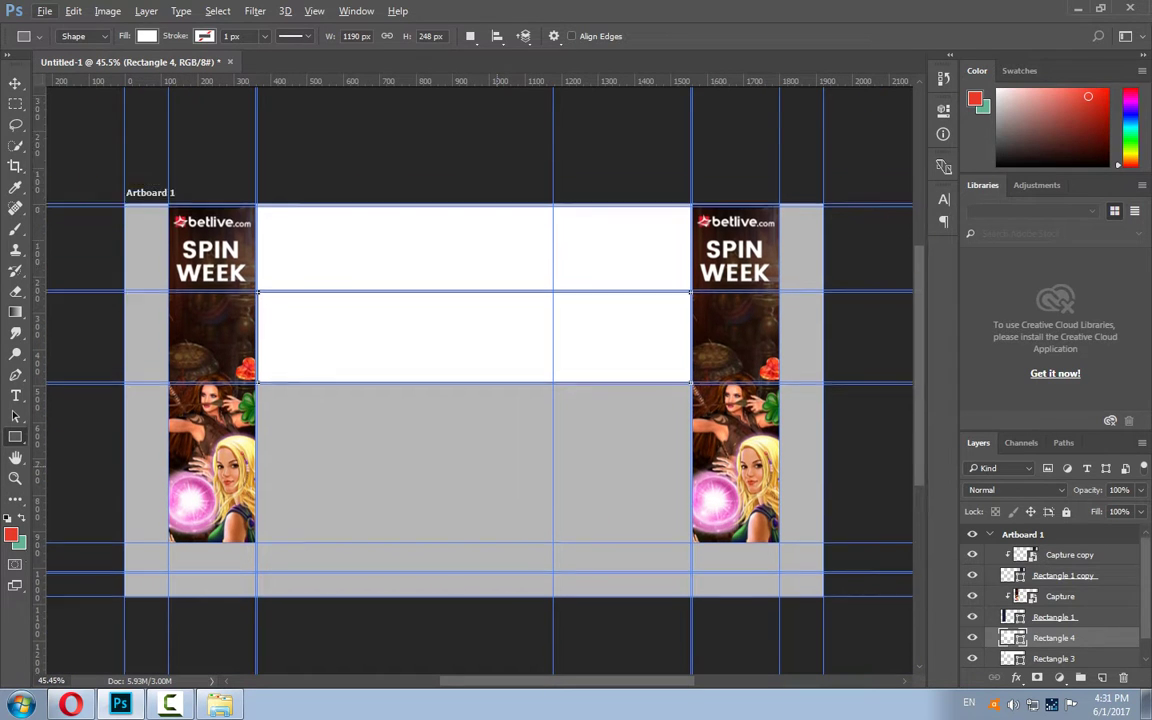
scroll(367, 435, down, 1)
scroll(367, 435, up, 1)
scroll(367, 435, up, 1)
scroll(367, 435, up, 1)
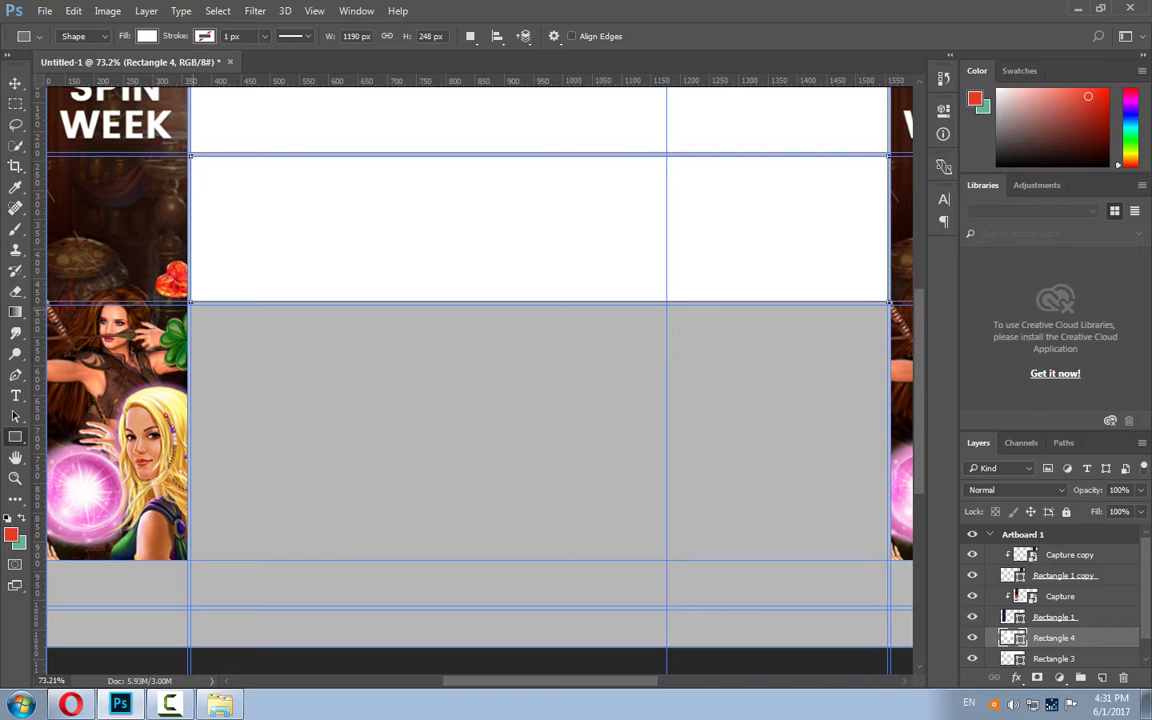
Draw a box in the lower area with a white 787×487 px frame inset inside it.
drag(190, 306, 572, 605)
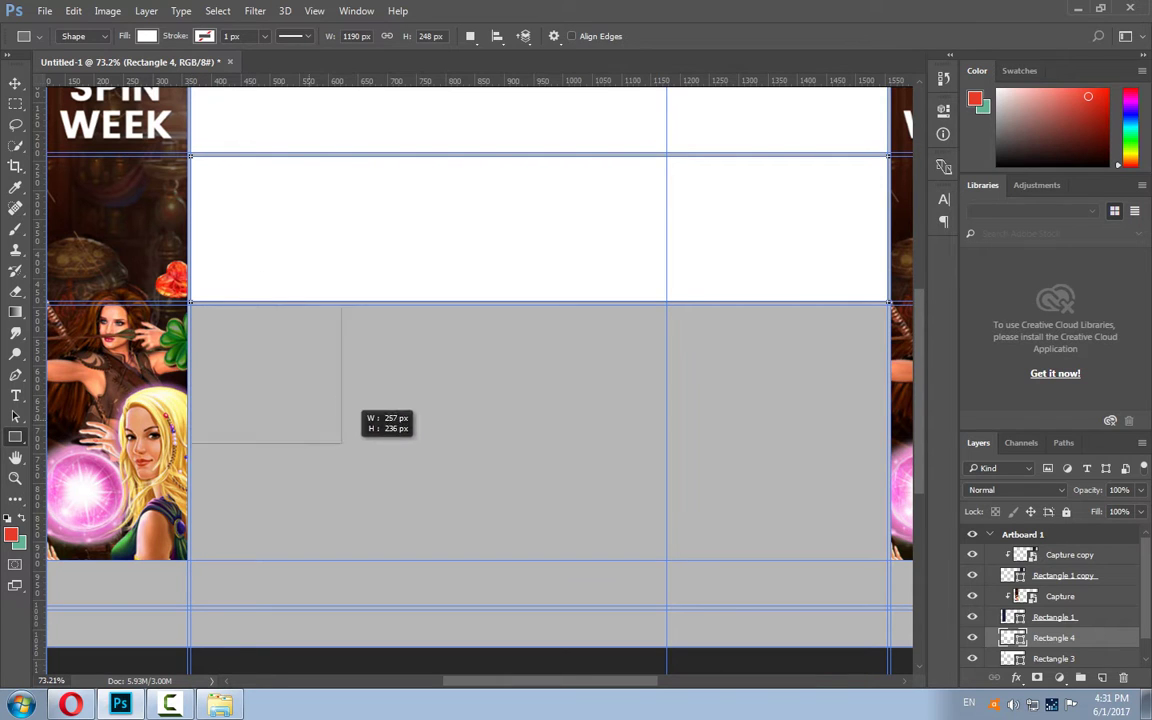
drag(572, 605, 667, 606)
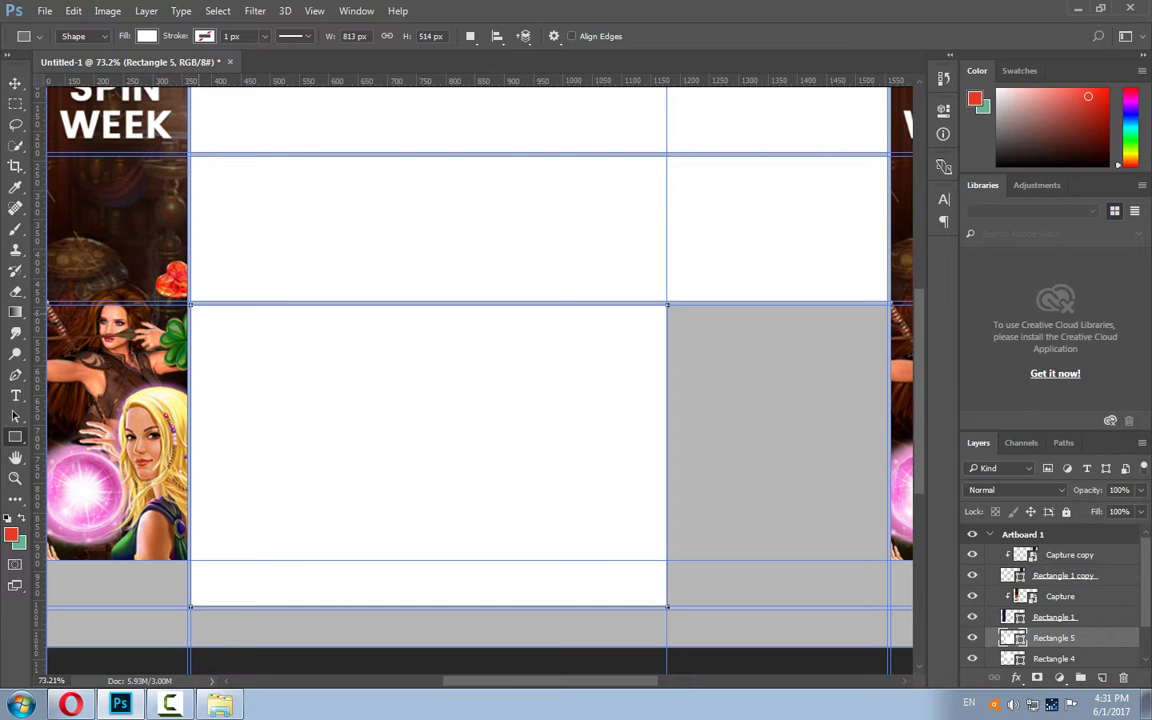
drag(190, 311, 242, 350)
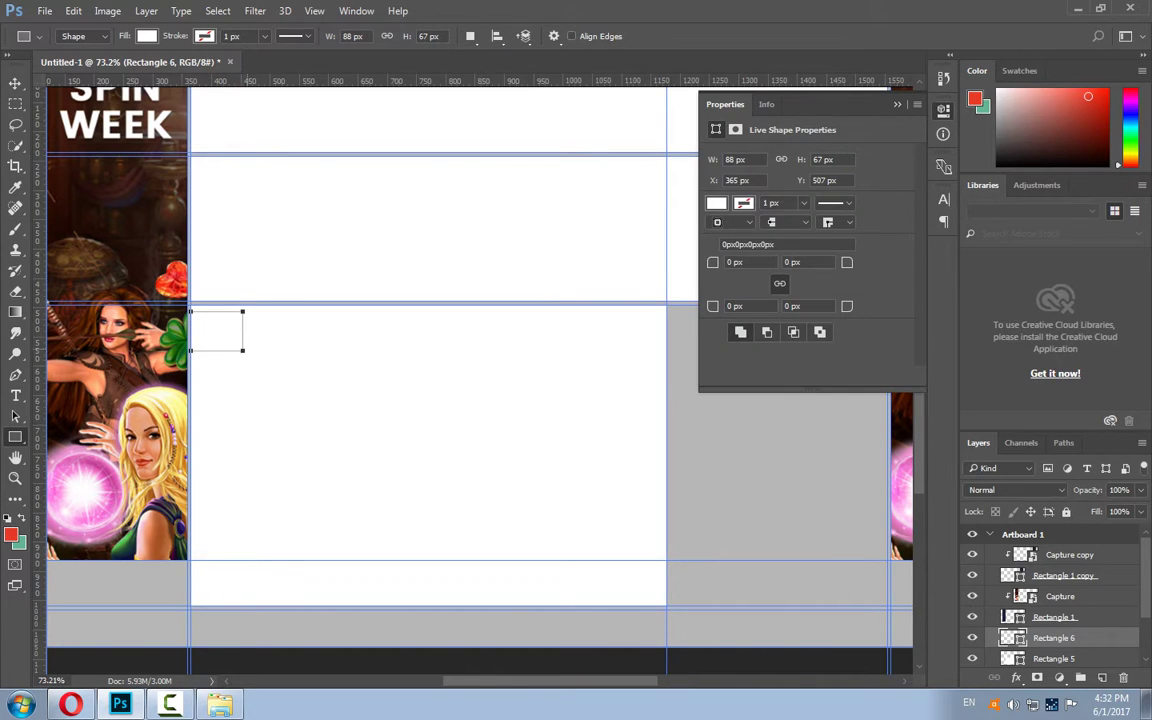
key(ctrl+z)
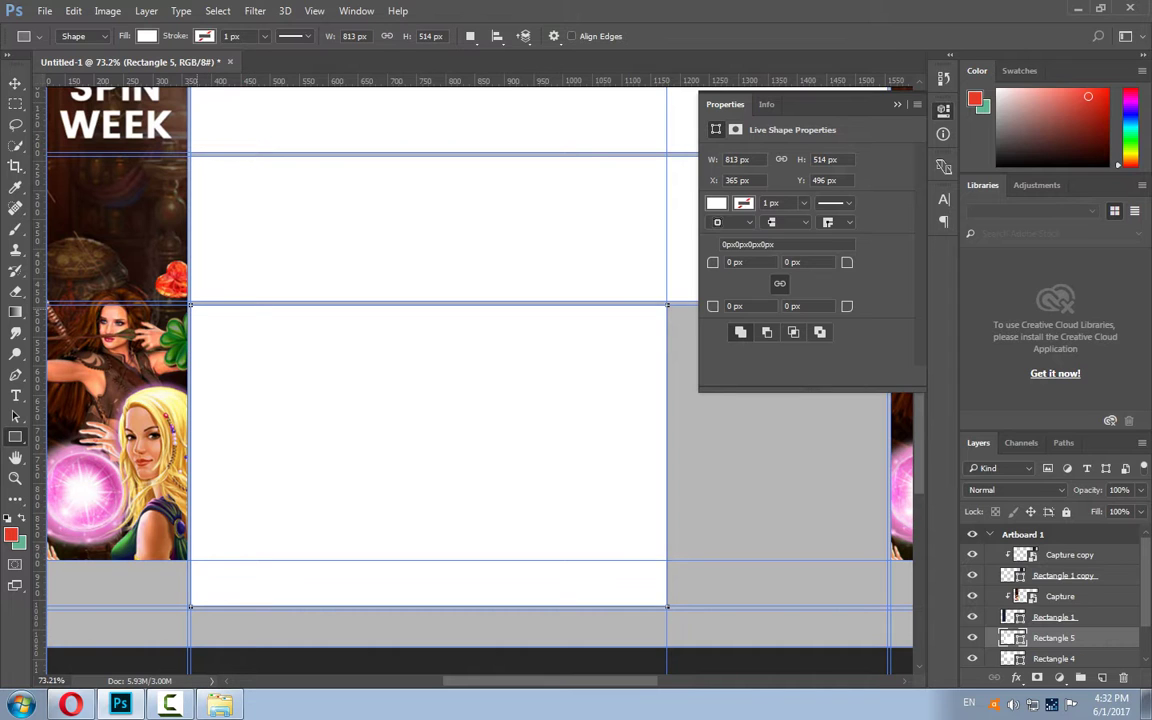
mouse_move(199, 314)
mouse_down()
mouse_move(607, 552)
mouse_move(660, 603)
mouse_up()
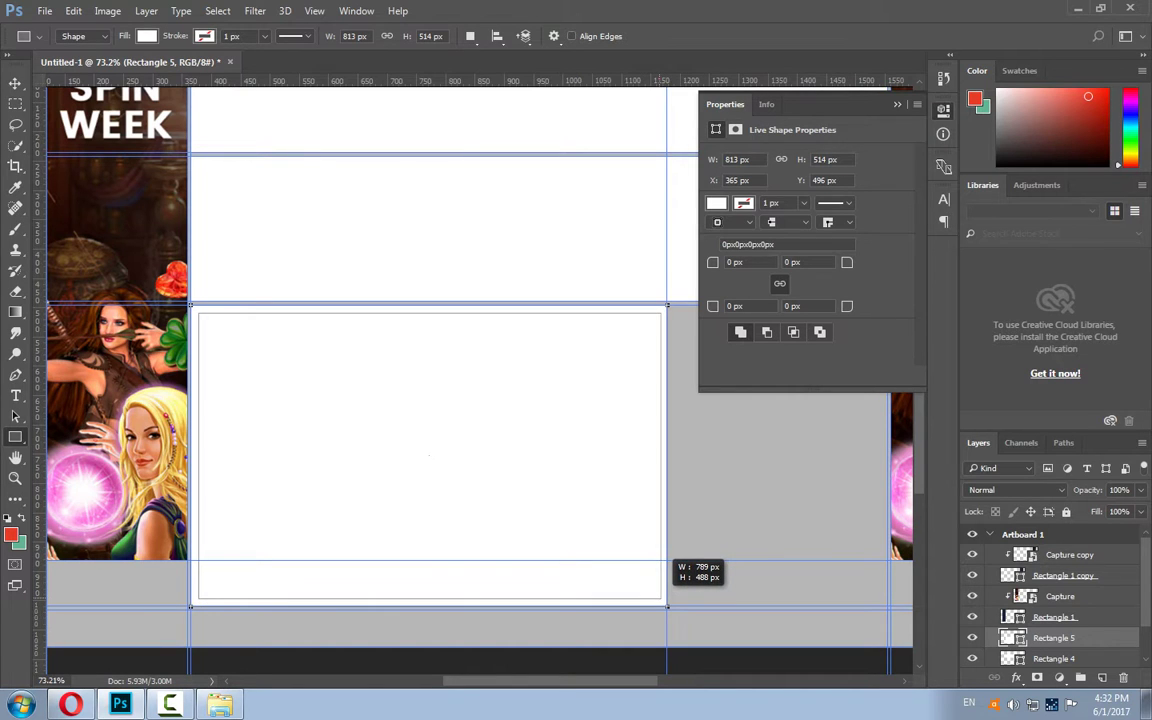
drag(660, 601, 659, 598)
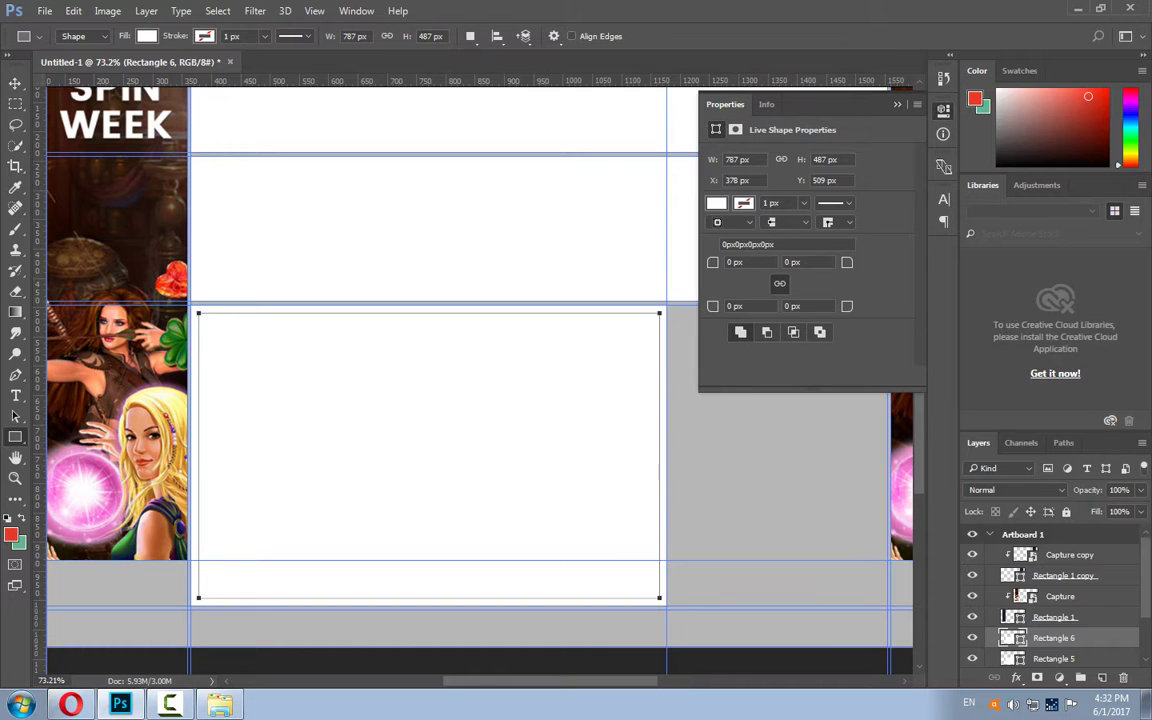
click(897, 104)
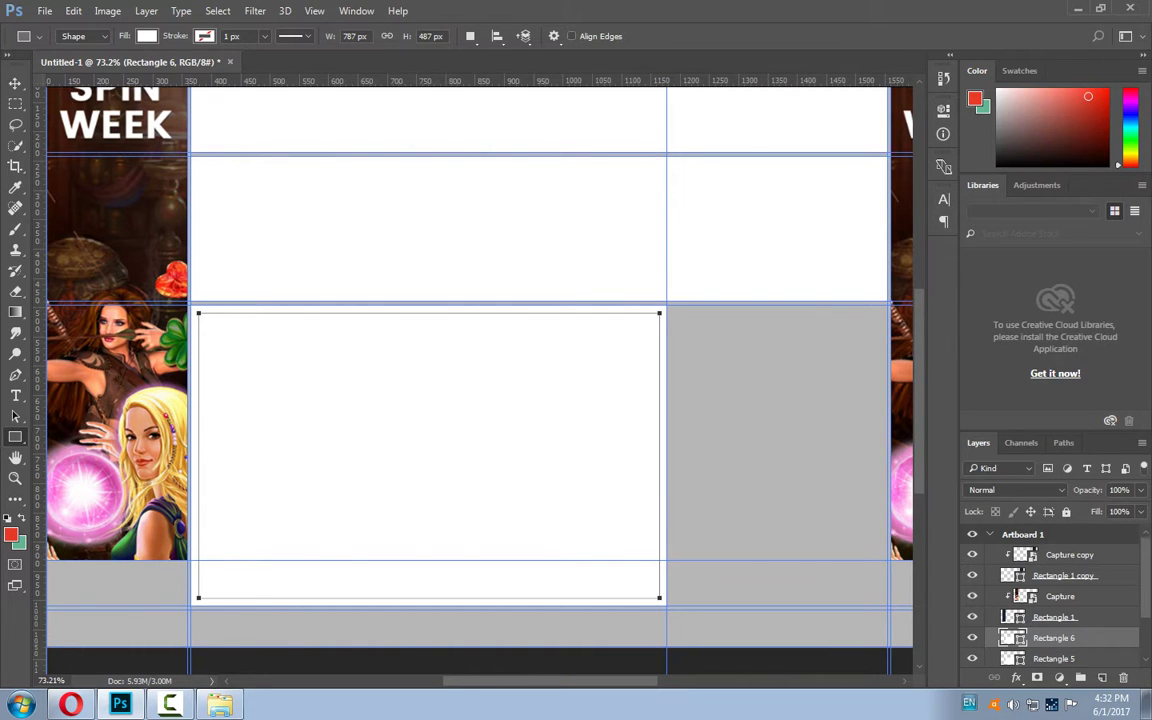
Drag INTRO_AvengersAgeUltron_FINAL from the photo folder onto the artboard and position it.
key(super+Down)
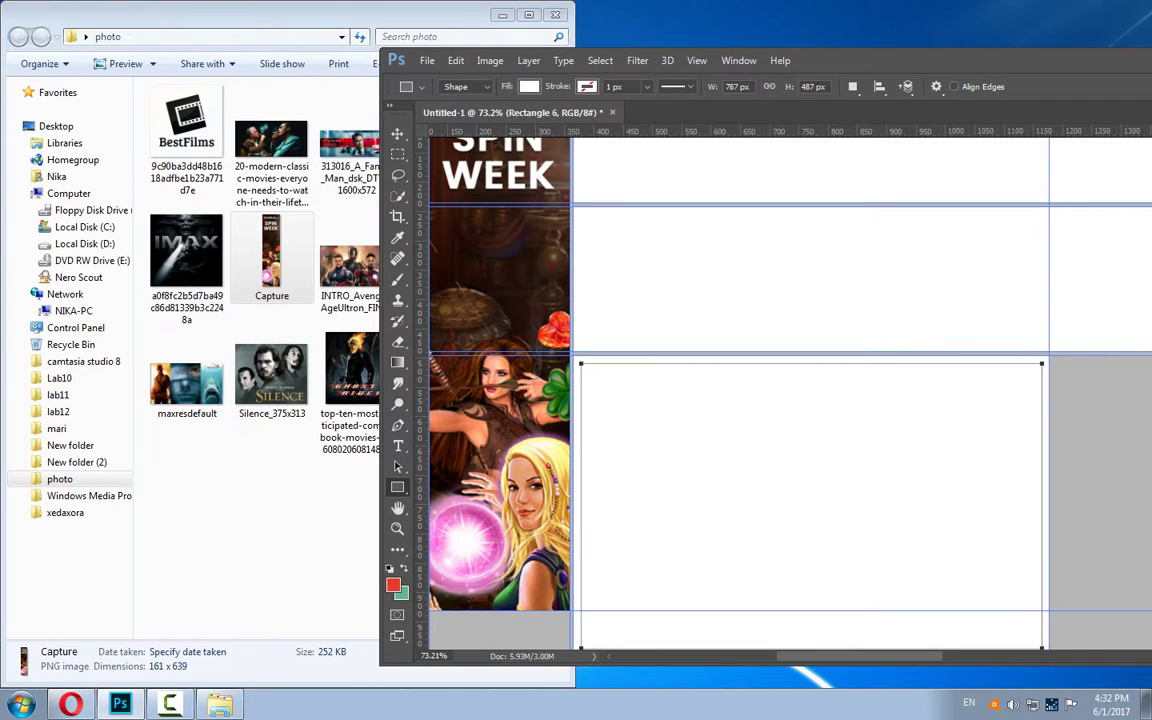
drag(900, 60, 980, 38)
click(356, 270)
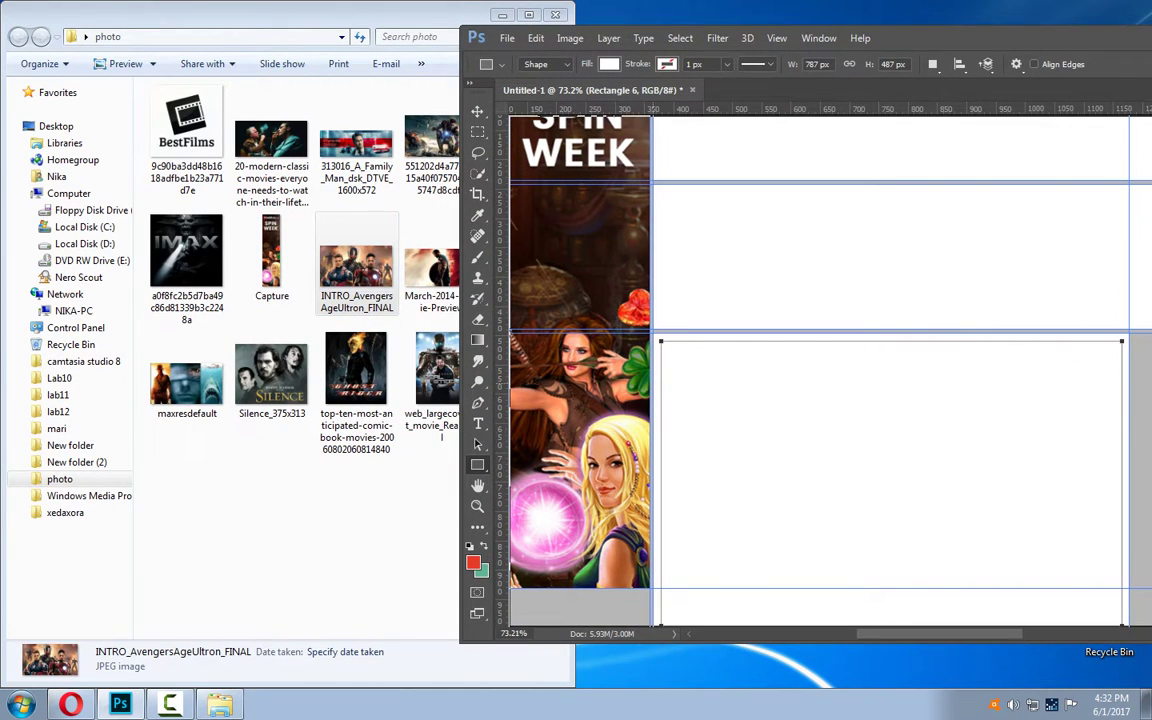
drag(430, 418, 700, 400)
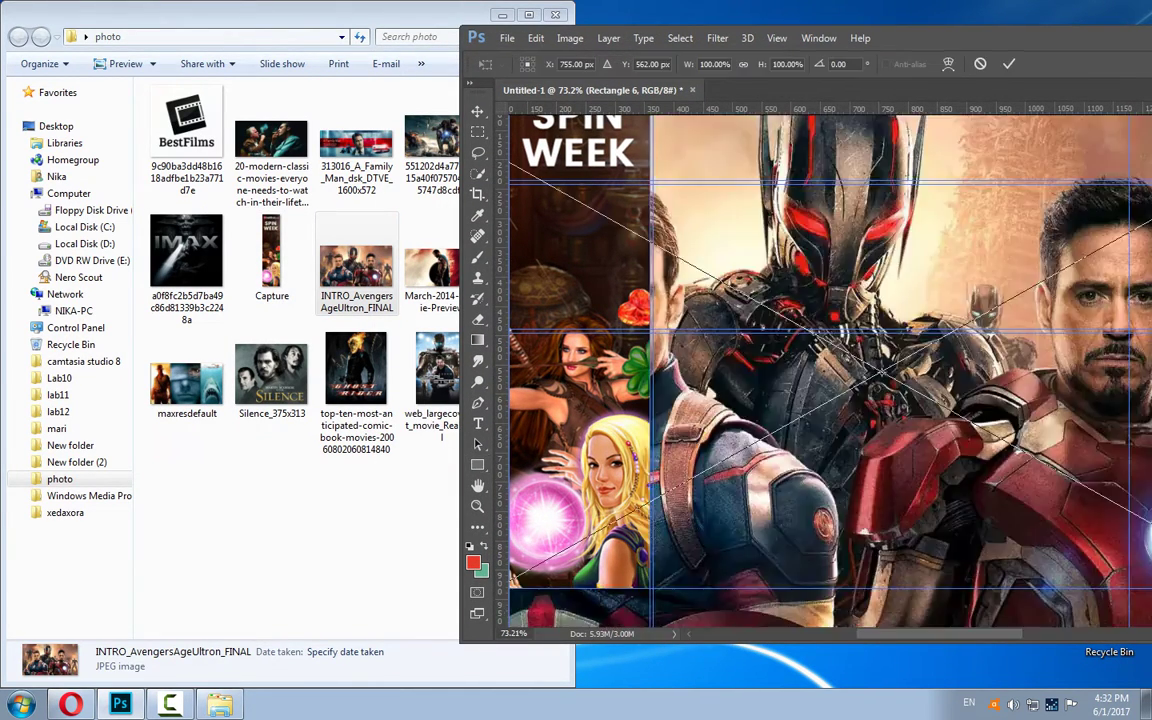
key(super+Up)
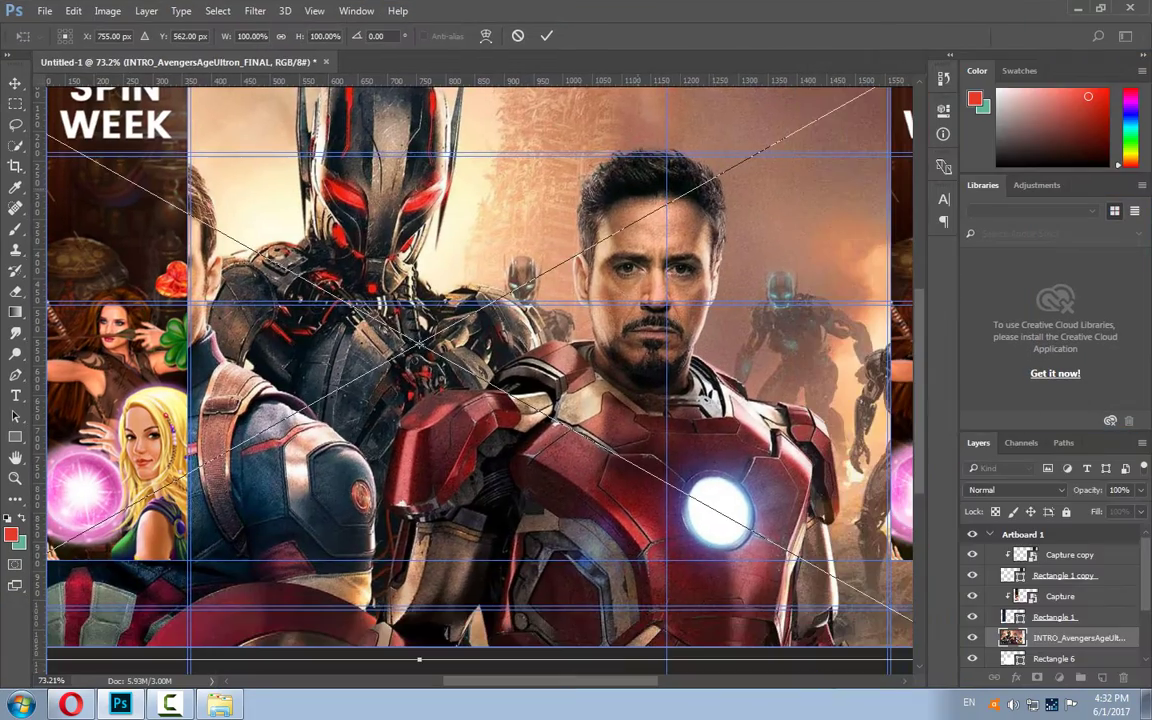
drag(745, 300, 587, 308)
Scale the Avengers image down to about 57% and align its top edge with the guide.
mouse_move(827, 157)
mouse_down()
mouse_move(345, 412)
mouse_move(792, 340)
mouse_up()
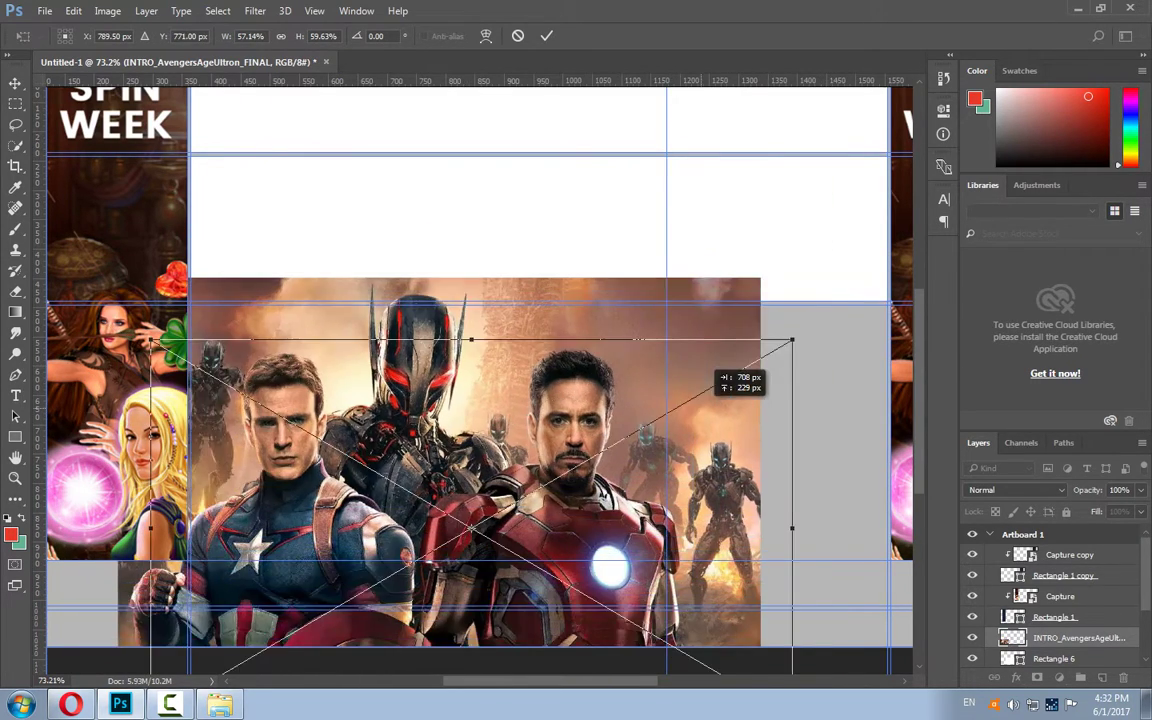
mouse_move(792, 340)
mouse_down()
mouse_move(797, 412)
mouse_move(597, 531)
mouse_move(612, 327)
mouse_move(663, 268)
mouse_move(707, 251)
mouse_up()
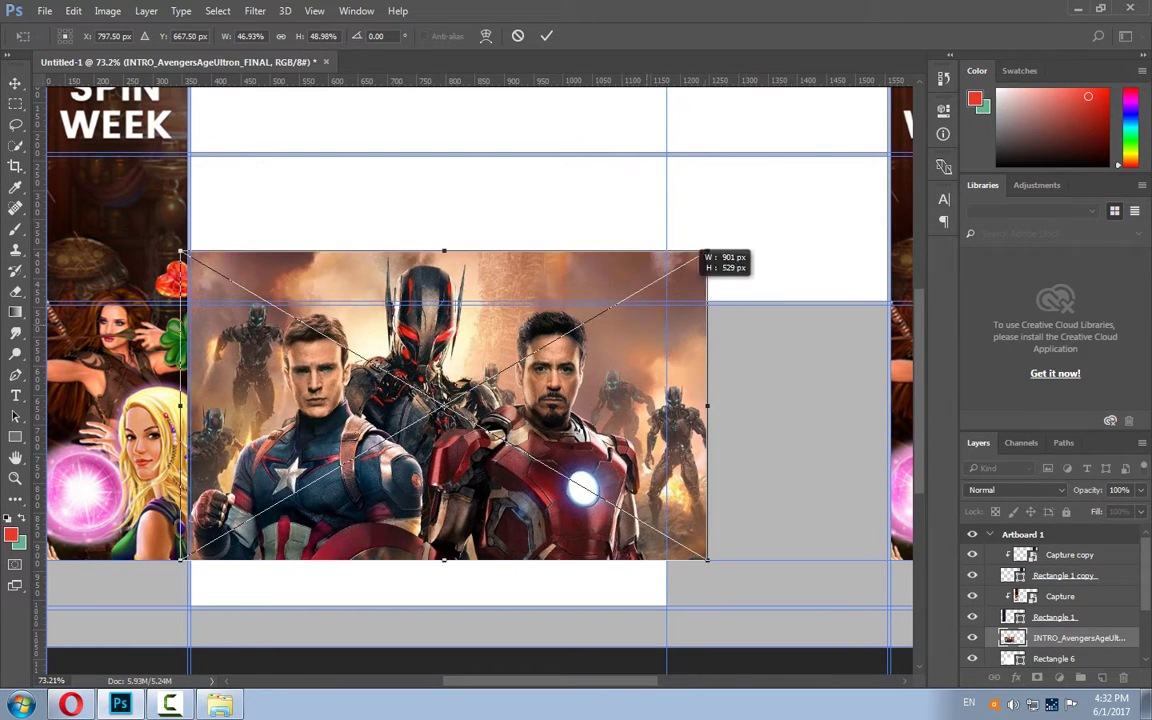
drag(627, 338, 608, 402)
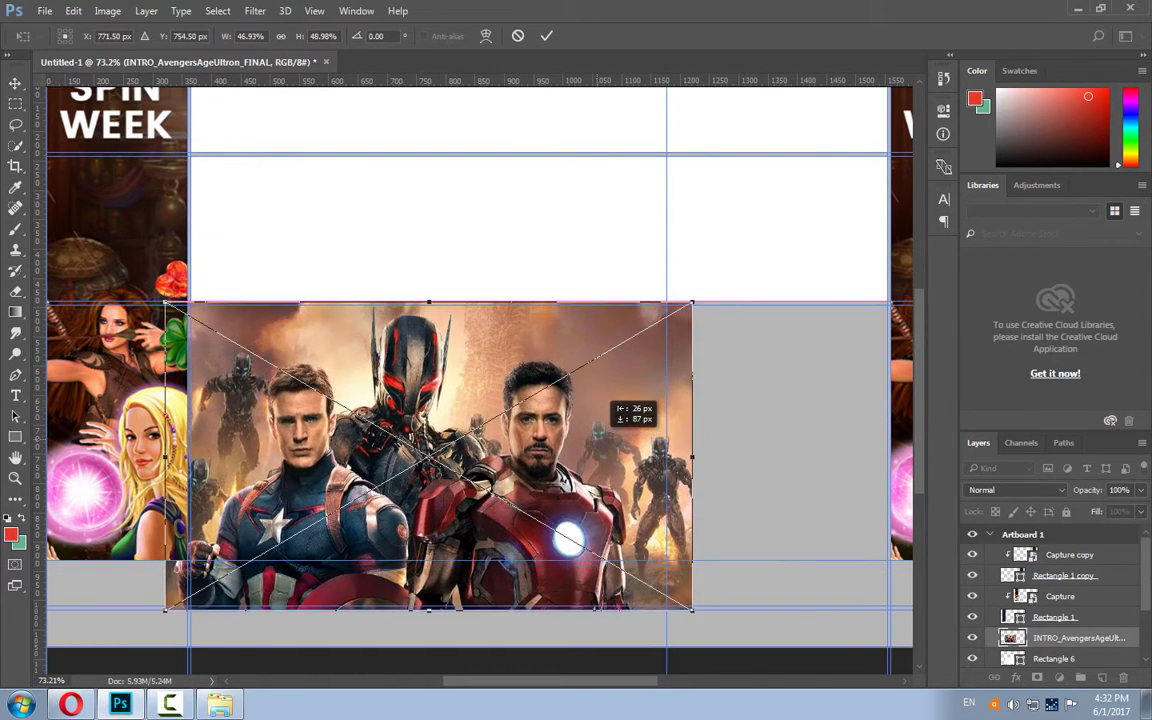
key(Return)
Clip the Avengers image into the white frame rectangle and draw a band across its lower part.
key(u)
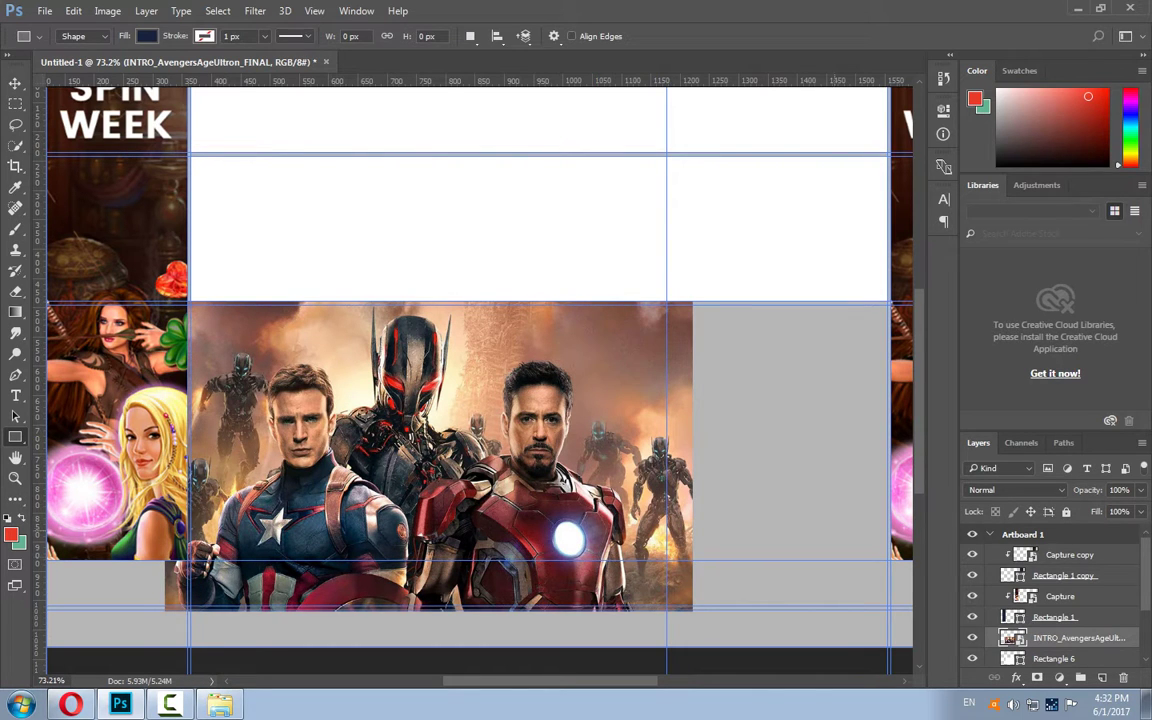
right_click(1078, 637)
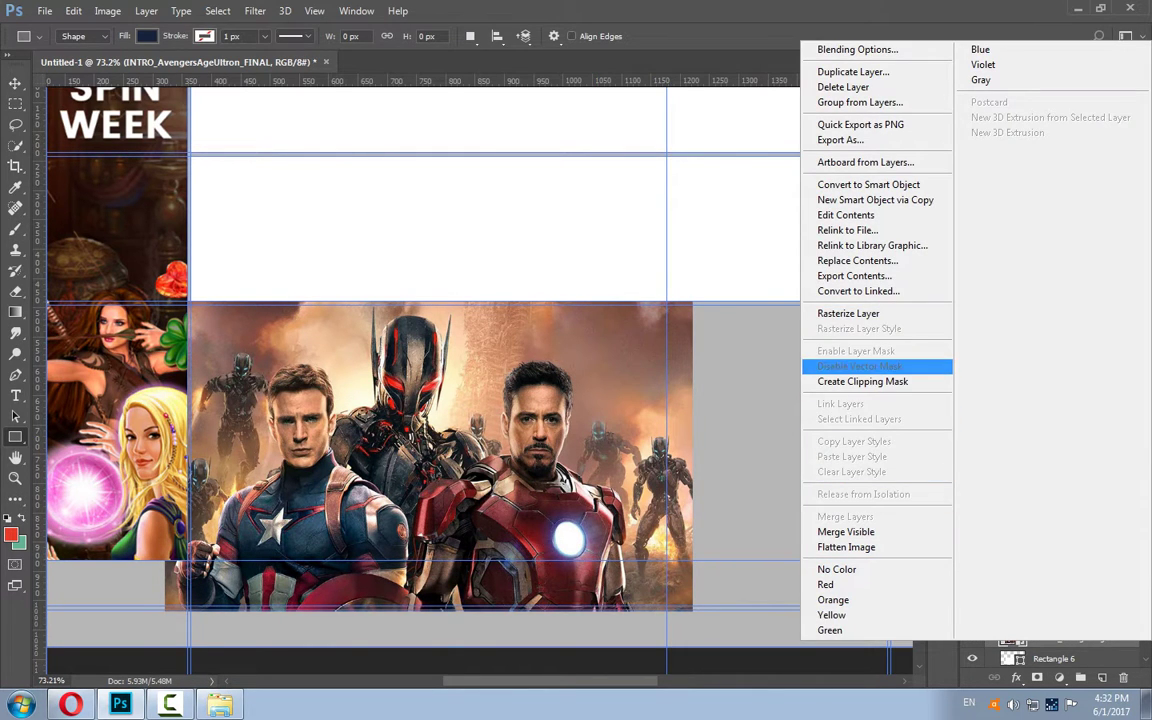
click(862, 381)
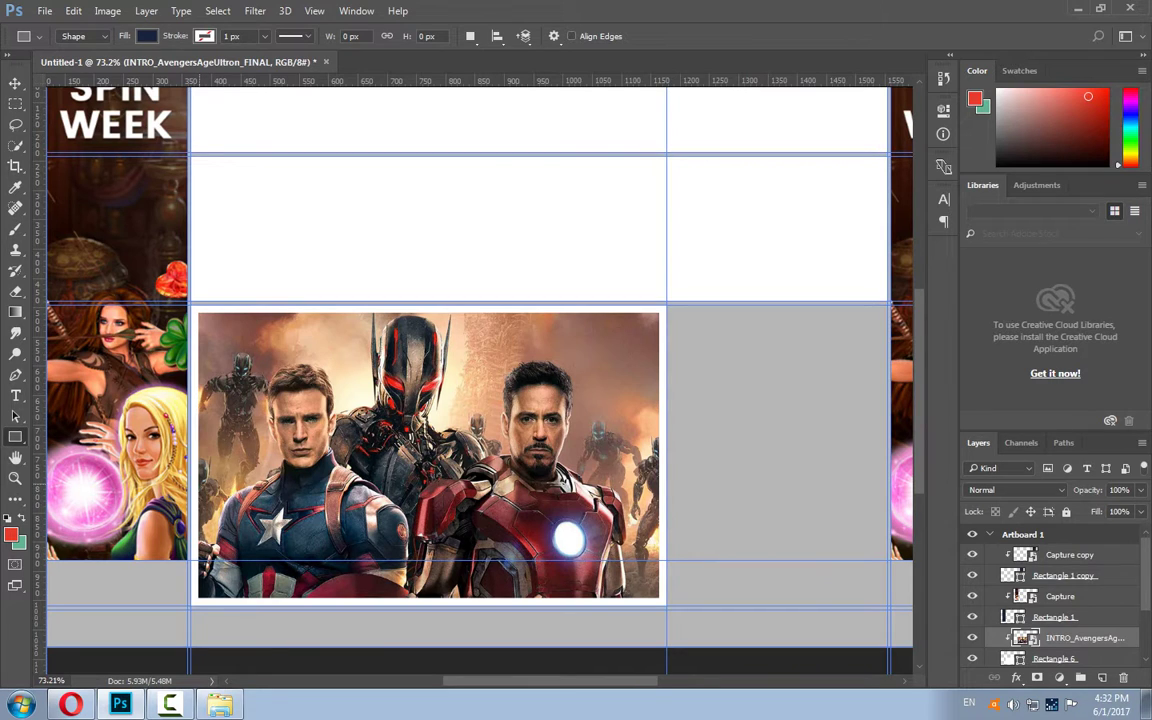
mouse_move(195, 398)
mouse_down()
mouse_move(645, 597)
mouse_move(665, 589)
mouse_move(660, 598)
mouse_up()
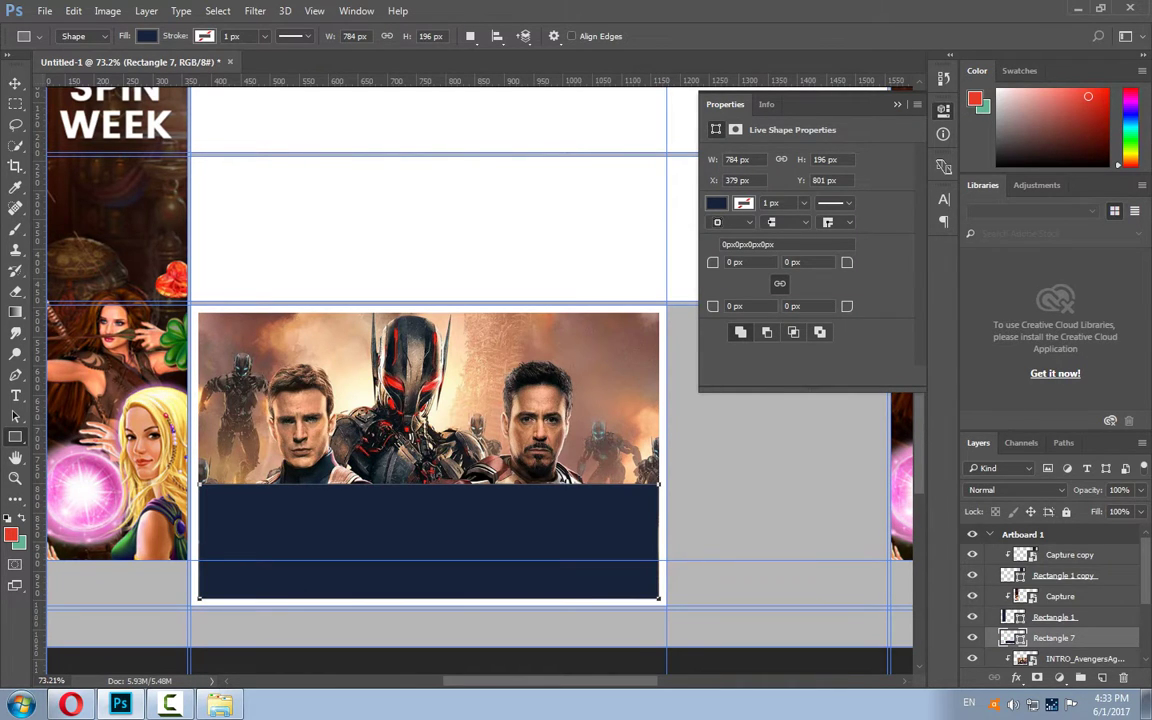
Fill the band light grey and lower its layer opacity to about 42%.
click(147, 36)
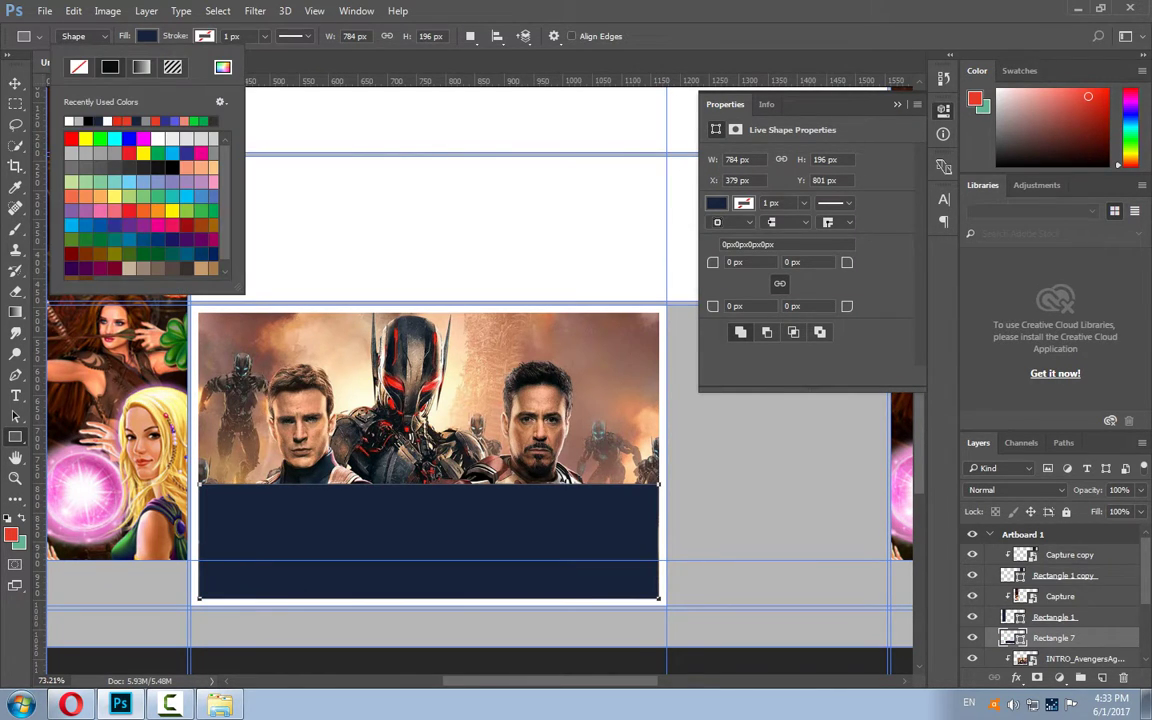
click(186, 137)
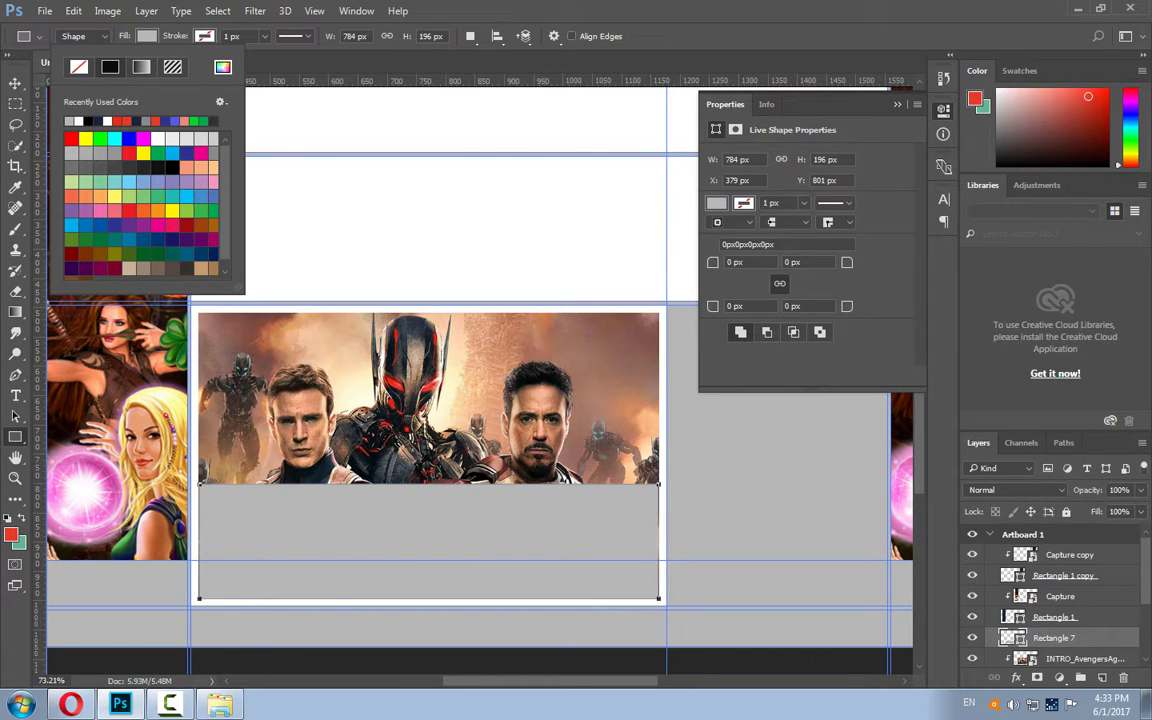
key(Return)
drag(1140, 490, 1097, 510)
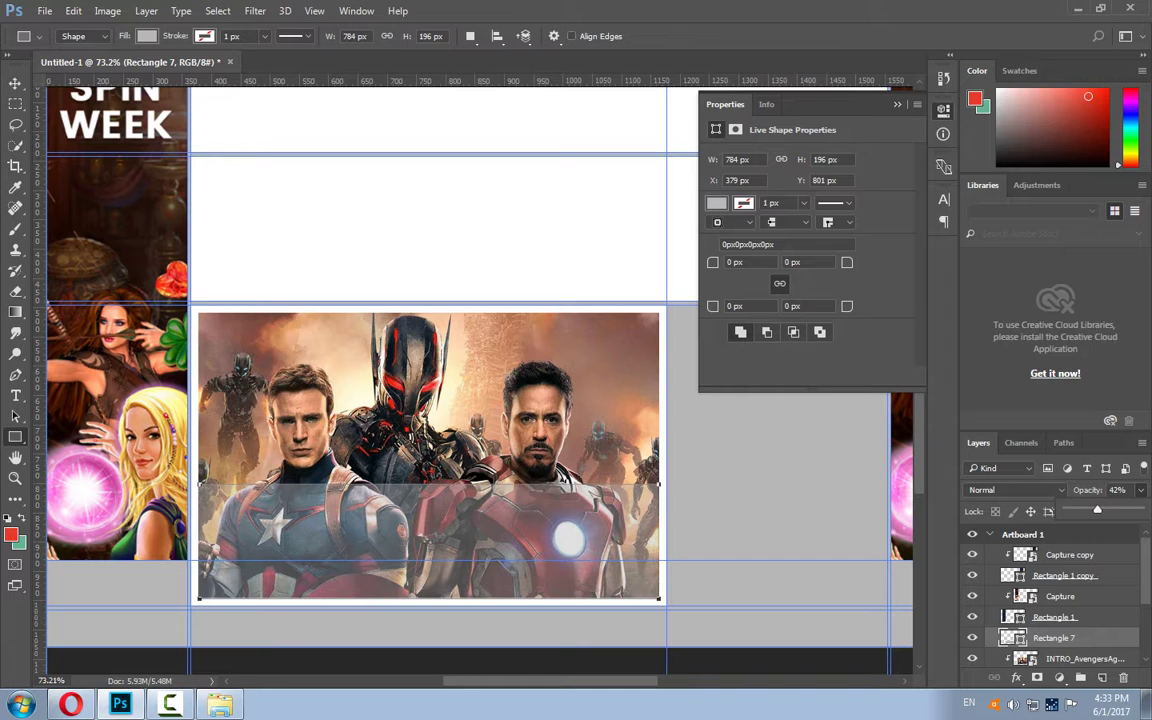
key(v)
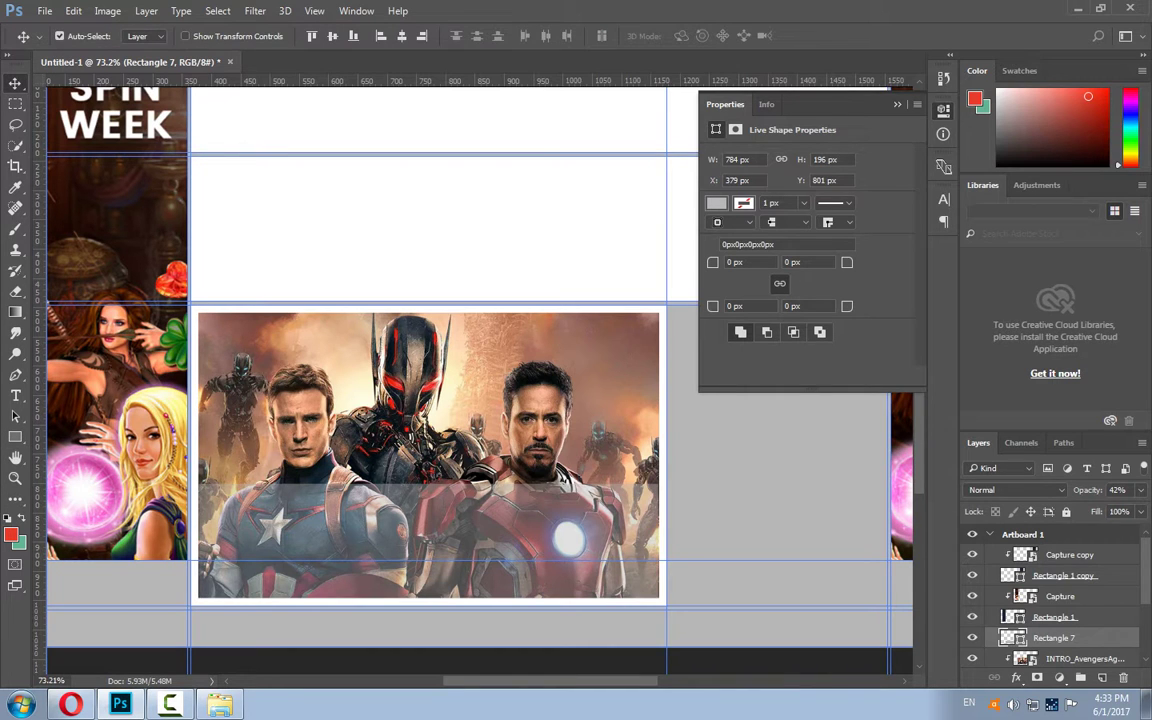
Scroll around the canvas to inspect the page layout.
scroll(642, 335, down, 1)
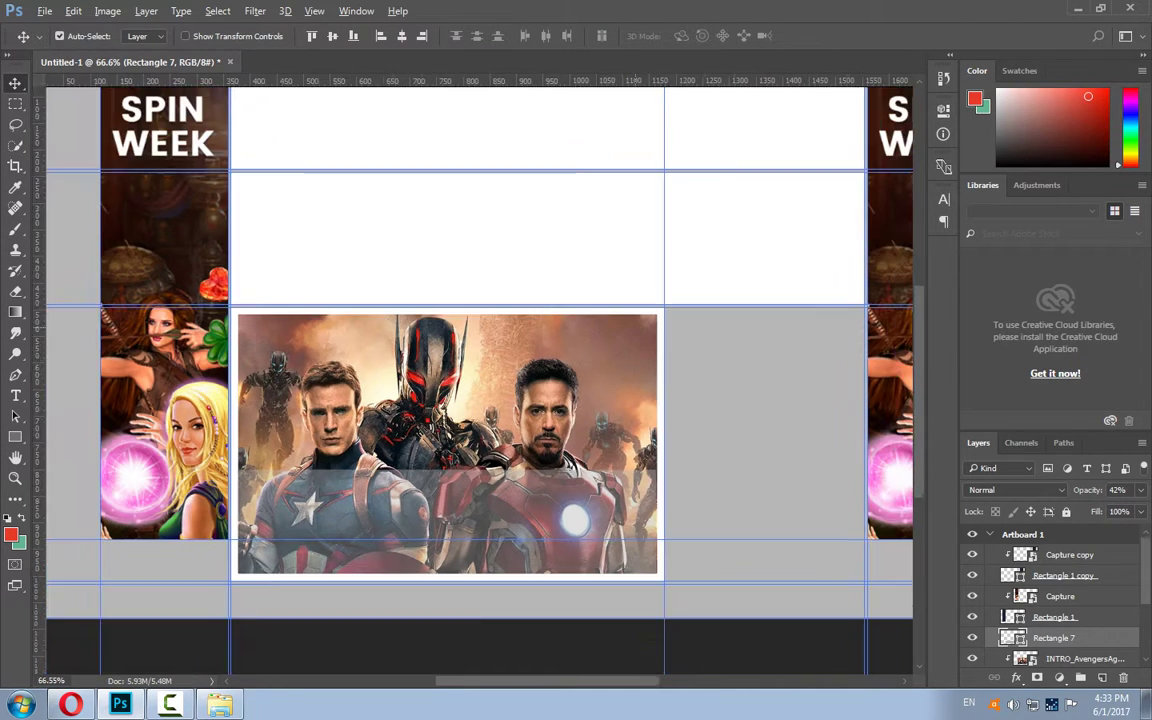
scroll(746, 382, down, 1)
scroll(746, 382, down, 1)
scroll(746, 382, down, 1)
scroll(746, 382, down, 1)
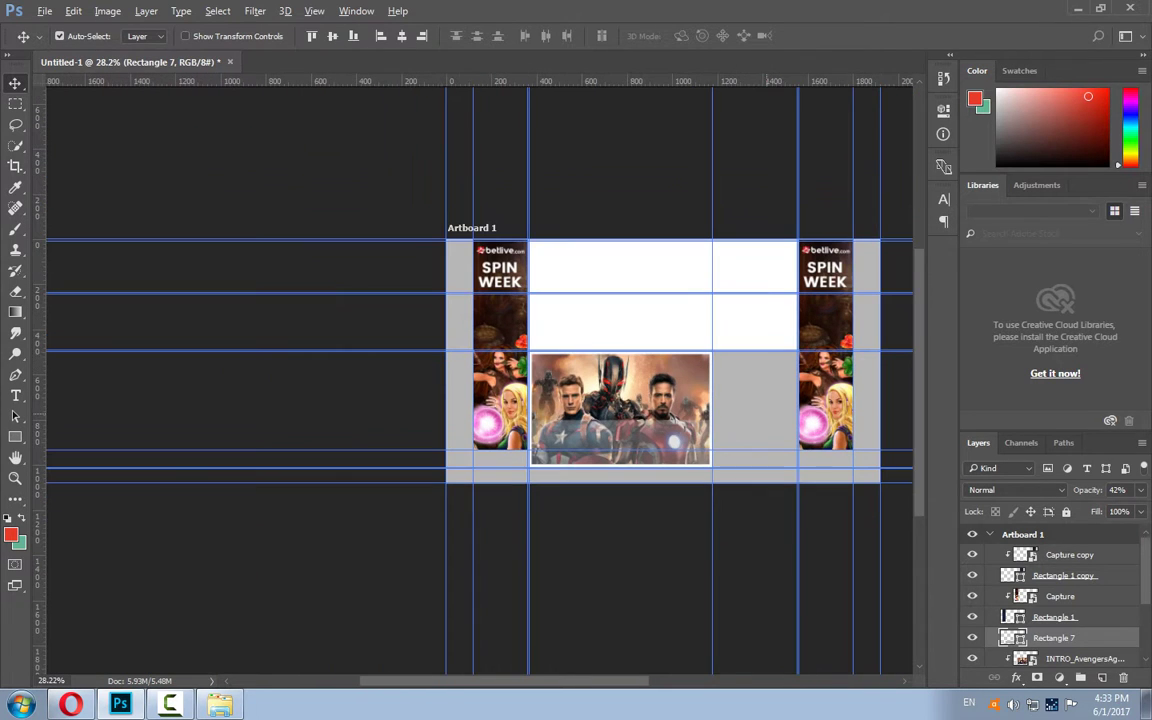
scroll(633, 376, right, 5)
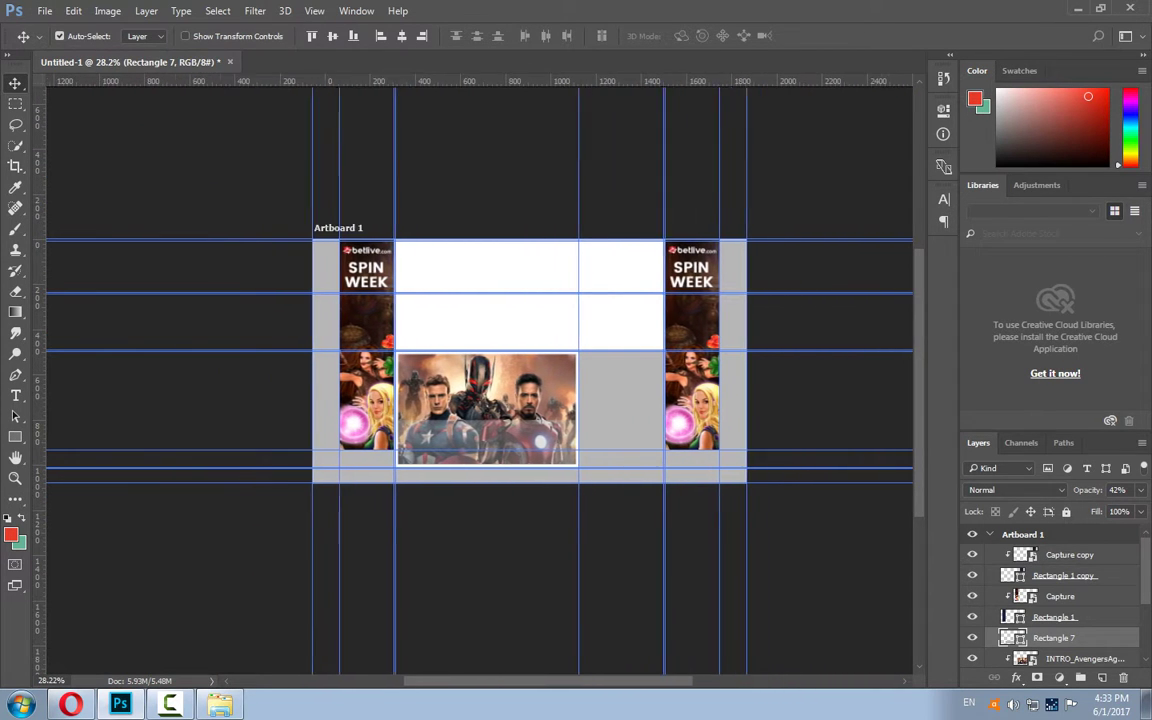
scroll(633, 376, up, 1)
scroll(404, 334, up, 1)
scroll(404, 334, up, 1)
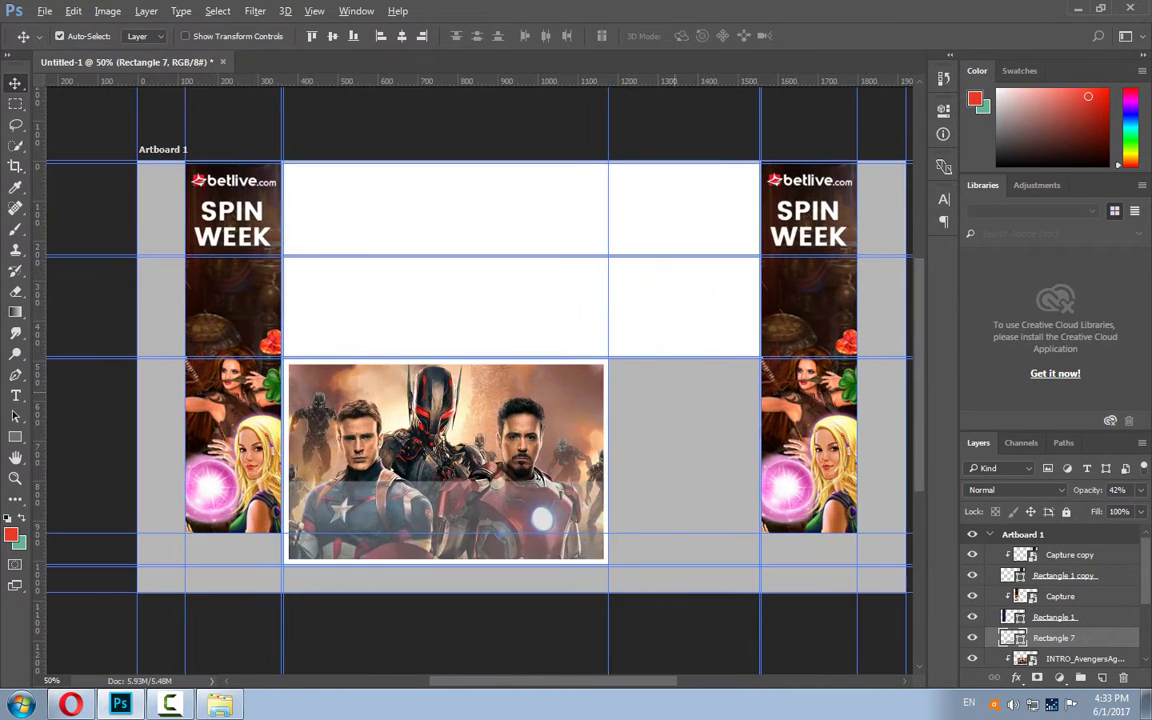
scroll(404, 334, up, 1)
scroll(760, 450, down, 2)
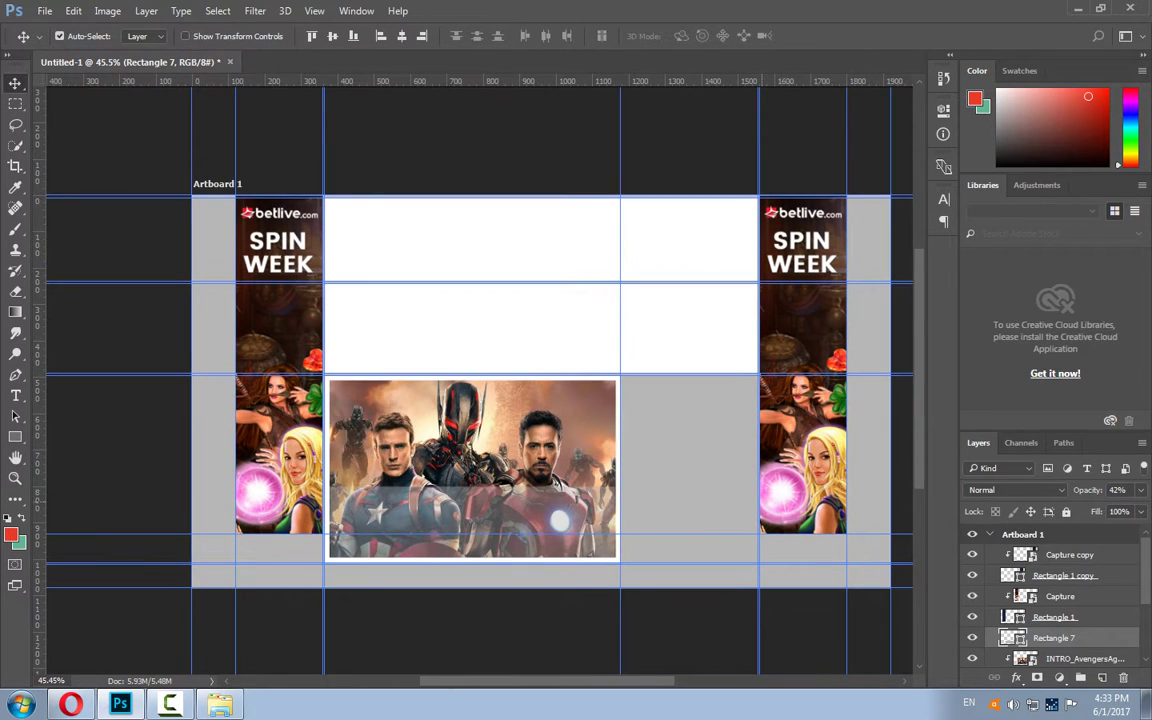
scroll(846, 527, up, 1)
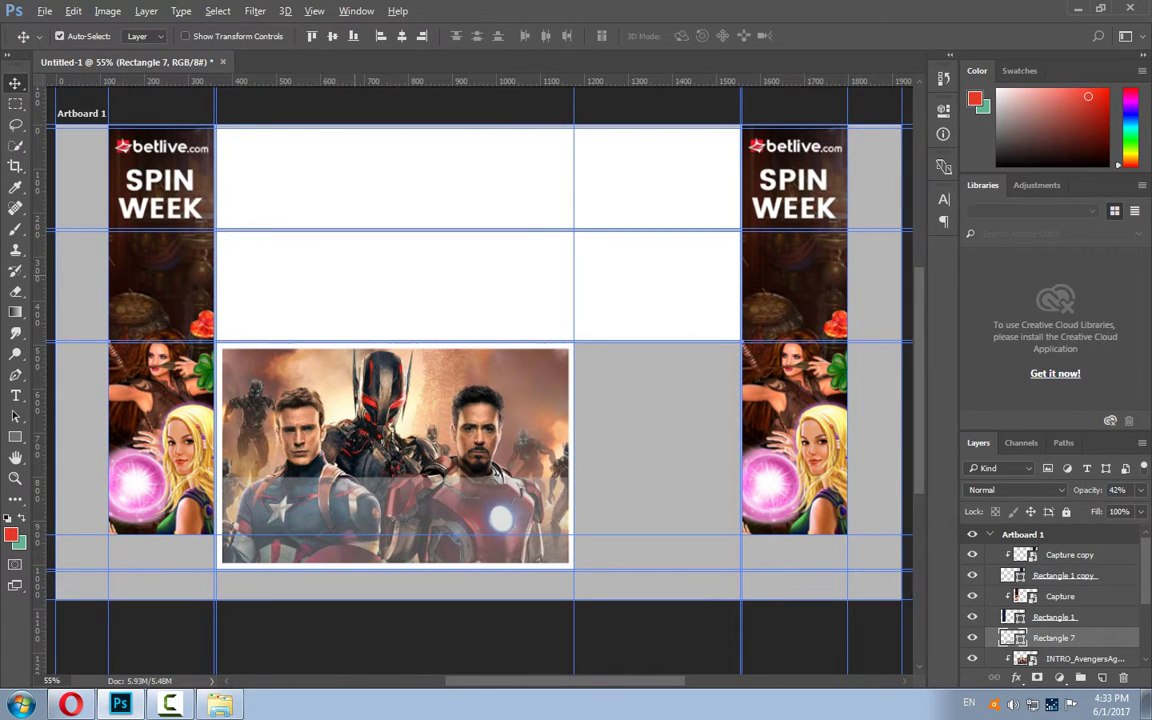
scroll(322, 248, up, 1)
scroll(305, 157, up, 1)
scroll(305, 157, up, 1)
scroll(696, 262, down, 1)
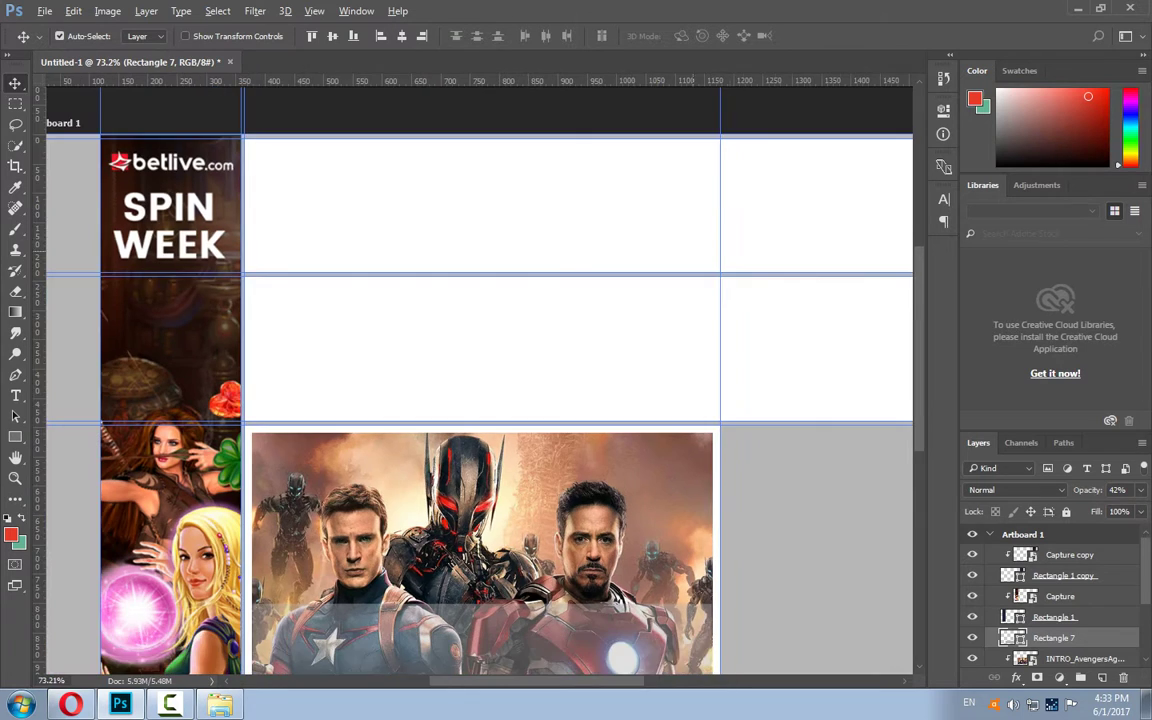
scroll(696, 262, down, 1)
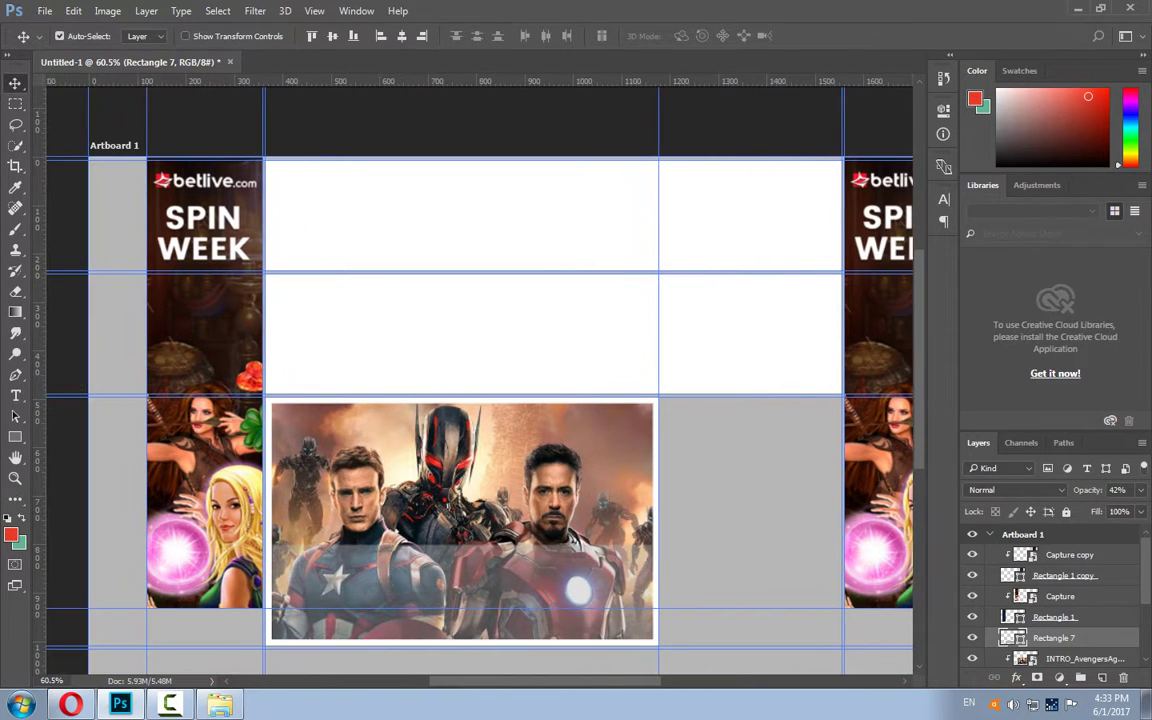
scroll(600, 175, up, 1)
scroll(600, 175, up, 1)
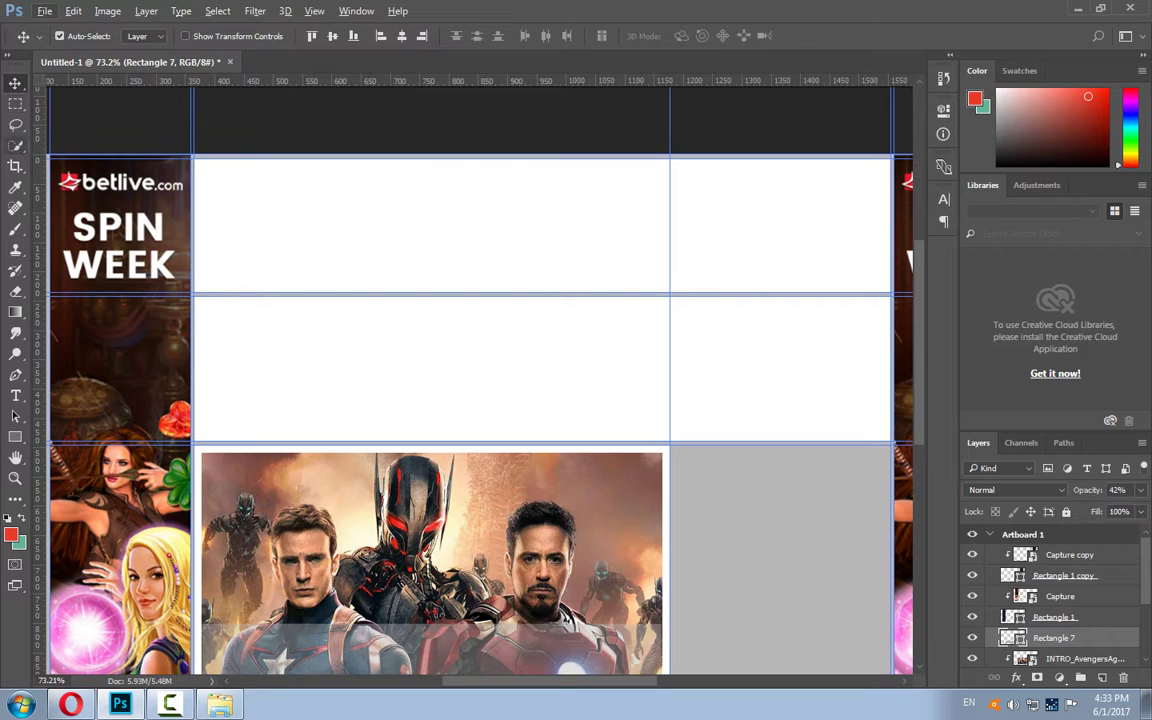
Start drawing a new rectangle inside the top white header box.
click(15, 437)
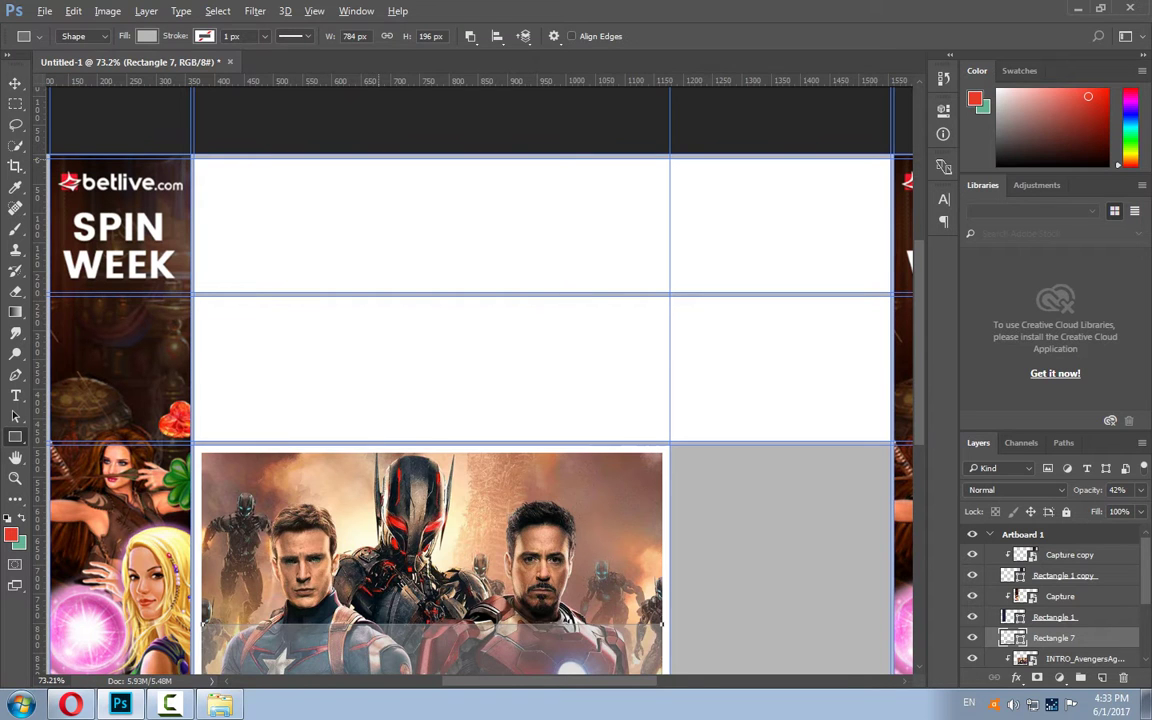
scroll(378, 158, down, 1)
scroll(378, 158, down, 2)
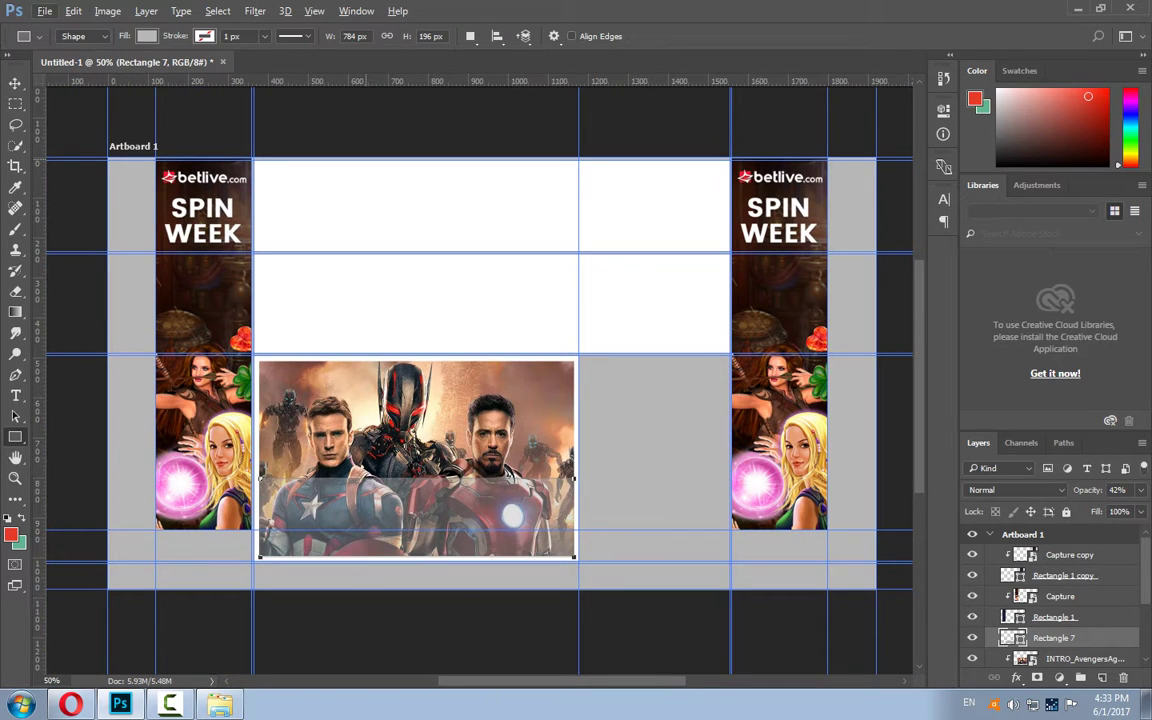
drag(365, 160, 527, 238)
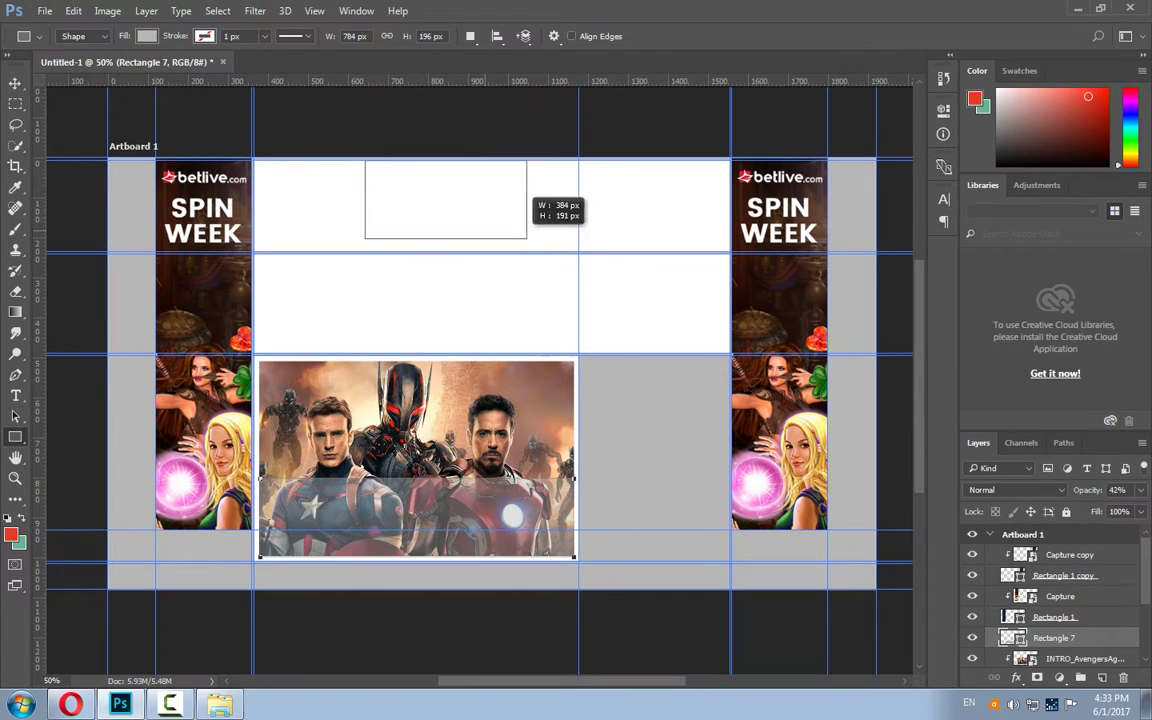
Widen the grey bar to 888 × 127 px and nudge it down and right into place.
mouse_move(527, 238)
mouse_down()
mouse_move(719, 232)
mouse_move(720, 211)
mouse_up()
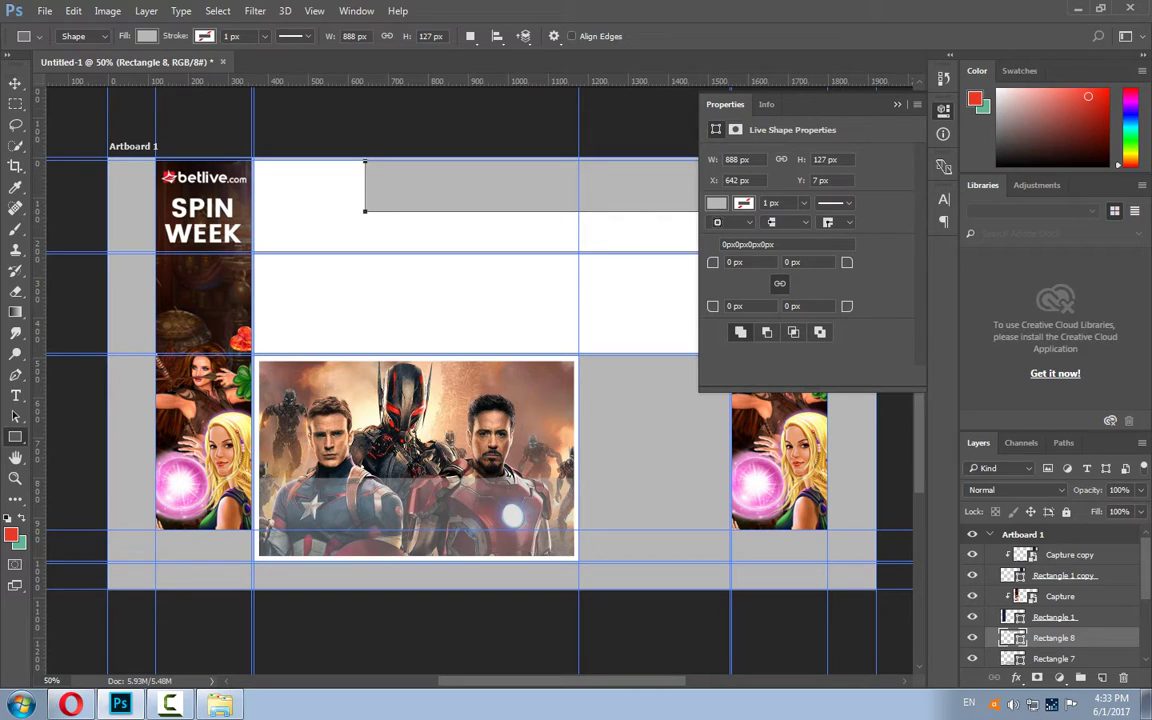
key(v)
drag(541, 178, 534, 187)
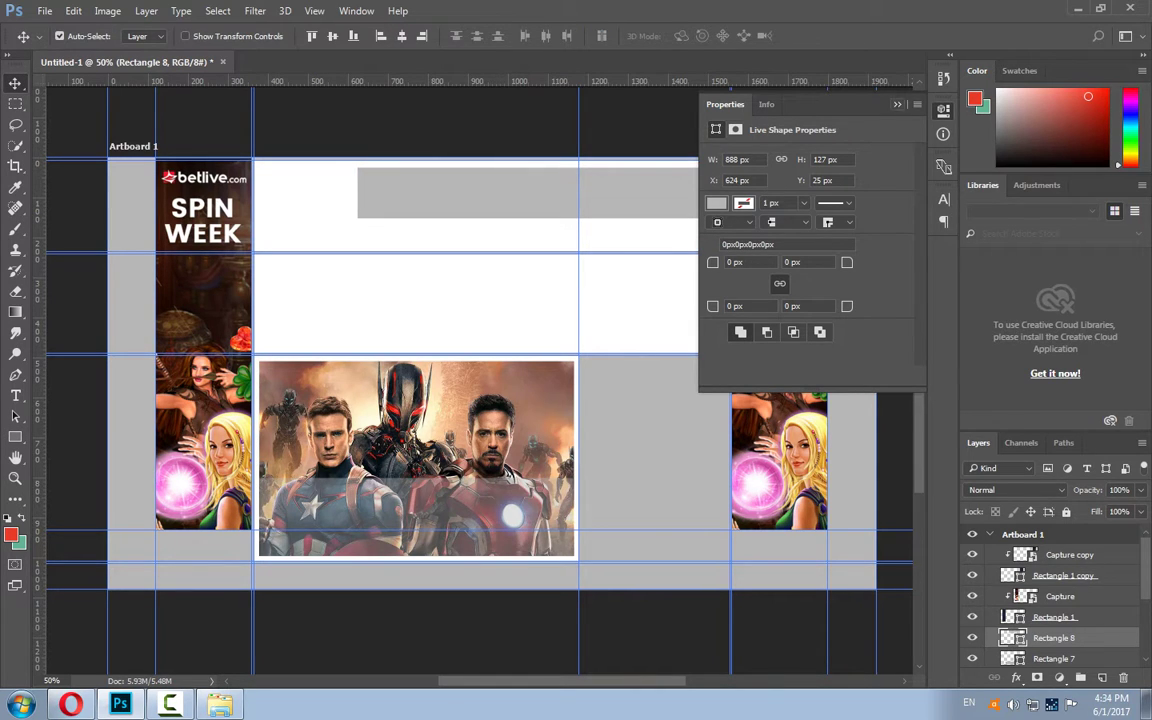
drag(612, 155, 632, 155)
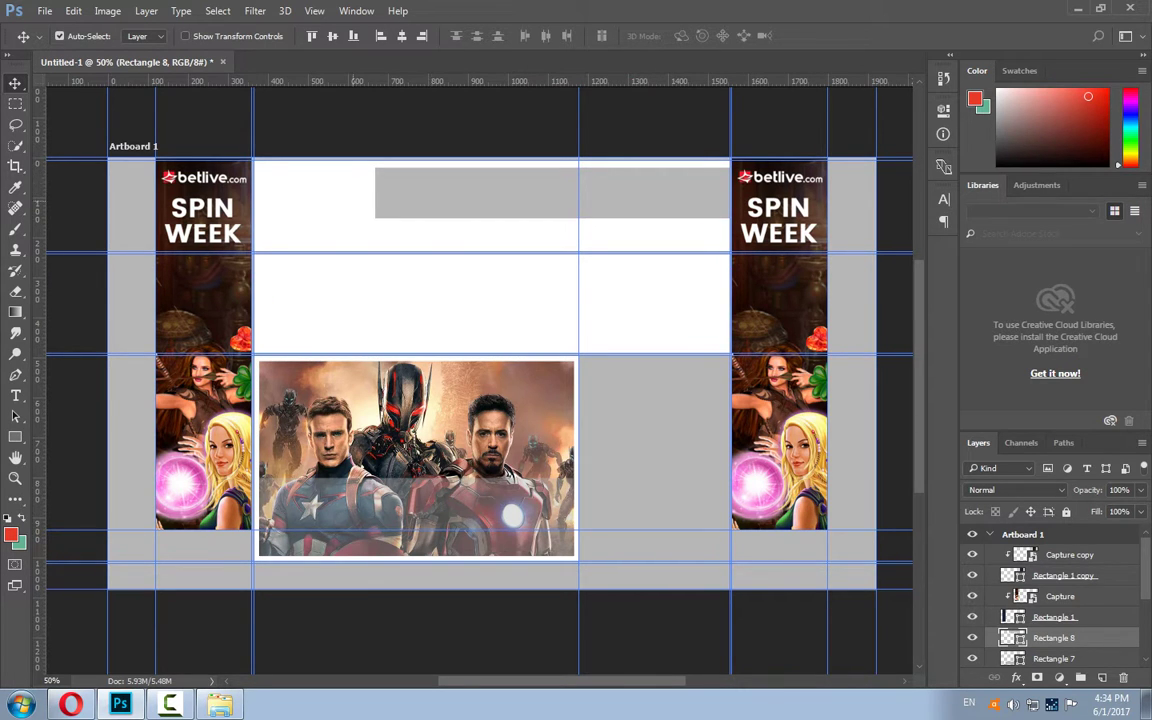
scroll(480, 380, down, 1)
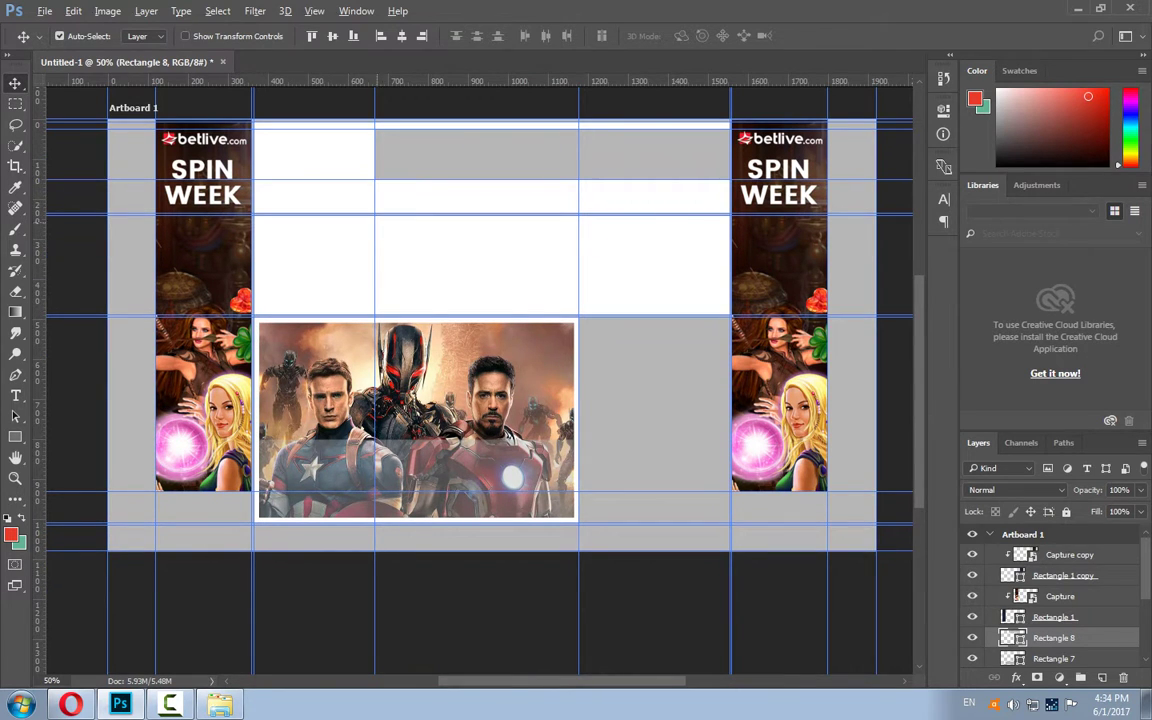
scroll(345, 195, up, 2)
scroll(345, 195, up, 1)
scroll(345, 195, up, 1)
scroll(360, 200, up, 1)
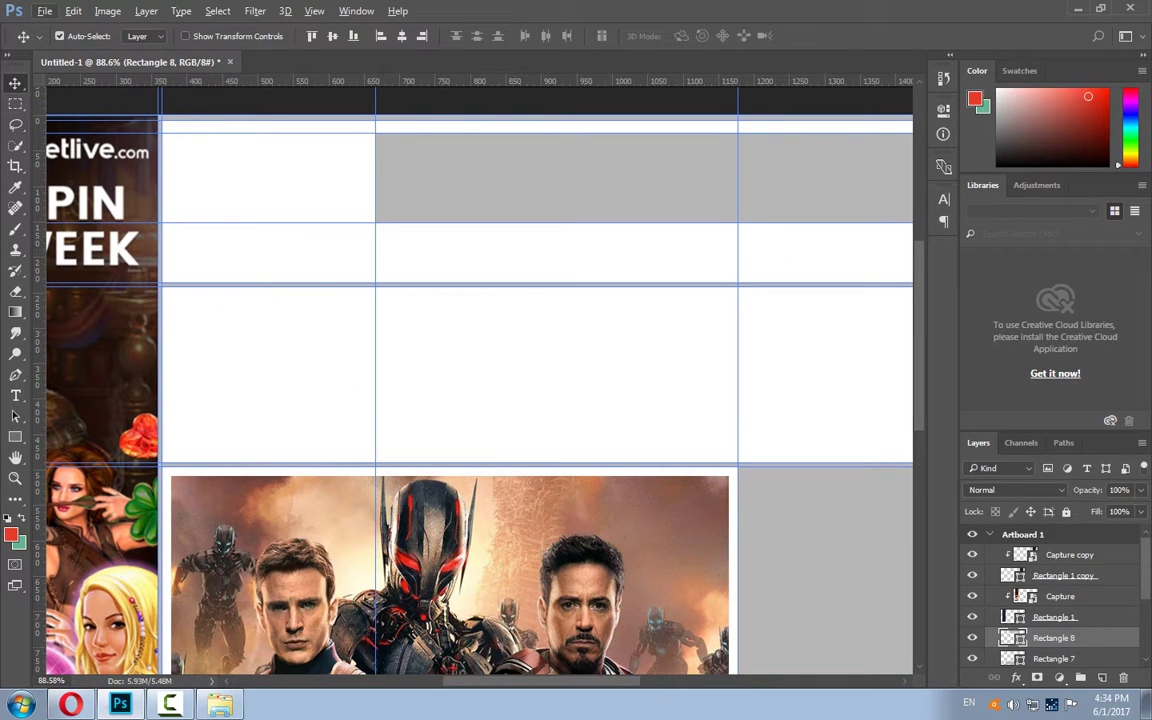
Draw a 203 × 63 px cyan rounded rectangle in the menu row and nudge it into place.
click(15, 437)
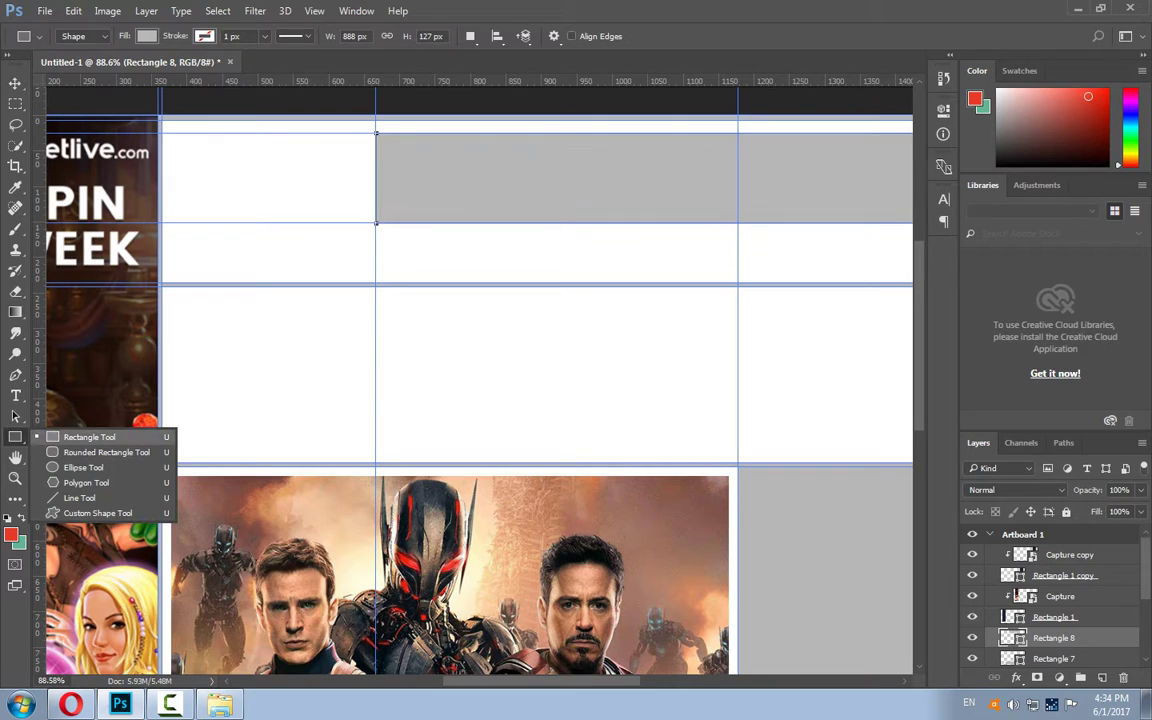
click(106, 452)
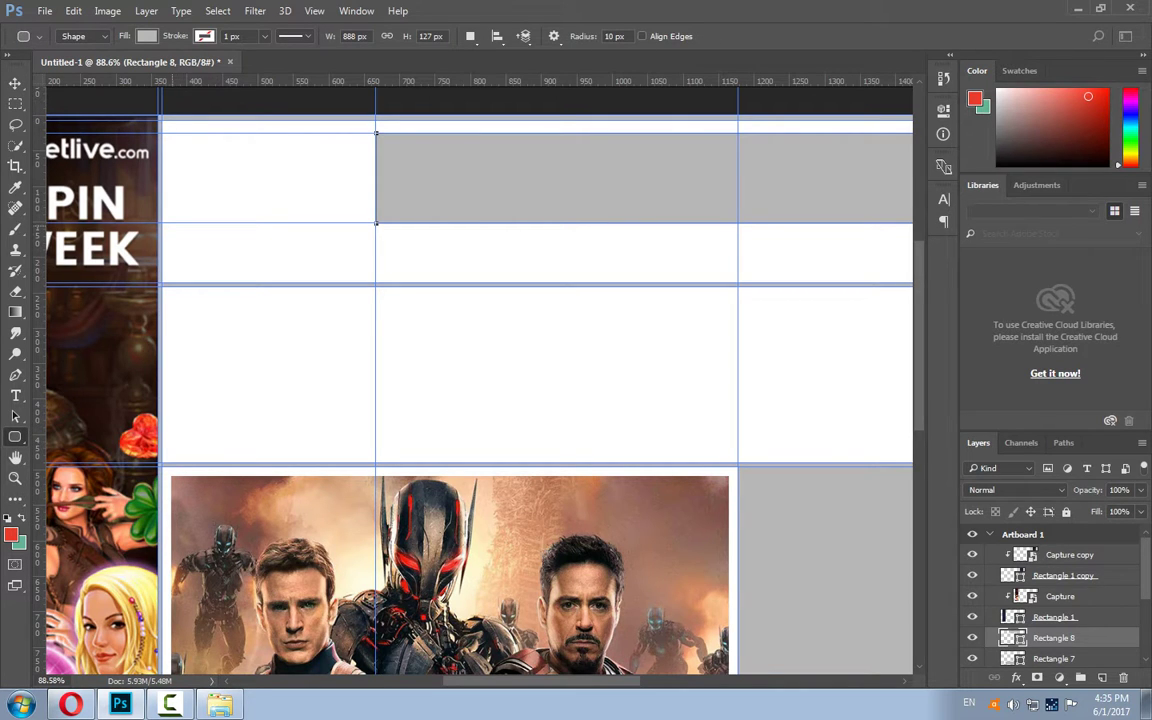
mouse_move(186, 224)
mouse_down()
mouse_move(281, 264)
mouse_move(330, 266)
mouse_up()
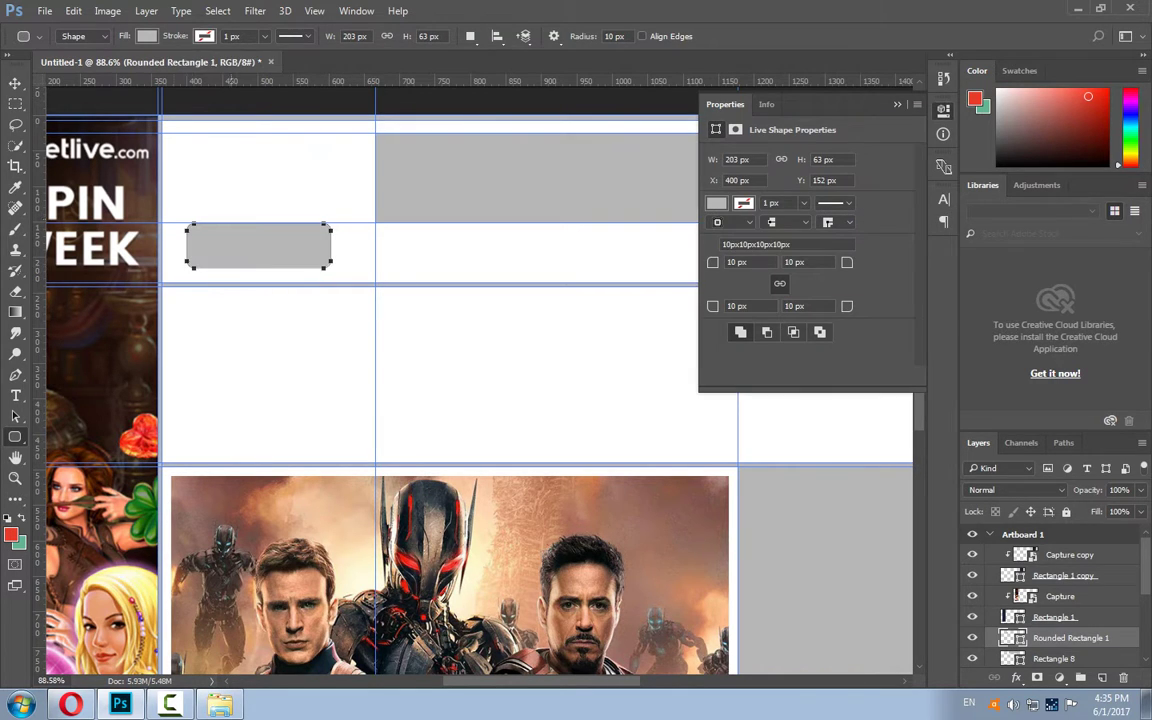
click(147, 36)
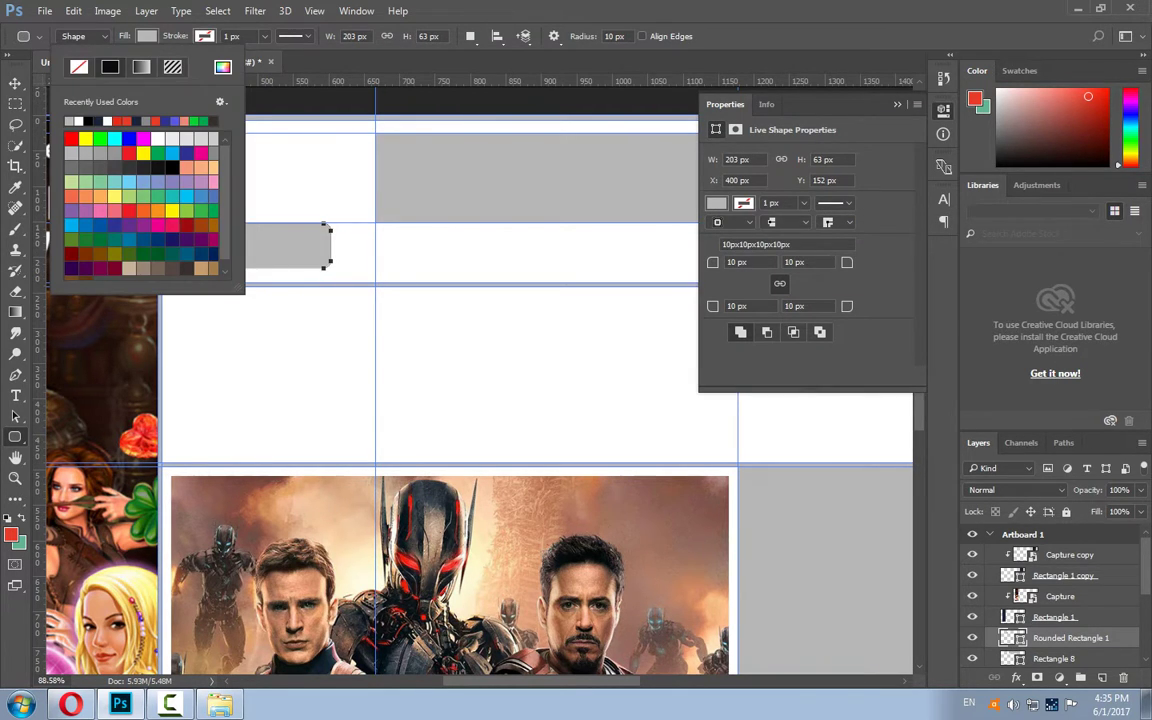
click(72, 225)
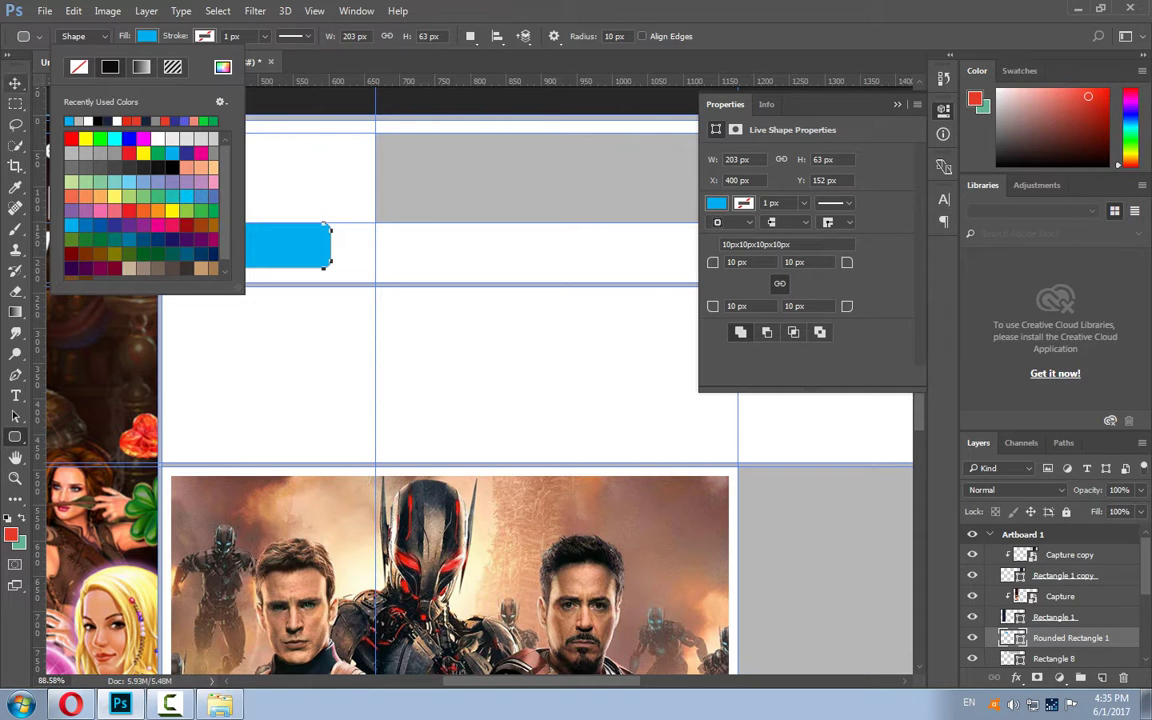
click(15, 82)
mouse_move(281, 239)
mouse_down()
mouse_move(265, 245)
mouse_move(270, 212)
mouse_up()
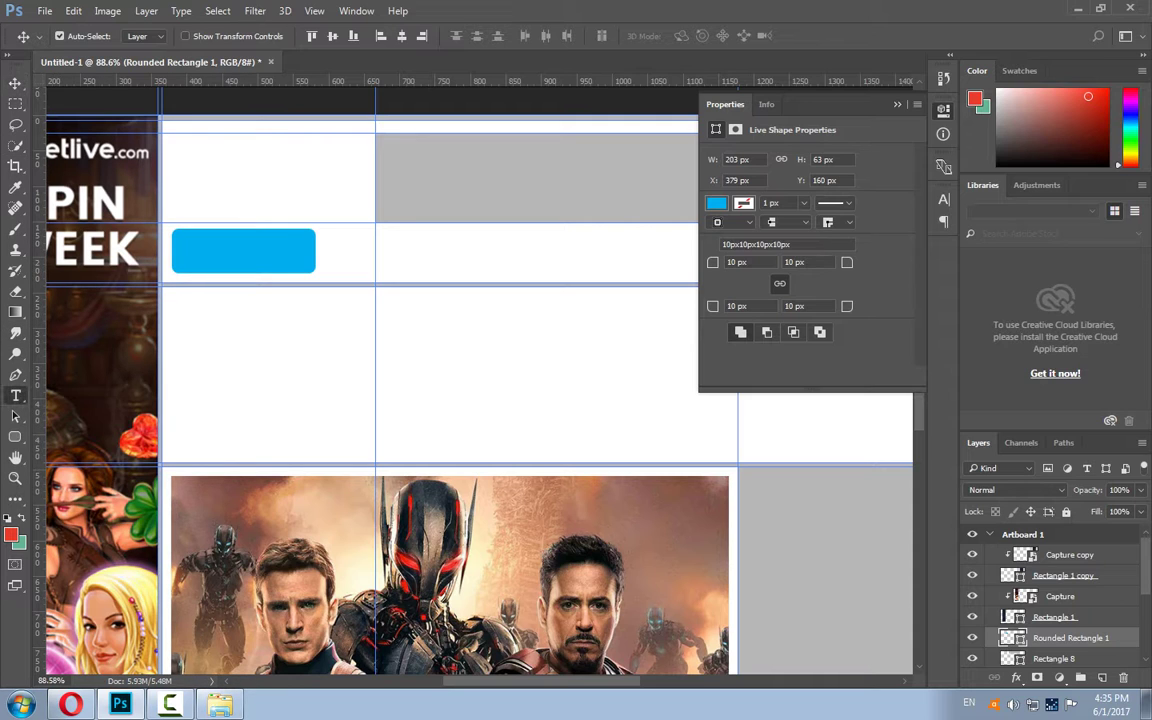
Start a text layer in the cyan button and type the Georgian word მთავარი.
key(t)
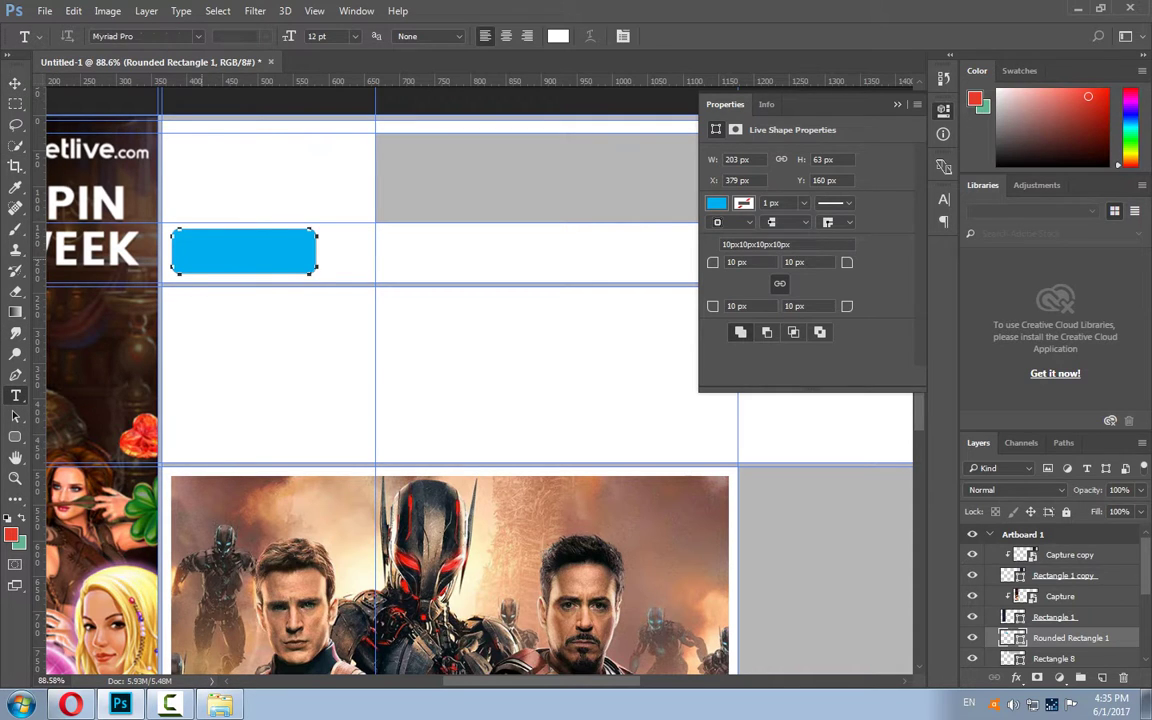
click(243, 251)
key(alt+shift)
key(alt+shift)
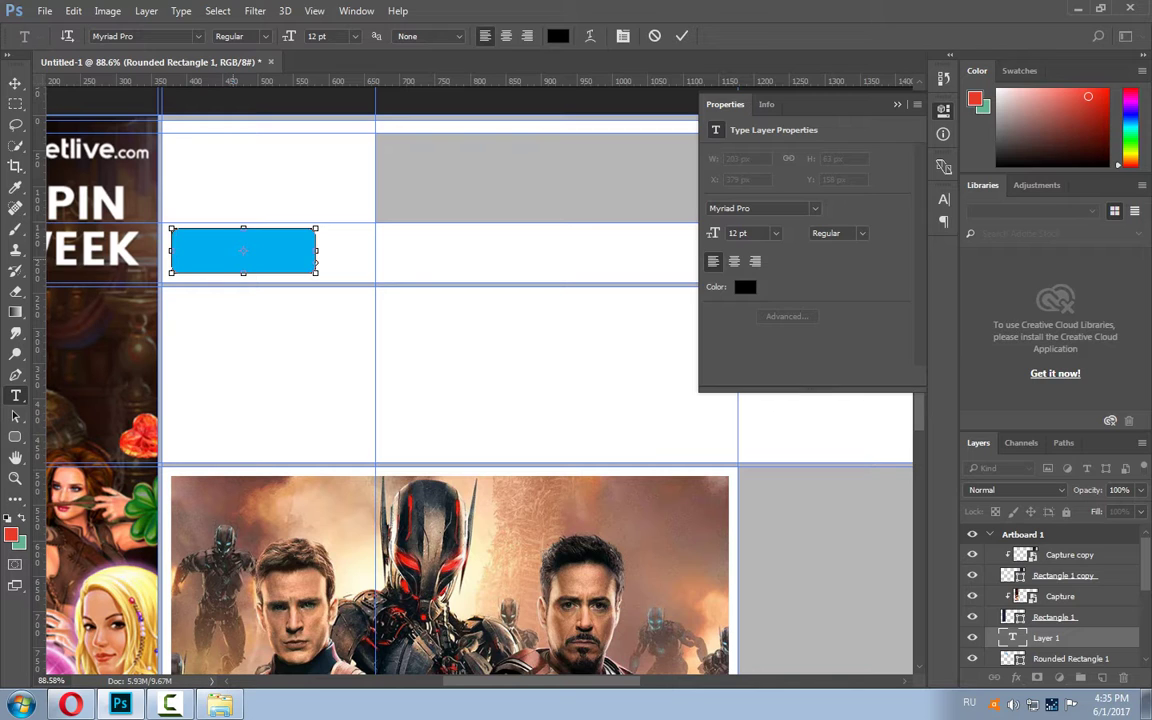
key(alt+shift)
text(ია)
key(ctrl+a)
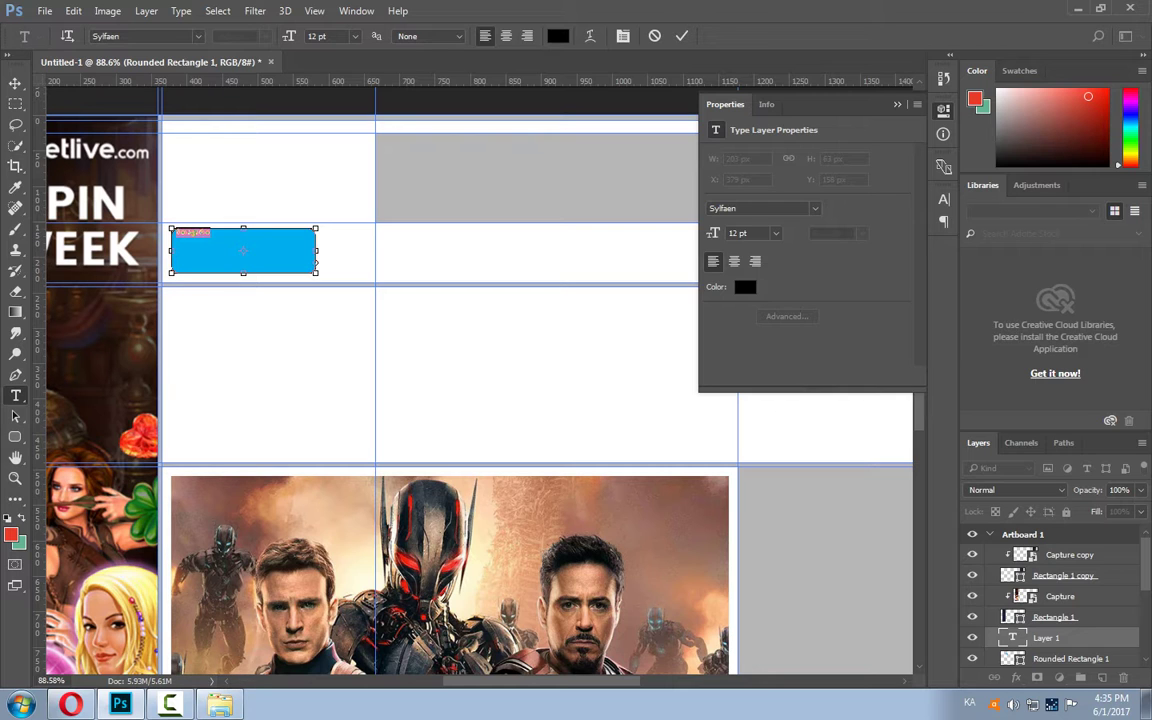
Make the text white (ffffff) at 36 pt, centre it on the button, and commit.
click(558, 36)
text(ffffff)
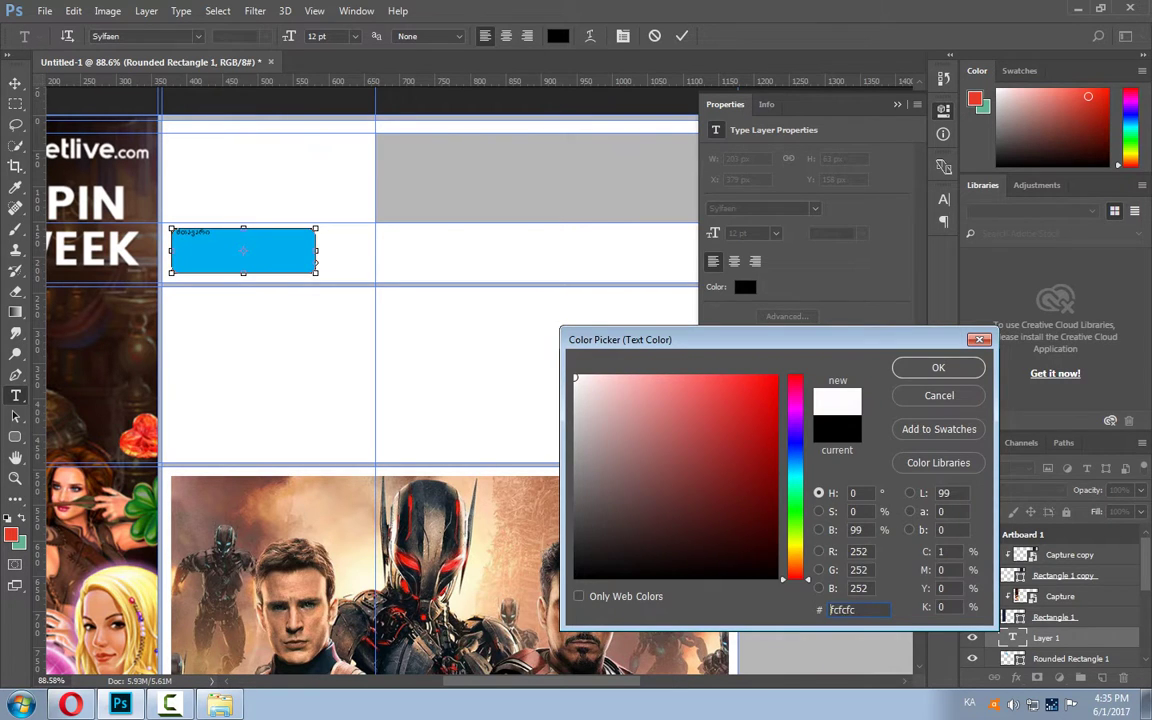
key(Return)
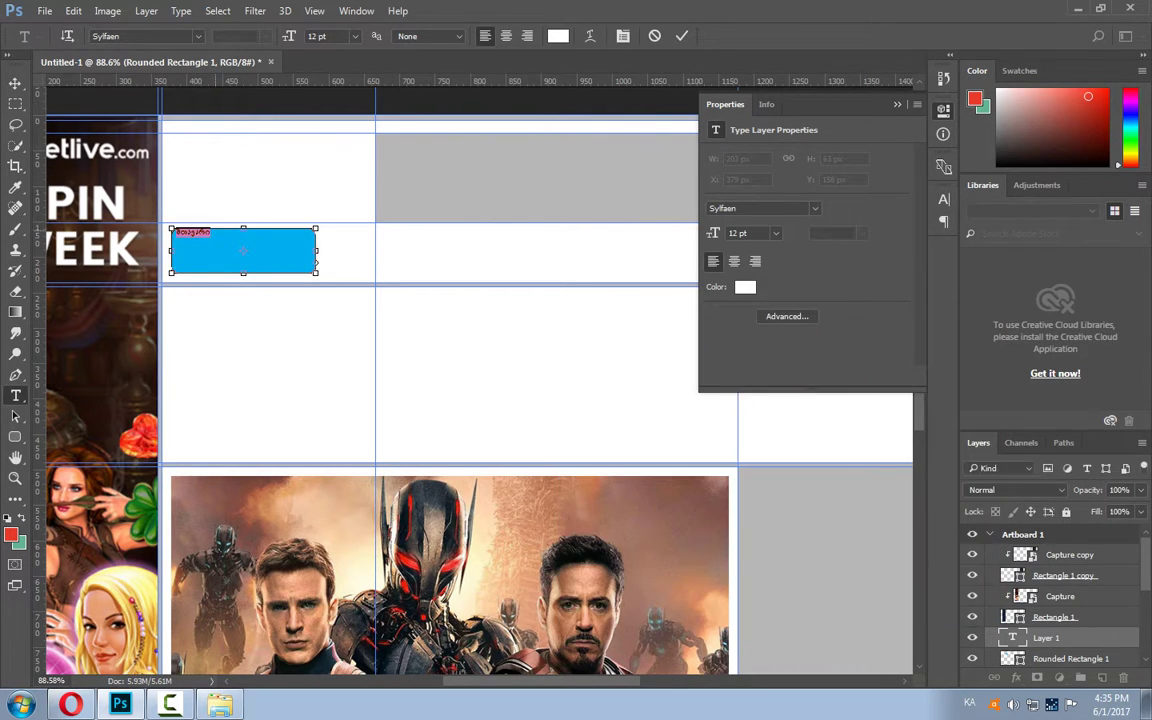
click(354, 36)
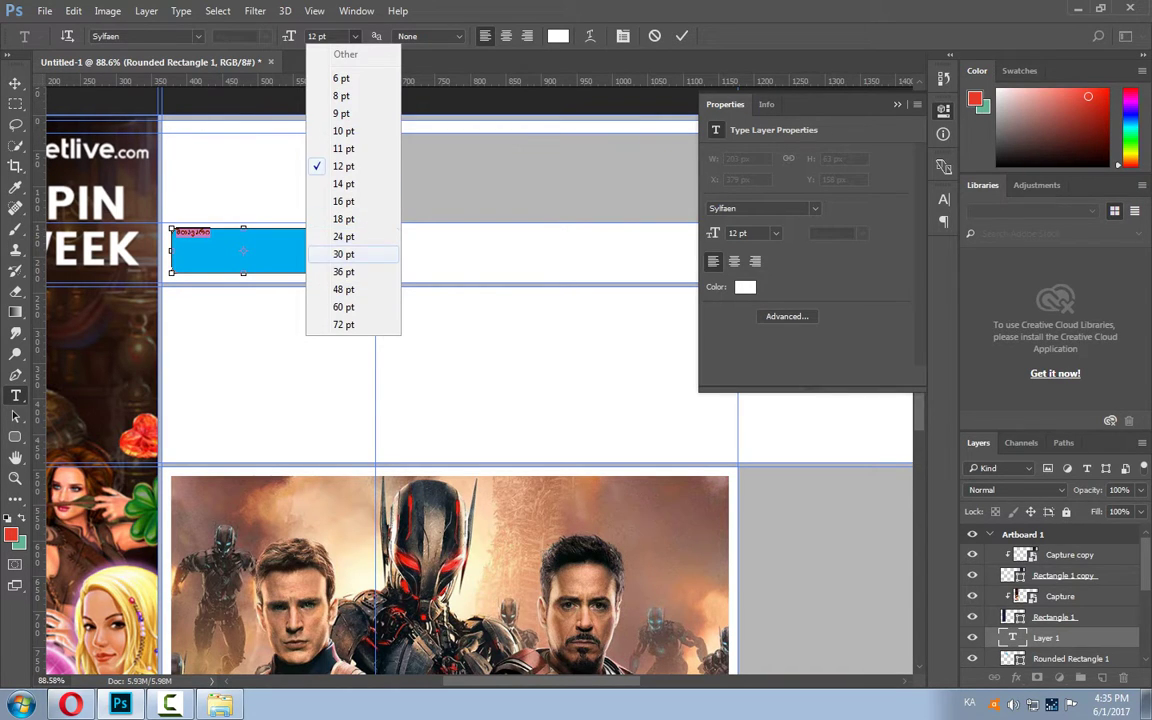
click(343, 271)
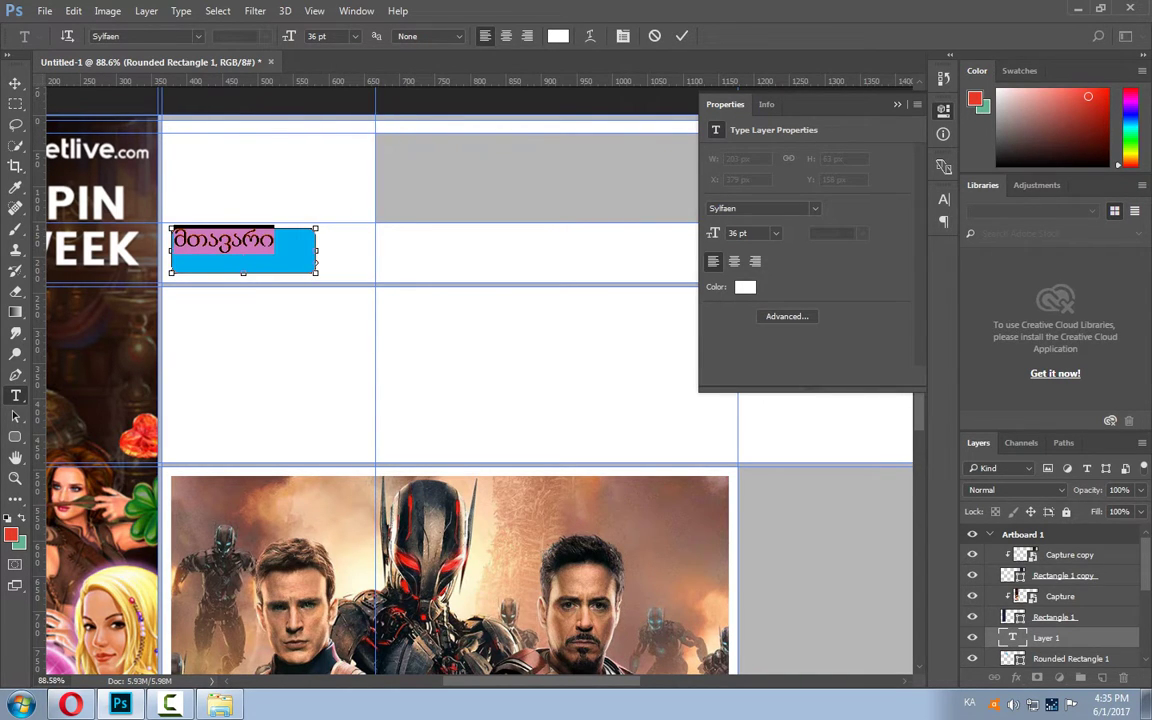
click(354, 36)
click(343, 288)
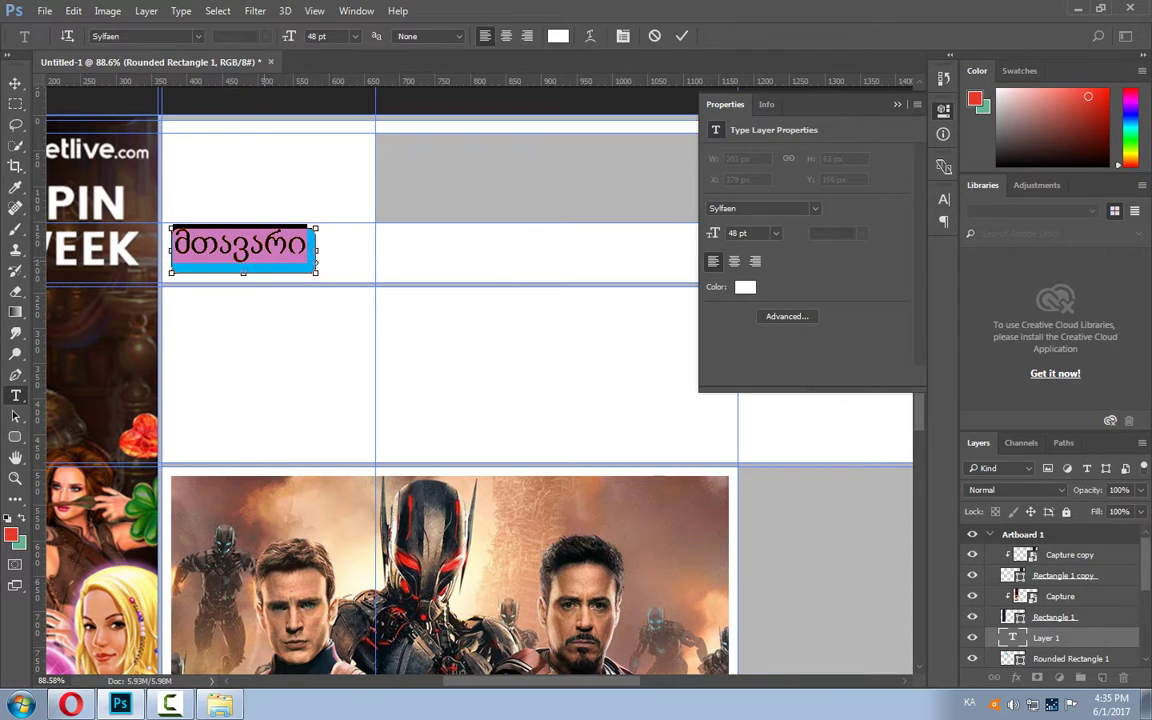
click(354, 36)
click(343, 271)
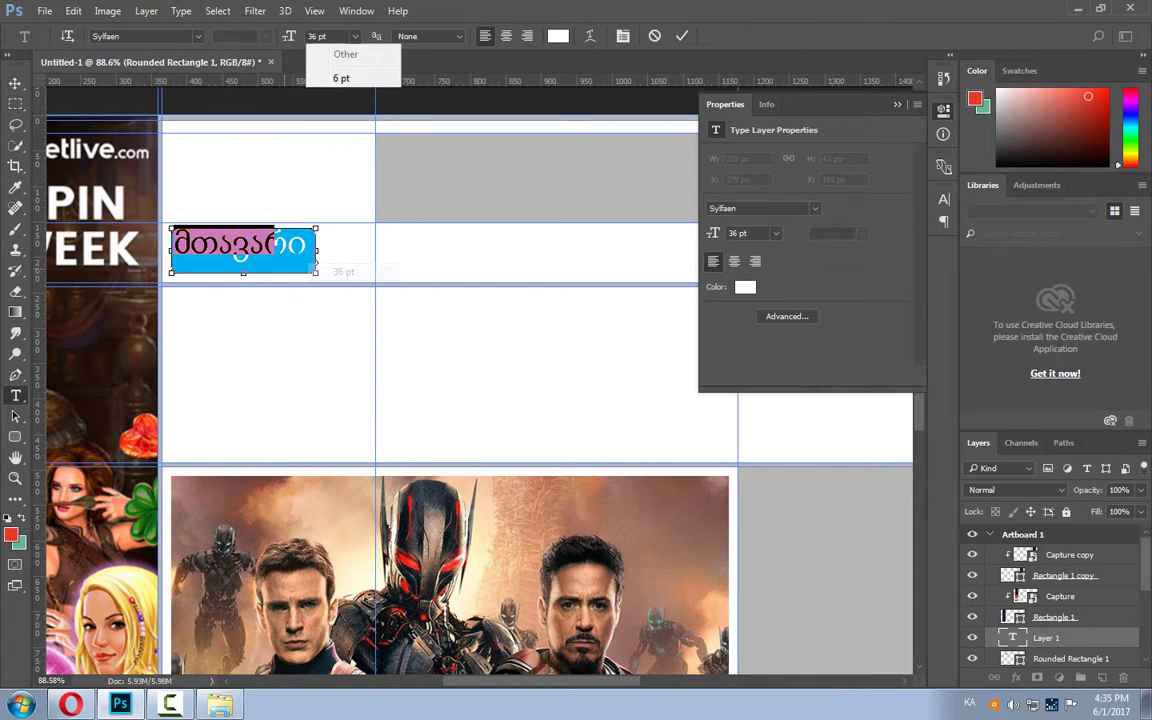
drag(172, 273, 192, 282)
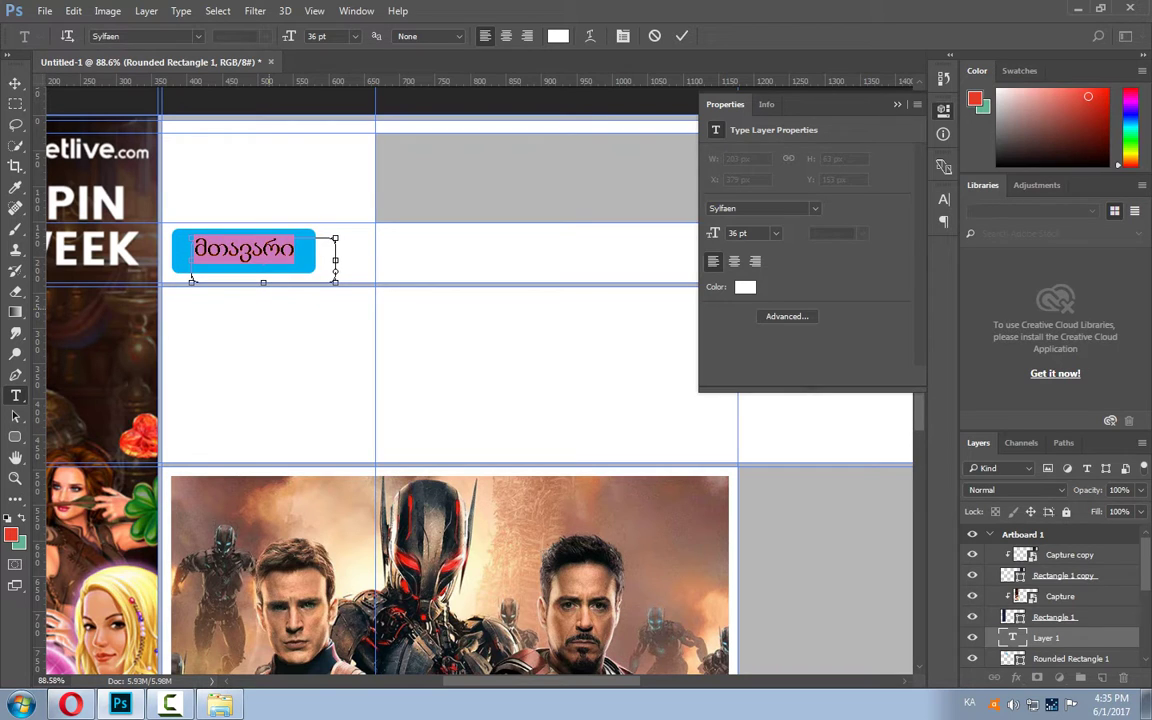
click(15, 83)
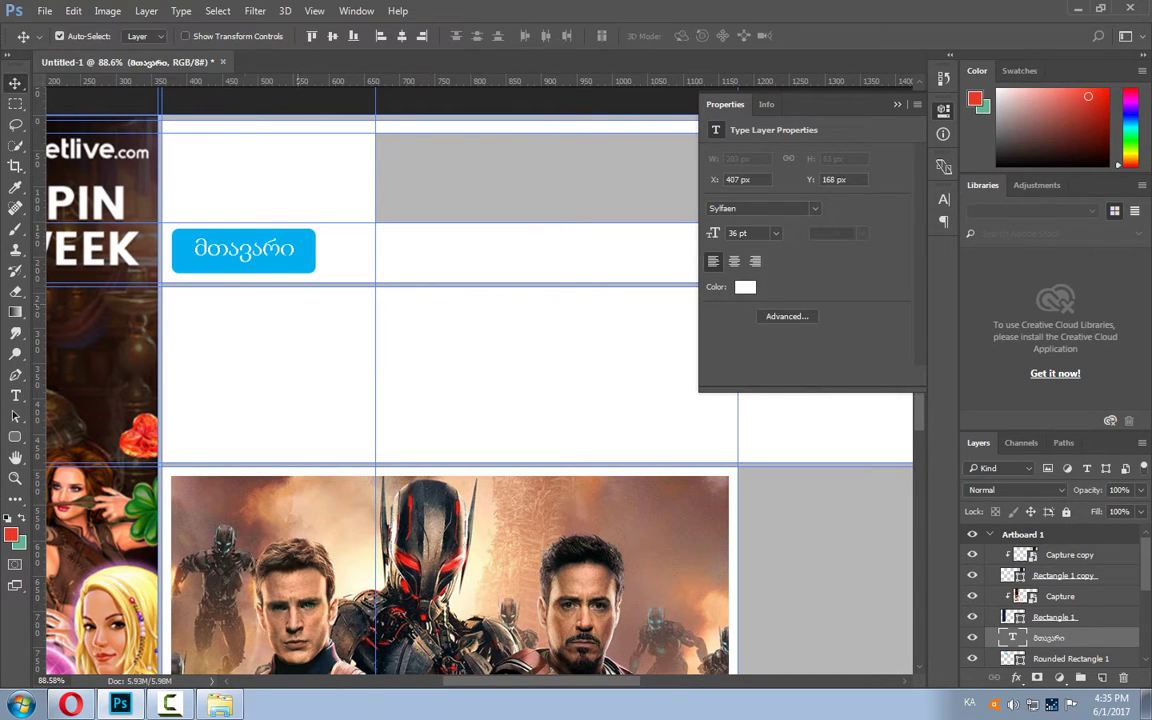
scroll(413, 279, down, 1)
scroll(413, 279, down, 1)
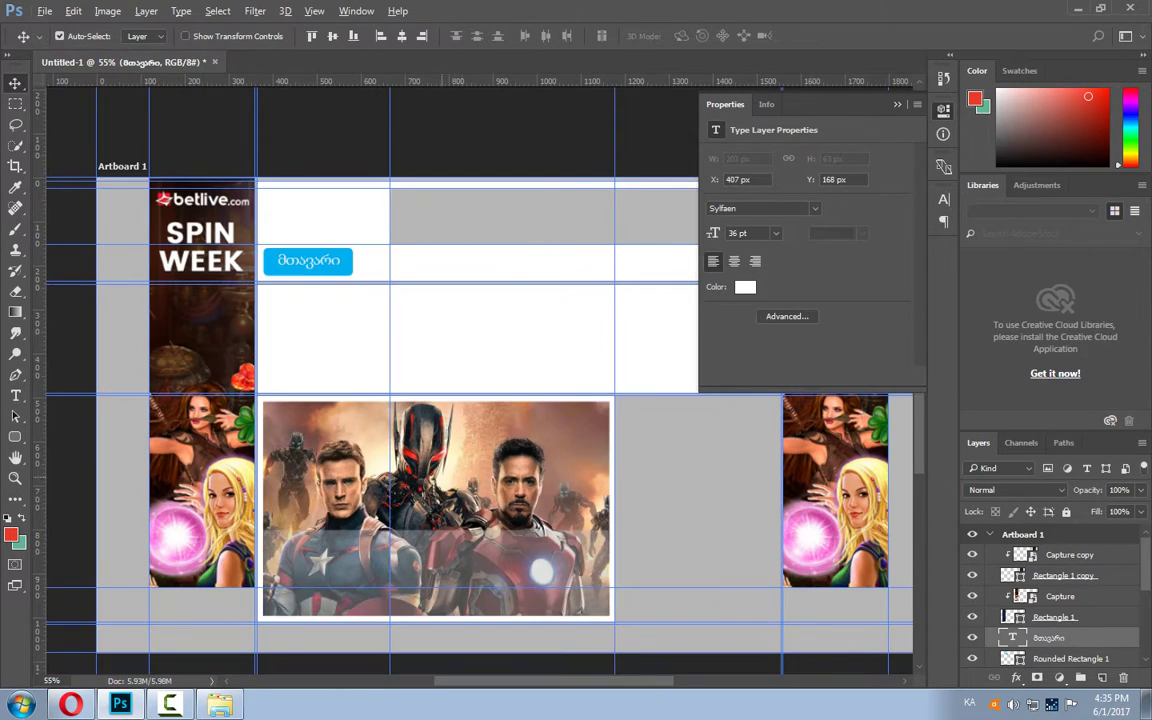
scroll(434, 370, right, 2)
scroll(434, 370, right, 2)
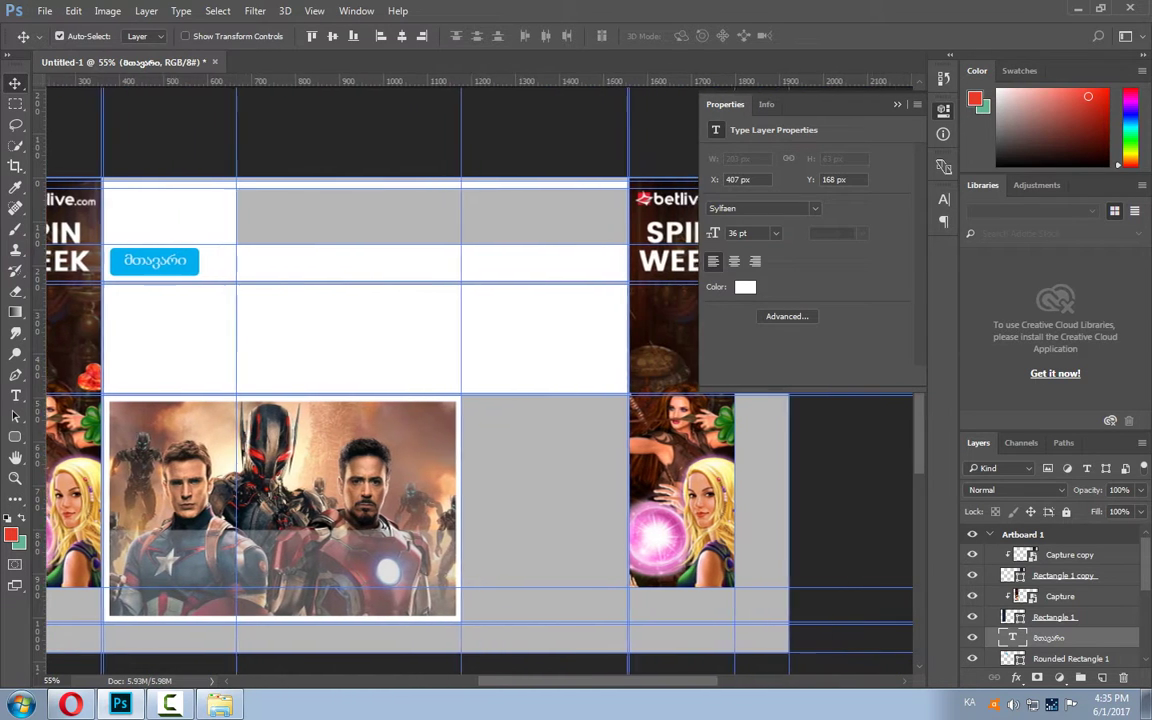
scroll(434, 370, right, 2)
scroll(434, 370, left, 1)
scroll(576, 255, up, 2)
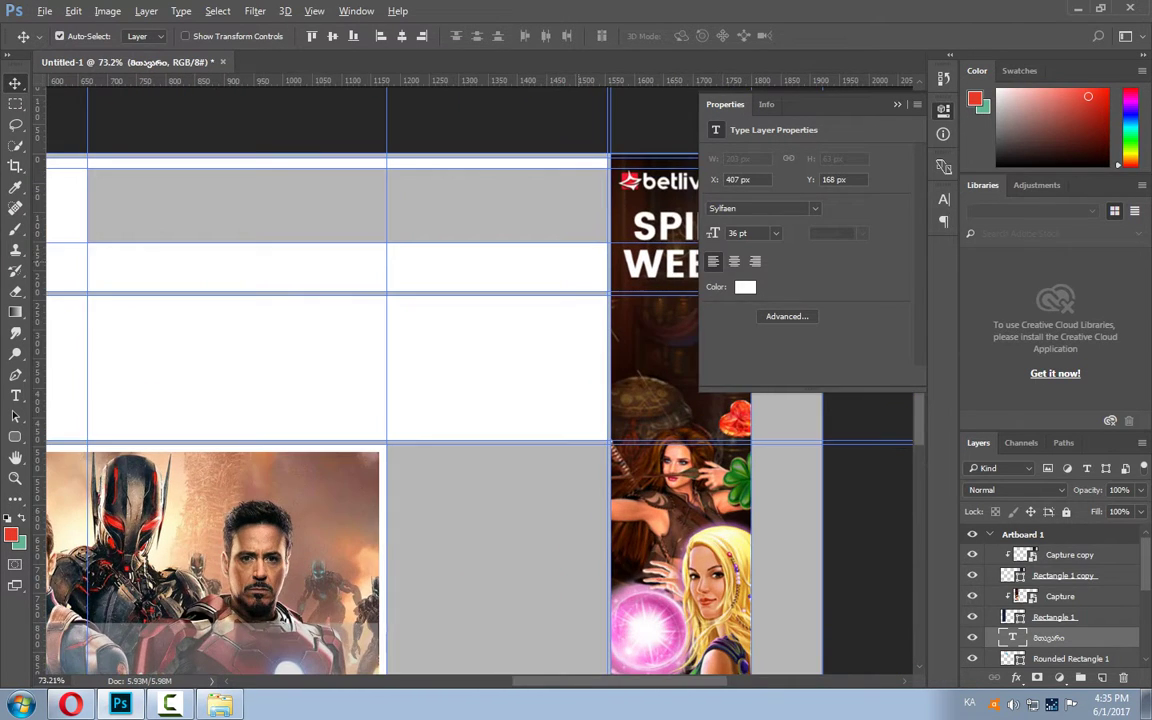
scroll(576, 255, up, 1)
scroll(576, 255, up, 1)
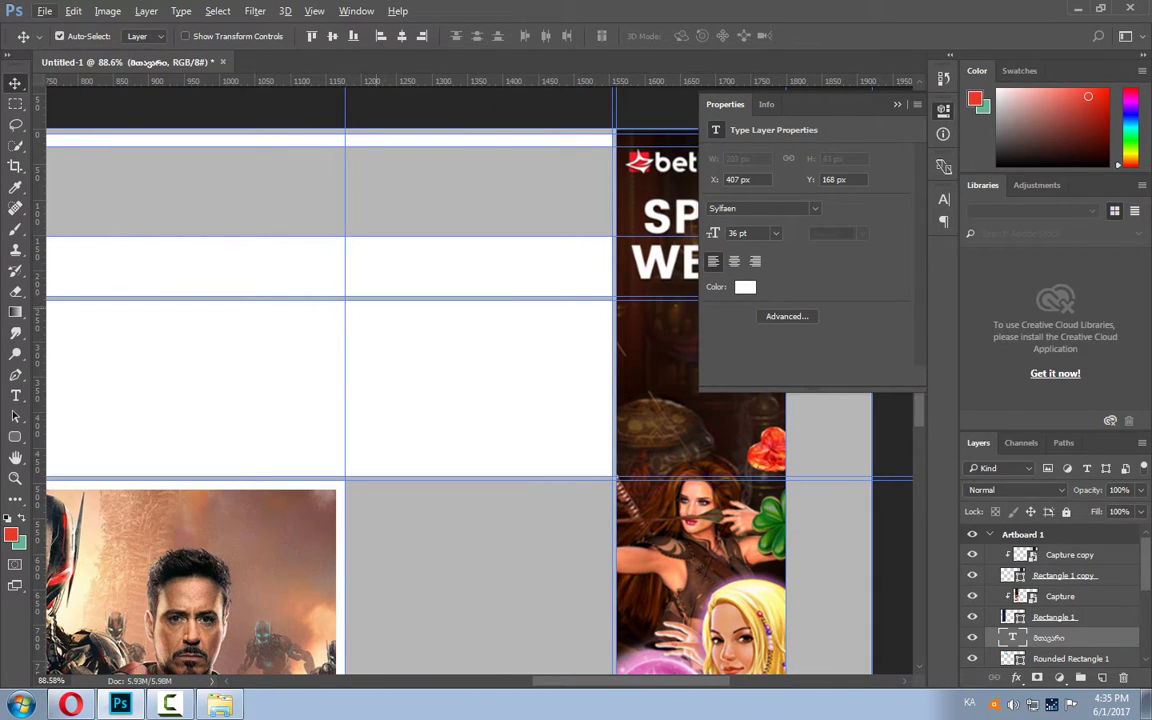
scroll(382, 340, down, 1)
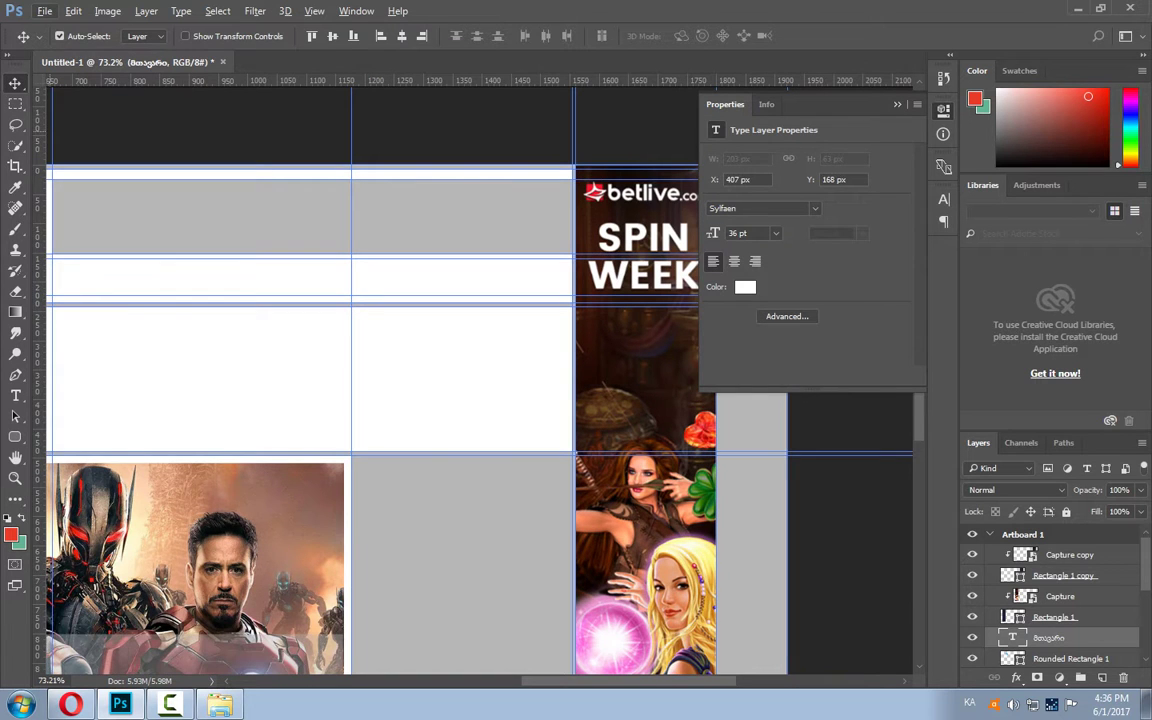
click(15, 437)
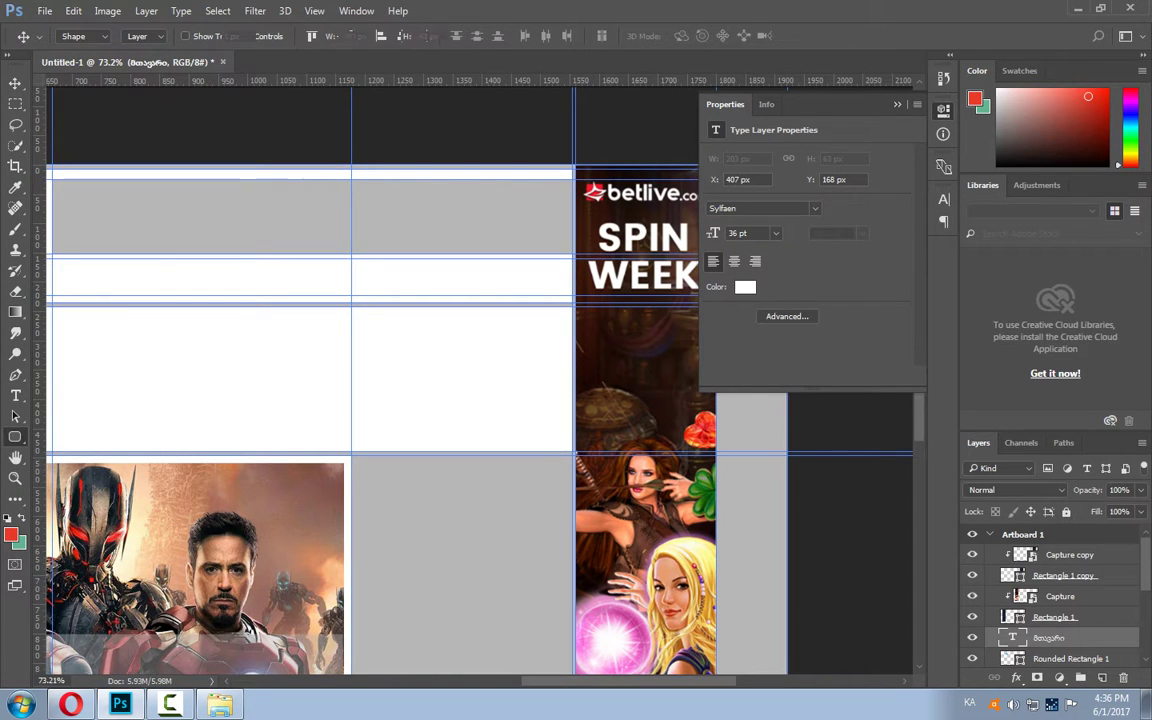
Draw a small square in the nav bar and fill it dark grey.
right_click(15, 437)
click(90, 437)
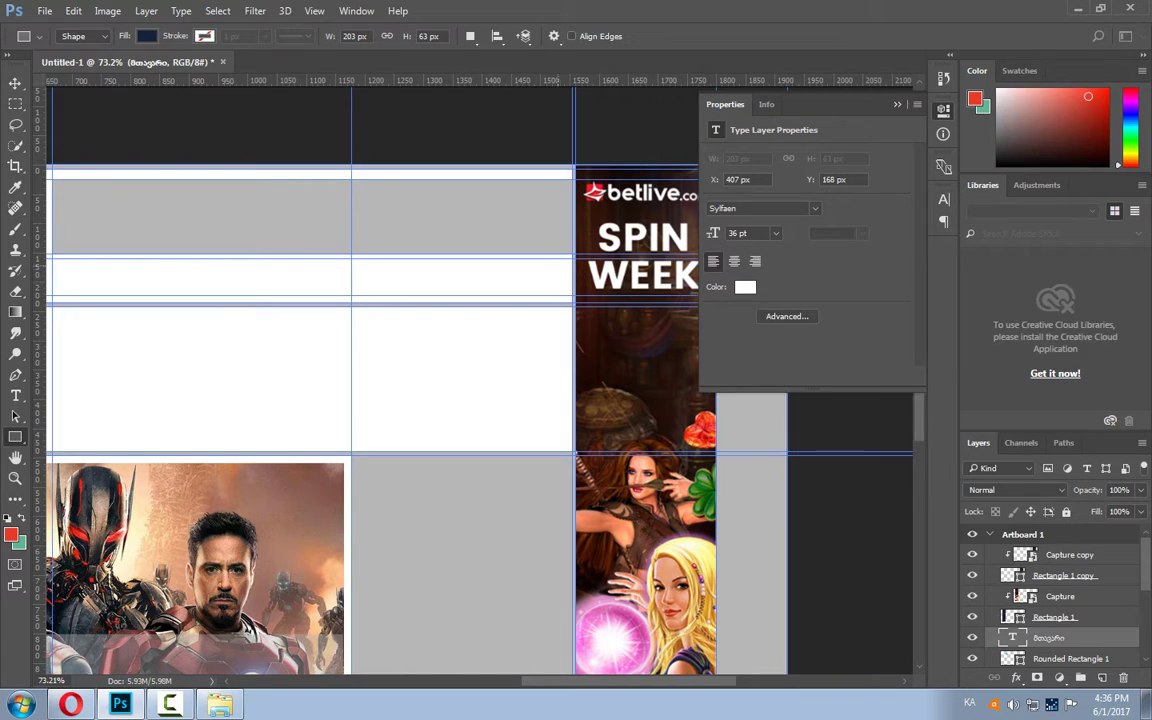
drag(572, 296, 533, 260)
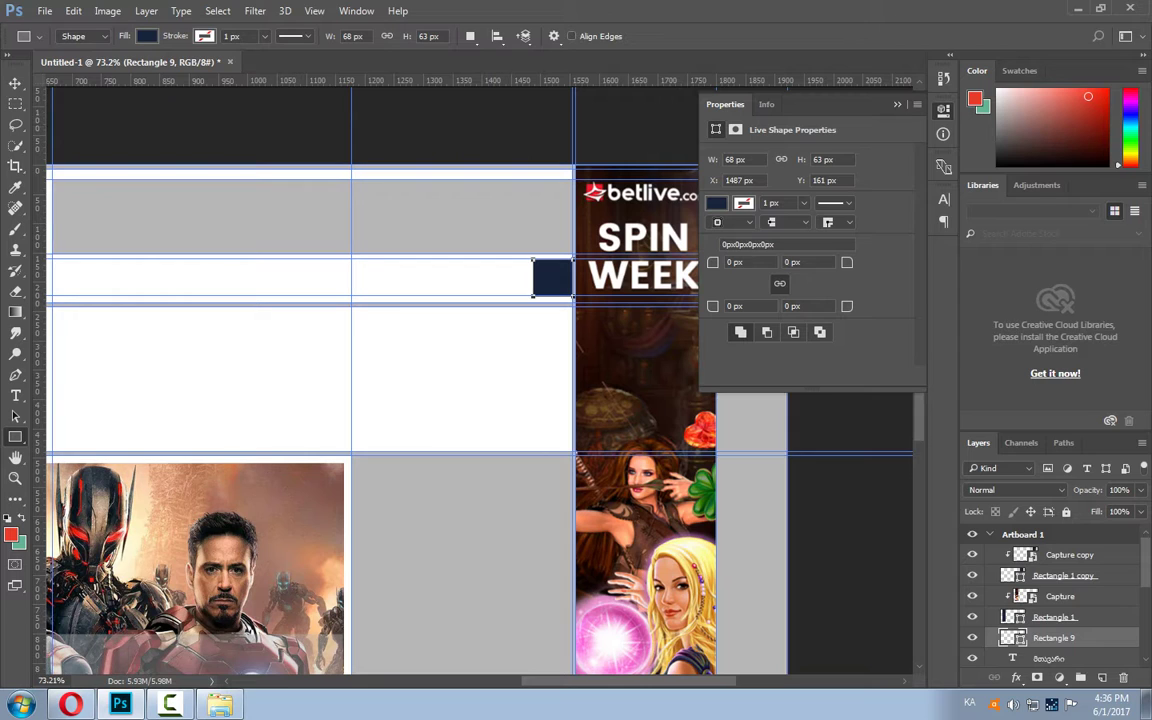
click(147, 36)
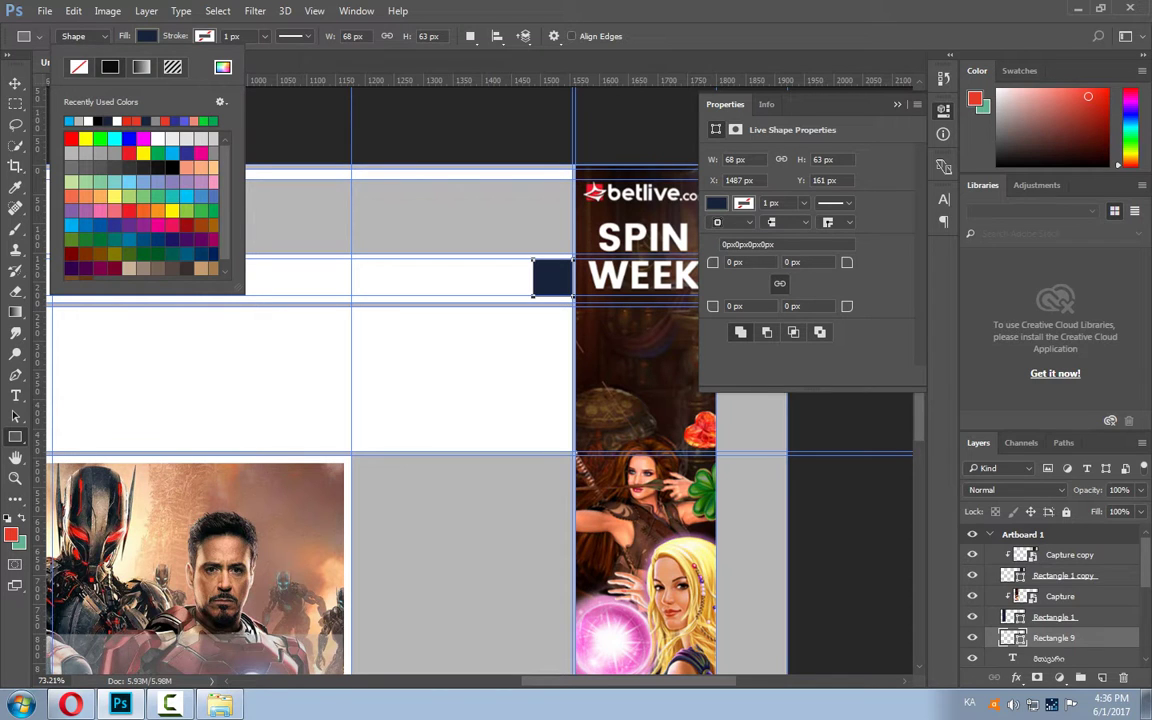
click(100, 167)
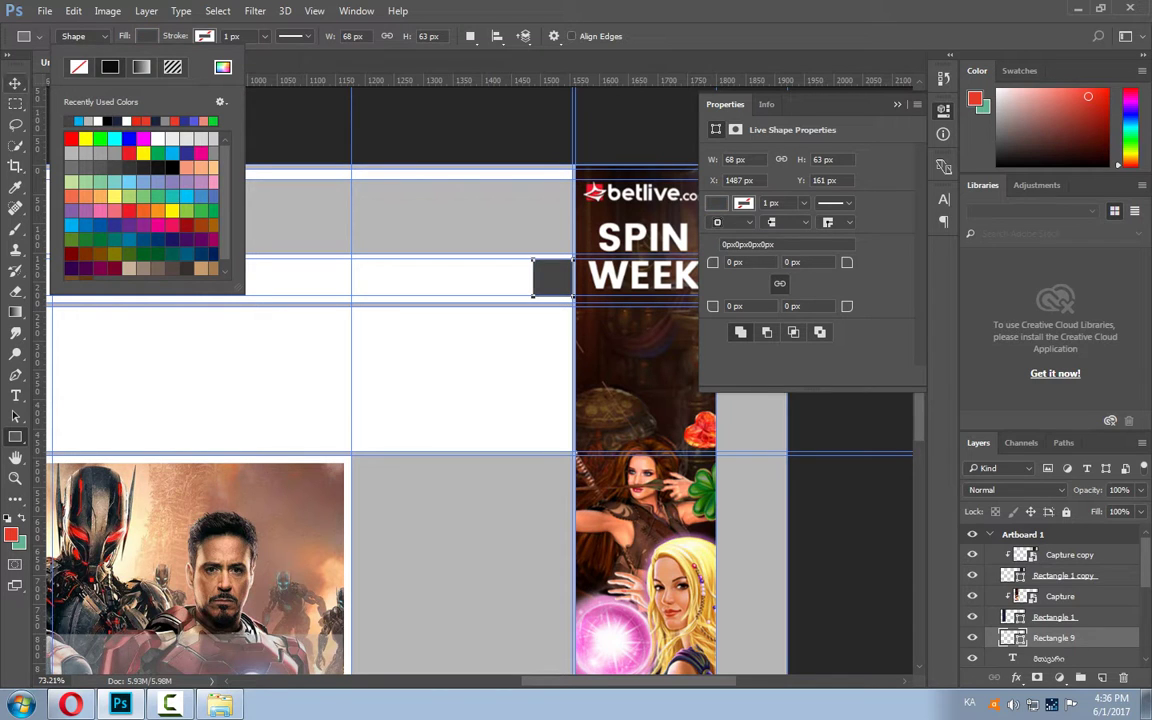
click(15, 83)
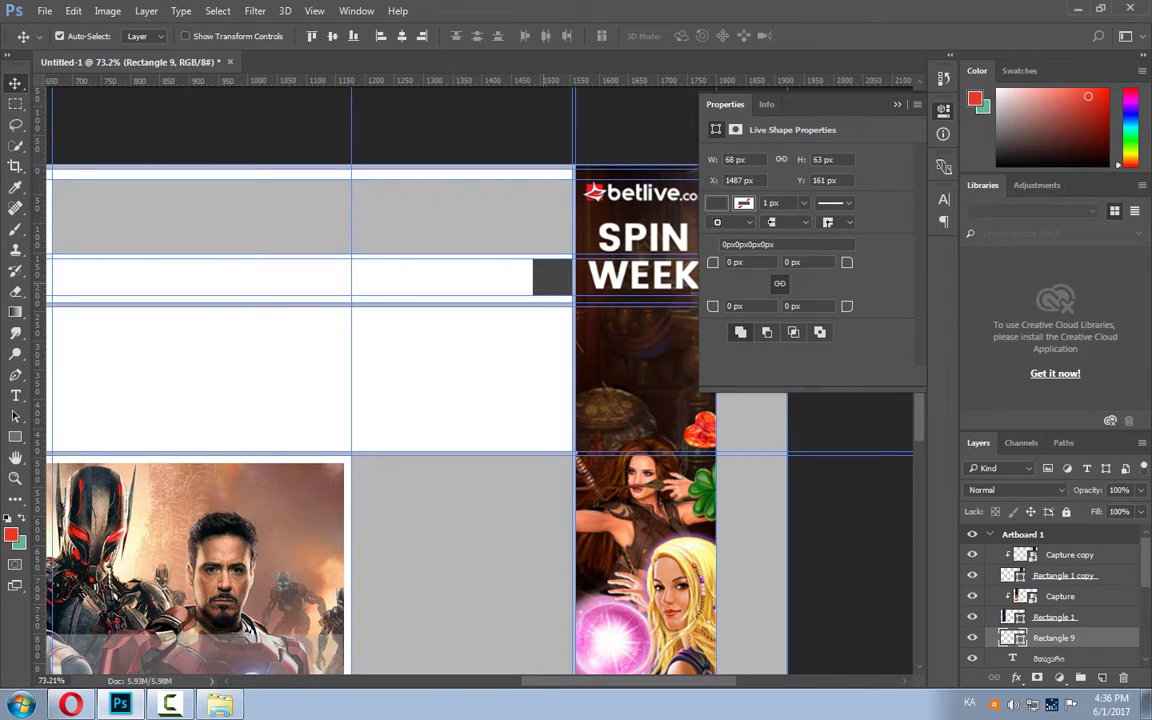
Duplicate the square to its left, widen the copy to 196 px, and fill it blue.
drag(550, 278, 512, 276)
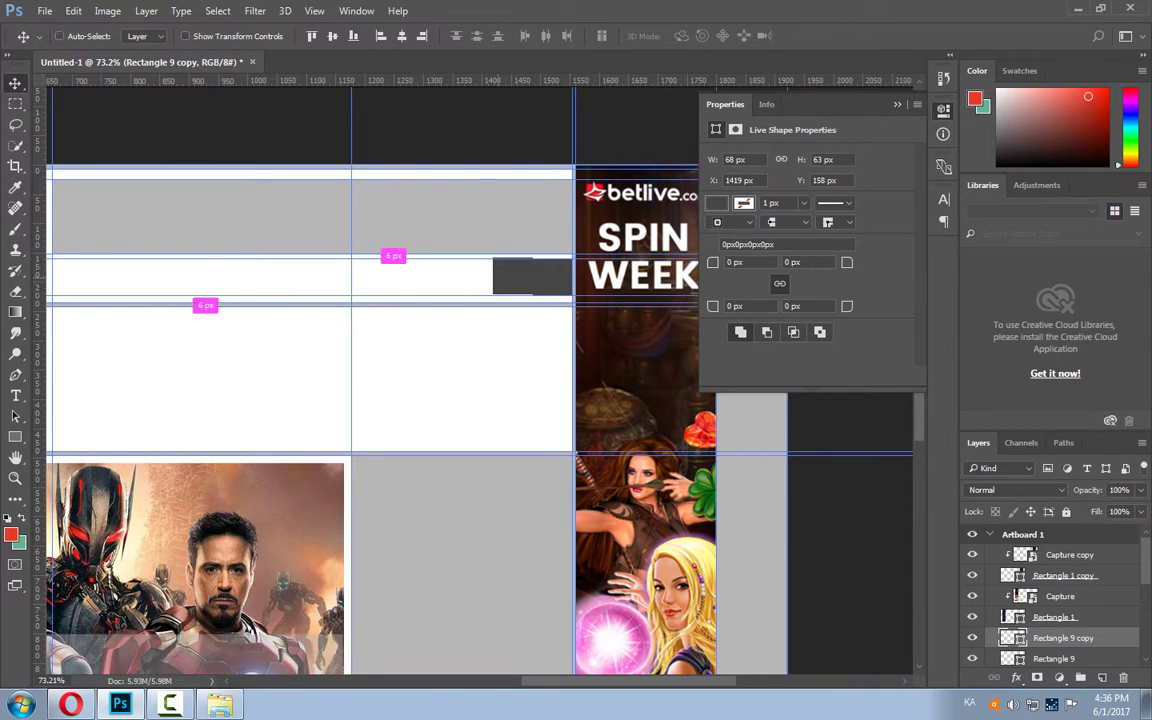
key(ctrl+t)
drag(492, 276, 418, 276)
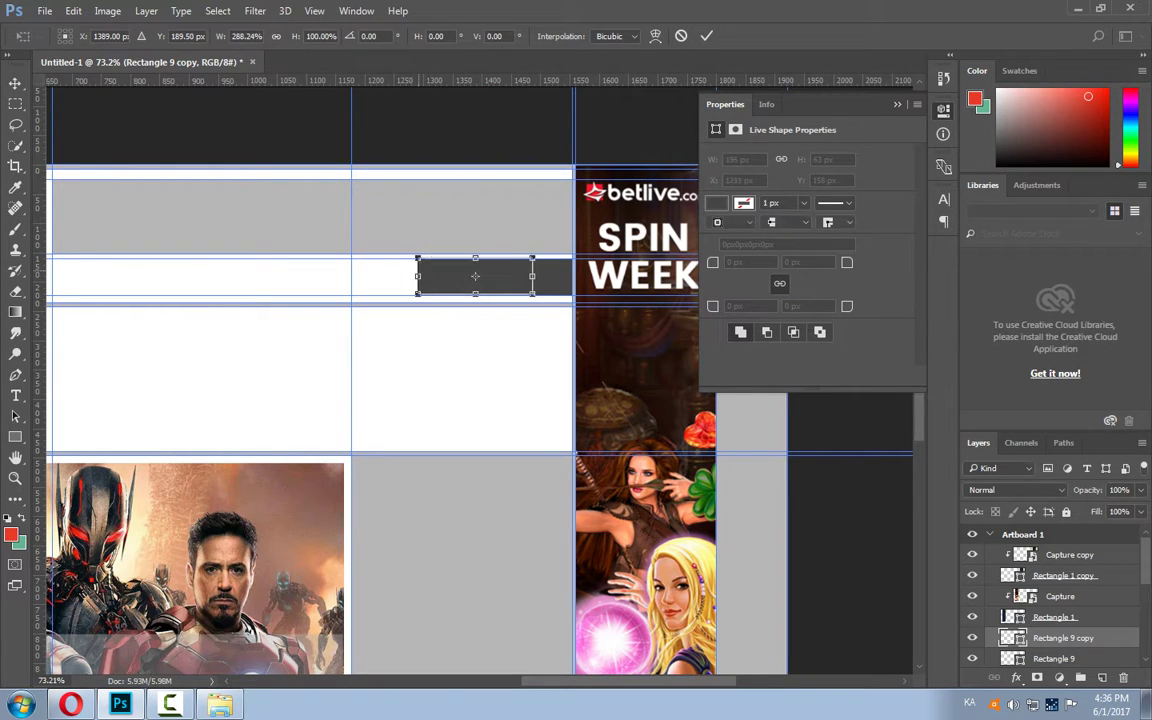
key(Return)
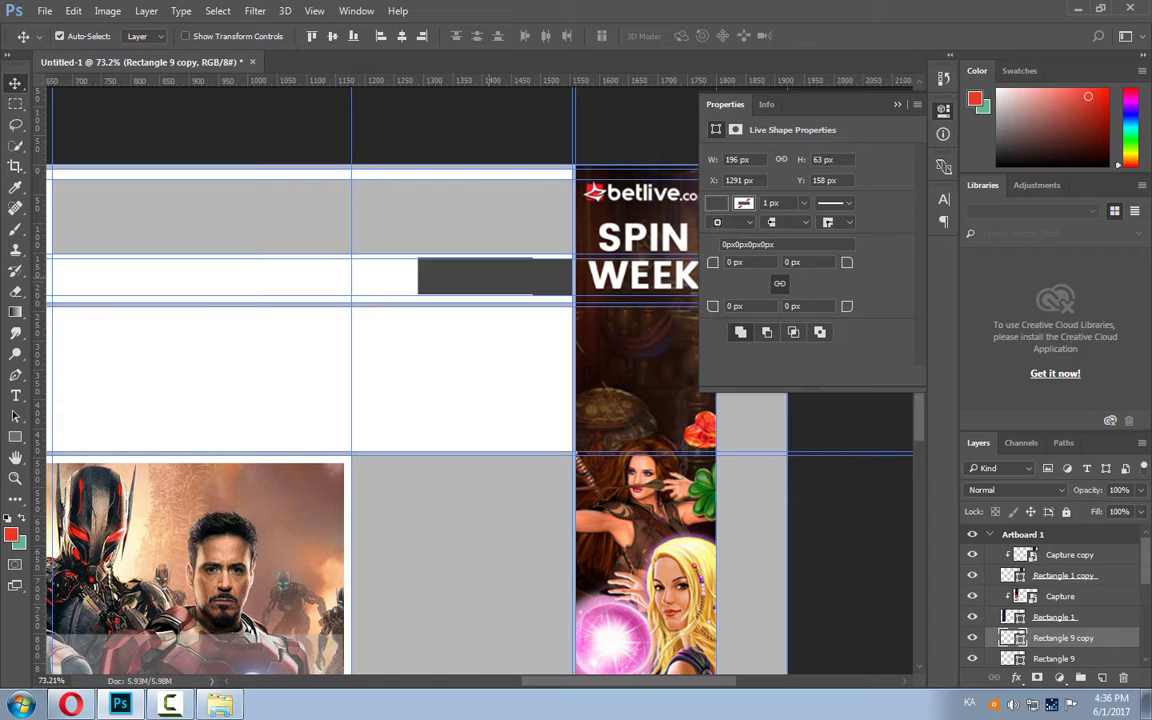
key(u)
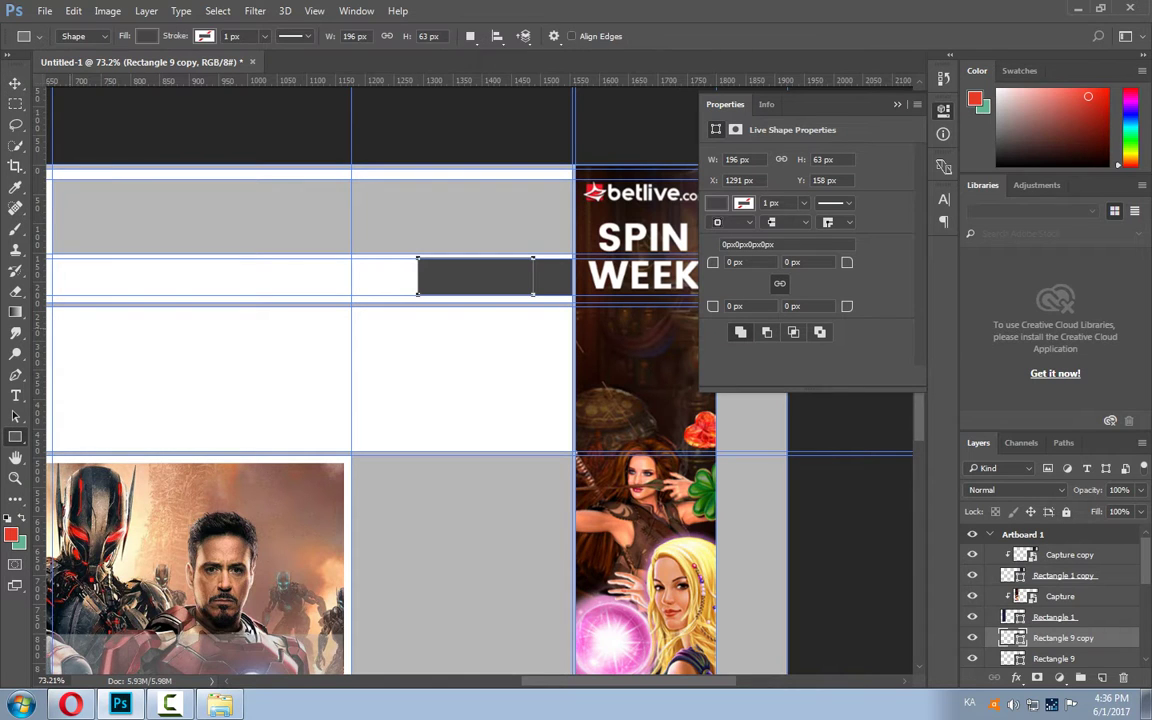
click(147, 36)
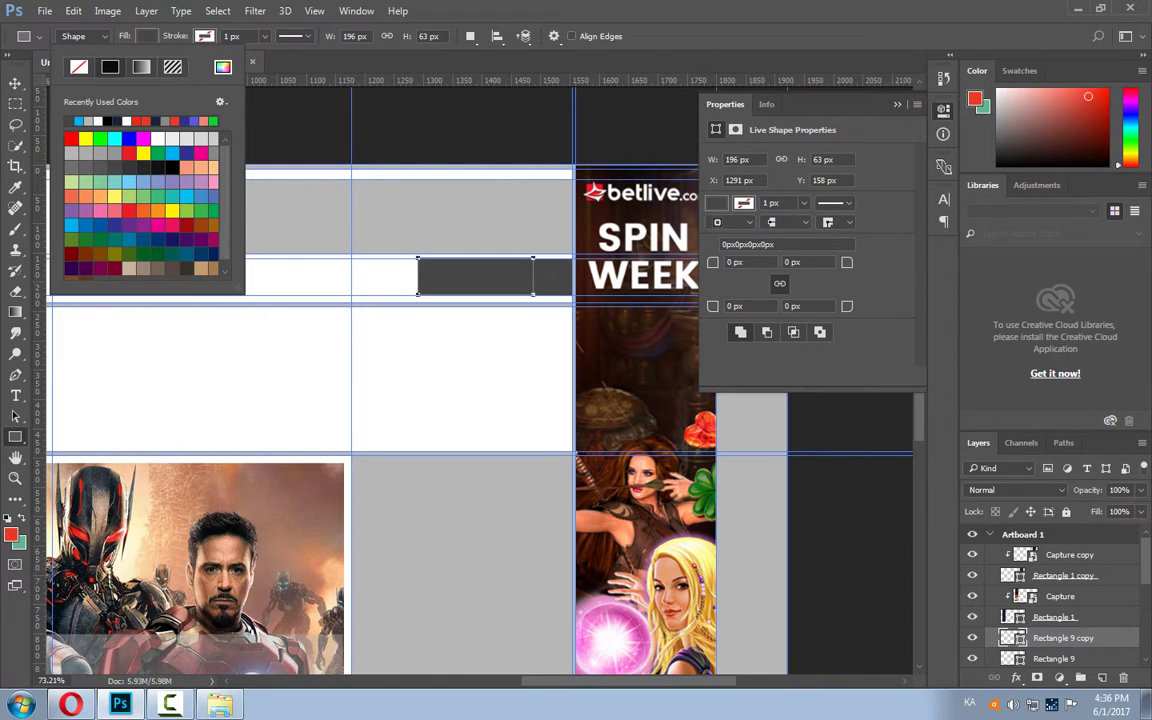
click(78, 121)
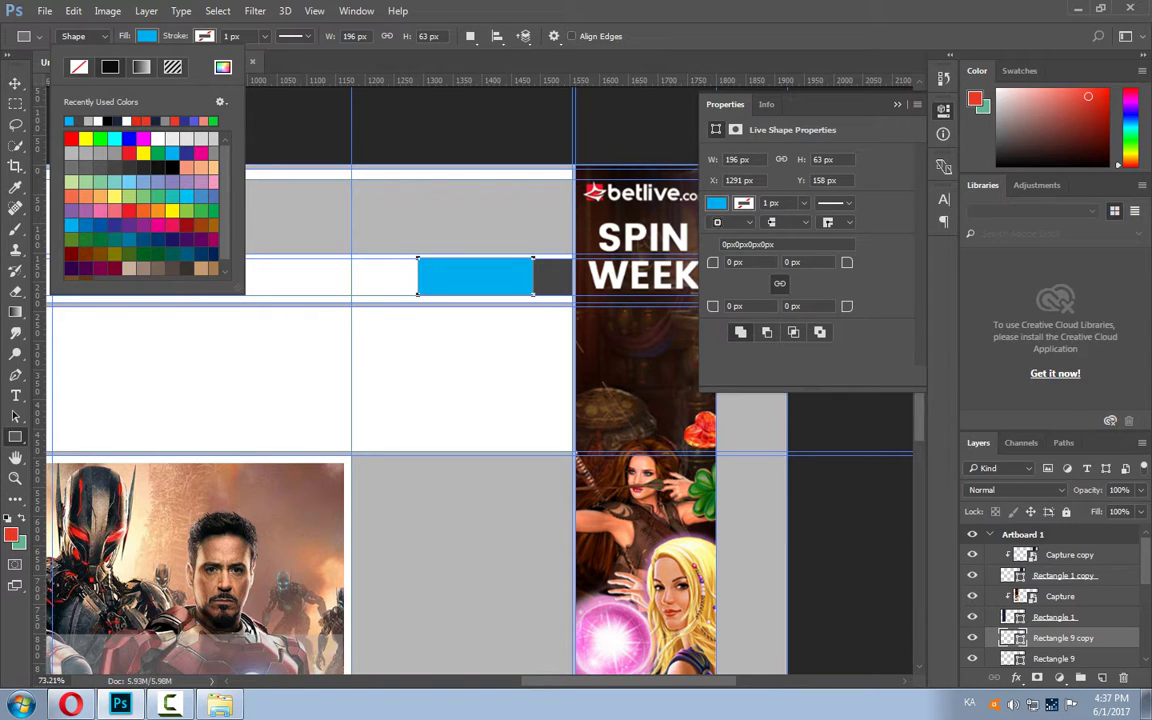
key(Escape)
scroll(418, 332, right, 1)
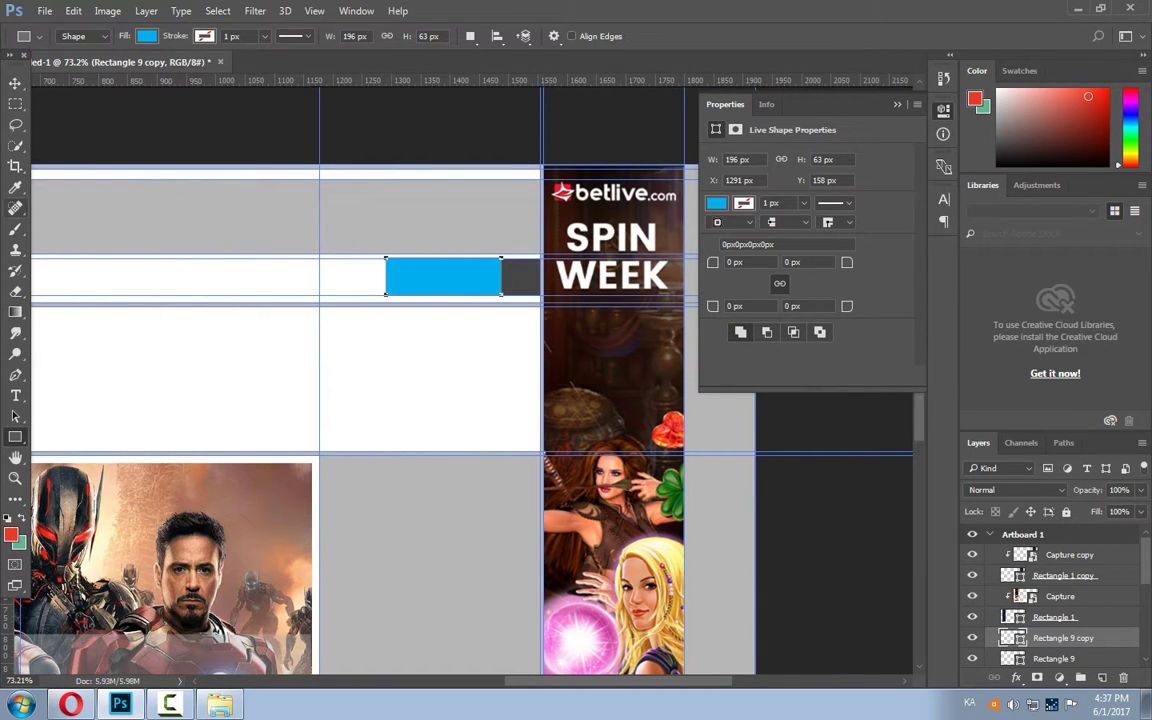
Start a text box on the blue button and type ფილმის.
click(15, 396)
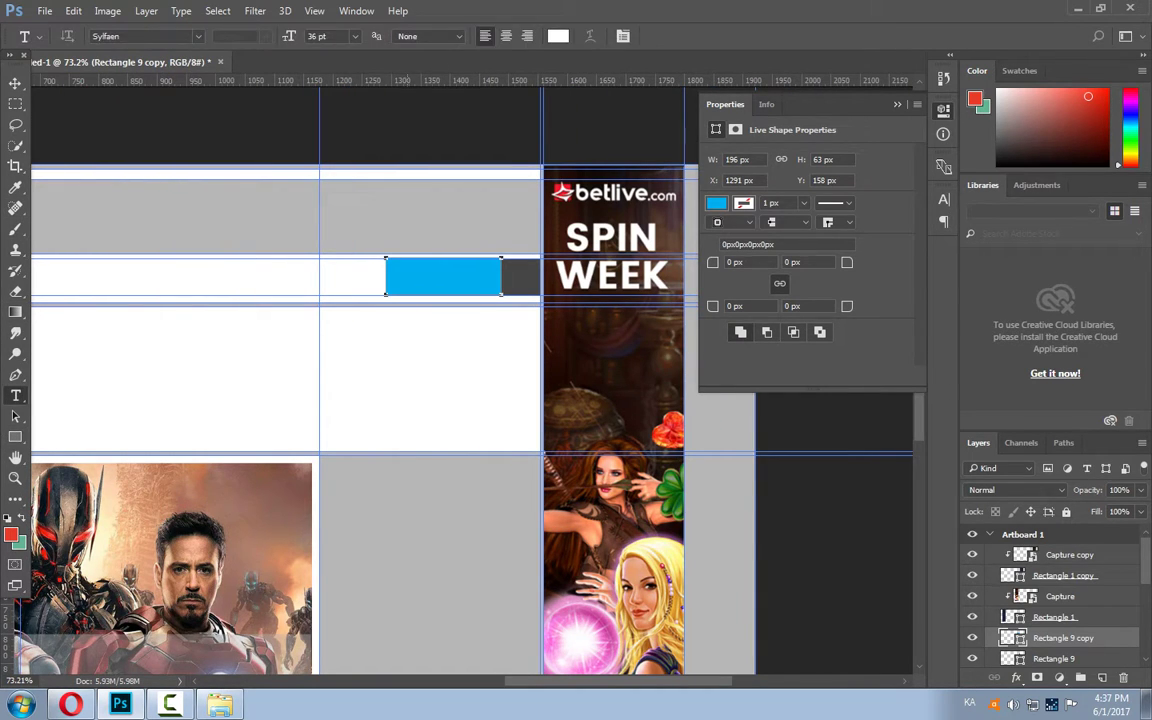
click(443, 276)
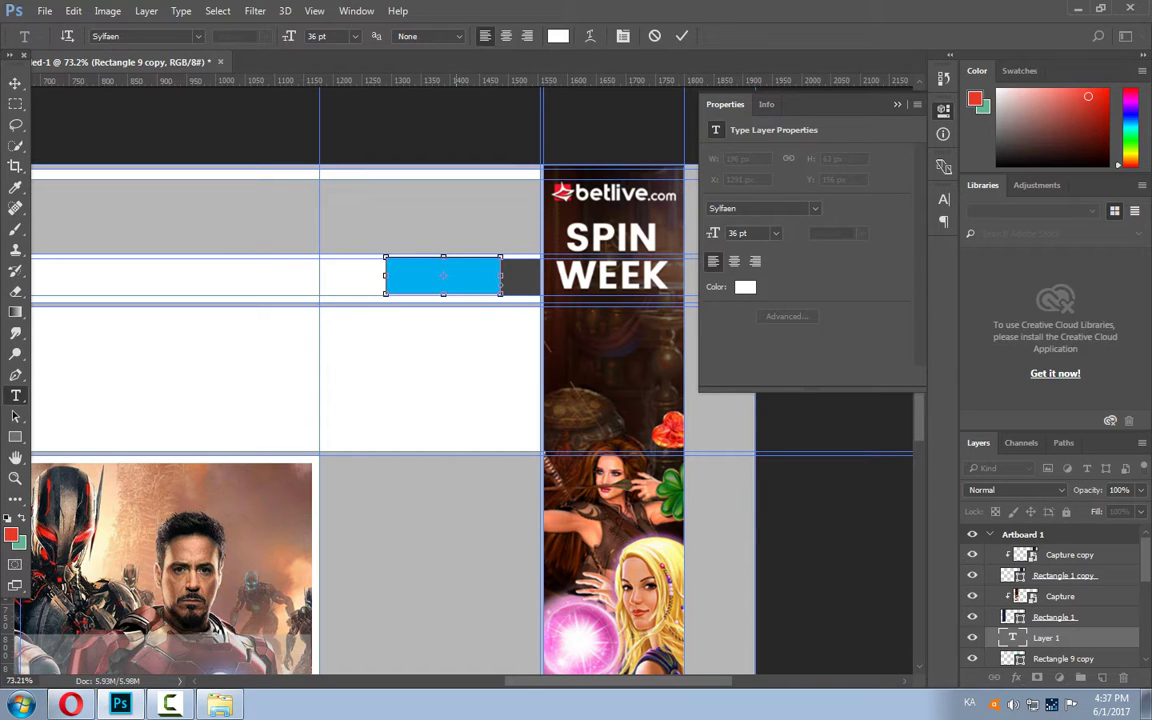
text(ფილმის)
text( დ)
key(BackSpace)
key(BackSpace)
Set both label words to 18 pt, nudge the label down and right, and commit.
key(ctrl+a)
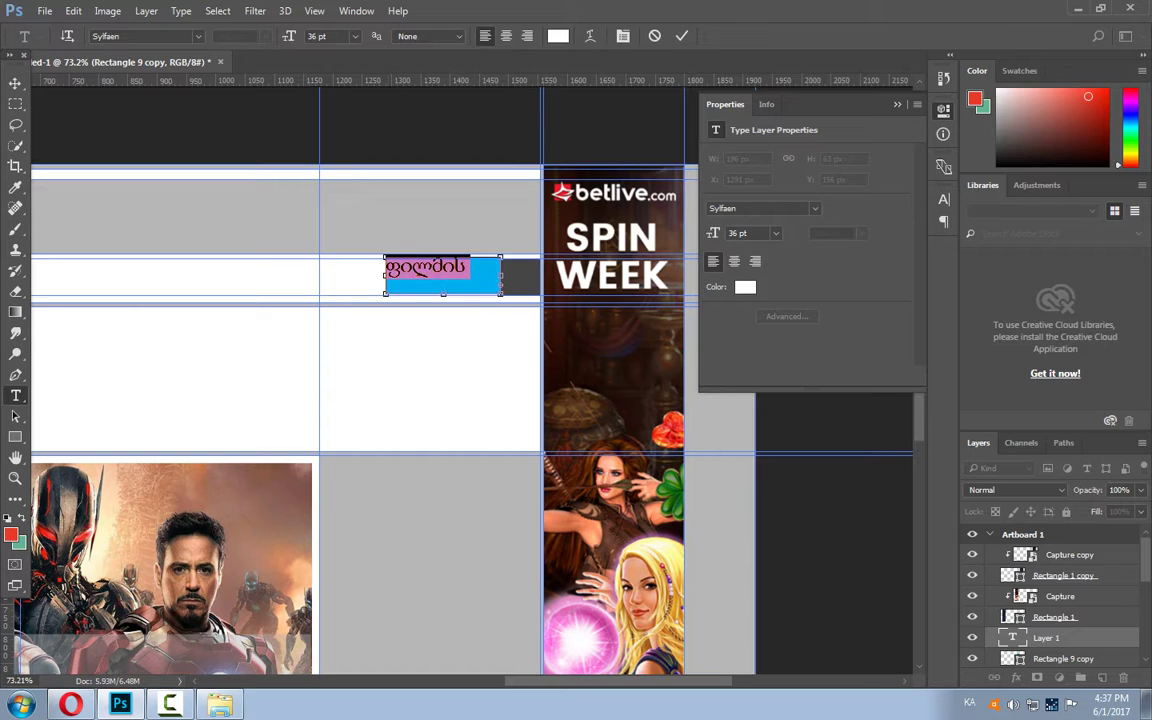
click(355, 36)
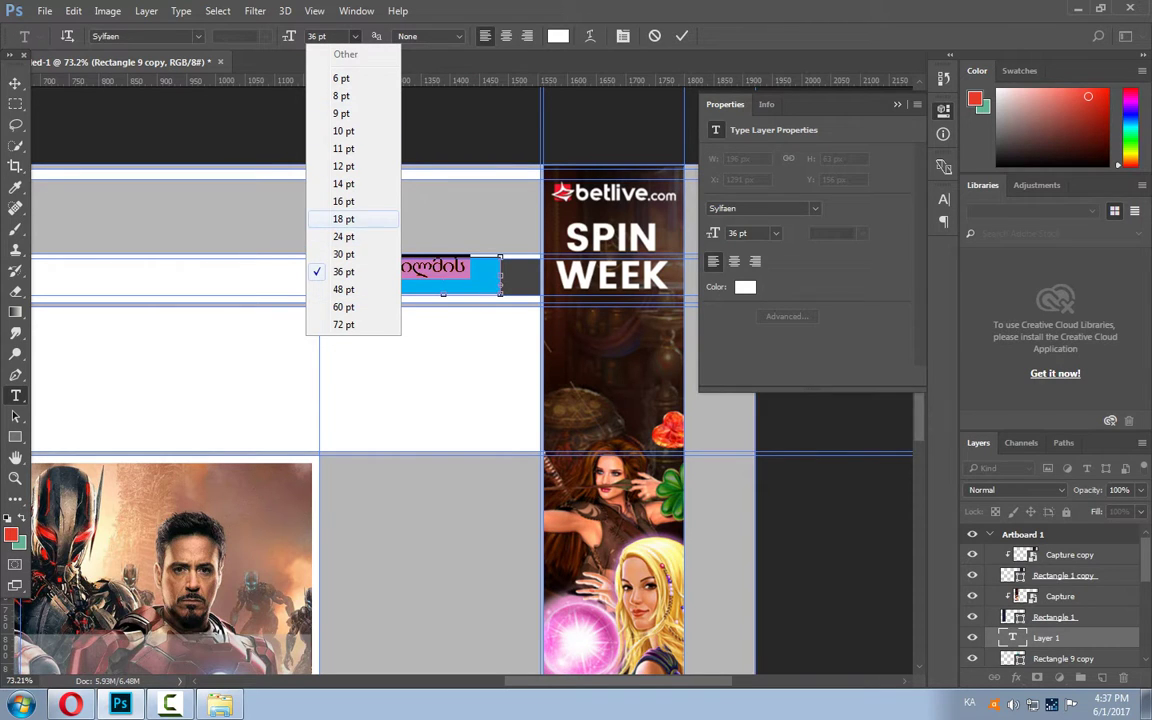
click(343, 218)
double_click(453, 268)
click(355, 36)
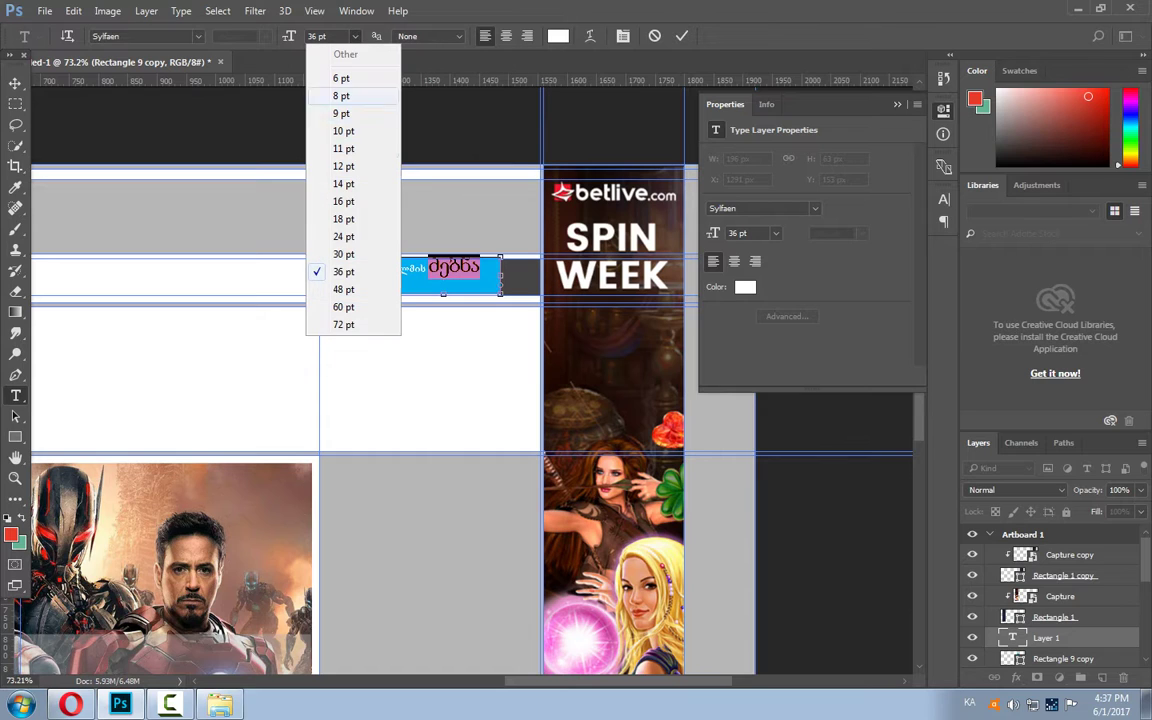
click(340, 218)
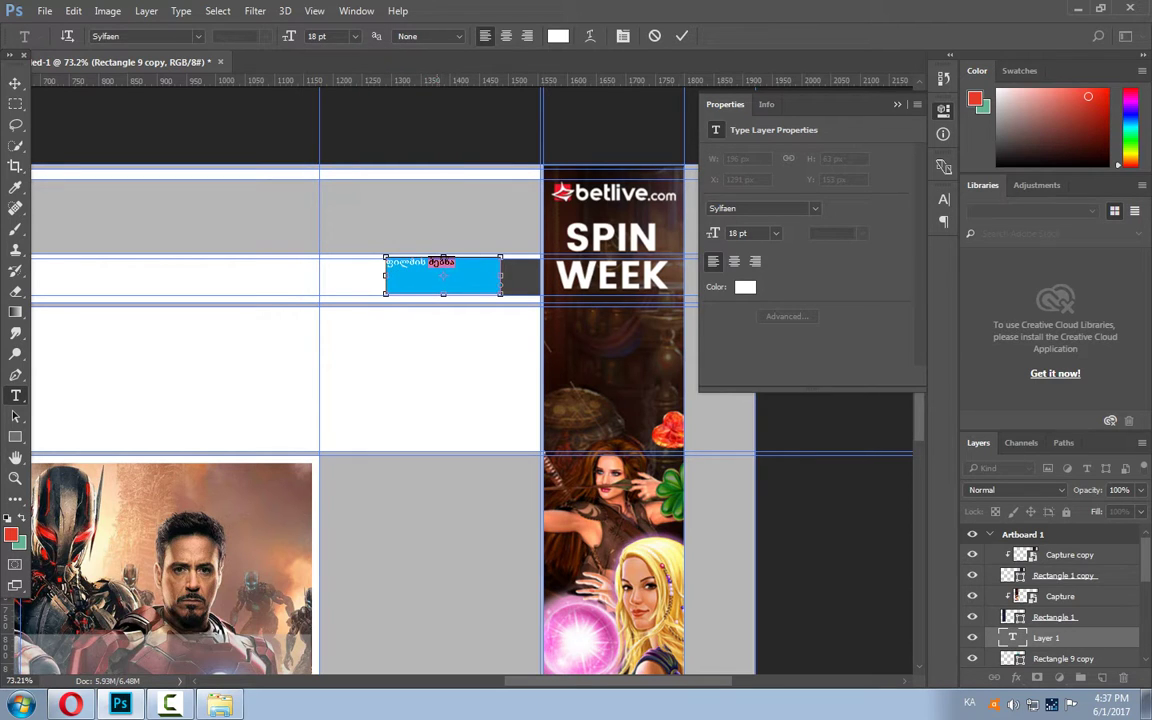
click(456, 262)
drag(456, 262, 474, 278)
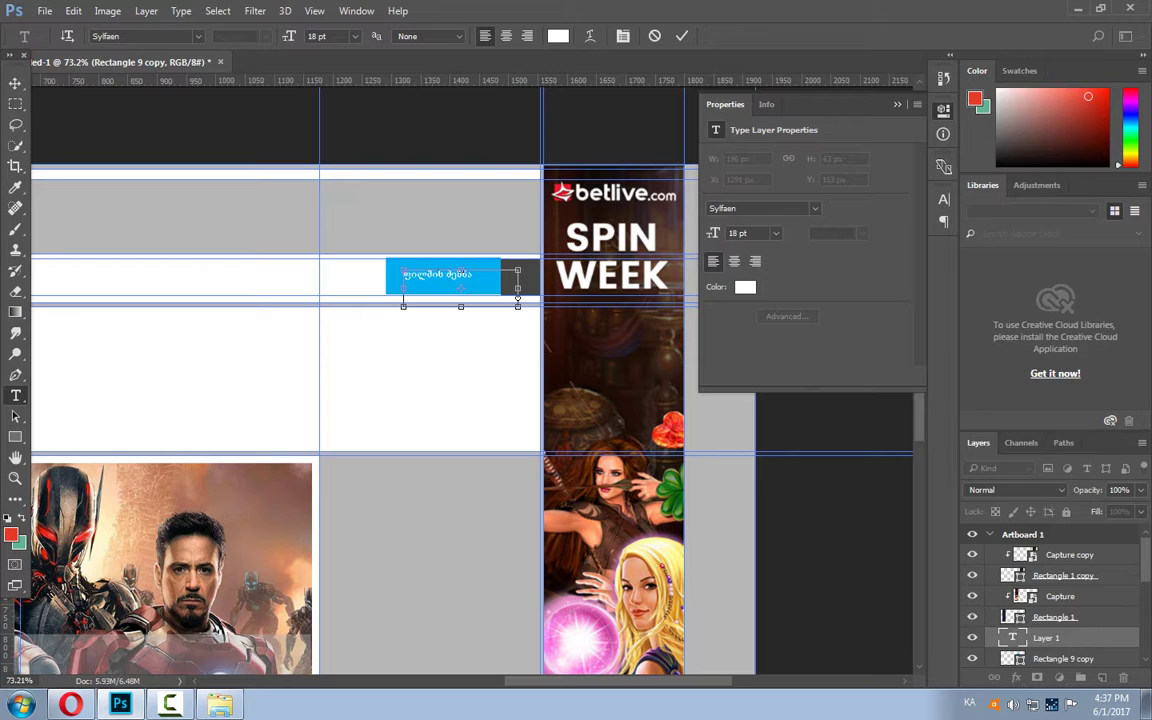
click(15, 82)
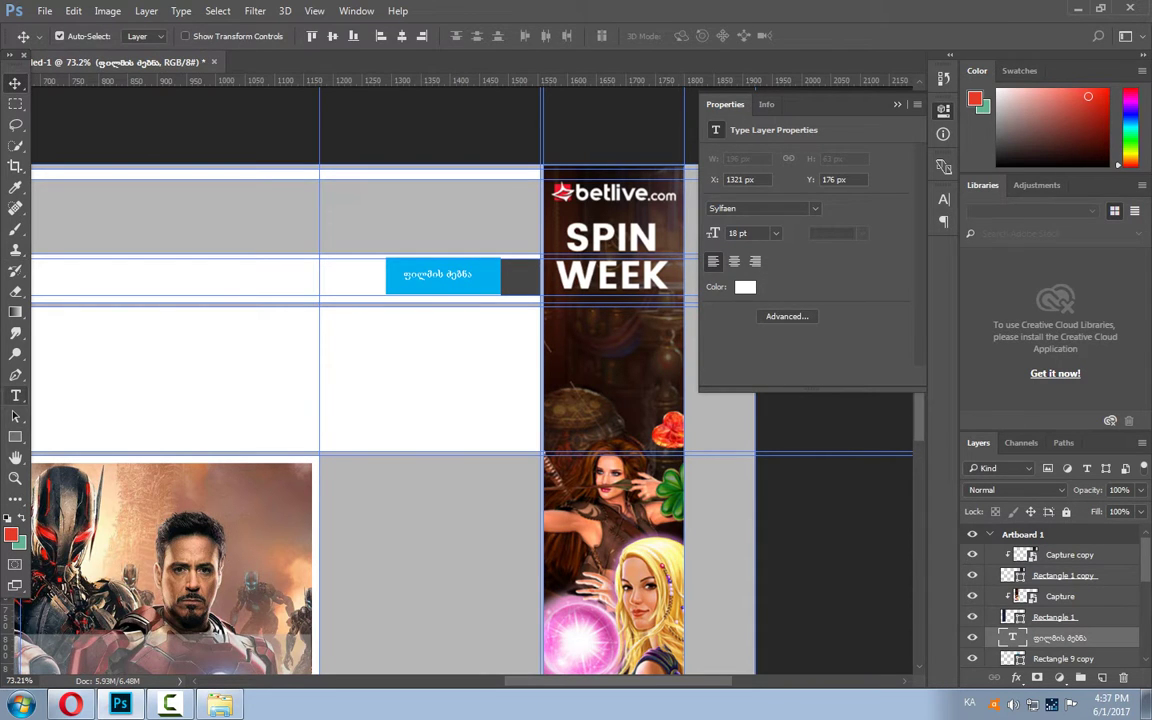
click(15, 395)
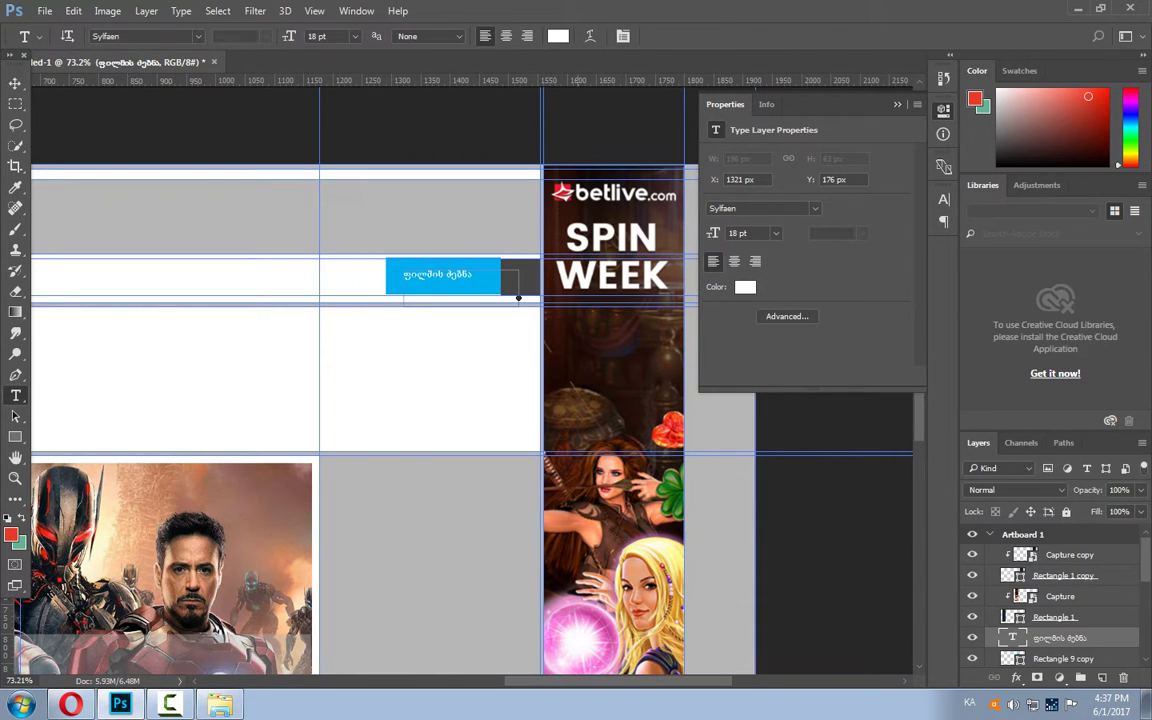
scroll(563, 270, up, 5)
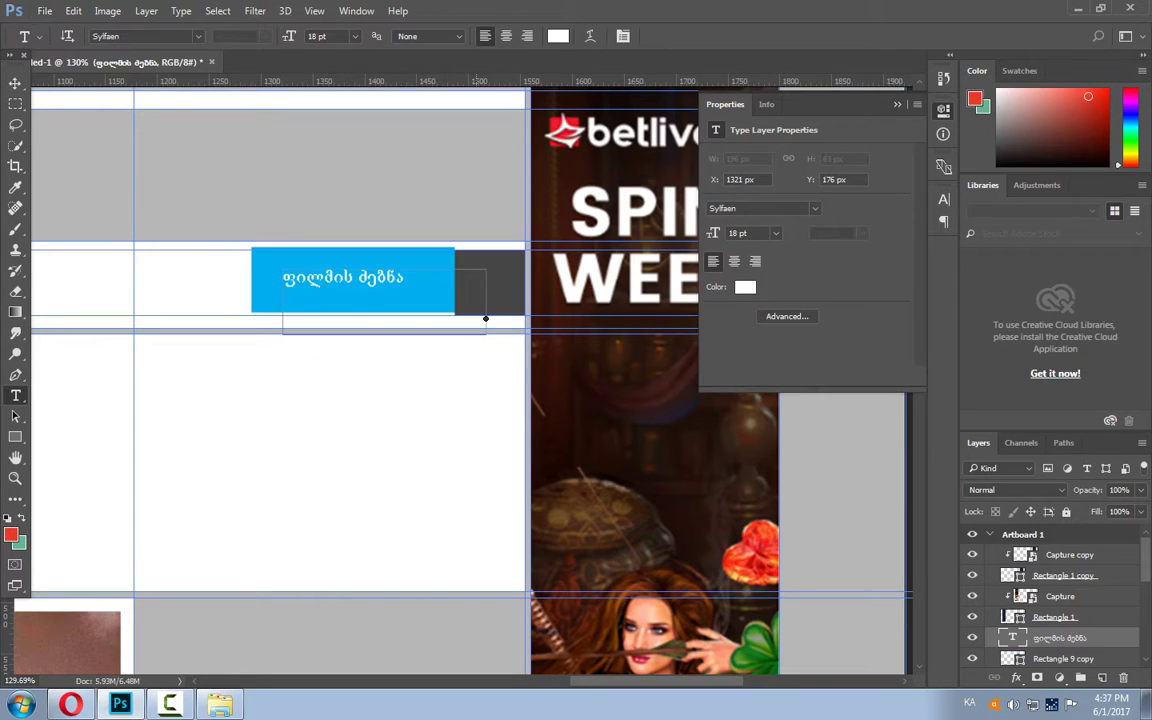
Add a ძიება text label inside the dark square as its own type layer.
click(476, 283)
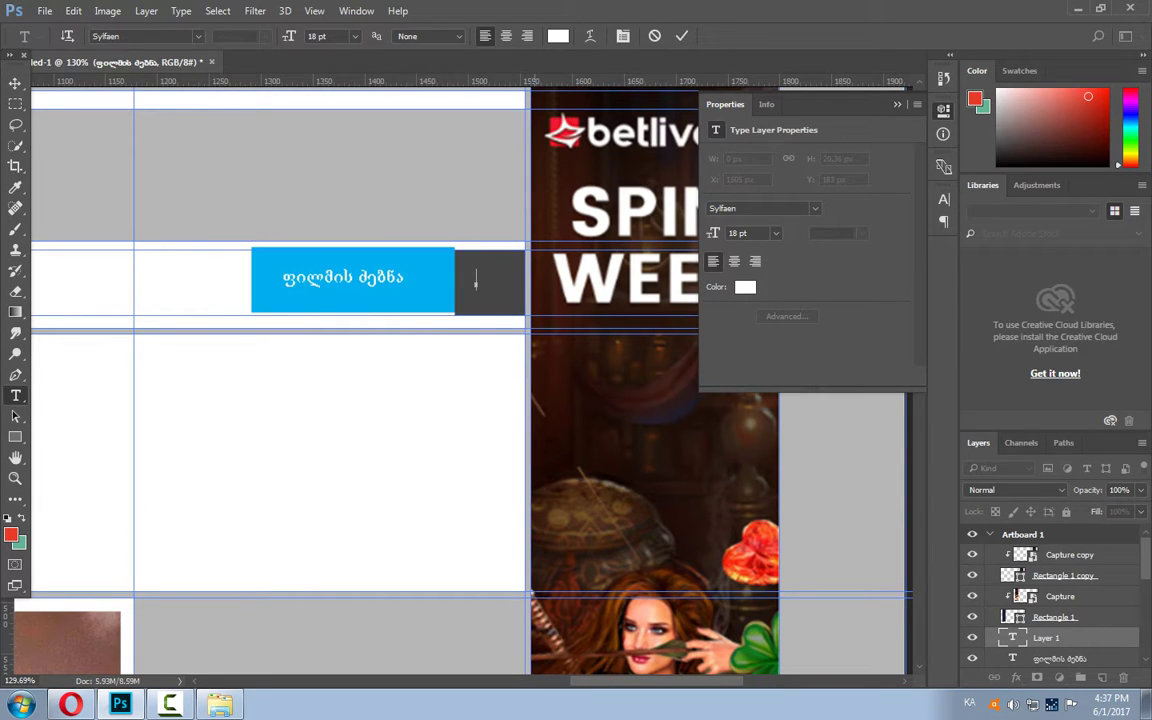
text(ძიება)
drag(447, 255, 445, 254)
click(15, 82)
click(490, 282)
Show the rulers and zoom to 66.6% around the nav bar and right casino banner.
scroll(447, 358, down, 1)
scroll(447, 358, down, 1)
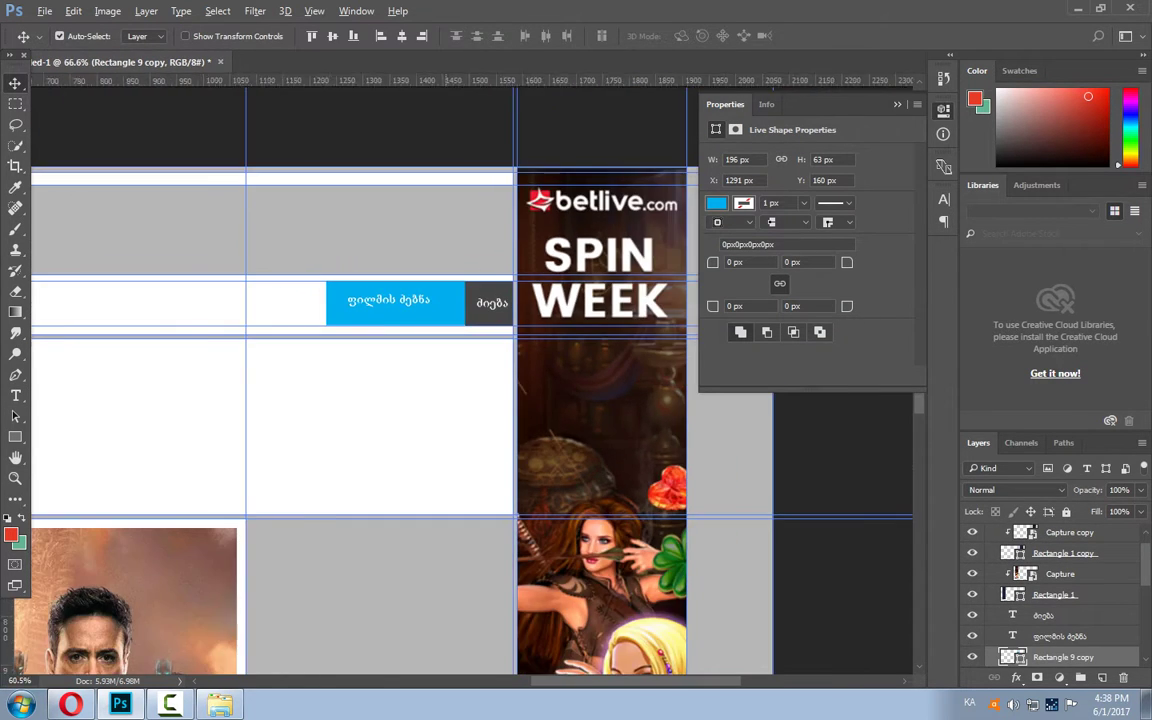
scroll(447, 358, down, 2)
scroll(447, 358, down, 1)
scroll(447, 358, down, 1)
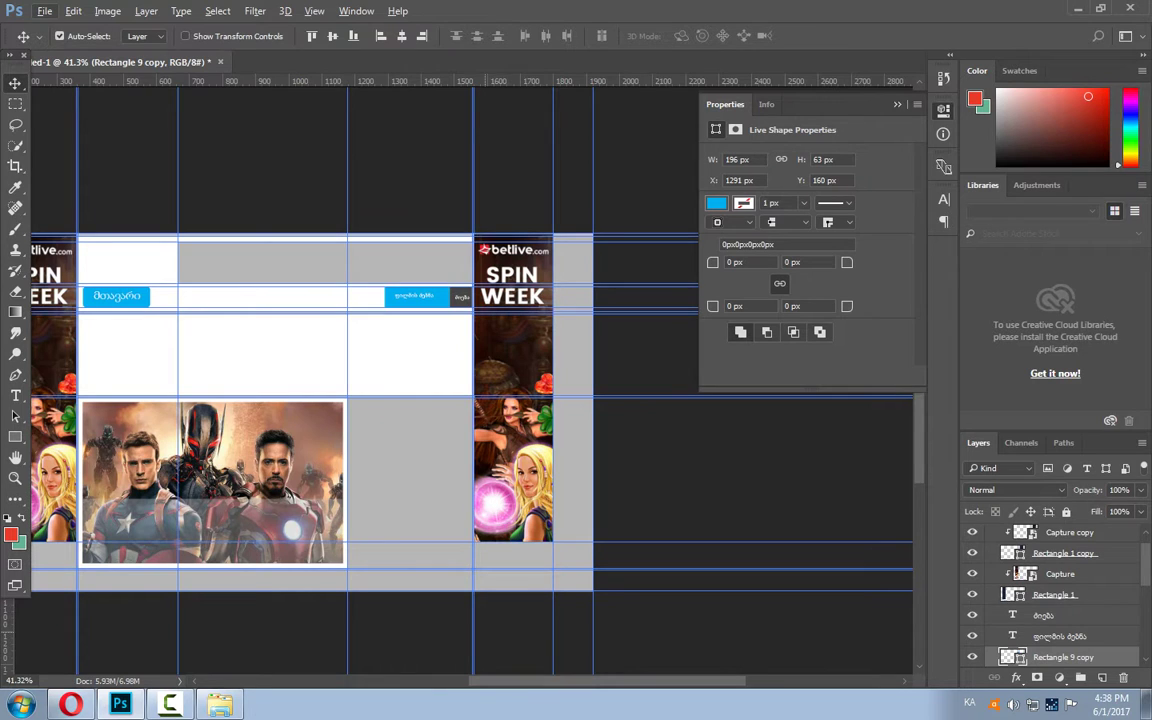
scroll(447, 358, left, 2)
scroll(447, 358, left, 2)
scroll(447, 358, left, 1)
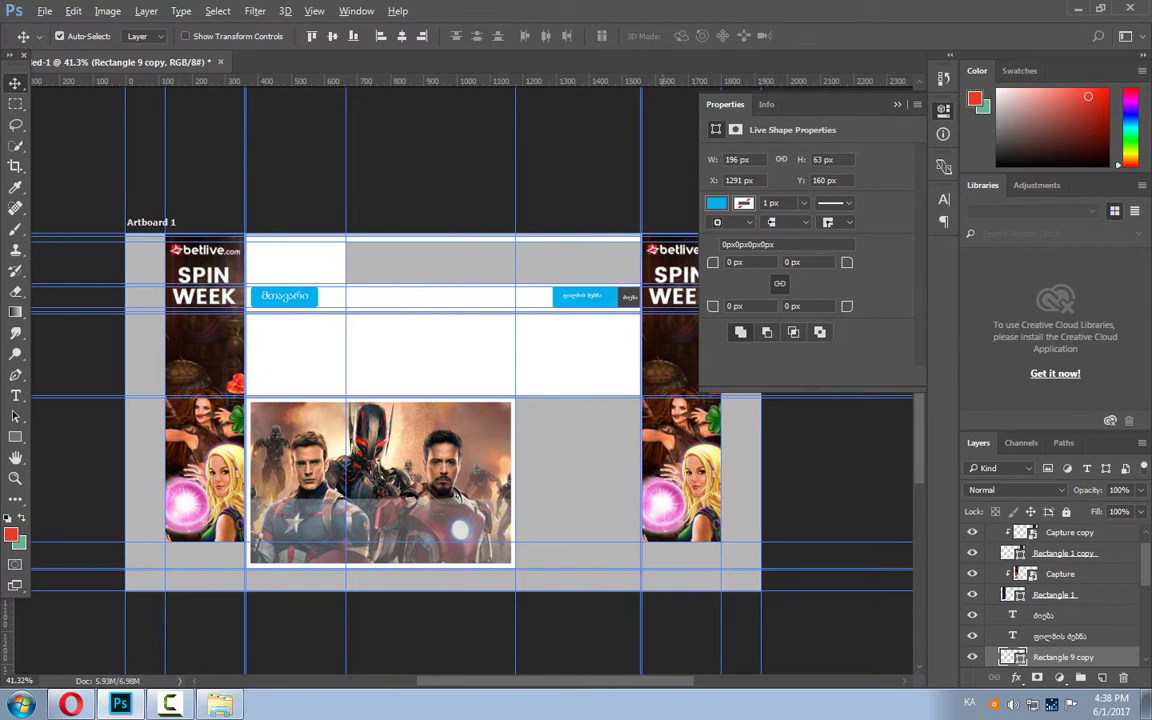
scroll(447, 358, up, 1)
scroll(447, 358, up, 2)
scroll(447, 358, up, 1)
scroll(447, 358, down, 1)
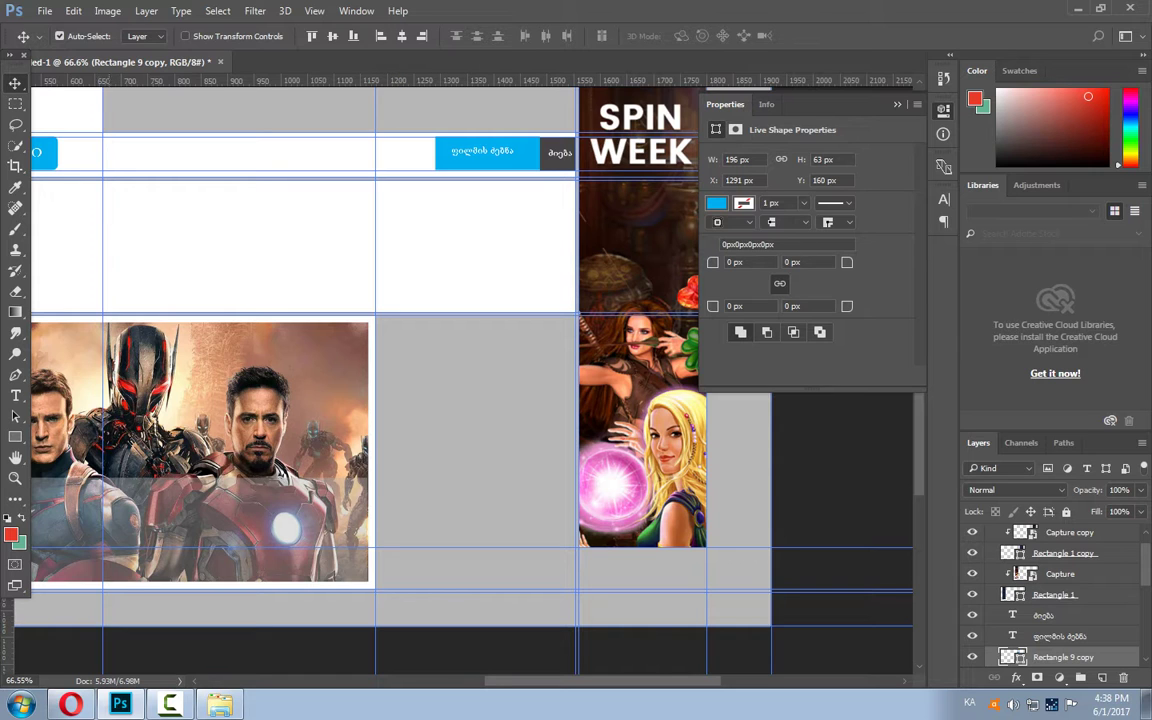
scroll(470, 380, left, 3)
scroll(470, 380, left, 3)
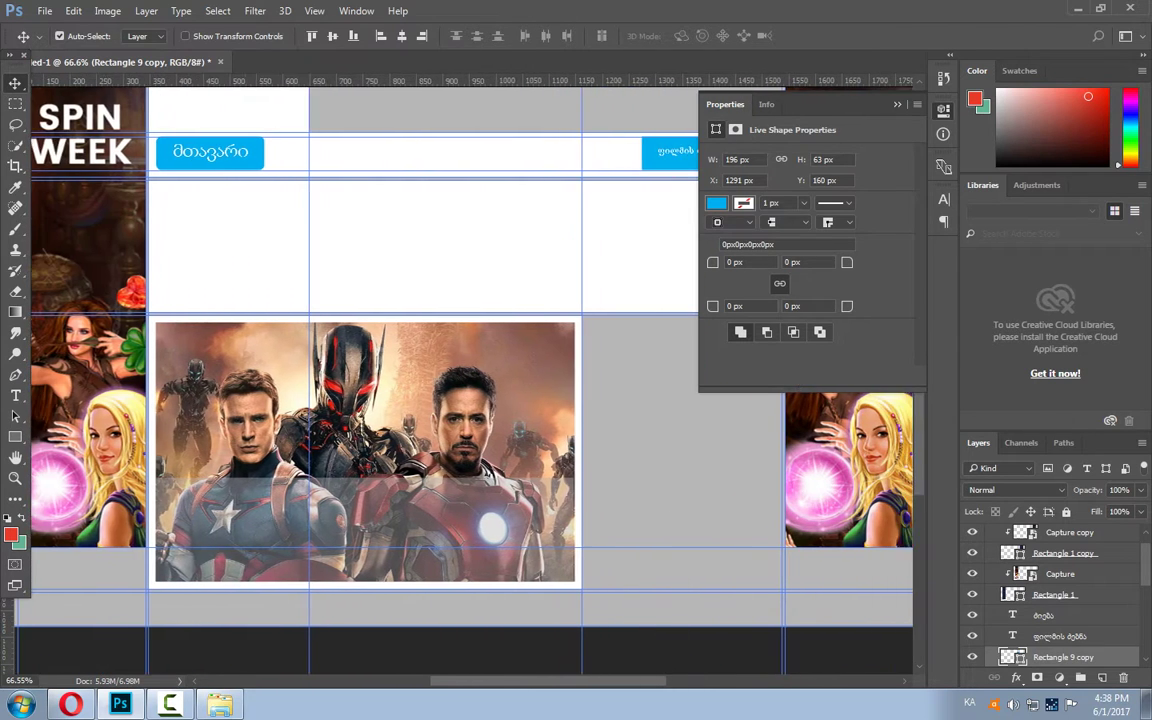
scroll(303, 454, down, 1)
scroll(303, 454, down, 1)
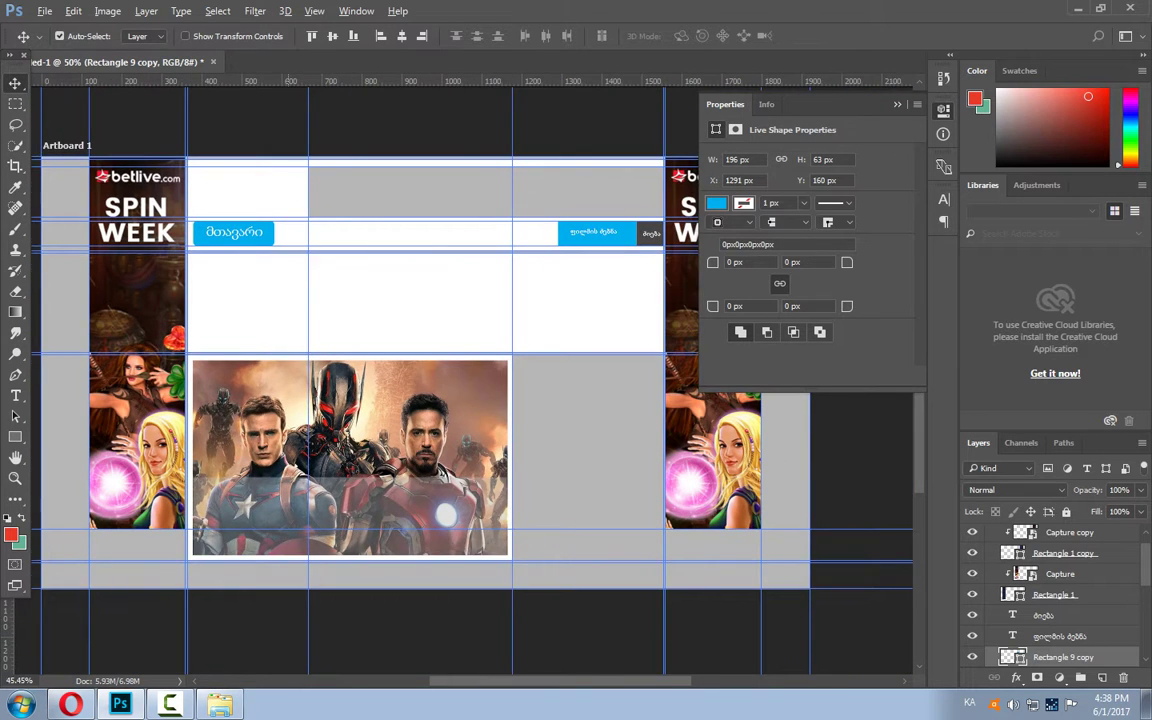
scroll(303, 454, down, 2)
scroll(303, 454, down, 1)
scroll(303, 454, down, 1)
scroll(303, 454, down, 1)
scroll(303, 454, up, 1)
scroll(303, 454, up, 2)
scroll(146, 519, up, 1)
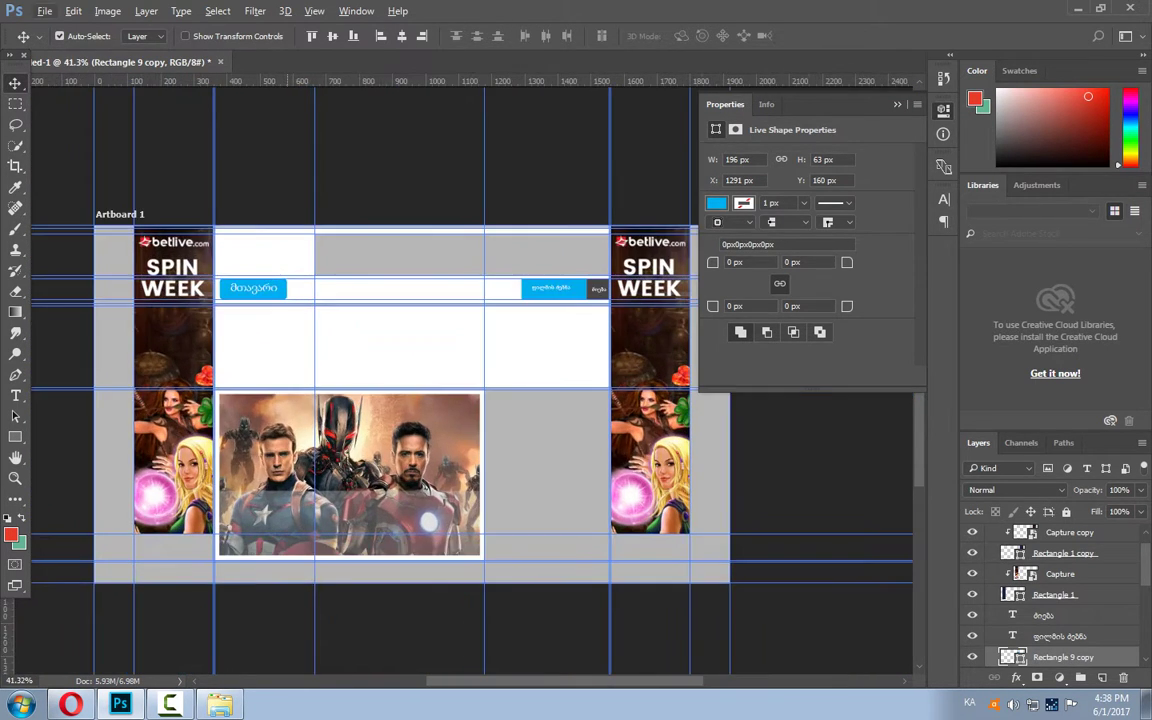
key(ctrl+r)
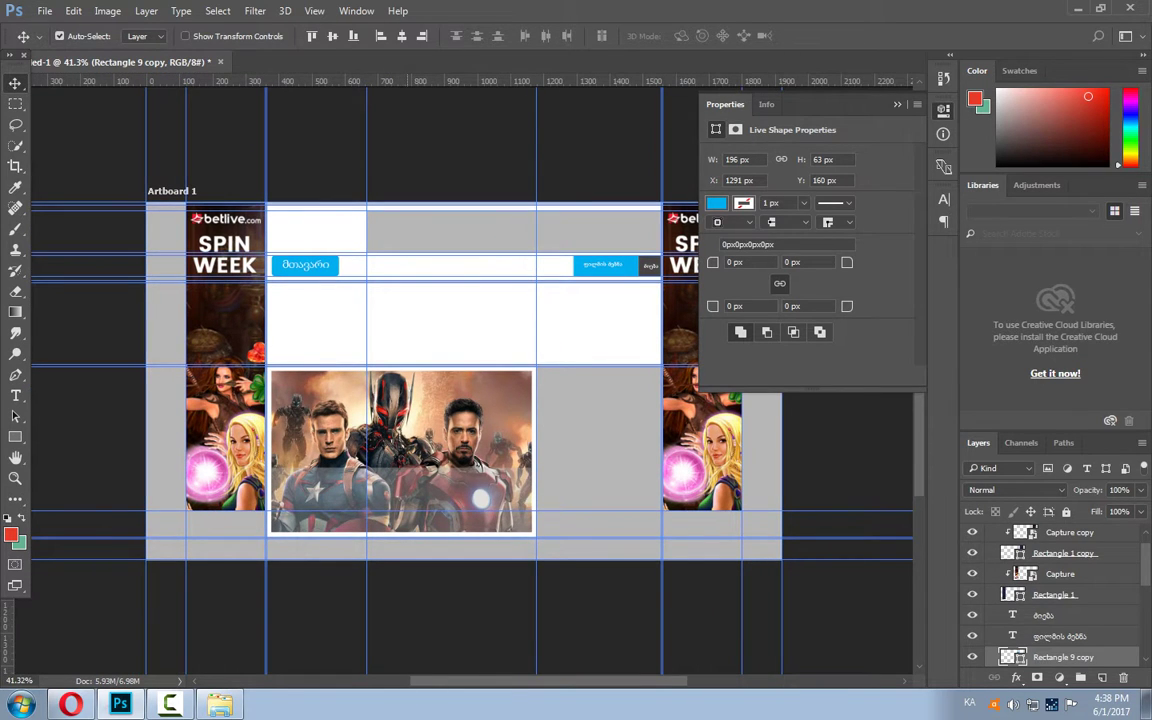
click(943, 109)
scroll(533, 337, up, 1)
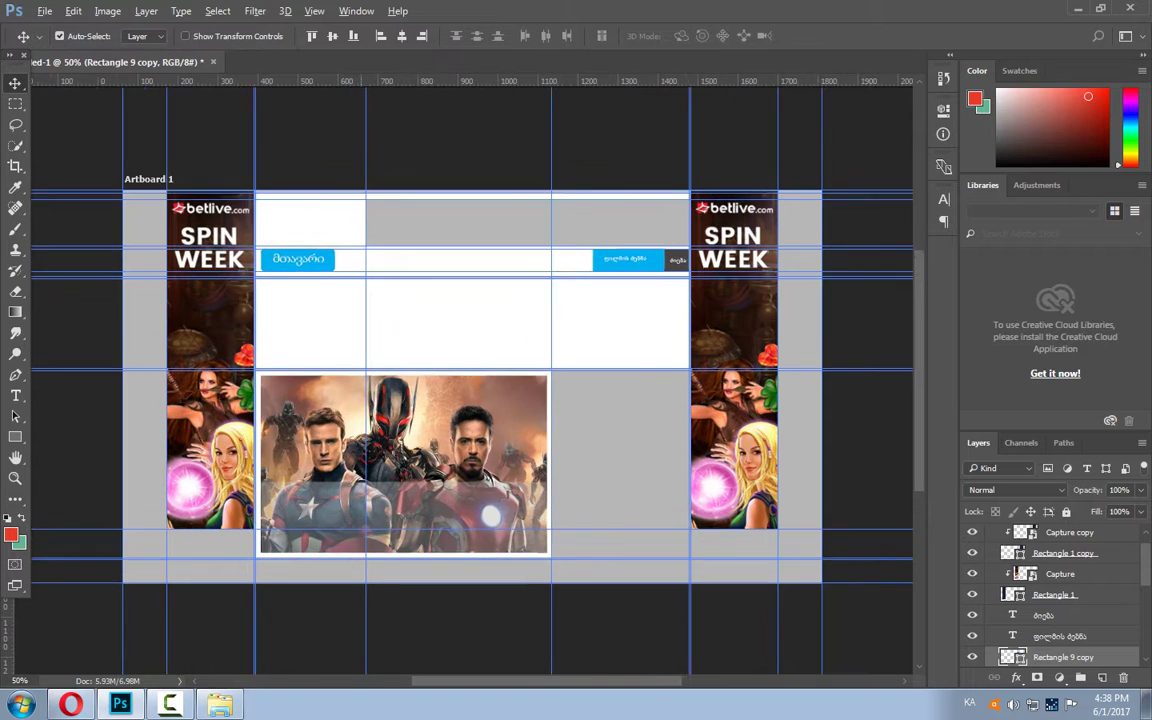
scroll(533, 337, up, 1)
scroll(533, 337, up, 1)
scroll(728, 448, up, 1)
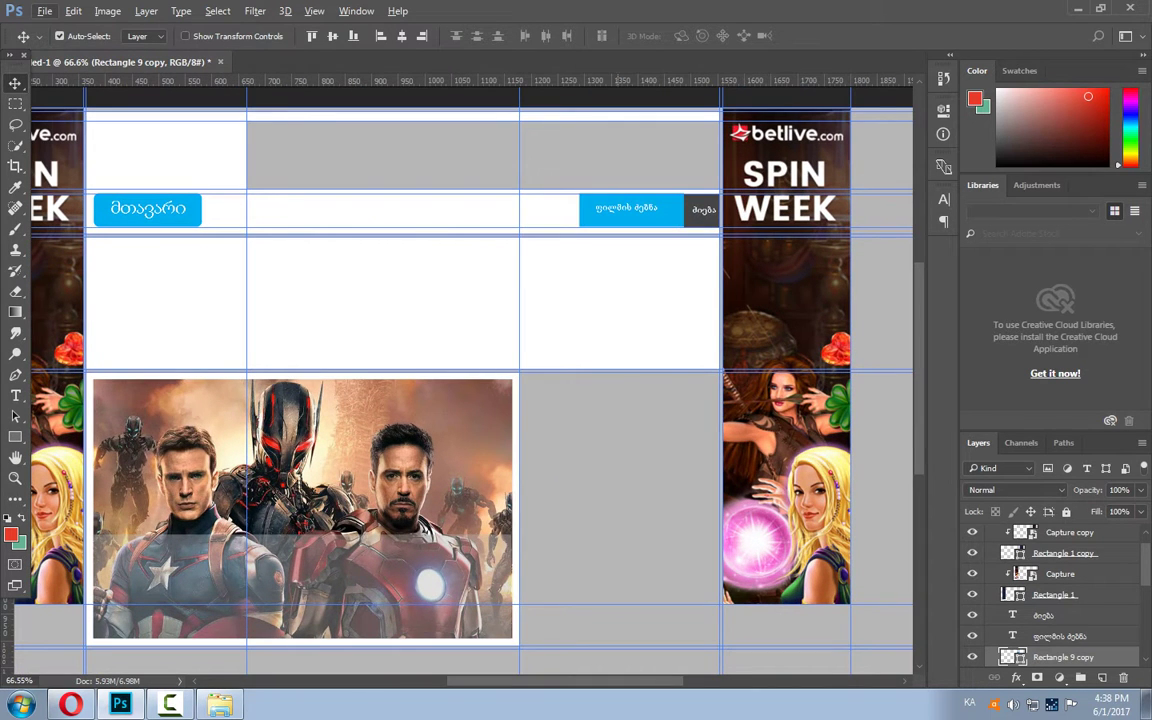
Place a vertical guide at about 1370 px beside the Avengers box.
drag(7, 590, 556, 592)
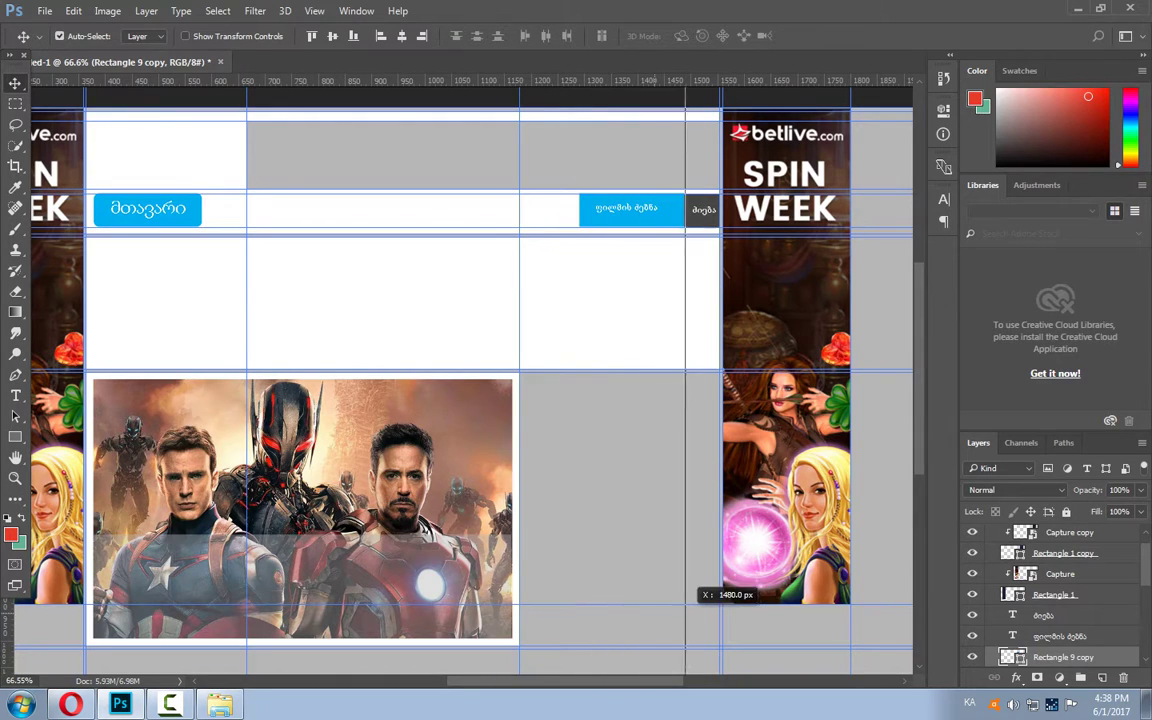
mouse_move(556, 592)
mouse_down()
mouse_move(680, 592)
mouse_move(520, 590)
mouse_move(616, 587)
mouse_up()
mouse_move(20, 540)
mouse_down()
mouse_move(330, 540)
mouse_move(621, 600)
mouse_up()
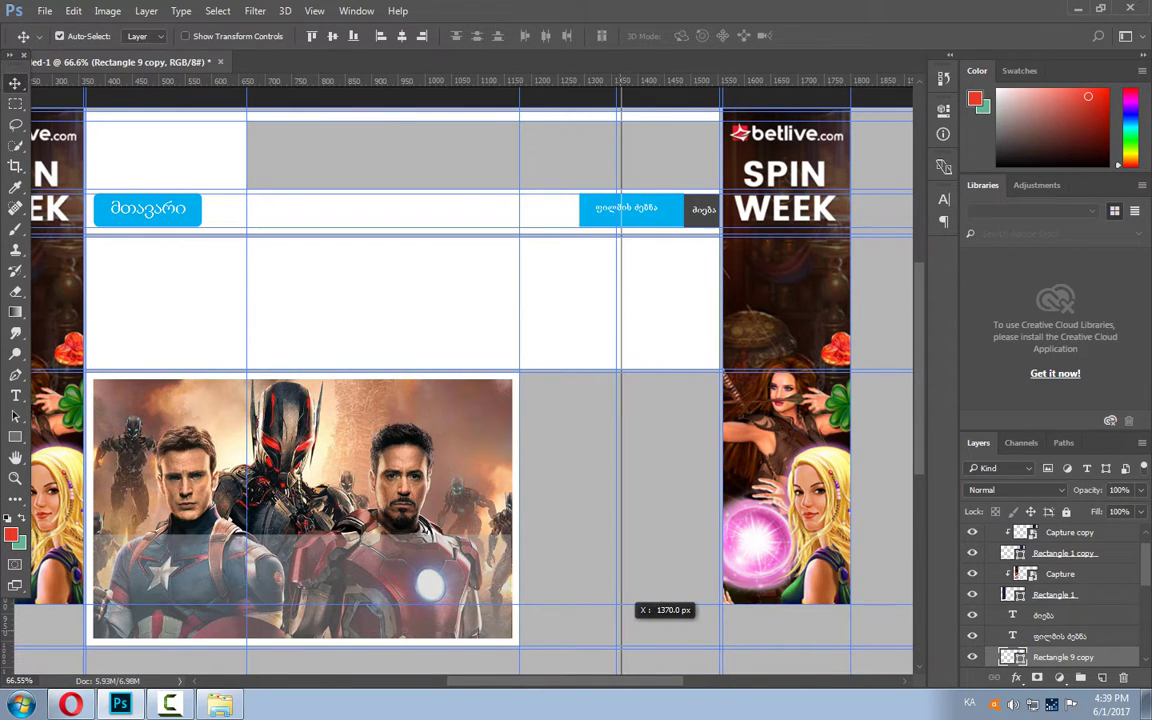
drag(621, 600, 623, 603)
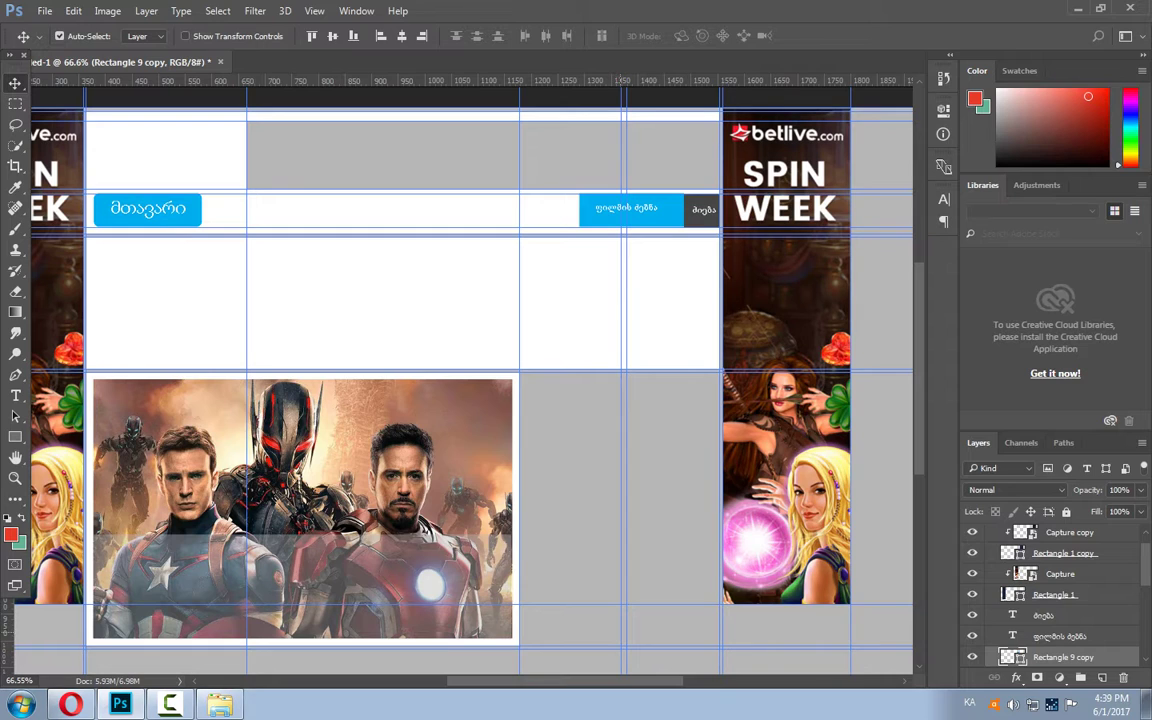
drag(623, 603, 616, 603)
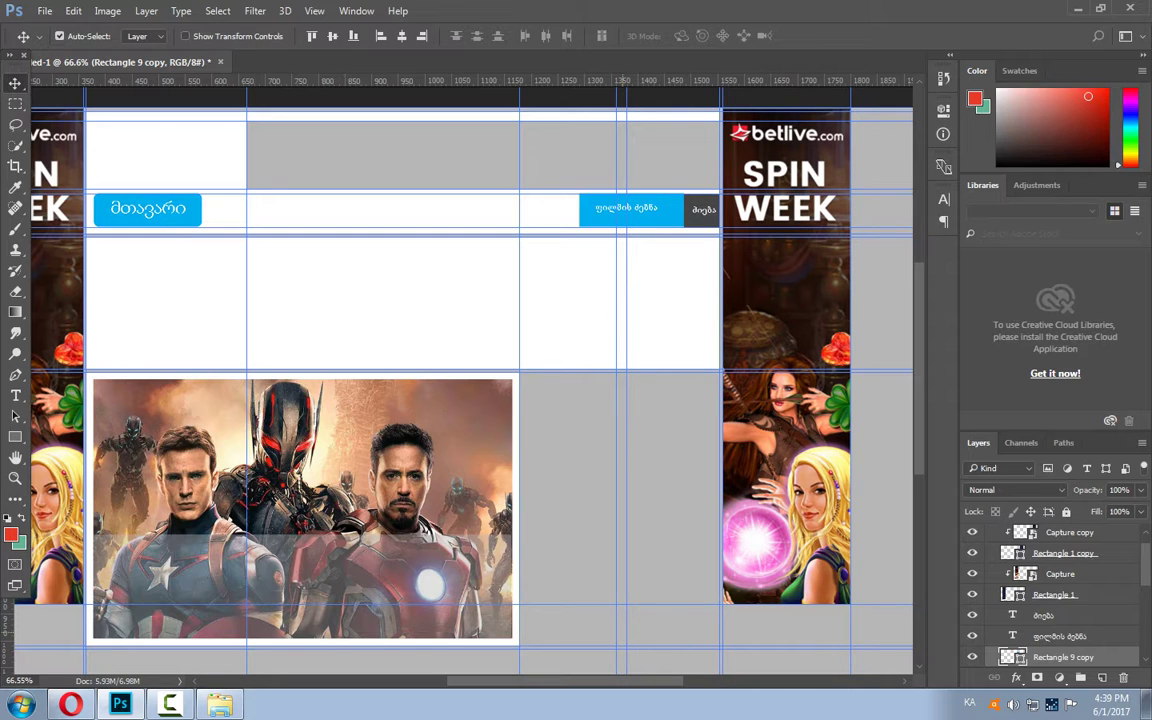
drag(617, 603, 620, 603)
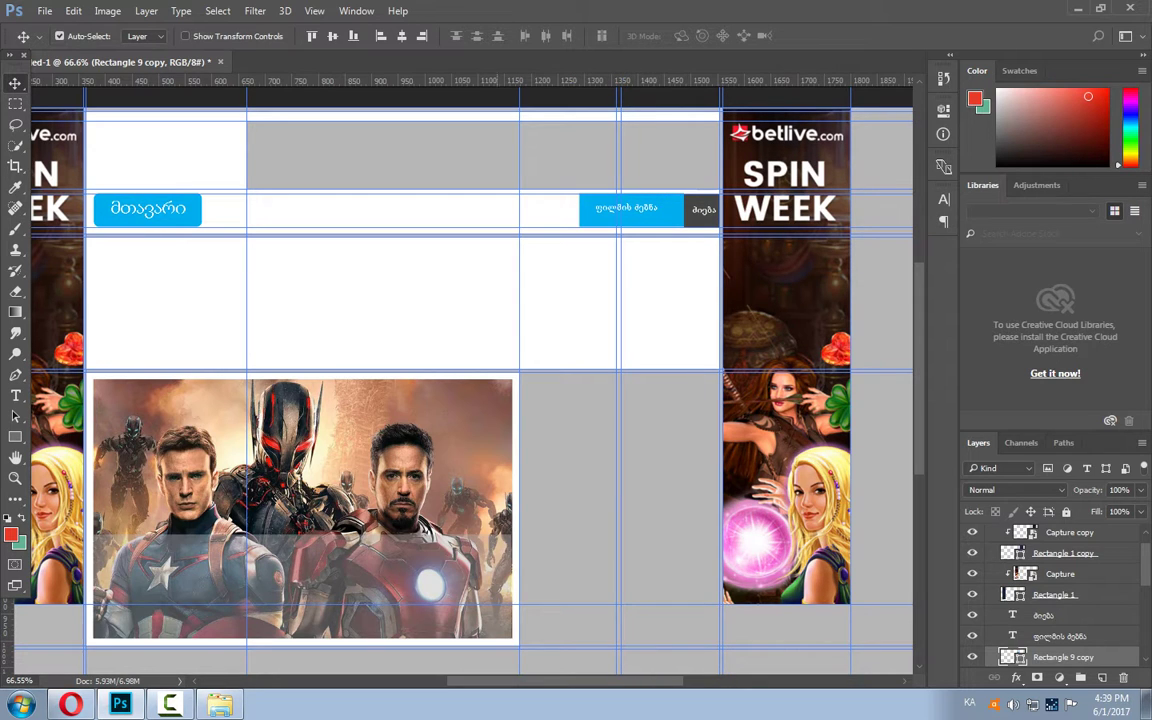
Add horizontal guides at 632, 772 and 907 px, then hide the guides.
drag(540, 82, 545, 376)
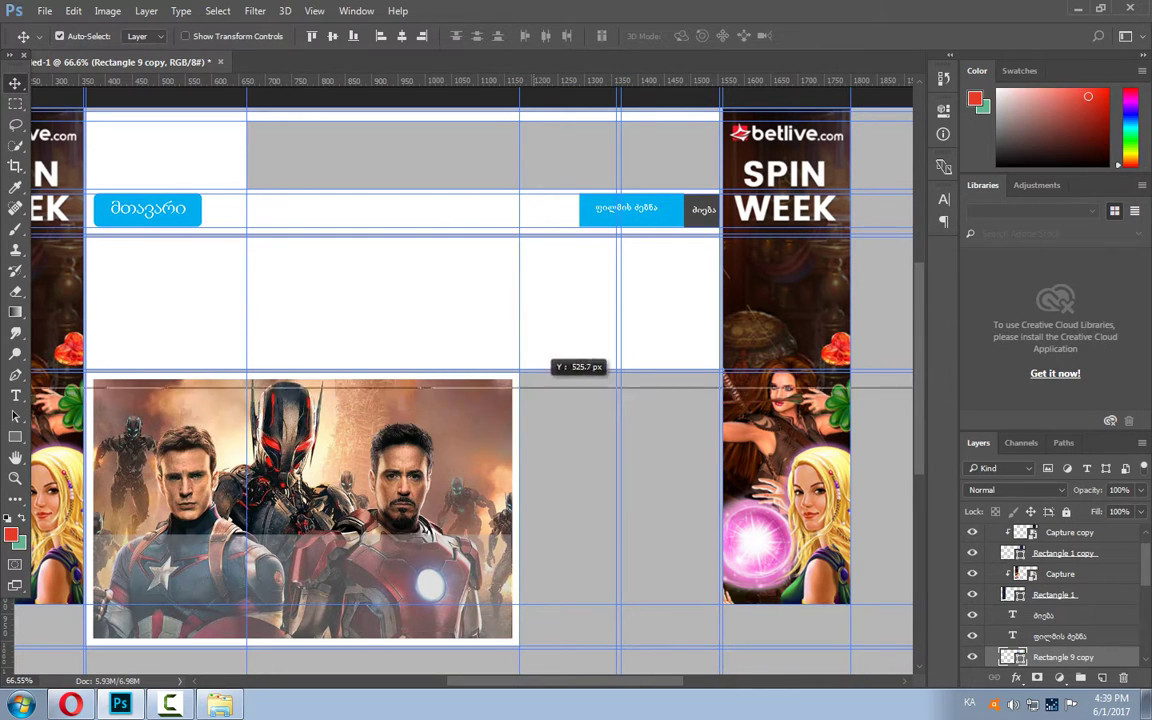
mouse_move(545, 376)
mouse_down()
mouse_move(557, 449)
mouse_move(562, 440)
mouse_up()
drag(465, 80, 560, 444)
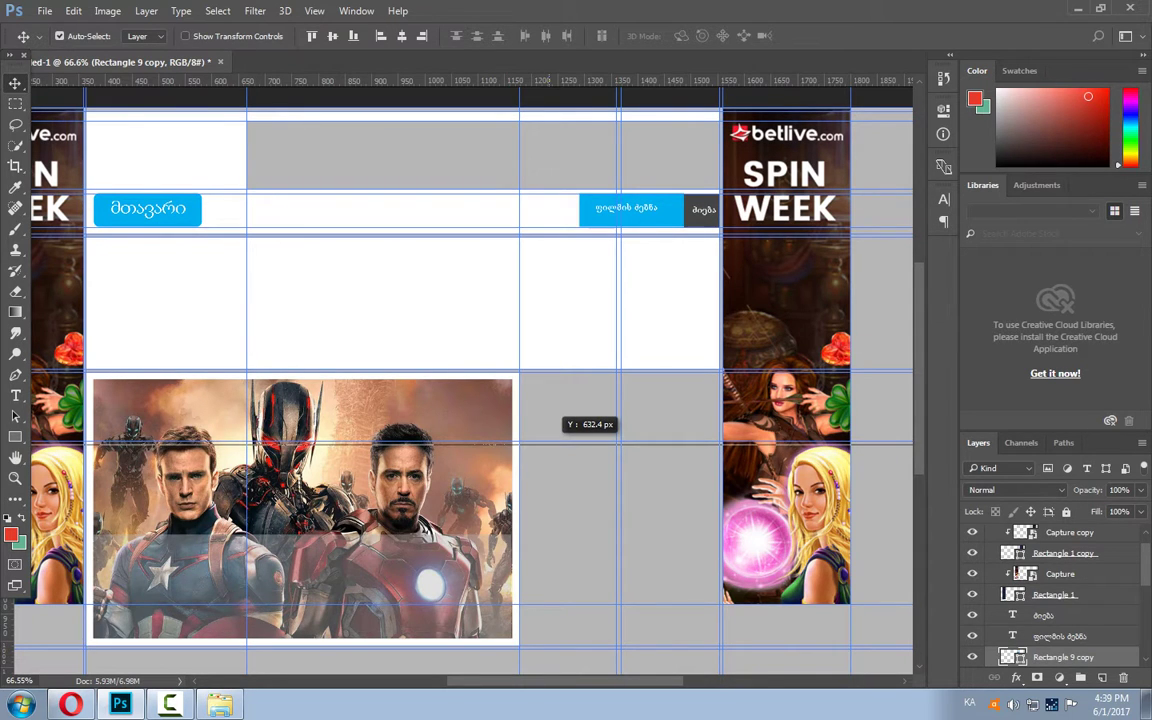
drag(560, 444, 560, 444)
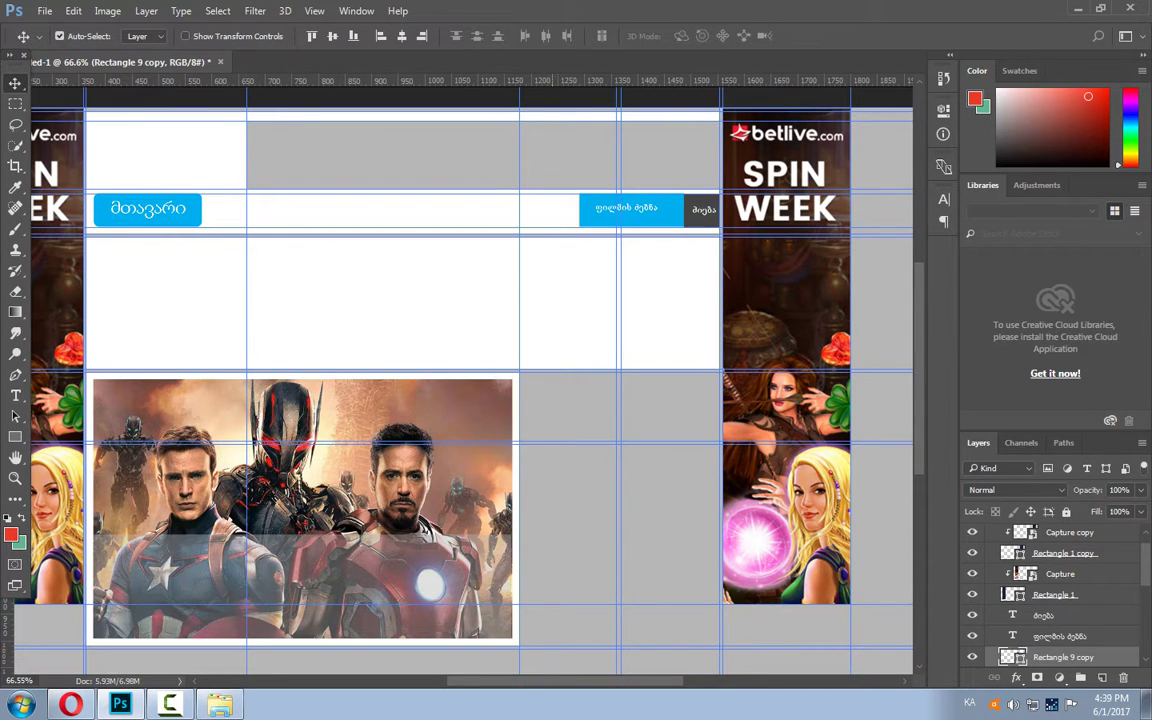
drag(490, 80, 562, 514)
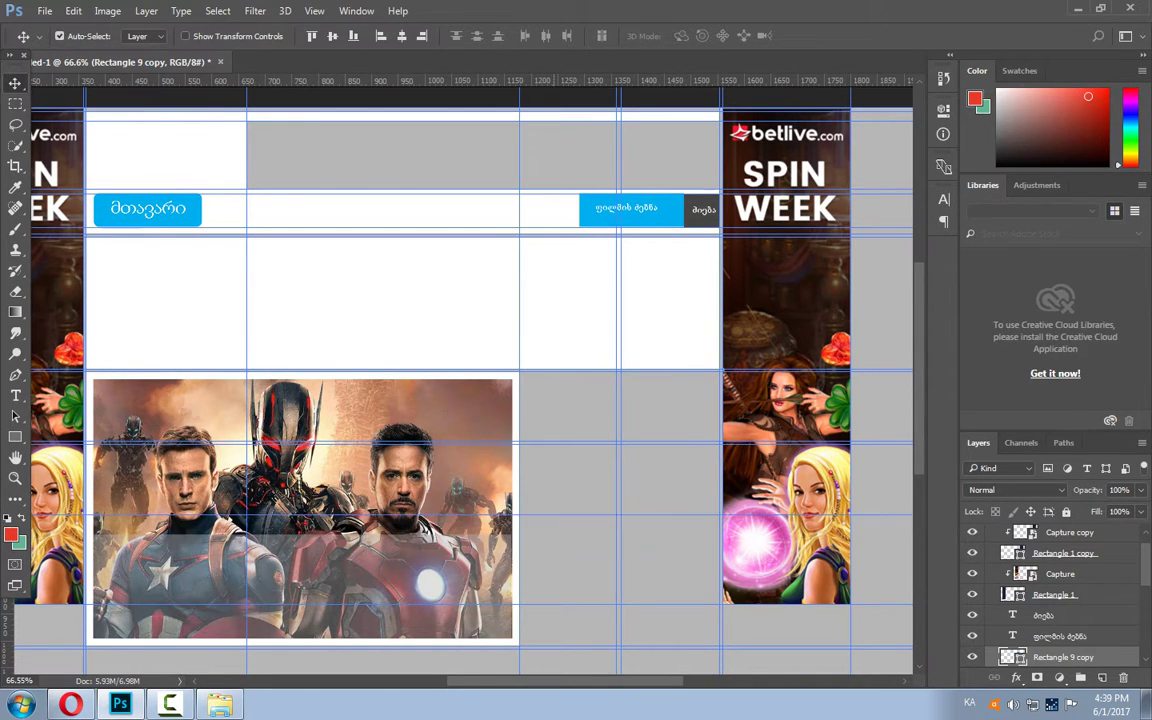
drag(565, 80, 575, 519)
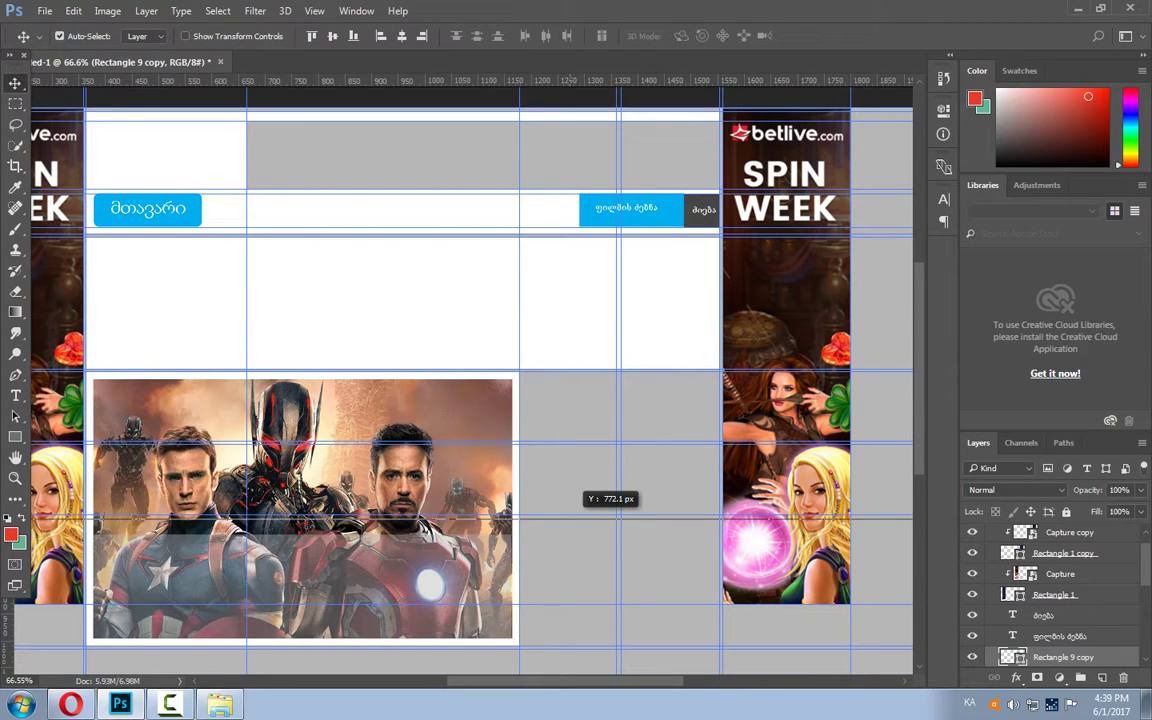
drag(575, 519, 575, 519)
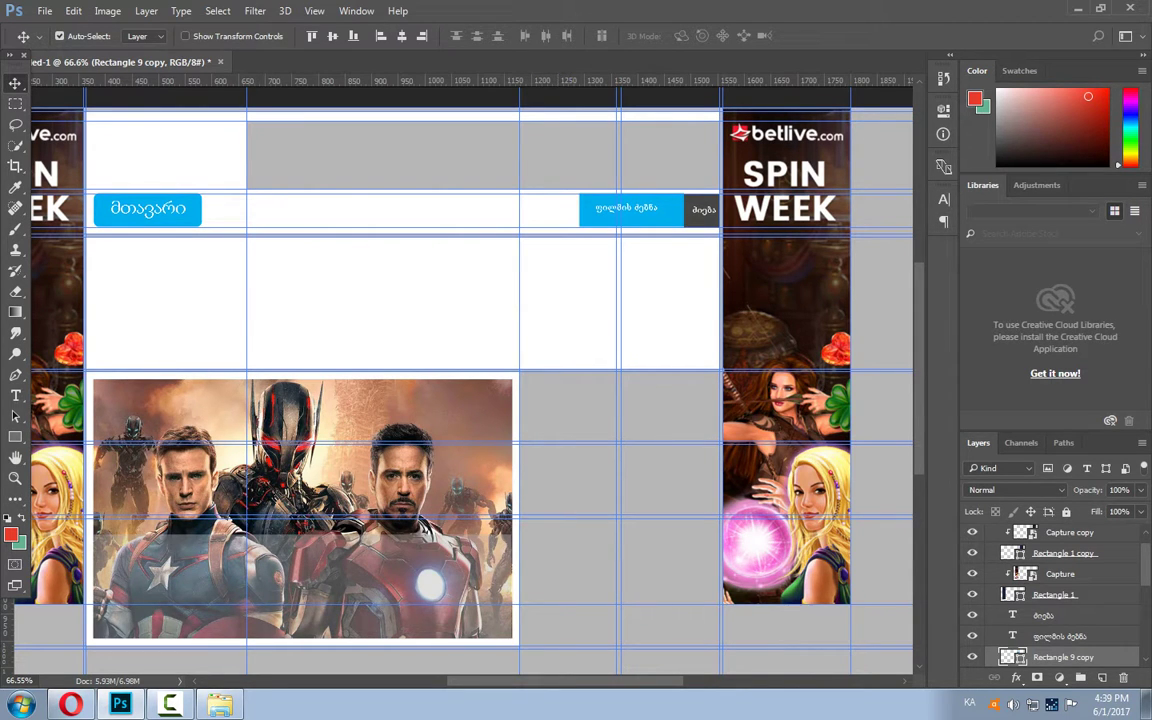
drag(510, 80, 617, 593)
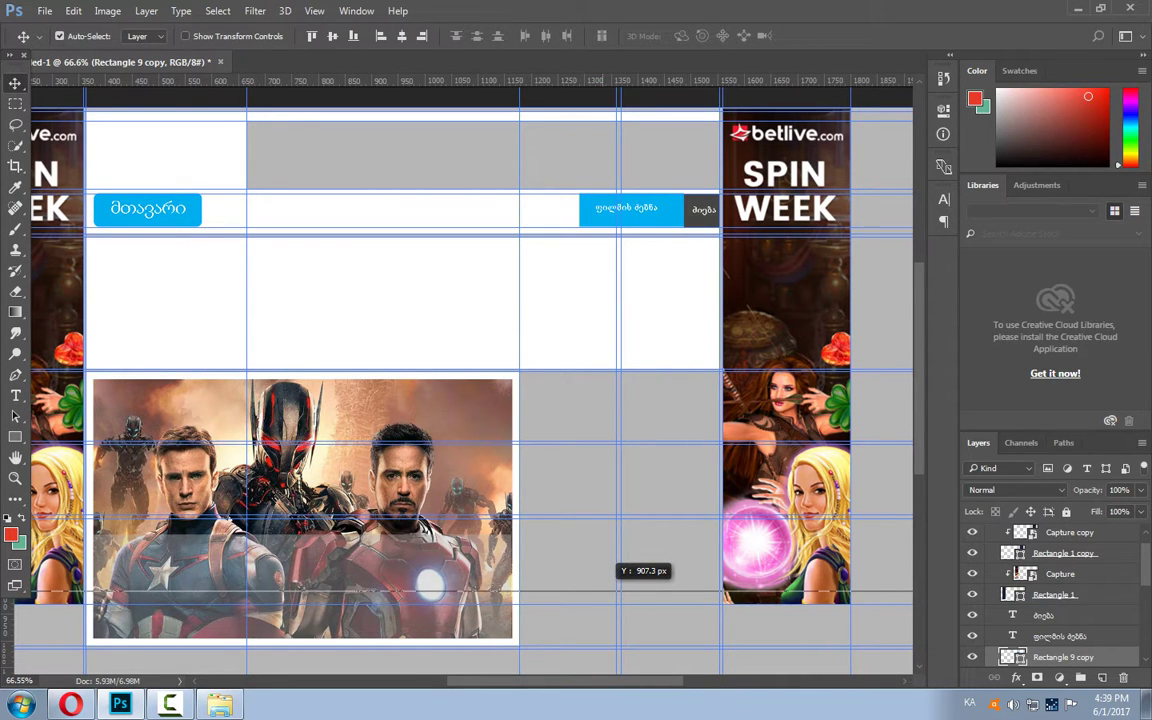
drag(617, 593, 617, 593)
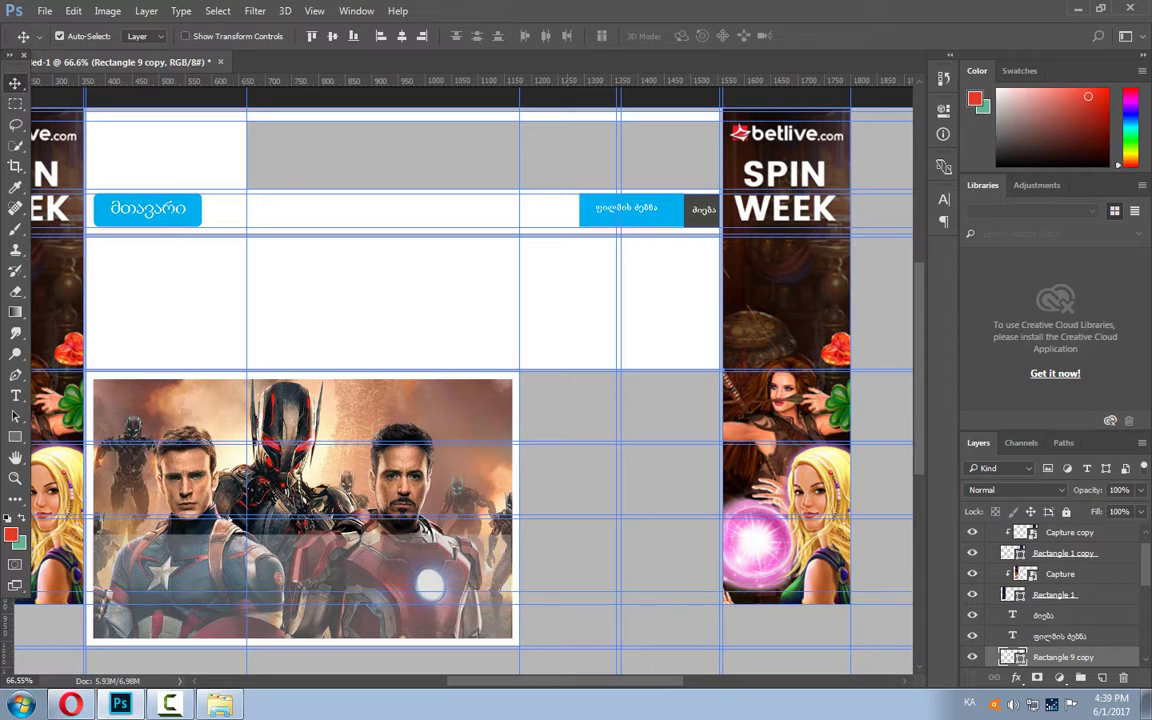
mouse_move(567, 112)
mouse_down()
mouse_move(567, 186)
mouse_move(567, 62)
mouse_move(600, 116)
mouse_move(597, 99)
mouse_up()
key(ctrl+alt+z)
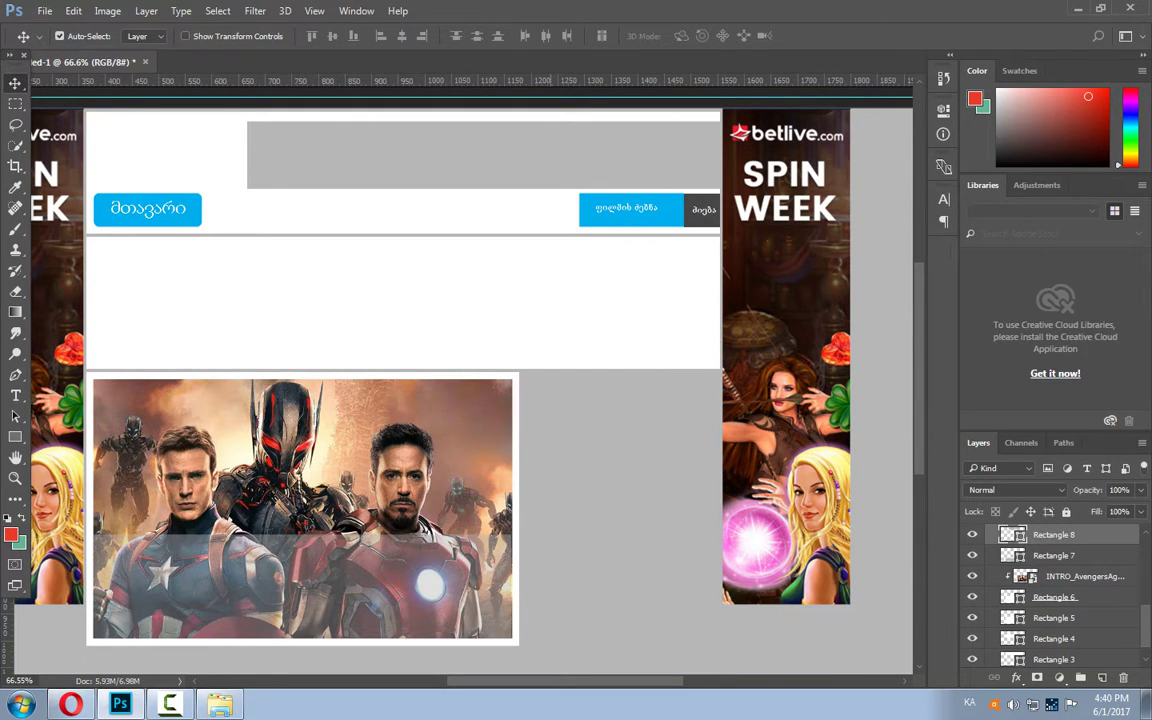
Show the guides again and add a vertical guide at about 1187 px along the Avengers box's right edge.
key(ctrl+alt+z)
key(shift+v)
mouse_move(600, 100)
mouse_down()
mouse_move(592, 74)
mouse_move(605, 640)
mouse_up()
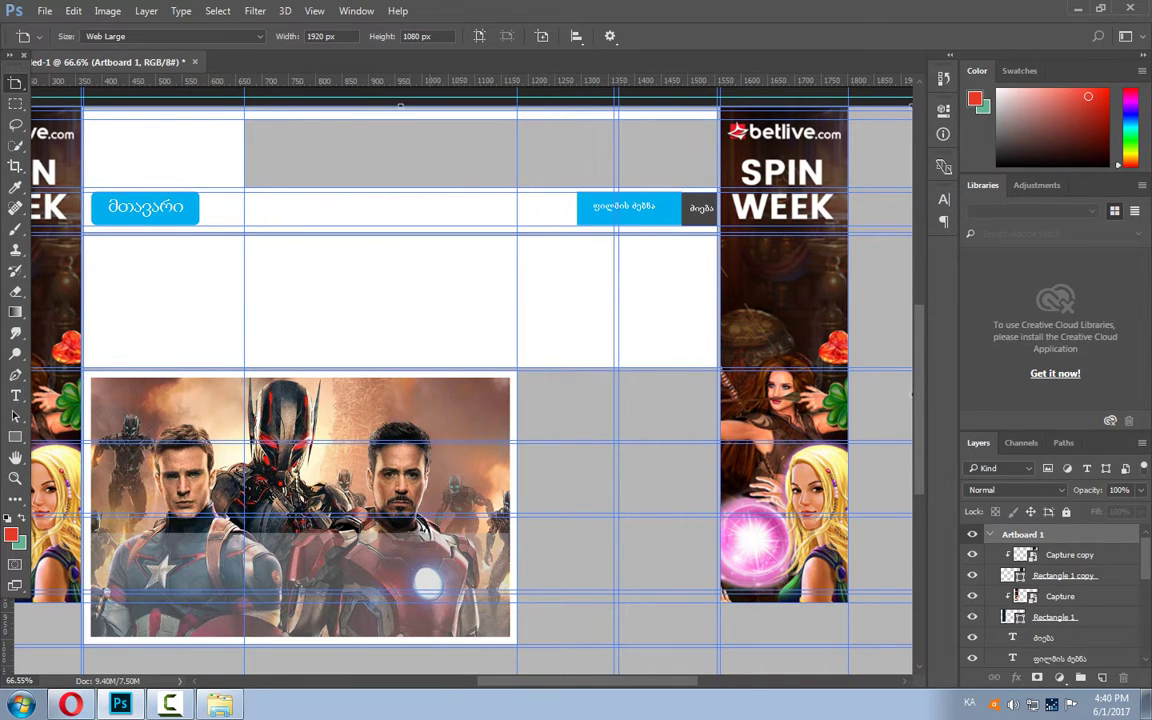
drag(30, 600, 525, 593)
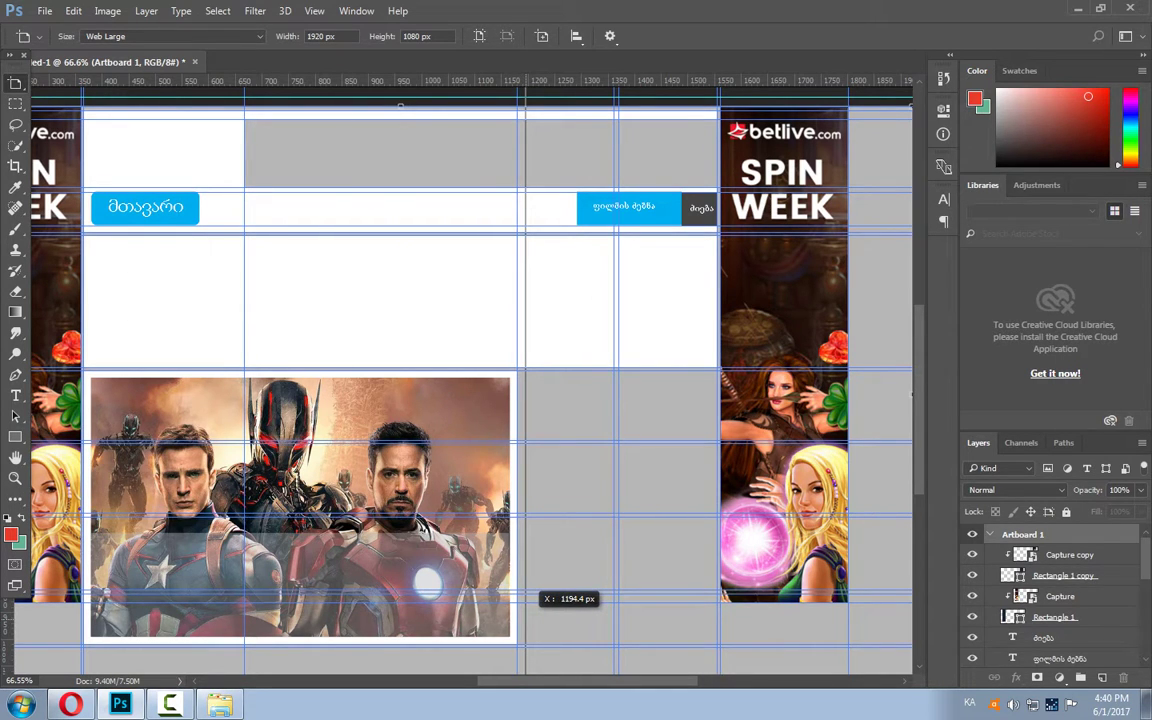
drag(525, 593, 520, 593)
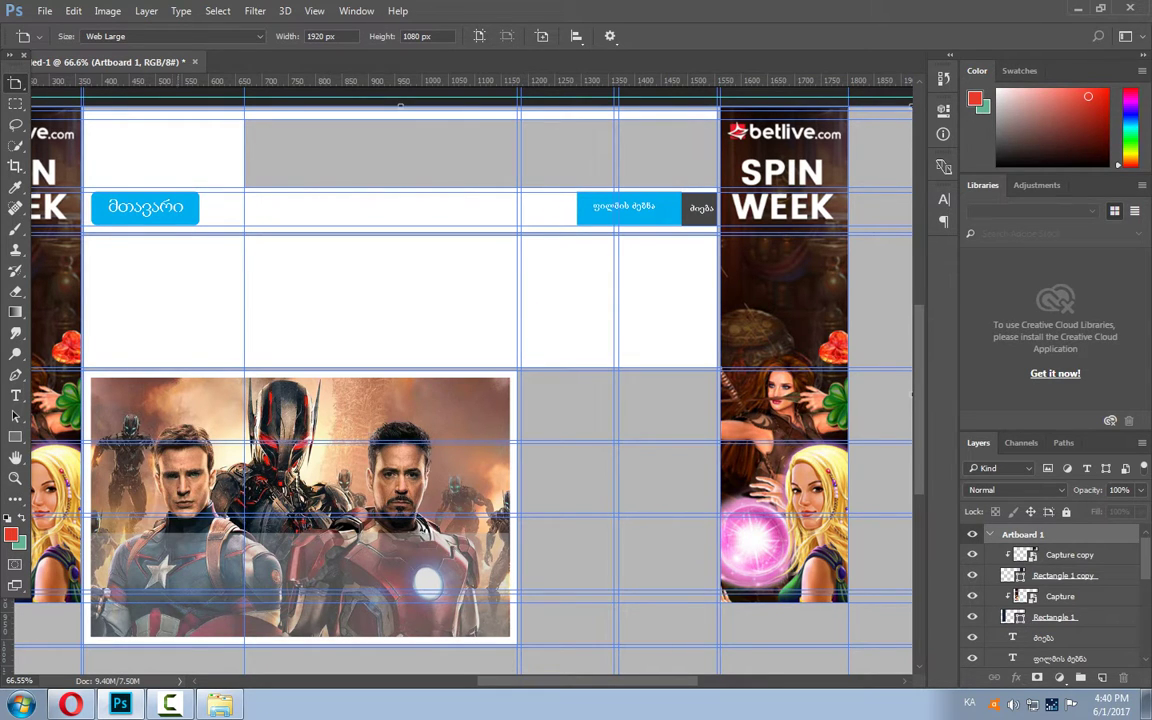
Draw a 174×132 px navy rectangle in the first thumbnail cell.
key(u)
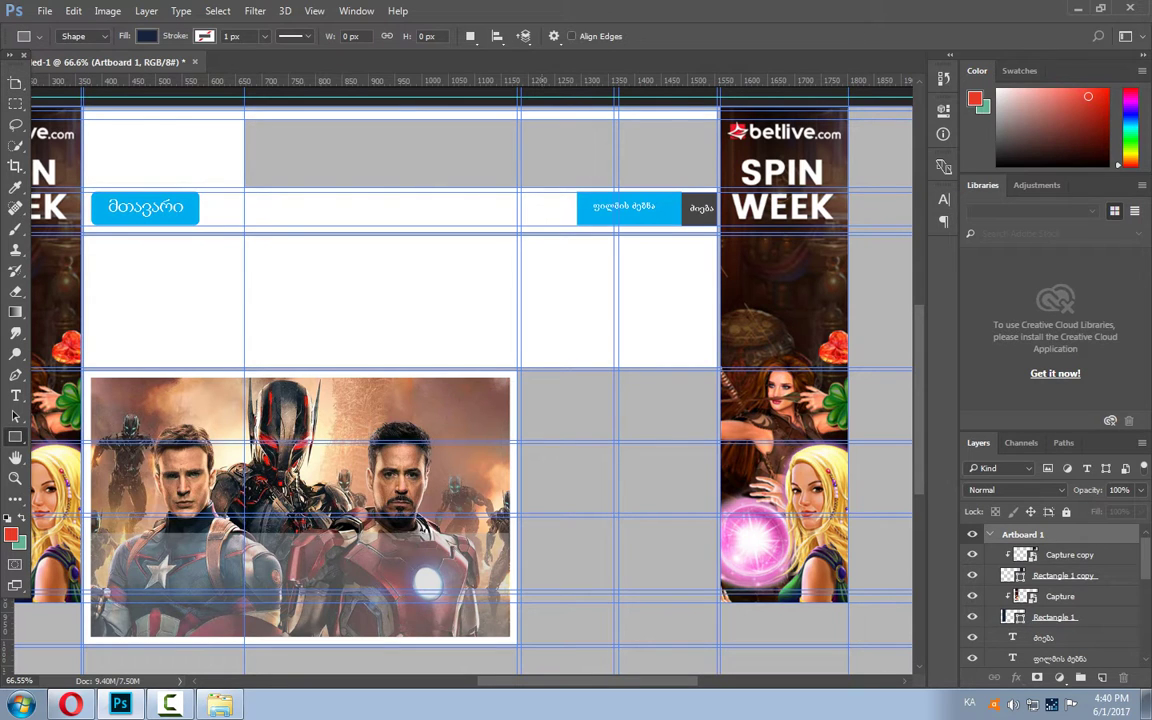
drag(494, 306, 612, 392)
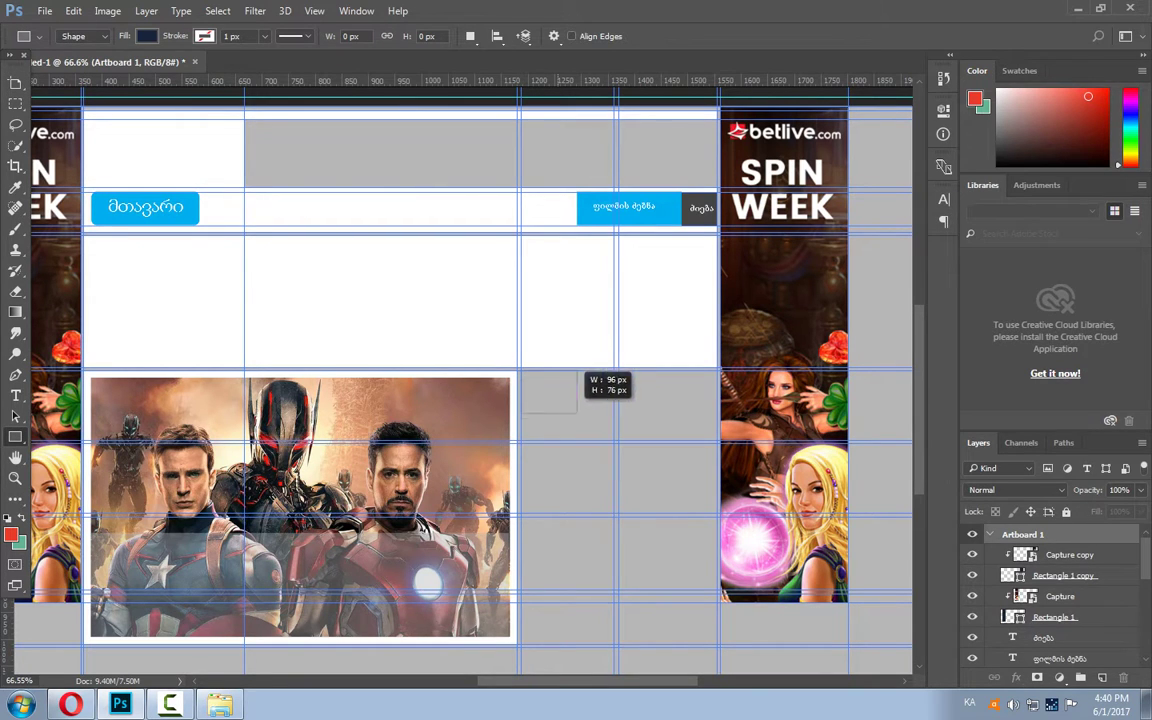
drag(614, 440, 614, 440)
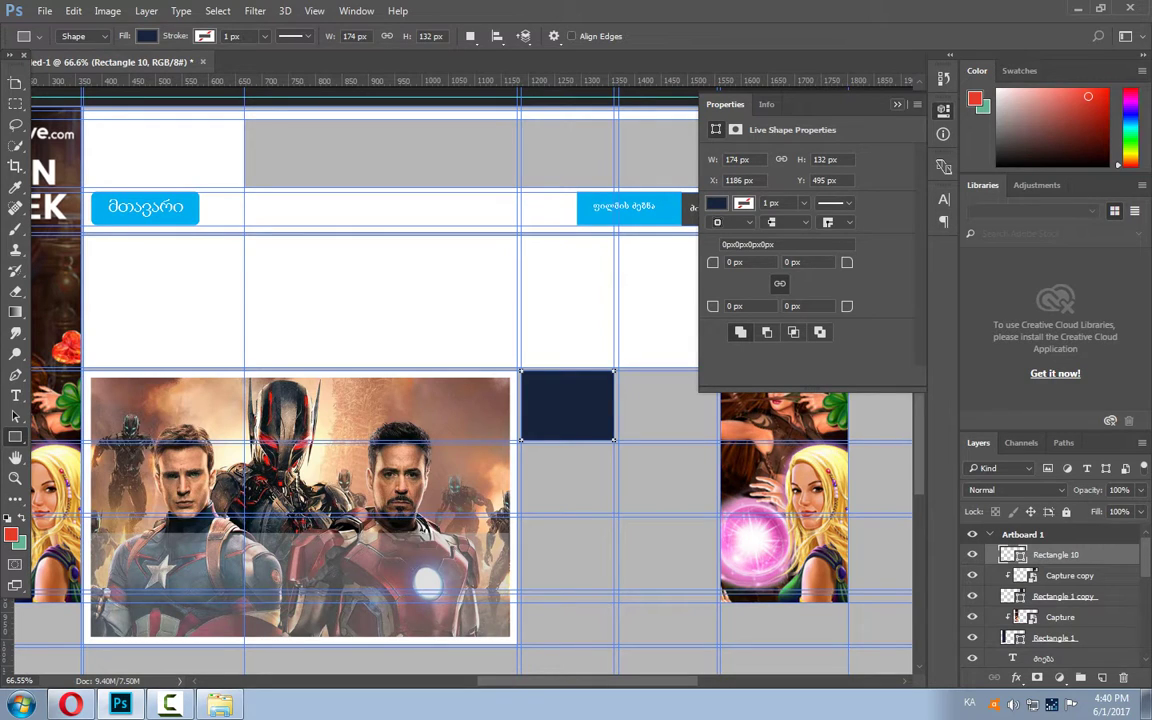
Drag the 20-modern-classic-movies still from the photo folder onto the canvas.
drag(600, 10, 995, 62)
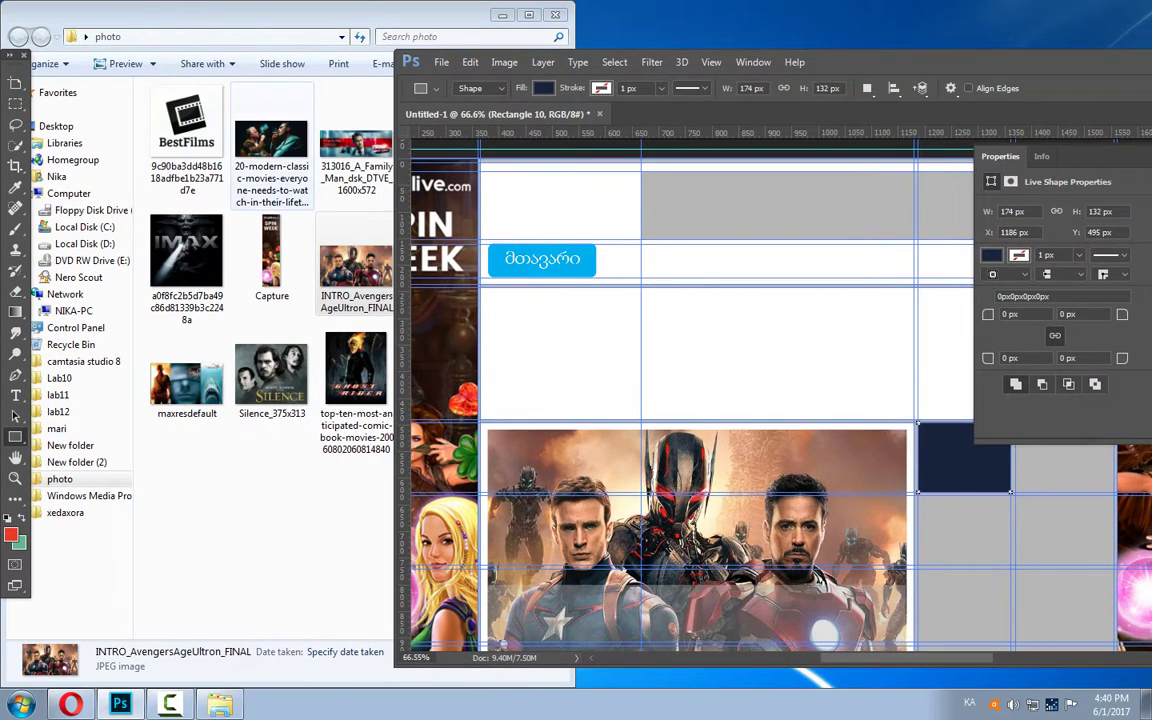
click(271, 145)
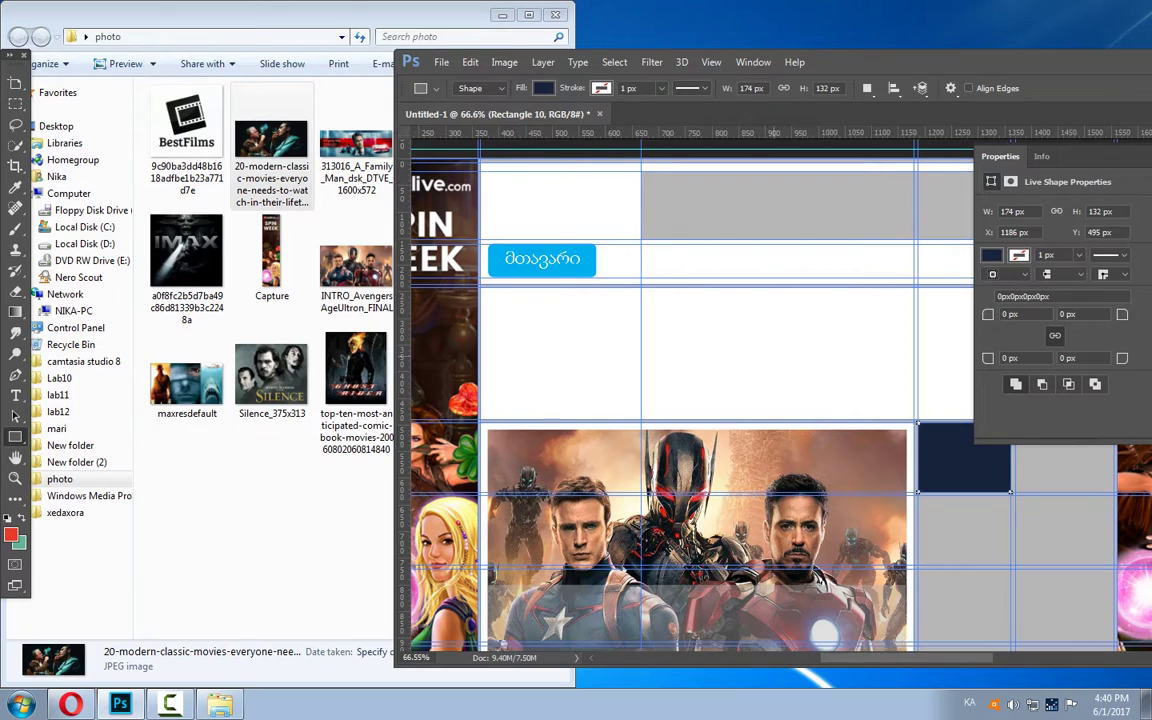
drag(271, 145, 720, 360)
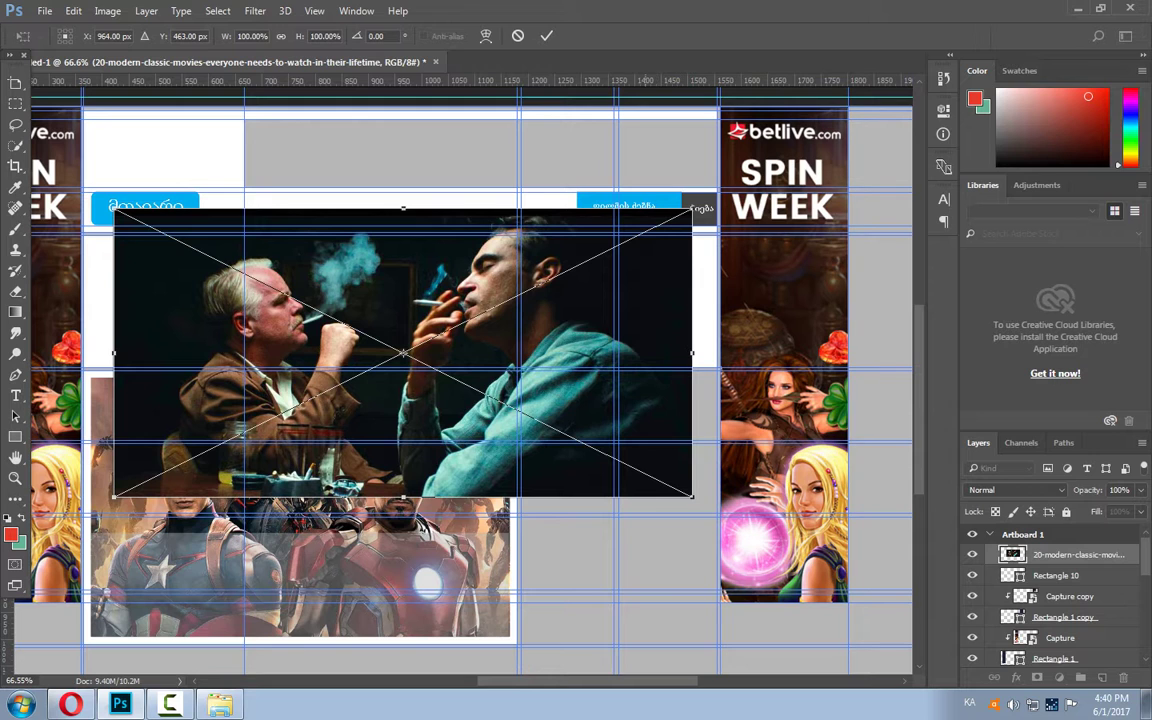
Scale the classic-movies photo down over the navy rectangle and commit the transform.
drag(691, 209, 377, 368)
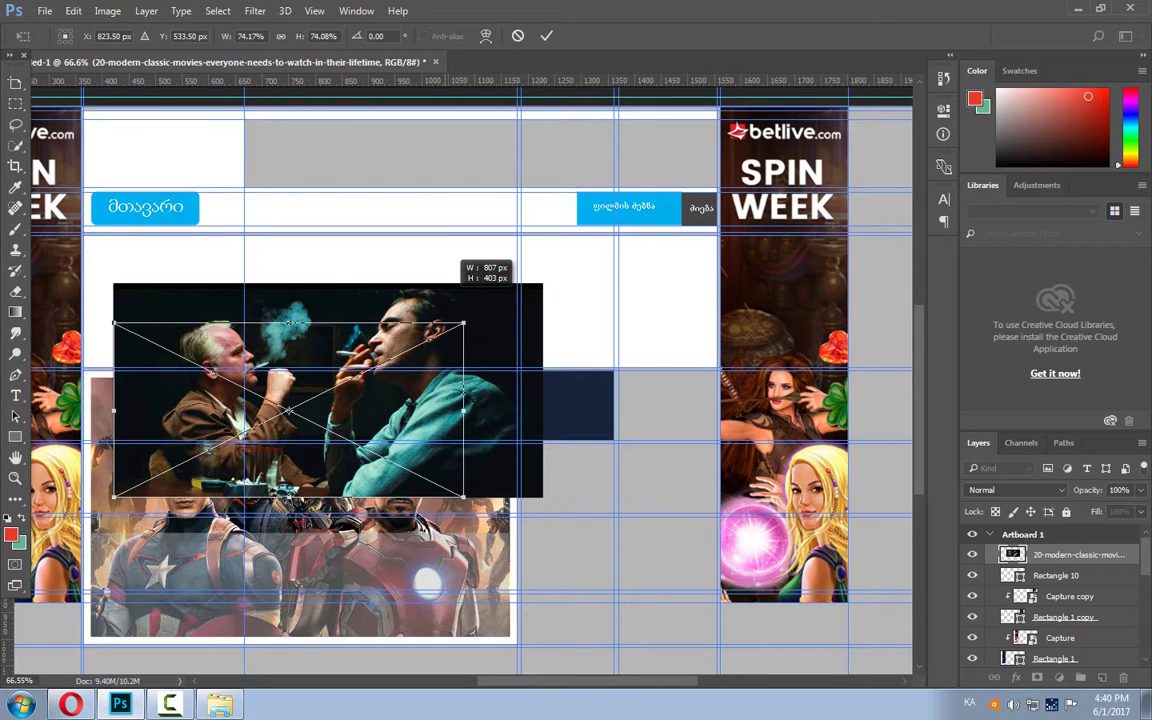
drag(318, 425, 569, 361)
mouse_move(629, 304)
mouse_down()
mouse_move(489, 374)
mouse_move(518, 359)
mouse_up()
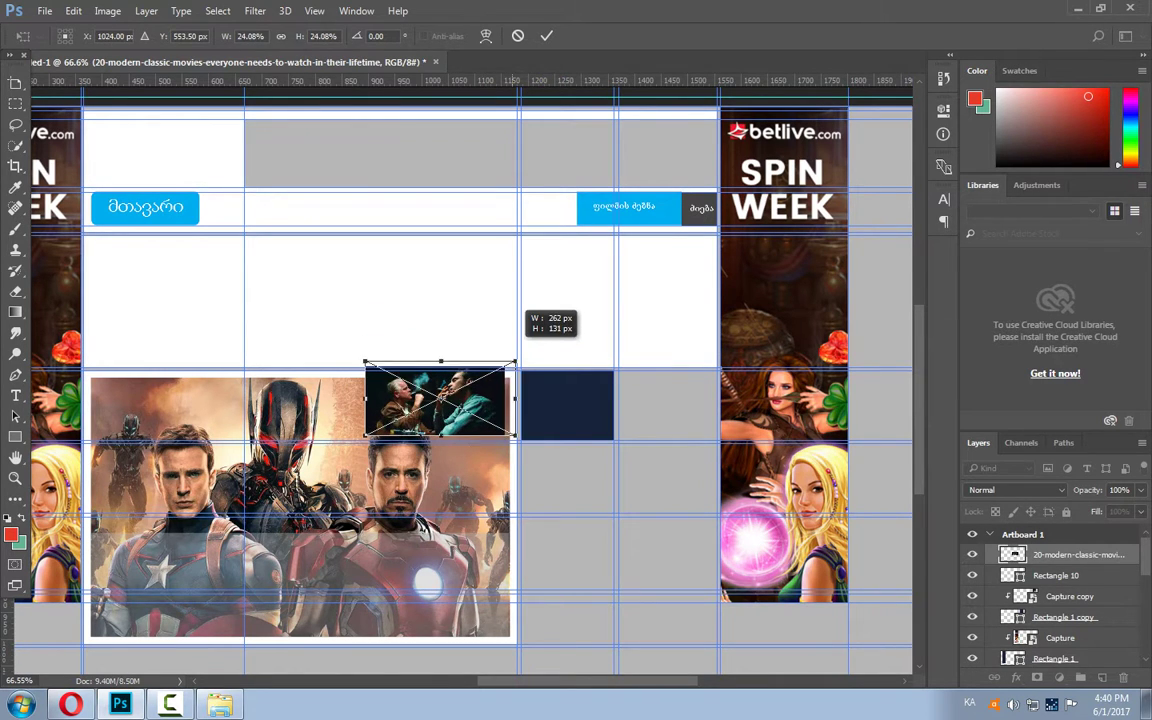
drag(485, 398, 623, 411)
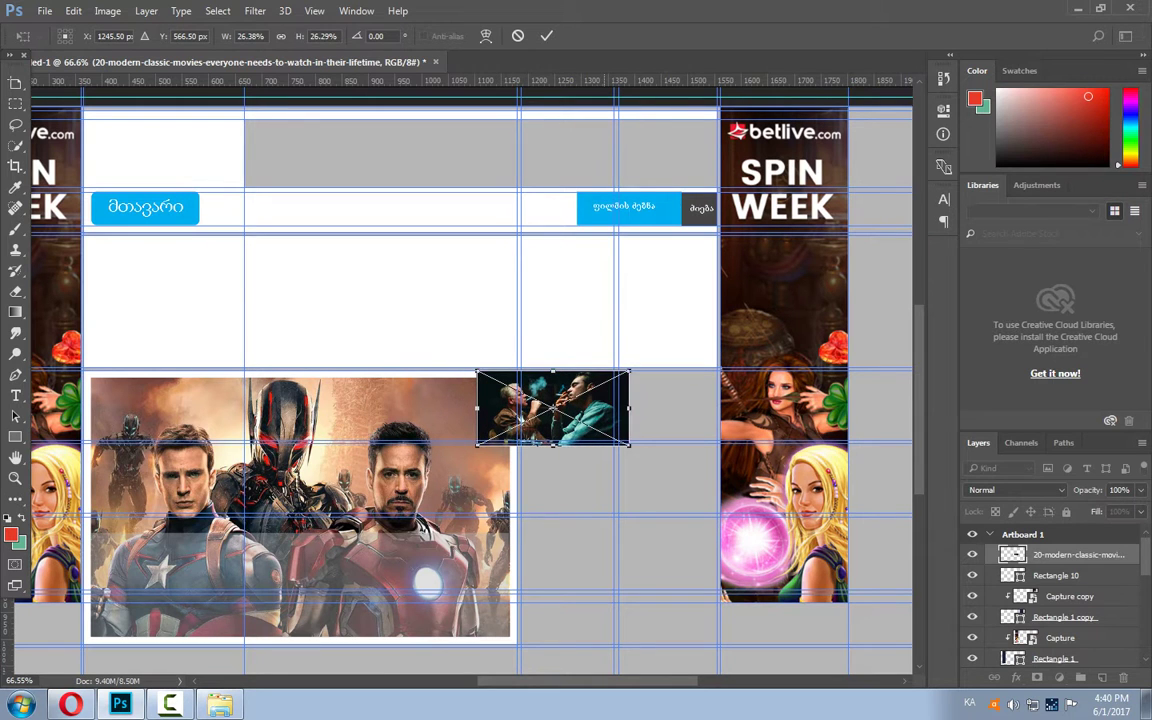
key(Return)
key(u)
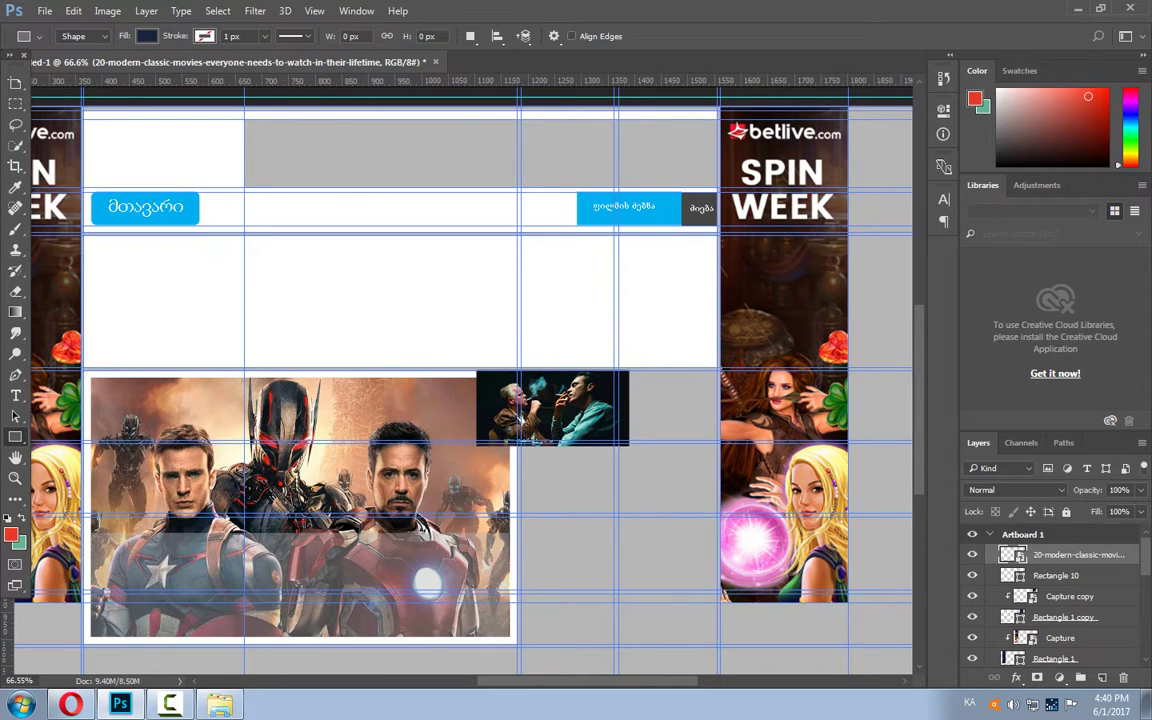
Clip the classic-movies photo into Rectangle 10 as a clipping mask.
right_click(1078, 555)
key(Escape)
right_click(1075, 555)
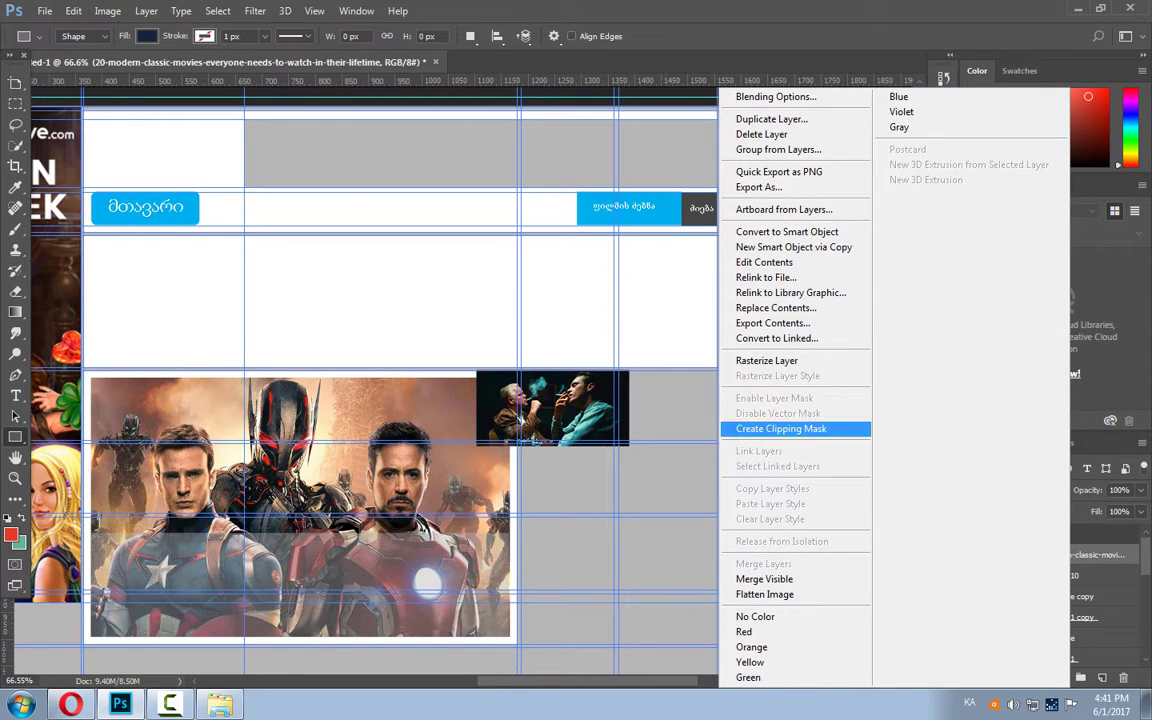
click(780, 428)
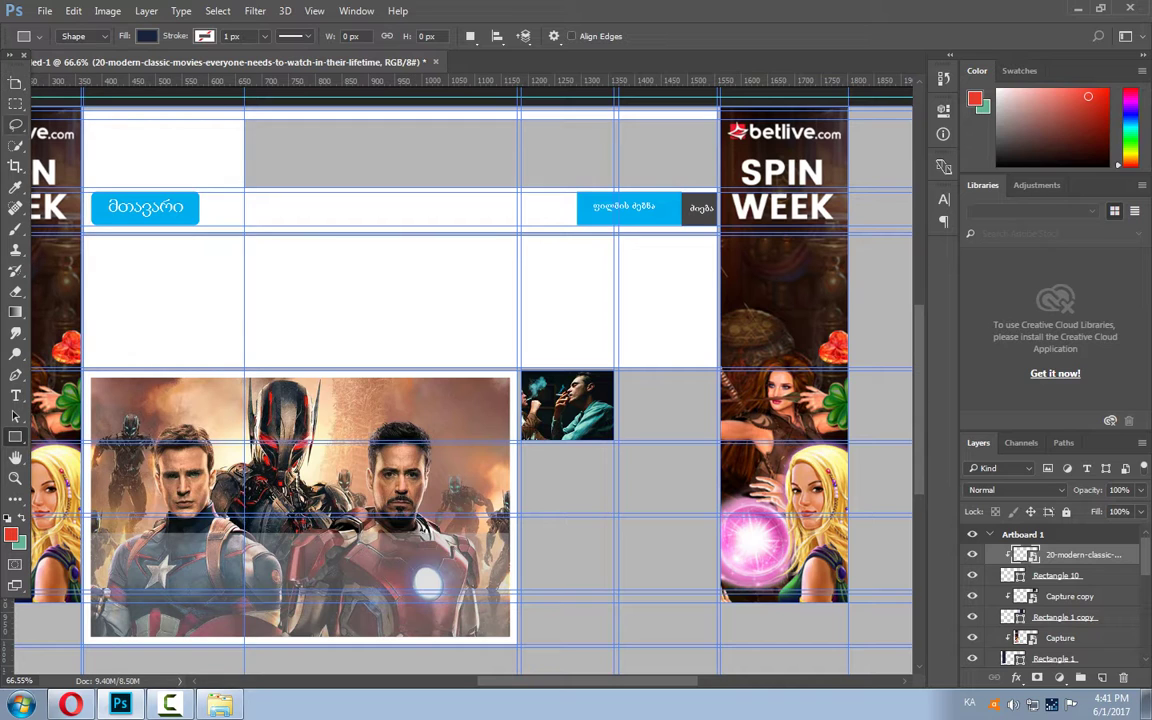
Shift the photo within its frame and draw a 185×132 px navy Rectangle 11 beside it.
key(v)
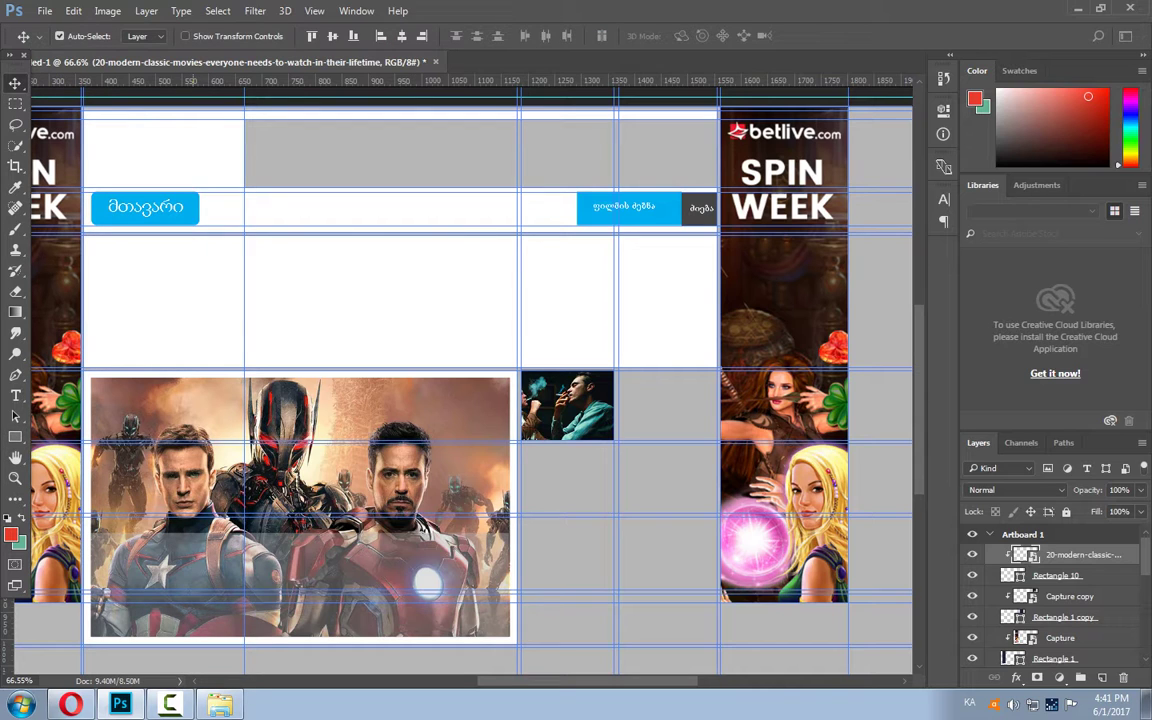
drag(545, 400, 566, 400)
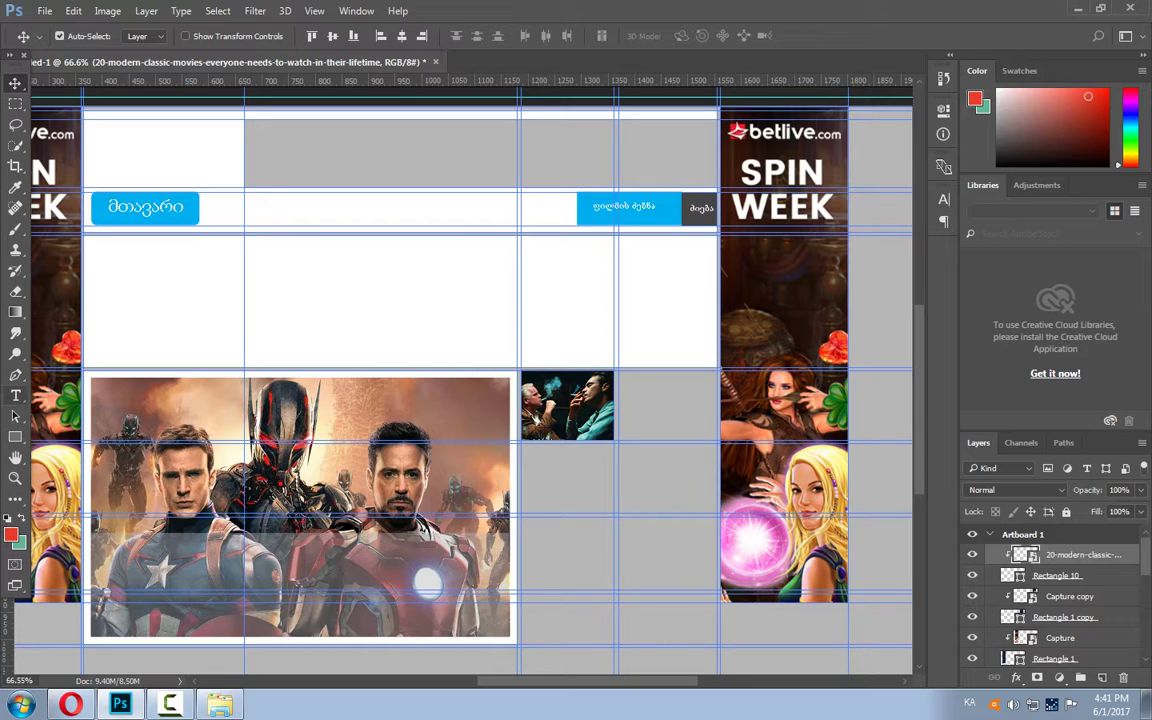
click(15, 437)
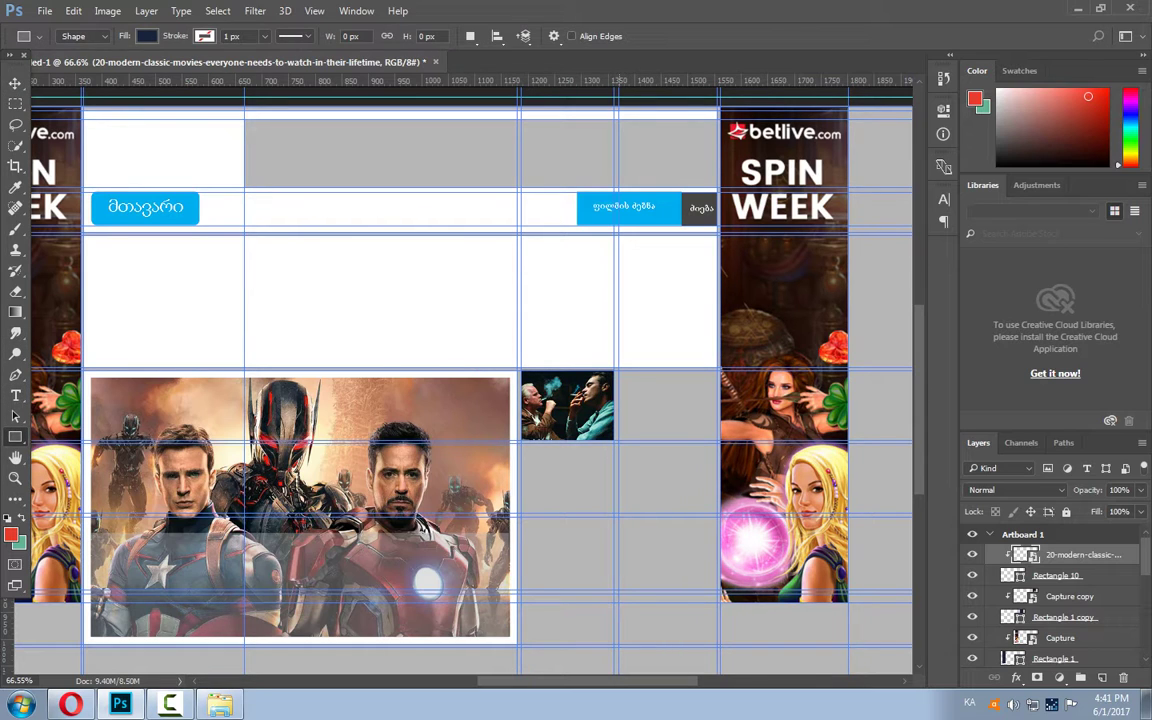
mouse_move(597, 318)
mouse_down()
mouse_move(720, 405)
mouse_move(718, 440)
mouse_up()
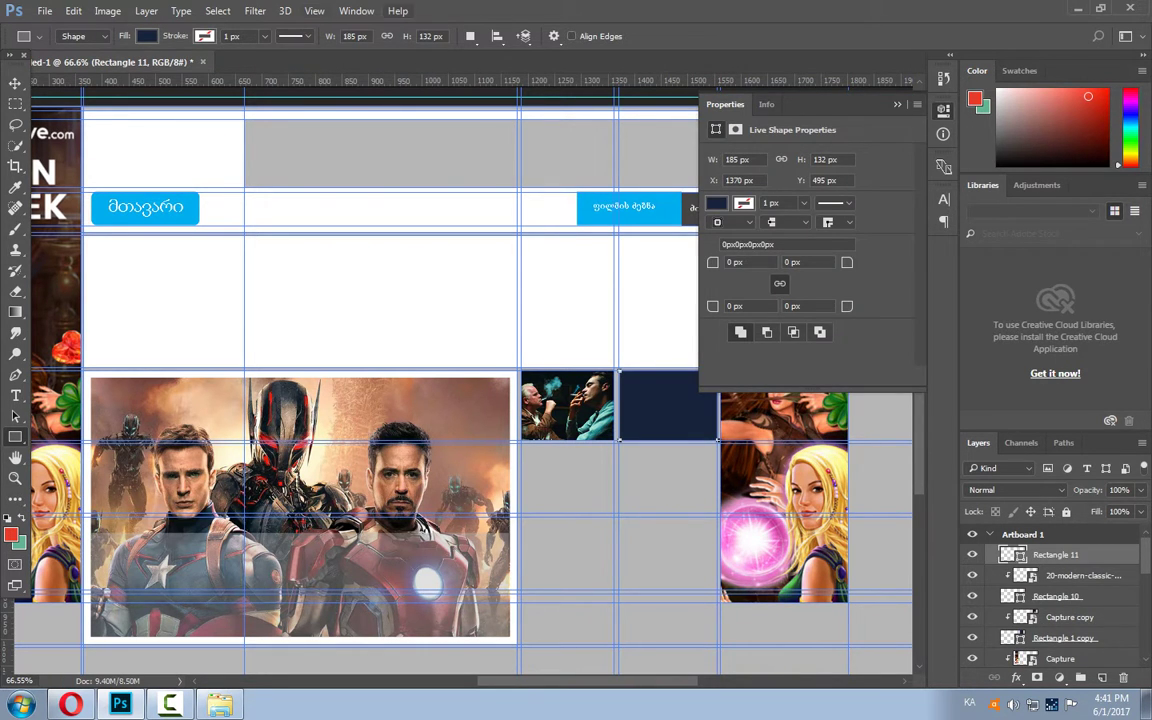
Bring Silence_375x313 in from the photo folder and scale it down to the cell size.
mouse_move(600, 10)
mouse_down()
mouse_move(650, 167)
mouse_move(634, 147)
mouse_up()
click(271, 372)
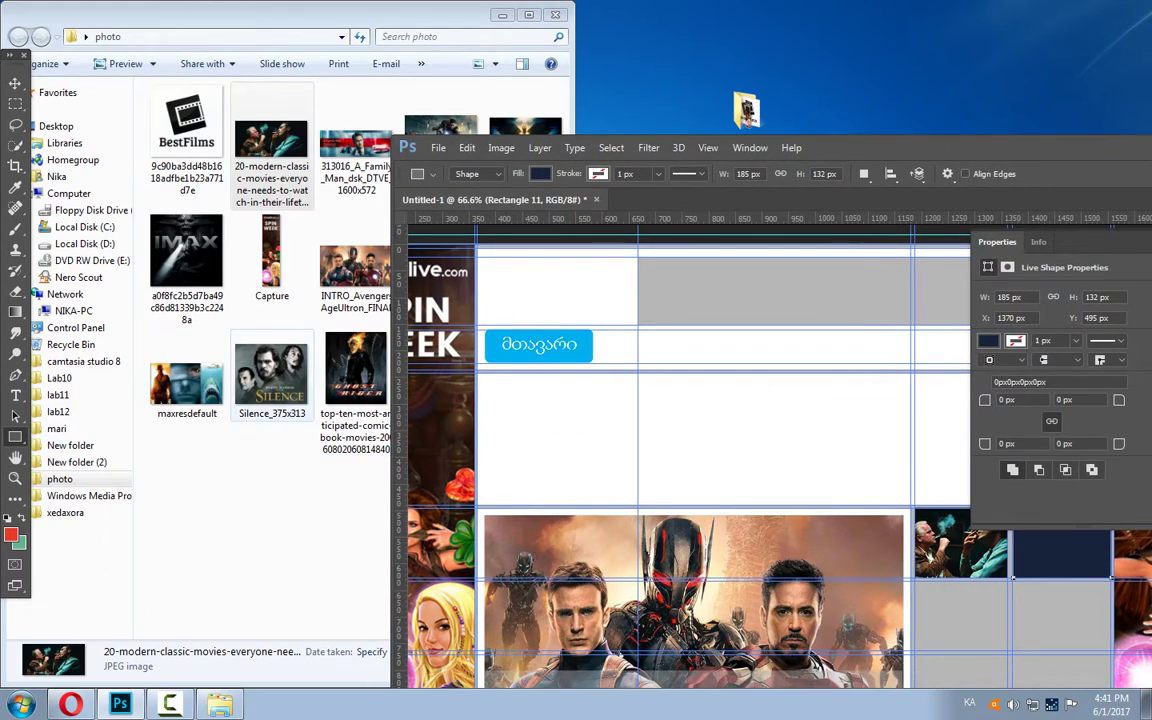
drag(271, 372, 779, 425)
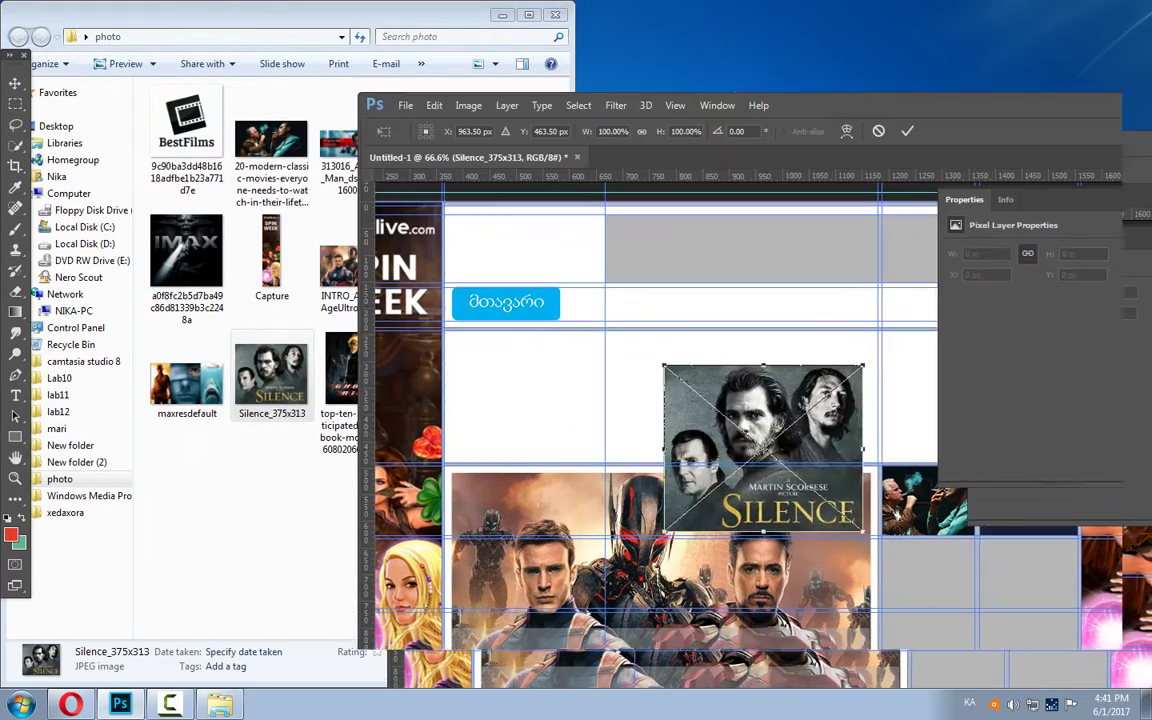
drag(600, 5, 600, 2)
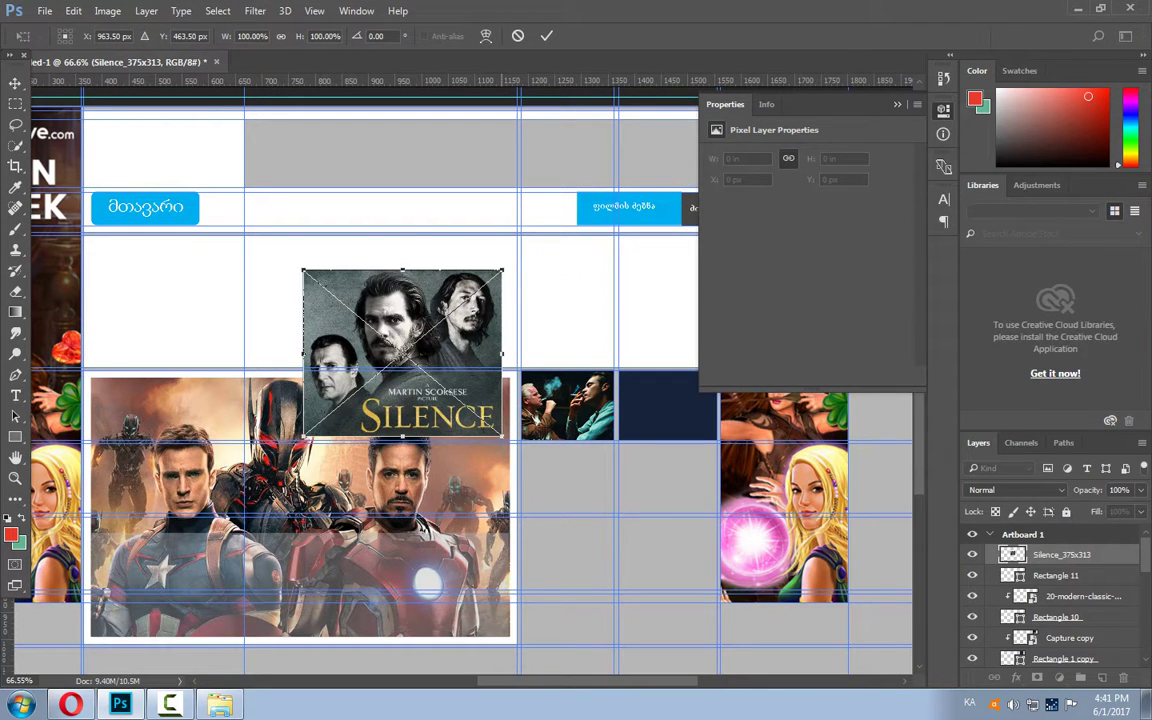
mouse_move(502, 270)
mouse_down()
mouse_move(431, 331)
mouse_move(613, 393)
mouse_move(699, 403)
mouse_up()
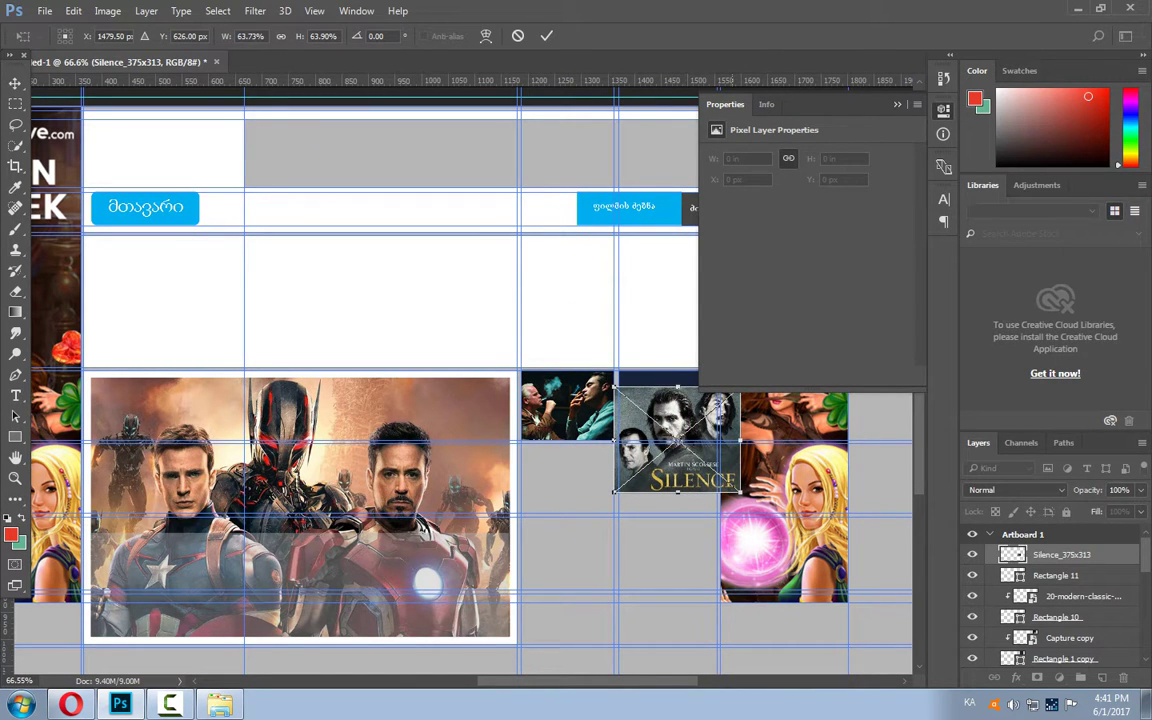
drag(741, 493, 721, 477)
key(Return)
Clip the Silence image into Rectangle 11 and reposition it within the cell.
key(u)
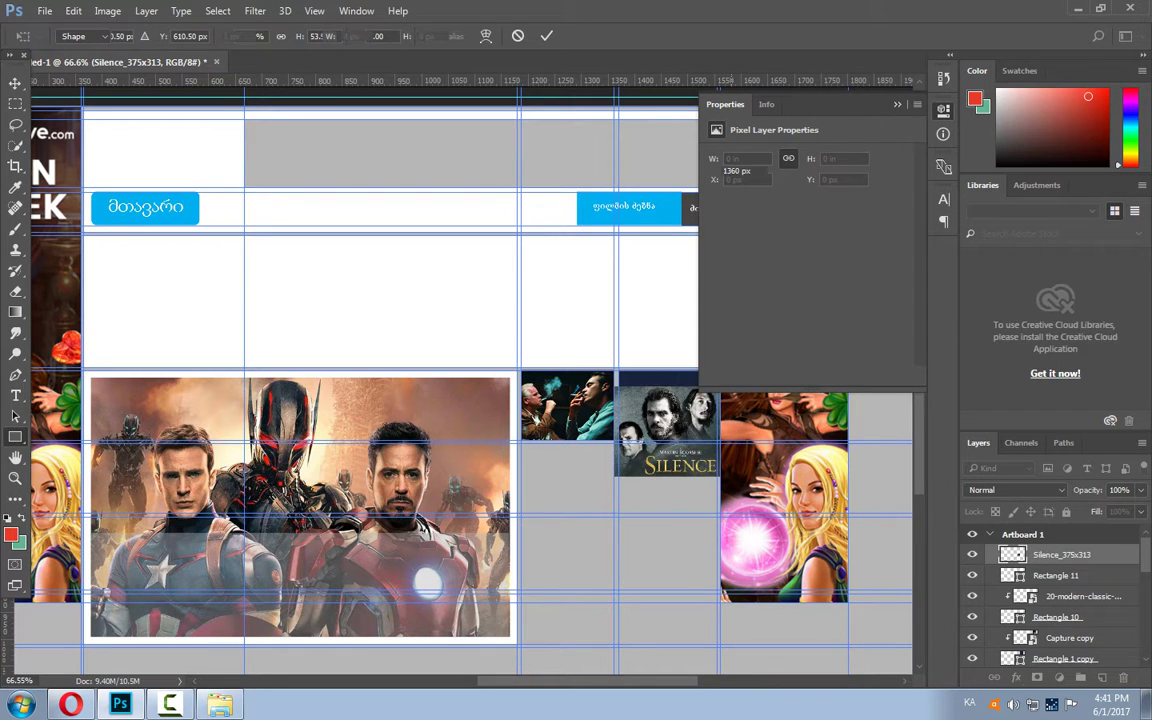
right_click(1060, 554)
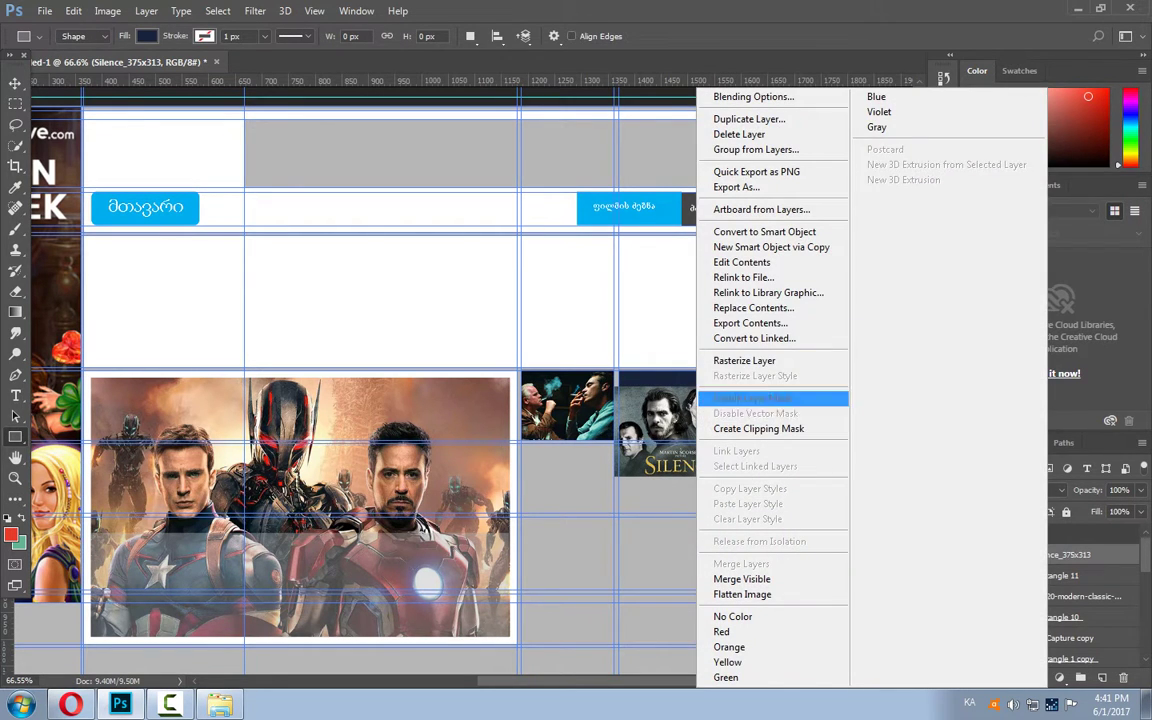
click(758, 428)
key(v)
drag(695, 351, 697, 372)
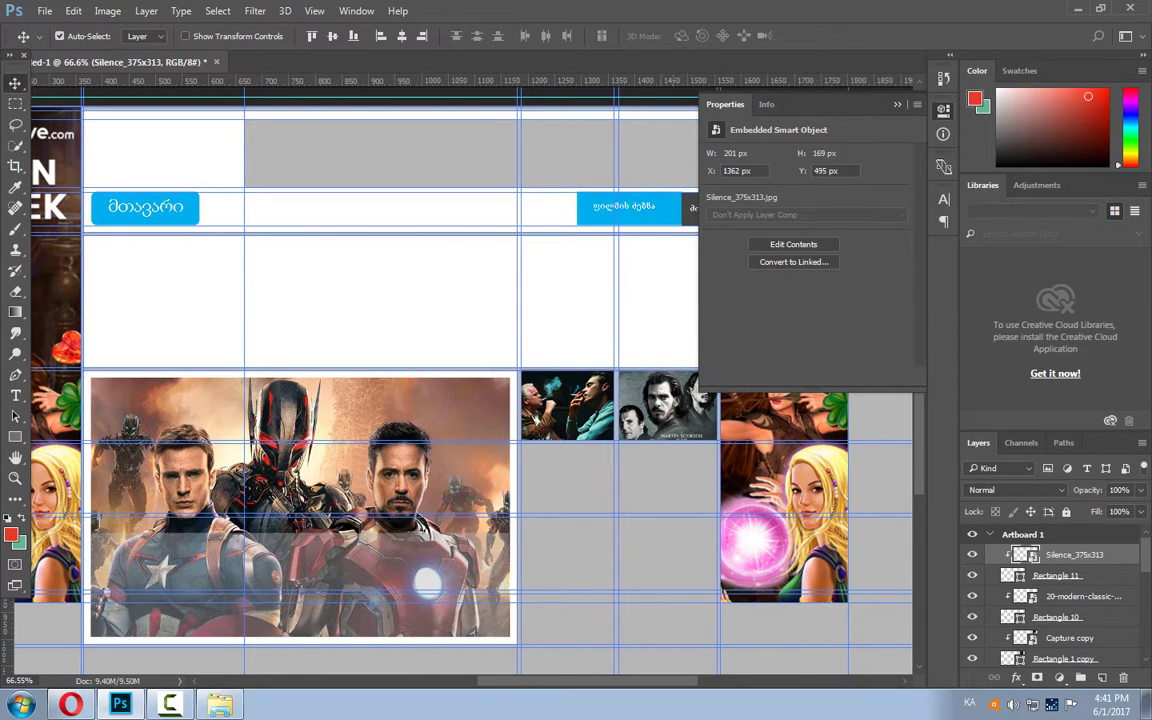
click(809, 95)
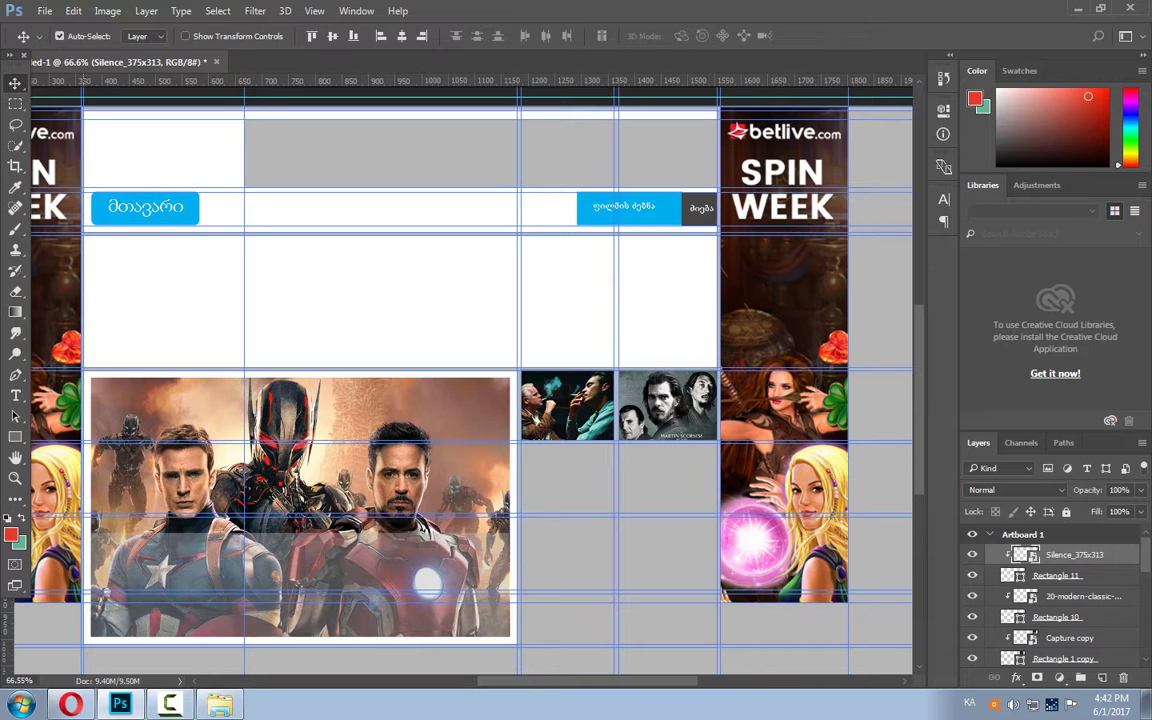
click(15, 437)
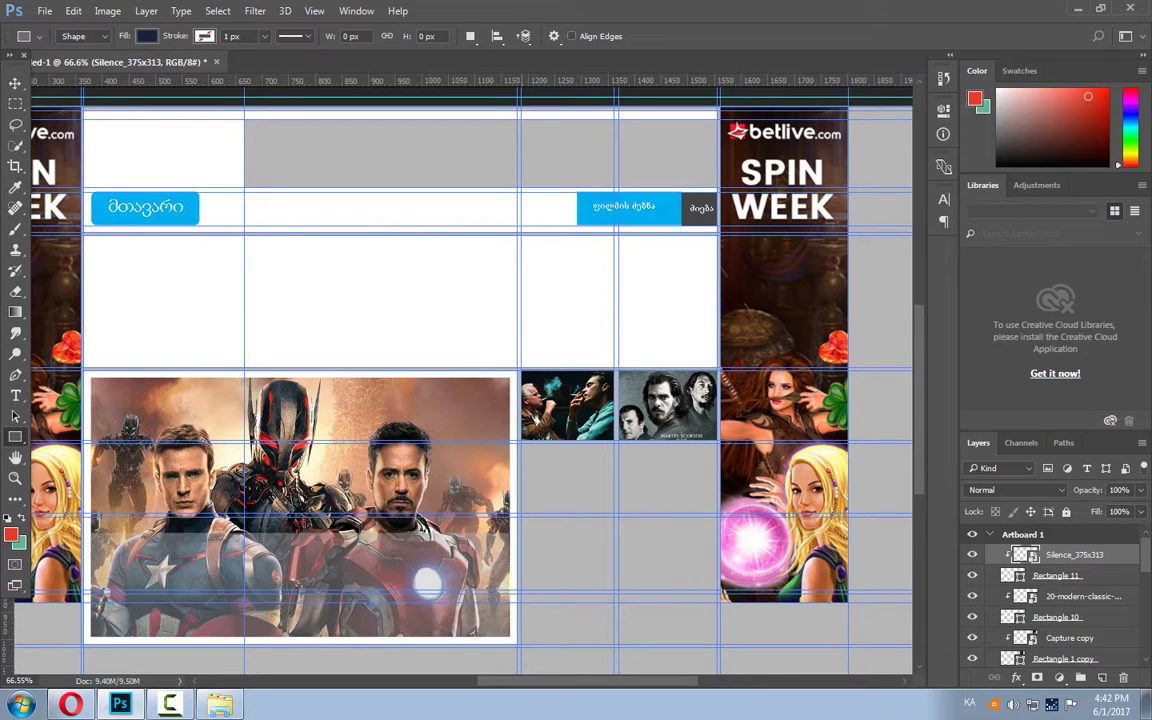
Draw Rectangle 12 below the first thumbnail, then place and discard a mis-sized maxresdefault image.
drag(520, 442, 614, 514)
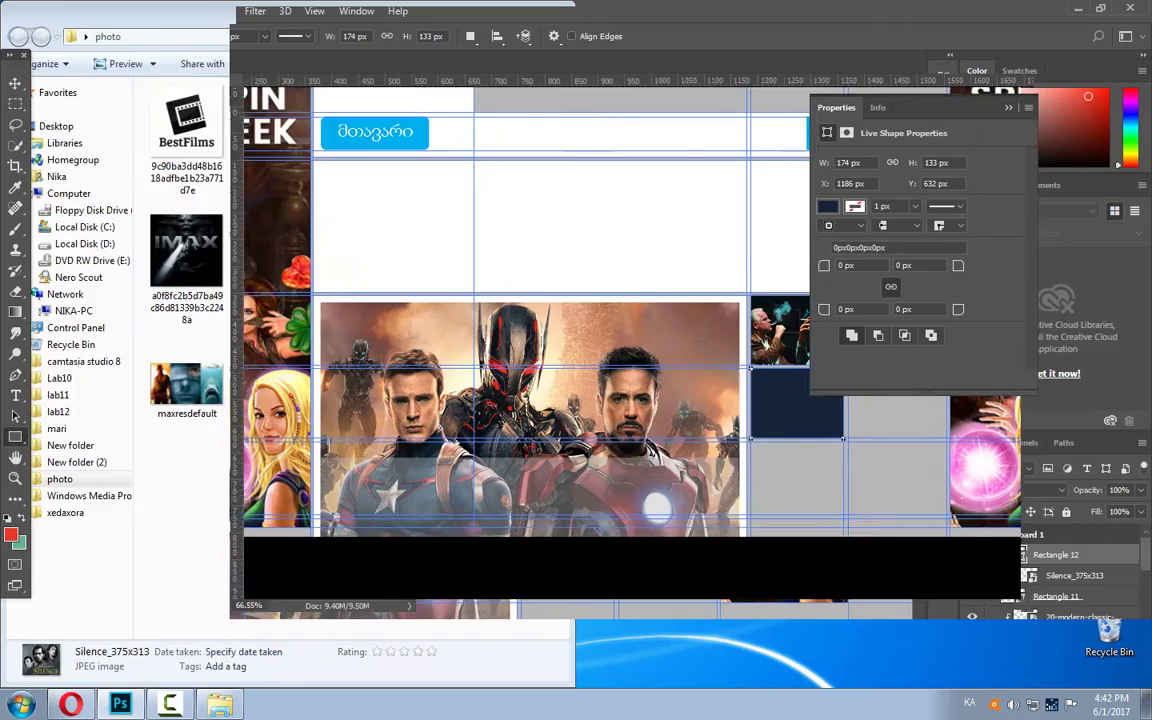
drag(560, 10, 942, 87)
click(186, 380)
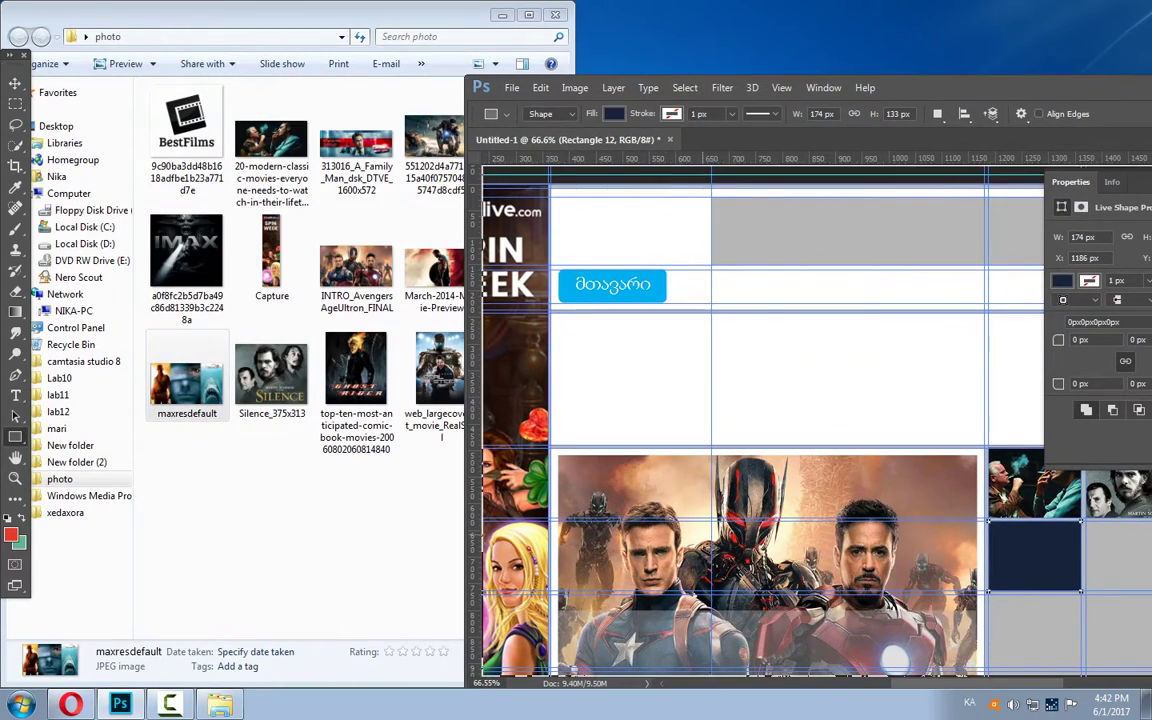
drag(186, 380, 790, 390)
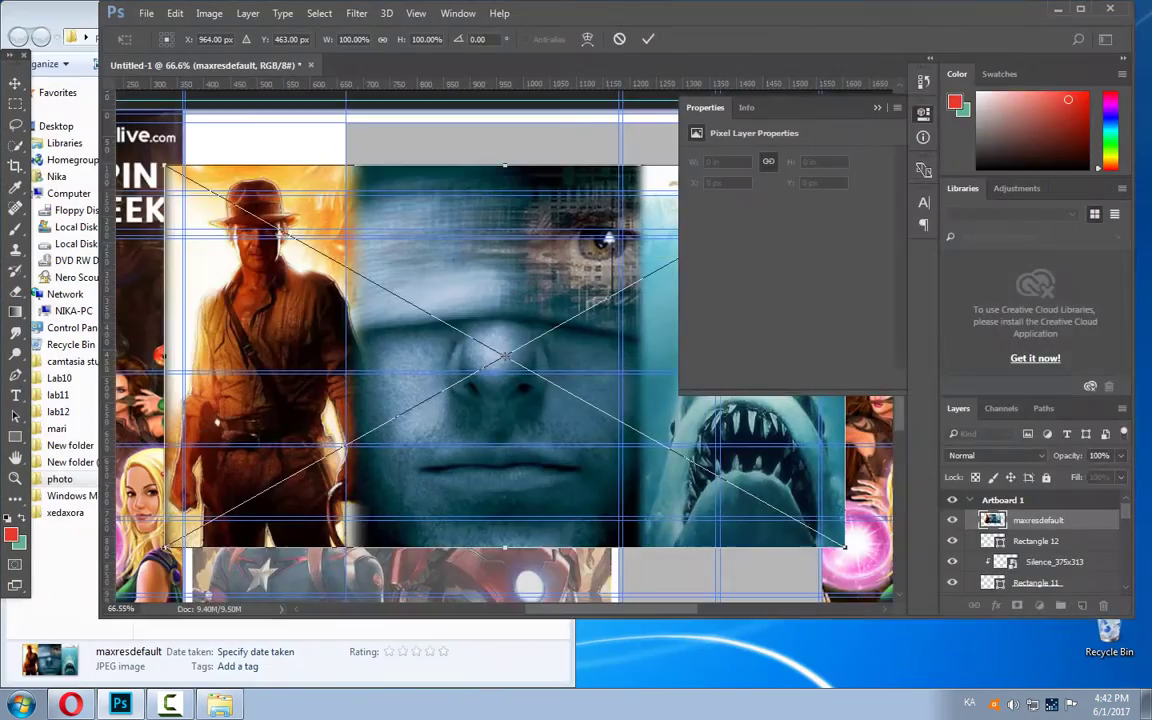
key(super+Up)
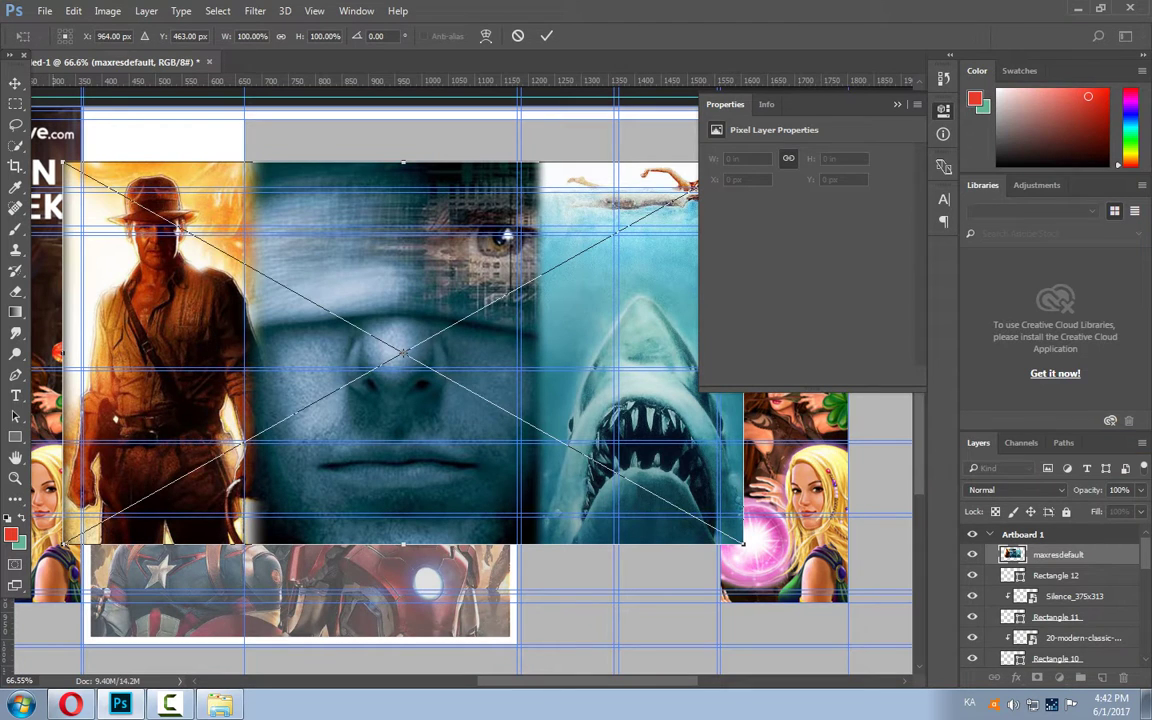
mouse_move(64, 163)
mouse_down()
mouse_move(612, 470)
mouse_move(601, 487)
mouse_up()
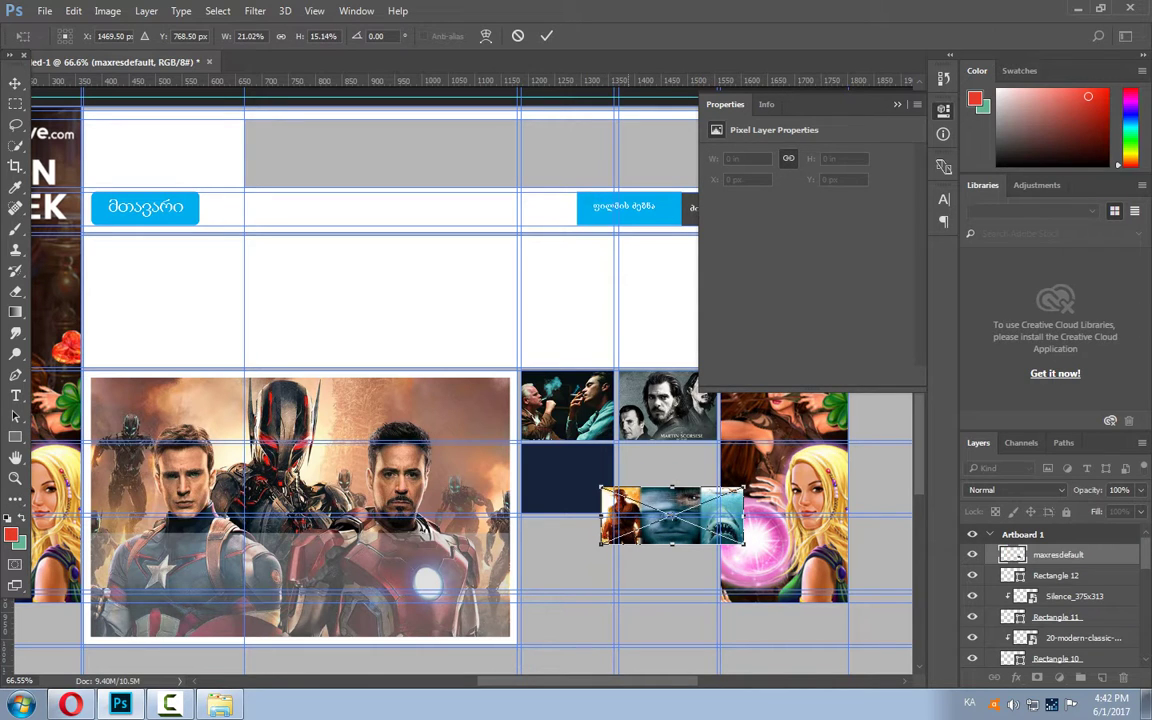
key(Return)
key(Delete)
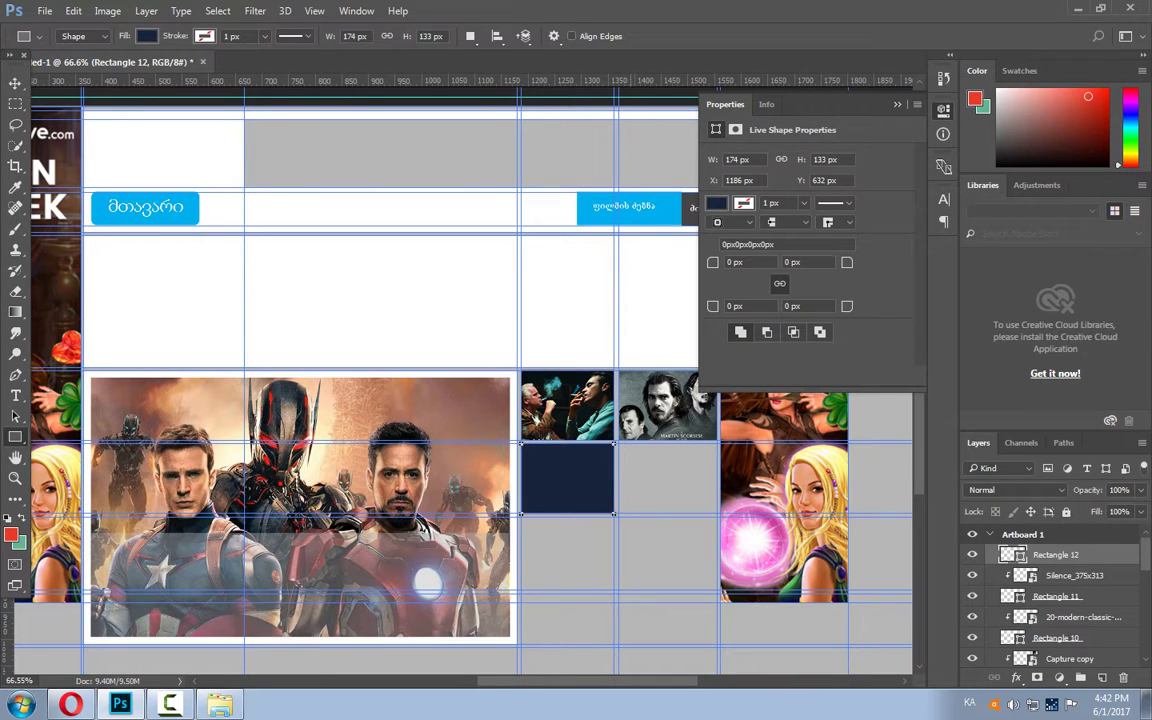
Place maxresdefault again and scale it down to thumbnail size.
key(super+Down)
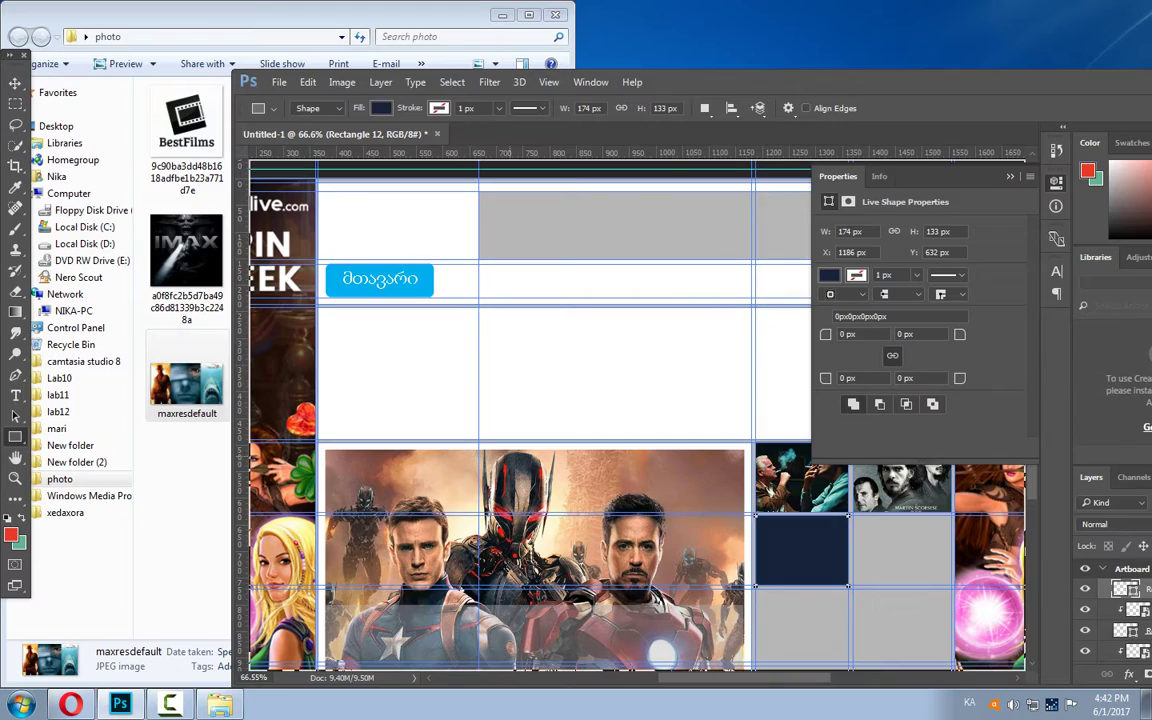
drag(186, 385, 741, 306)
key(super+Up)
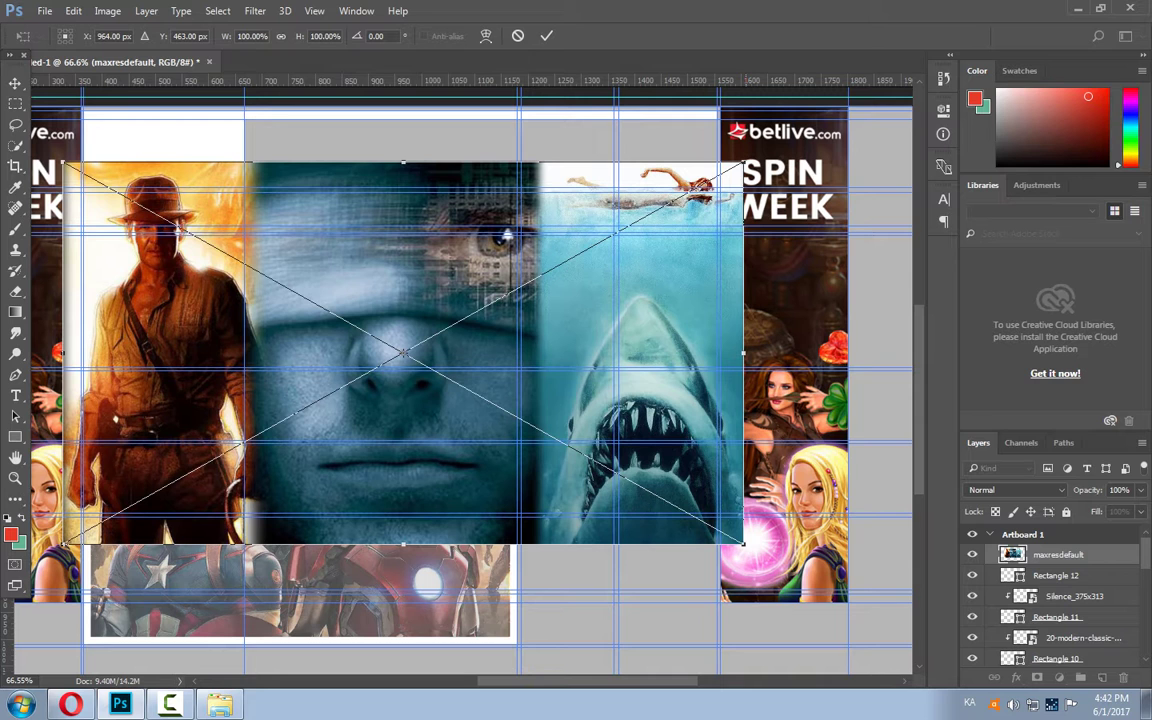
drag(742, 163, 423, 342)
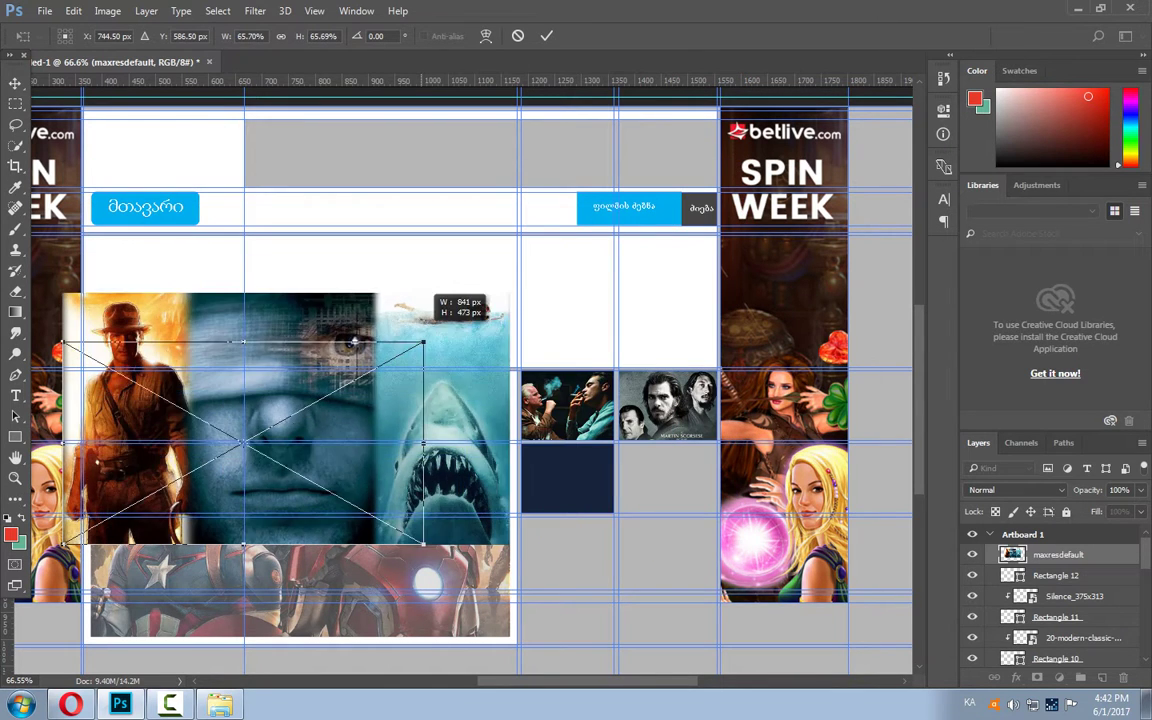
mouse_move(326, 345)
mouse_down()
mouse_move(200, 470)
mouse_move(603, 445)
mouse_up()
key(Return)
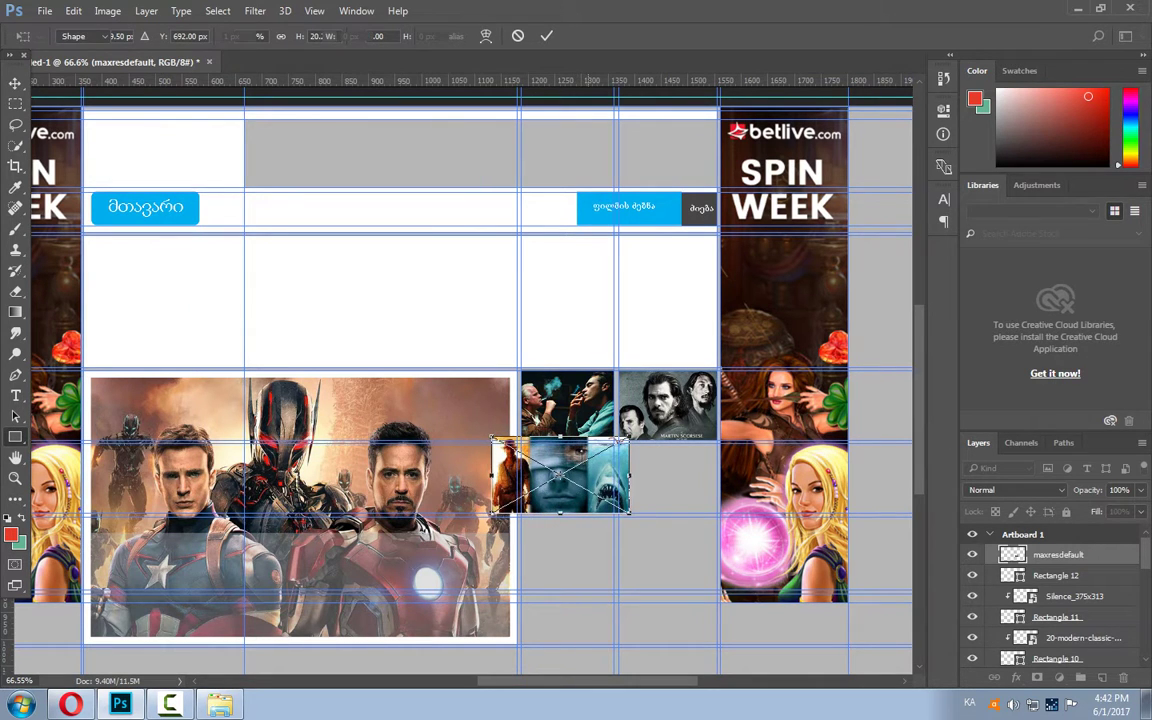
Clip the montage into Rectangle 12 so Indiana Jones shows, then draw the next cell's rectangle.
key(u)
right_click(1047, 554)
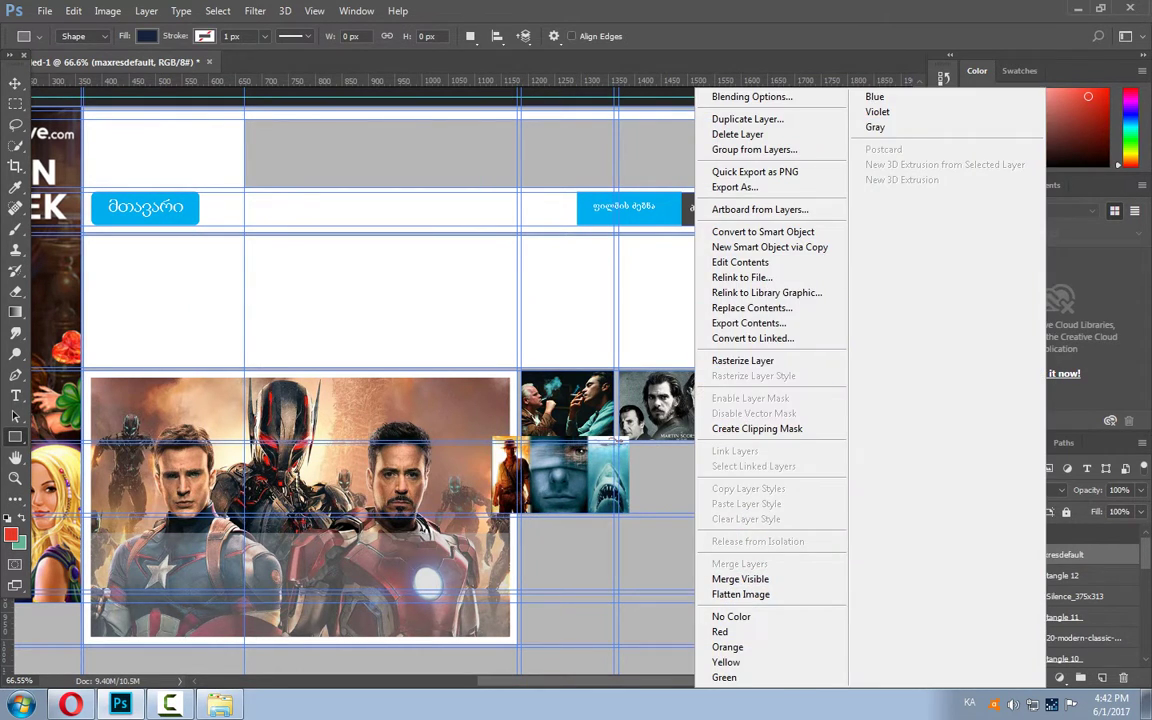
click(757, 428)
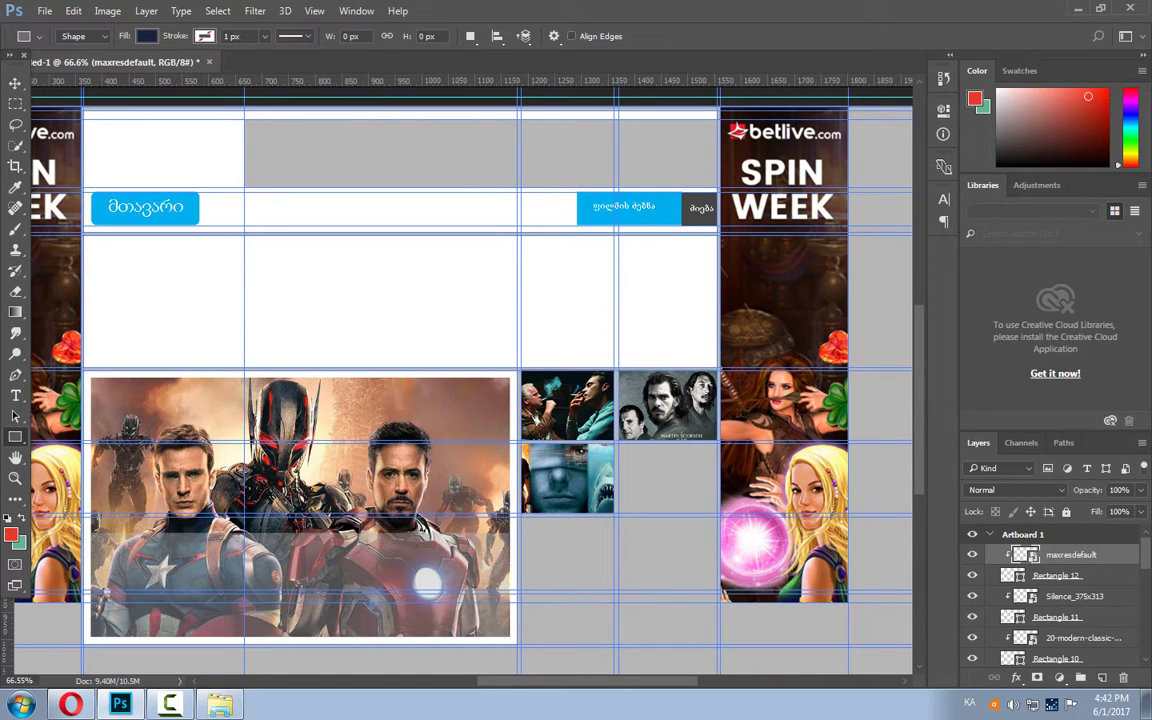
key(v)
drag(567, 436, 606, 447)
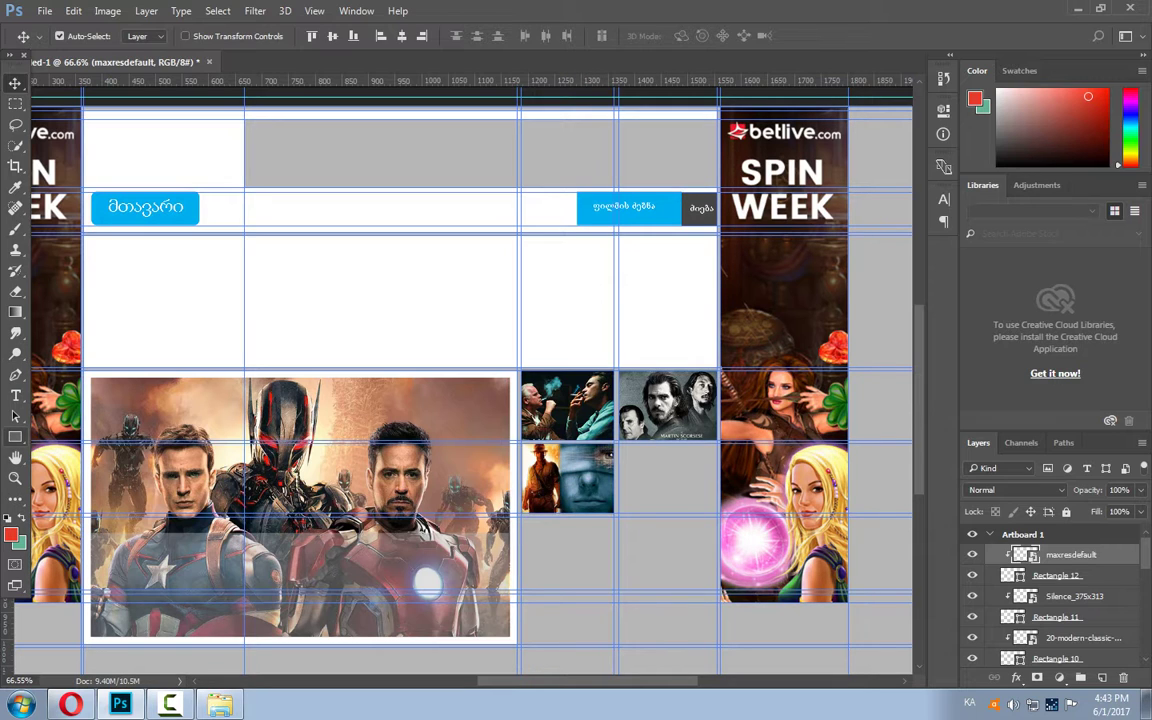
key(u)
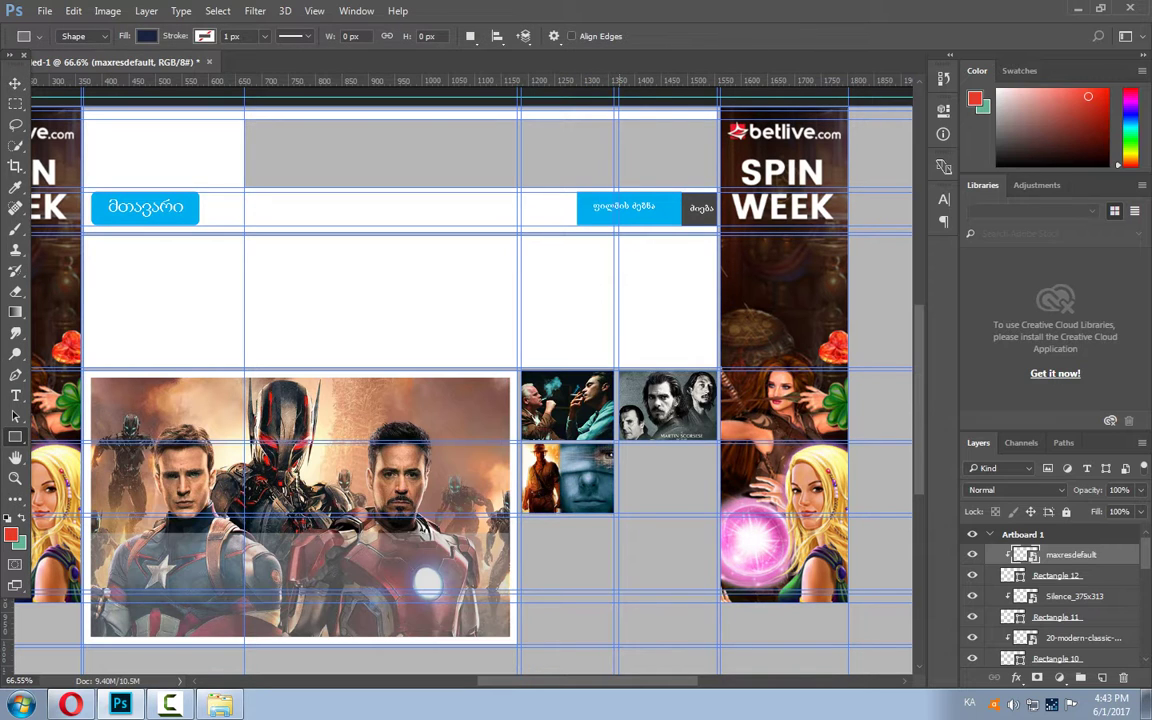
drag(577, 380, 700, 455)
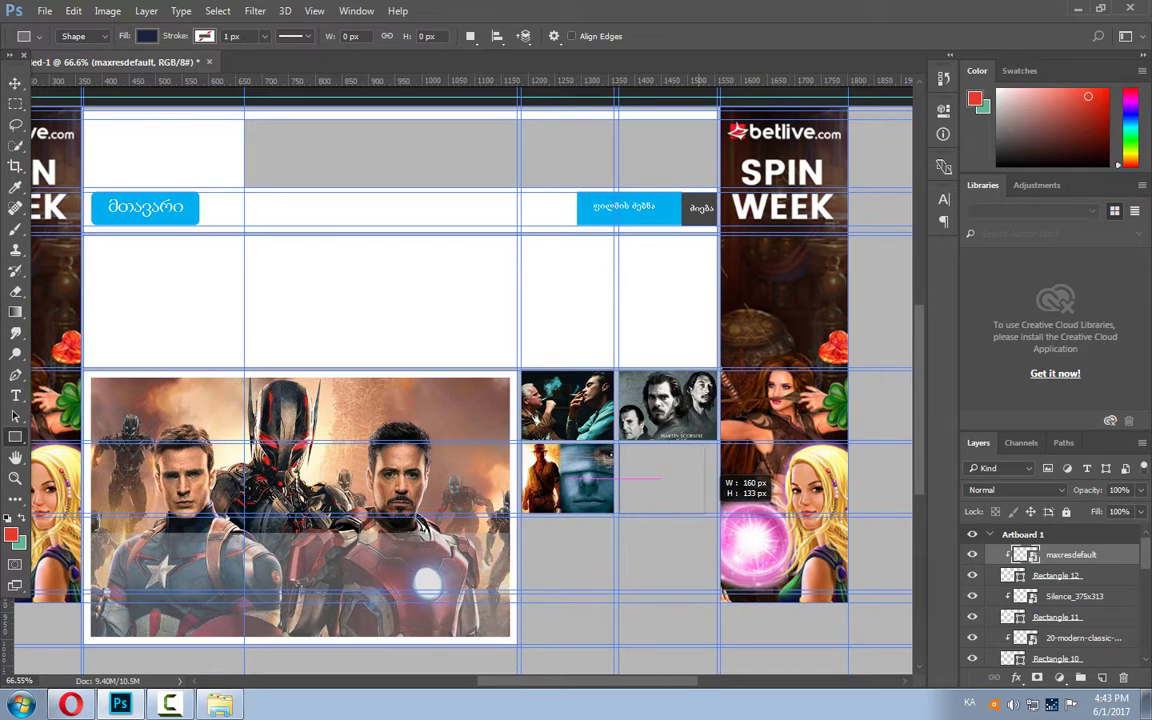
Finish the dark Rectangle 13 and bring in the Ghost Rider comic-book-movies image.
drag(718, 512, 718, 513)
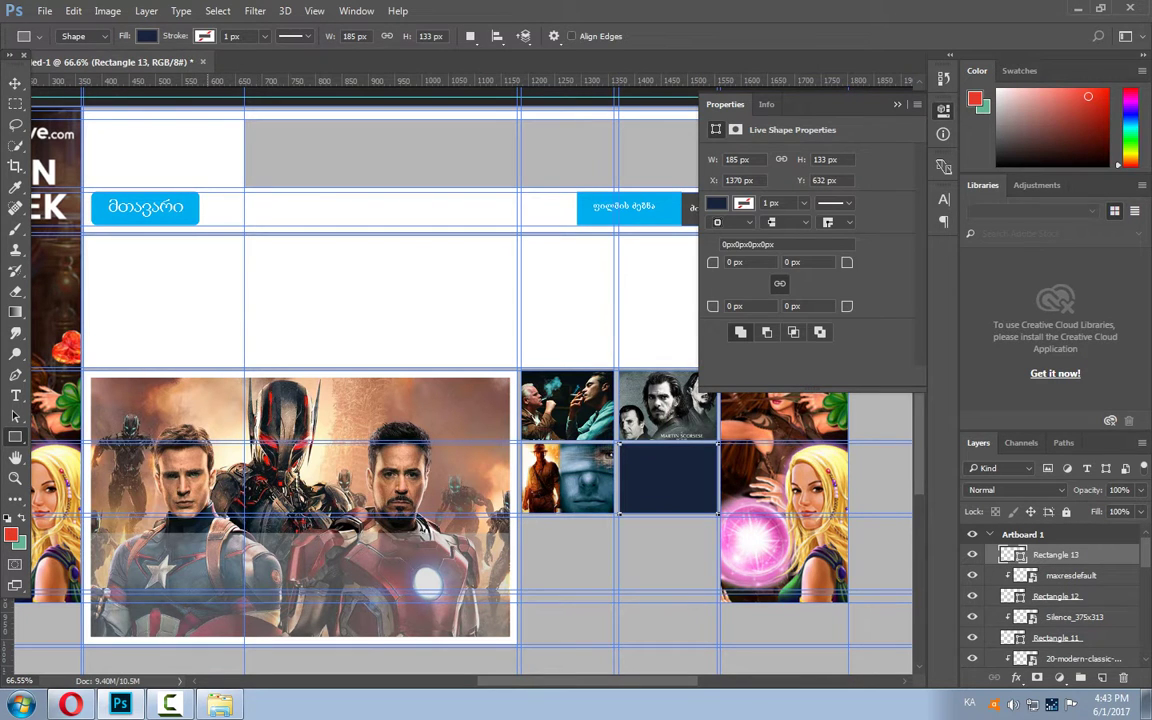
mouse_move(500, 10)
mouse_down()
mouse_move(800, 124)
mouse_move(804, 115)
mouse_up()
click(343, 390)
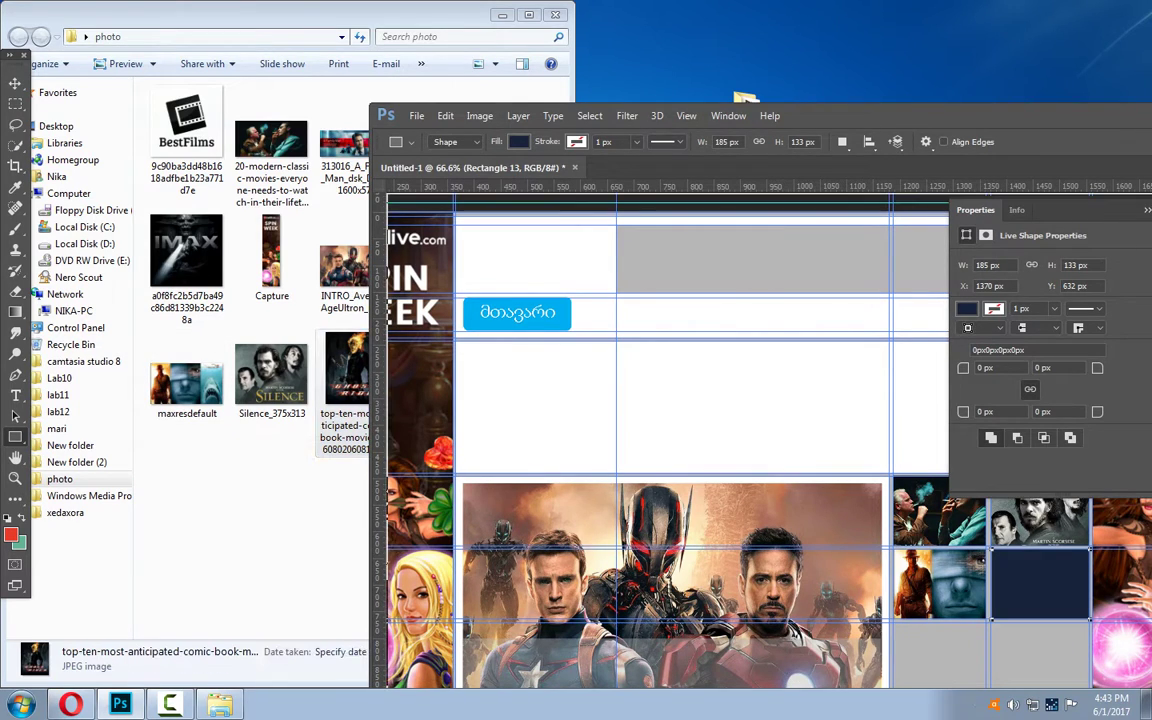
drag(343, 390, 697, 413)
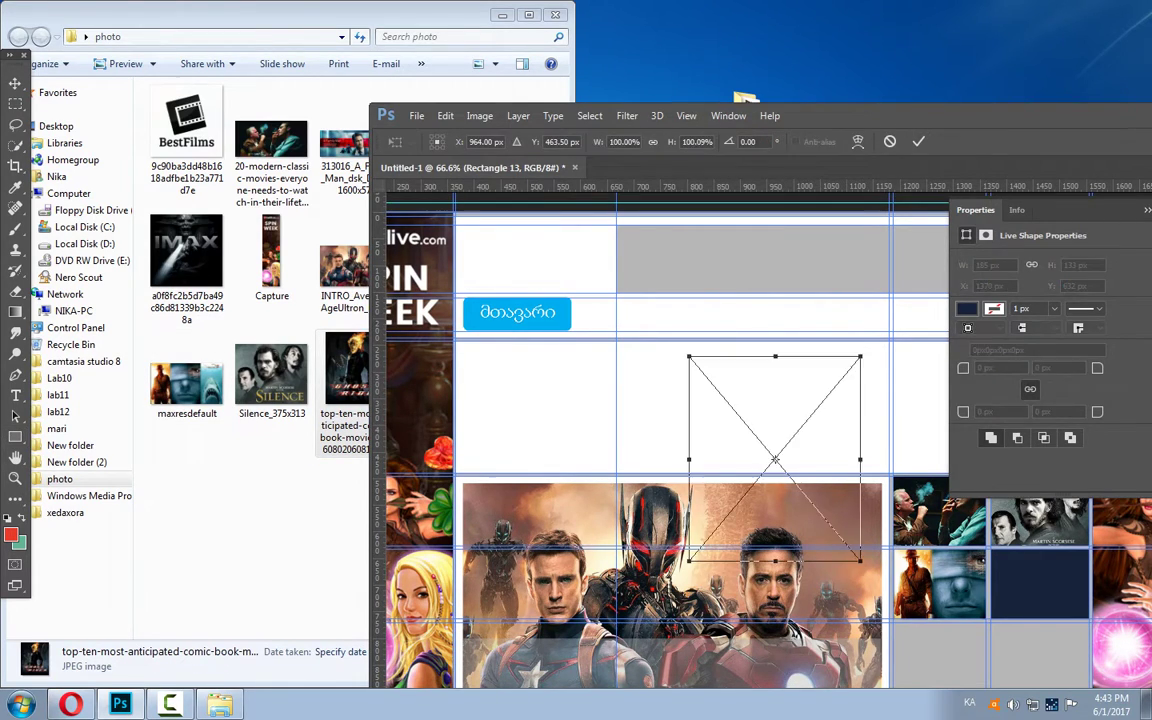
drag(850, 115, 662, 12)
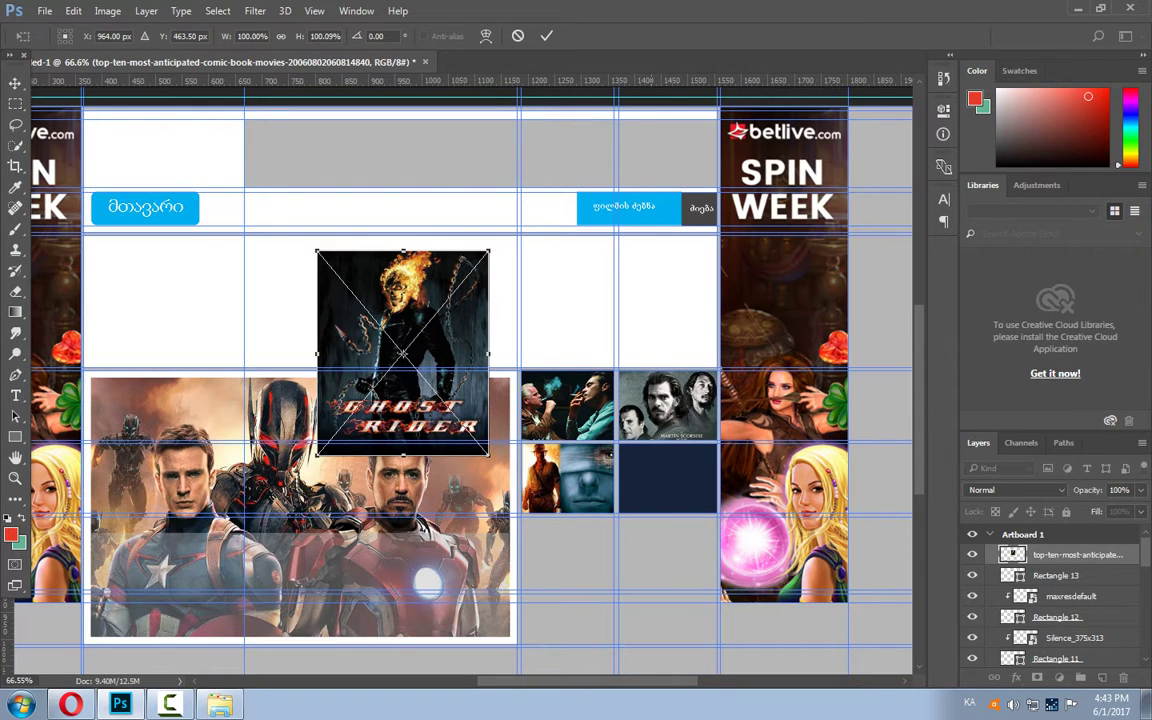
Move and scale the Ghost Rider image over the empty dark tile and commit.
mouse_move(407, 265)
mouse_down()
mouse_move(611, 381)
mouse_move(585, 366)
mouse_up()
mouse_move(669, 355)
mouse_down()
mouse_move(616, 417)
mouse_move(622, 410)
mouse_up()
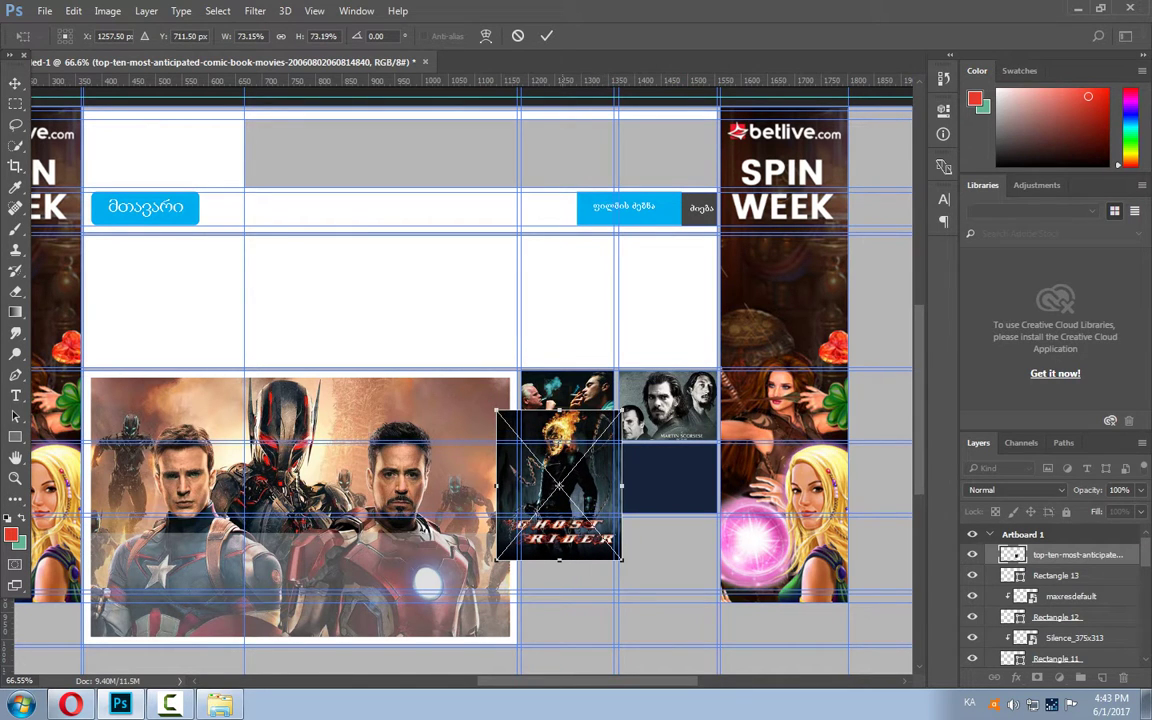
mouse_move(560, 430)
mouse_down()
mouse_move(690, 464)
mouse_move(679, 462)
mouse_up()
drag(741, 592, 719, 570)
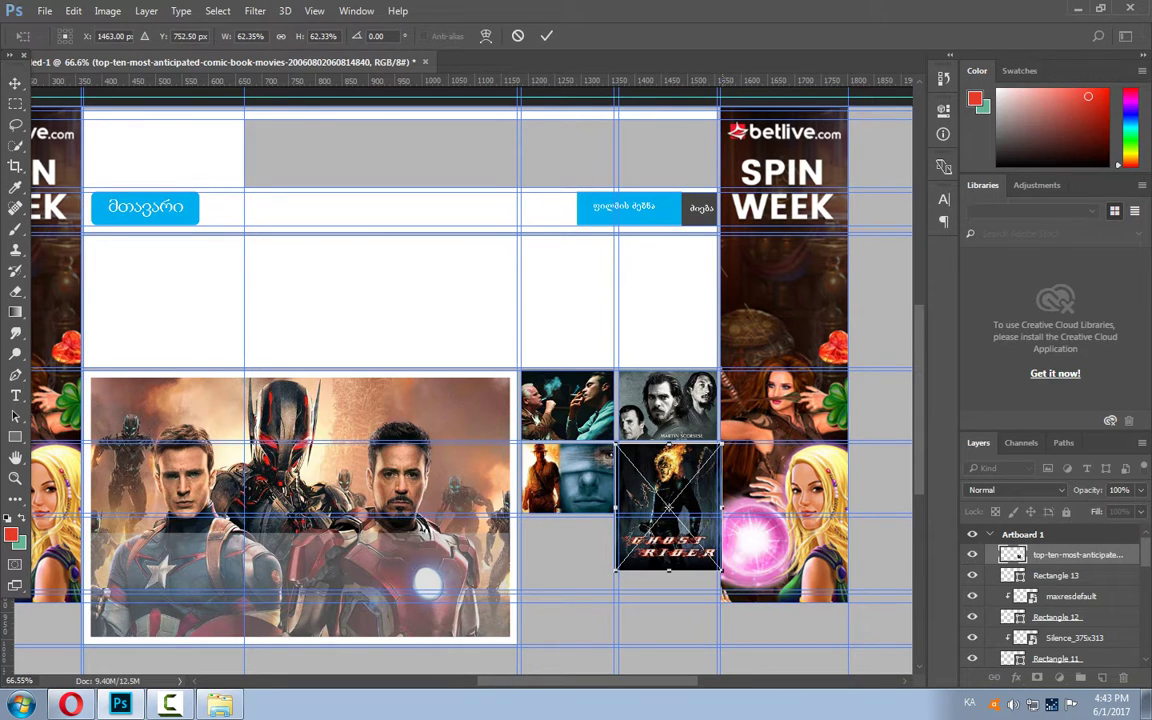
key(Return)
Clip the Ghost Rider image into Rectangle 13.
key(u)
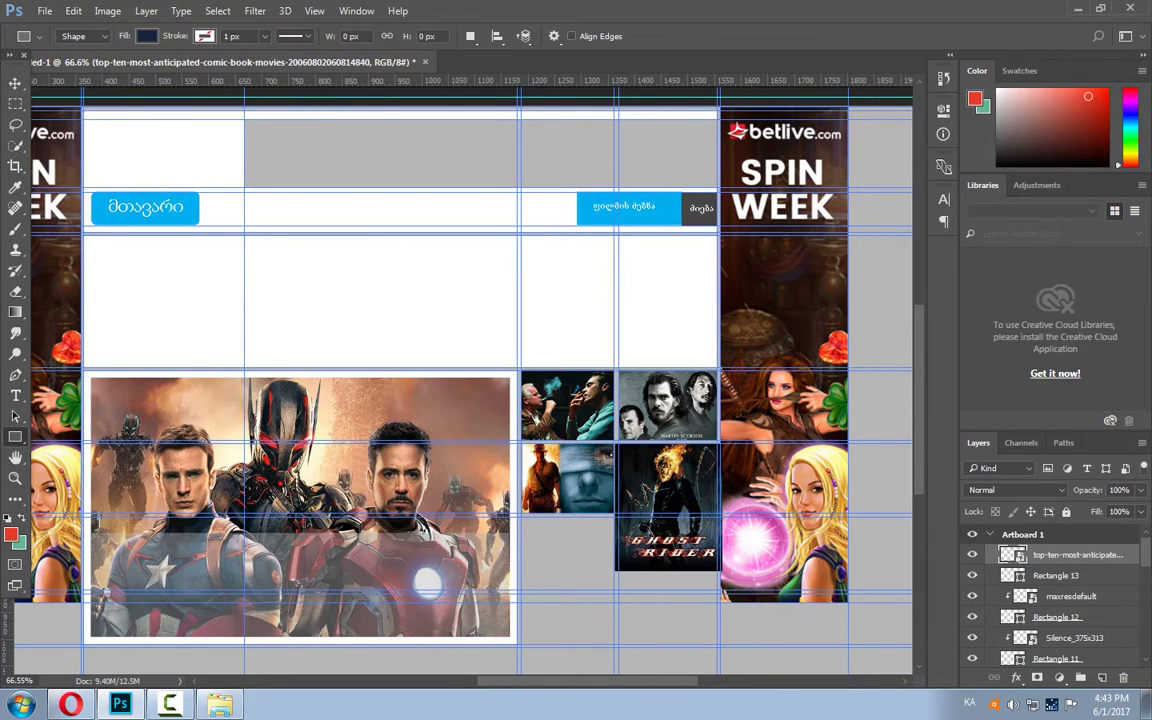
right_click(690, 485)
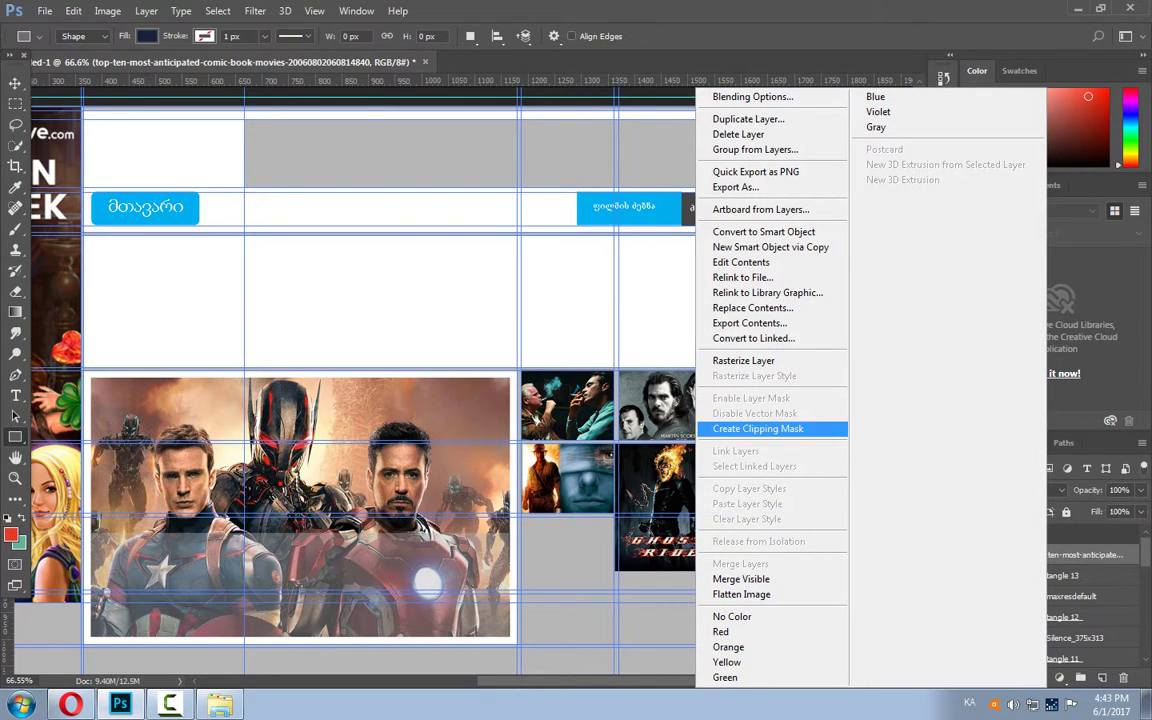
click(745, 430)
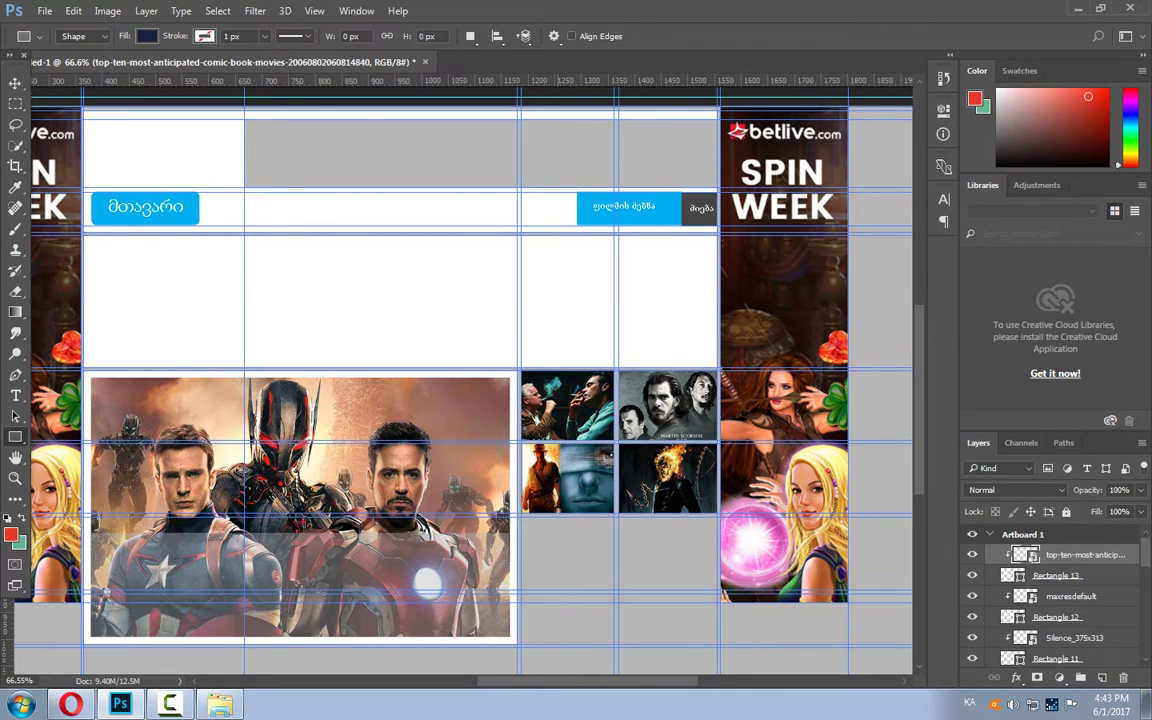
scroll(470, 370, down, 1)
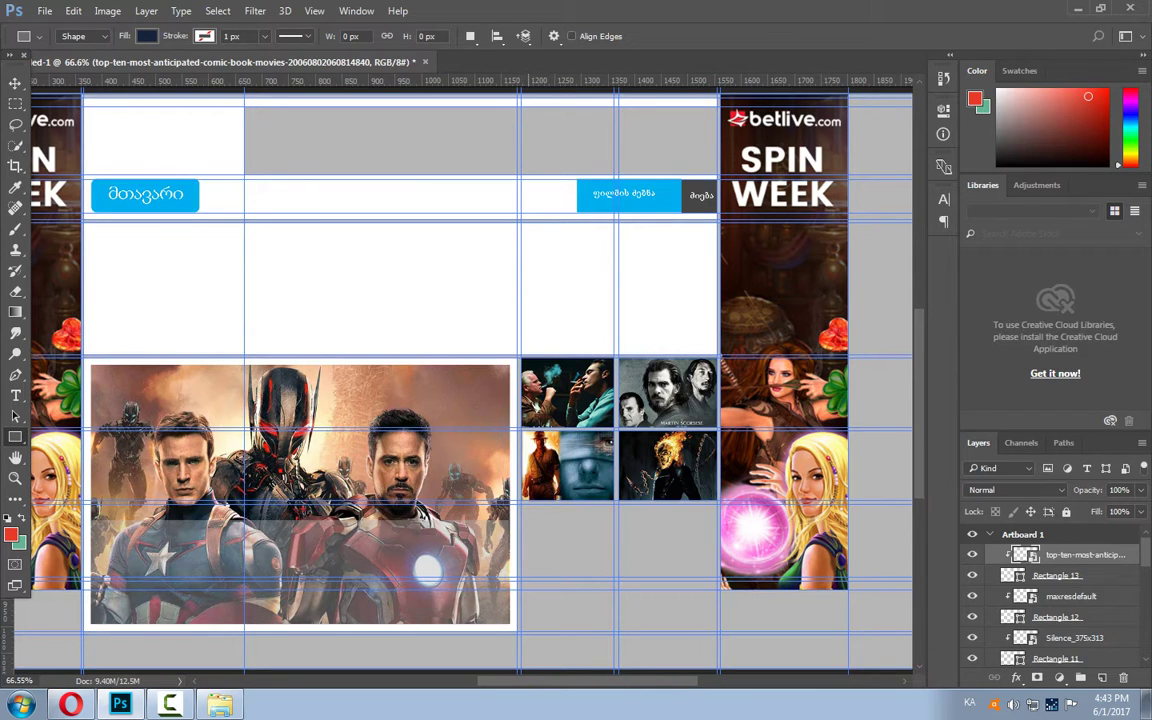
Draw Rectangle 14 below the grid and drag in the March-2014-Movie-Preview image.
mouse_move(522, 505)
mouse_down()
mouse_move(607, 577)
mouse_move(622, 535)
mouse_move(614, 577)
mouse_up()
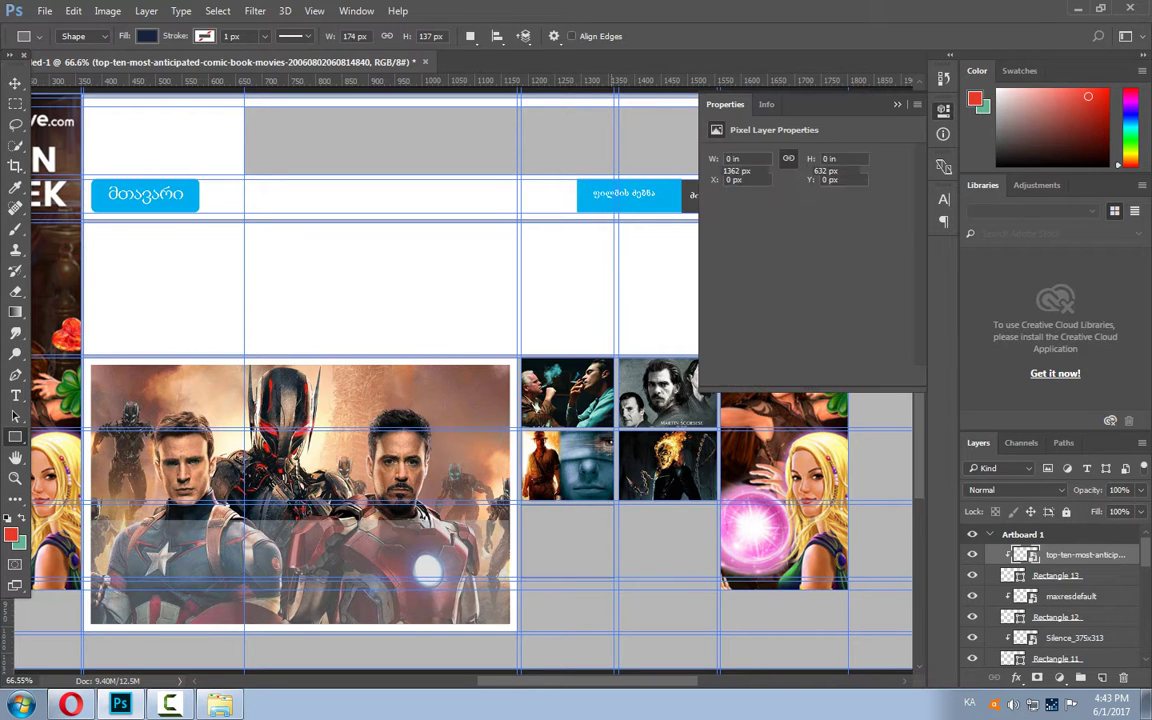
drag(620, 10, 990, 302)
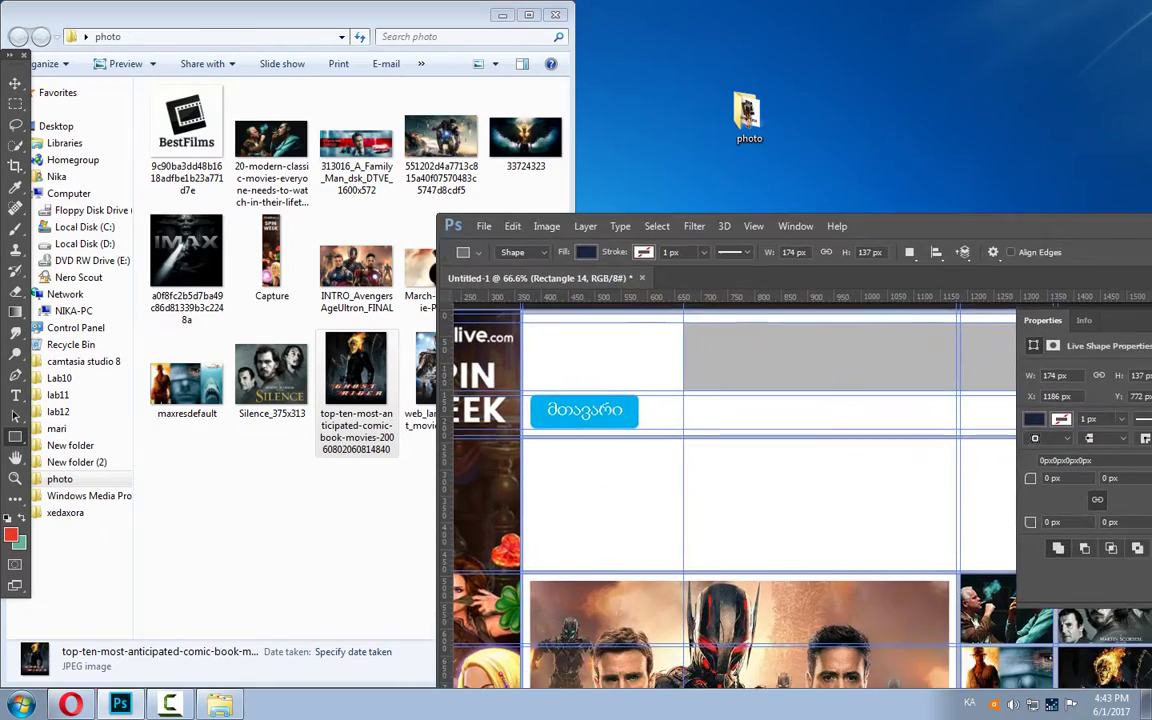
drag(990, 302, 965, 210)
click(428, 265)
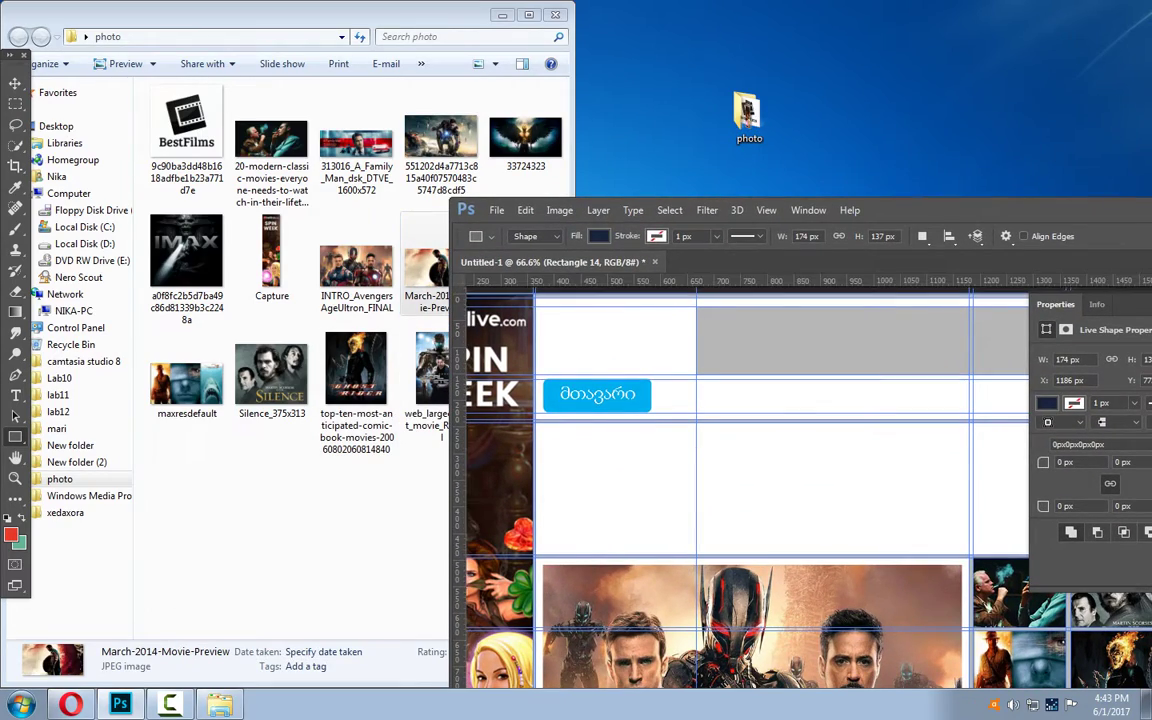
drag(428, 265, 829, 535)
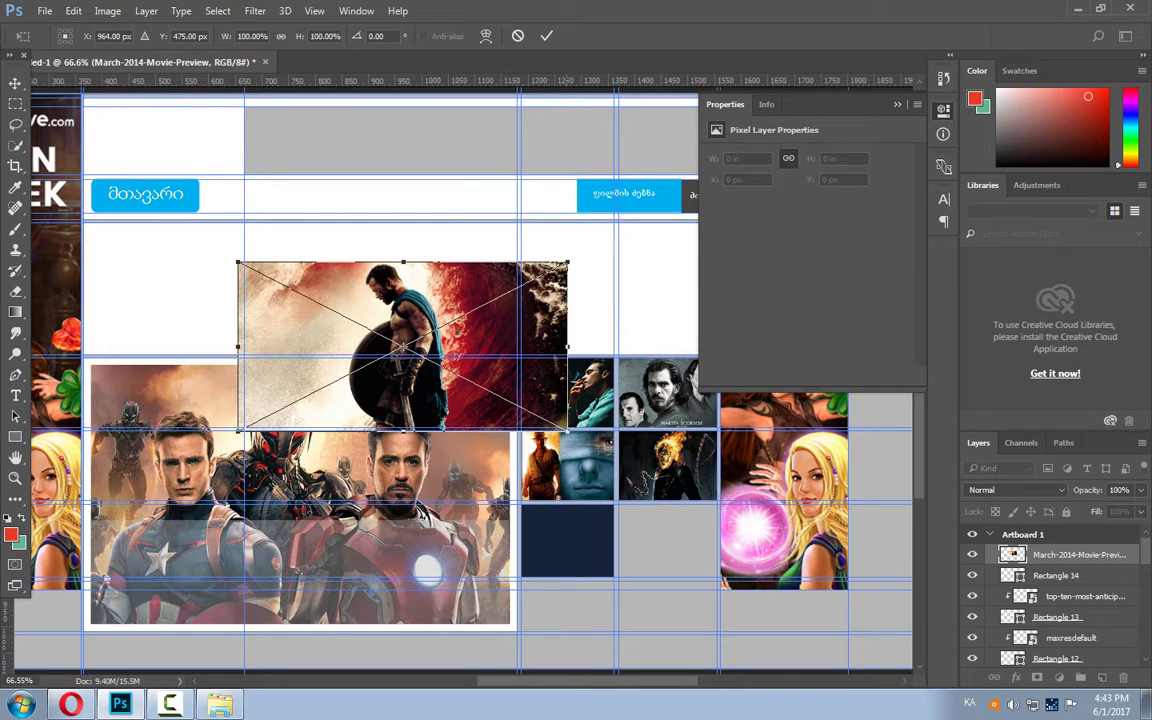
Scale the March-2014 image to about 310×160 px, clip it into Rectangle 14, and nudge it.
drag(568, 264, 403, 350)
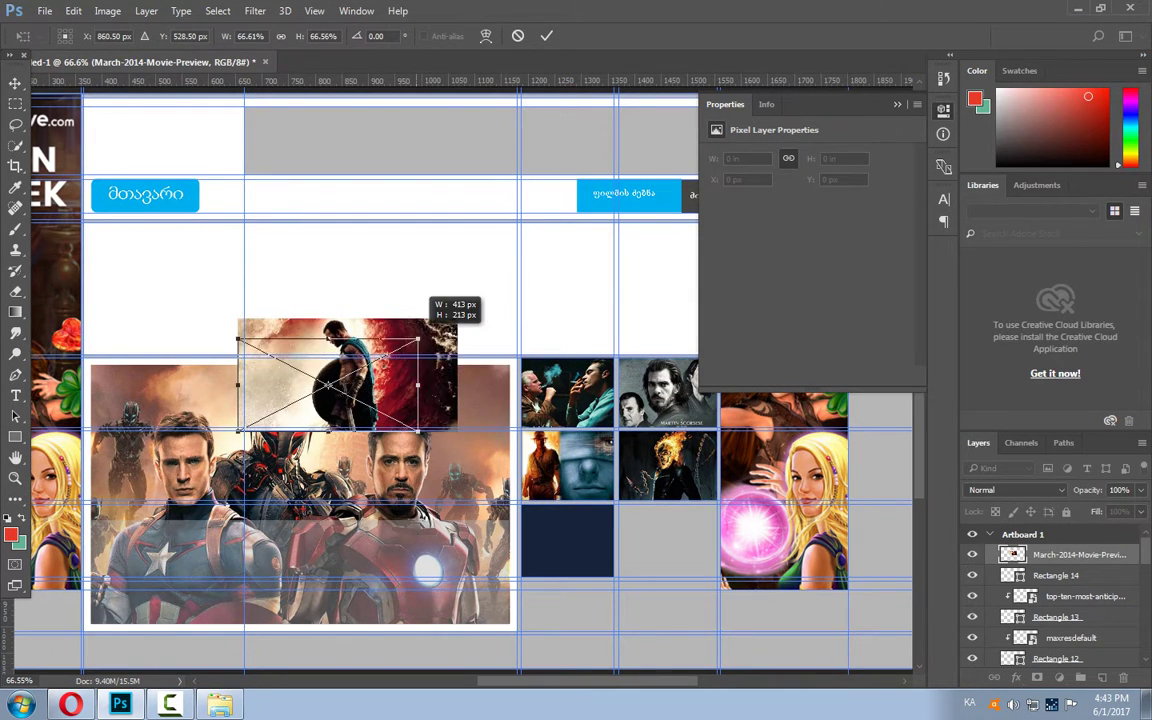
mouse_move(320, 390)
mouse_down()
mouse_move(606, 520)
mouse_move(577, 543)
mouse_up()
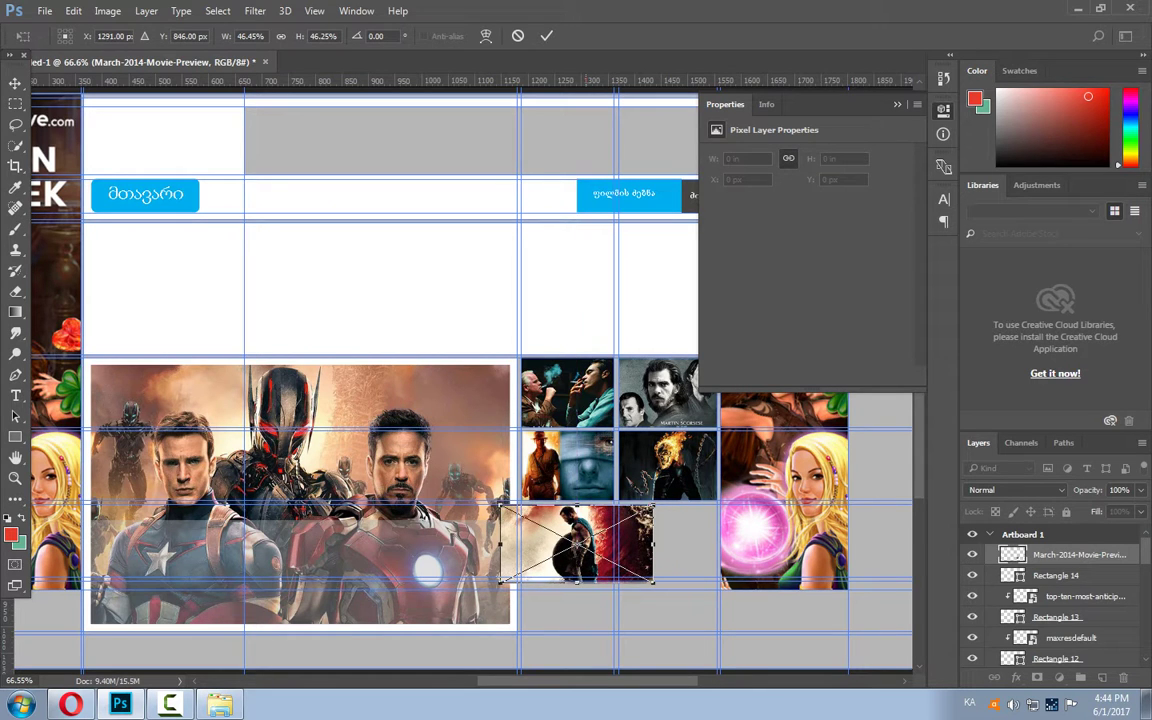
key(Return)
right_click(1060, 554)
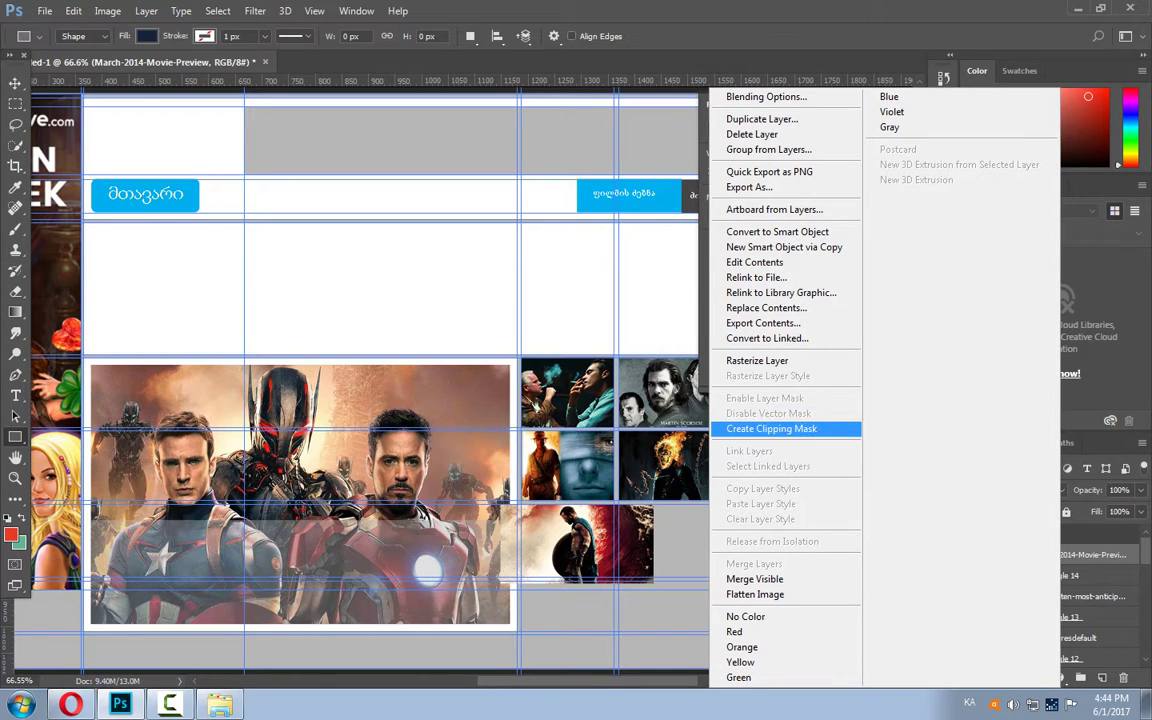
click(771, 428)
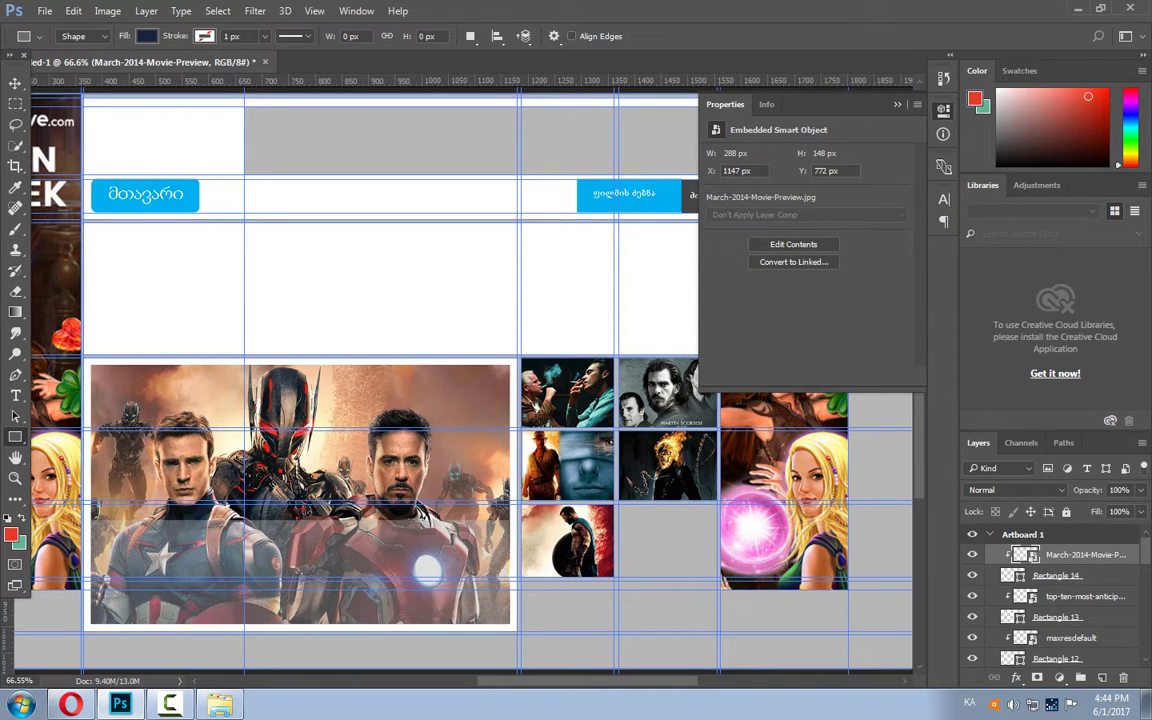
key(v)
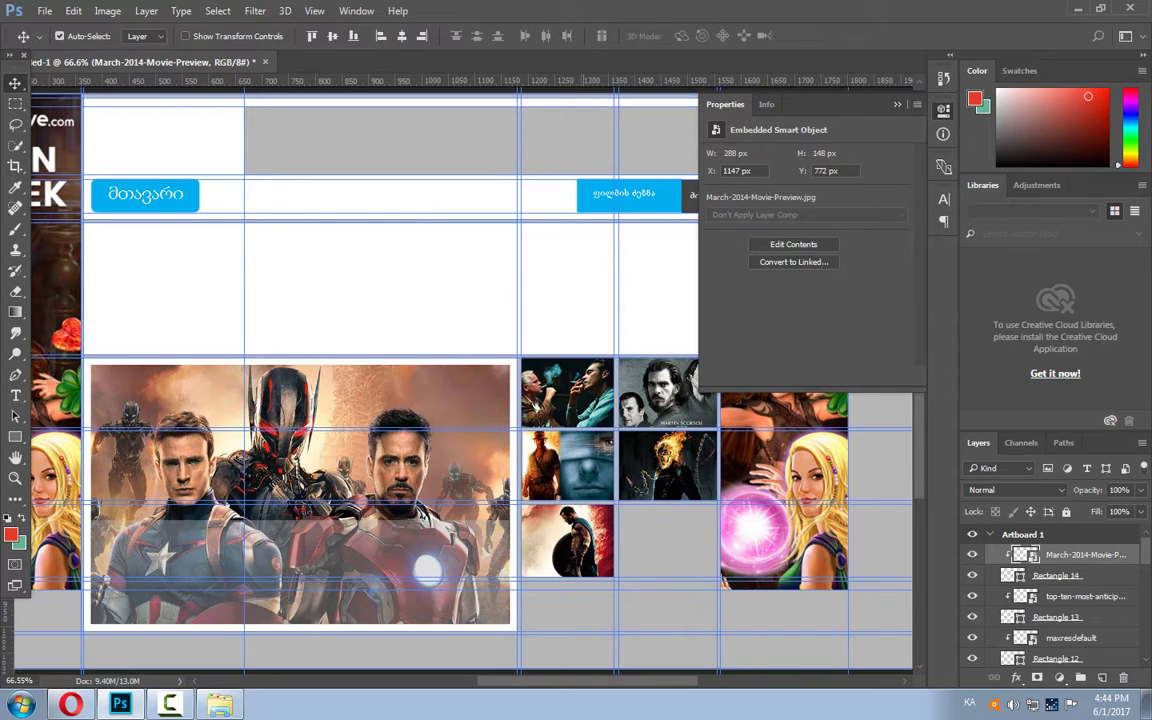
drag(610, 510, 600, 509)
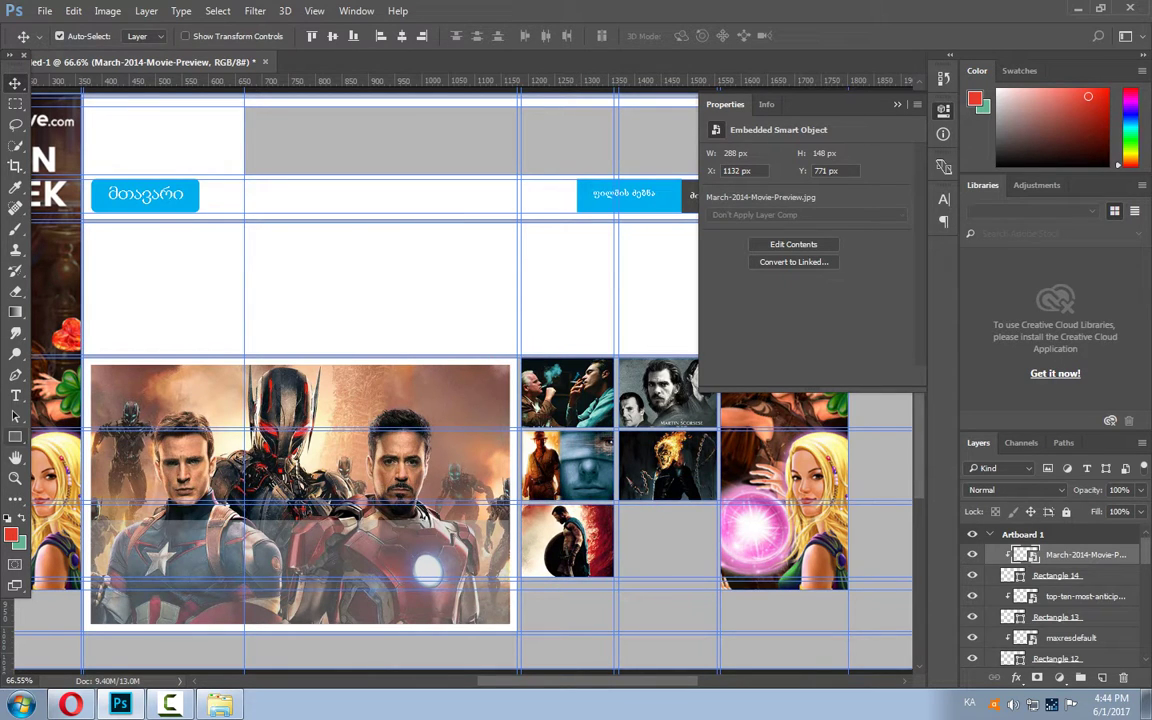
key(u)
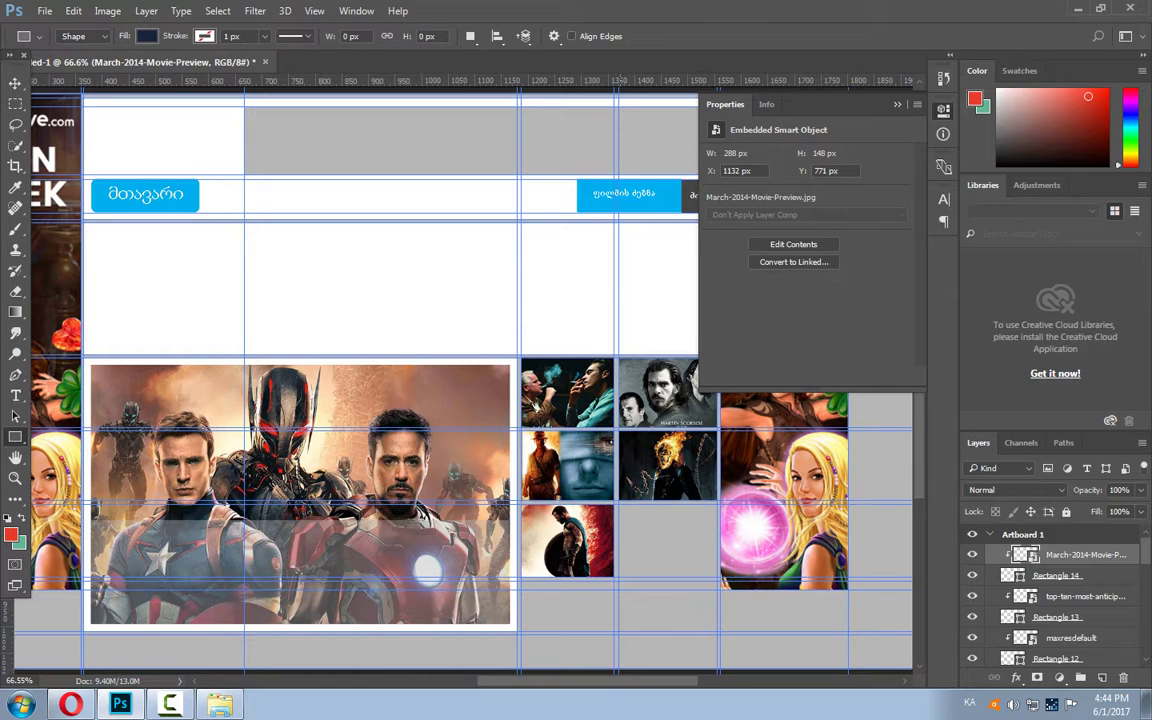
Draw Rectangle 15 in the bottom row and drag in web_largecoverart_movie_RealSteel.
mouse_move(560, 458)
mouse_down()
mouse_move(705, 536)
mouse_move(720, 580)
mouse_up()
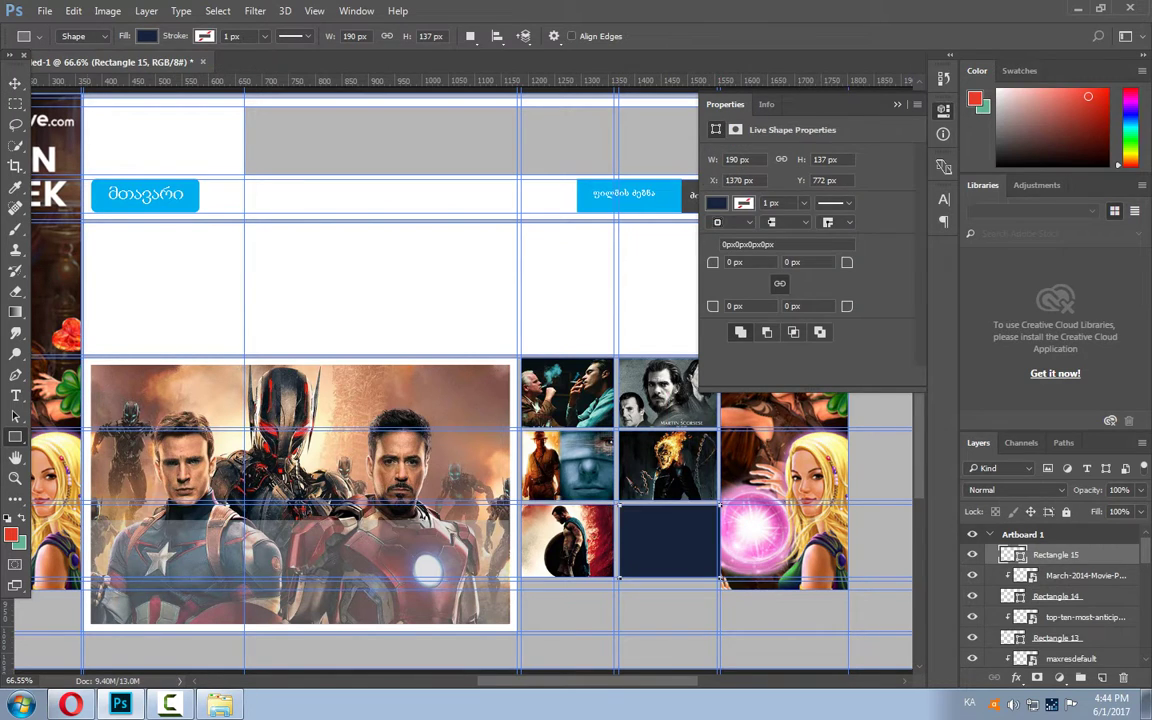
drag(685, 10, 910, 90)
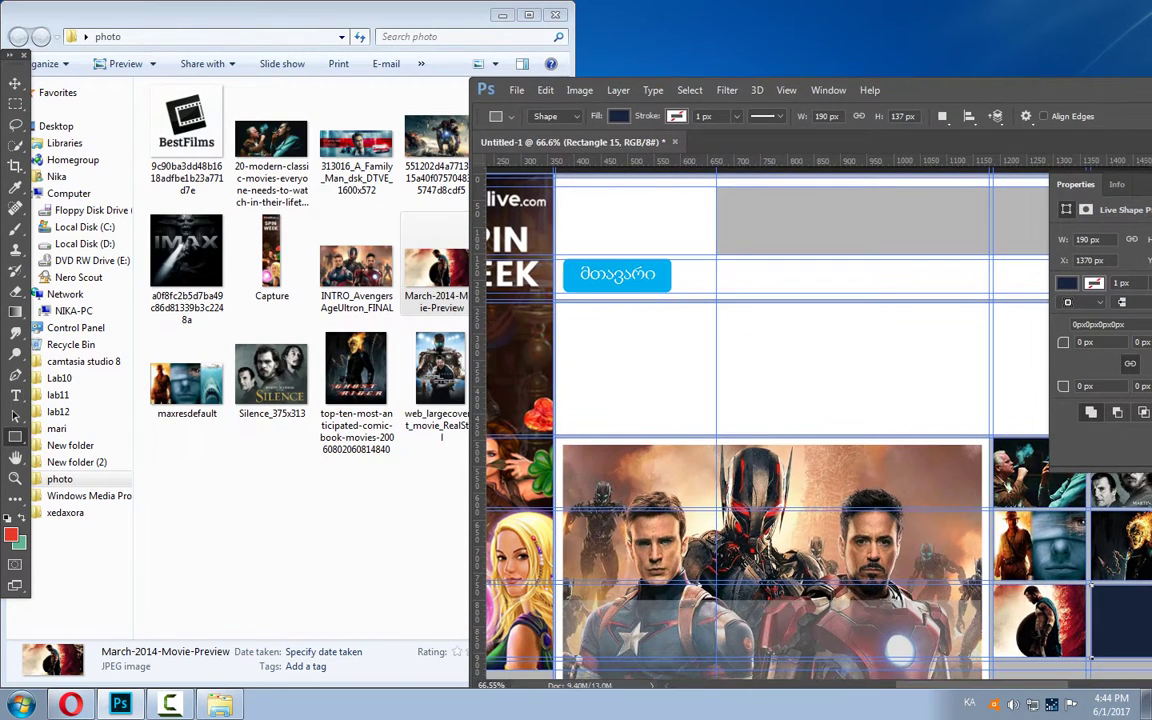
click(440, 375)
drag(440, 372, 445, 378)
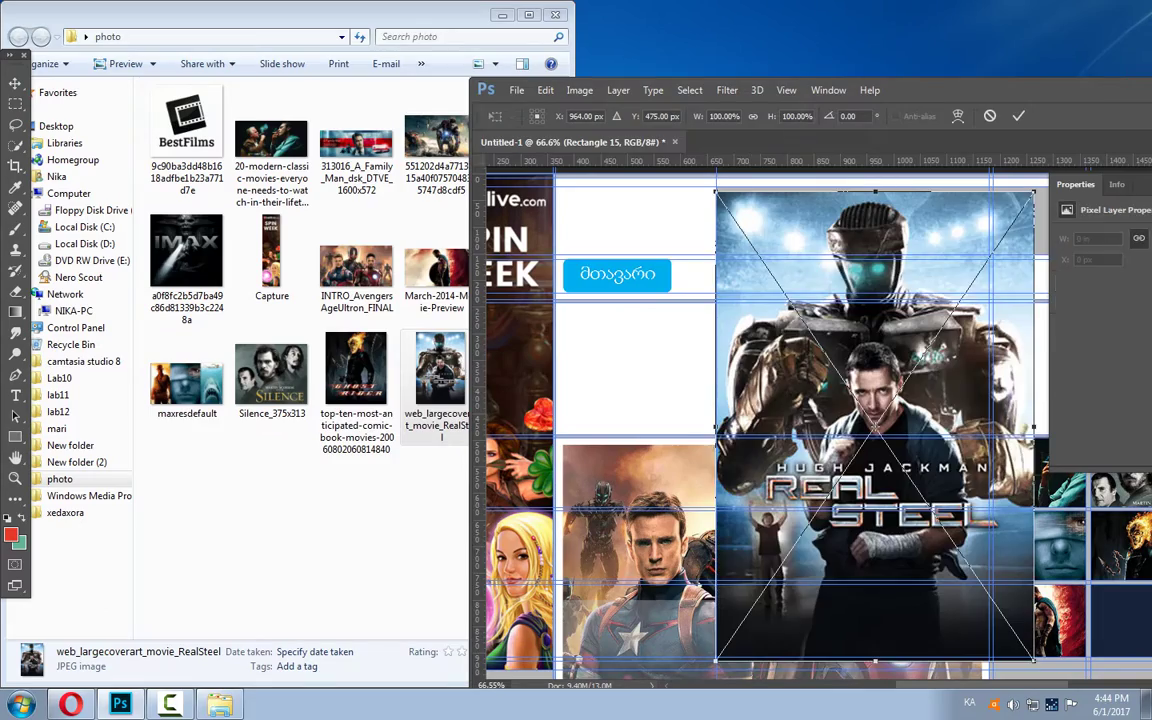
drag(960, 90, 491, 13)
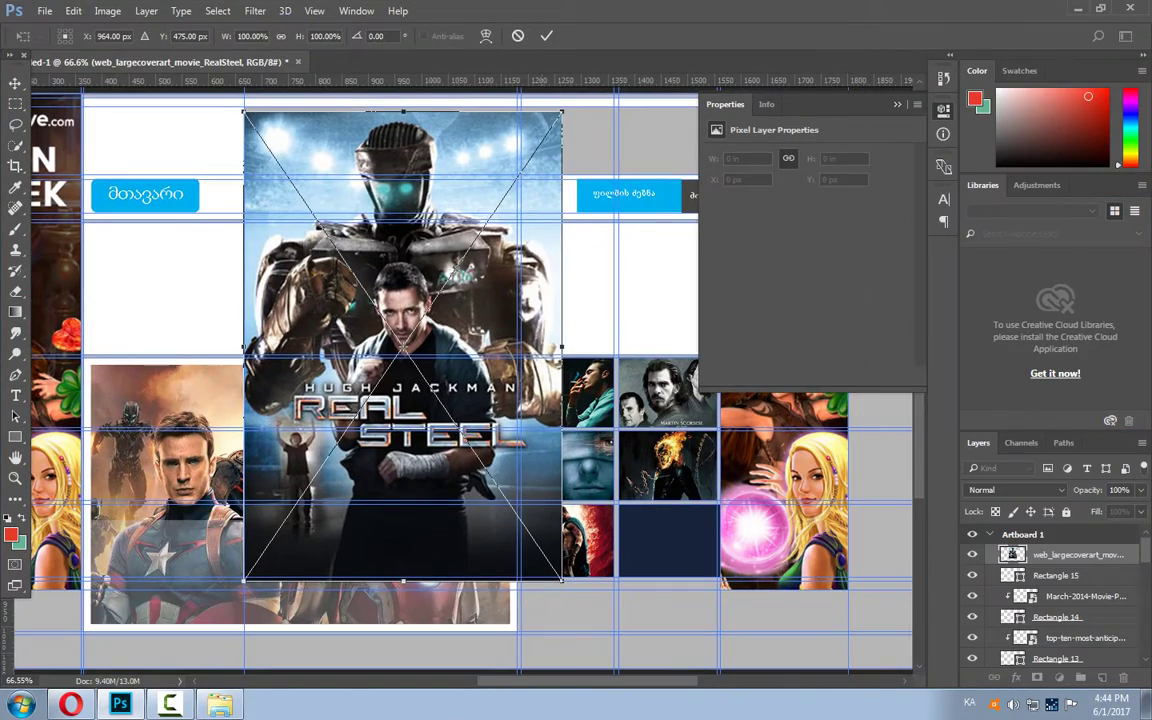
Scale the Real Steel image down onto the new tile and commit.
drag(561, 112, 393, 363)
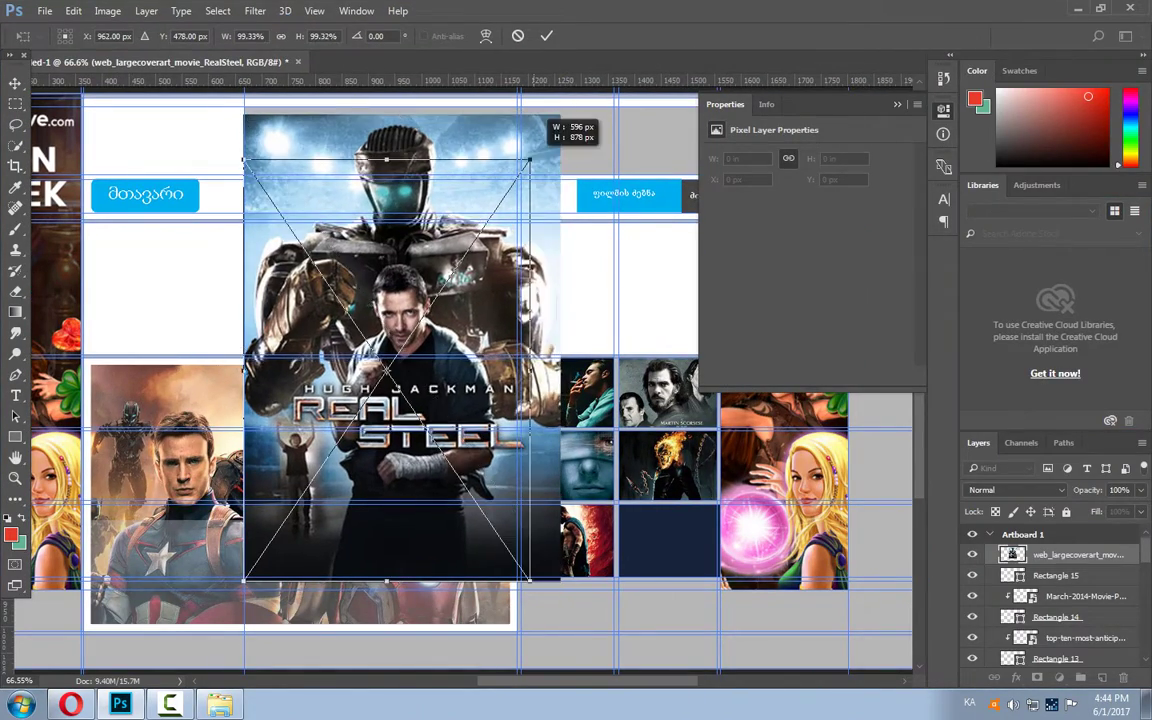
drag(364, 405, 358, 381)
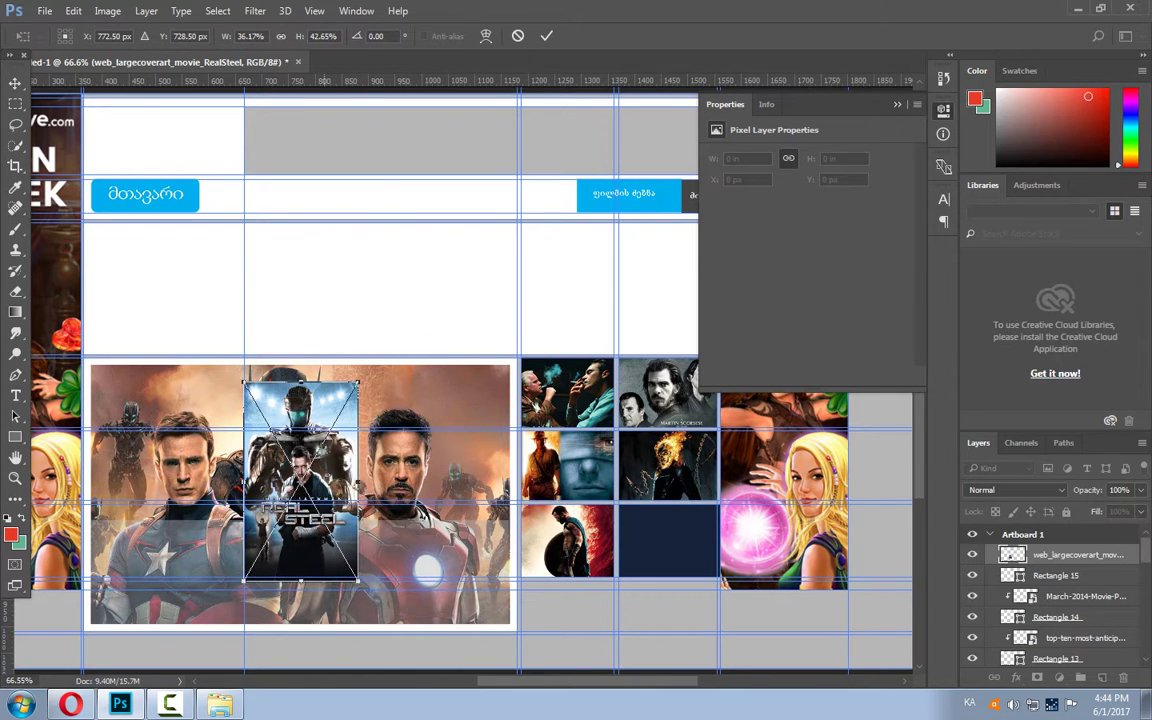
mouse_move(330, 440)
mouse_down()
mouse_move(628, 452)
mouse_move(727, 475)
mouse_up()
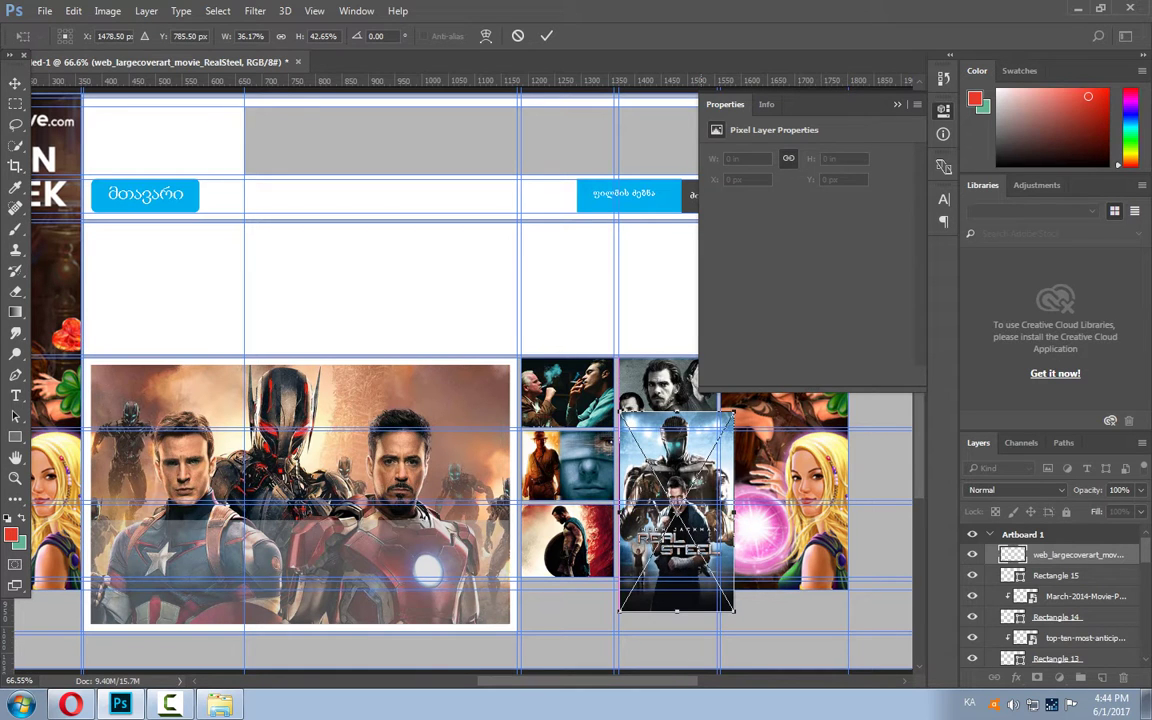
drag(734, 412, 722, 431)
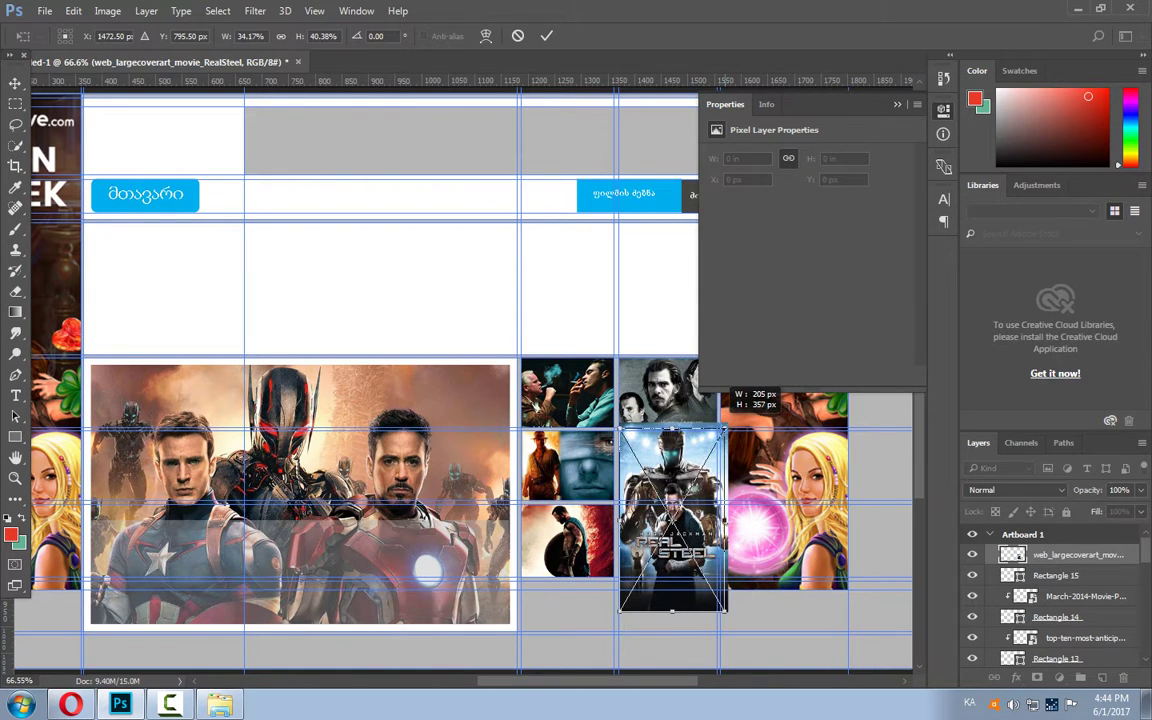
key(Return)
Clip the Real Steel image into Rectangle 15 and shift it down within the tile.
key(u)
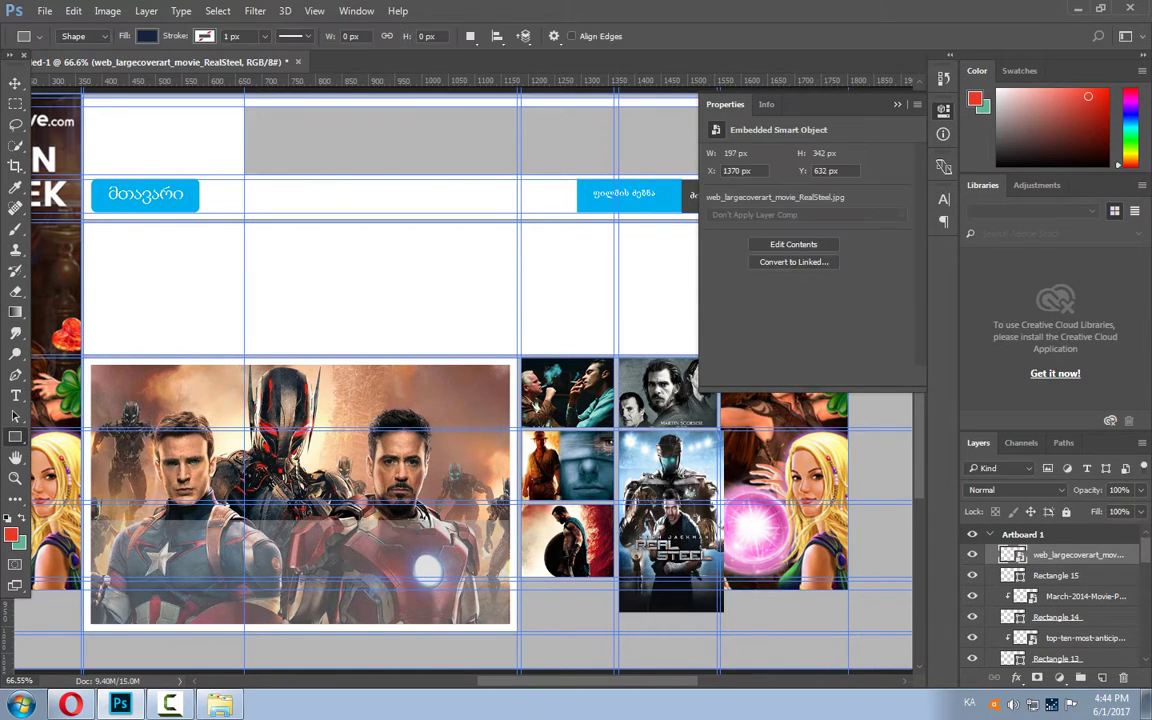
right_click(1078, 554)
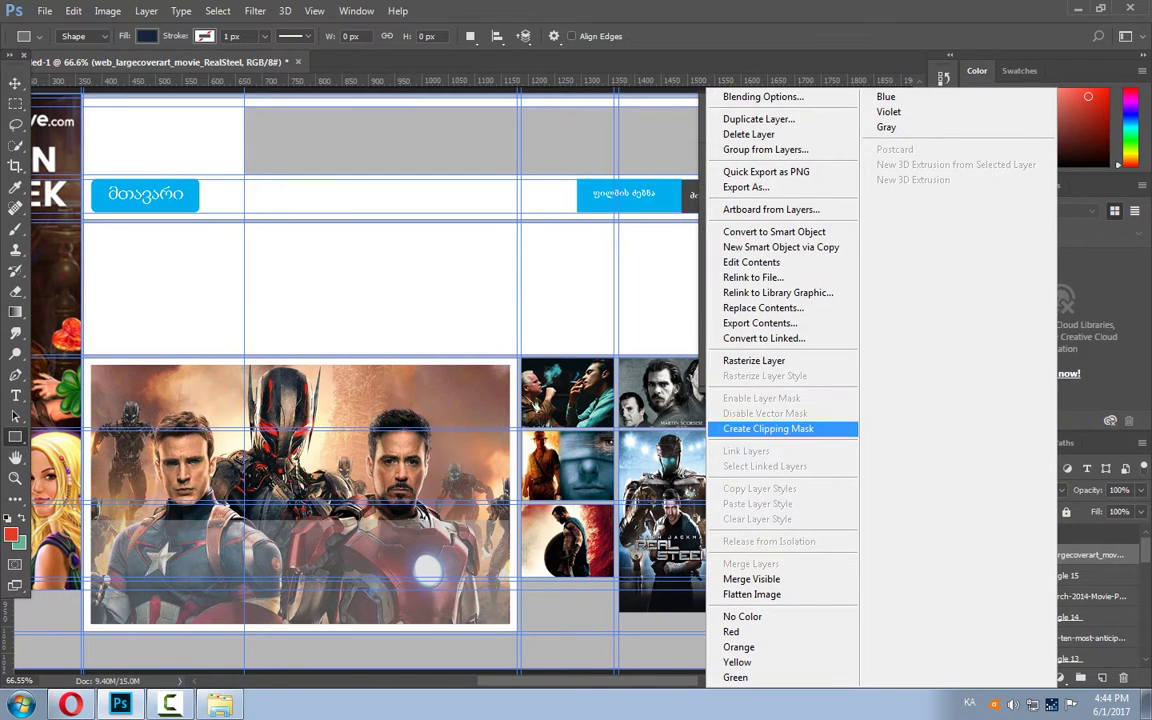
click(768, 428)
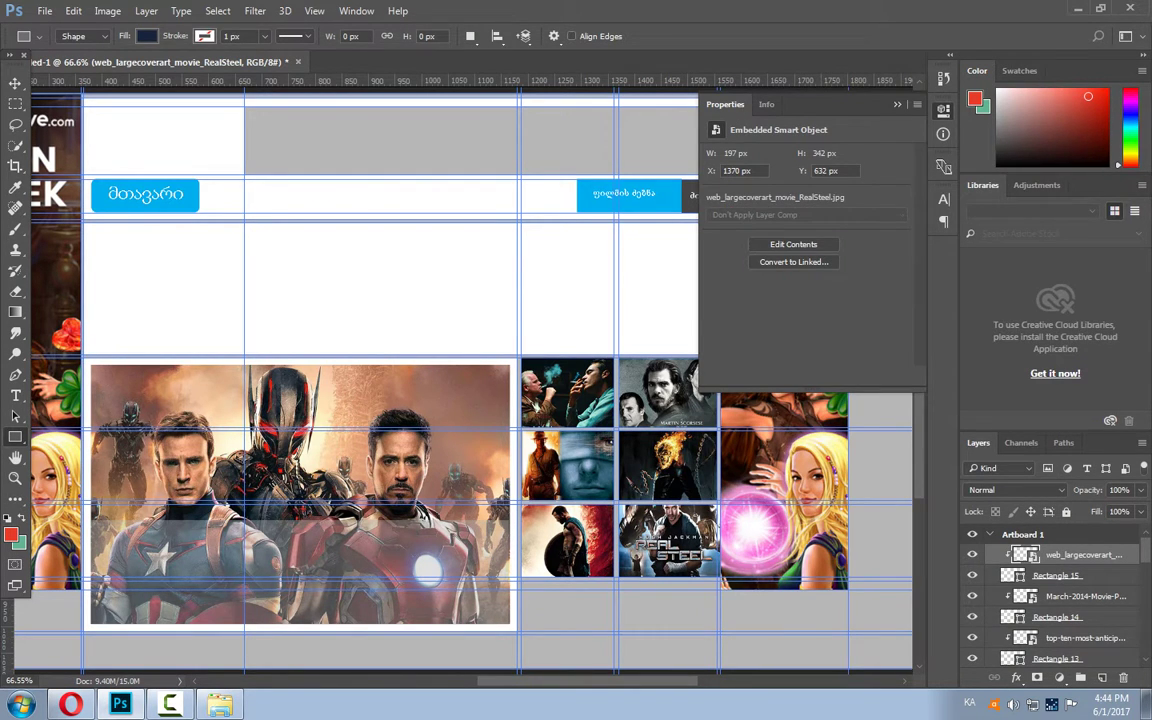
key(v)
drag(697, 492, 697, 514)
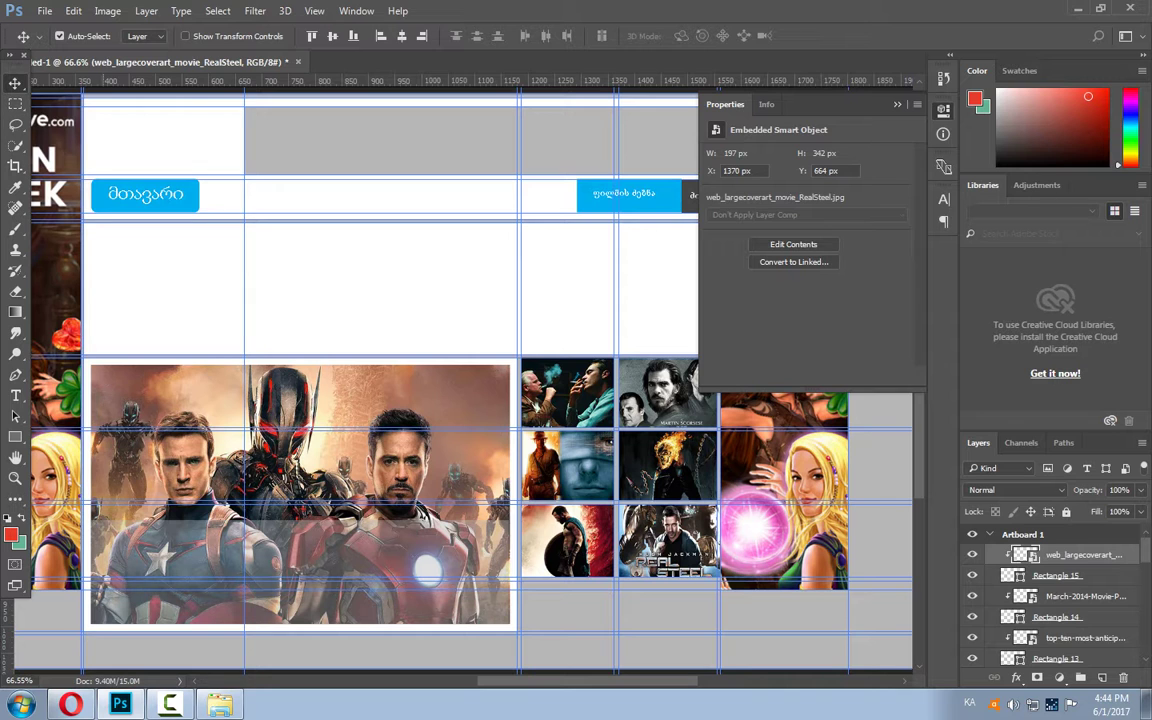
scroll(460, 380, down, 2)
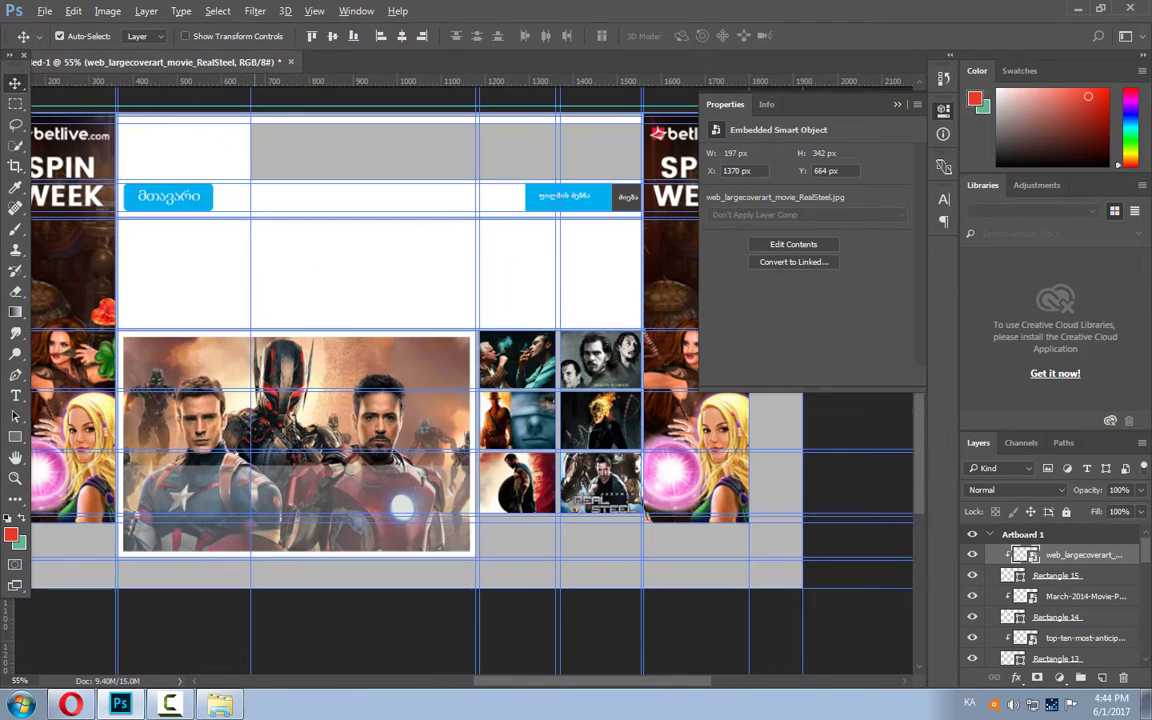
scroll(528, 380, down, 1)
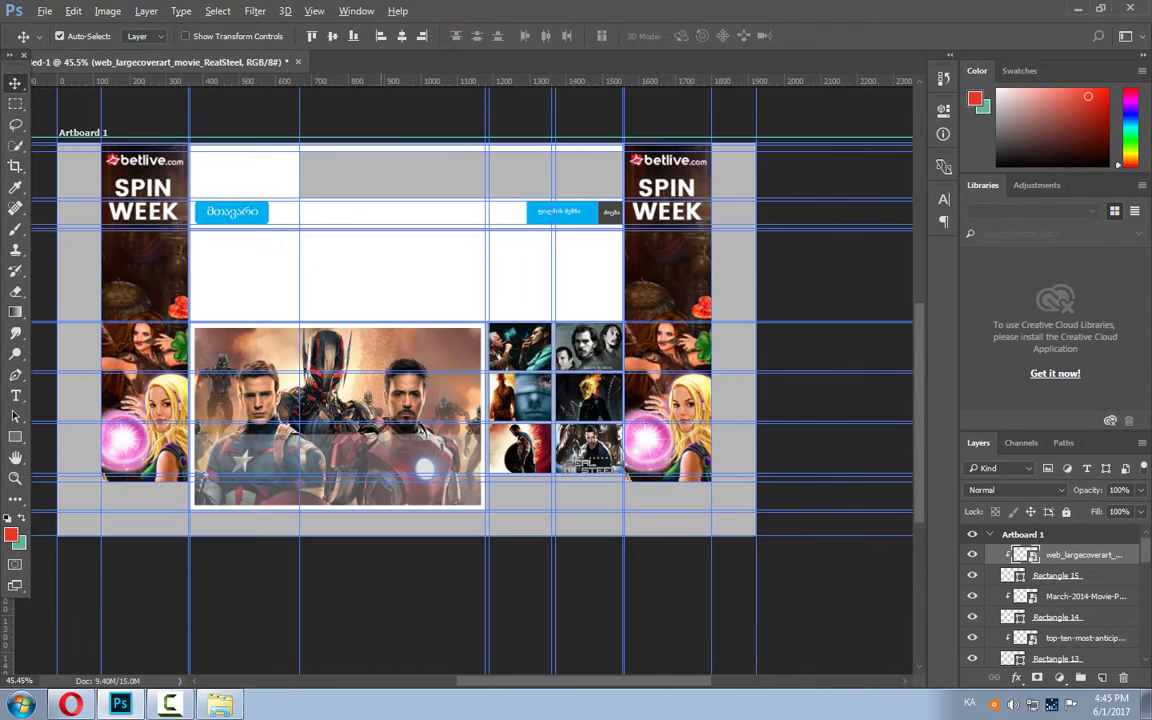
scroll(475, 350, up, 1)
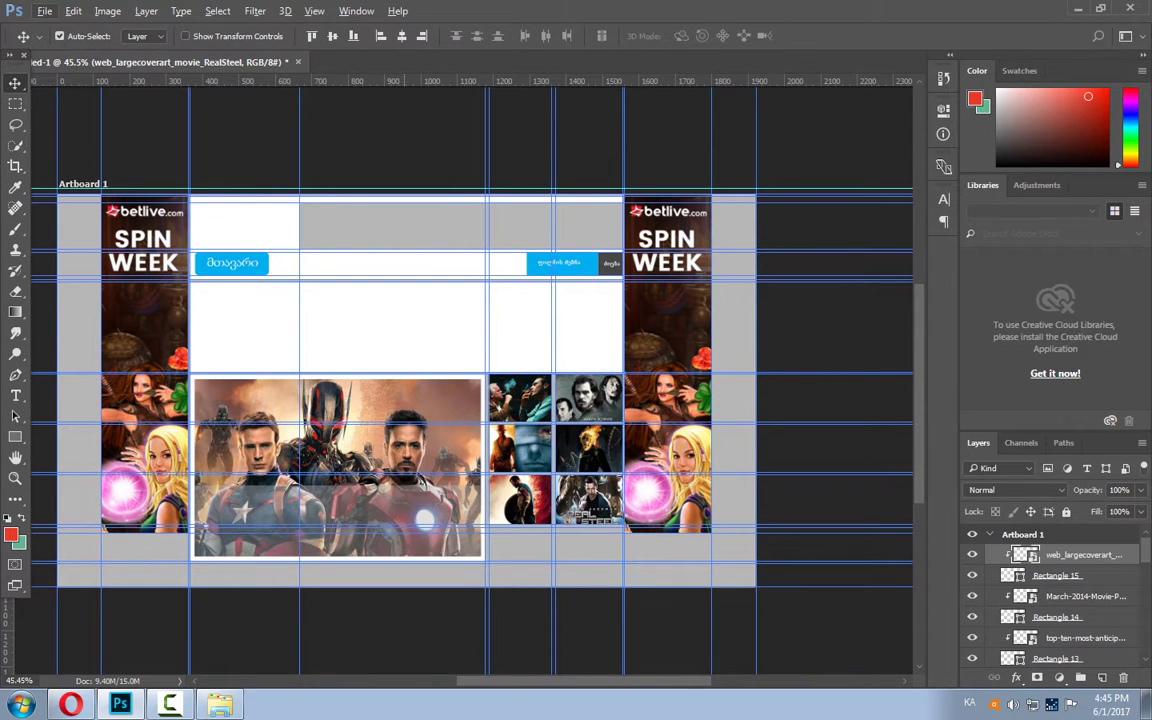
scroll(430, 200, up, 1)
scroll(430, 200, down, 1)
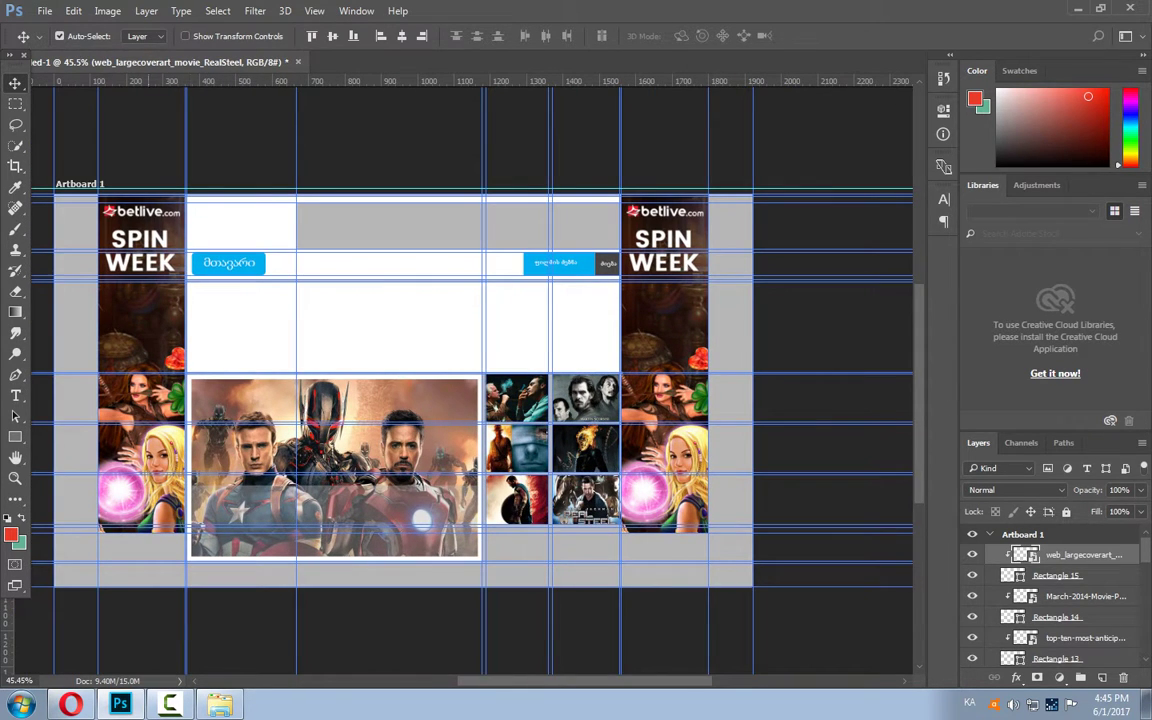
scroll(170, 273, up, 1)
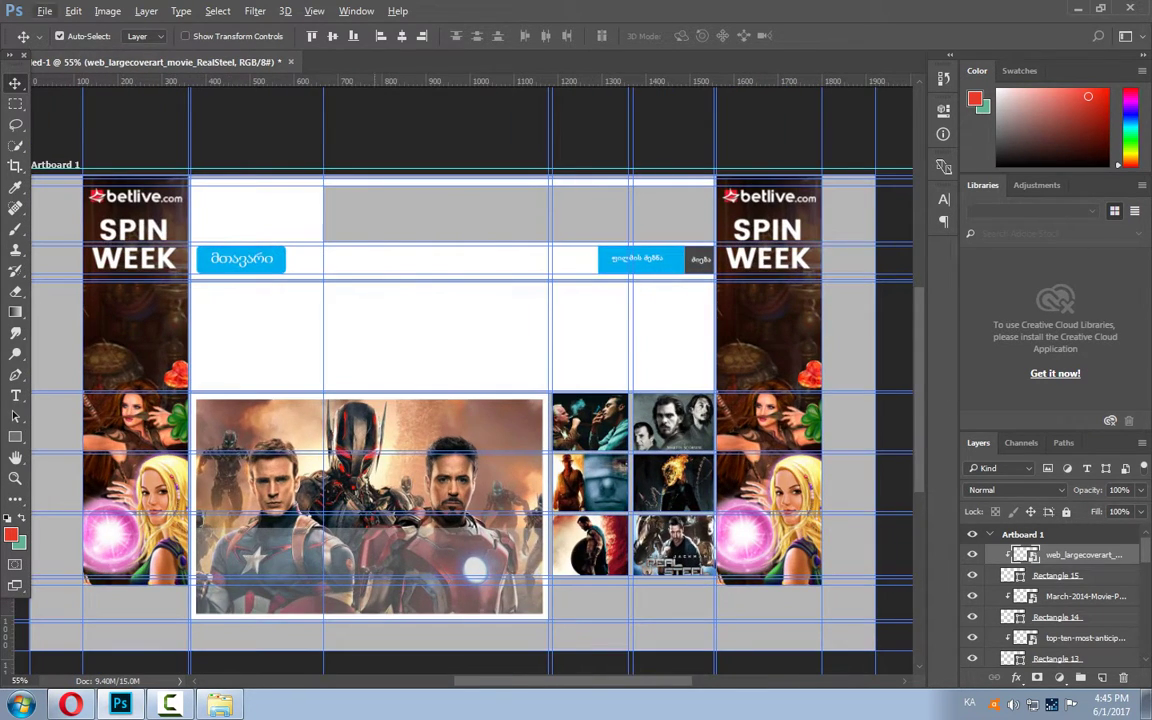
scroll(323, 298, up, 1)
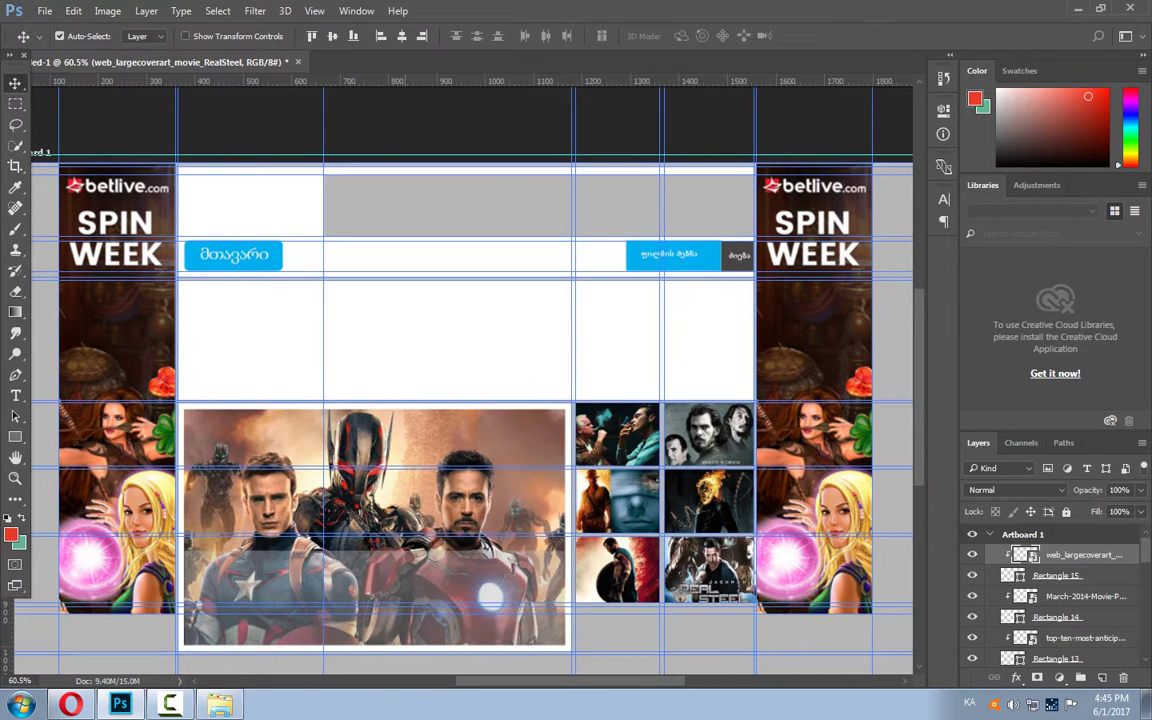
scroll(488, 348, up, 1)
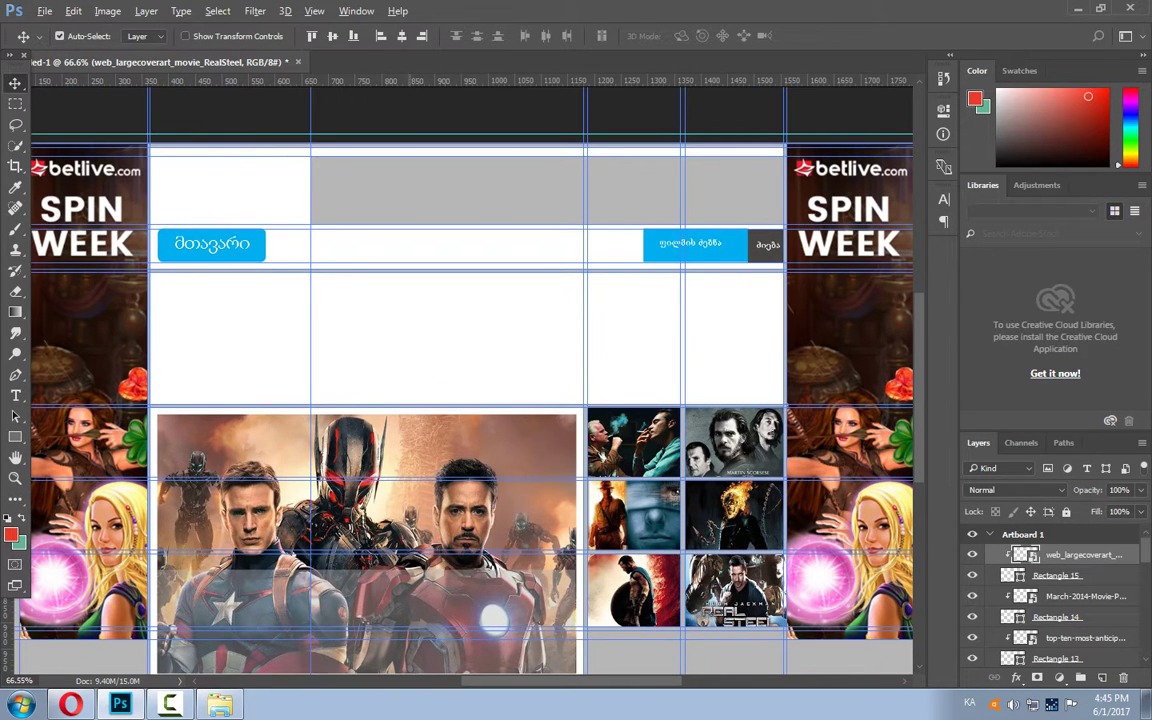
scroll(470, 380, down, 1)
scroll(470, 380, down, 1)
scroll(470, 380, down, 1)
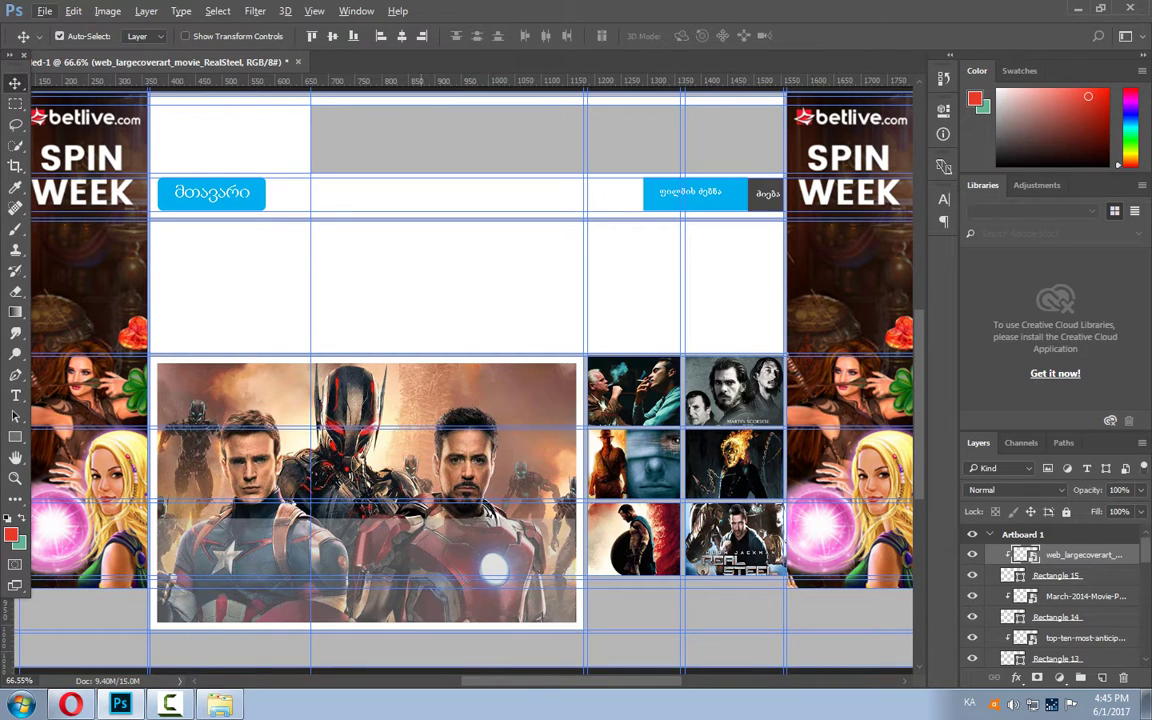
scroll(290, 269, up, 1)
scroll(442, 211, up, 1)
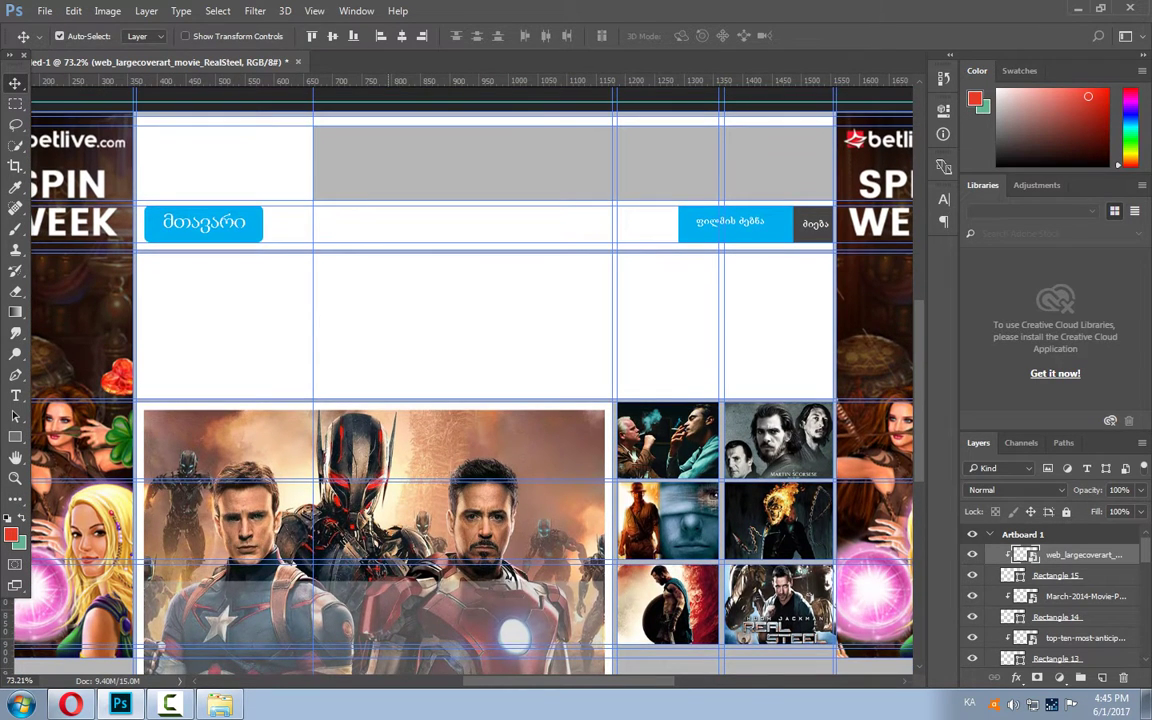
scroll(442, 211, up, 3)
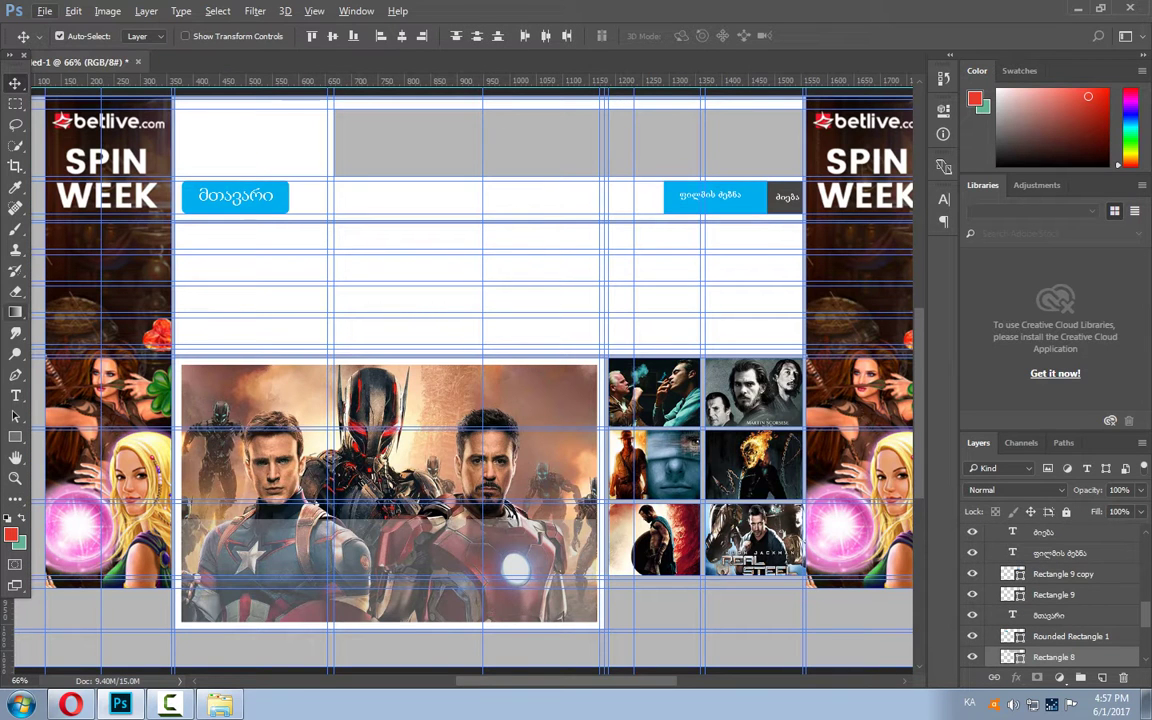
Add a nav bar text layer reading სერიალები beside the მთავარი button and make it black.
key(t)
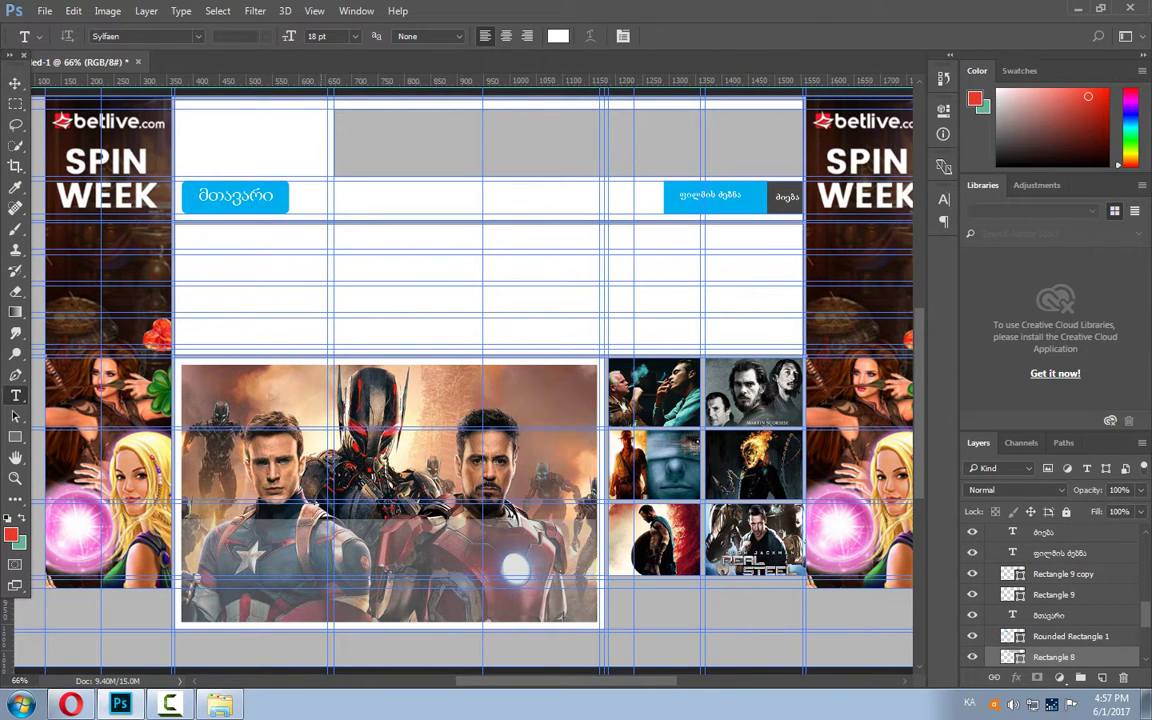
click(321, 200)
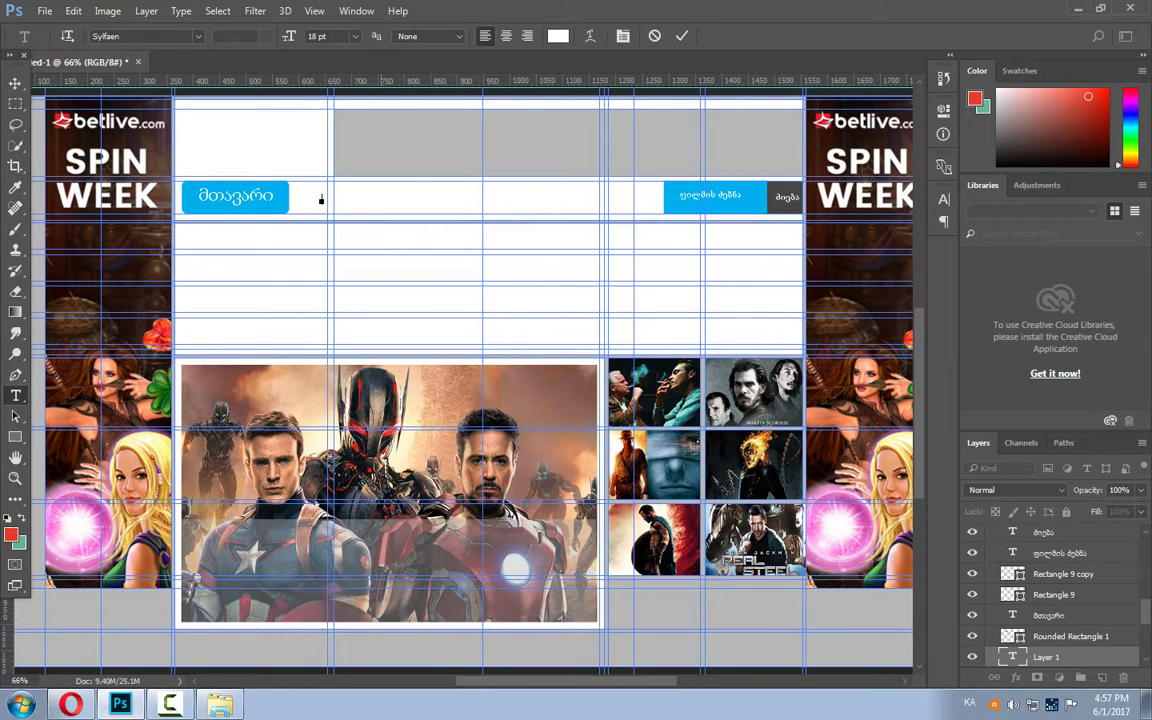
text(ფილმები)
text(სე)
key(shift+Left)
key(shift+Left)
key(shift+Left)
key(shift+Left)
click(558, 36)
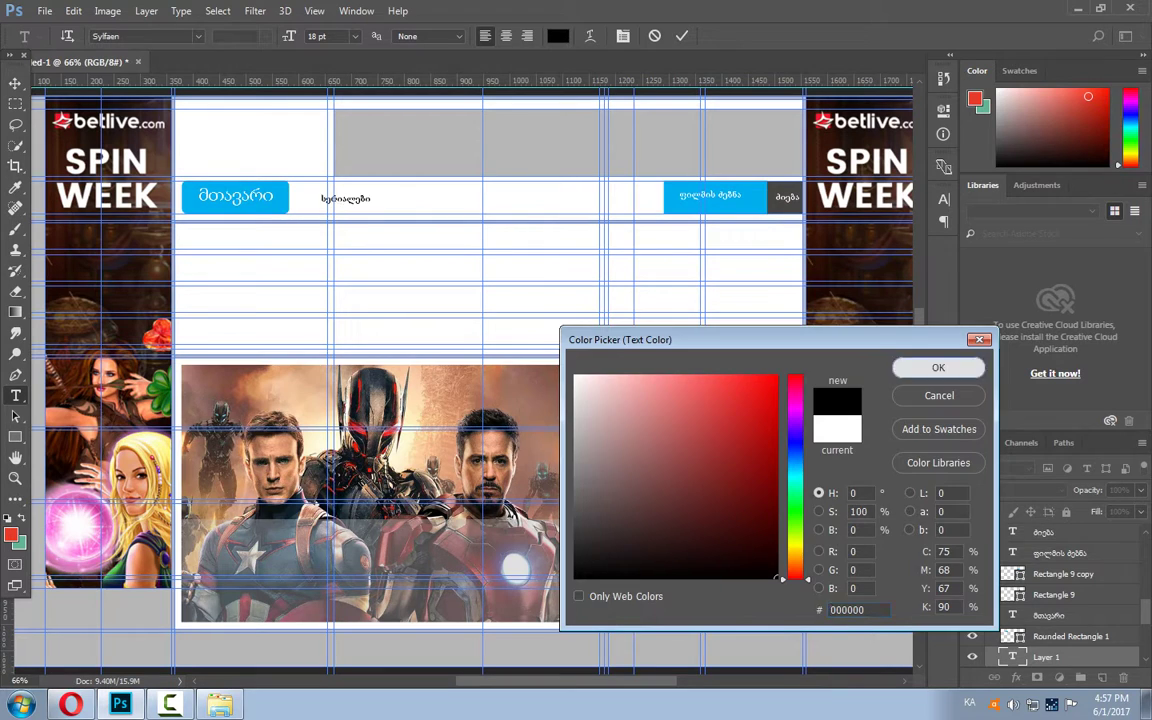
key(Return)
Set the სერიალები label to 36 pt, nudge it left, and commit it.
click(355, 36)
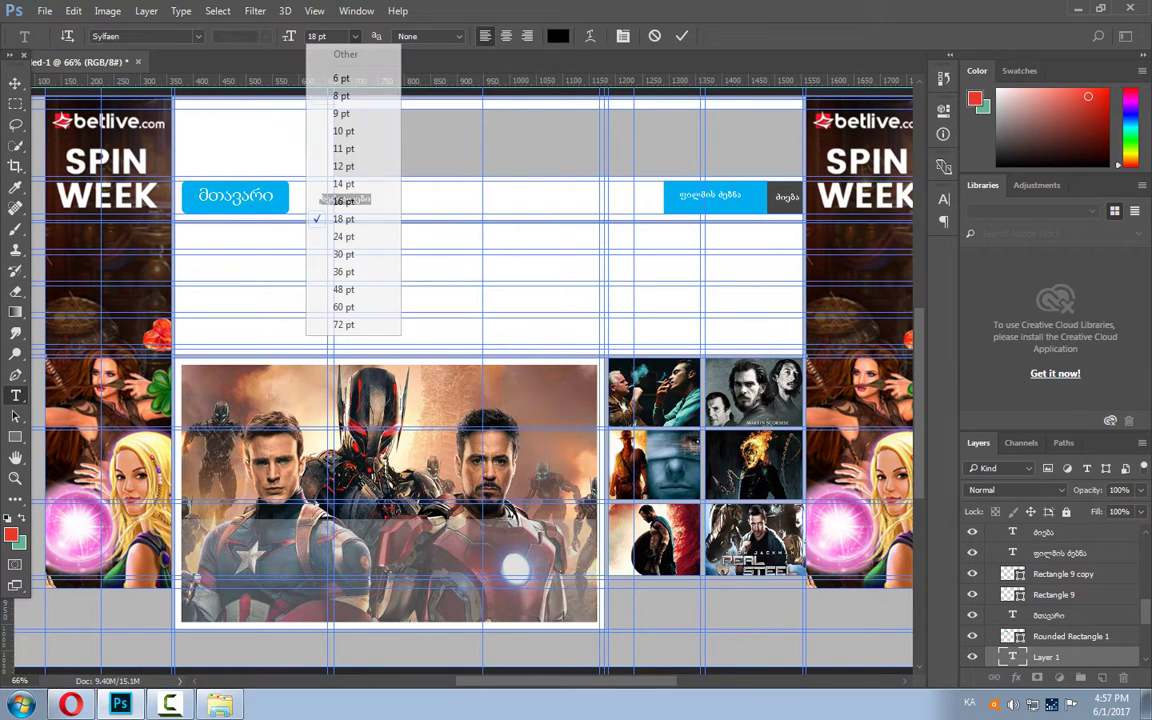
click(335, 276)
click(355, 36)
click(343, 289)
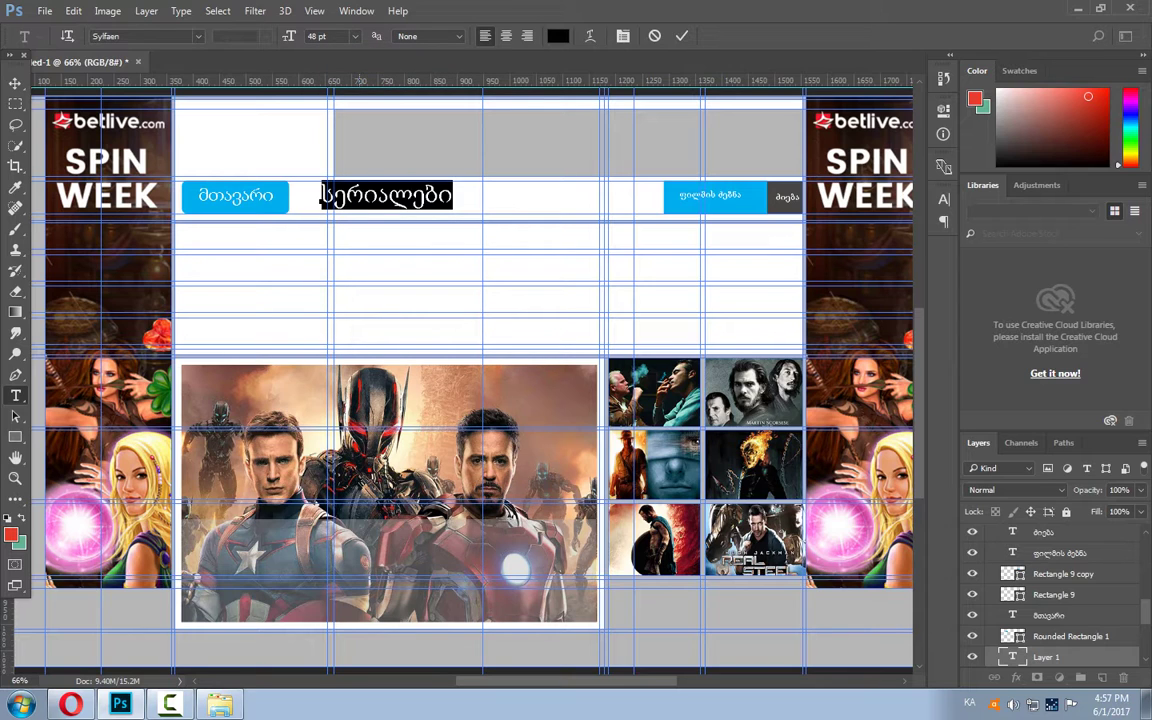
drag(322, 195, 312, 196)
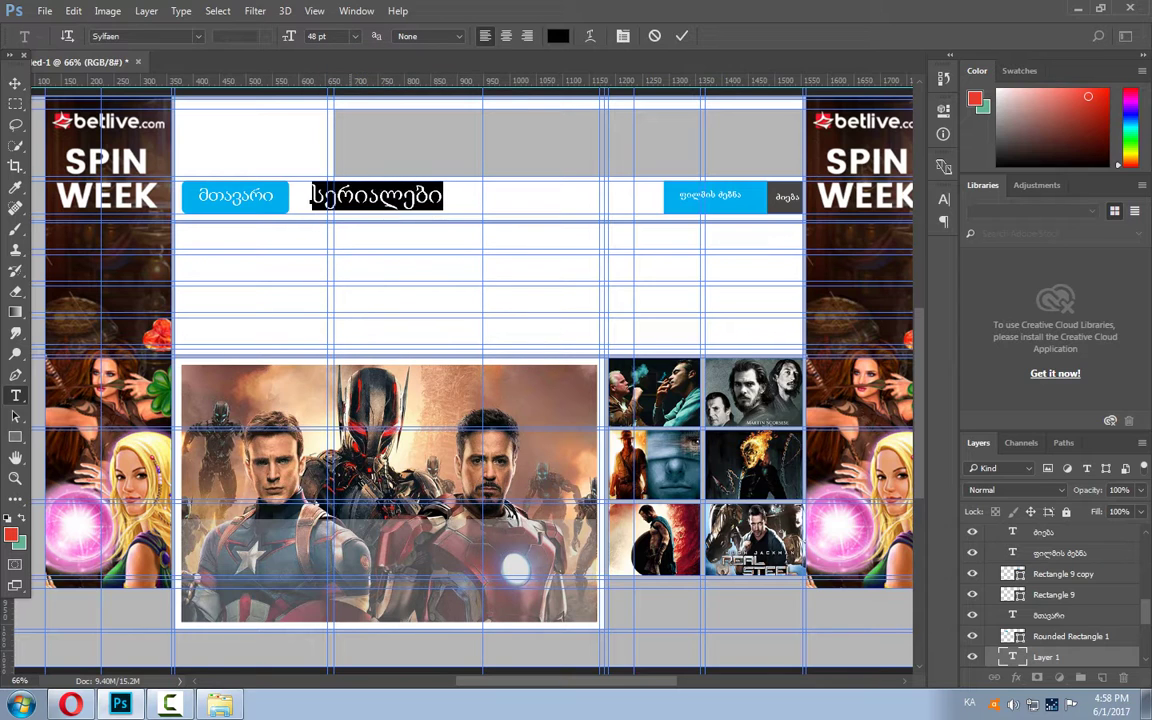
click(355, 36)
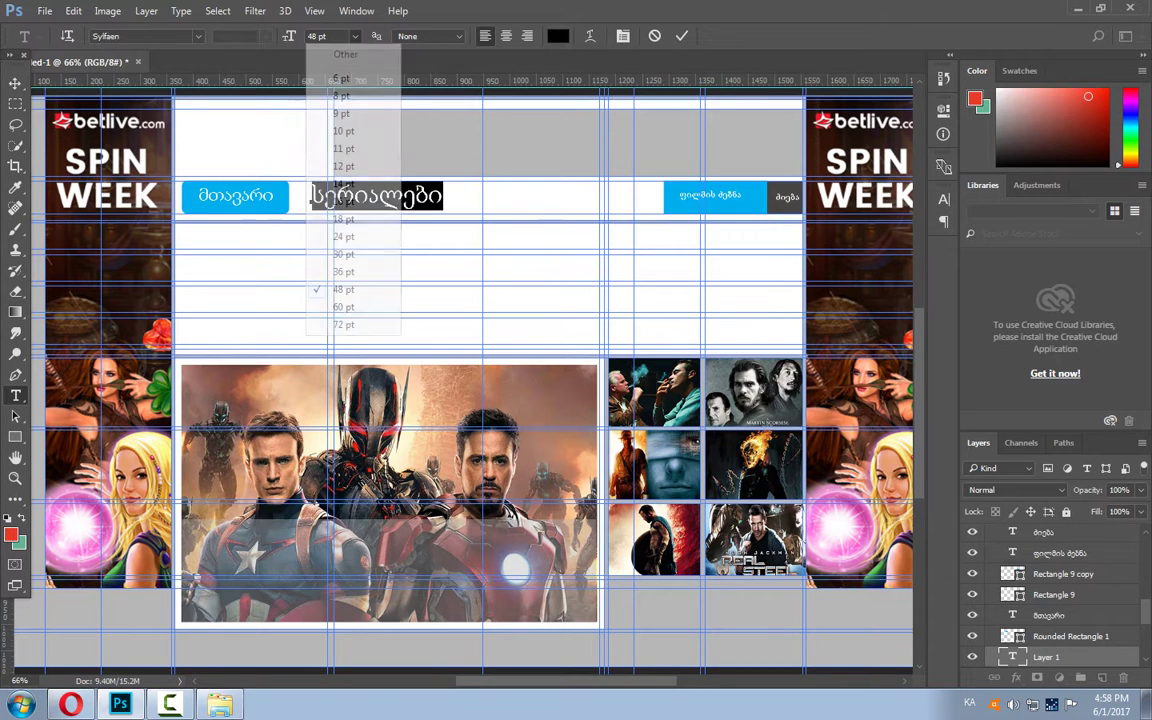
click(343, 271)
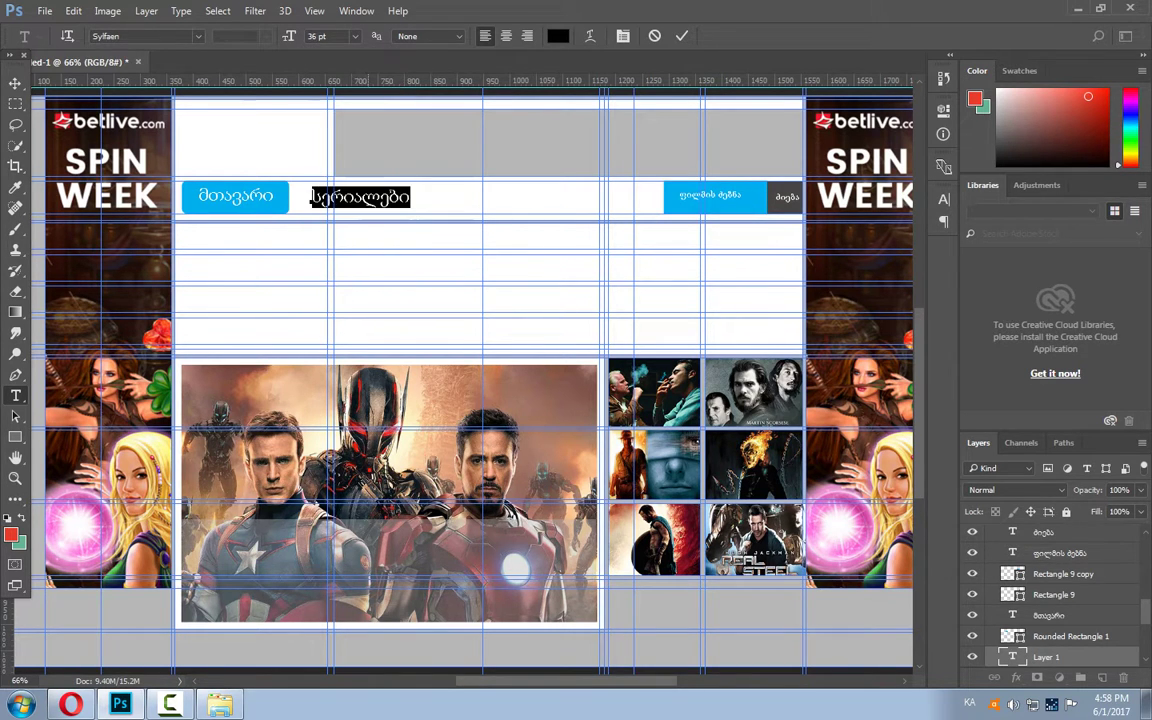
click(15, 83)
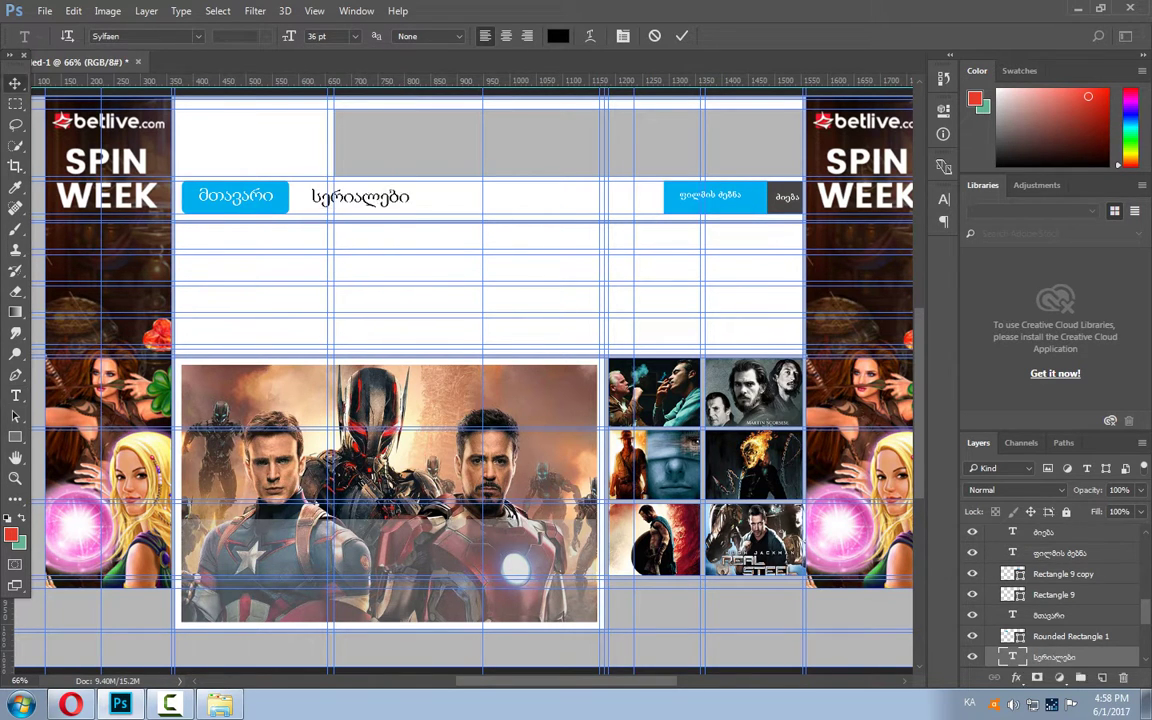
Start a second nav label, საბავშვო, further along the menu bar.
click(15, 396)
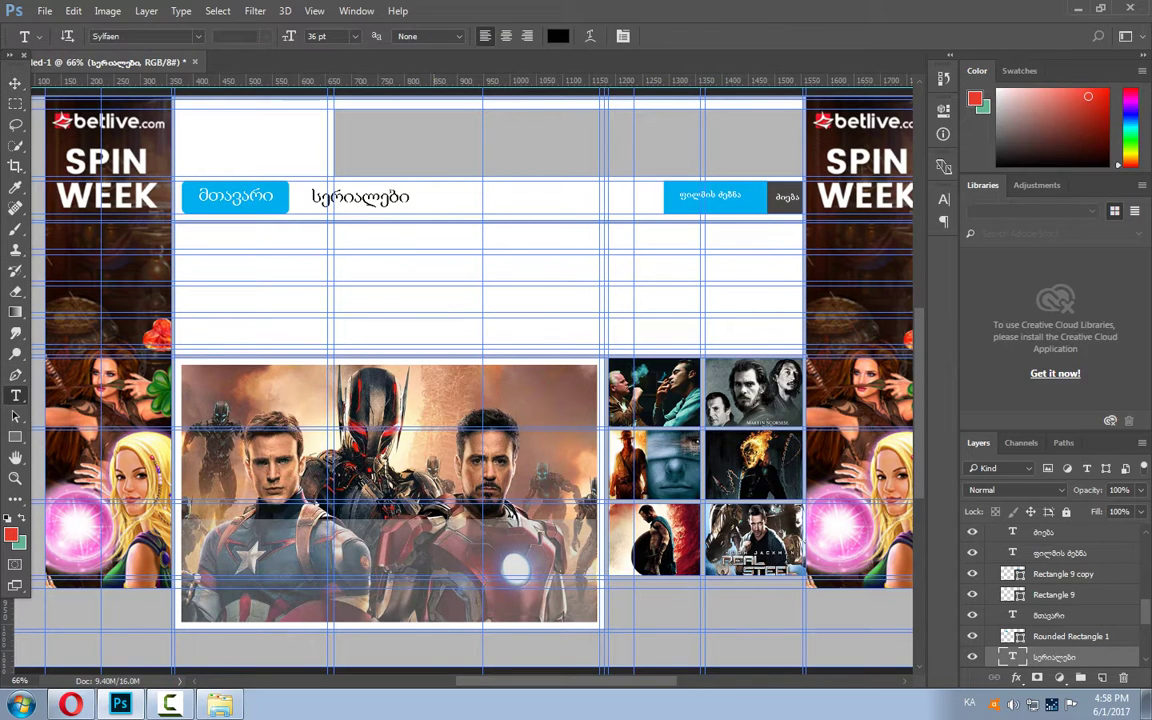
click(433, 197)
text(ჯაბა ვშვო)
Correct the last letter of საბავშვო to ო and shift it down toward the menu line.
key(BackSpace)
text(ო)
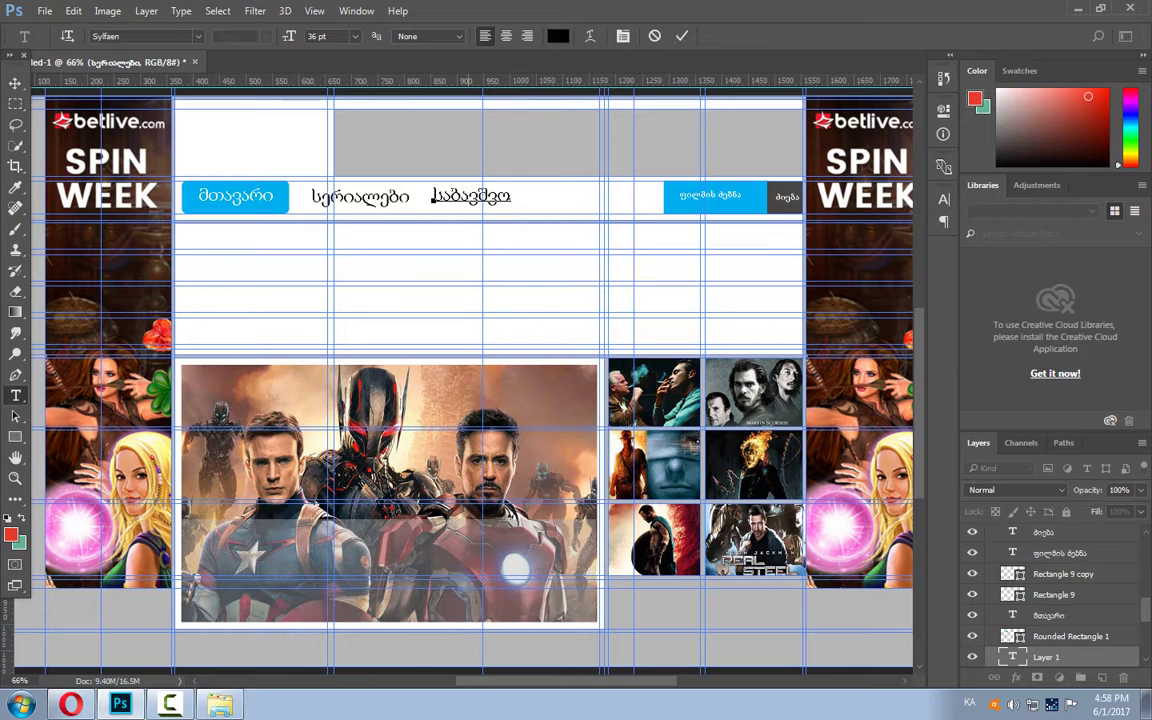
drag(460, 177, 459, 173)
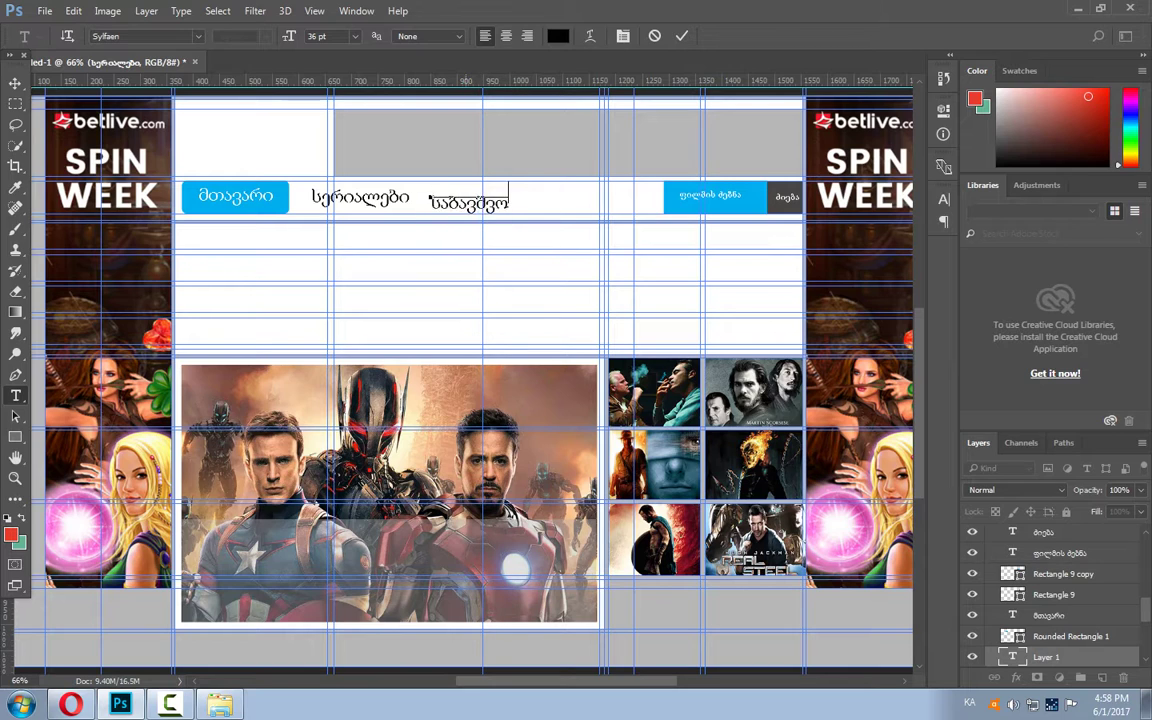
drag(459, 173, 453, 184)
scroll(216, 288, up, 1)
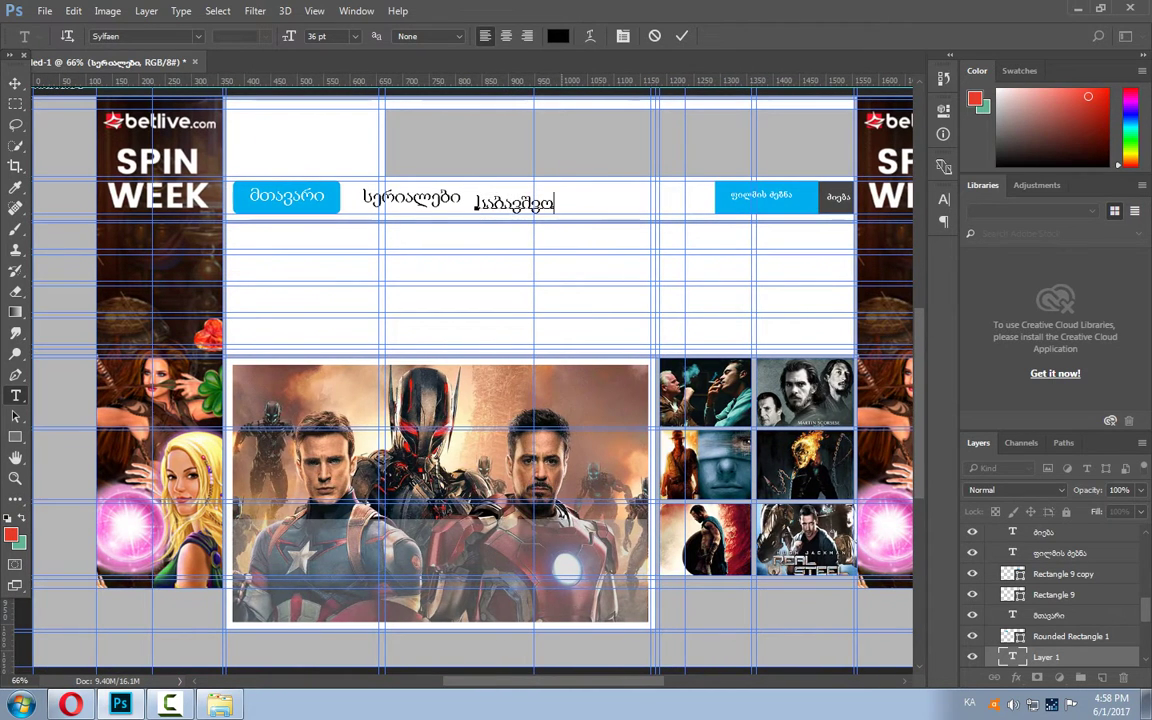
scroll(216, 288, up, 1)
scroll(553, 204, up, 3)
scroll(553, 204, up, 1)
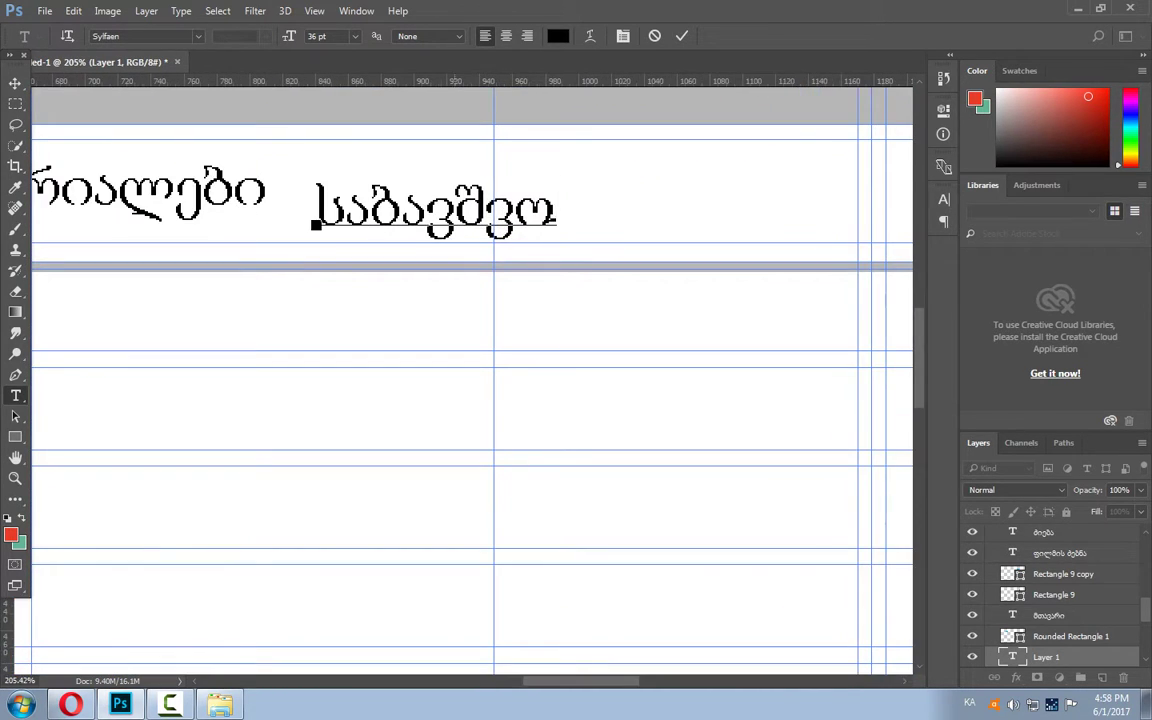
Raise საბავშვო level with სერიალები and commit the text layer.
click(361, 208)
drag(380, 176, 380, 158)
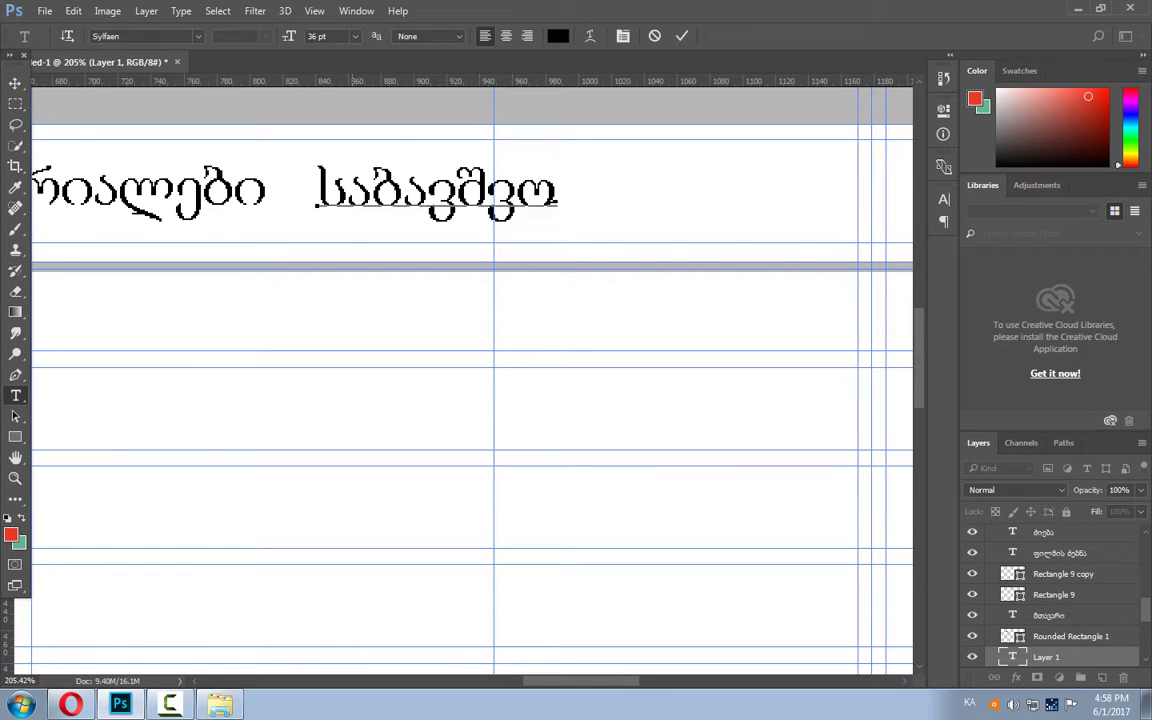
click(15, 82)
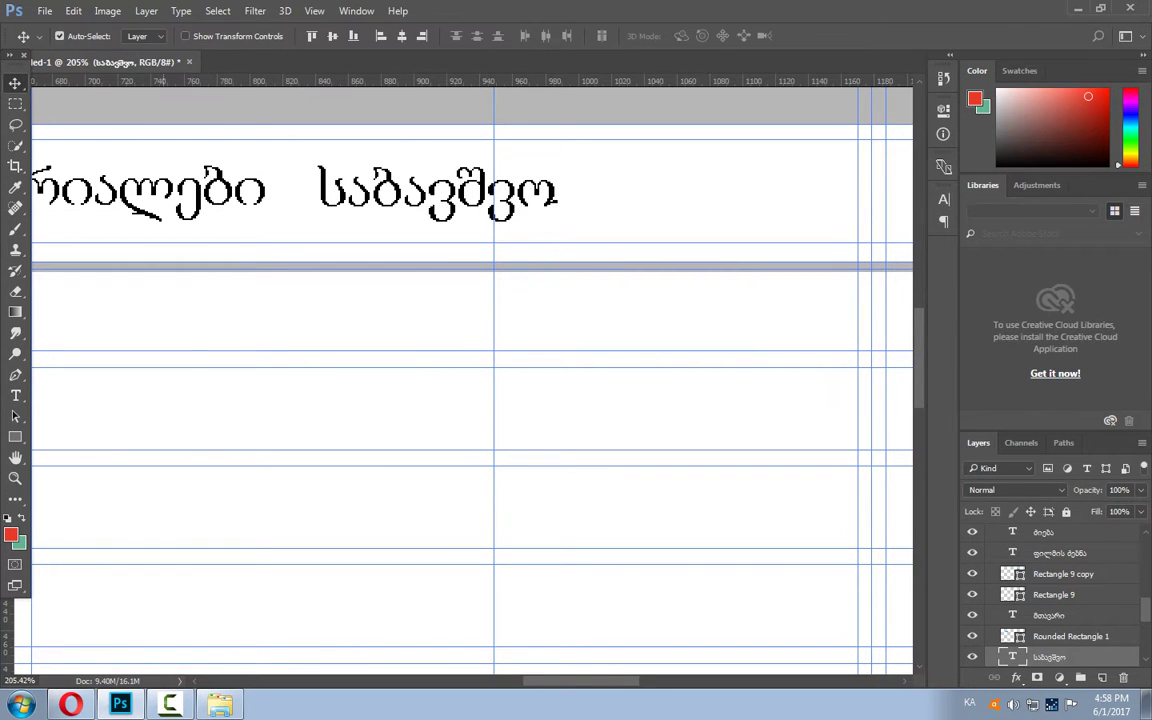
scroll(470, 380, right, 2)
scroll(470, 380, right, 3)
scroll(430, 270, down, 4)
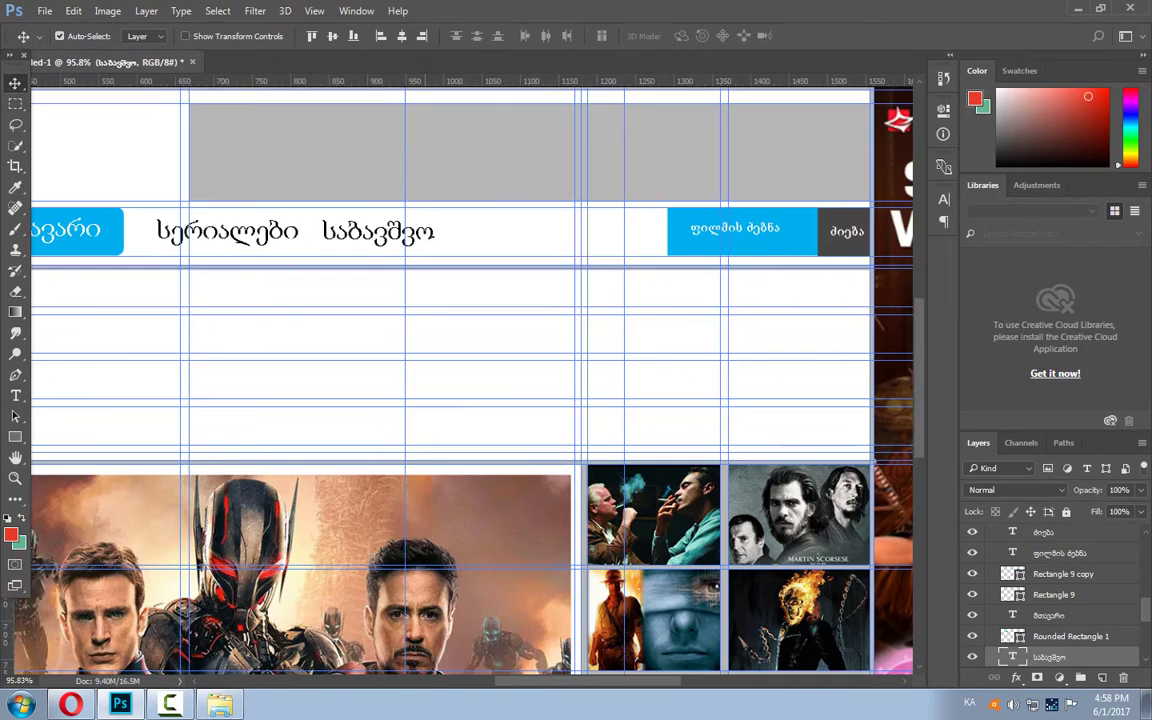
Add a new type layer after საბავშვო reading ჟანხლეები.
scroll(430, 270, down, 1)
scroll(430, 270, down, 1)
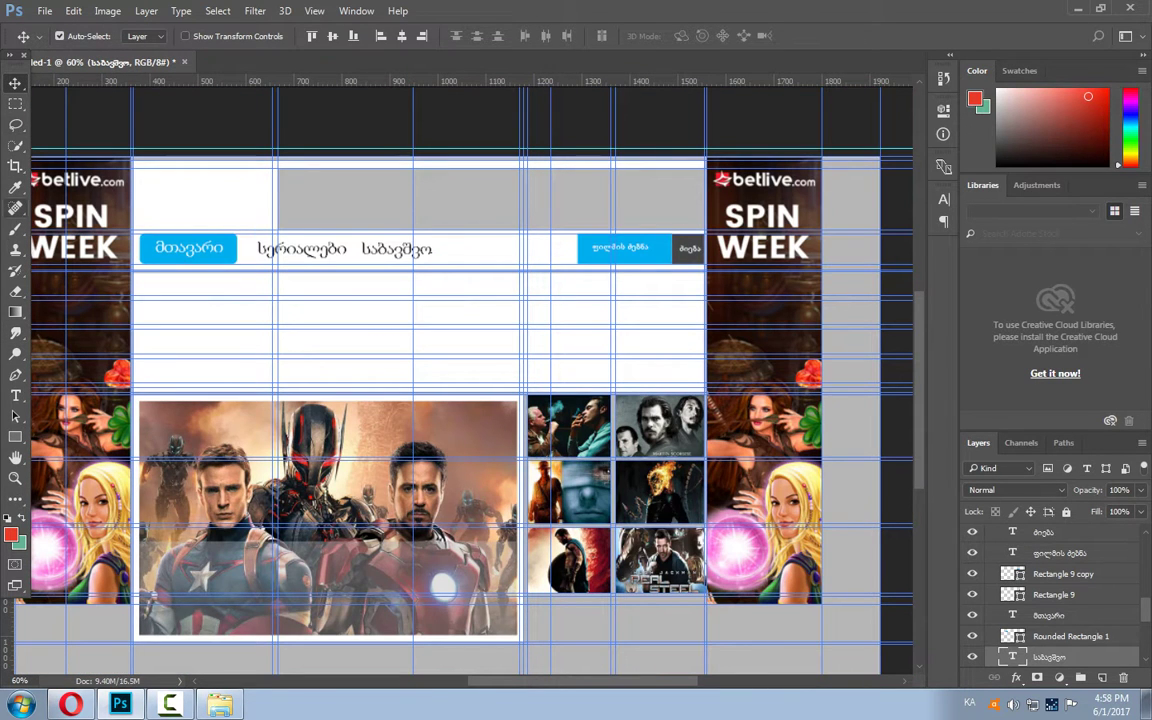
click(15, 396)
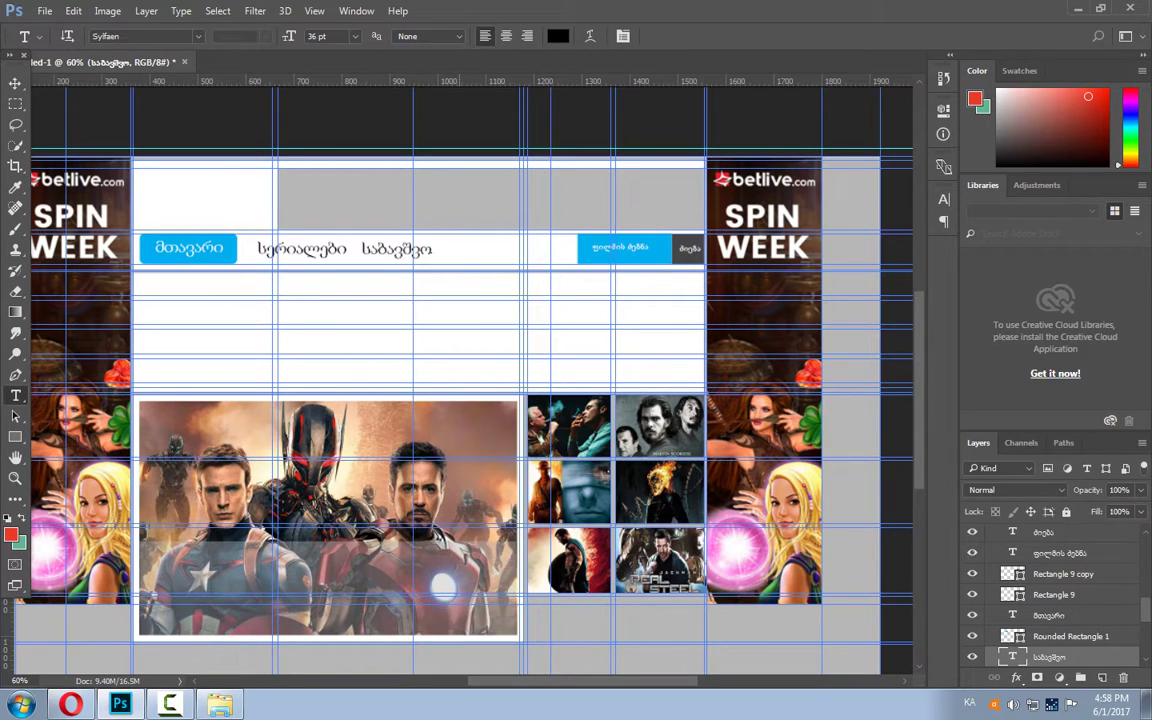
click(460, 249)
text(ჟანხლეები)
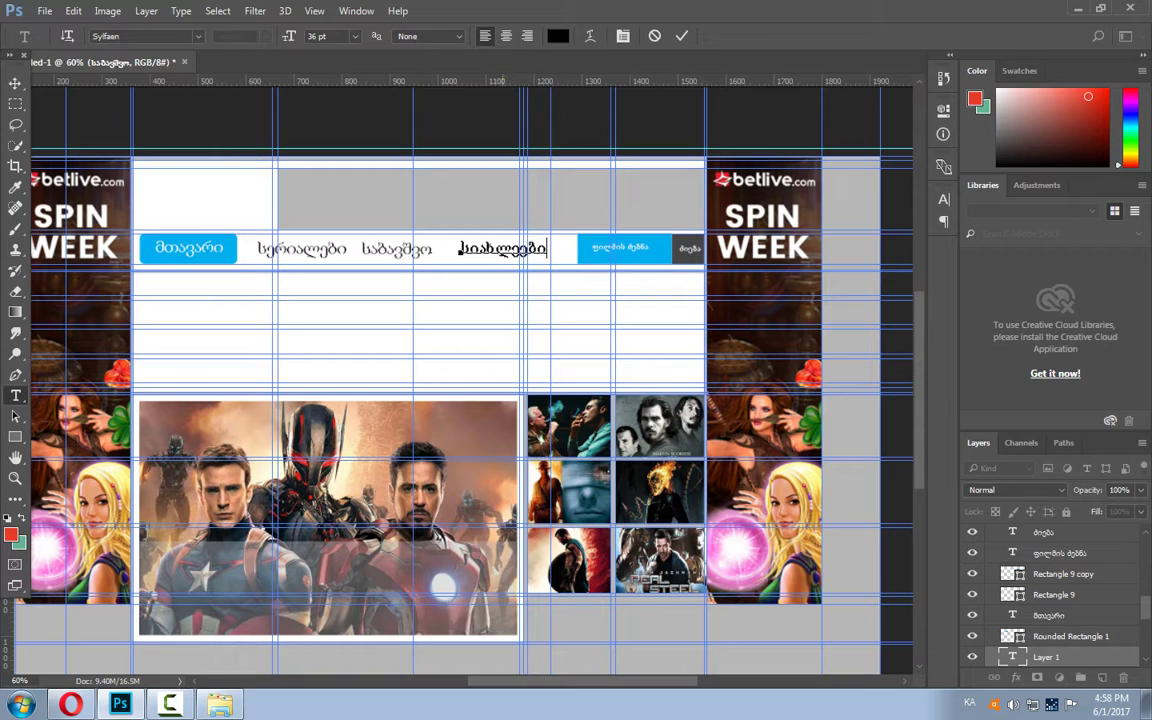
Commit the სიახლეები menu label and nudge it slightly right and down.
click(15, 83)
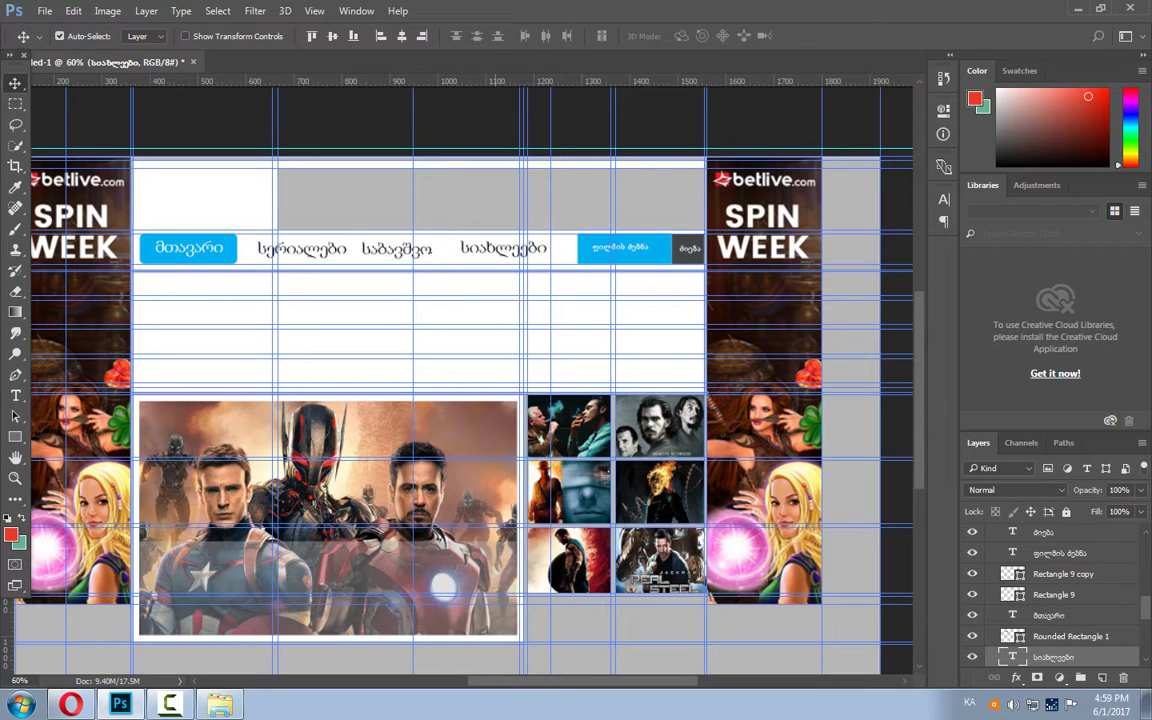
drag(509, 213, 507, 215)
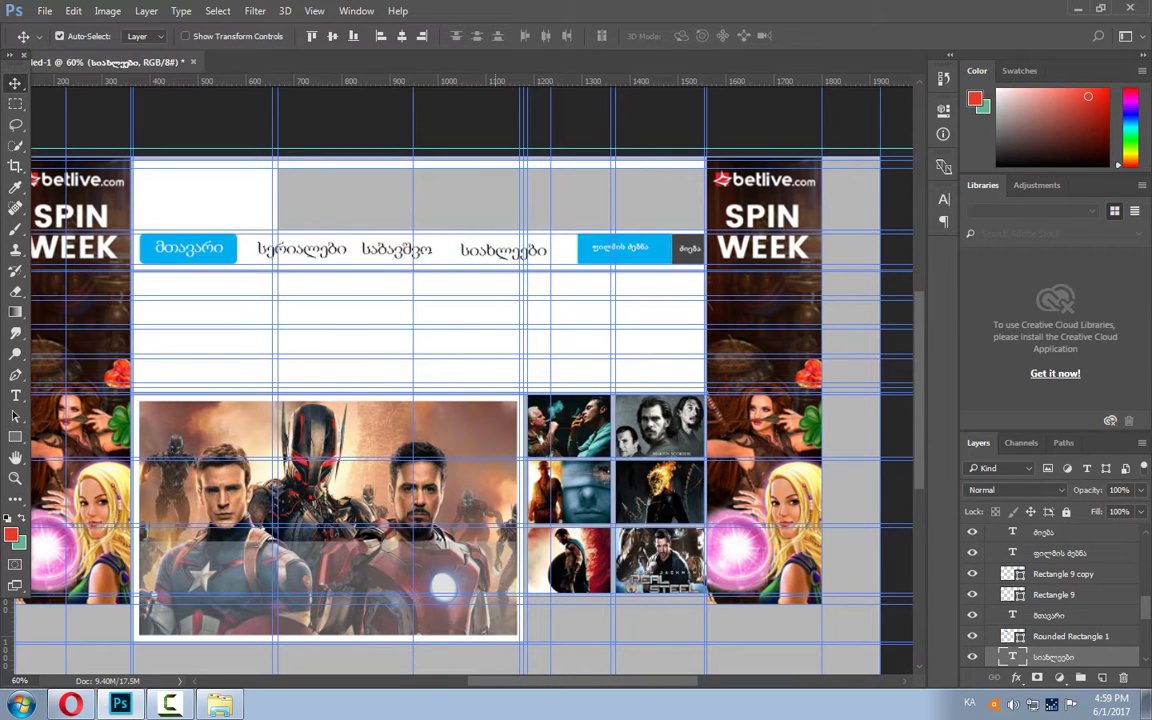
scroll(375, 336, down, 2)
scroll(375, 336, down, 2)
scroll(375, 336, up, 1)
scroll(375, 336, up, 1)
scroll(371, 296, up, 1)
scroll(371, 296, up, 1)
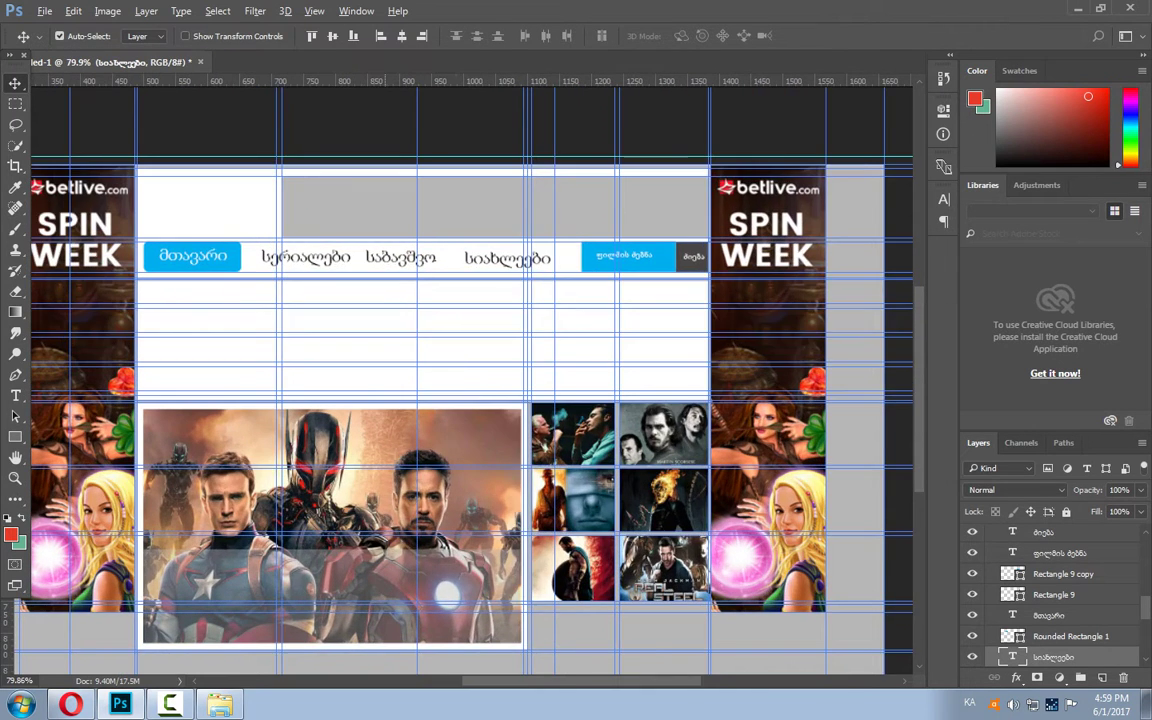
scroll(371, 296, up, 1)
Nudge the third menu label right, then restore Photoshop's window to uncover the photo folder.
drag(425, 240, 440, 240)
scroll(358, 300, down, 2)
scroll(358, 300, down, 2)
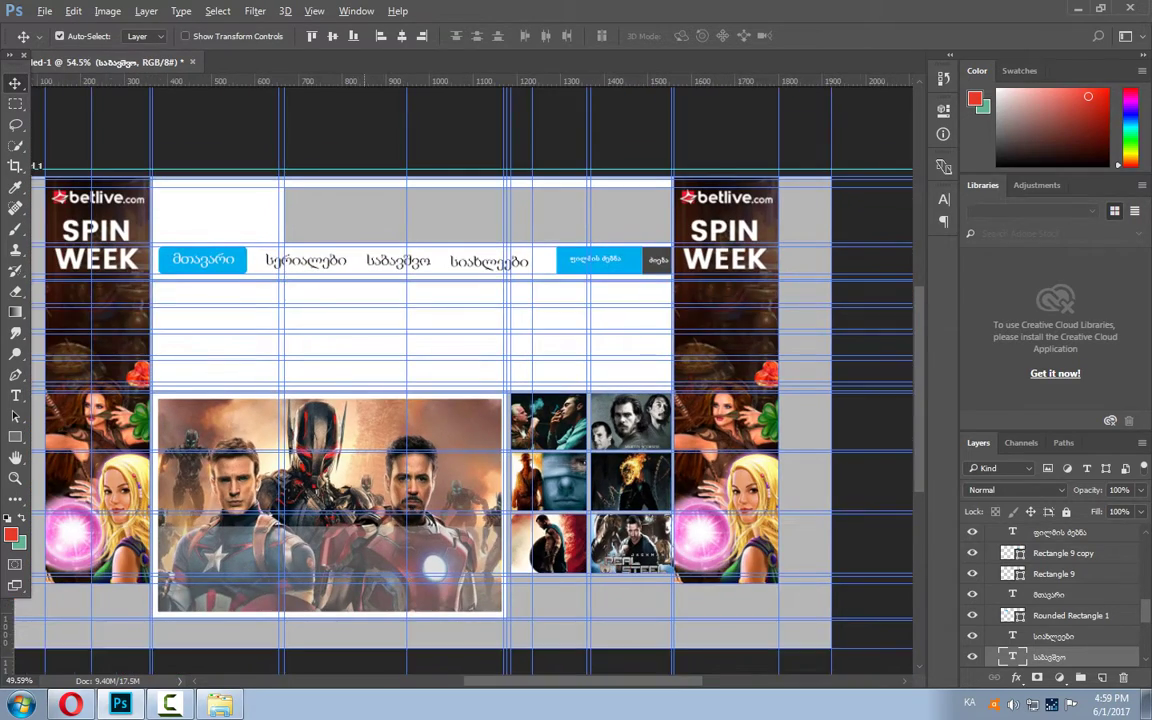
scroll(358, 300, down, 1)
scroll(373, 506, down, 1)
scroll(373, 506, up, 2)
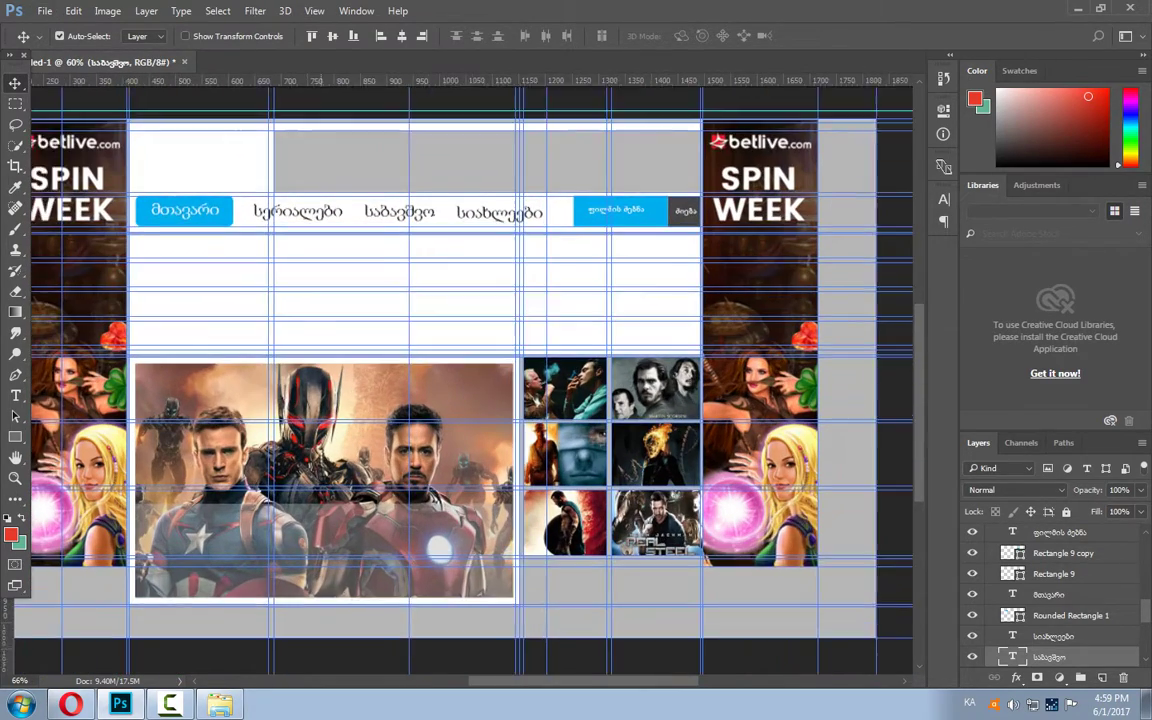
scroll(373, 506, up, 1)
scroll(373, 506, down, 1)
scroll(373, 506, up, 1)
scroll(373, 506, up, 1)
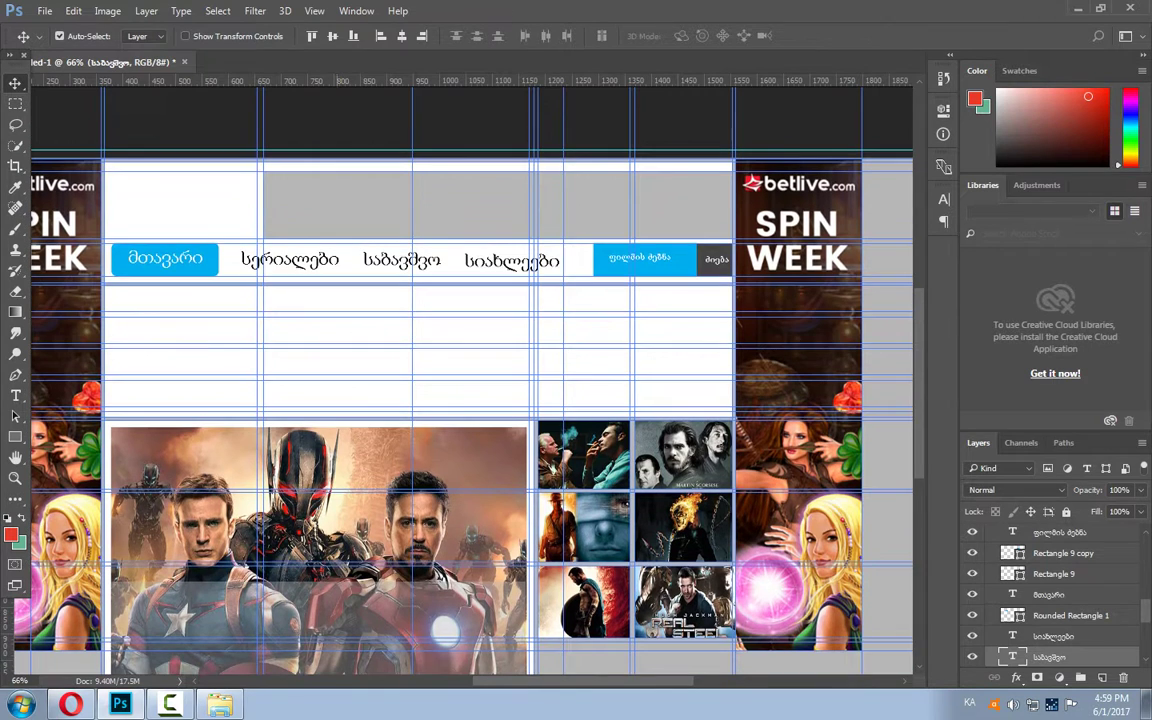
scroll(373, 506, down, 1)
scroll(373, 506, up, 1)
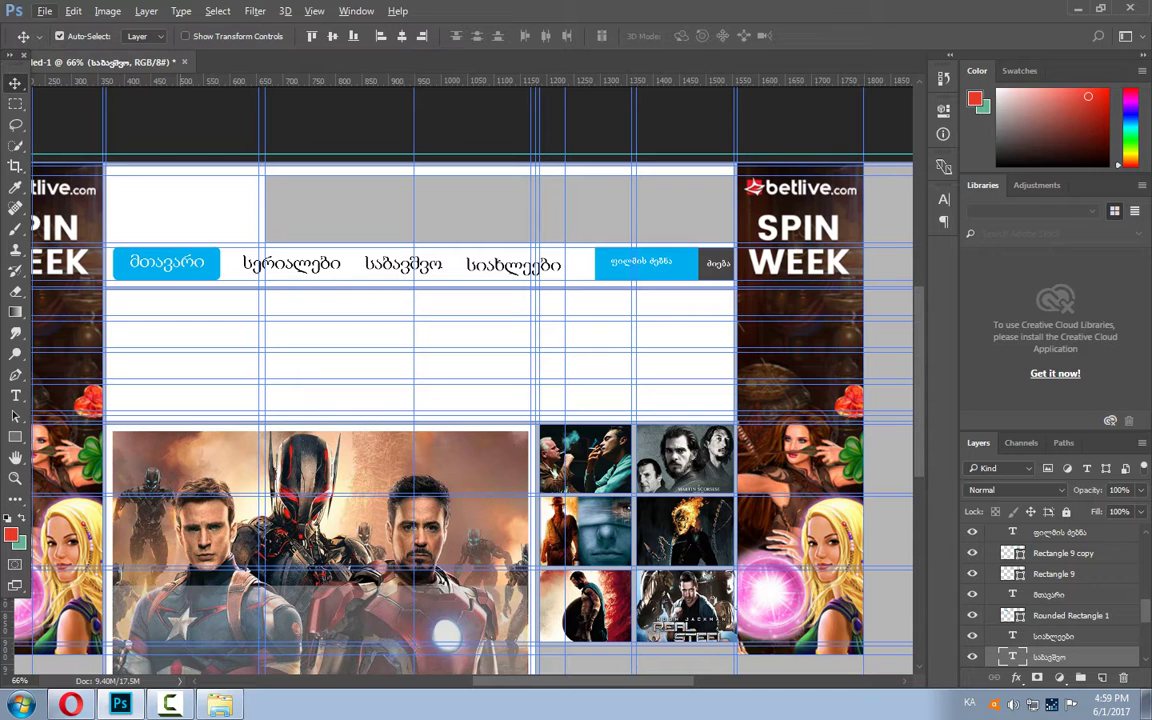
mouse_move(970, 8)
mouse_down()
mouse_move(1010, 86)
mouse_move(984, 102)
mouse_up()
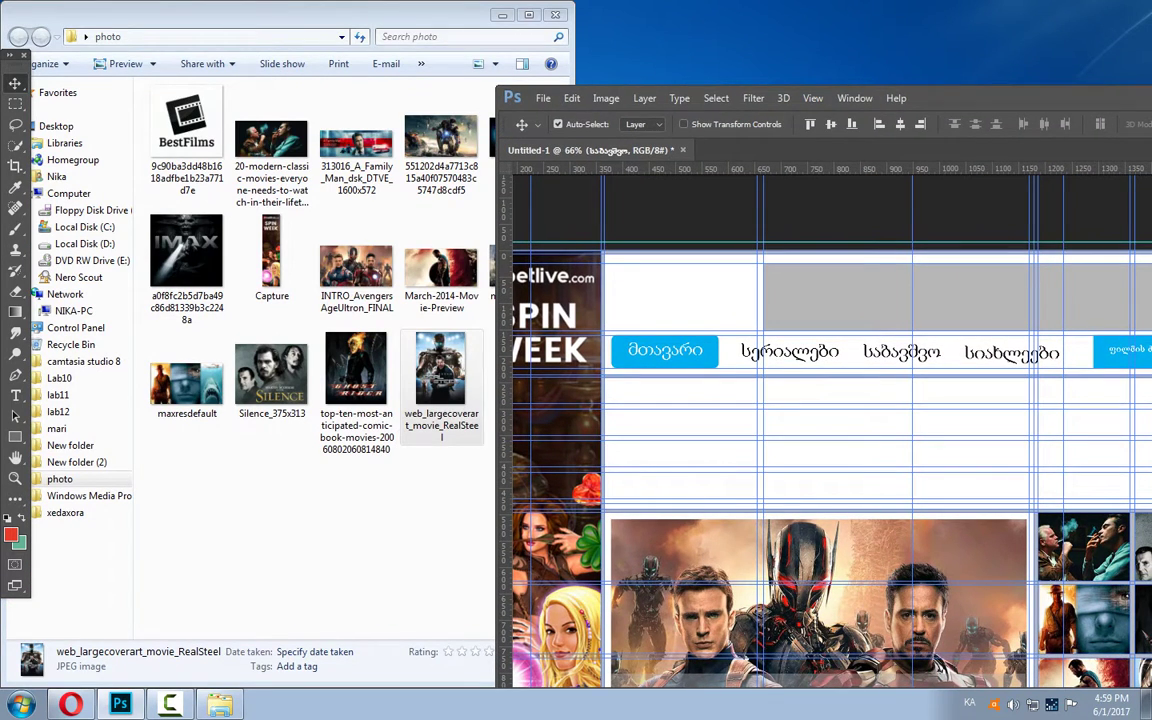
Drag the BestFilms logo image from the Explorer photo folder onto the Photoshop mockup.
drag(300, 14, 207, 14)
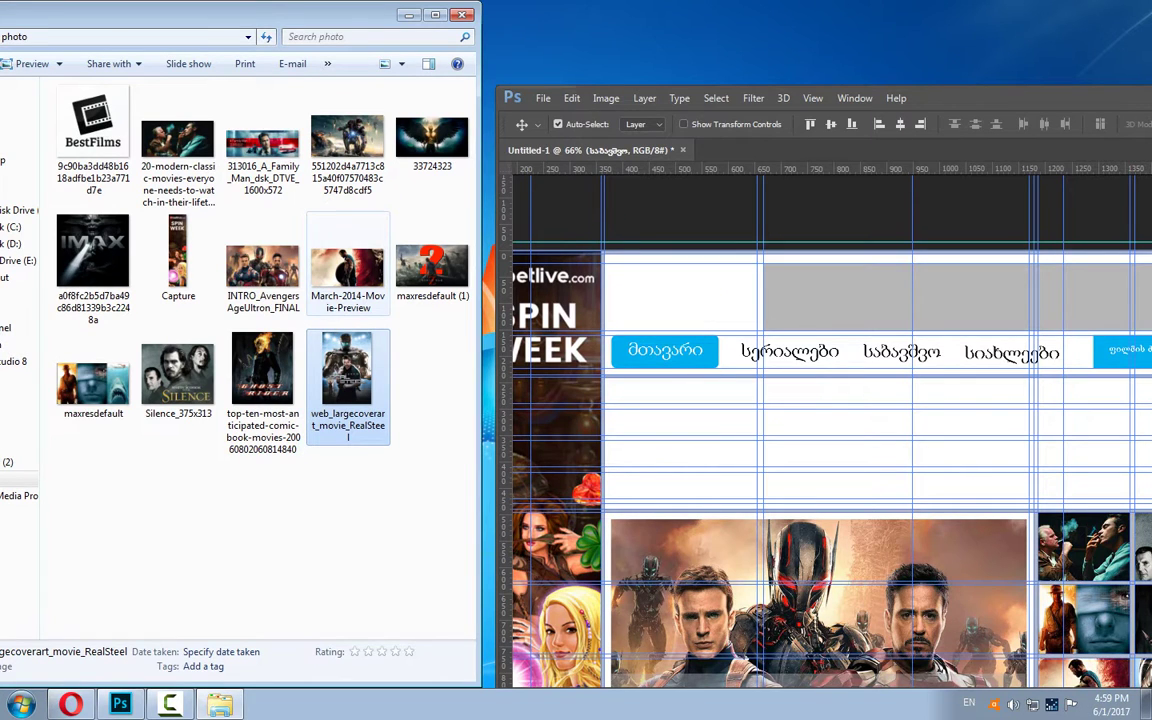
double_click(392, 13)
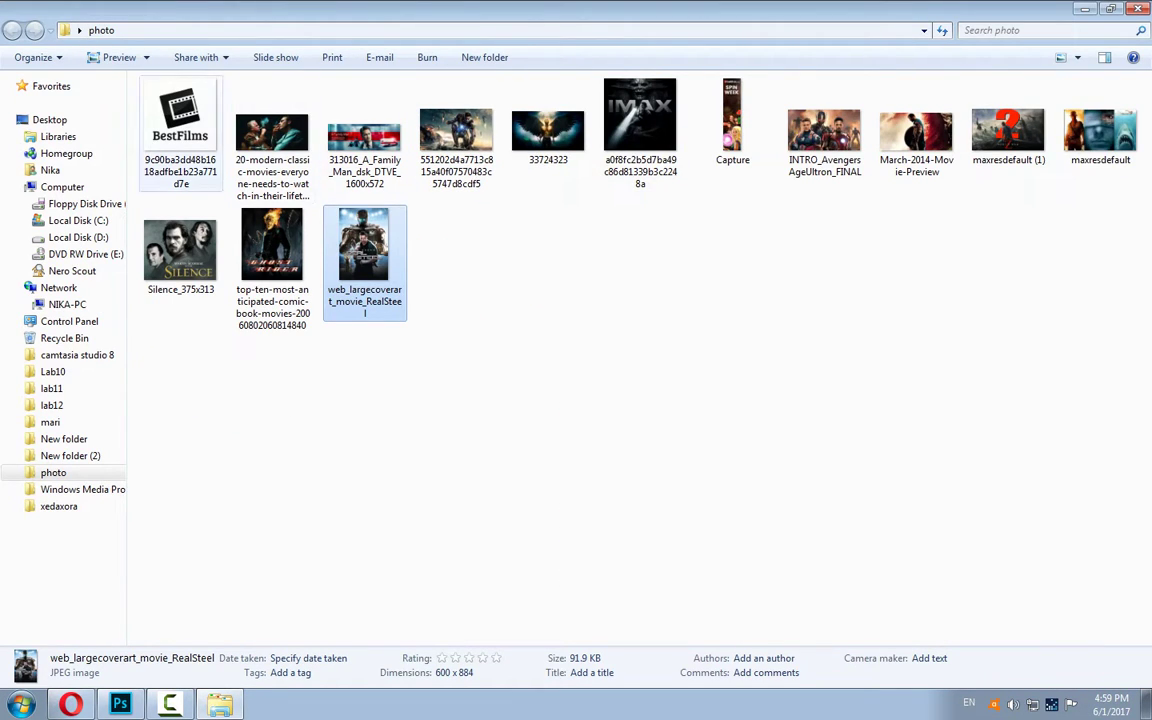
click(180, 135)
key(super+Down)
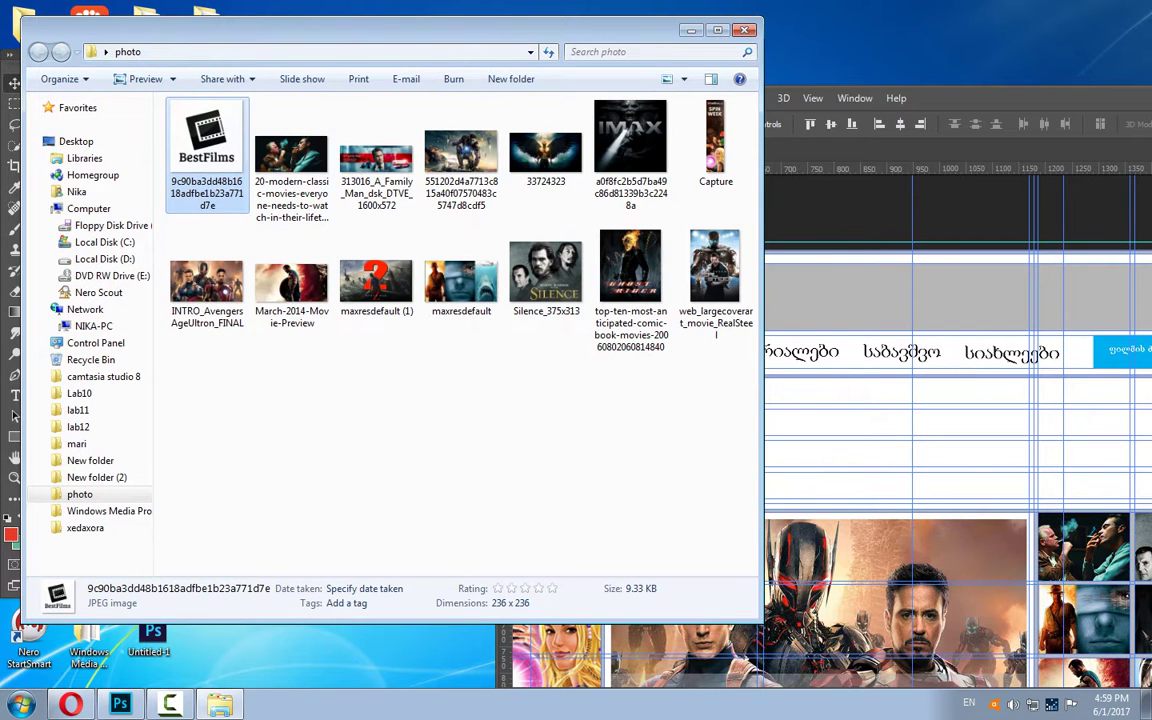
drag(206, 140, 900, 468)
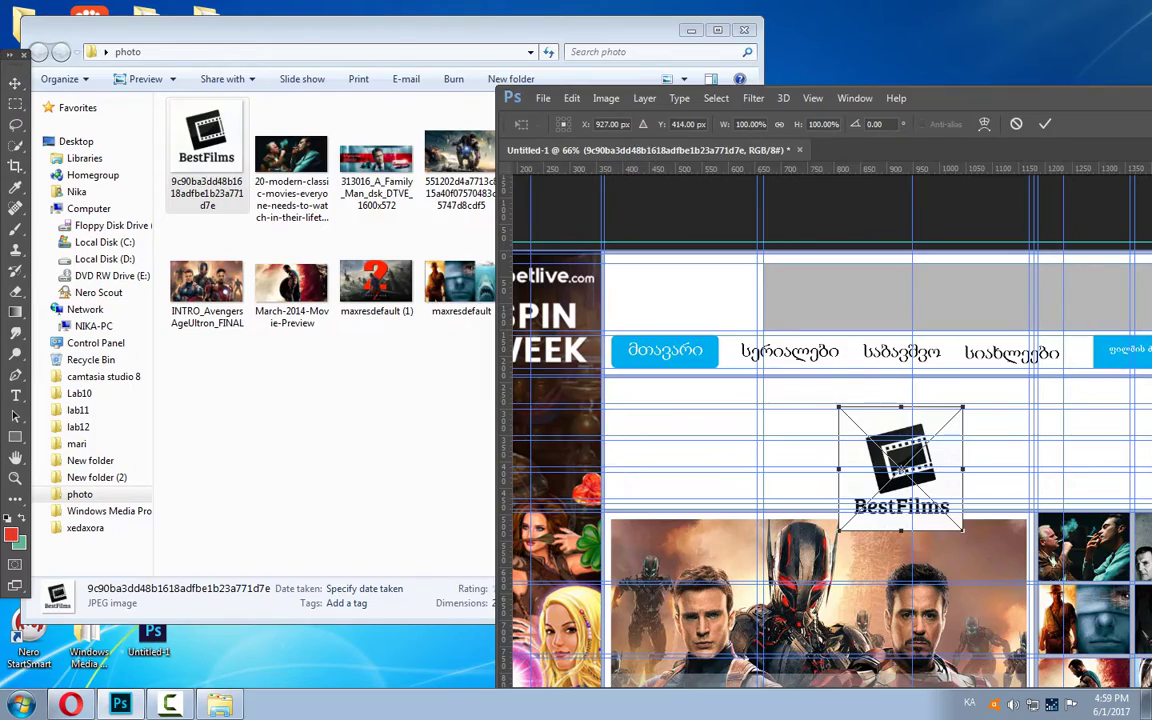
key(super+Up)
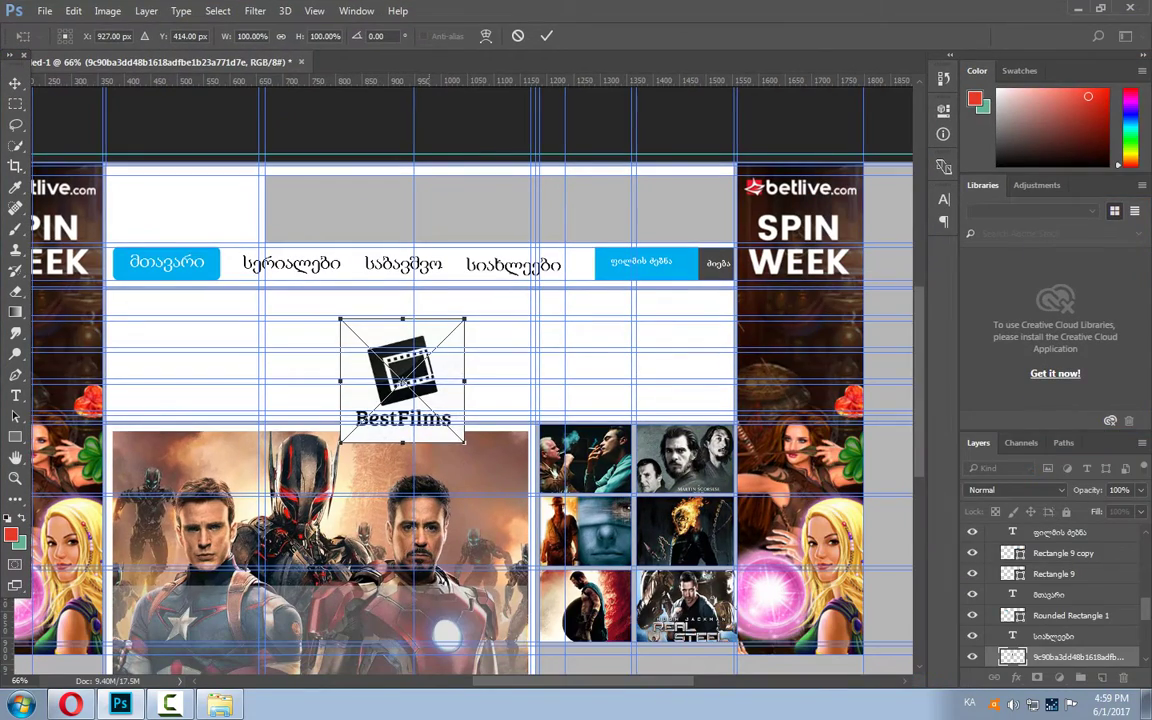
Move the placed BestFilms logo up and right above the hero image and commit it.
drag(400, 385, 420, 368)
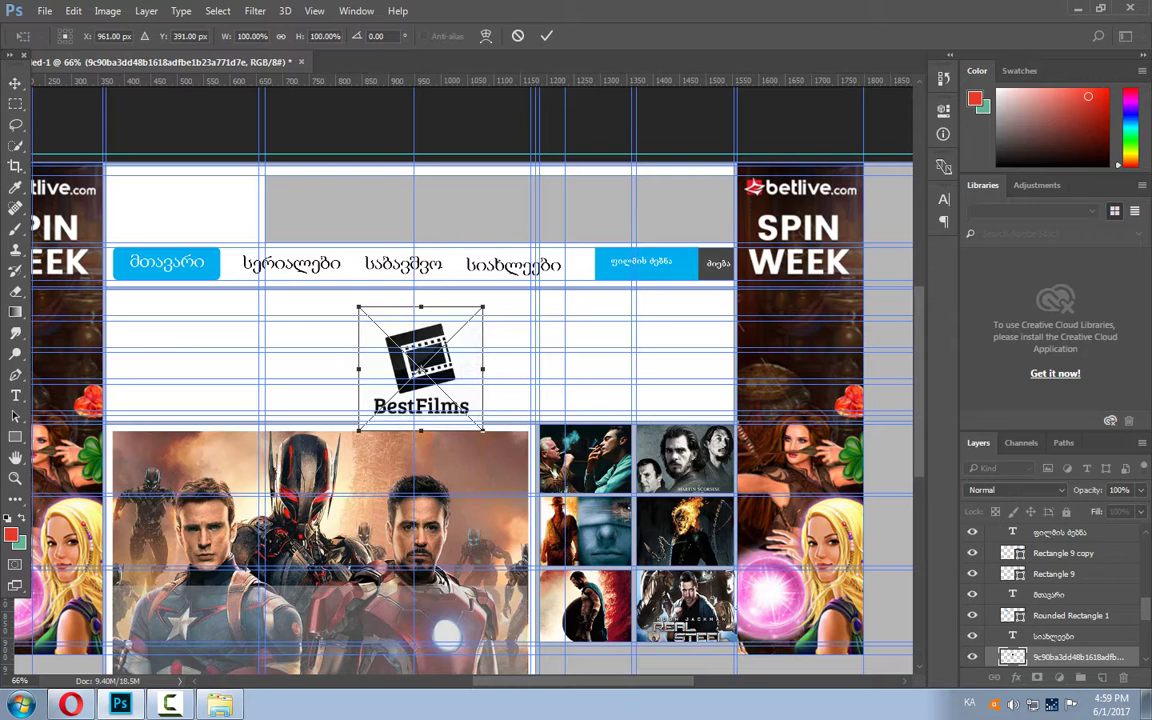
scroll(1055, 595, down, 1)
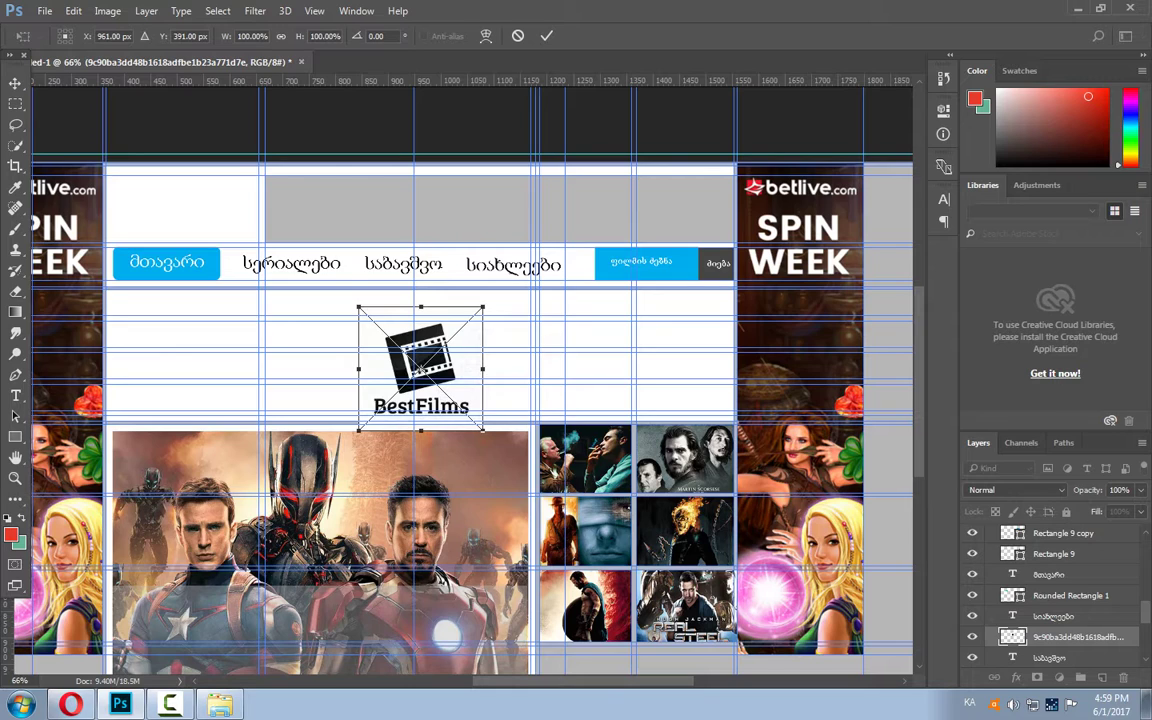
scroll(1055, 595, down, 2)
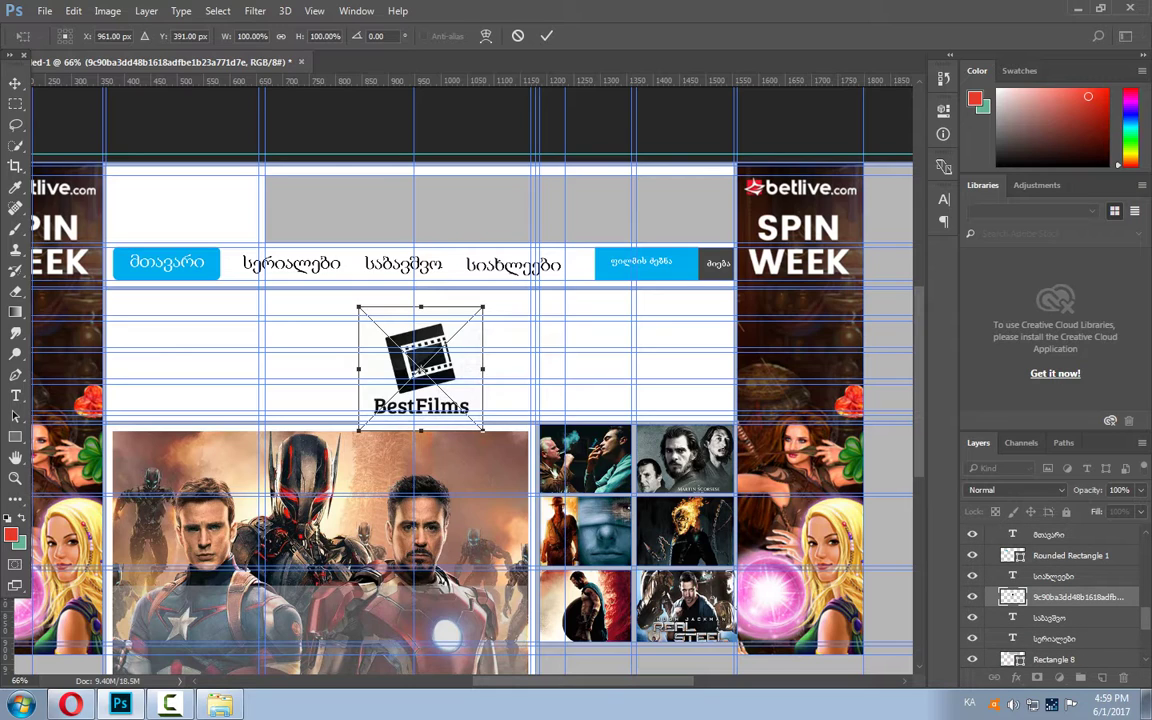
key(Return)
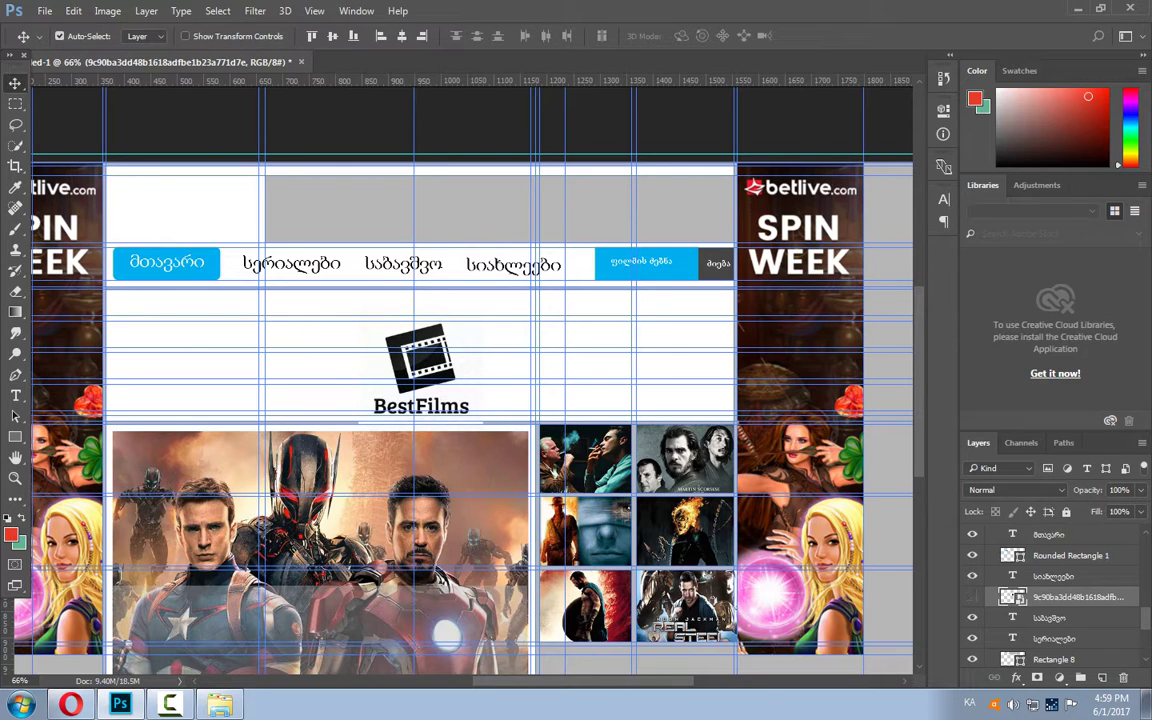
click(1050, 617)
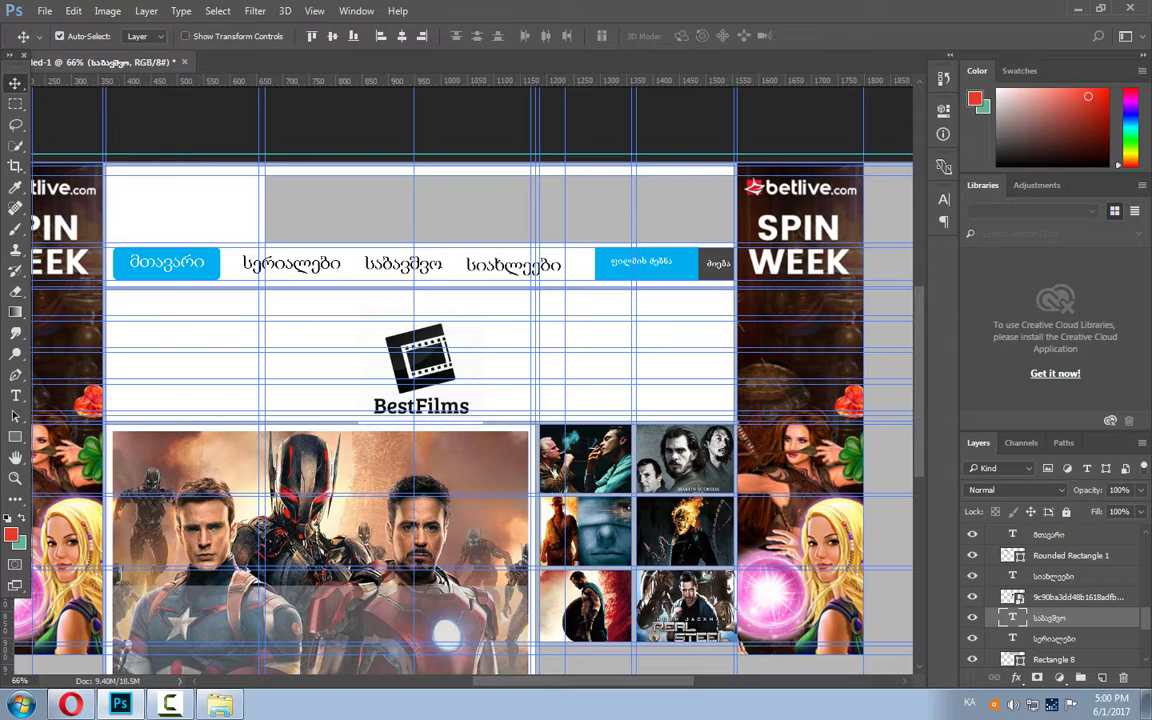
click(15, 436)
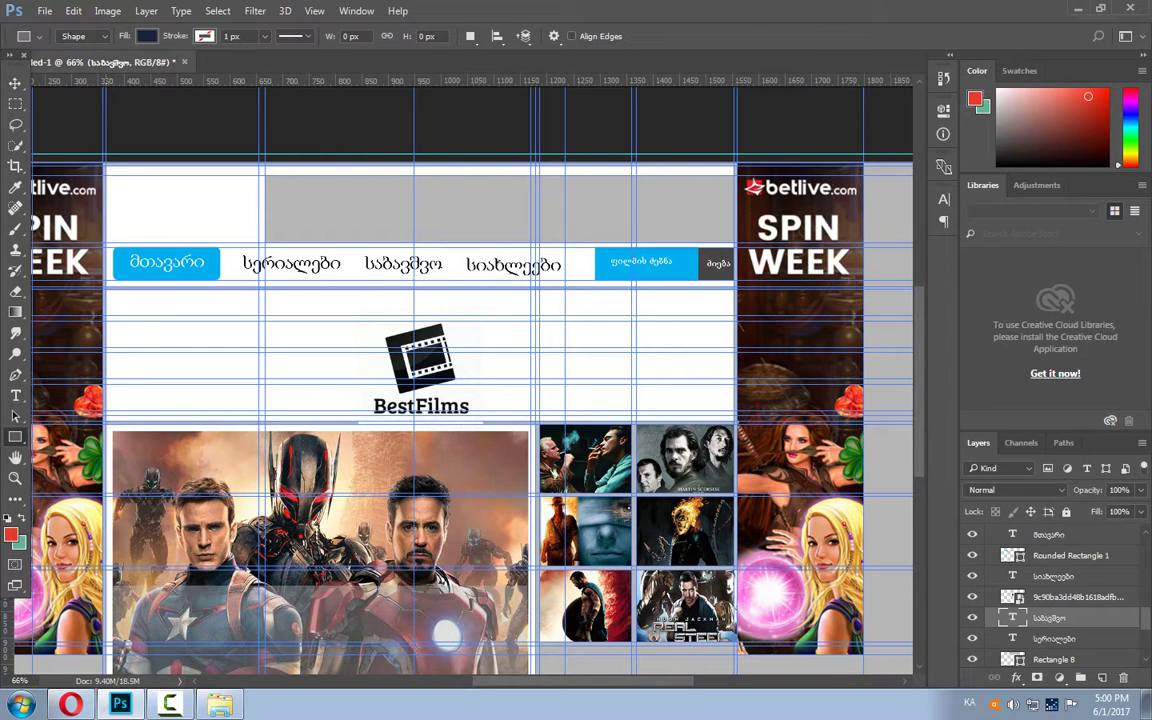
Draw a 291 × 127 px header rectangle and move the BestFilms logo toward it.
mouse_move(71, 123)
mouse_down()
mouse_move(263, 207)
mouse_move(262, 243)
mouse_up()
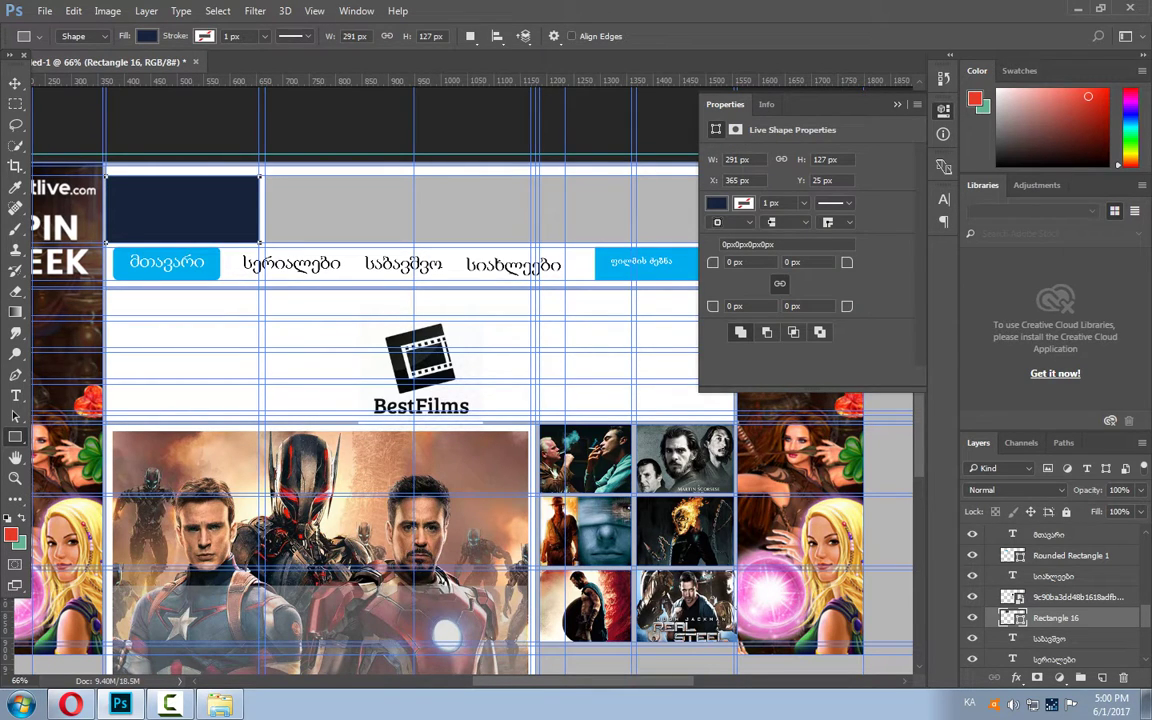
key(v)
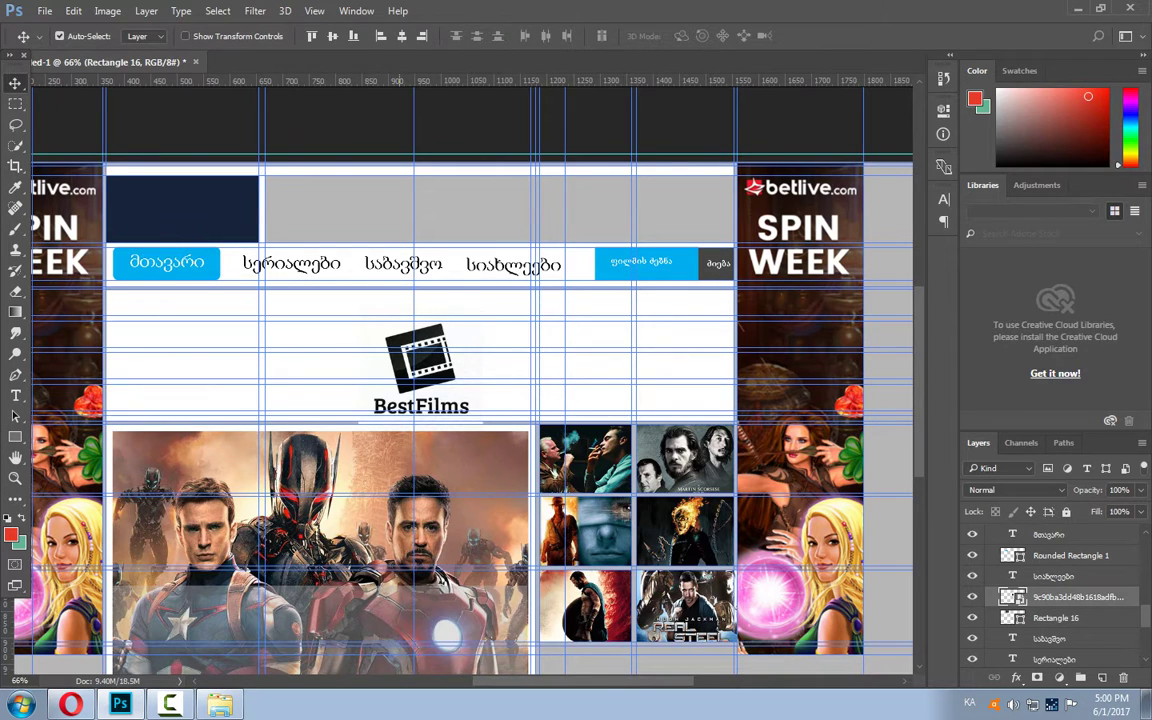
drag(420, 360, 205, 215)
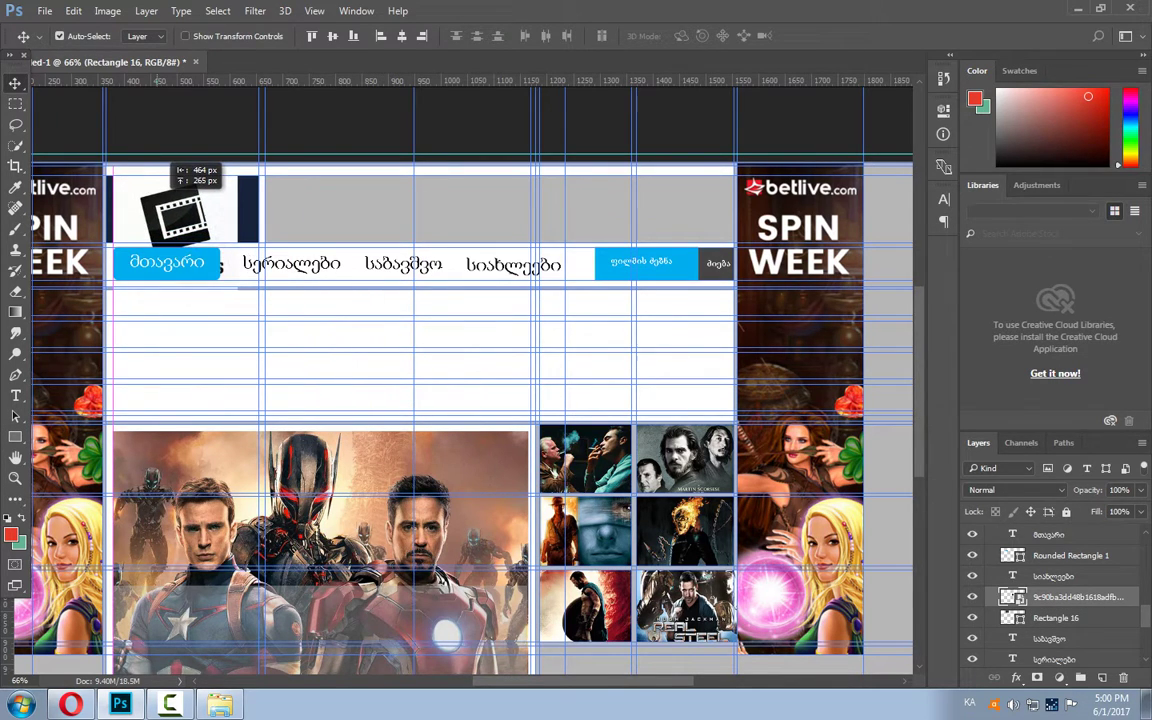
mouse_move(205, 215)
mouse_down()
mouse_move(180, 207)
mouse_move(185, 180)
mouse_move(205, 250)
mouse_up()
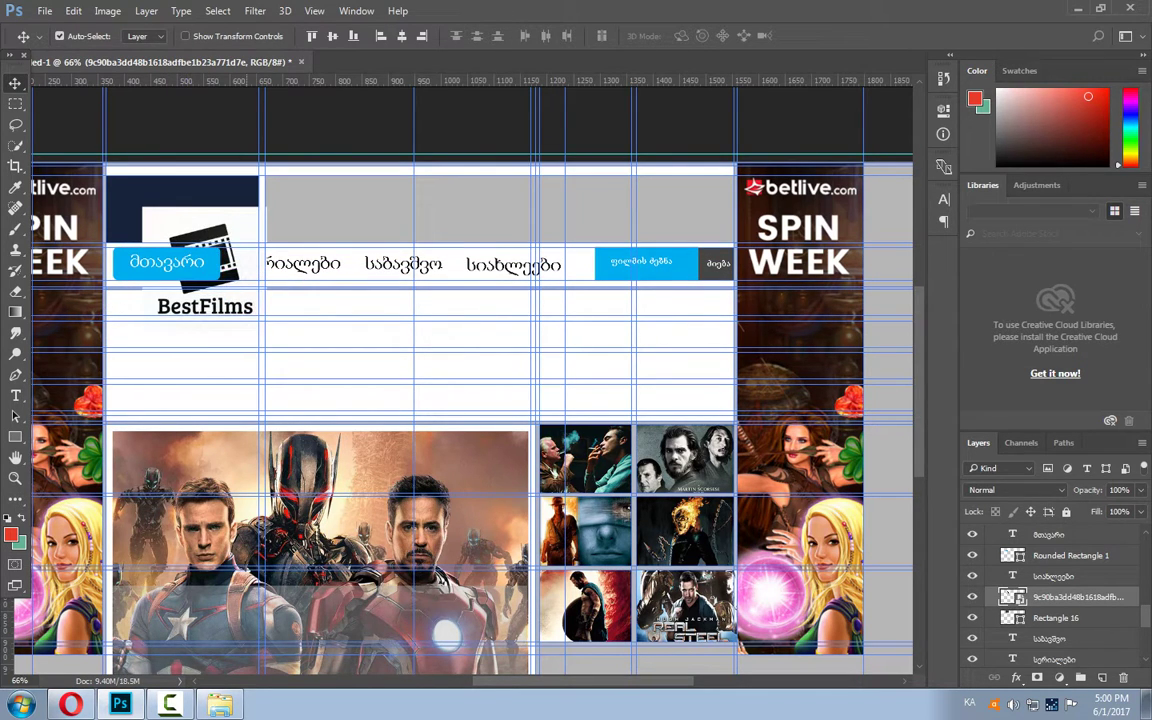
Scale the logo to 75.85% inside the header box and clip it to Rectangle 16.
key(ctrl)
key(ctrl+t)
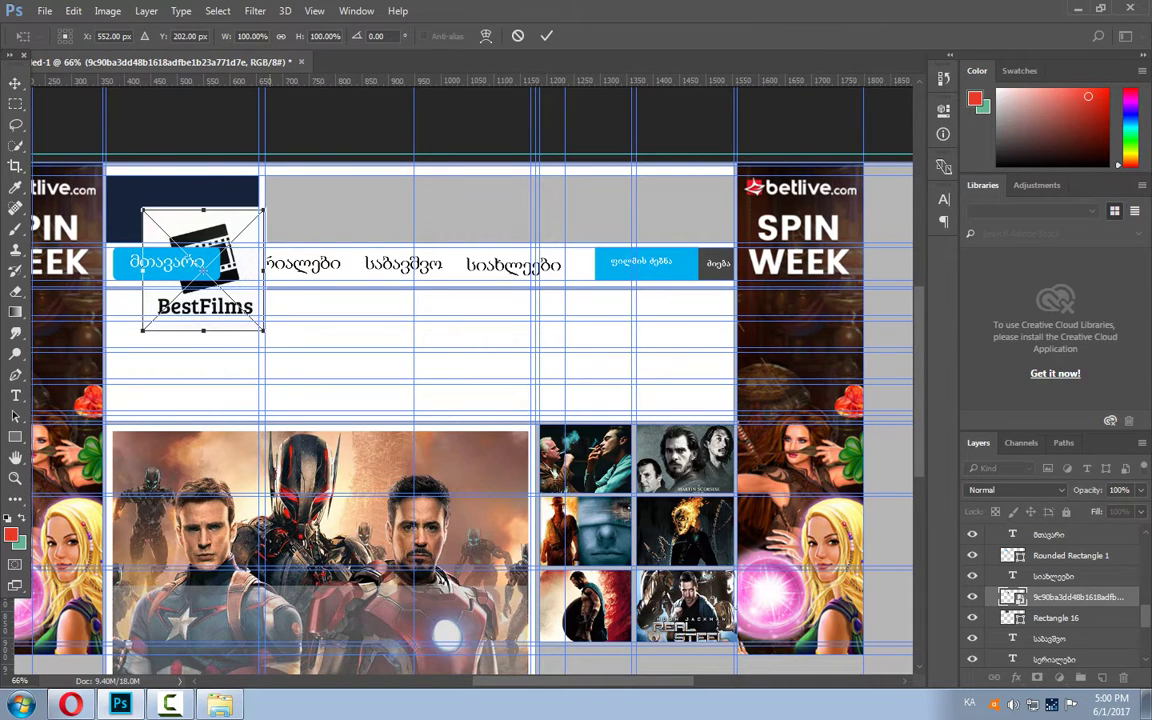
drag(266, 207, 236, 240)
drag(232, 286, 230, 193)
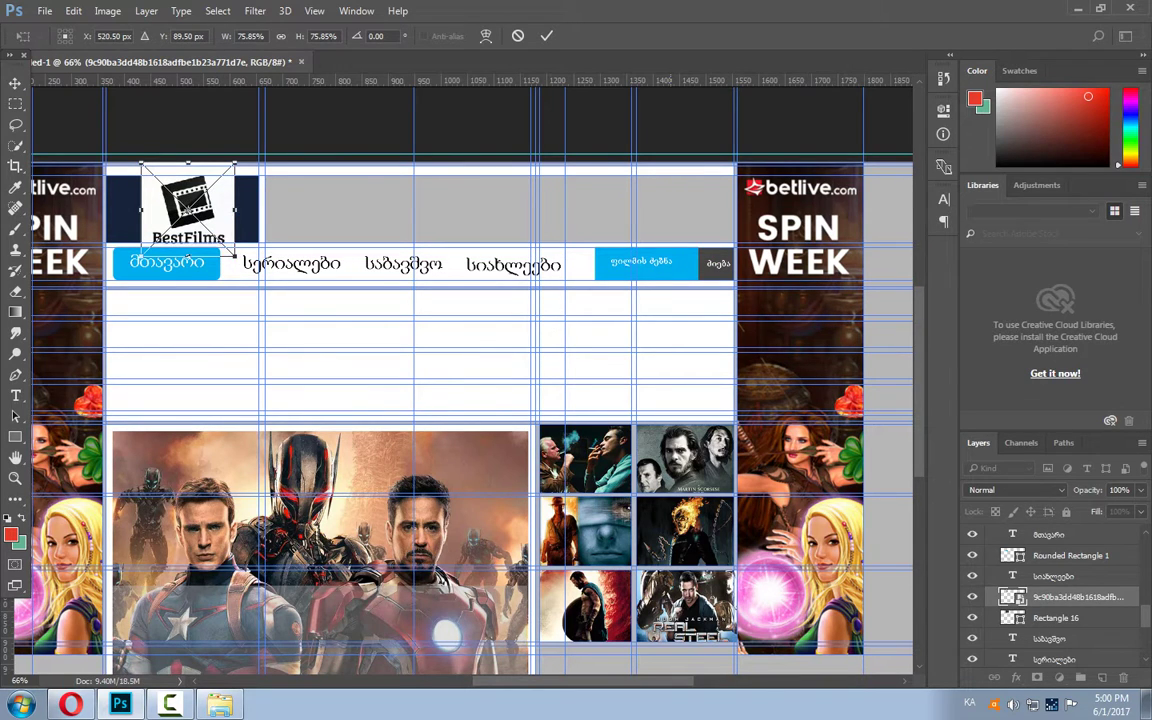
key(Return)
key(alt+bracketleft)
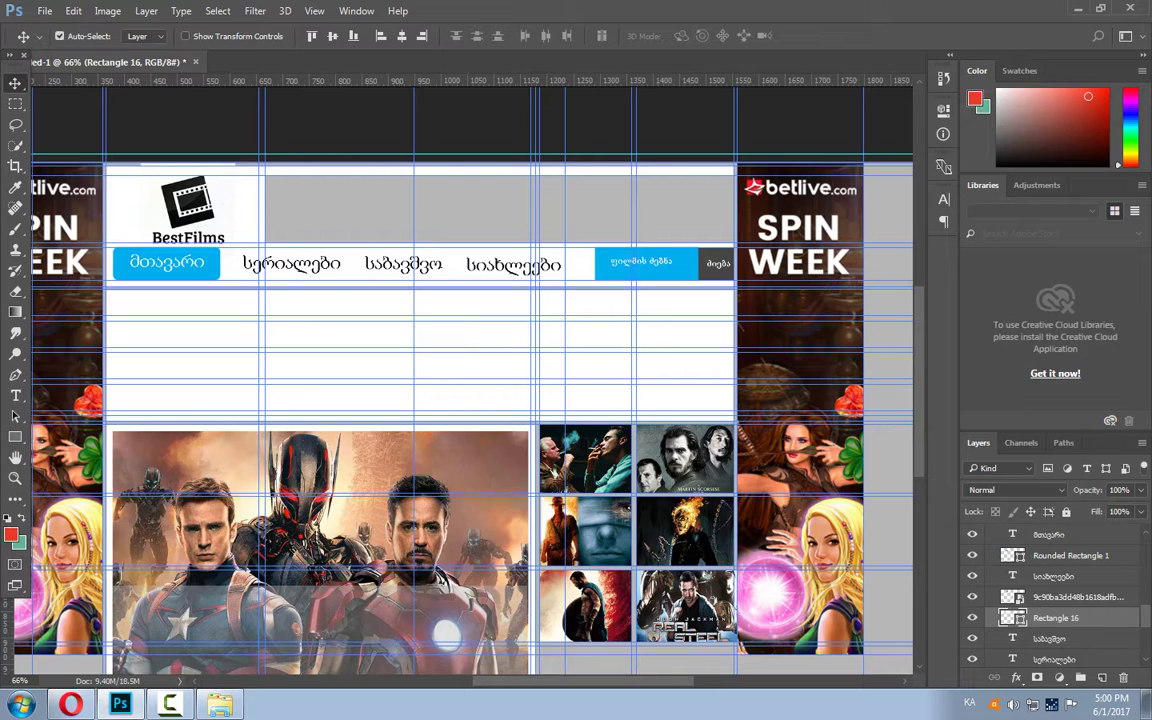
key(alt+bracketright)
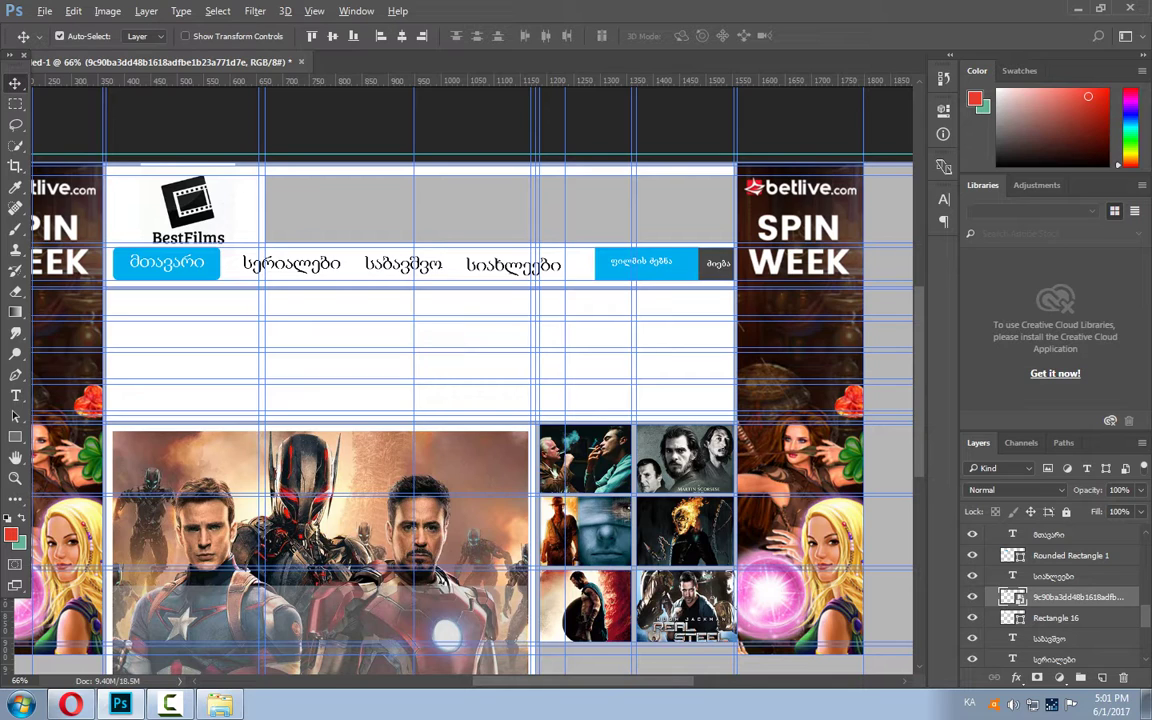
key(ctrl+alt+g)
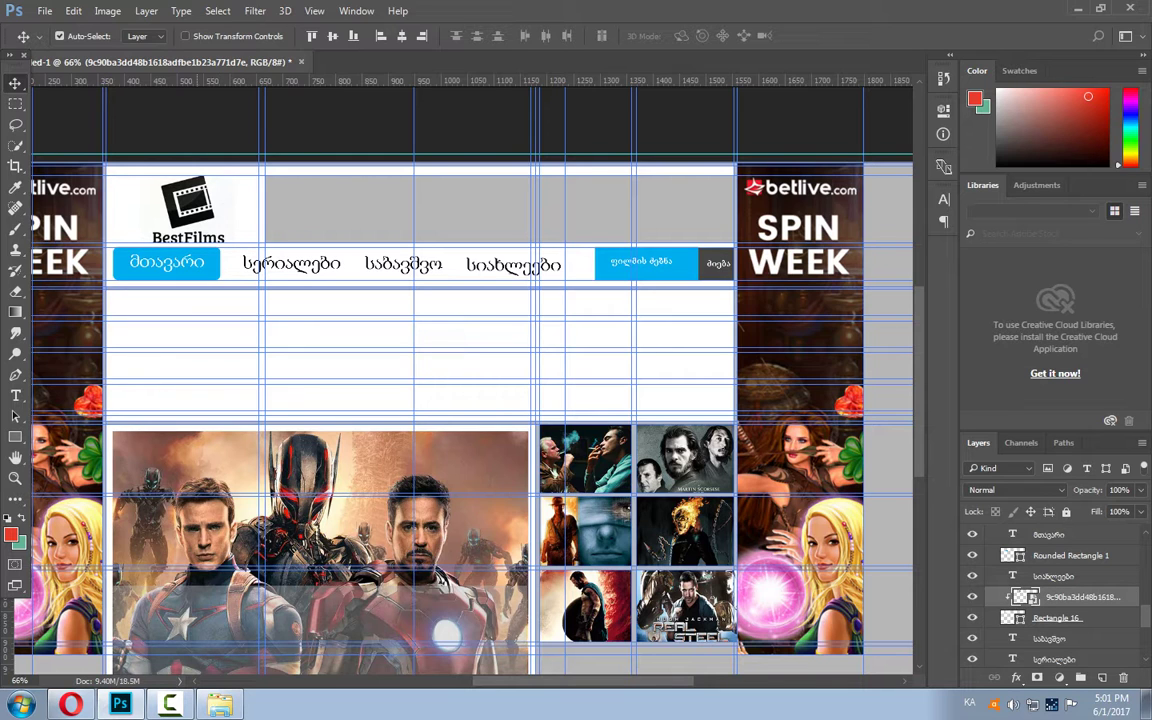
scroll(296, 256, down, 1)
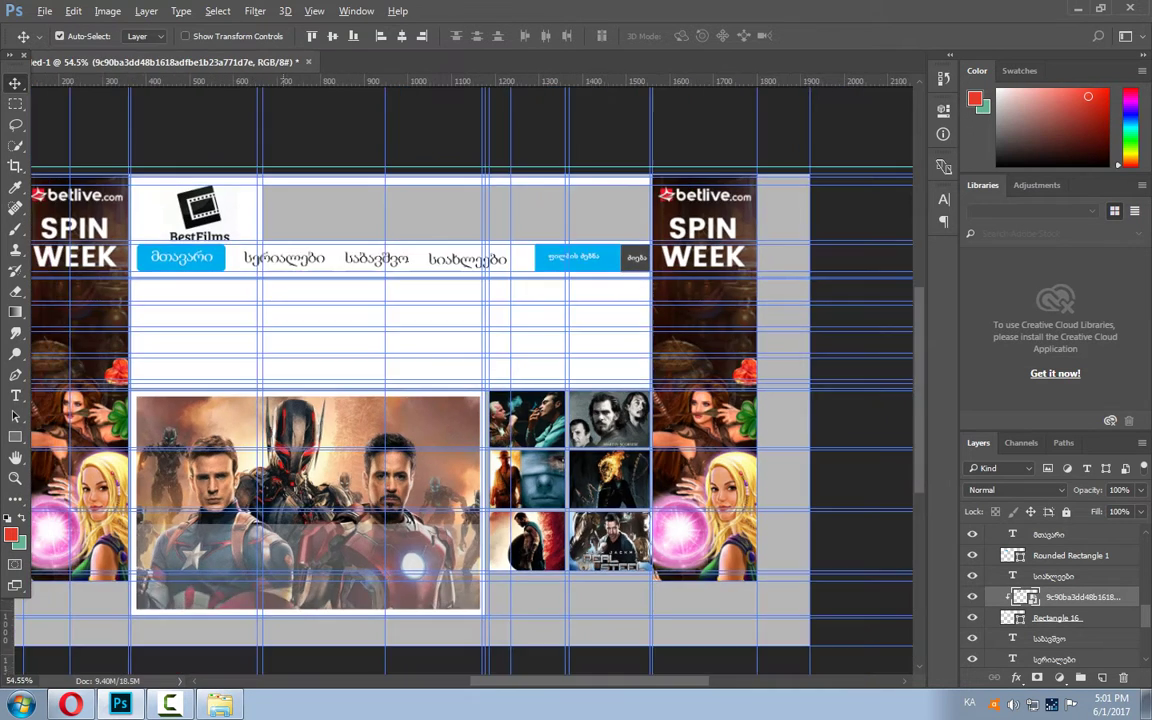
scroll(296, 256, down, 3)
scroll(190, 261, up, 1)
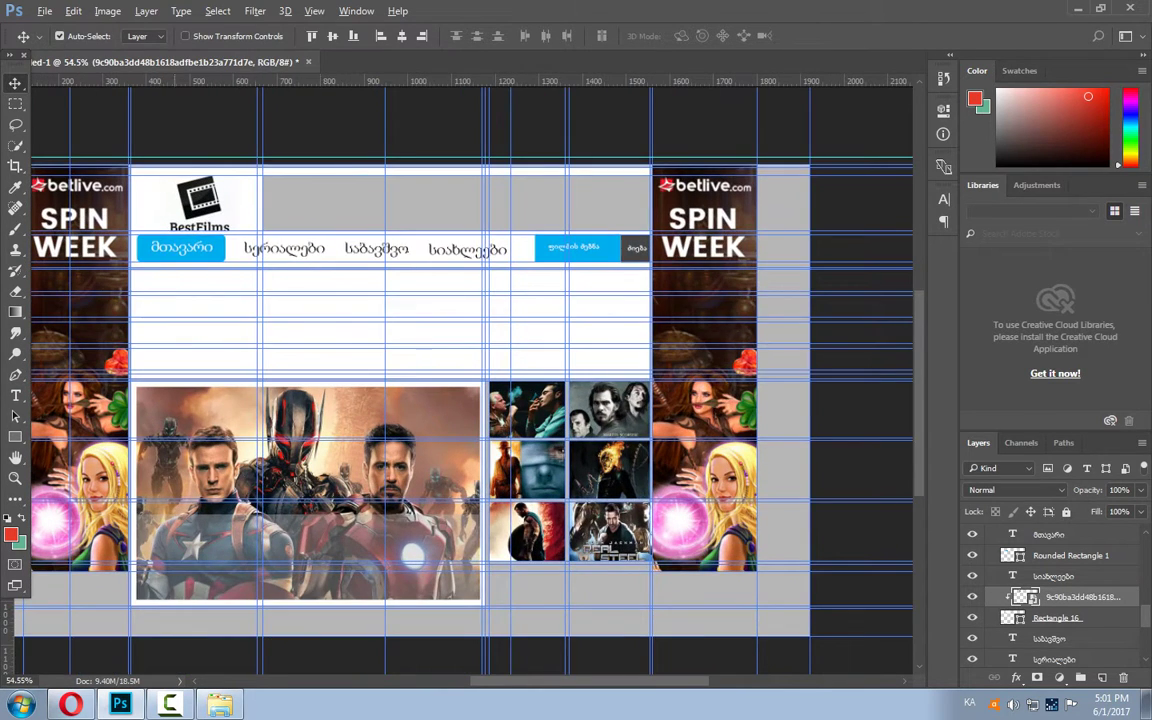
scroll(190, 261, up, 1)
scroll(190, 261, up, 1)
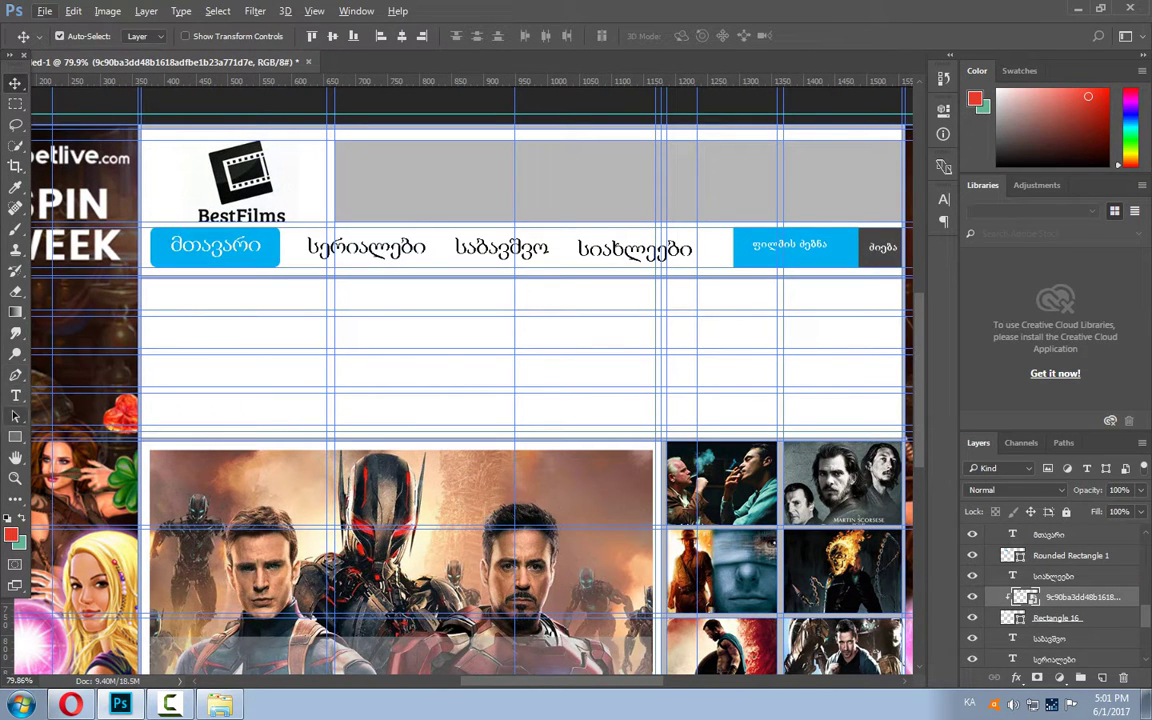
click(15, 395)
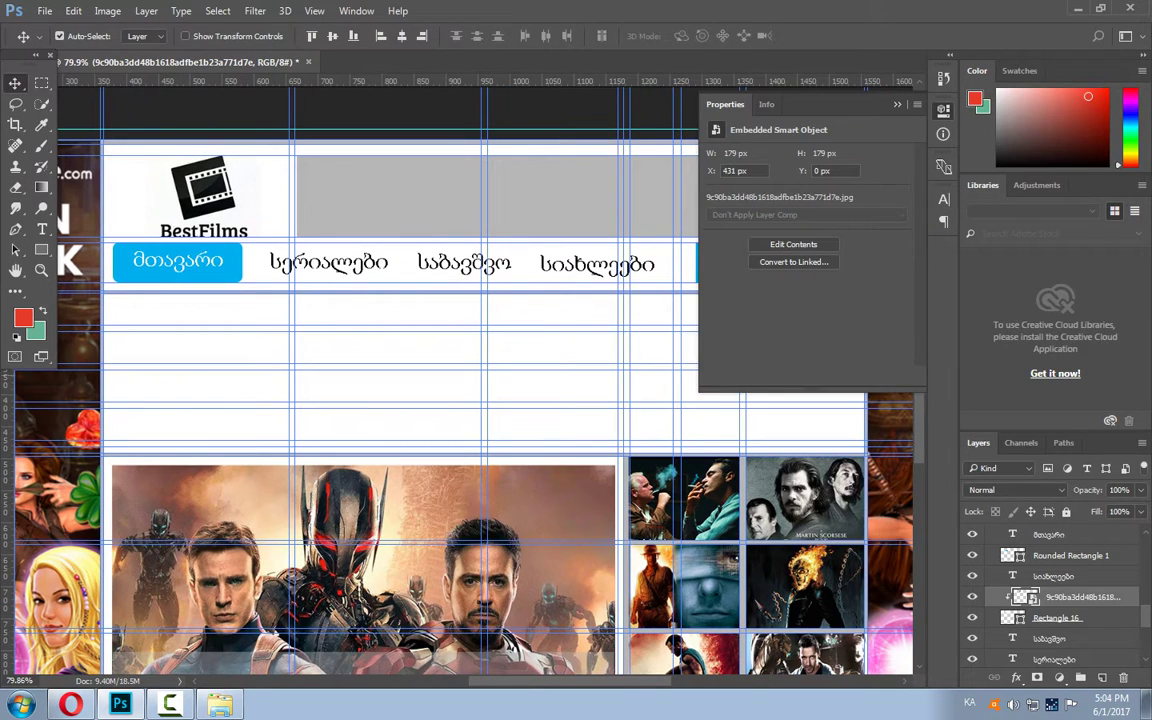
scroll(190, 352, down, 1)
scroll(190, 352, down, 1)
scroll(190, 352, up, 1)
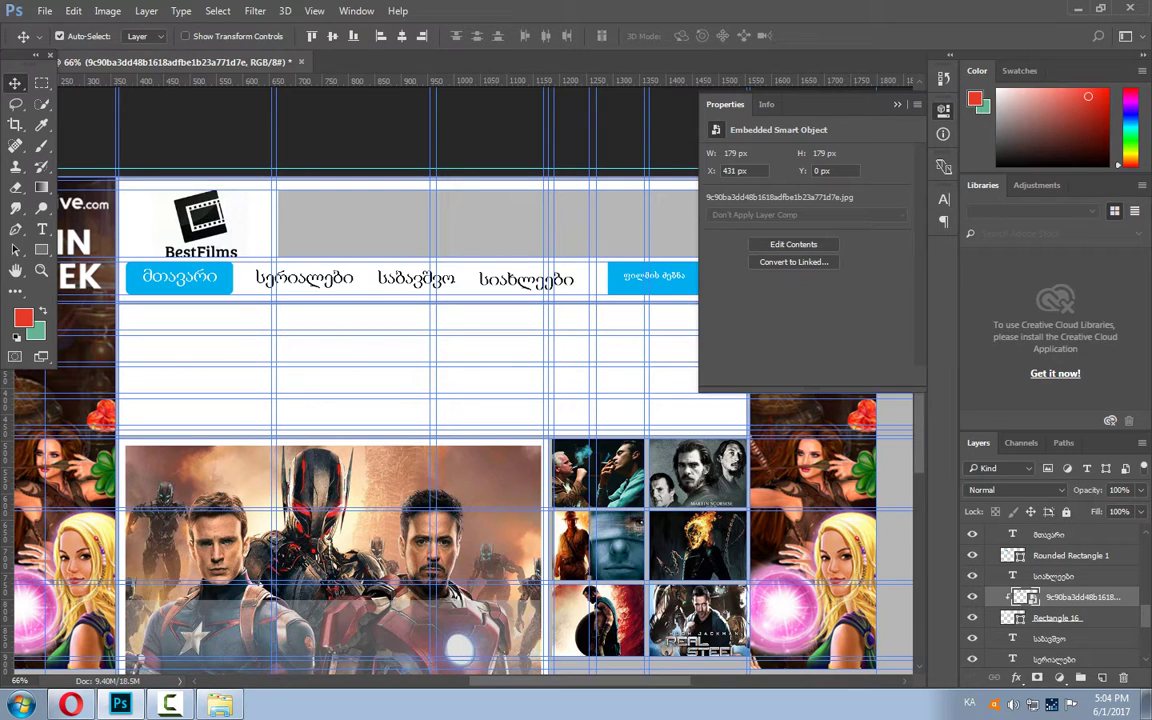
scroll(180, 331, up, 1)
scroll(180, 331, up, 1)
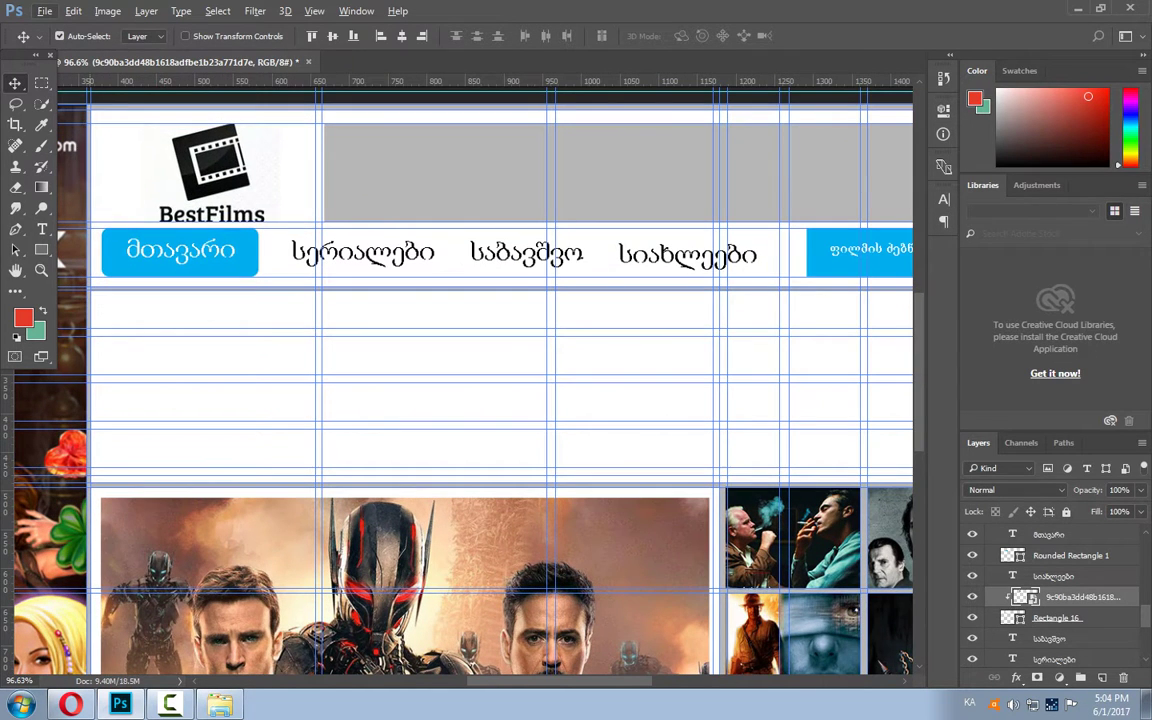
click(41, 249)
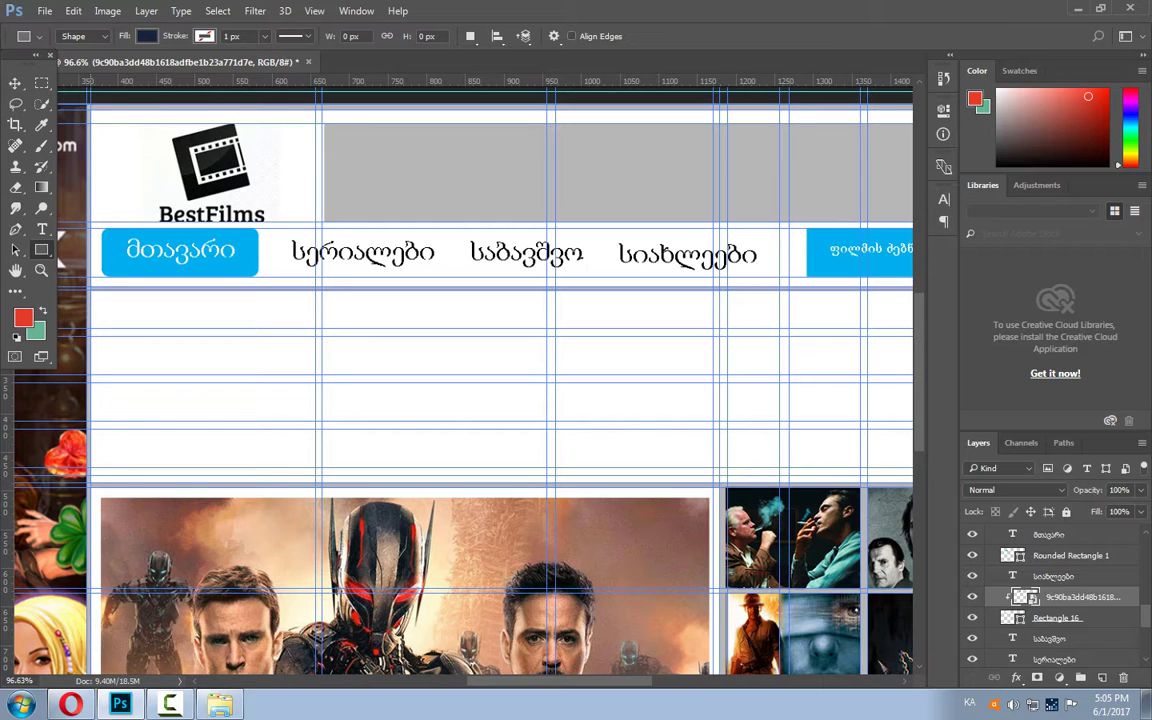
Draw a 291×50 px rectangle below the menu with a grey fill.
drag(90, 282, 317, 329)
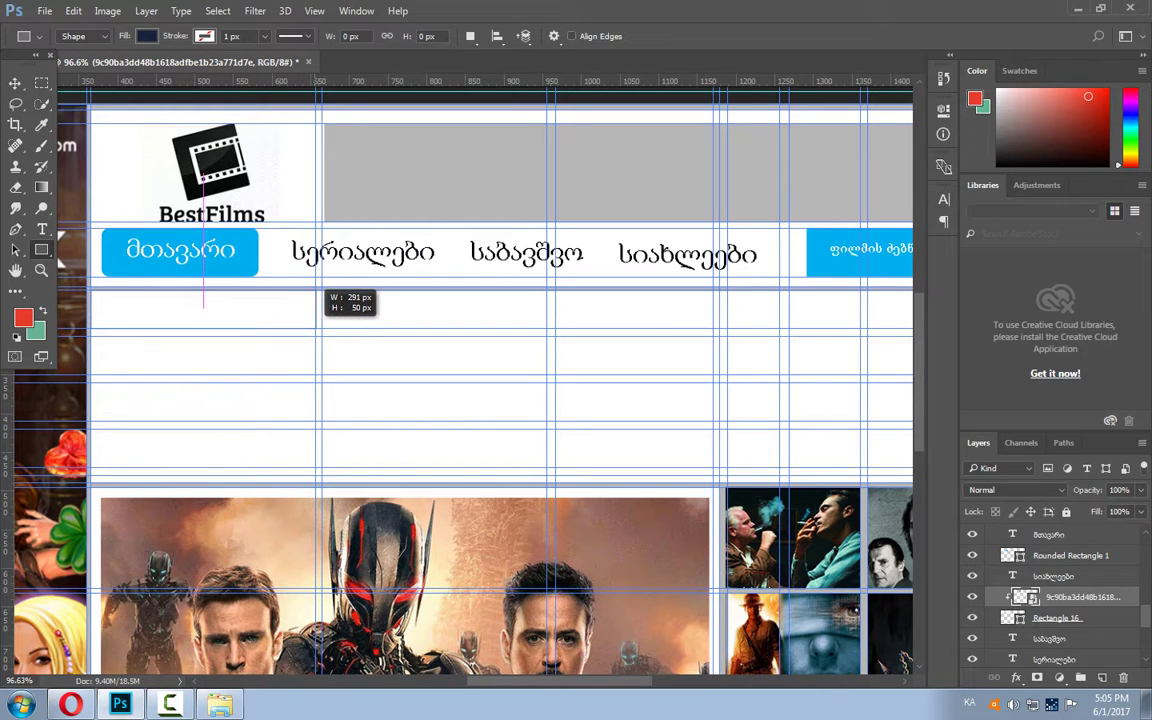
click(147, 36)
click(147, 36)
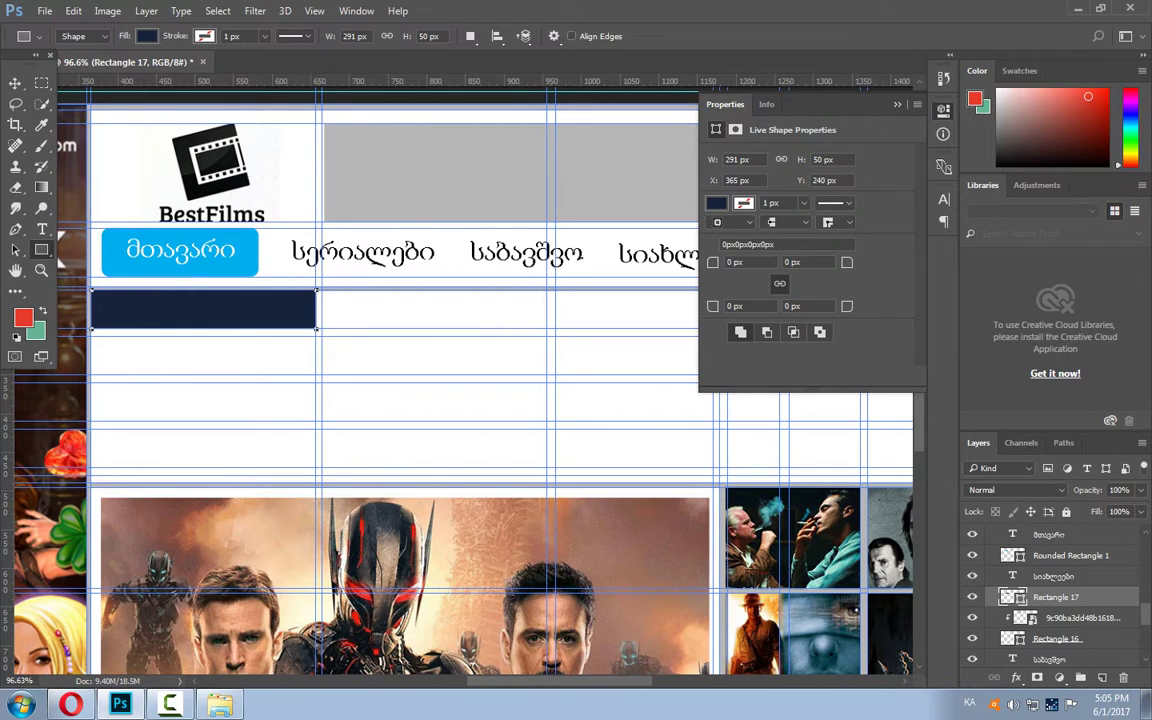
click(147, 36)
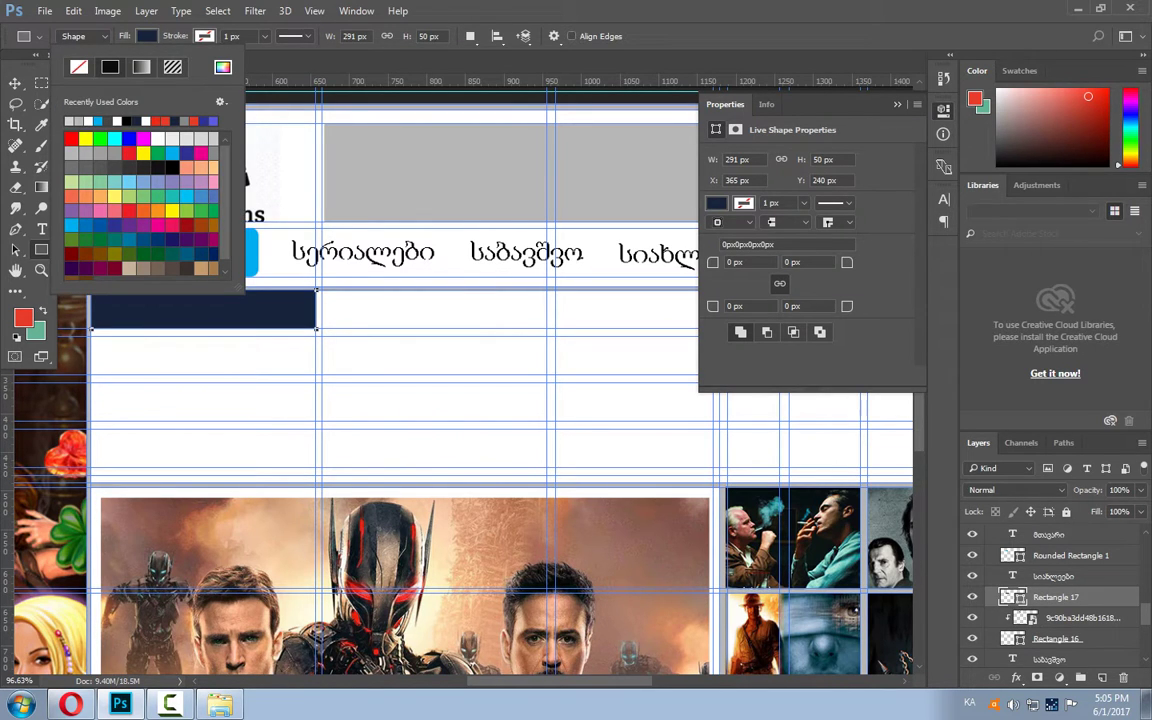
click(84, 152)
click(222, 67)
drag(575, 460, 575, 422)
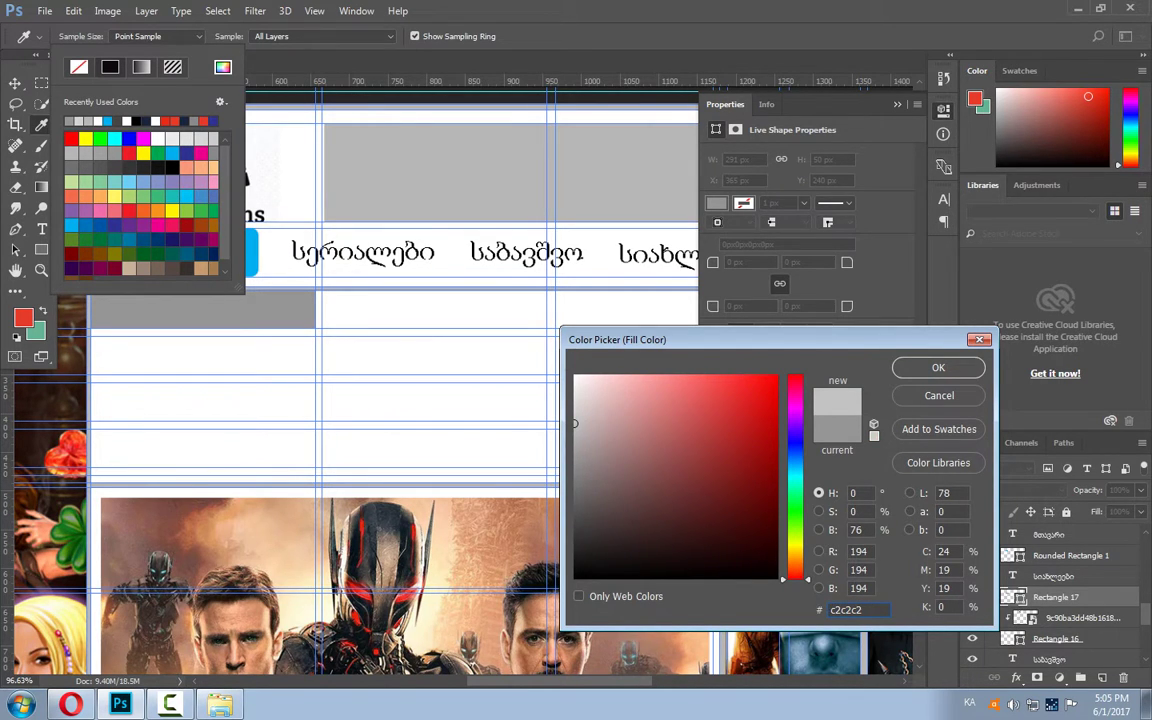
key(Return)
key(Return)
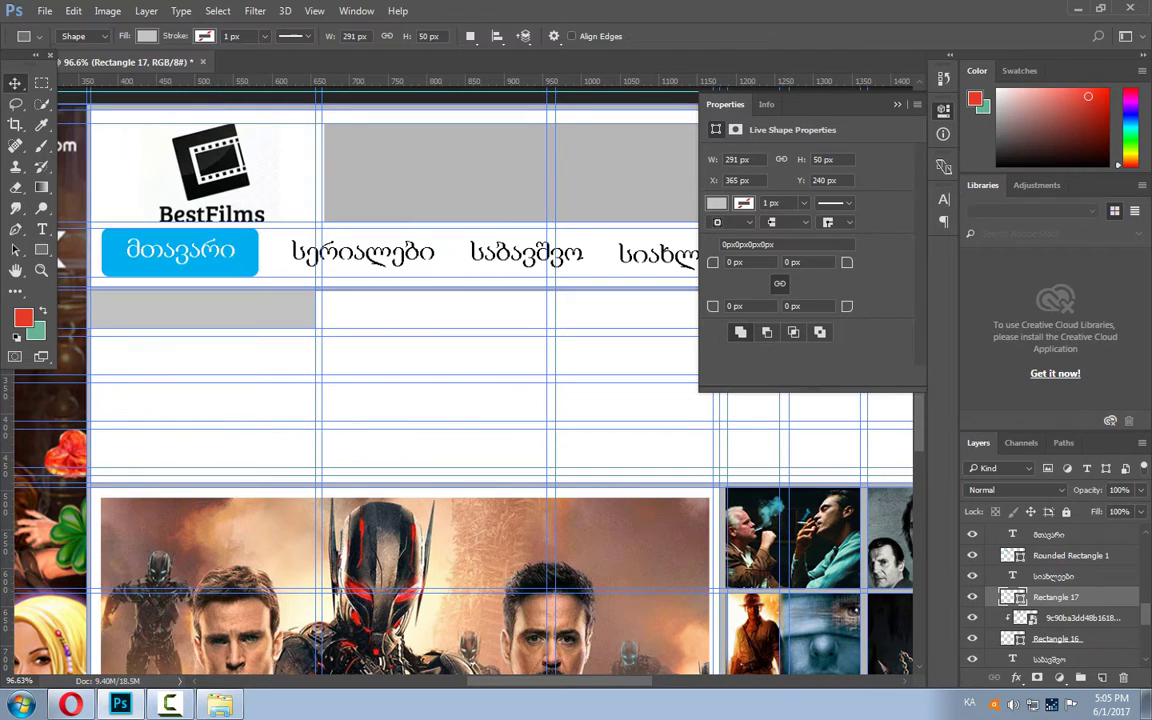
Lighten the rectangle's fill to a pale, near-white grey.
key(v)
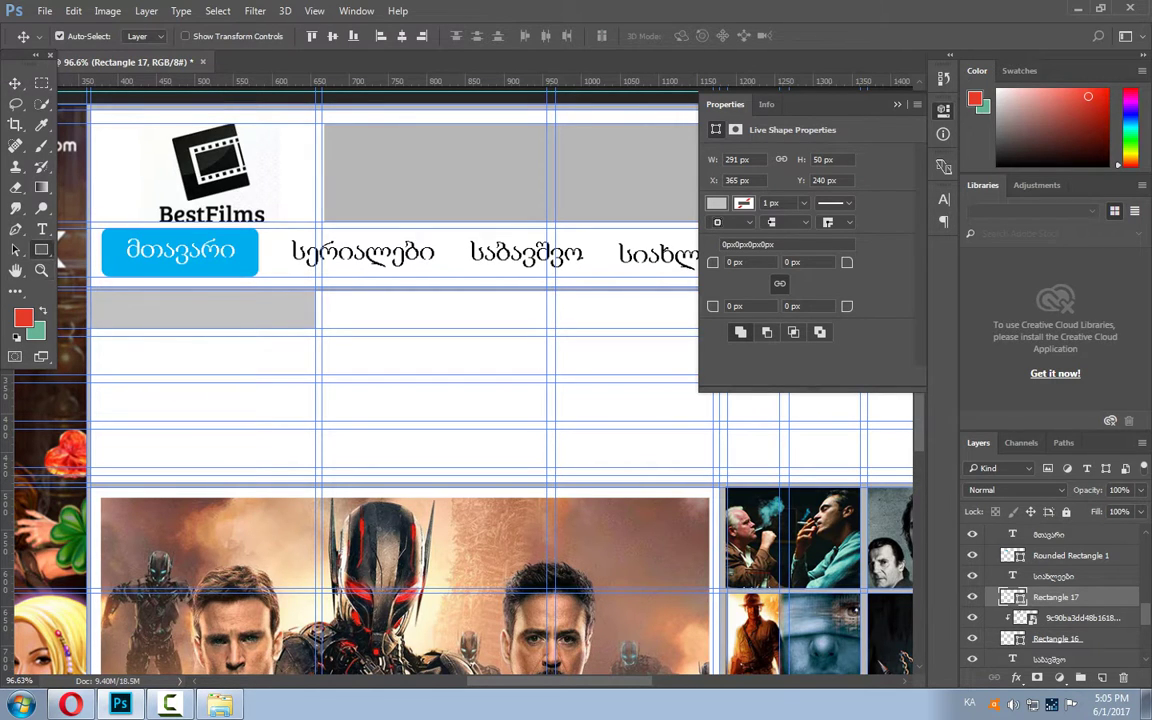
click(41, 249)
click(147, 36)
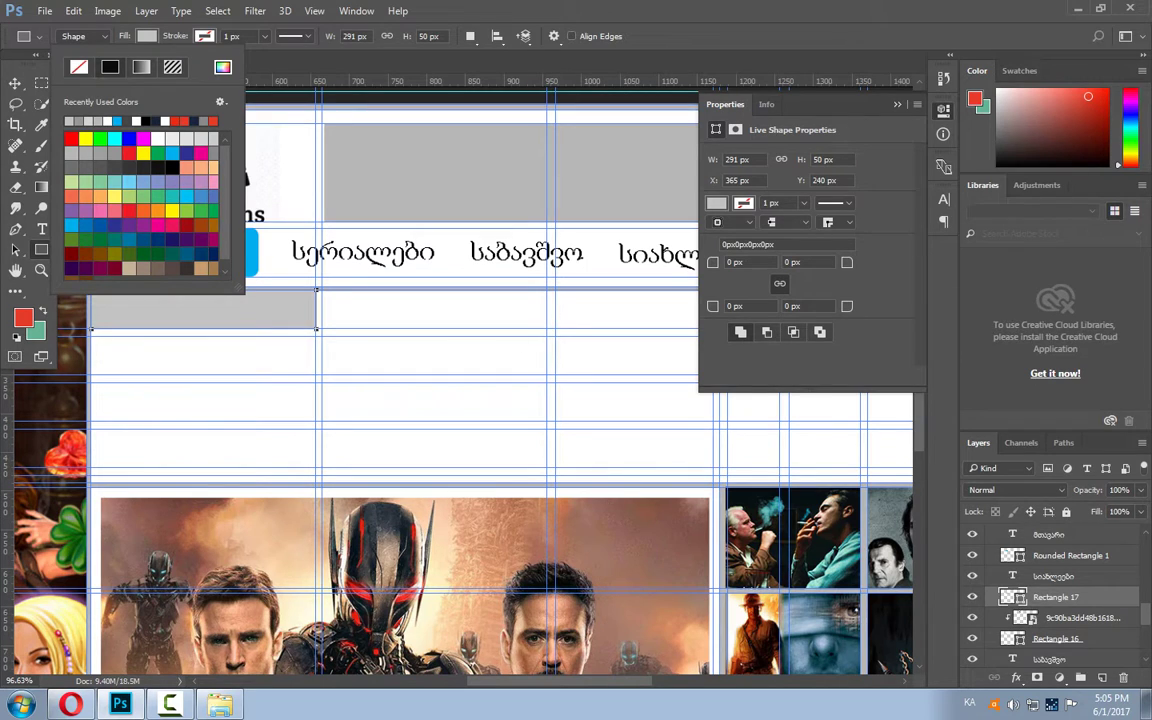
click(222, 66)
drag(575, 424, 576, 402)
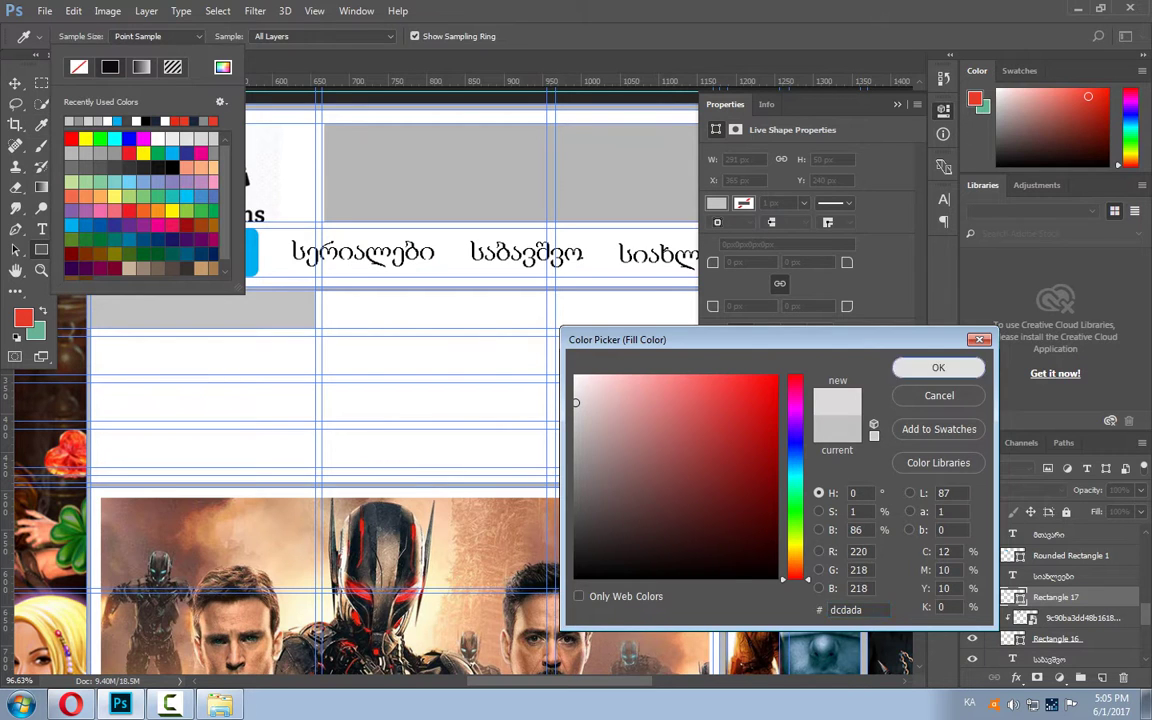
key(Return)
key(v)
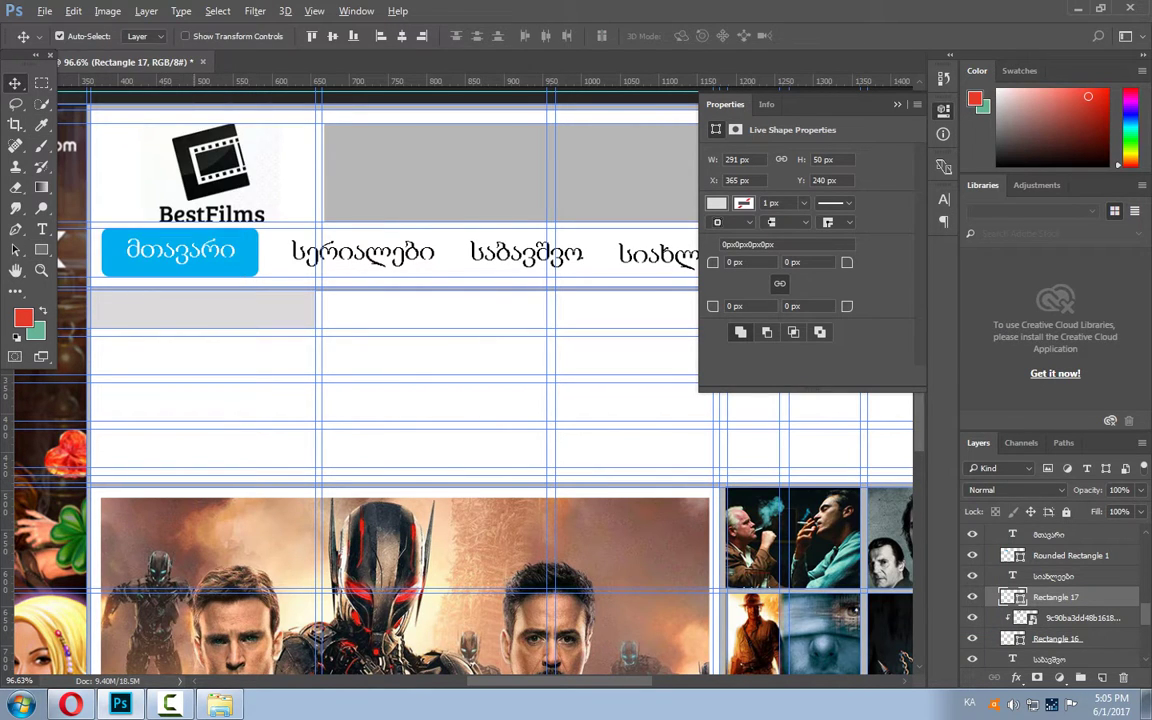
Duplicate the grey rectangle into a second row and a second column.
drag(205, 296, 205, 342)
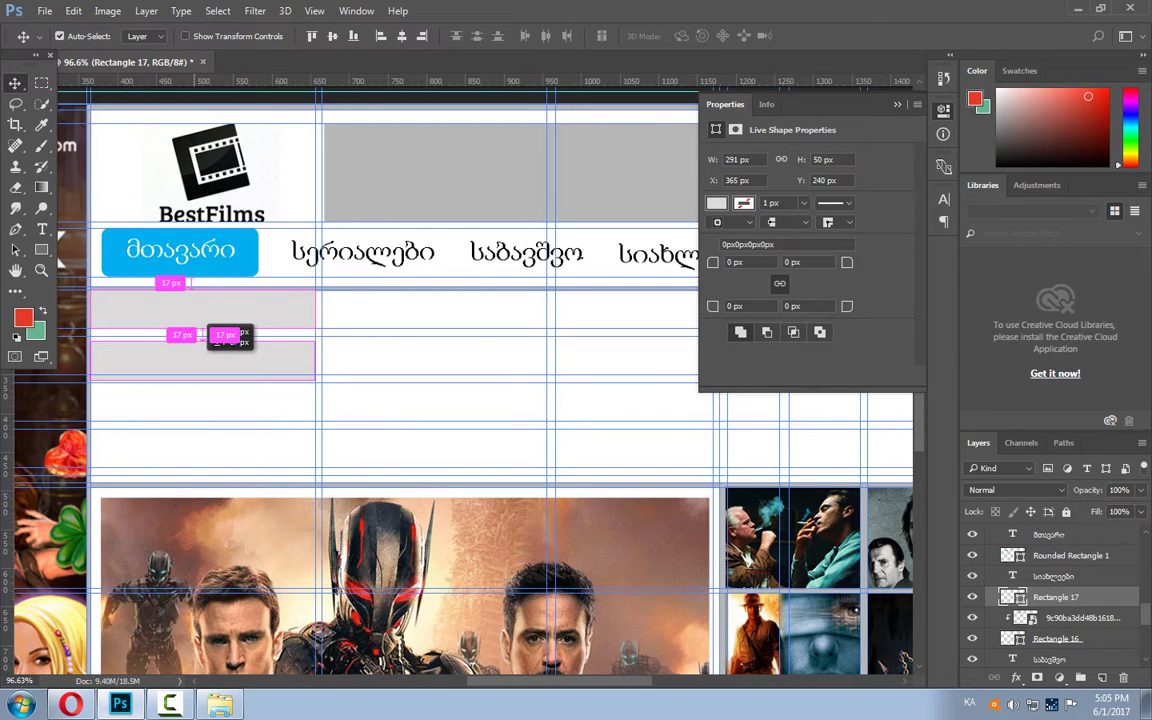
mouse_move(205, 338)
mouse_down()
mouse_move(206, 432)
mouse_move(247, 418)
mouse_up()
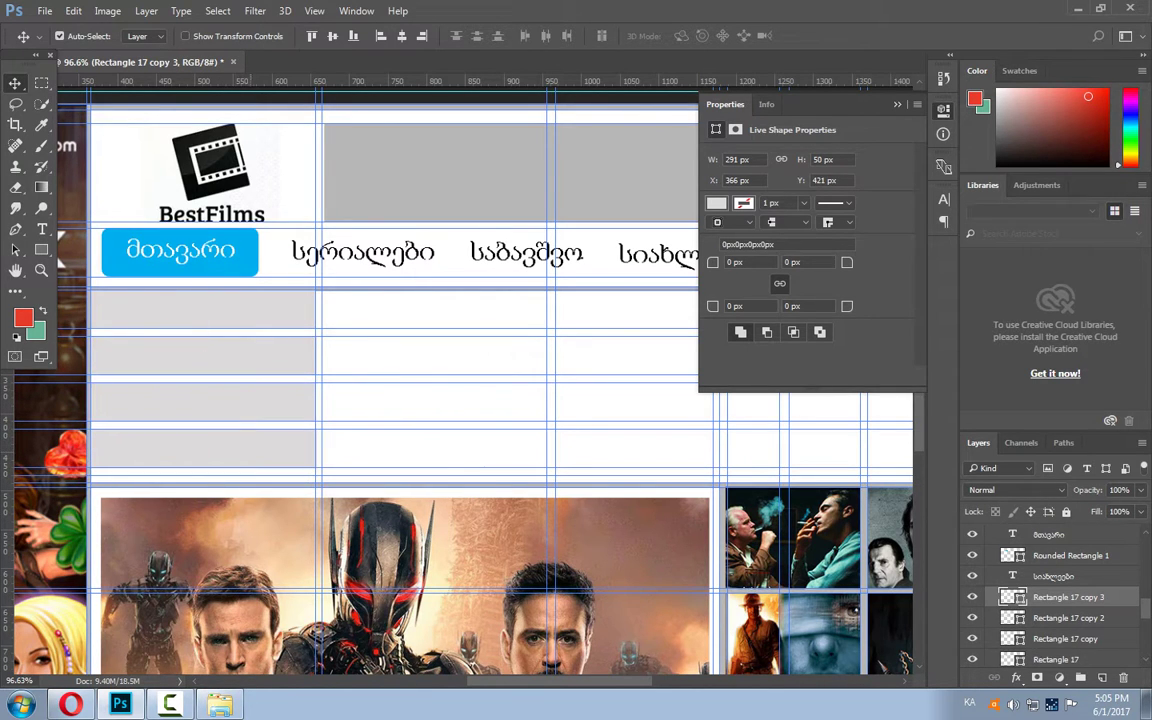
mouse_move(222, 300)
mouse_down()
mouse_move(522, 290)
mouse_move(508, 283)
mouse_move(508, 410)
mouse_move(540, 430)
mouse_up()
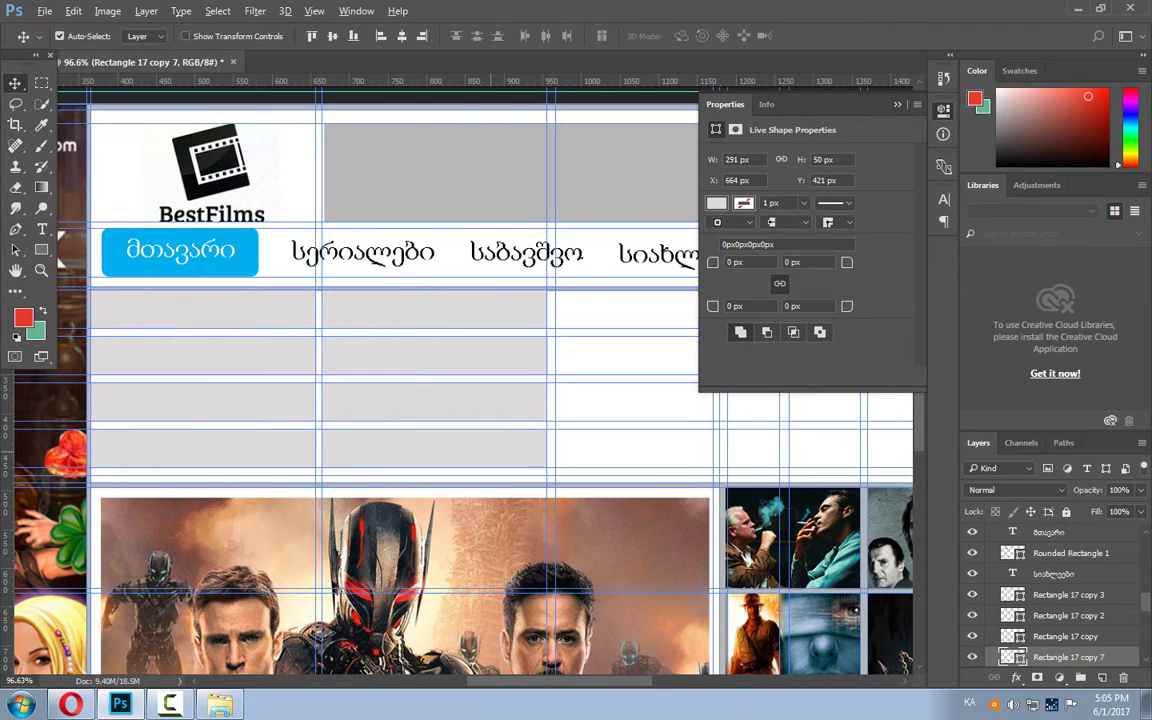
scroll(530, 447, down, 3)
scroll(530, 447, down, 3)
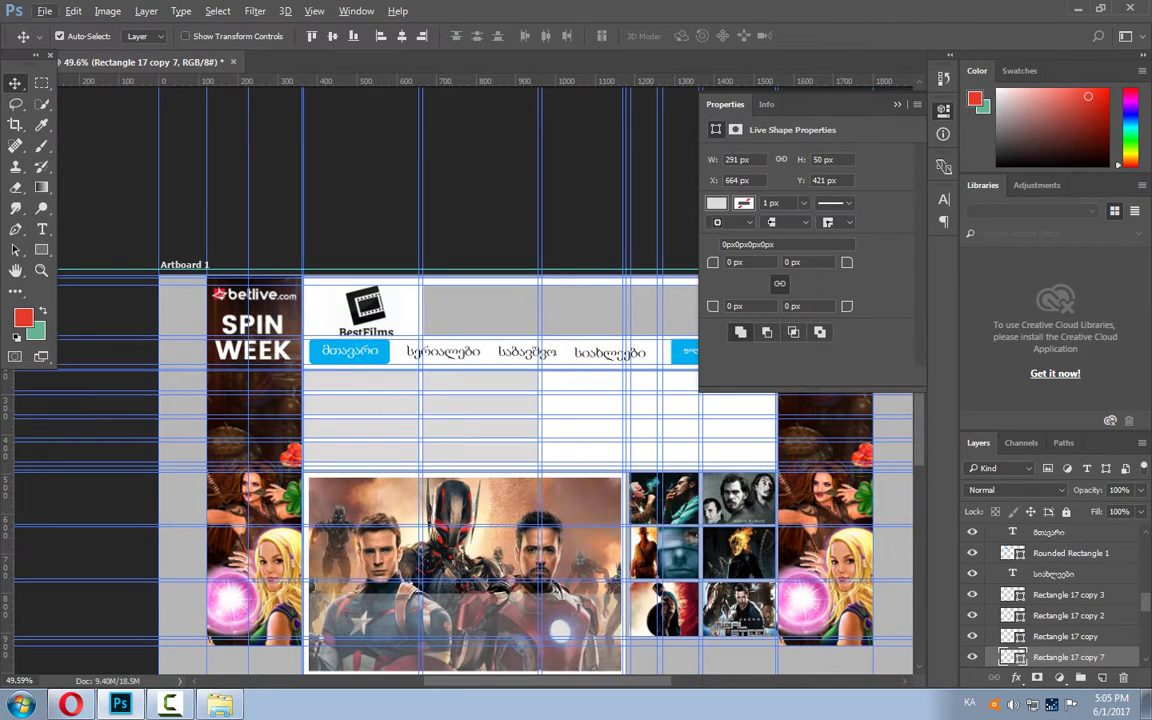
scroll(460, 400, right, 3)
scroll(460, 400, right, 3)
scroll(460, 400, up, 1)
scroll(460, 400, up, 1)
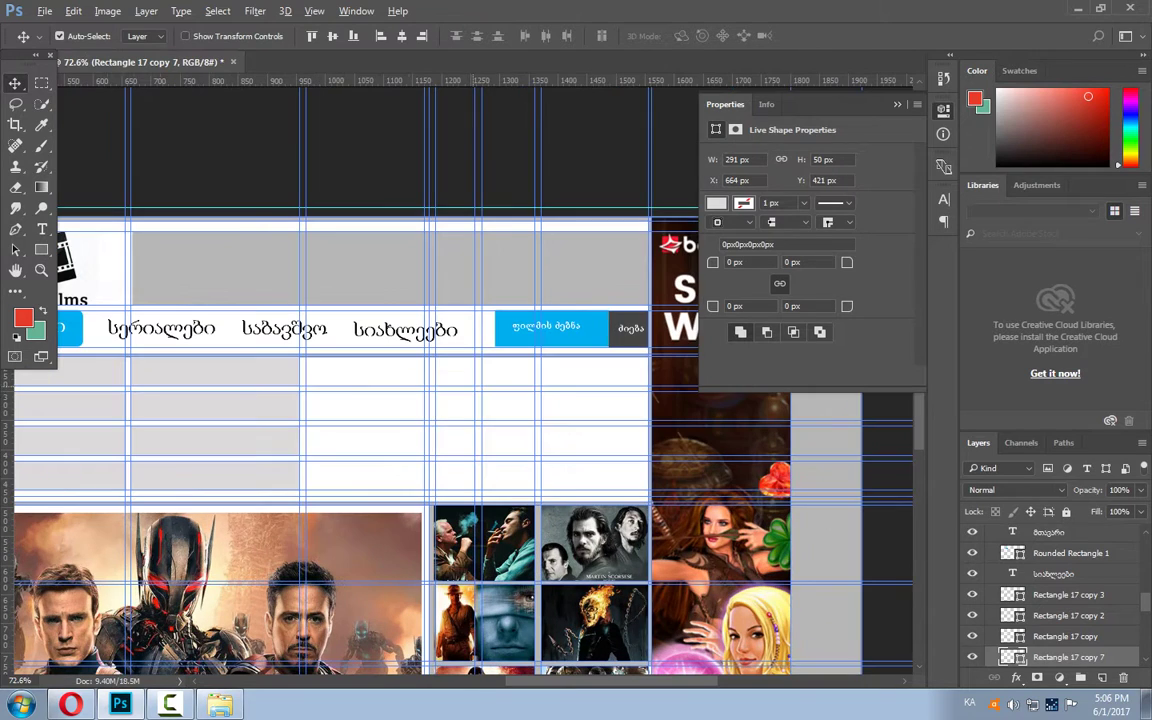
Copy rectangles into the third and fourth columns to complete the 4×4 grid.
drag(248, 340, 467, 346)
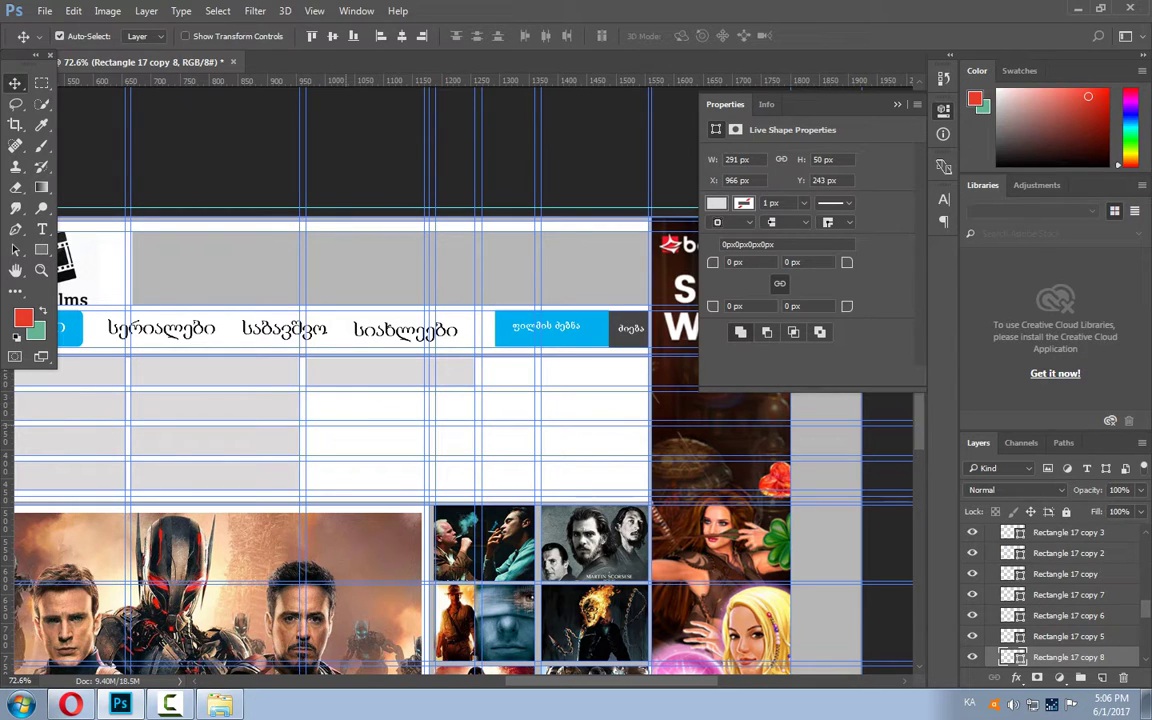
drag(390, 373, 390, 455)
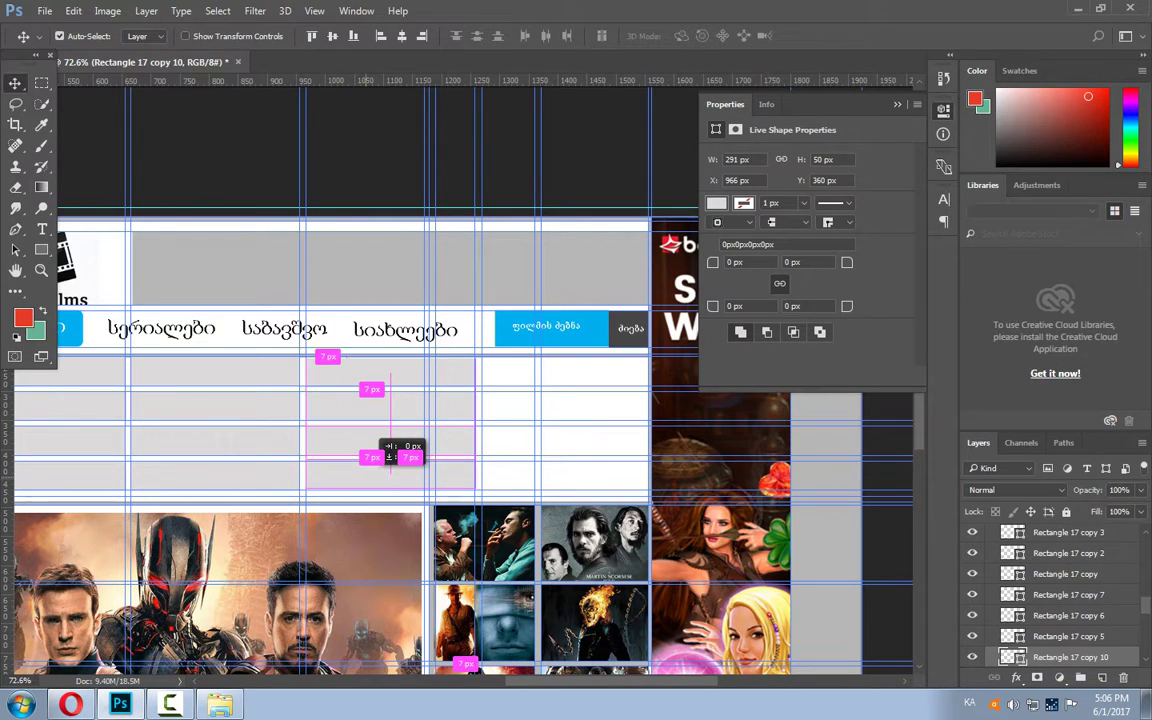
drag(390, 455, 390, 458)
drag(390, 458, 390, 502)
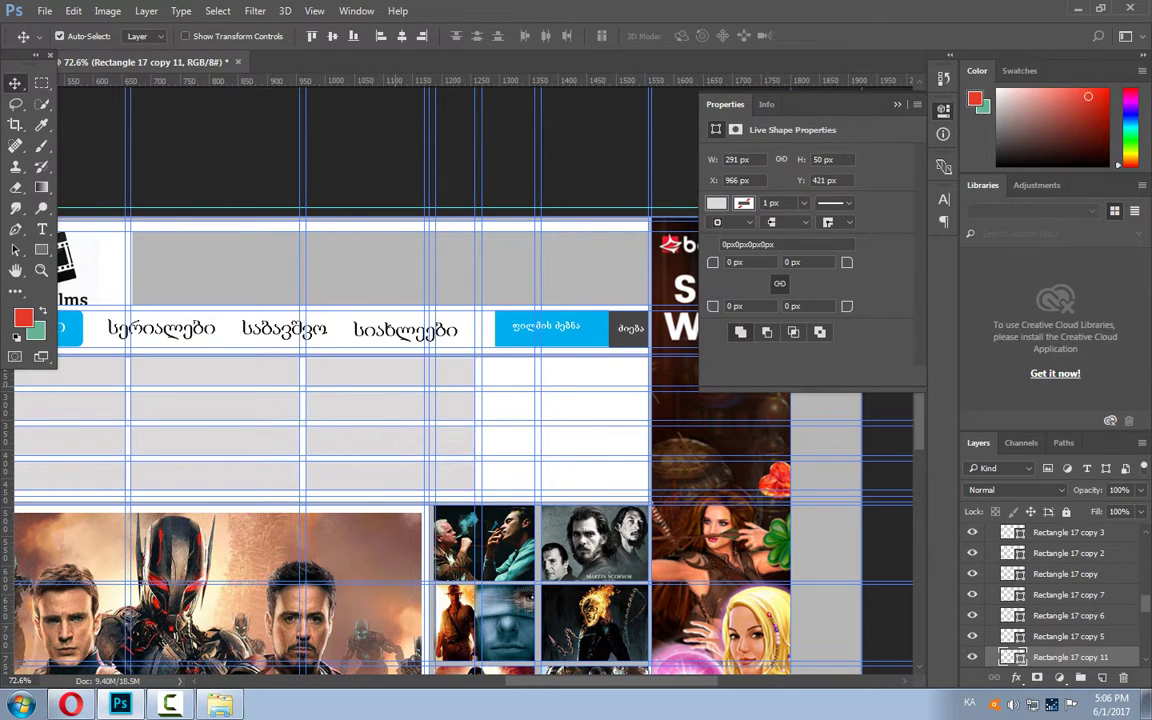
drag(411, 340, 585, 340)
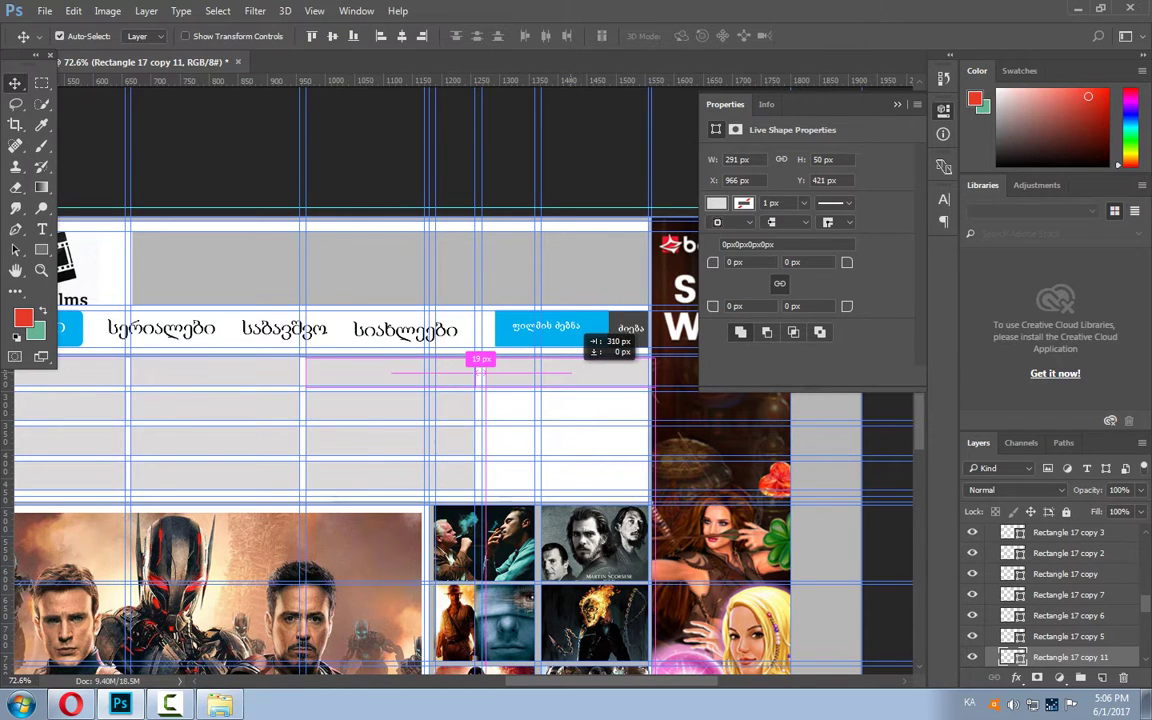
mouse_move(585, 340)
mouse_down()
mouse_move(588, 459)
mouse_move(568, 455)
mouse_up()
scroll(480, 480, down, 3)
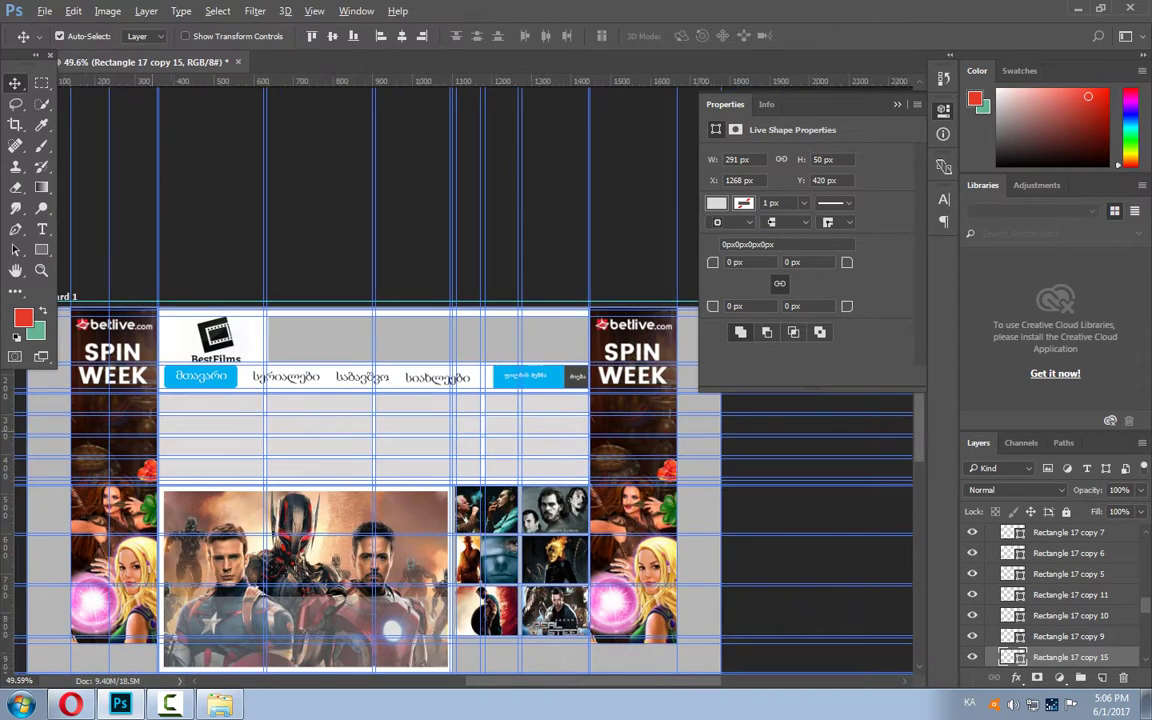
scroll(130, 476, up, 2)
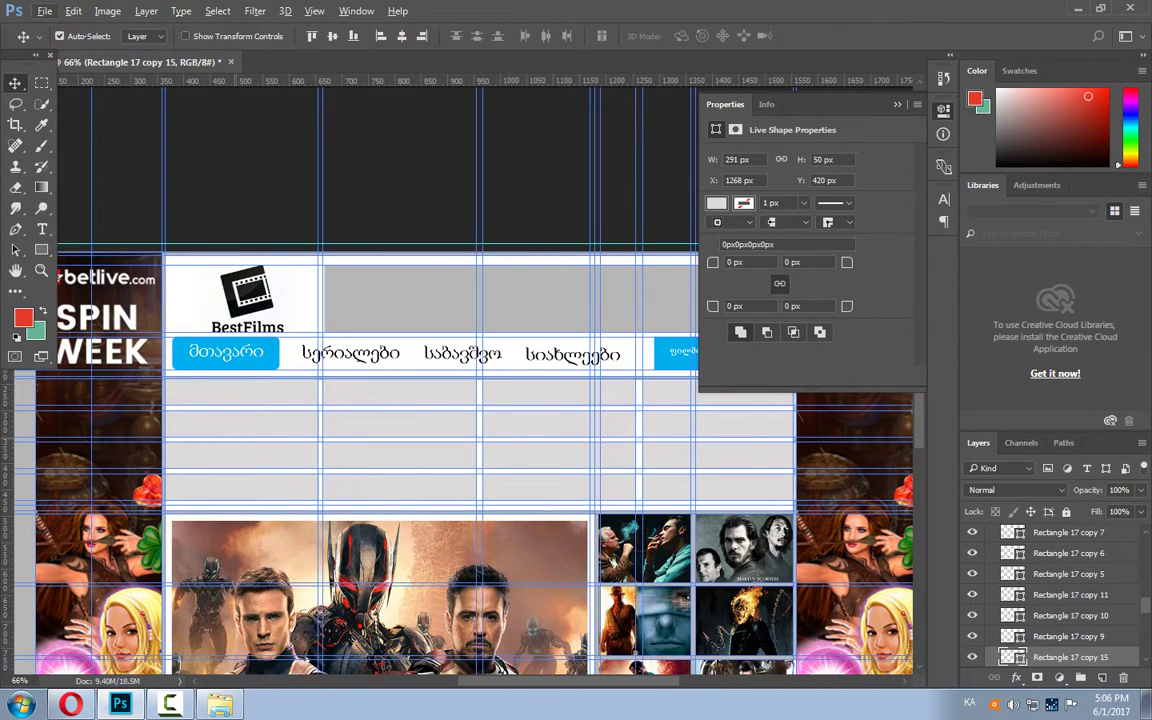
scroll(209, 403, up, 2)
scroll(209, 403, up, 1)
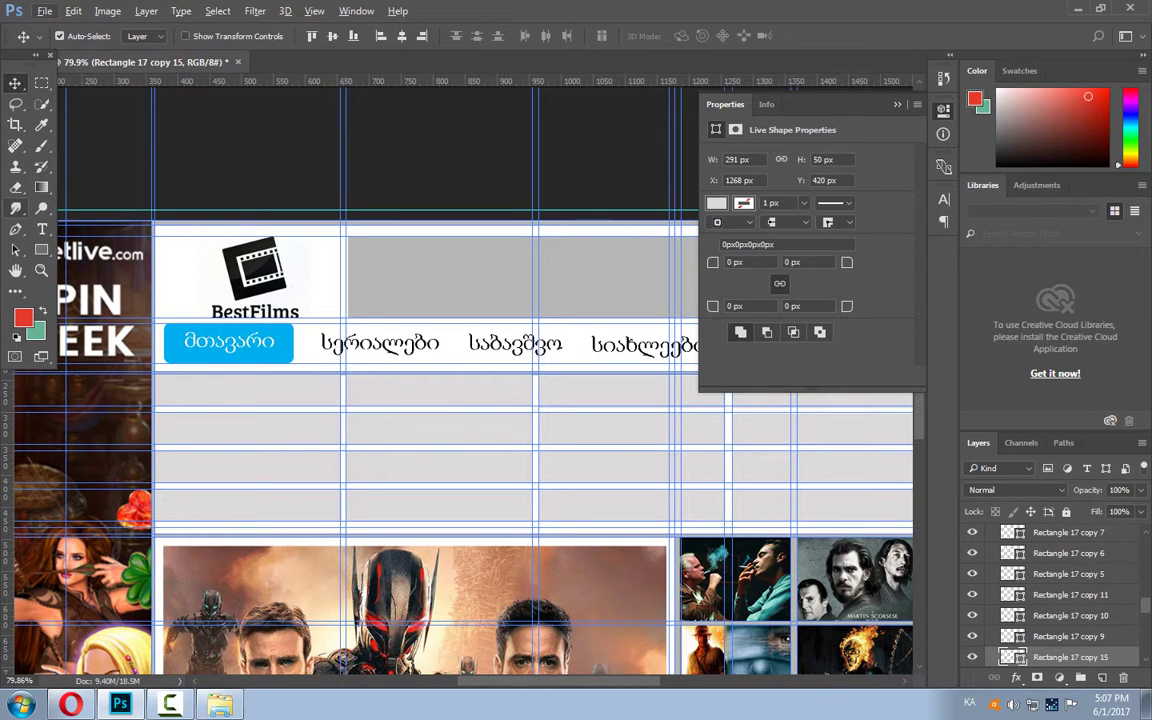
click(42, 229)
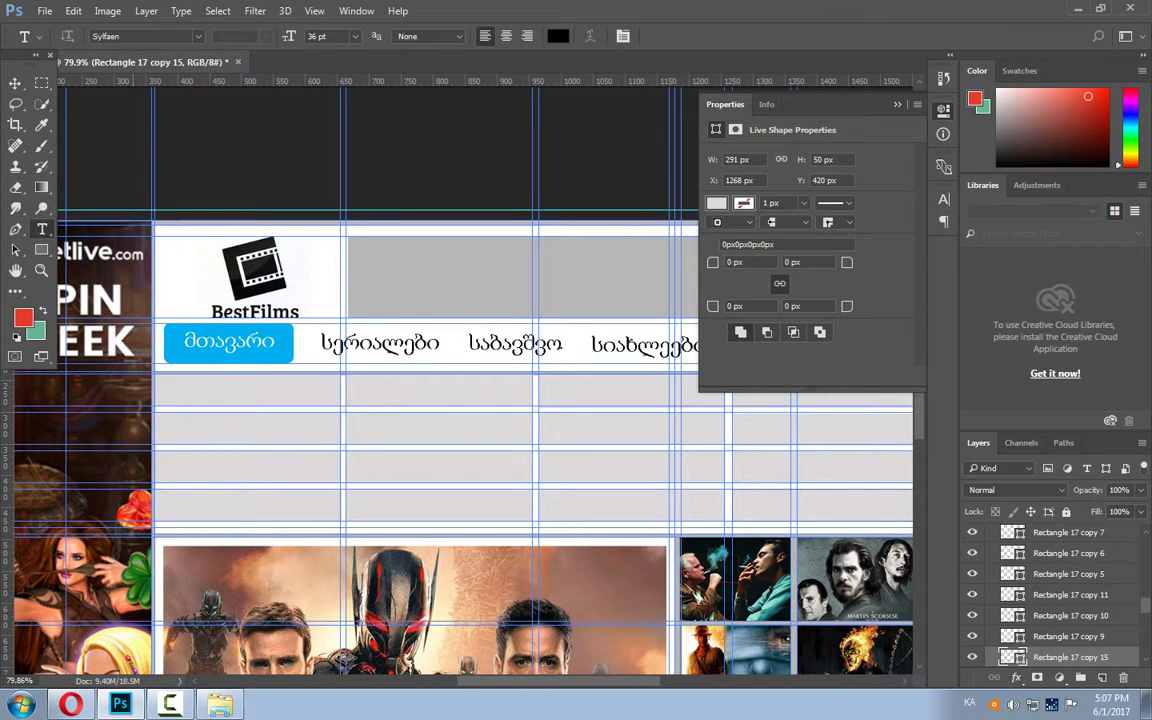
click(169, 390)
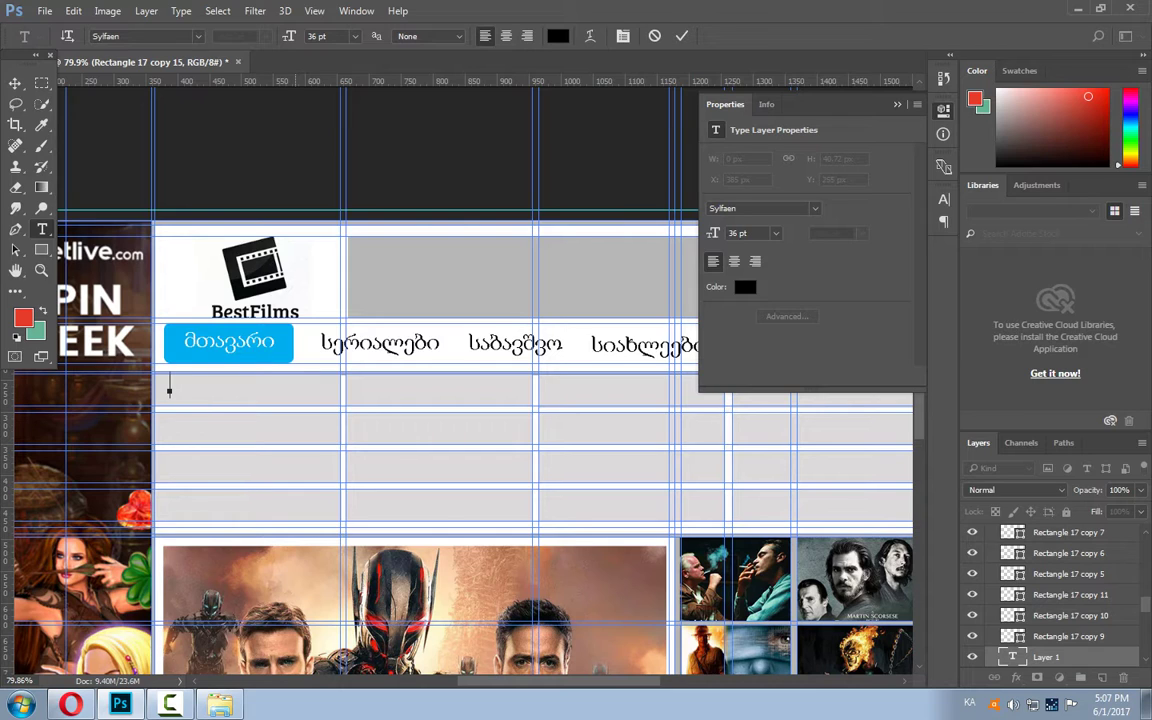
text(დოკუმენტური)
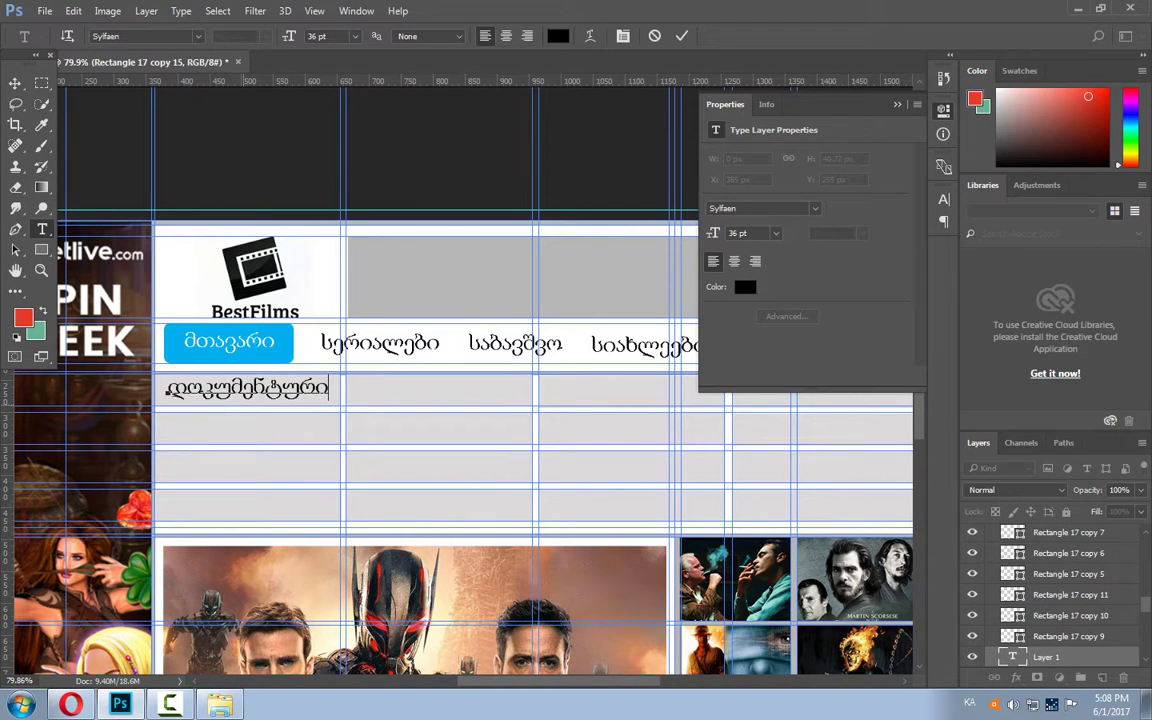
key(ctrl+Return)
key(v)
scroll(517, 320, down, 1)
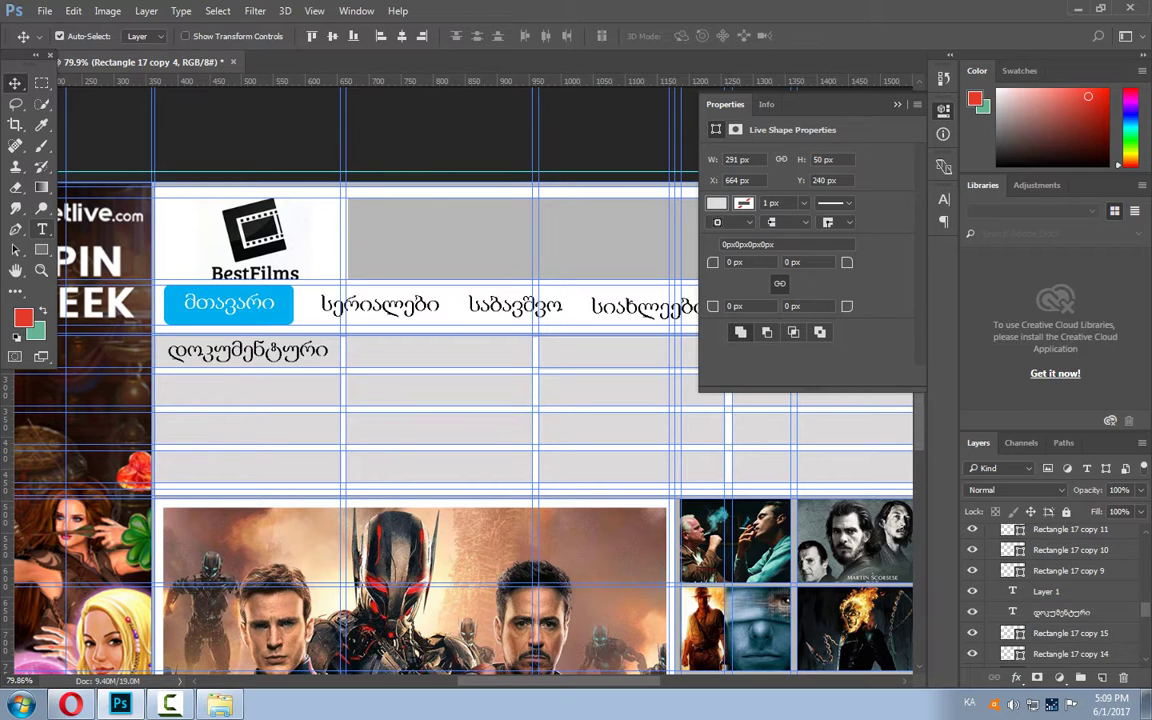
click(42, 229)
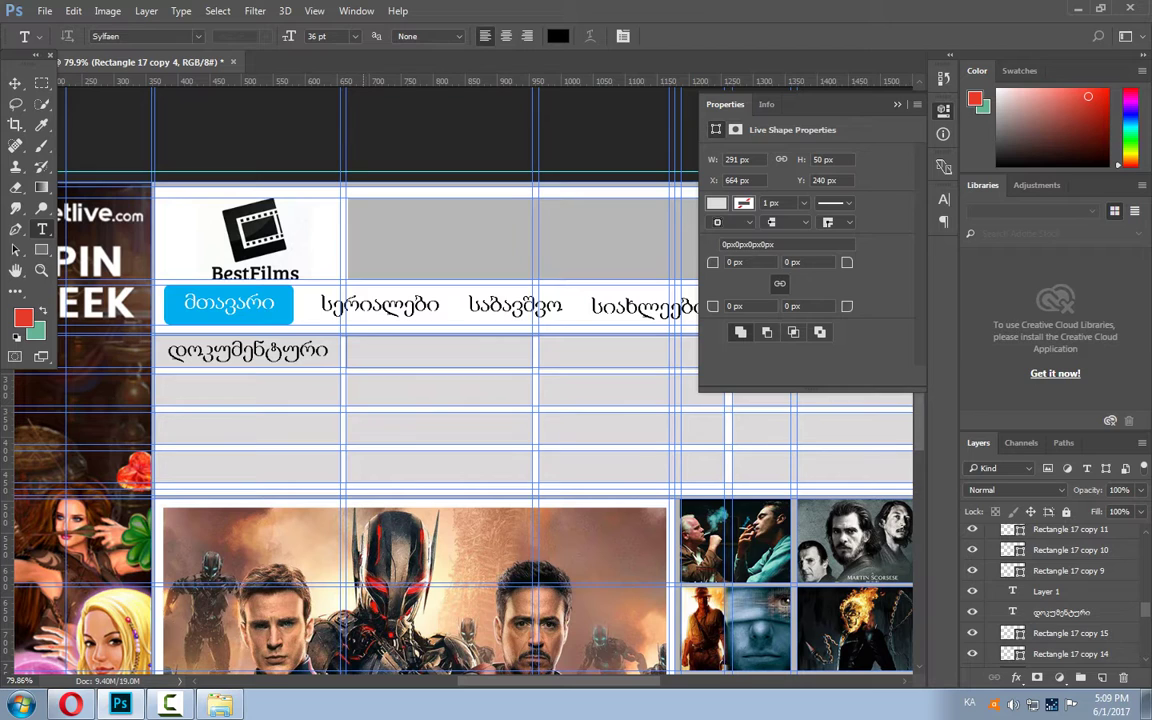
drag(345, 336, 532, 367)
text(მისტიკა)
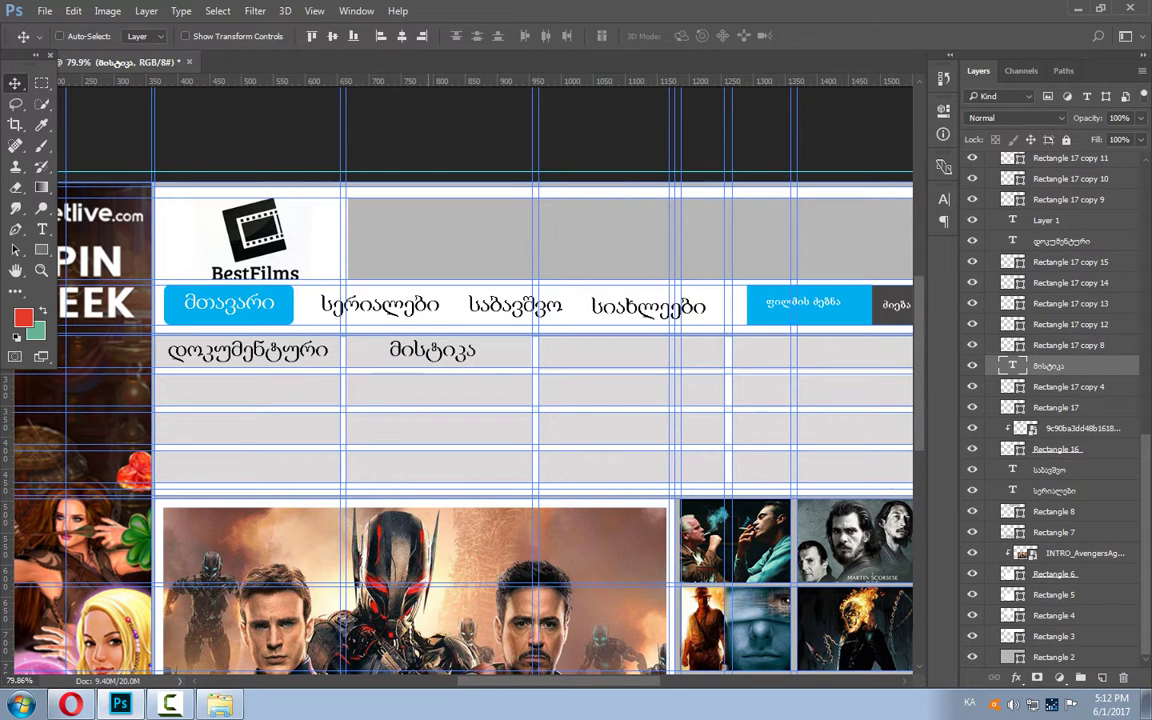
scroll(599, 357, down, 1)
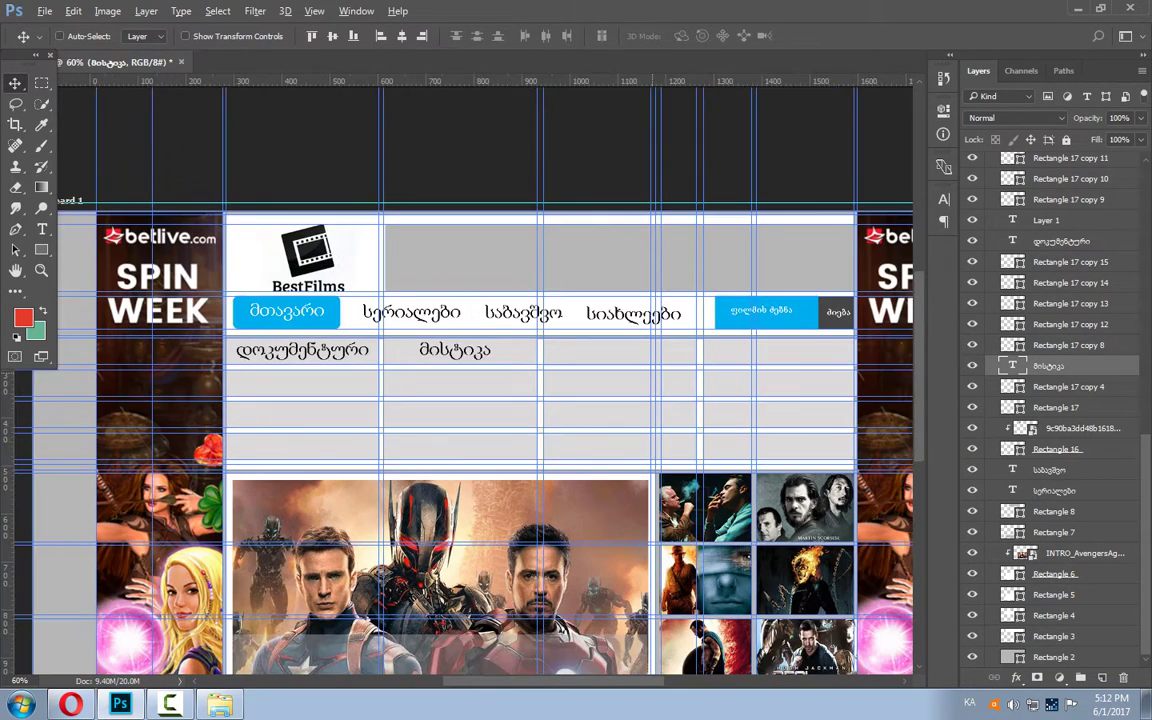
scroll(599, 357, down, 1)
scroll(599, 357, right, 1)
scroll(599, 357, right, 3)
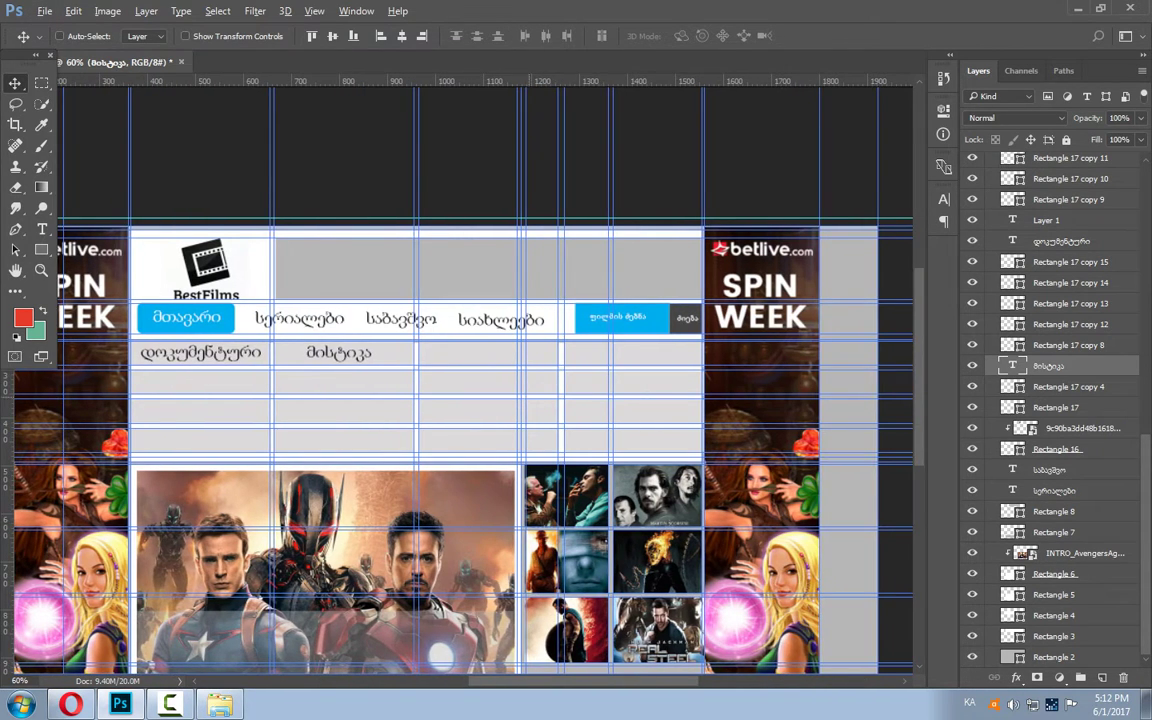
scroll(599, 357, up, 2)
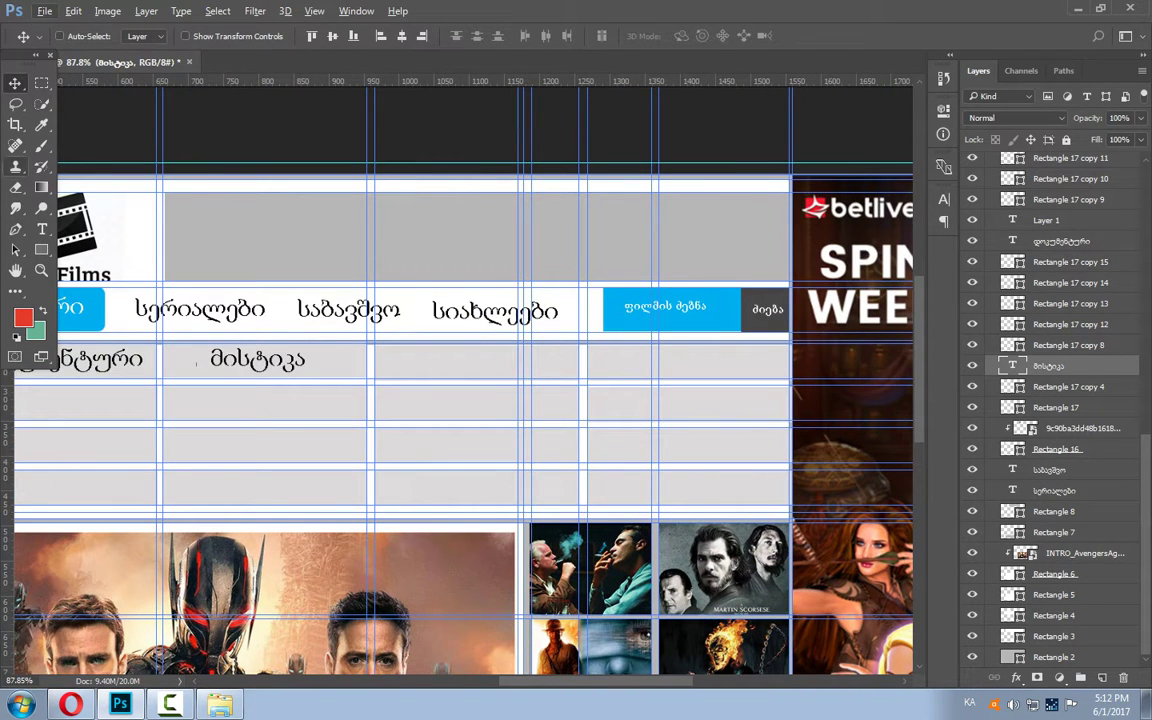
Add the ანიმაციური label after მისტიკა, raise its layer above the cells, and centre it.
click(42, 229)
click(260, 360)
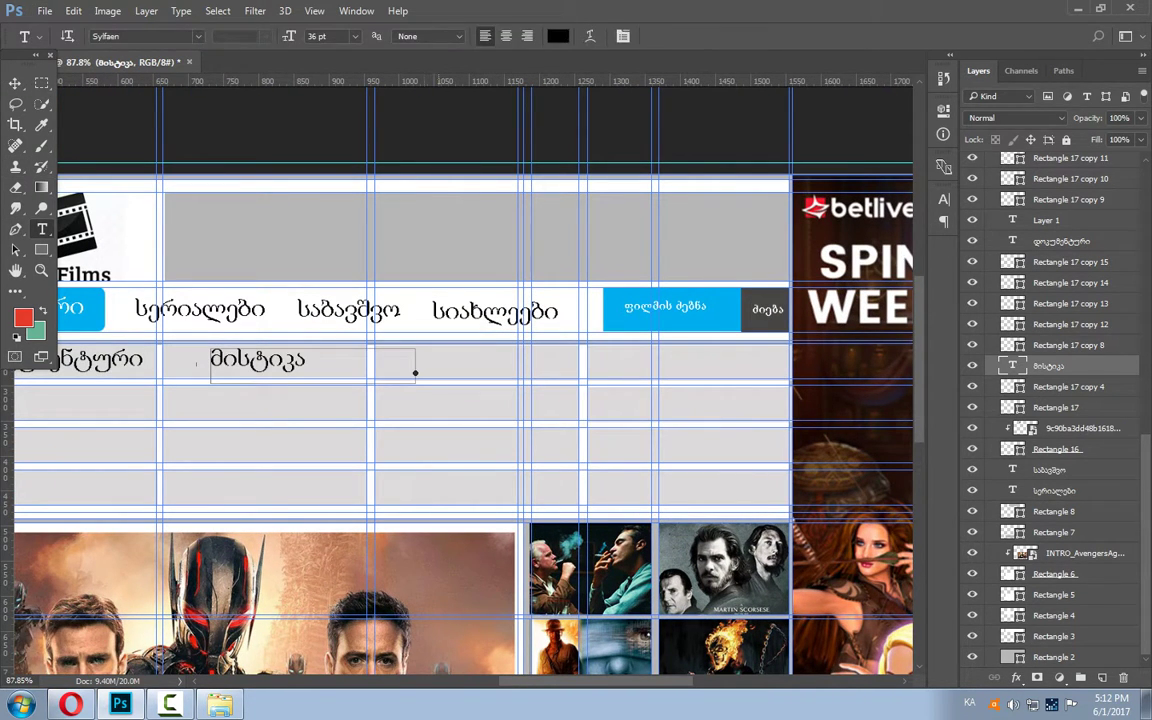
click(428, 362)
text(_________)
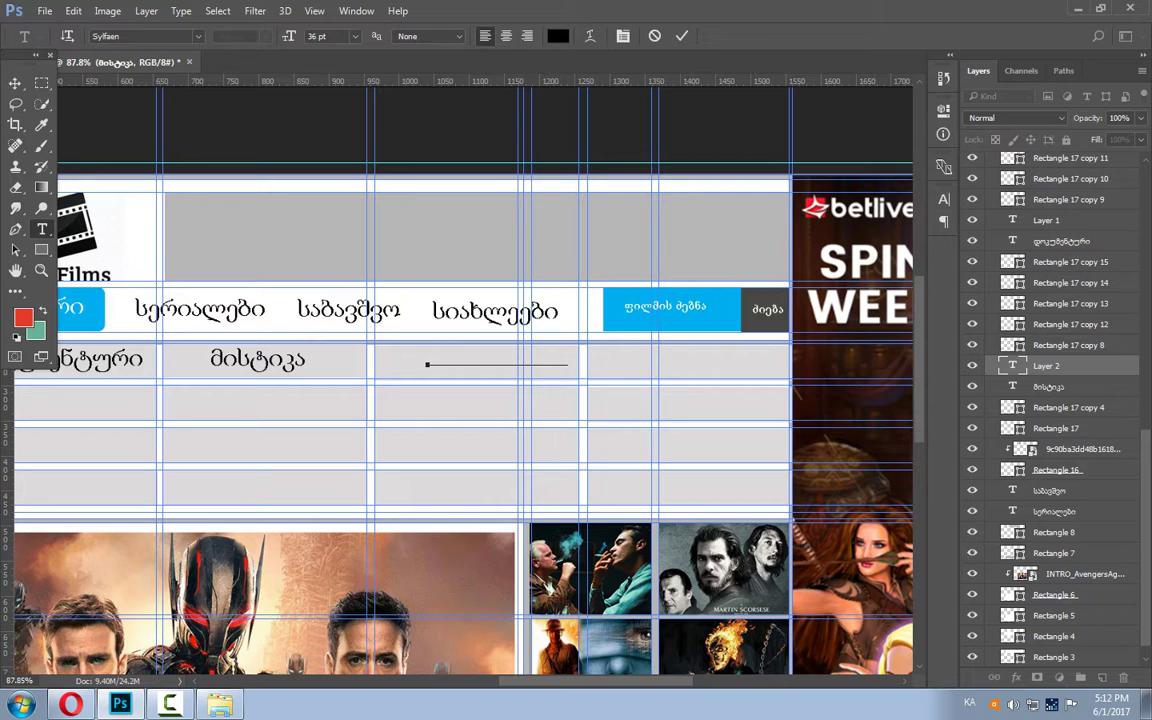
key(ctrl+z)
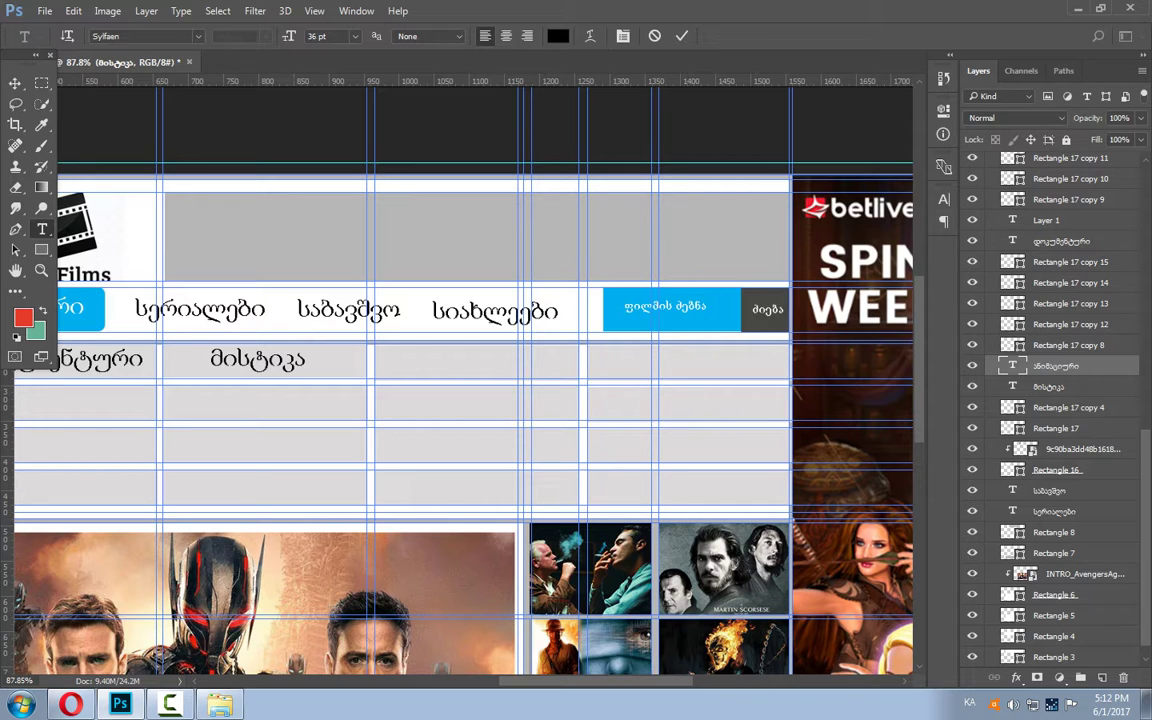
key(Escape)
drag(1055, 365, 1055, 252)
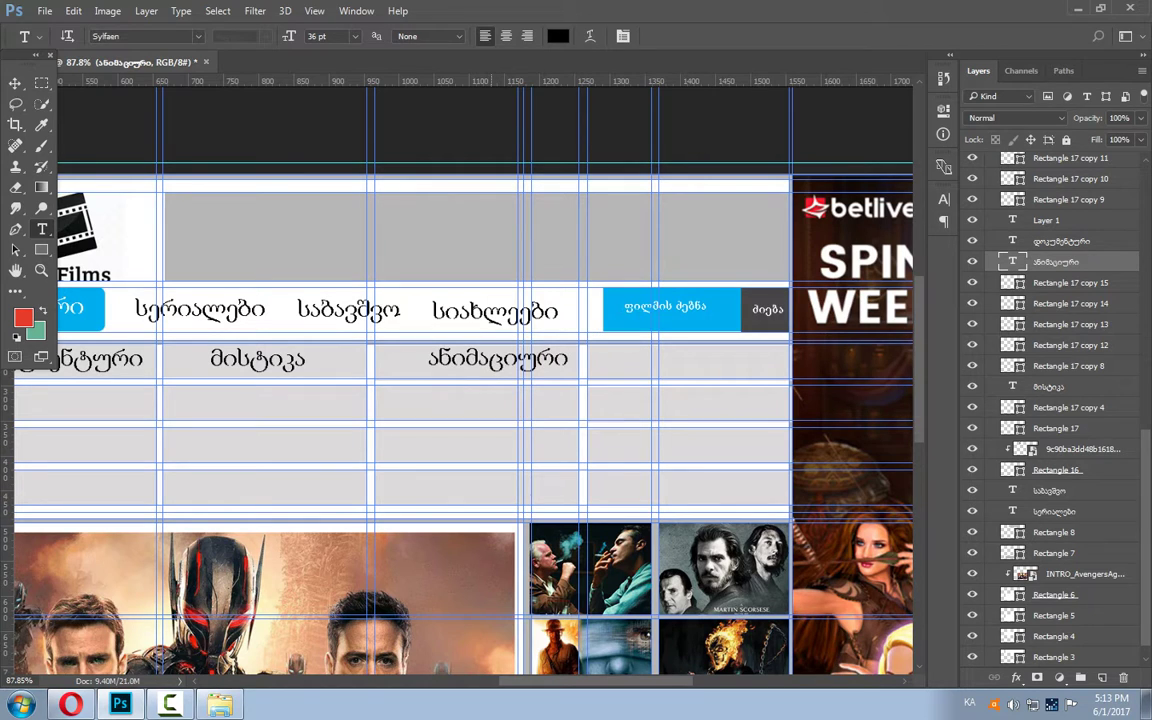
key(v)
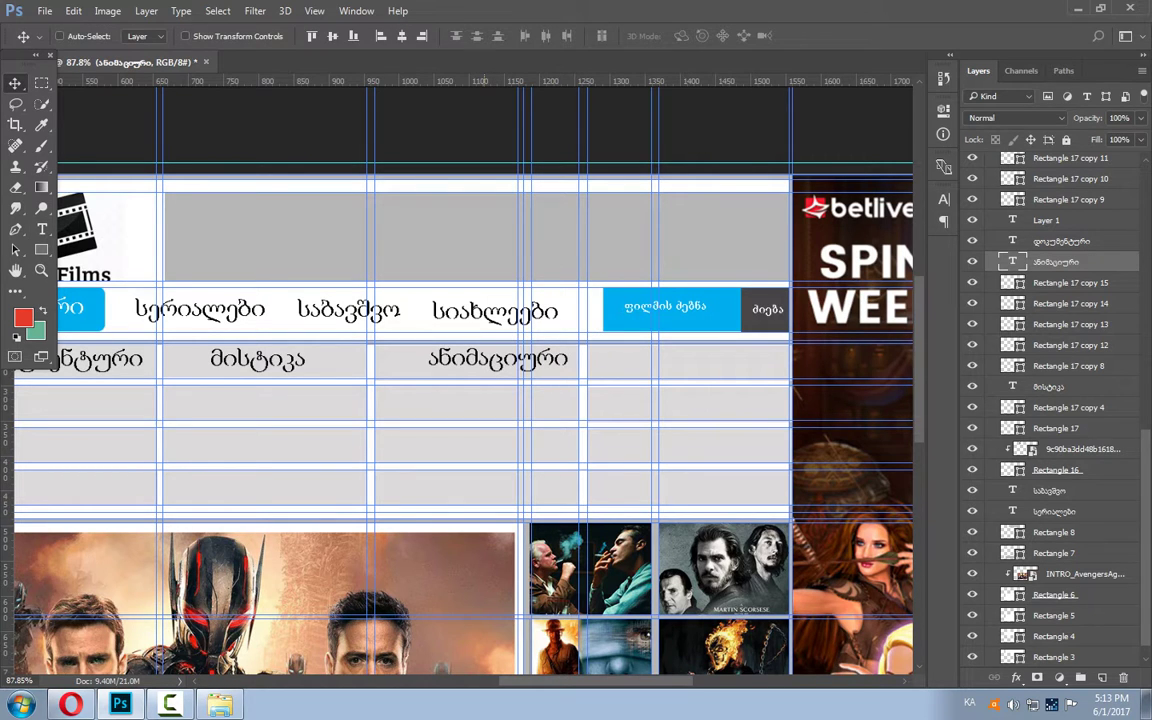
drag(495, 329, 482, 330)
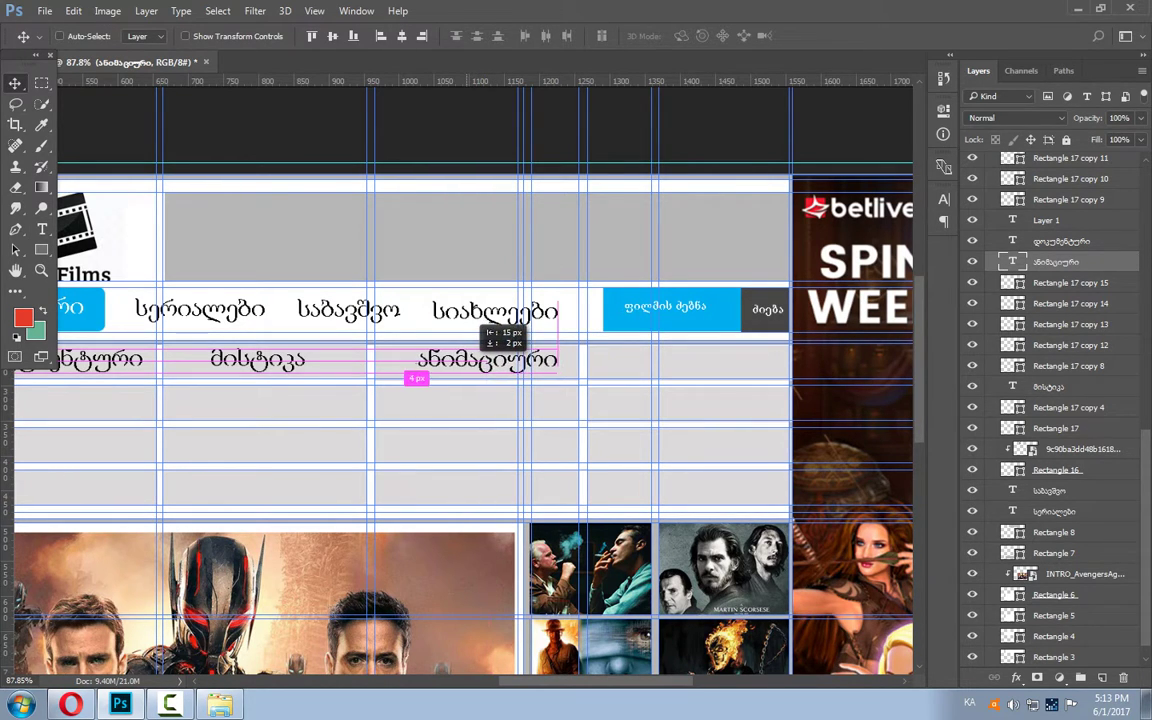
drag(489, 331, 488, 331)
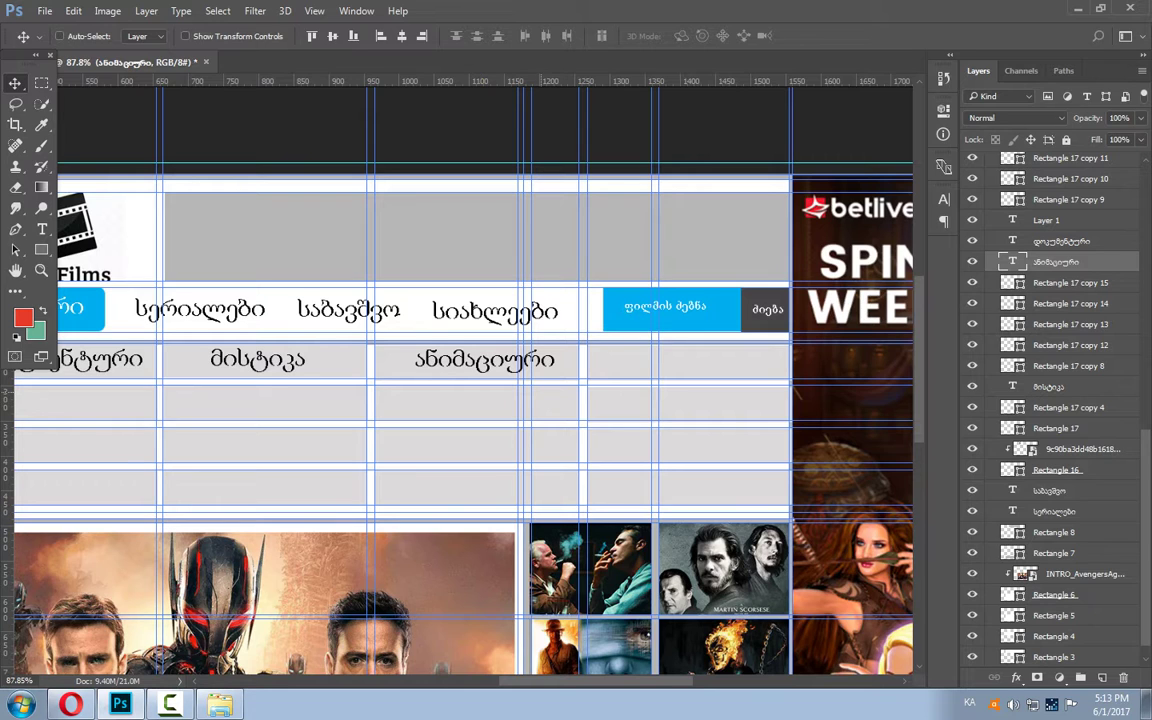
Add the საბავშვო label in the fourth cell, centred within it.
click(42, 229)
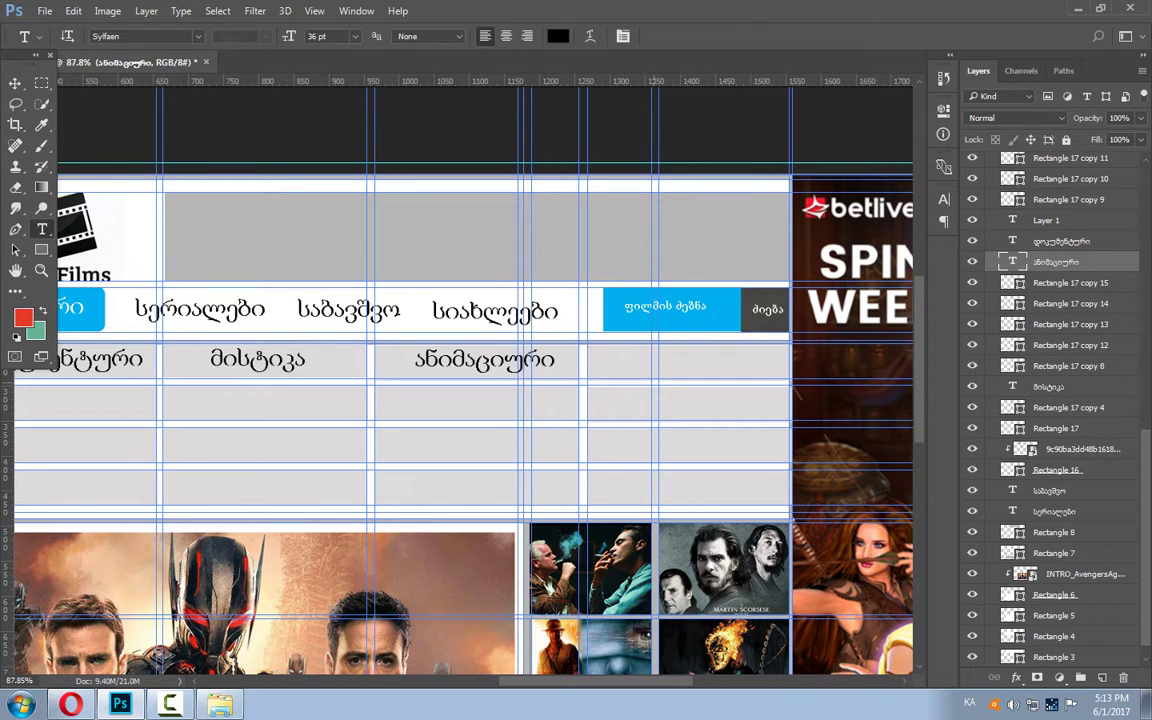
click(630, 362)
text(საბავშვო)
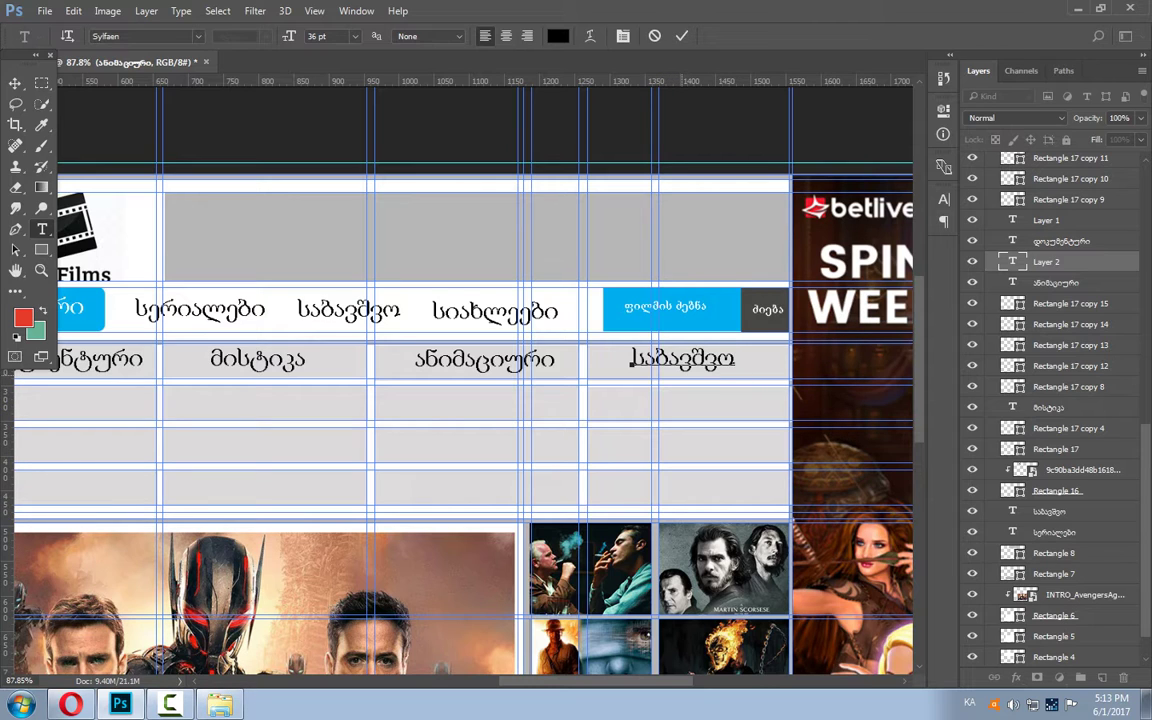
drag(680, 358, 688, 358)
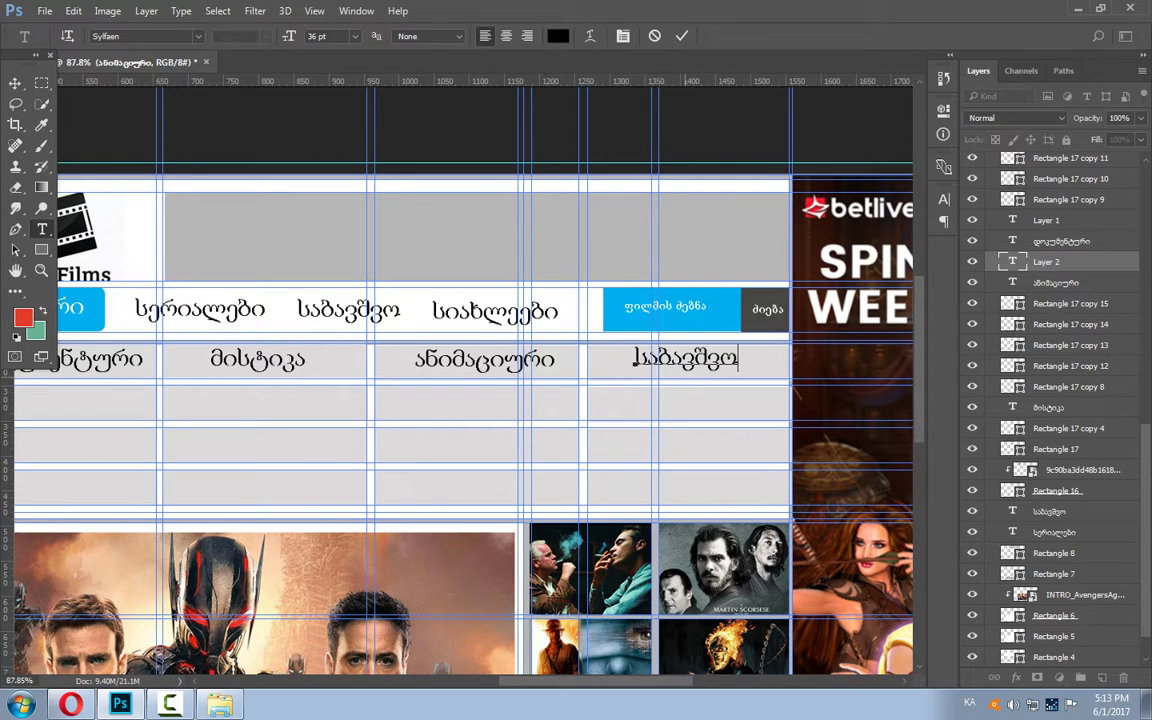
drag(633, 358, 633, 358)
click(15, 82)
scroll(460, 380, down, 1)
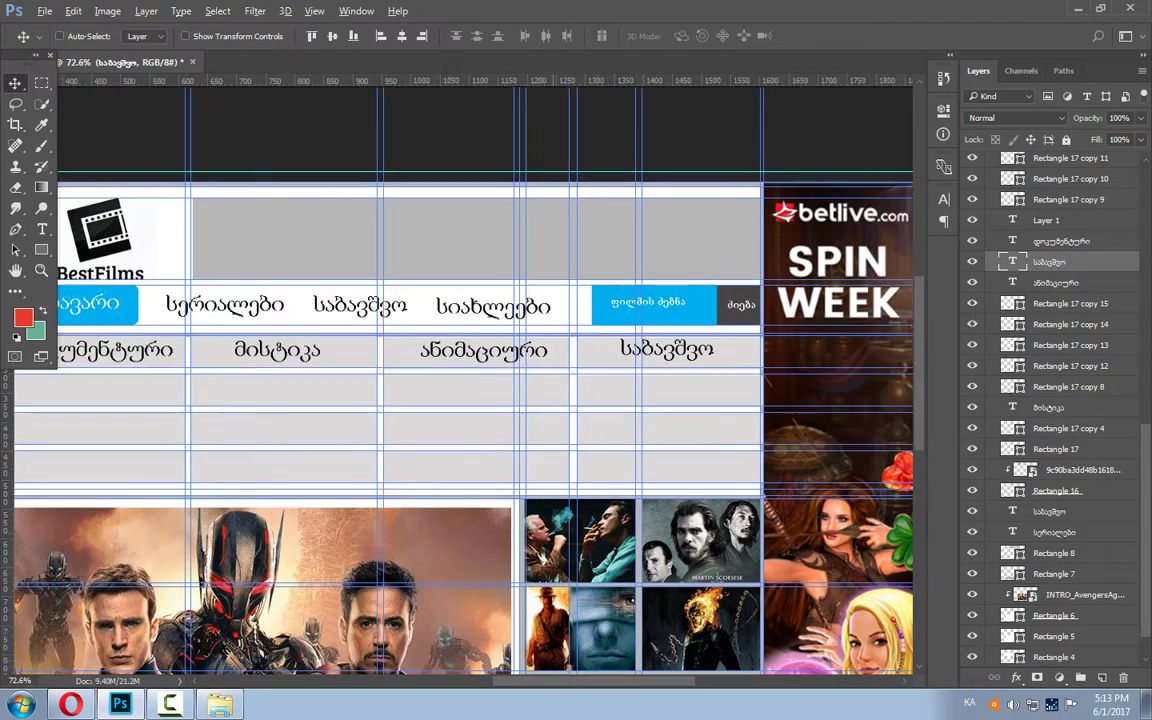
scroll(460, 380, down, 1)
scroll(118, 340, up, 1)
scroll(118, 340, up, 2)
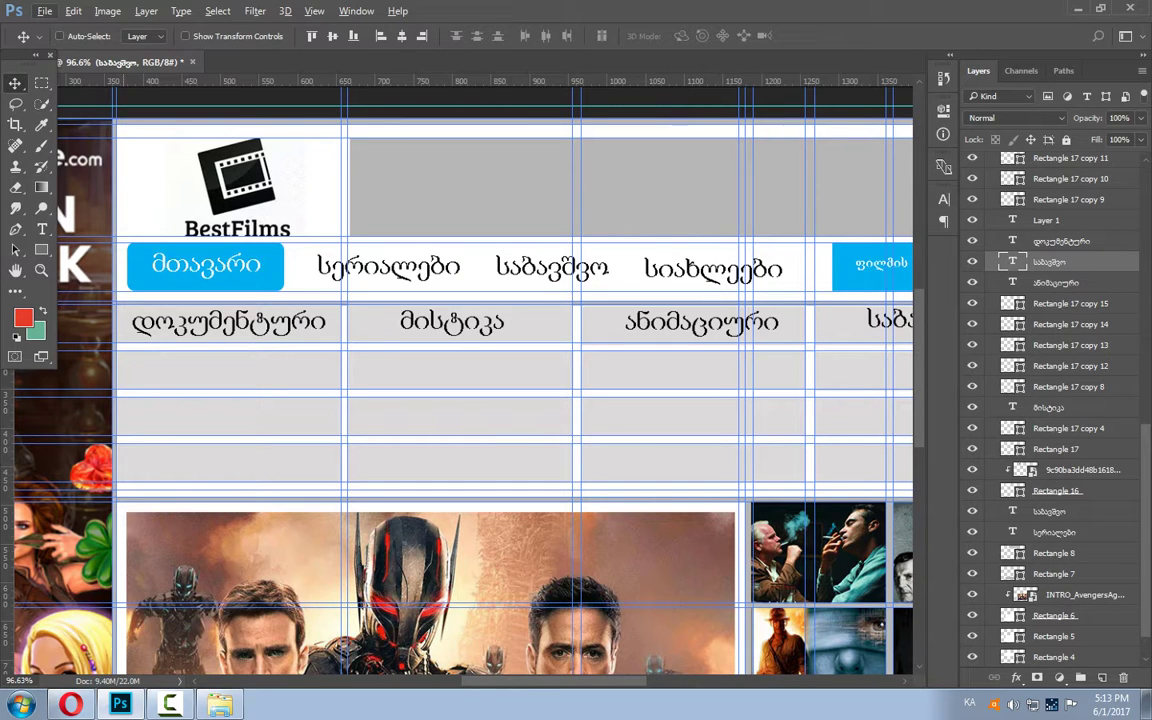
click(42, 229)
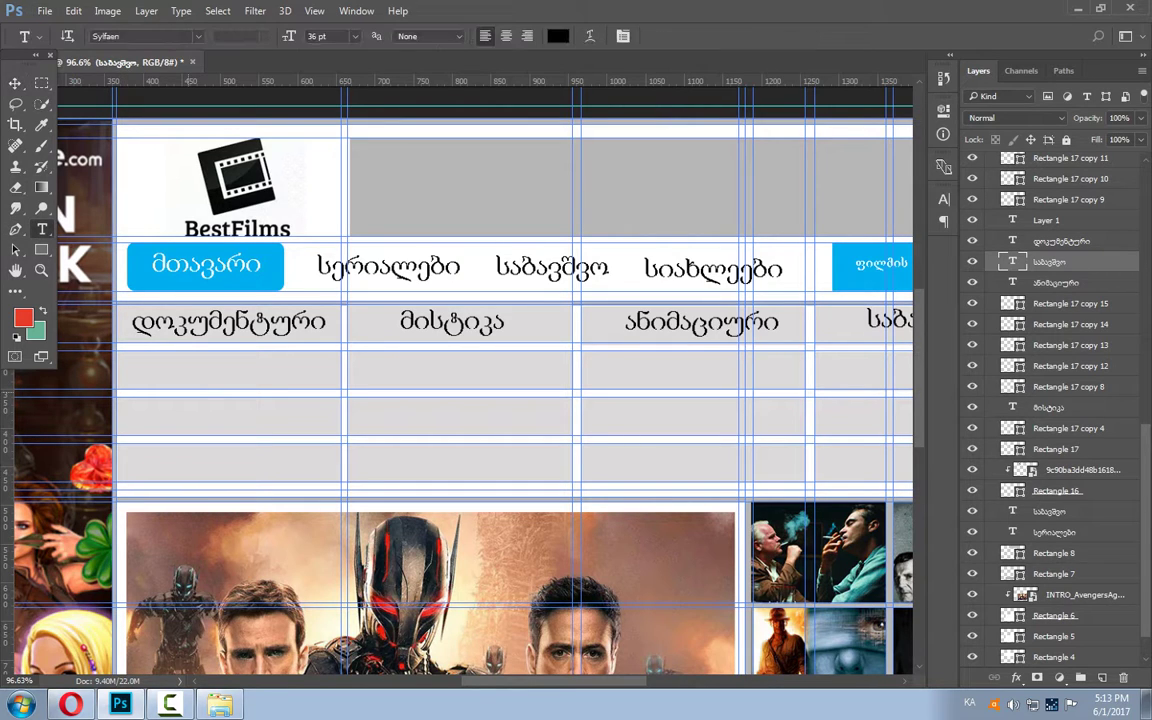
Add the სპორტული label below დოკუმენტური, raise its layer above the cells, and centre it.
click(138, 372)
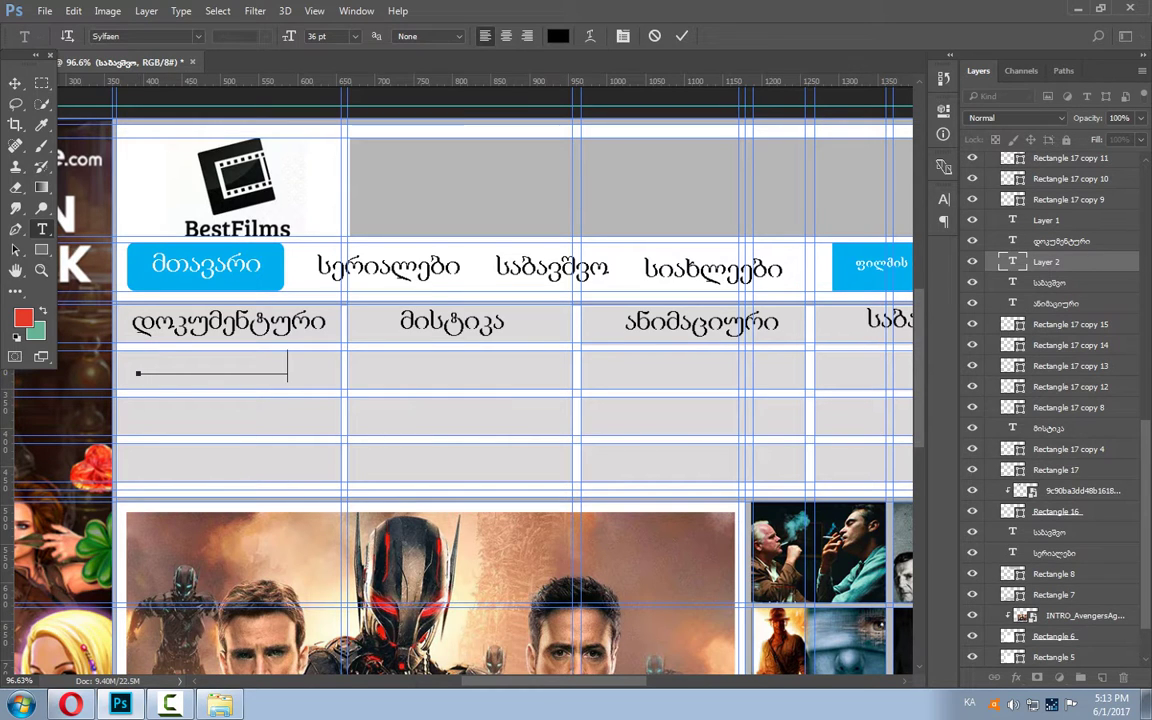
scroll(1050, 400, up, 2)
scroll(1050, 400, up, 2)
scroll(1050, 400, up, 2)
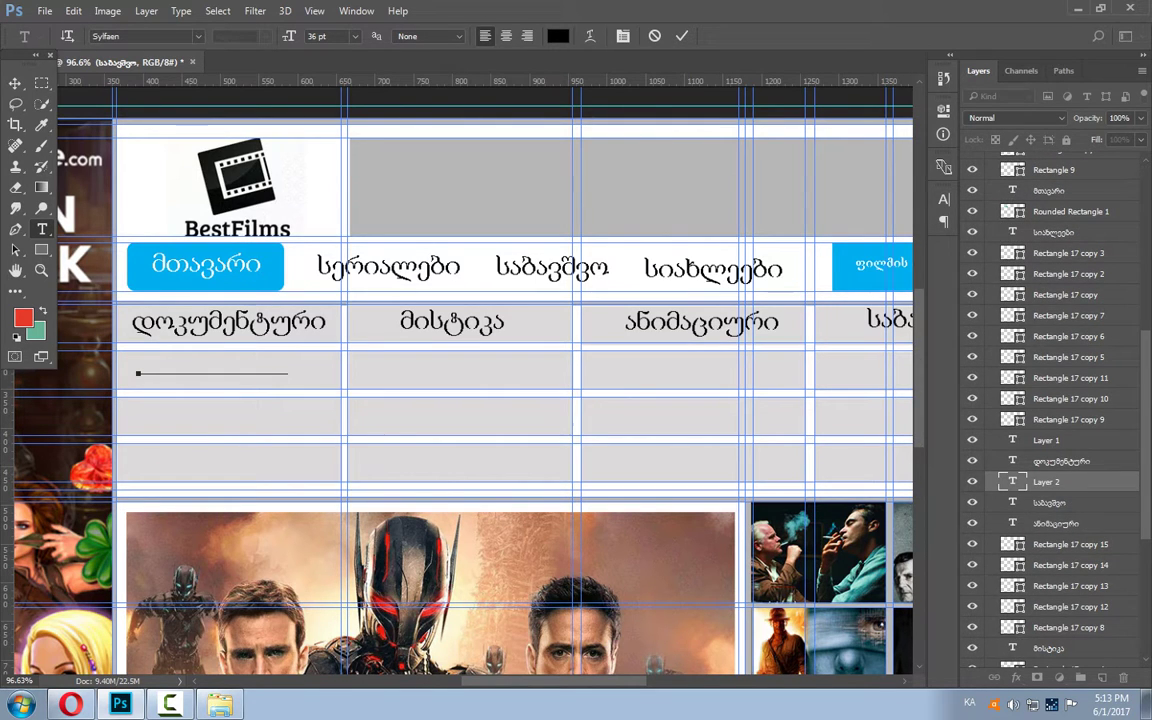
mouse_move(1045, 481)
mouse_down()
mouse_move(1040, 252)
mouse_move(972, 252)
mouse_up()
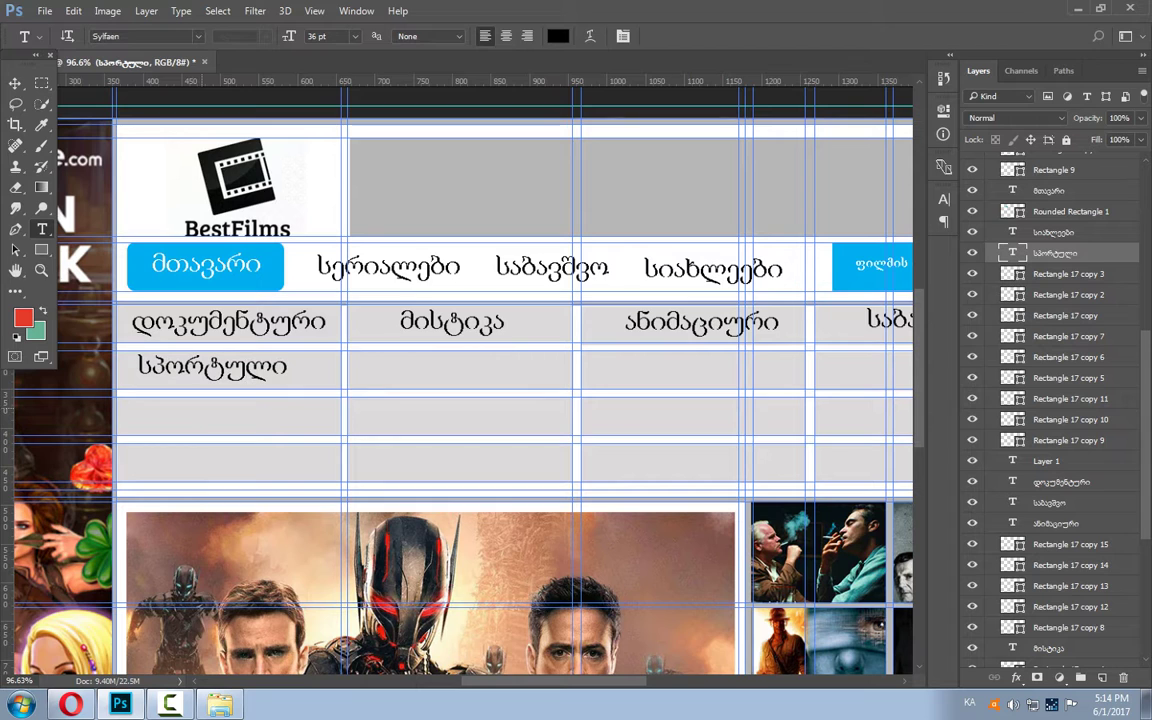
key(v)
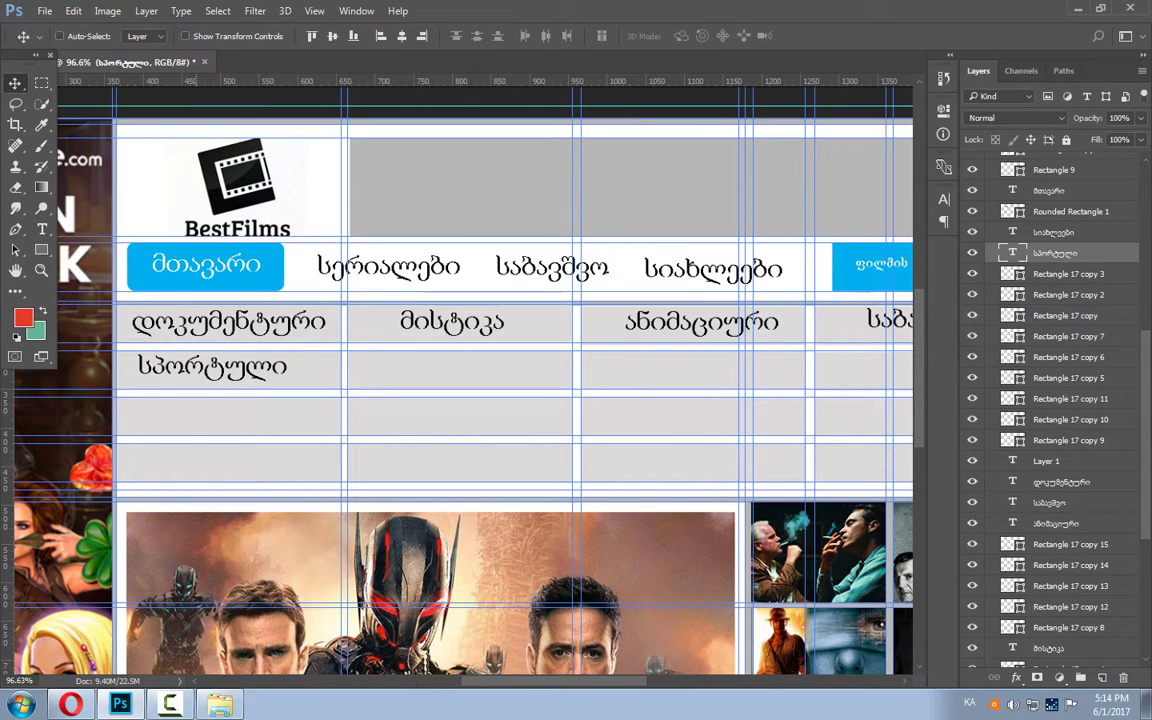
drag(226, 327, 240, 330)
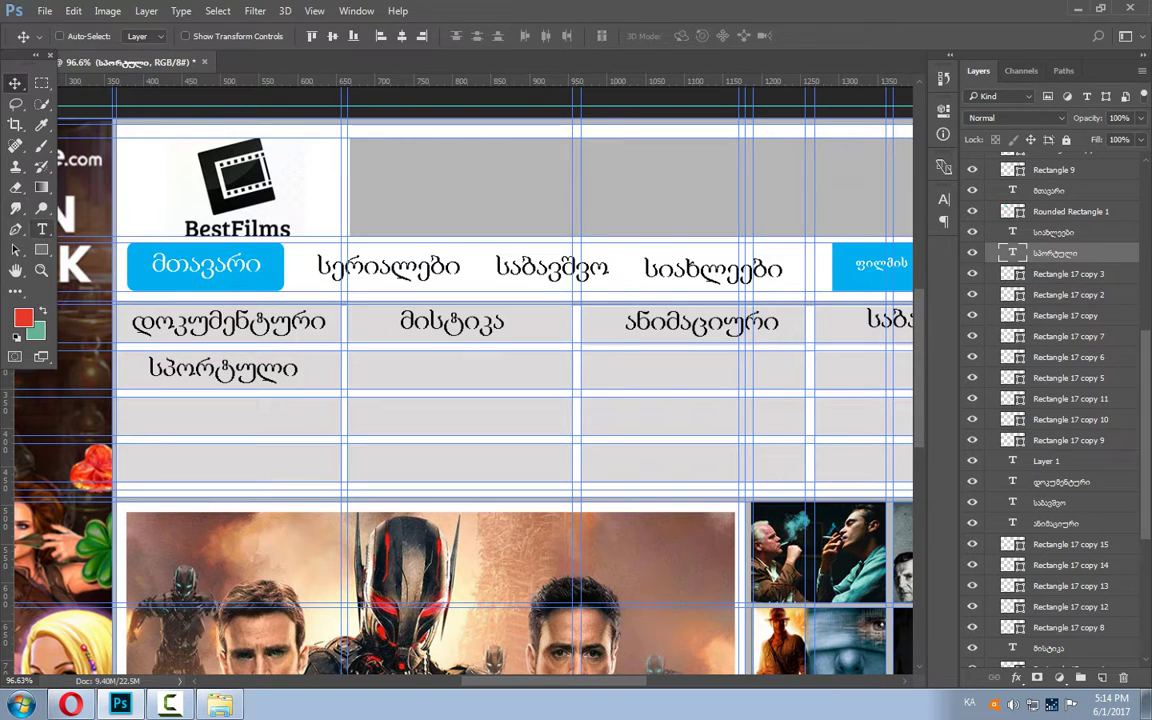
Add the კომედია and საშინელება labels in the next two second-row cells.
click(42, 229)
click(395, 372)
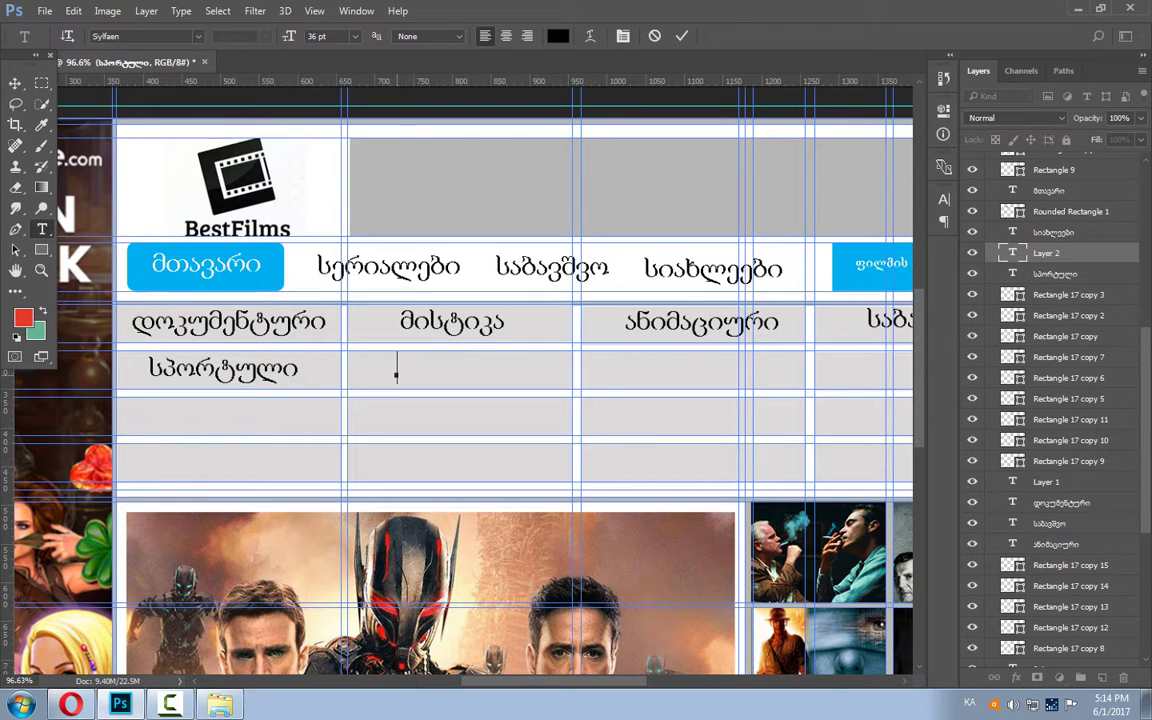
text(კომედია)
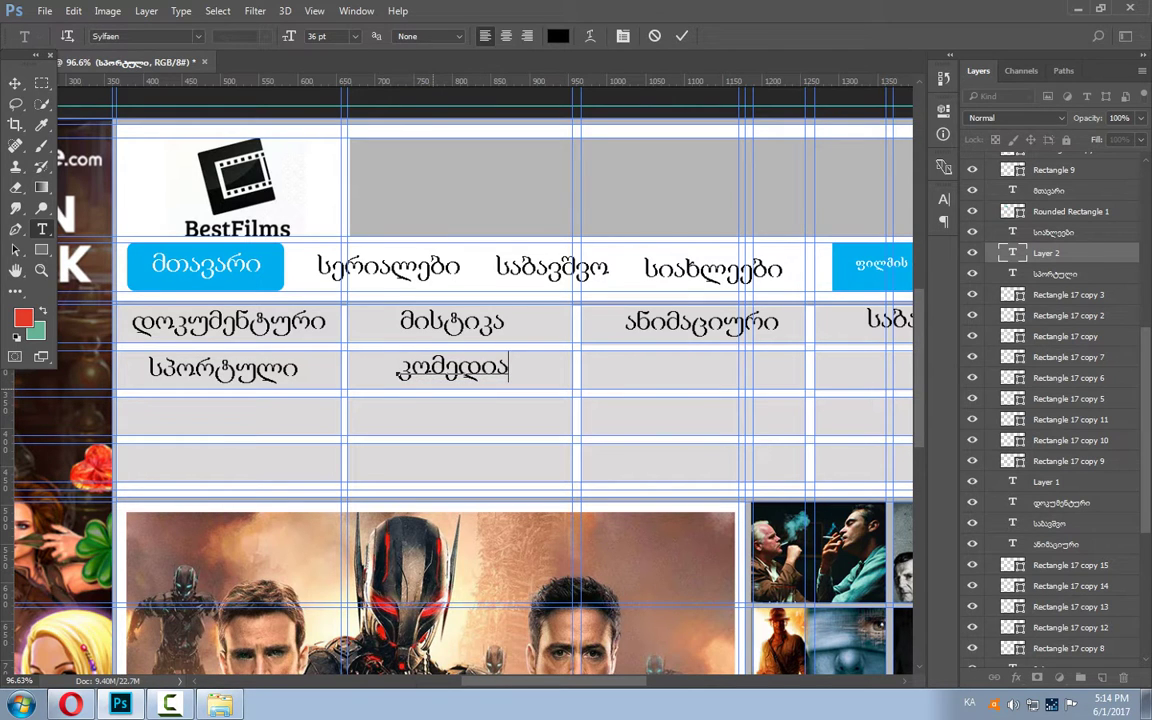
click(15, 83)
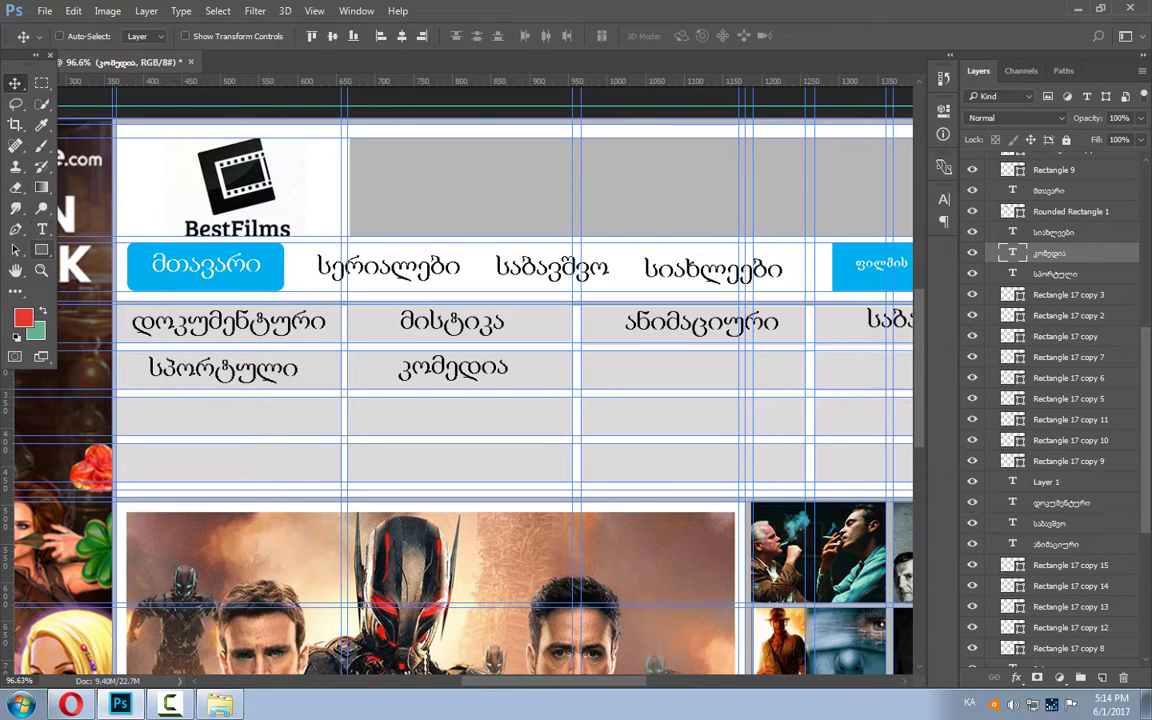
click(42, 229)
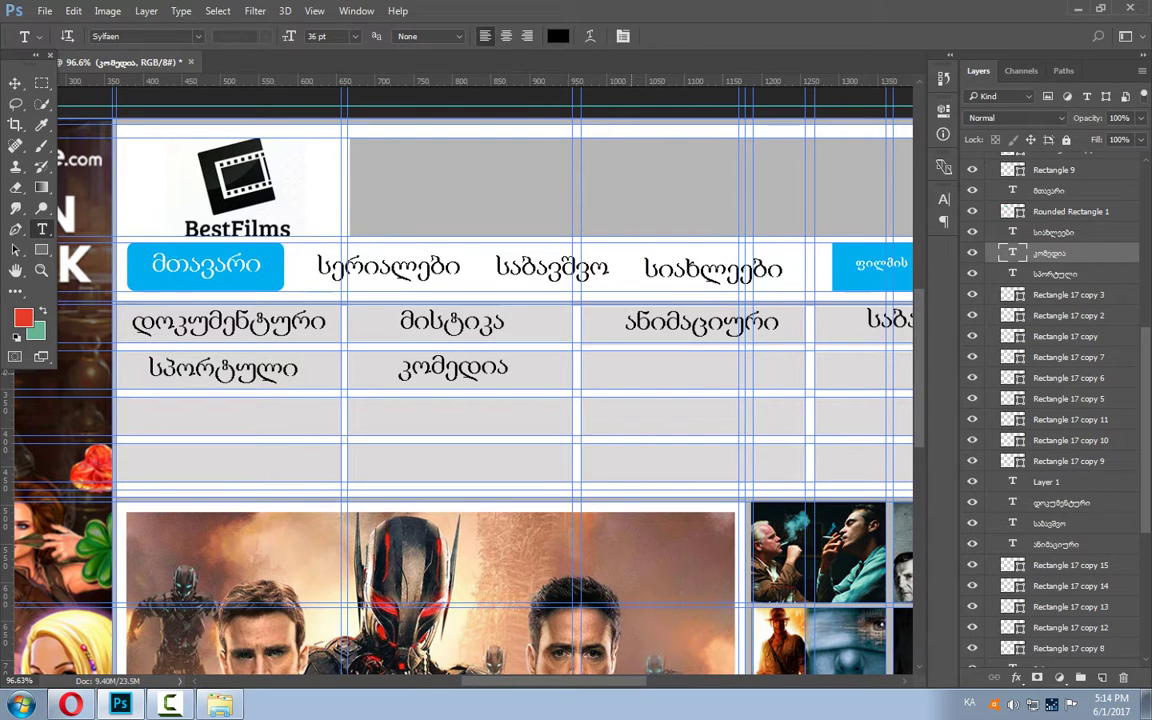
click(630, 366)
text(საშინელება)
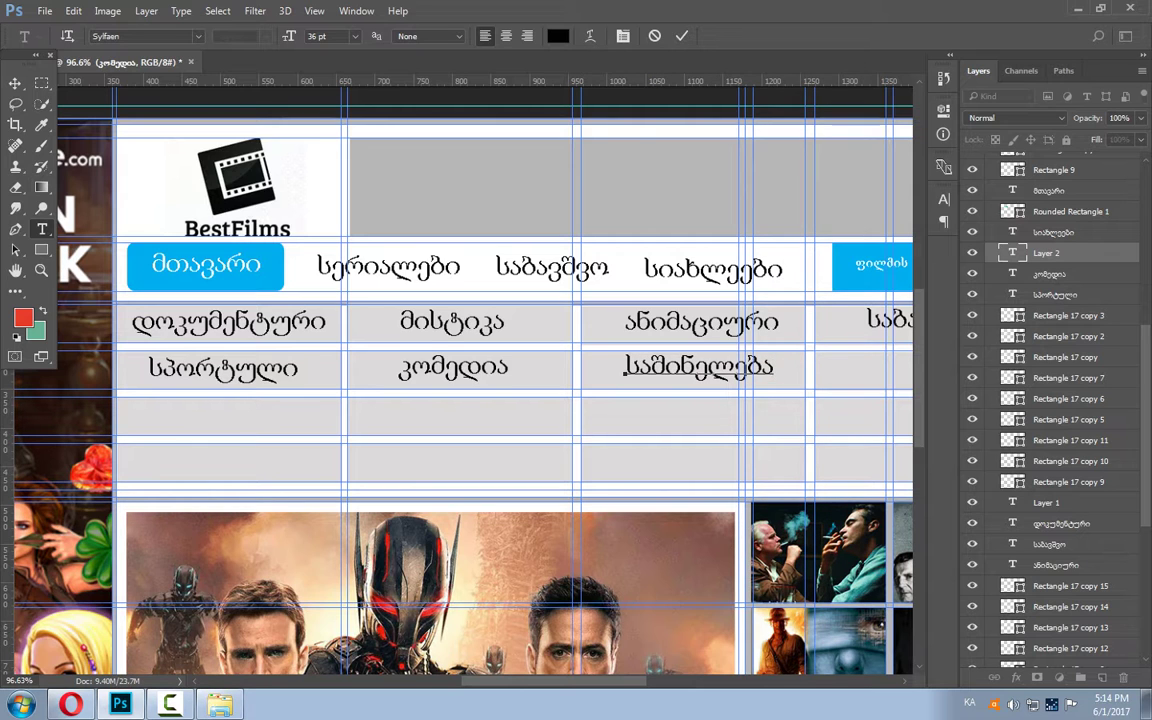
scroll(460, 380, right, 1)
scroll(460, 380, right, 4)
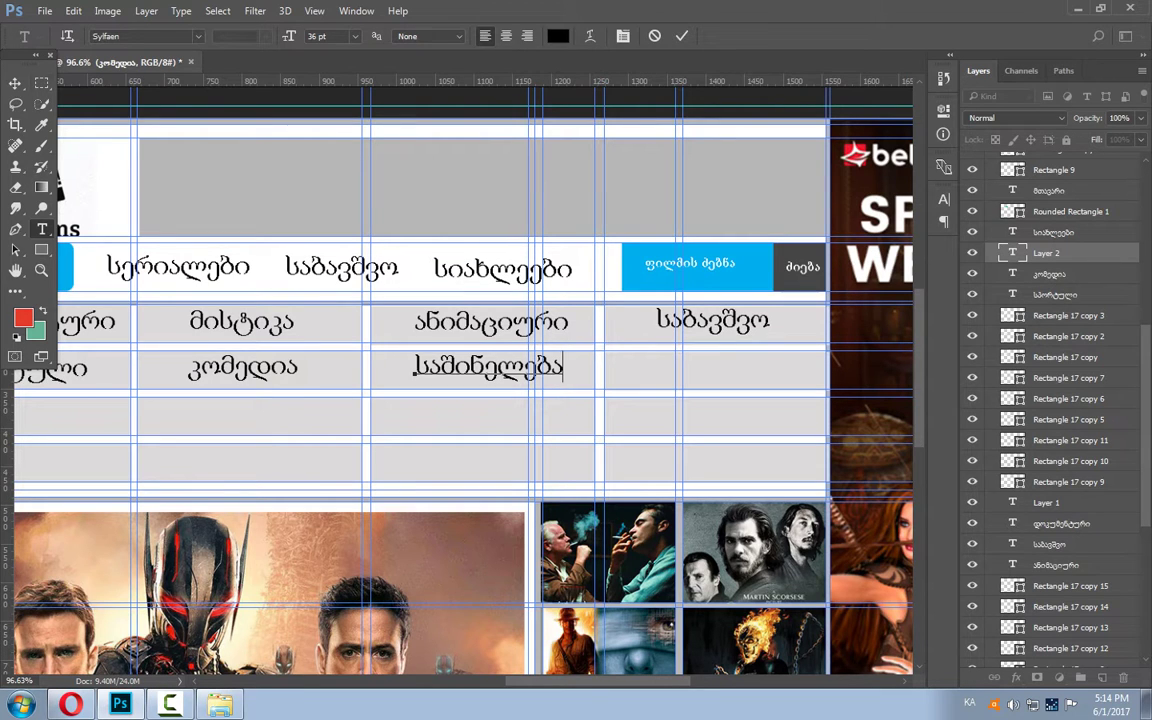
click(15, 83)
Add the ტრილერი label in the last second-row cell, centred within it.
click(42, 229)
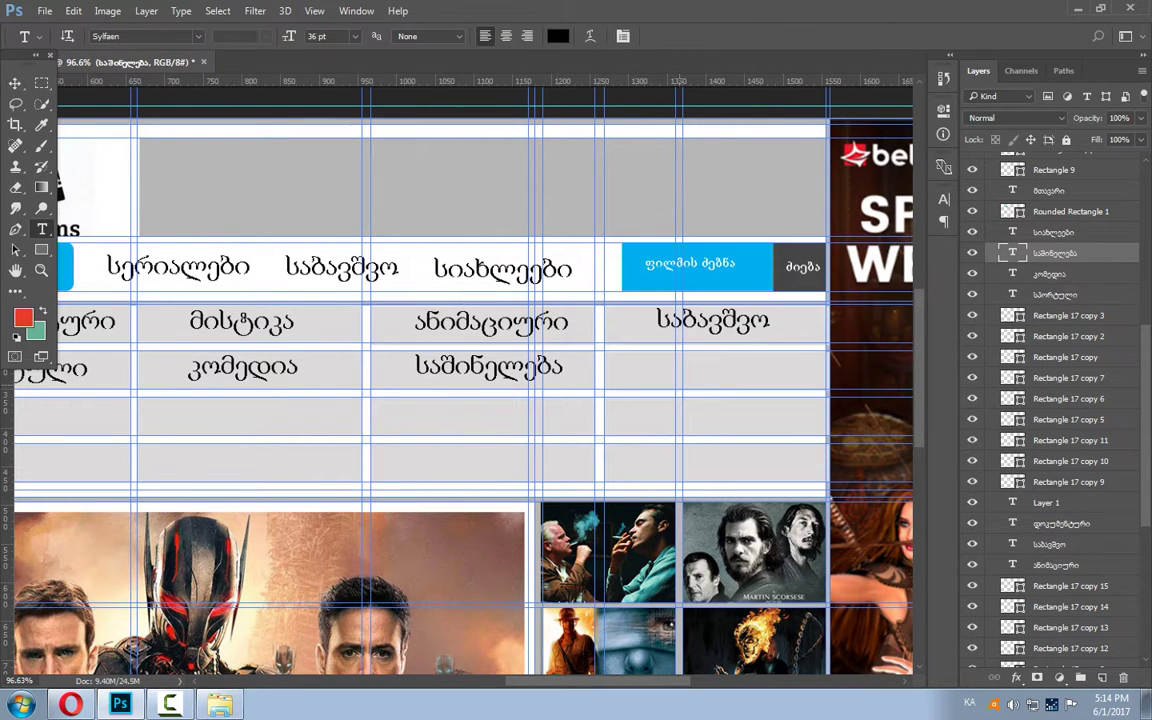
click(656, 372)
text(ტრილერი)
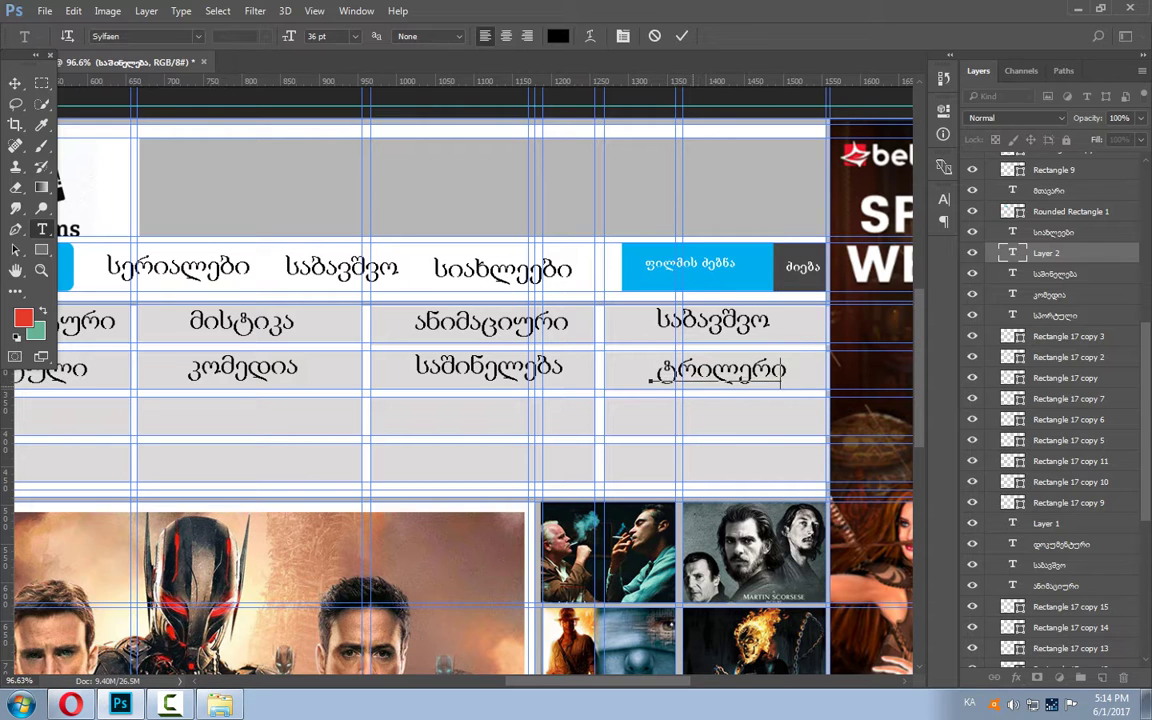
drag(650, 380, 634, 376)
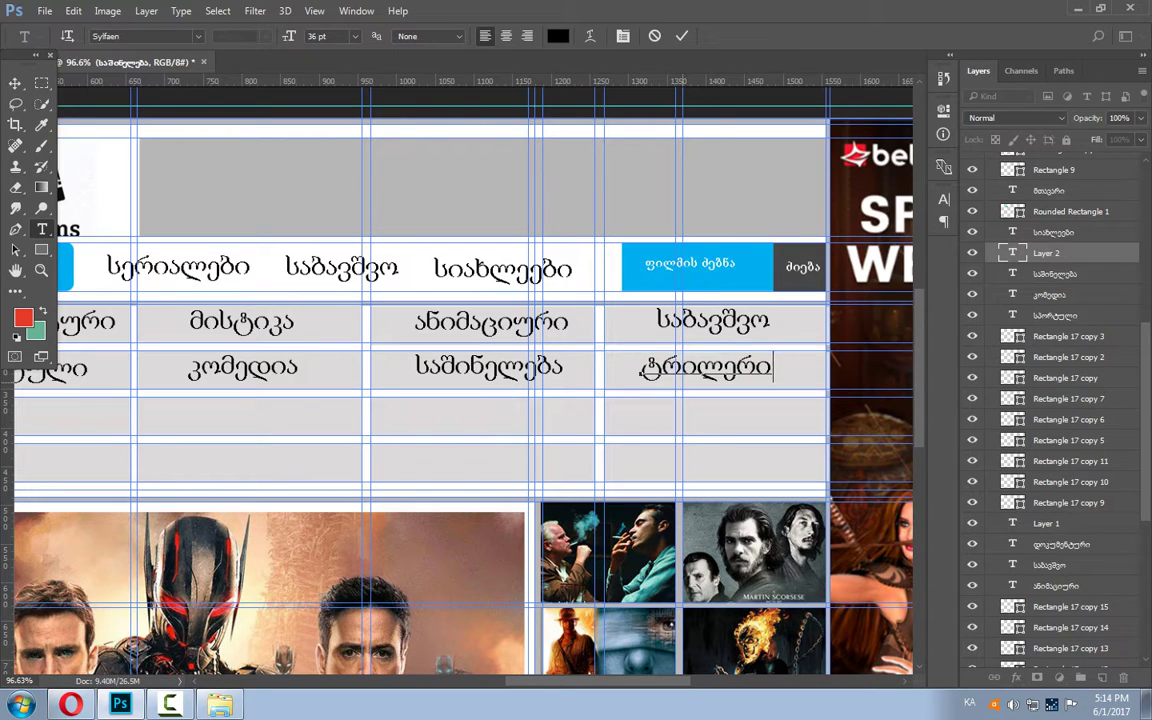
drag(705, 368, 722, 368)
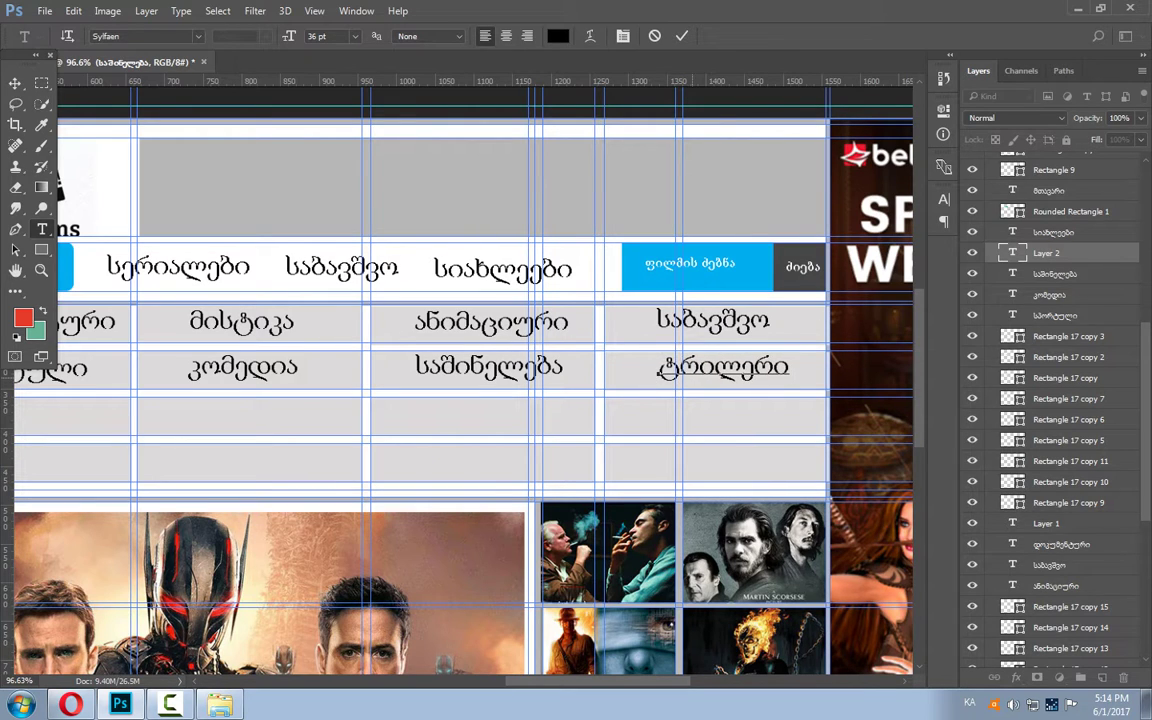
click(15, 83)
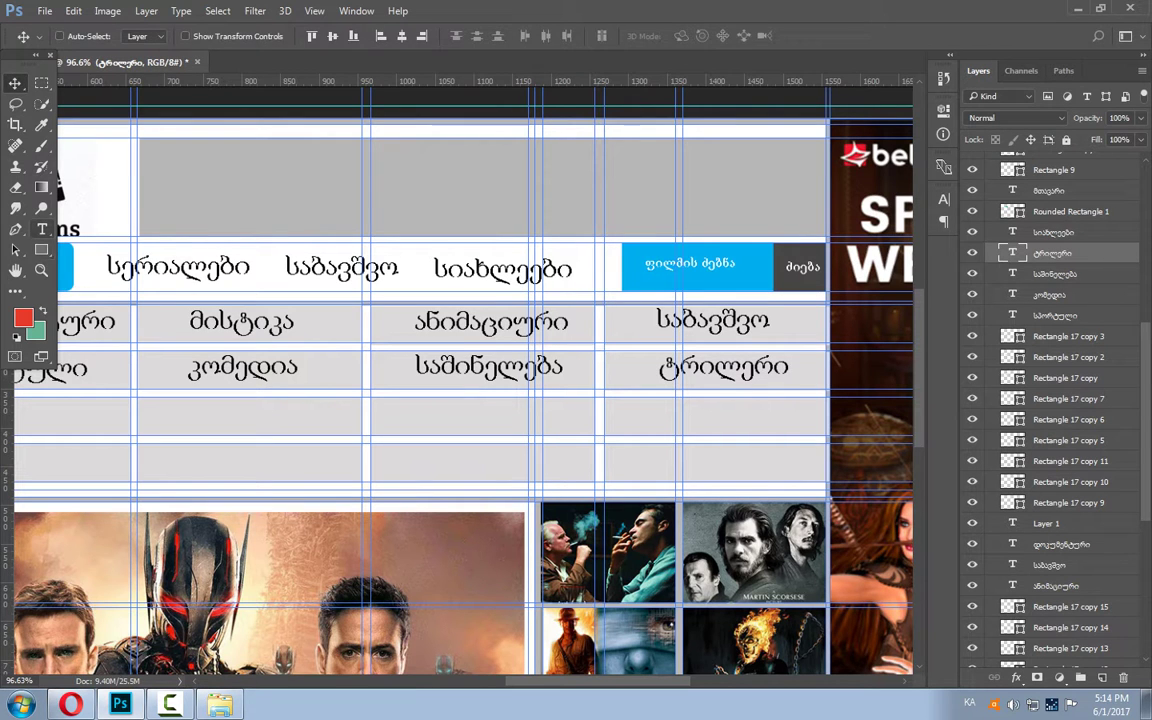
click(41, 229)
Pan back to the grid's left side and start a label in the first third-row cell.
scroll(250, 384, down, 1)
scroll(250, 384, down, 1)
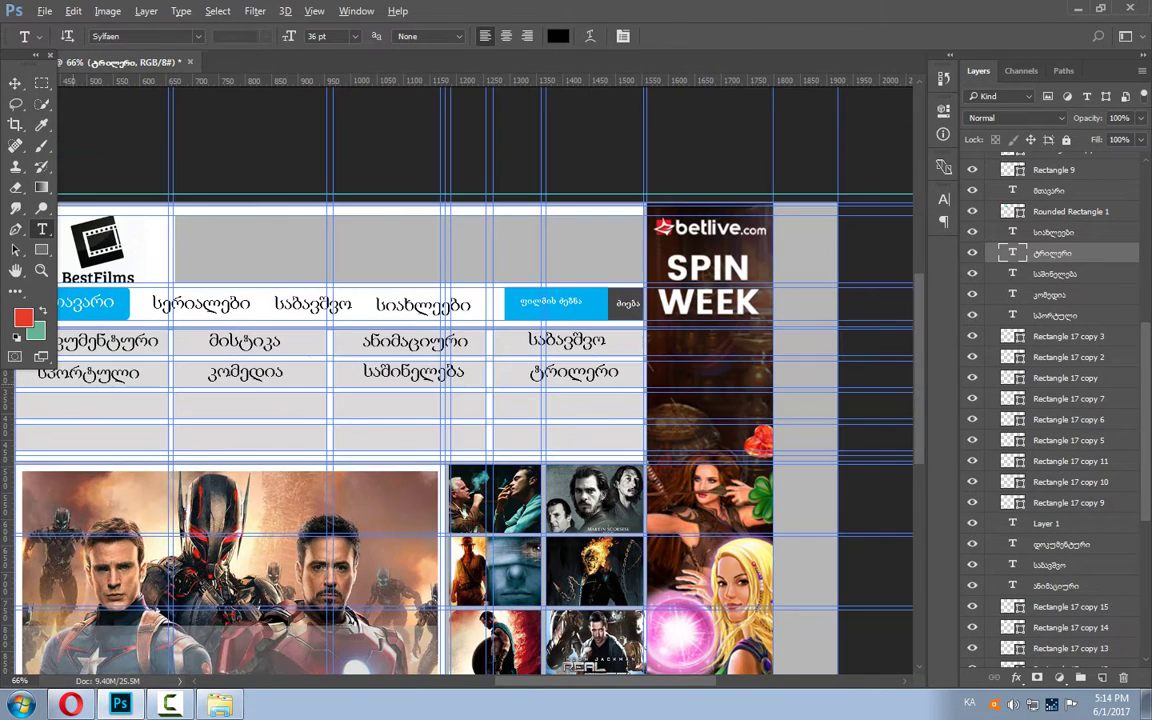
scroll(250, 384, down, 1)
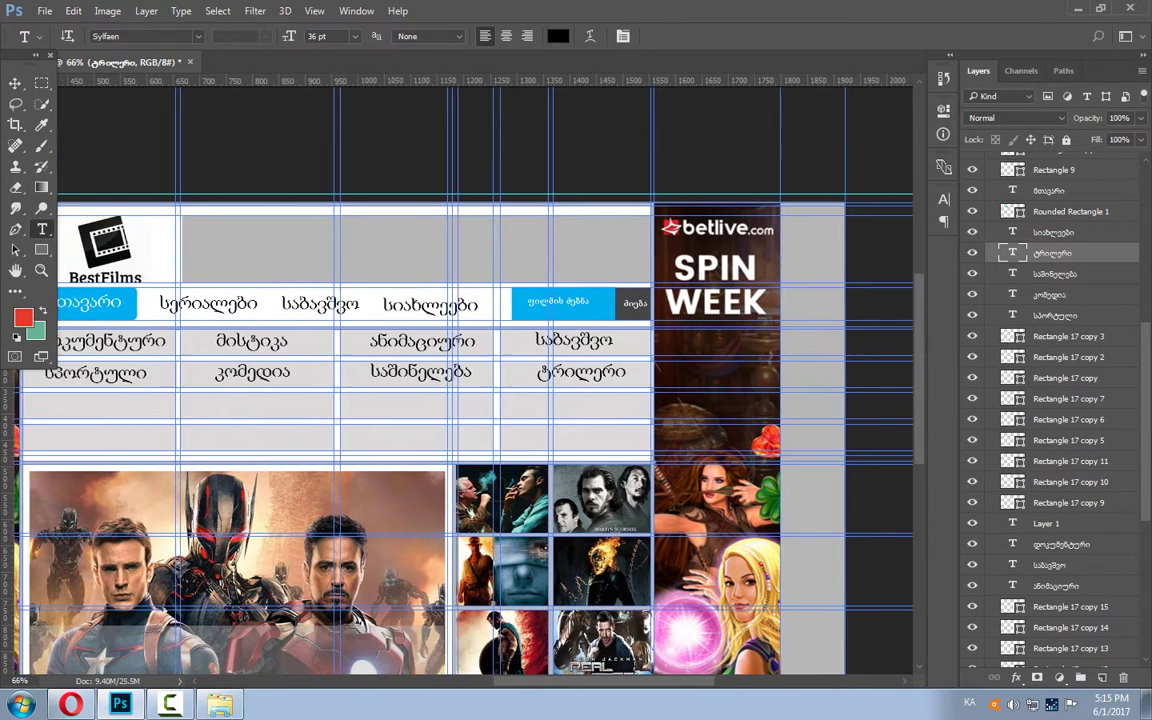
scroll(460, 400, left, 4)
scroll(460, 400, left, 2)
scroll(180, 375, left, 2)
scroll(180, 375, up, 1)
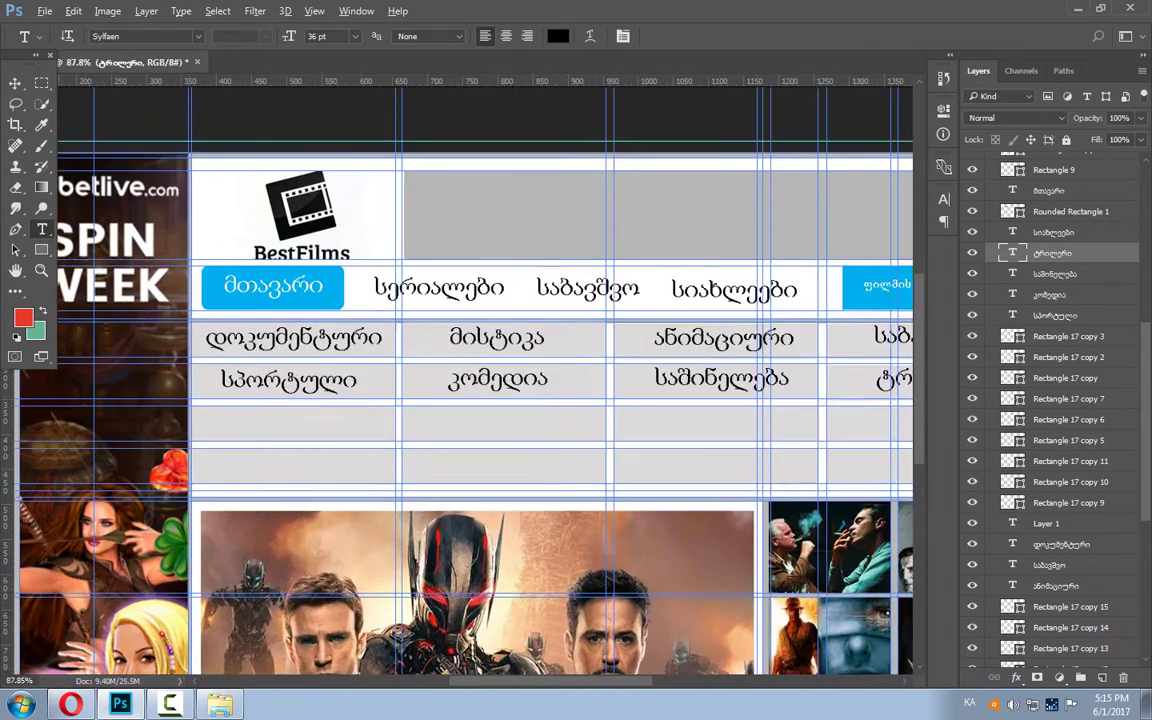
scroll(180, 375, up, 1)
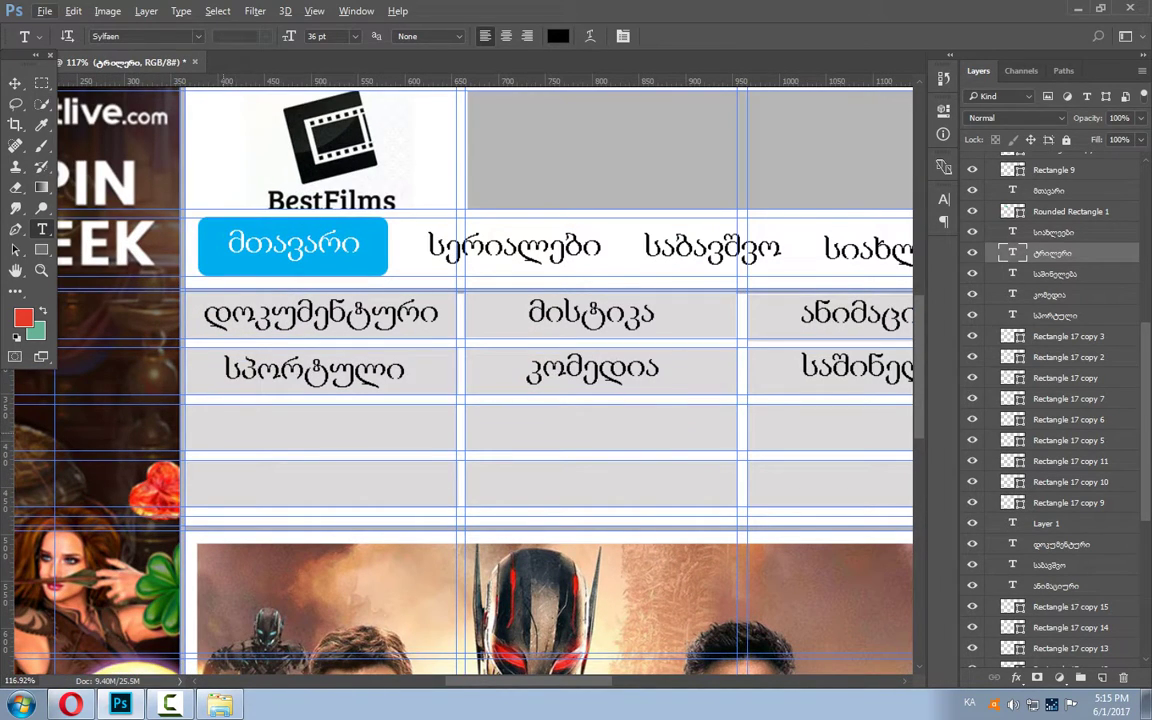
click(213, 431)
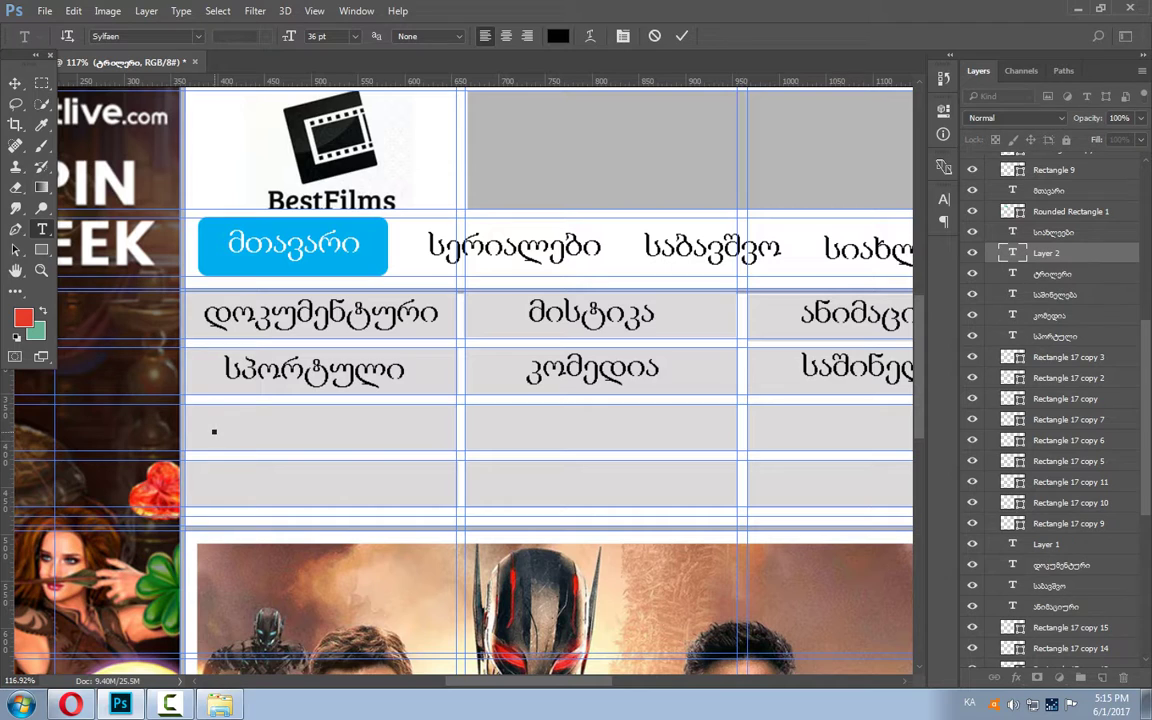
Add ფანტასტიკა to the first third-row cell, aligning it and სპორტული with the labels above.
text(ფანტასტიკა)
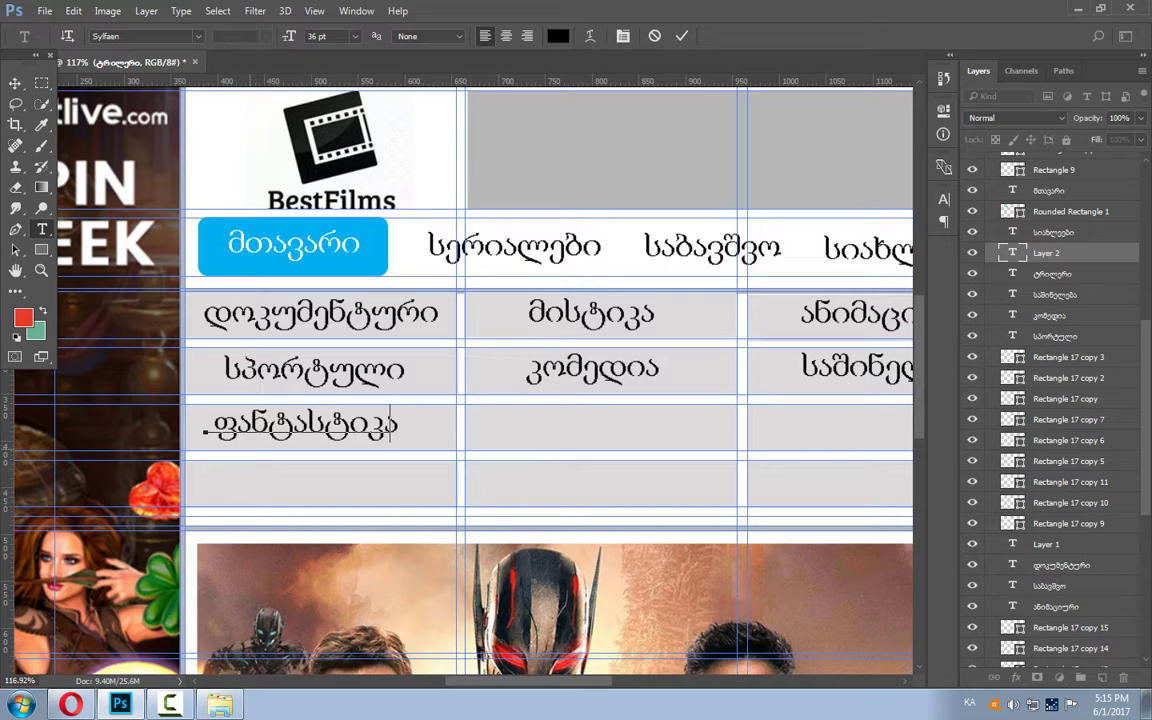
click(15, 82)
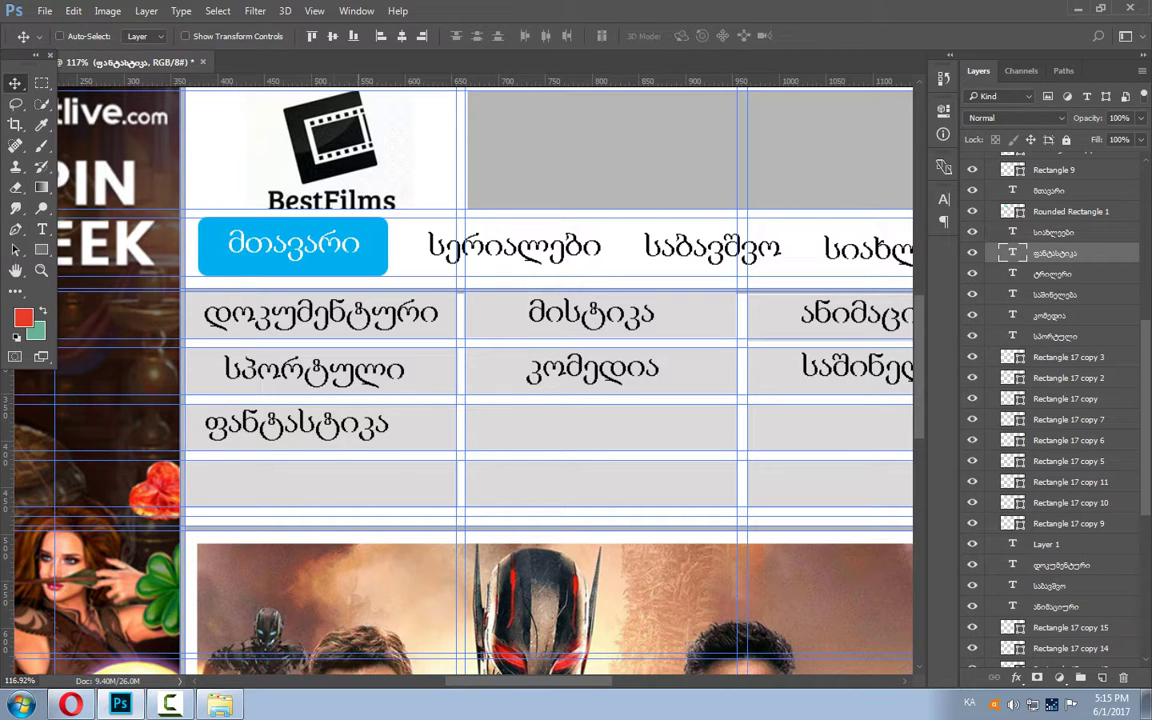
drag(327, 329, 328, 326)
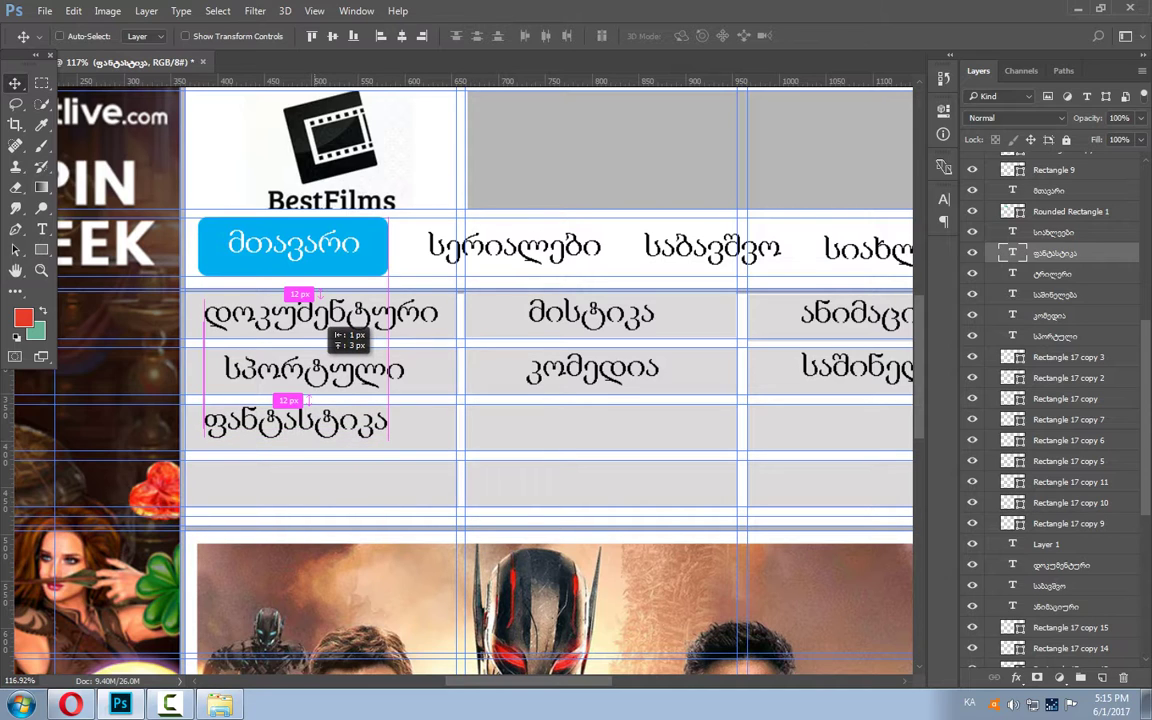
drag(328, 326, 328, 328)
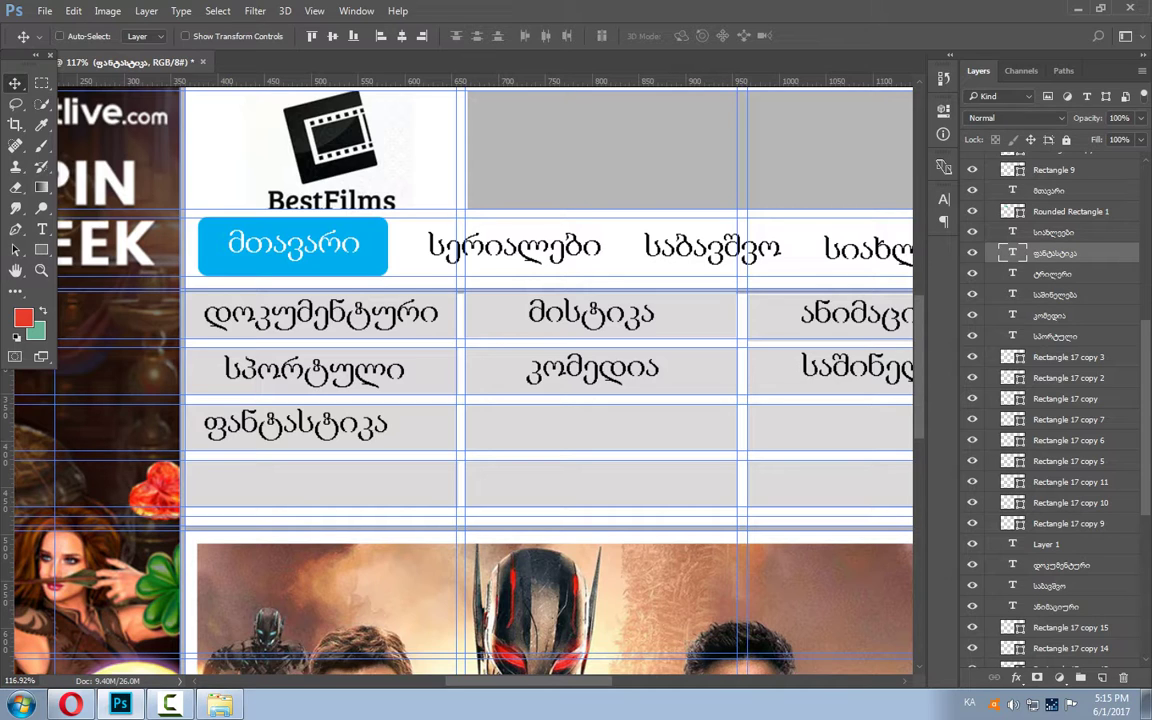
click(1055, 336)
drag(311, 346, 289, 348)
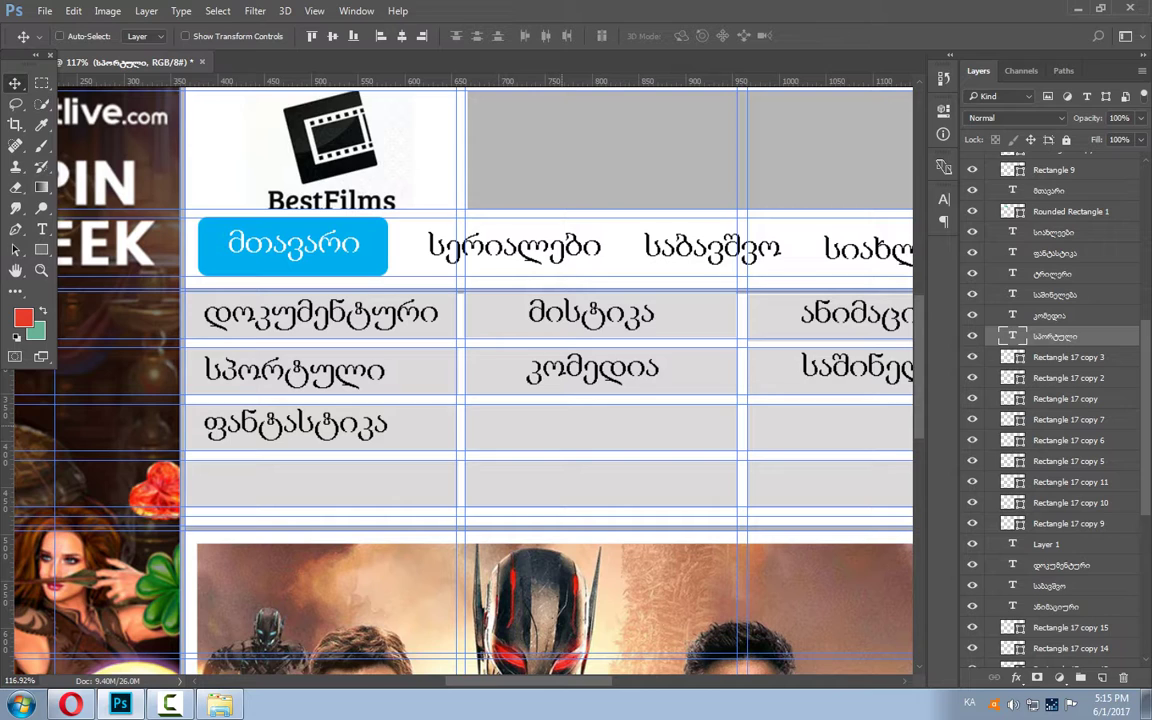
Add მისტიკა in the second column's empty cell, nudged into place.
key(t)
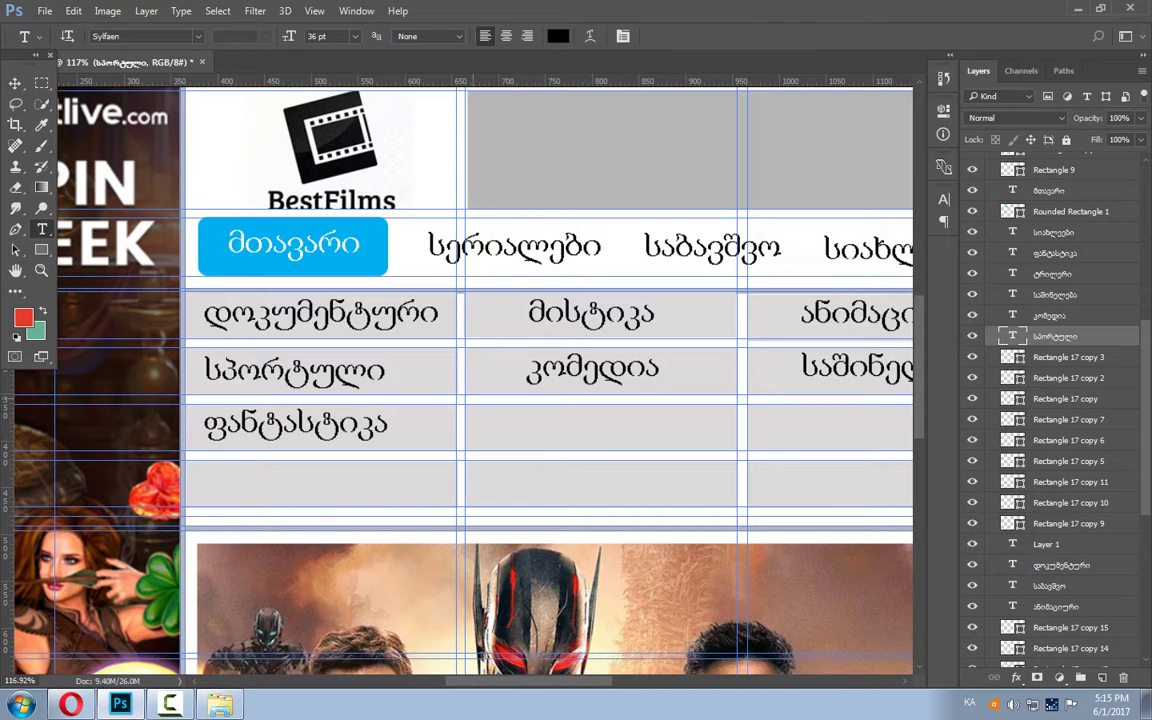
click(534, 430)
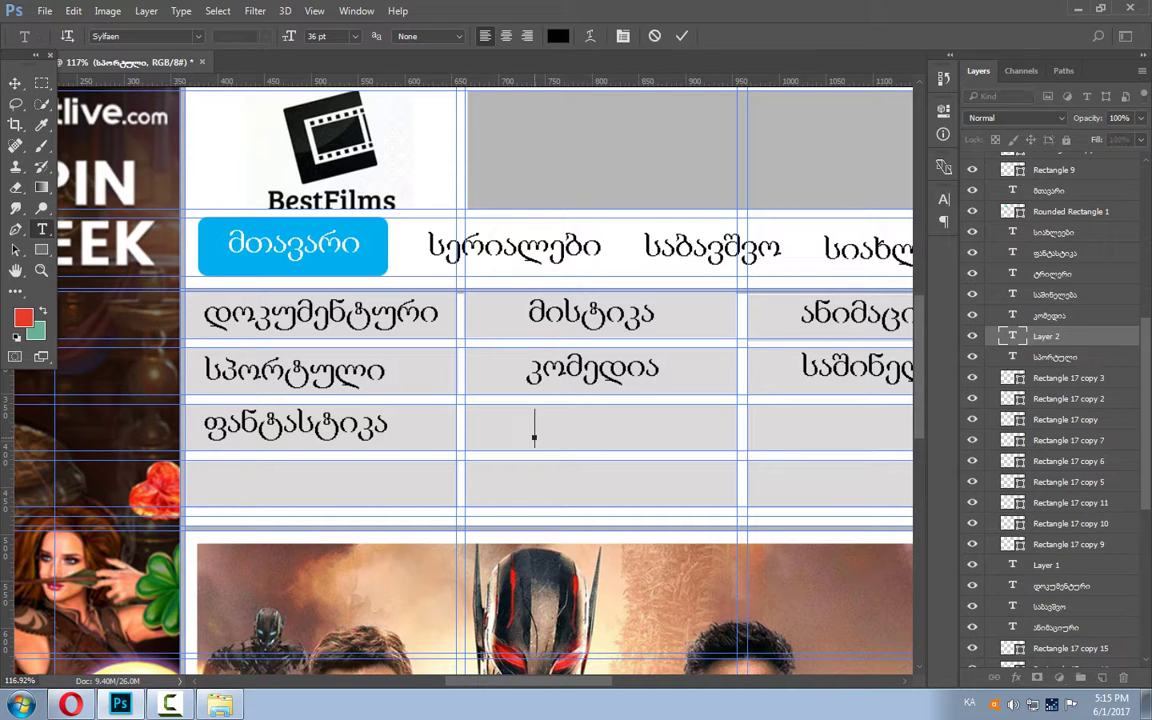
text(მისტიკა)
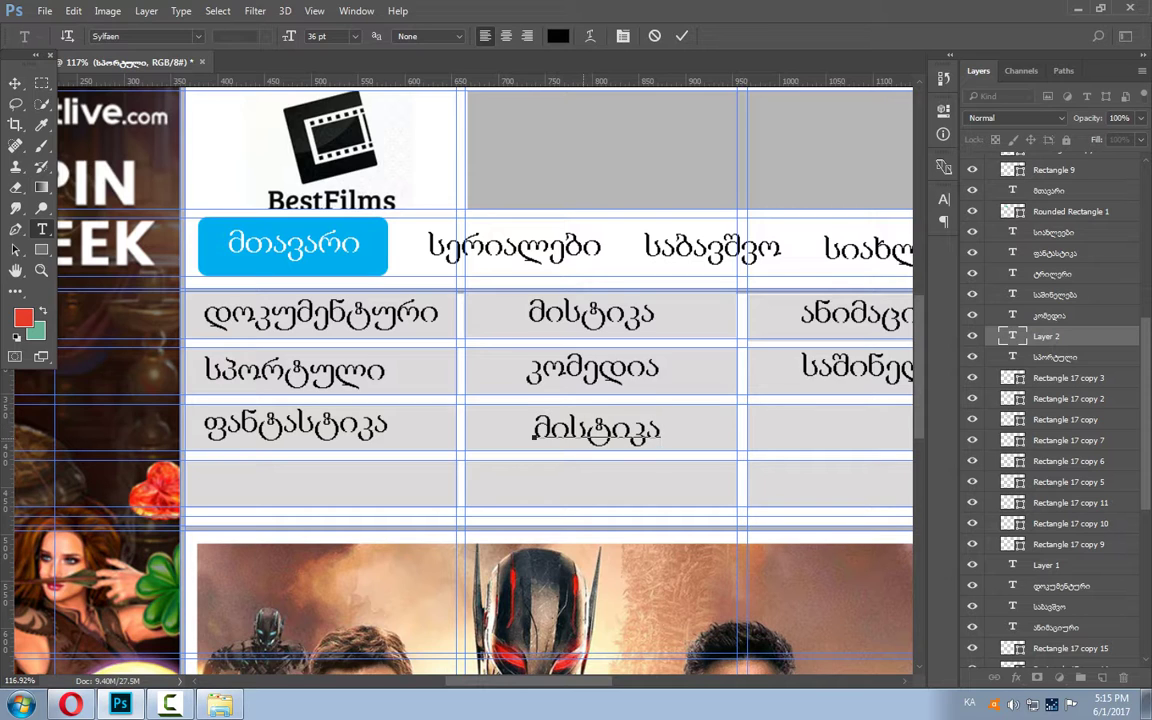
drag(596, 430, 589, 432)
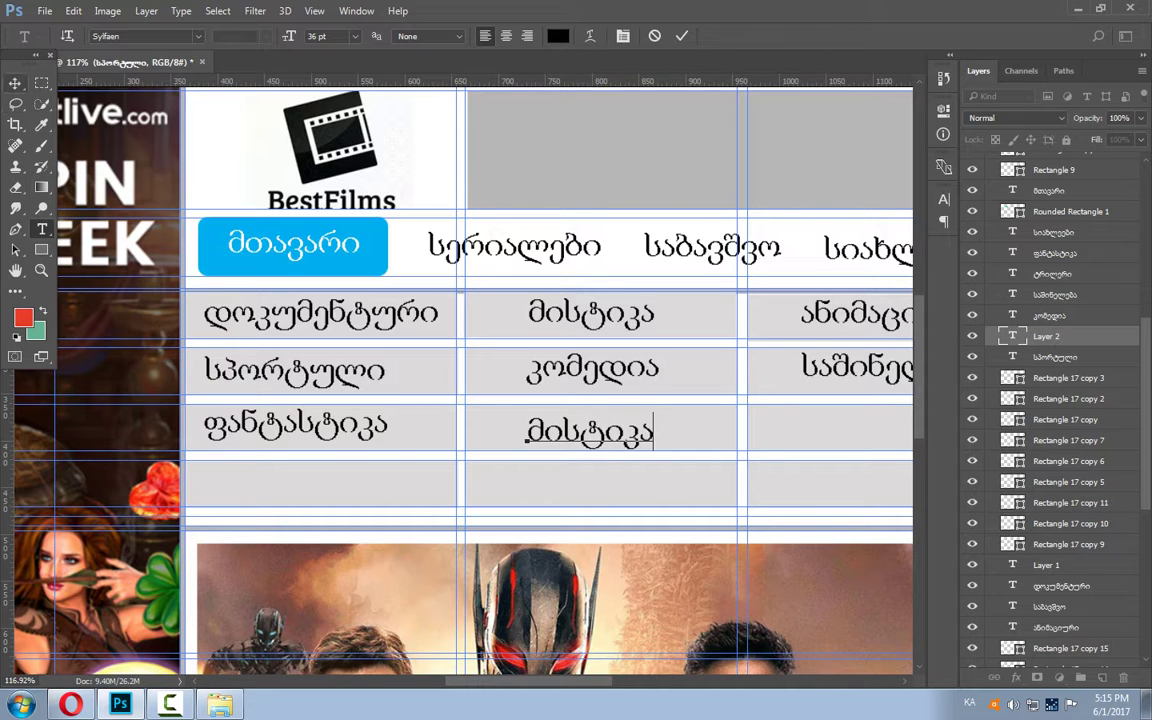
click(15, 82)
Type მუსიკალური in the third column's empty cell, fixing the typo.
click(42, 229)
scroll(690, 505, down, 1)
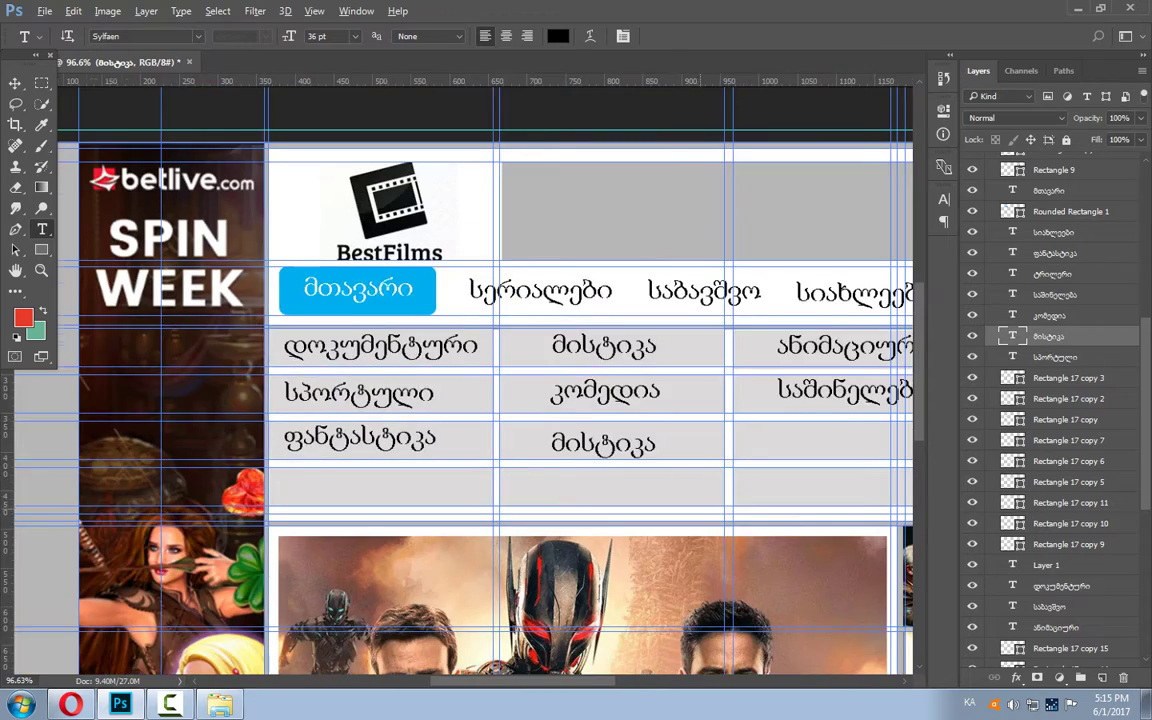
scroll(690, 505, down, 1)
scroll(580, 400, right, 2)
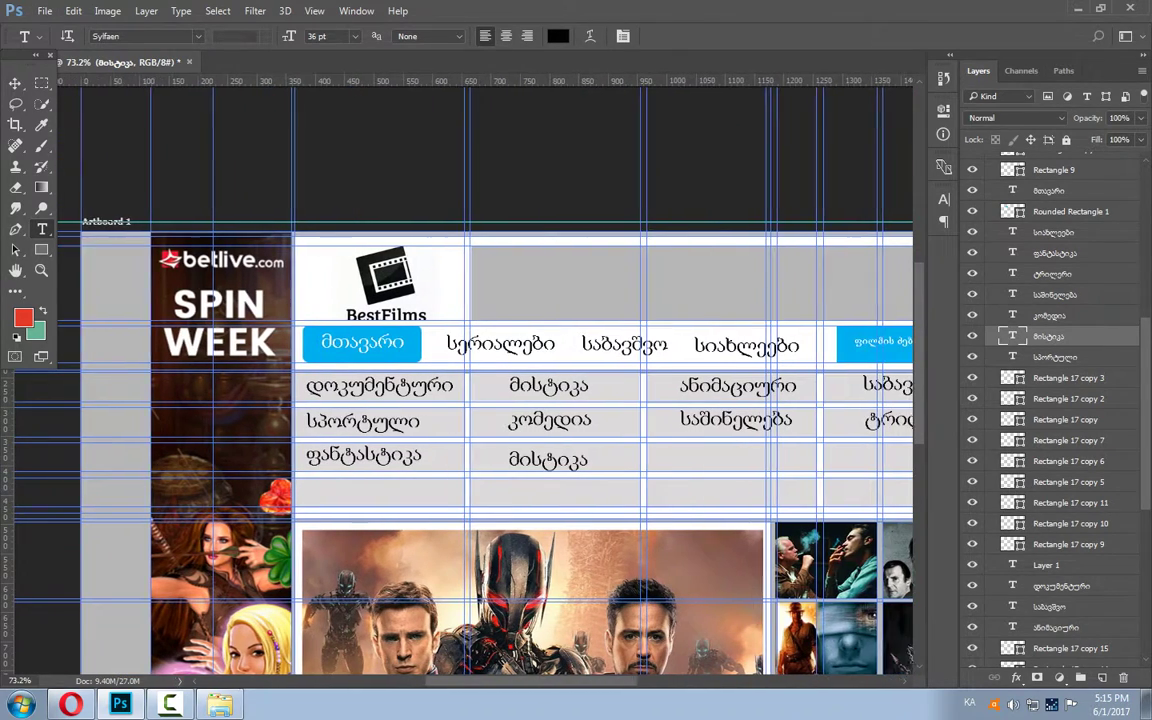
scroll(580, 400, up, 1)
scroll(580, 400, right, 1)
scroll(580, 400, right, 2)
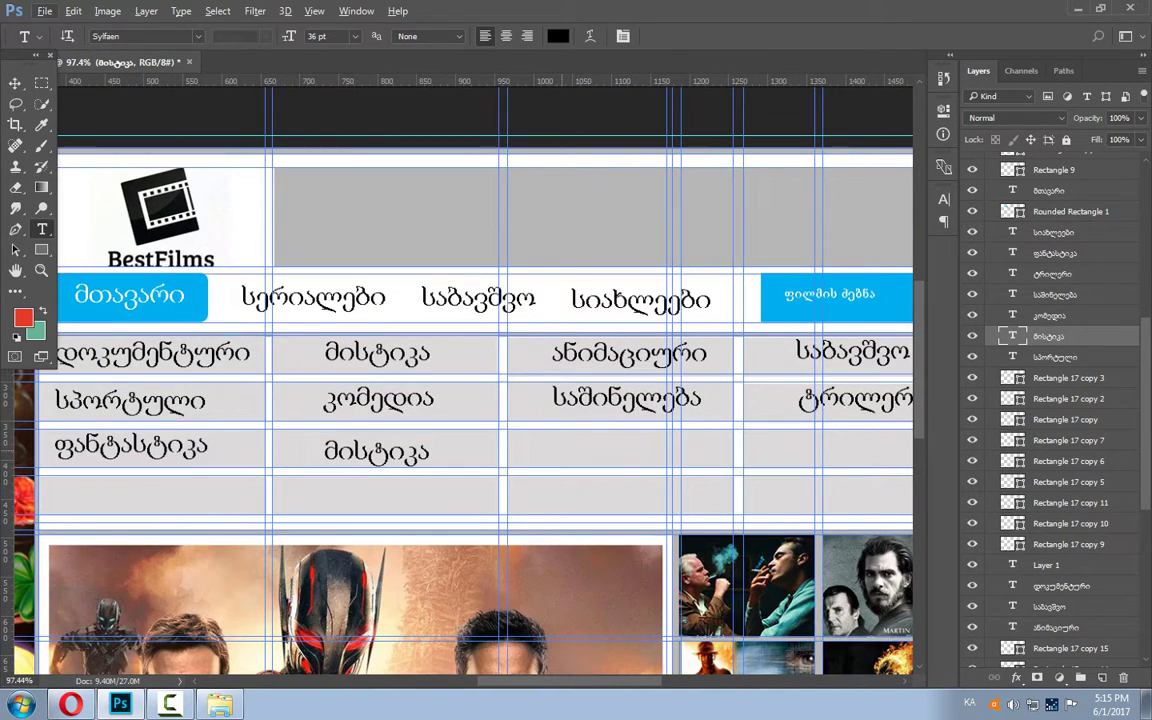
click(558, 452)
text(მუდ)
key(BackSpace)
text(ს)
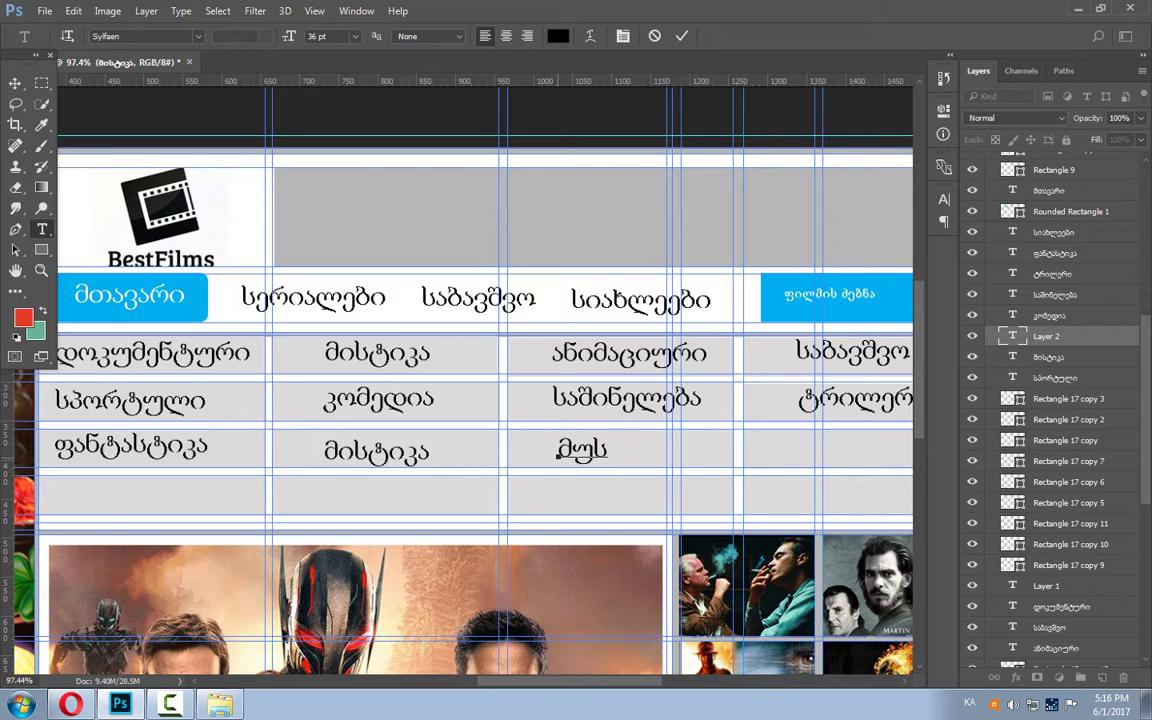
text(იკალური)
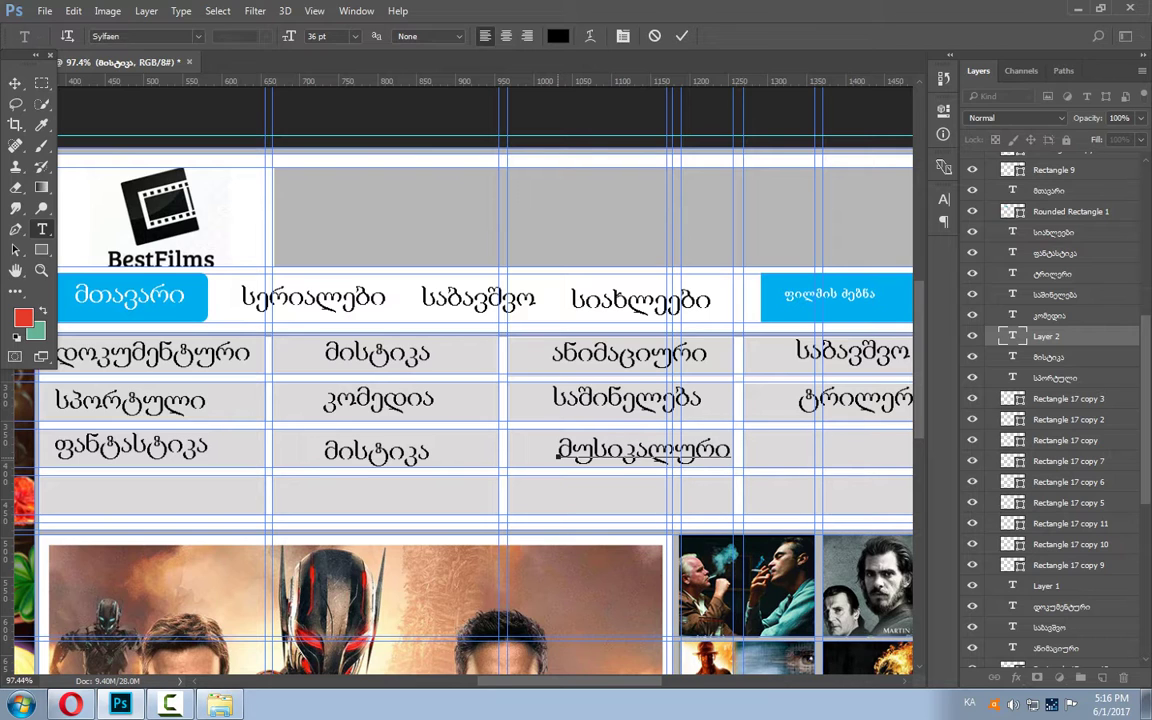
Fine-tune მუსიკალური's position in its cell and commit it.
key(Left)
key(Left)
key(Left)
key(BackSpace)
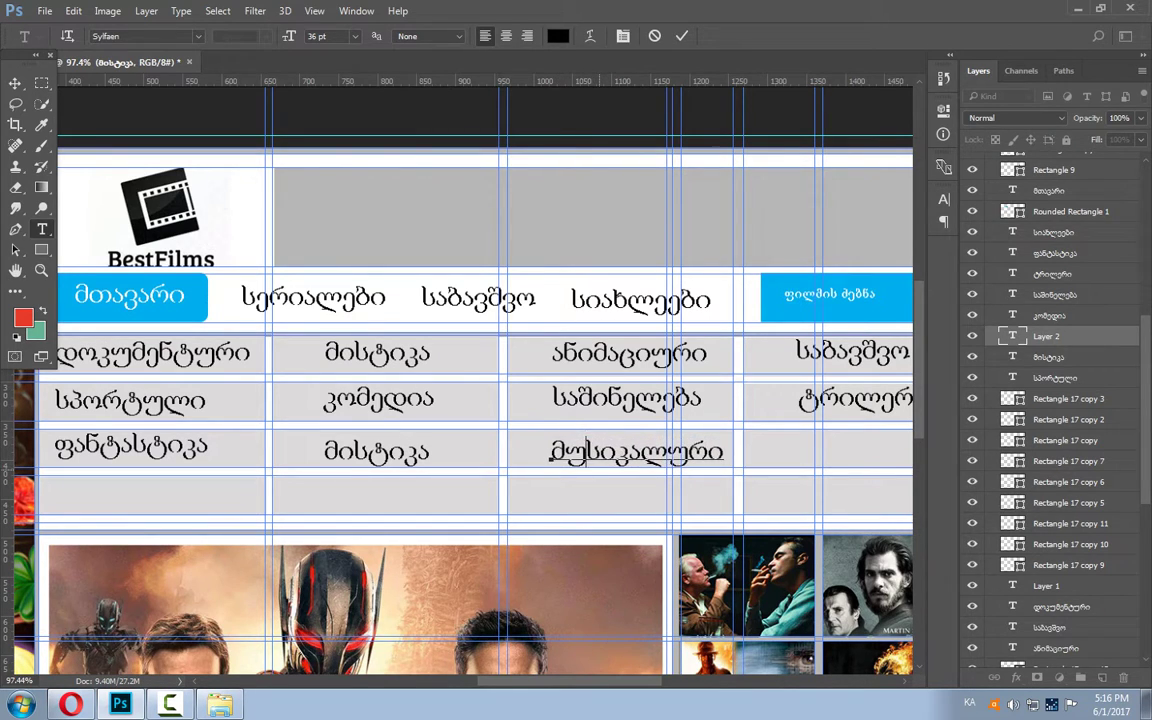
key(BackSpace)
key(alt+Right)
key(ctrl+Return)
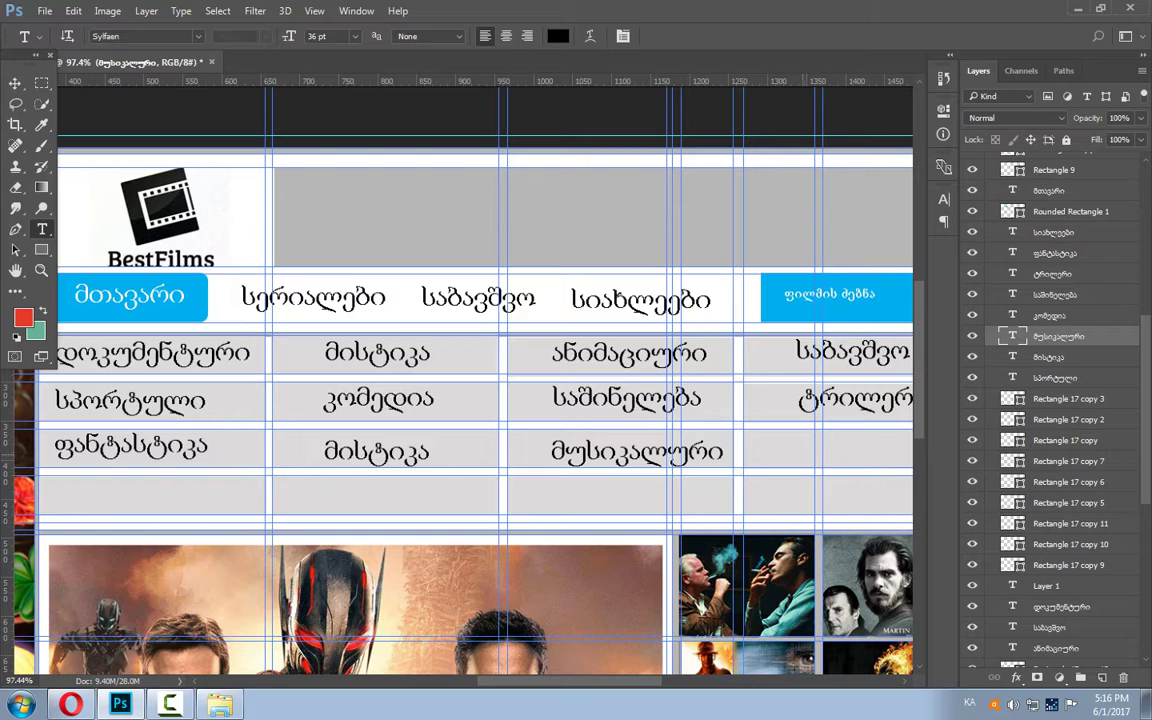
Add დრამა in the fourth column's empty cell, nudged into place.
click(803, 452)
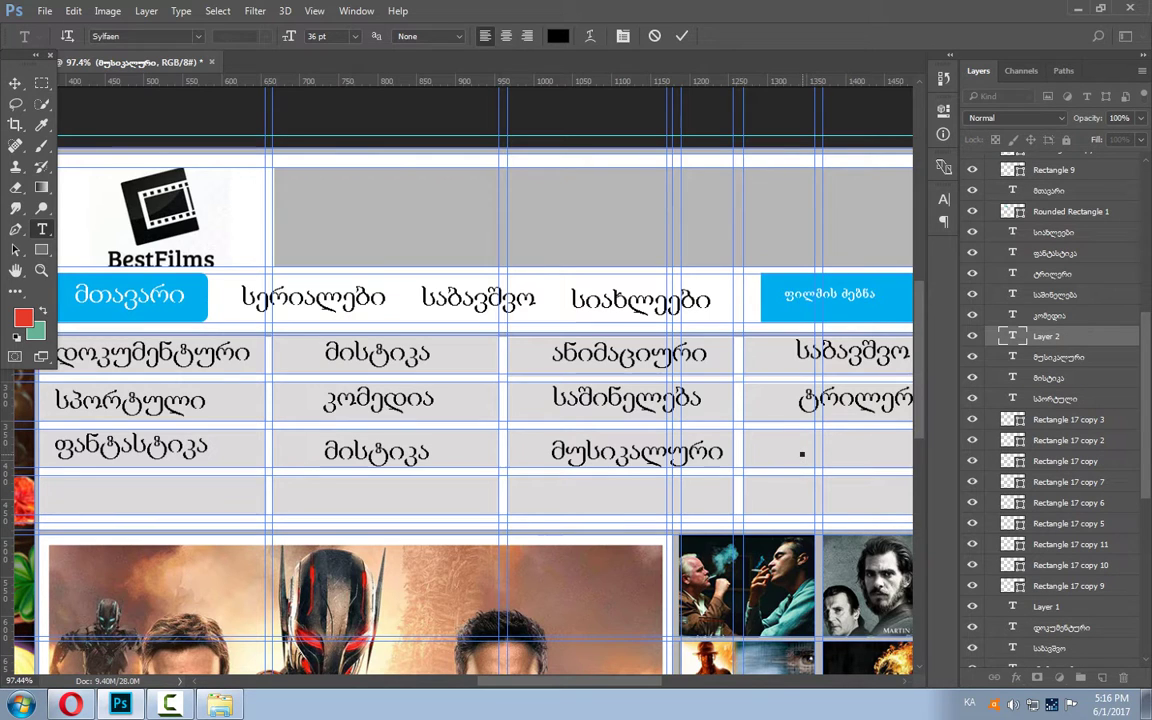
text(დრამა)
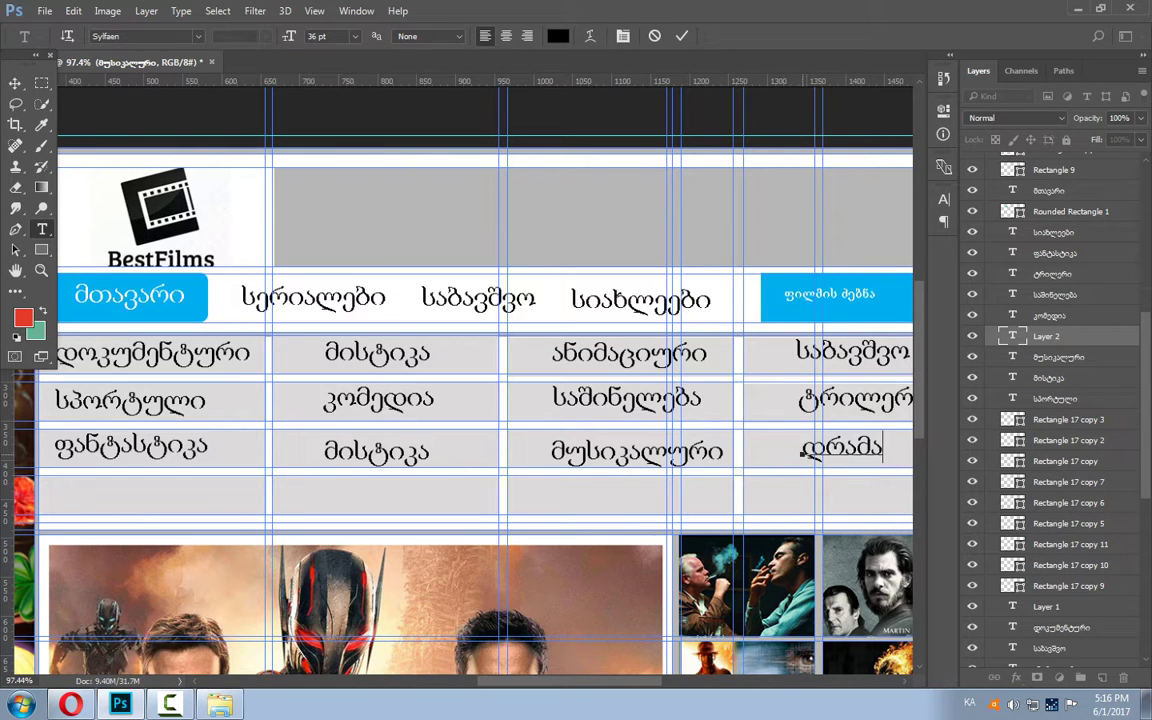
drag(803, 452, 798, 450)
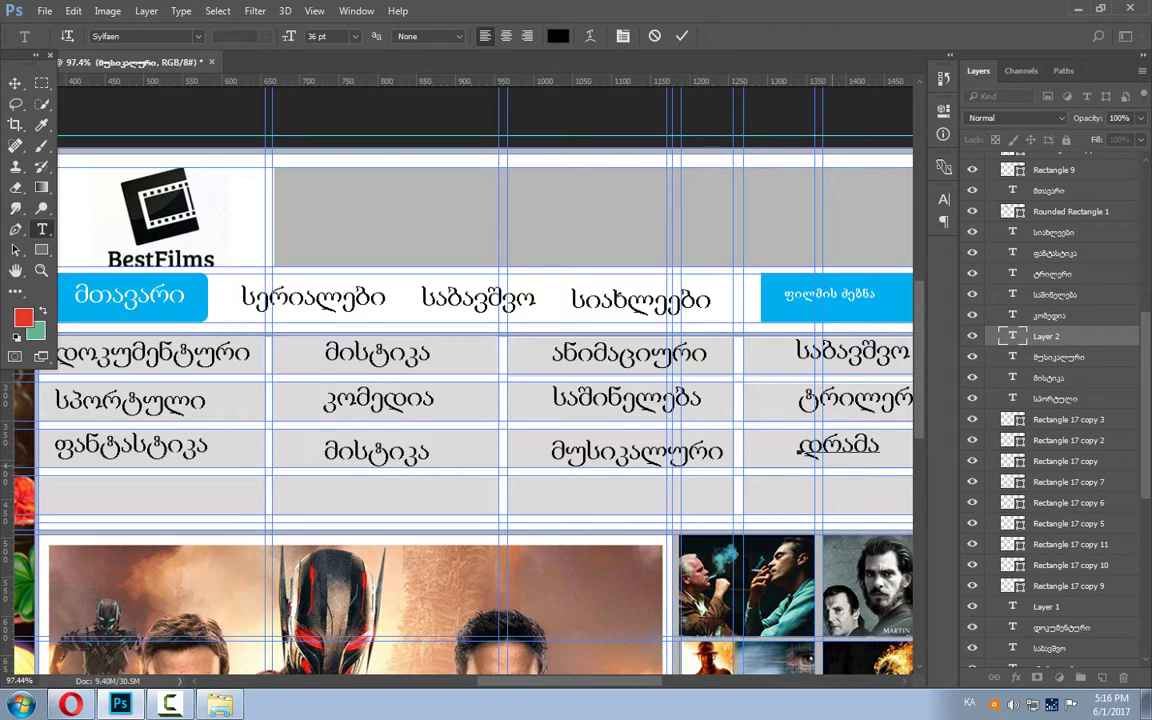
click(15, 103)
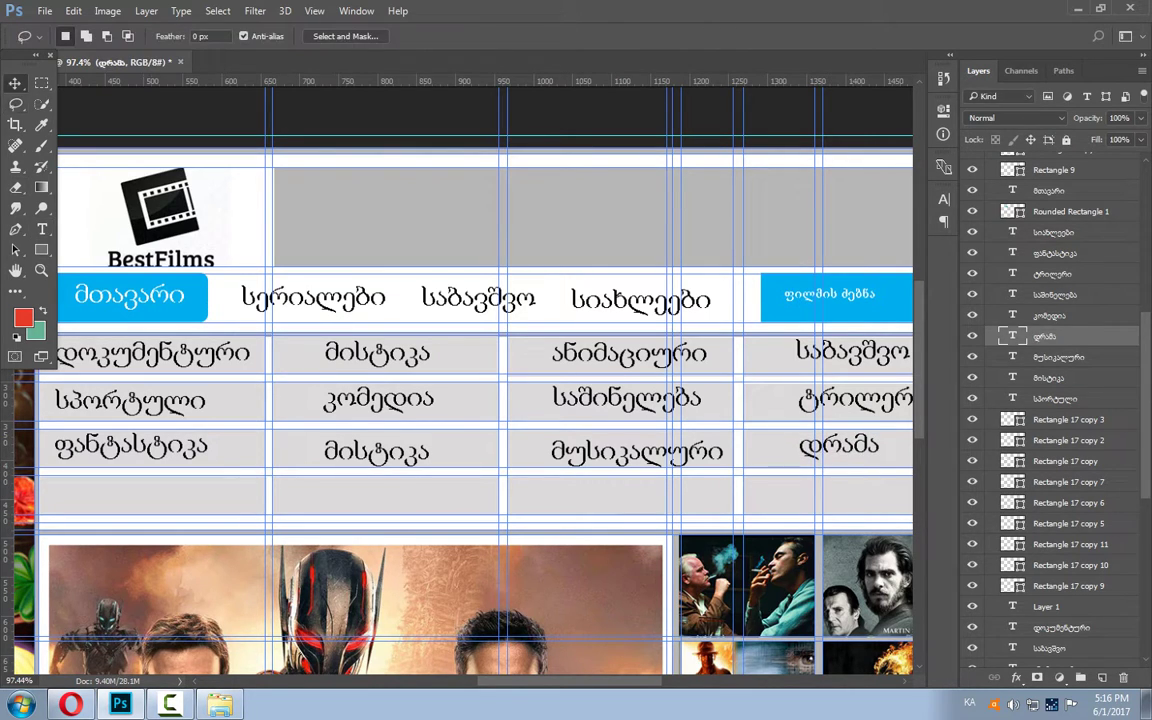
click(15, 82)
scroll(148, 378, down, 3)
scroll(148, 378, down, 2)
scroll(140, 440, down, 1)
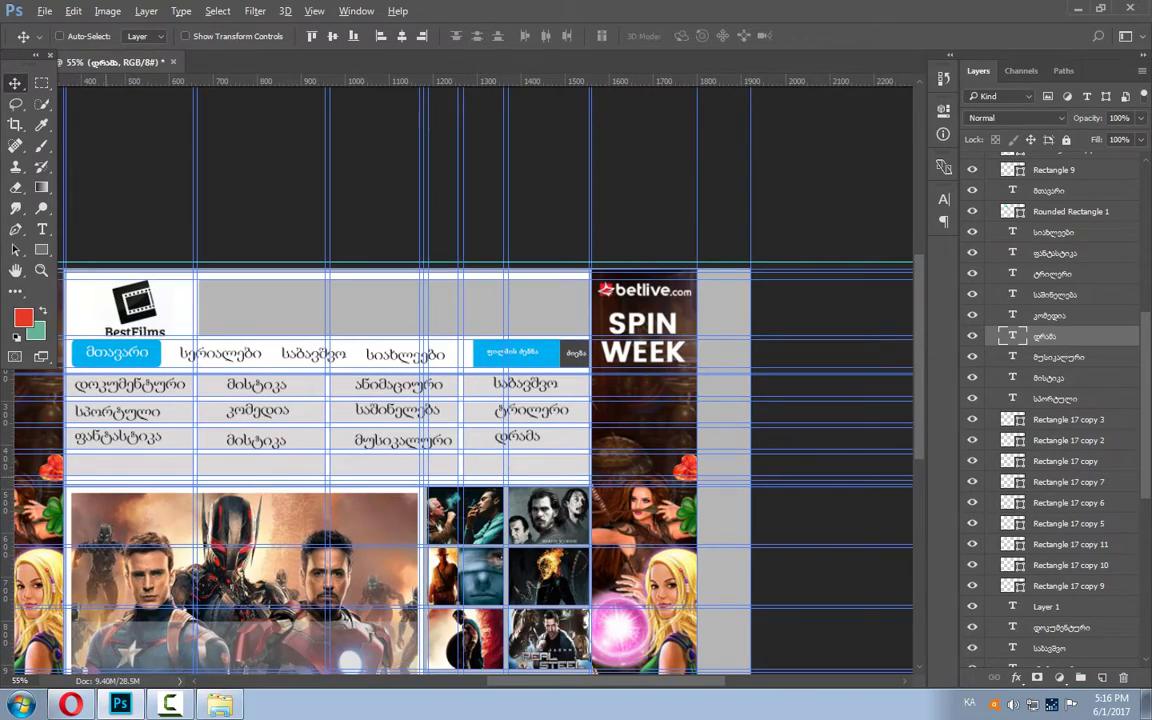
scroll(140, 440, up, 2)
scroll(60, 445, up, 2)
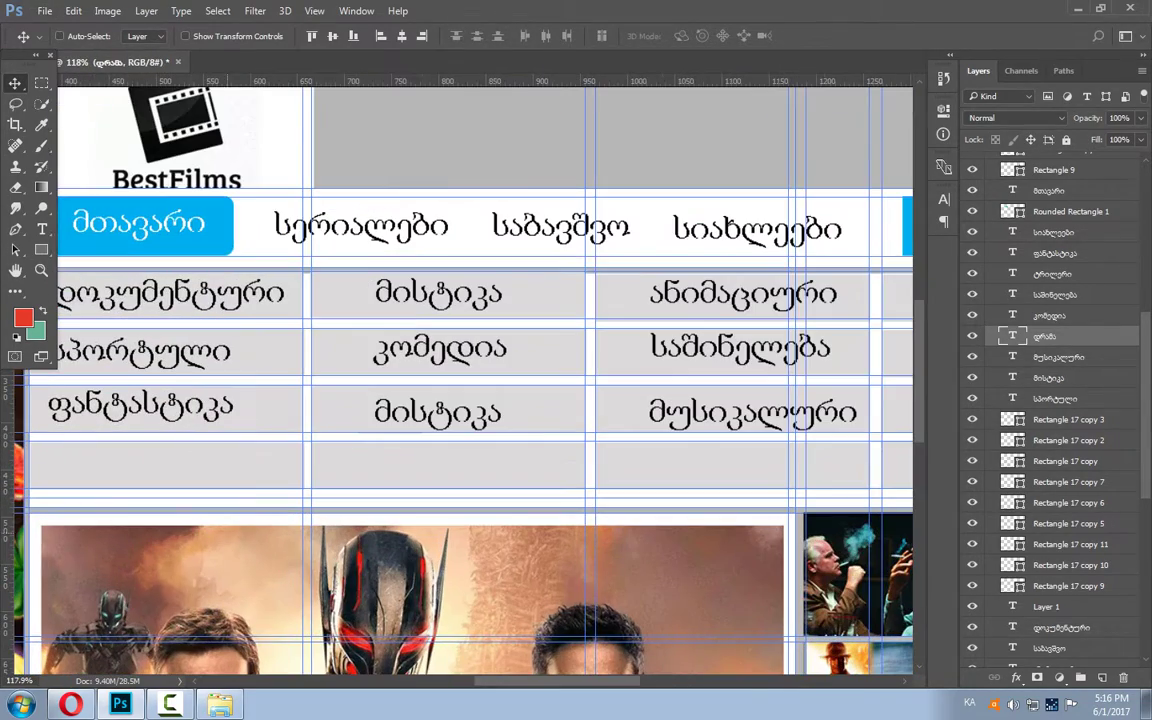
scroll(60, 445, left, 2)
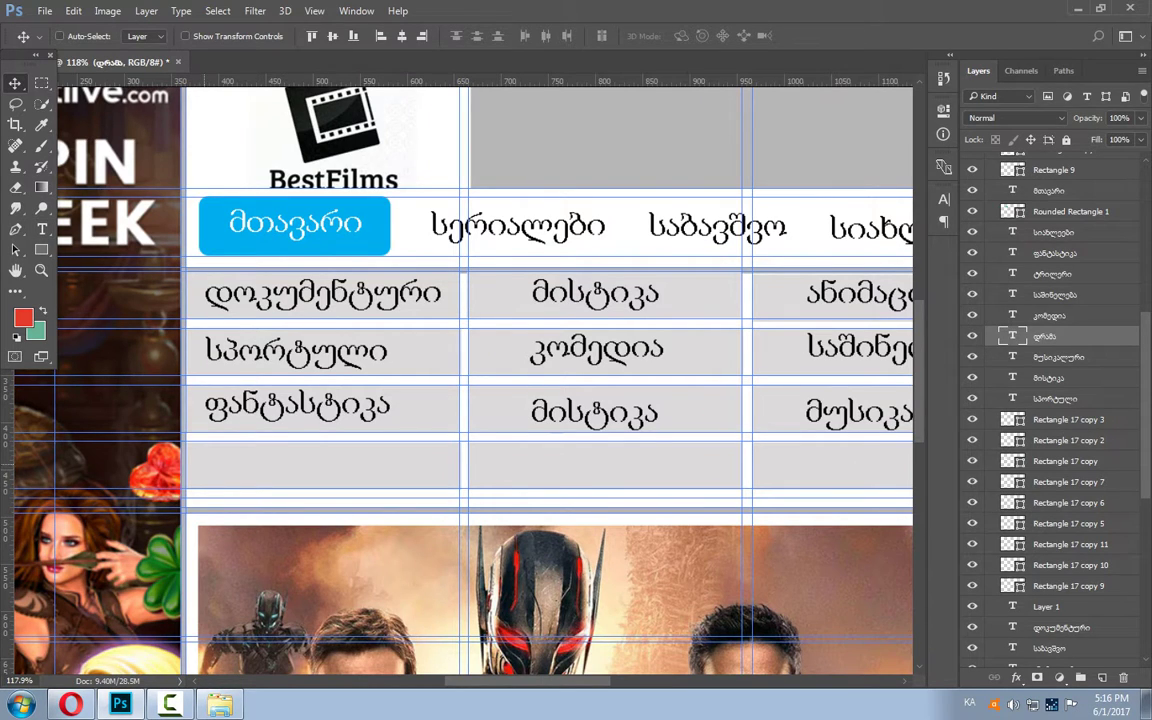
Add ანიმაციური in the first cell of the bottom grey row.
click(42, 229)
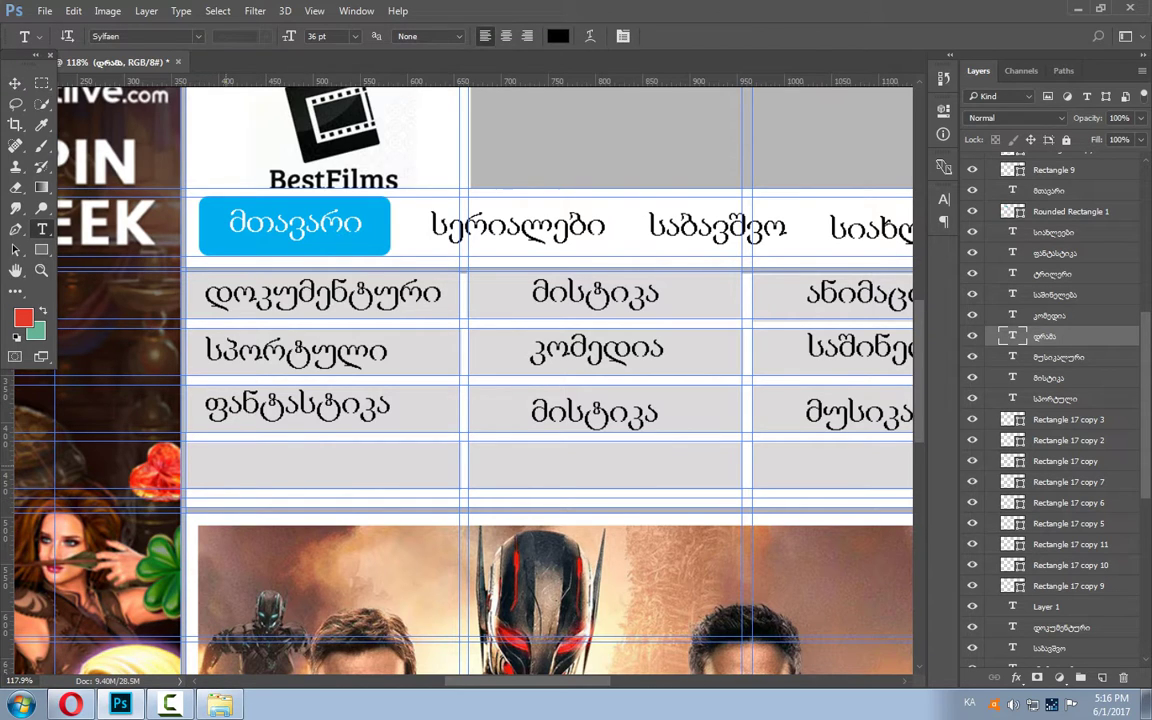
click(208, 467)
text(ა)
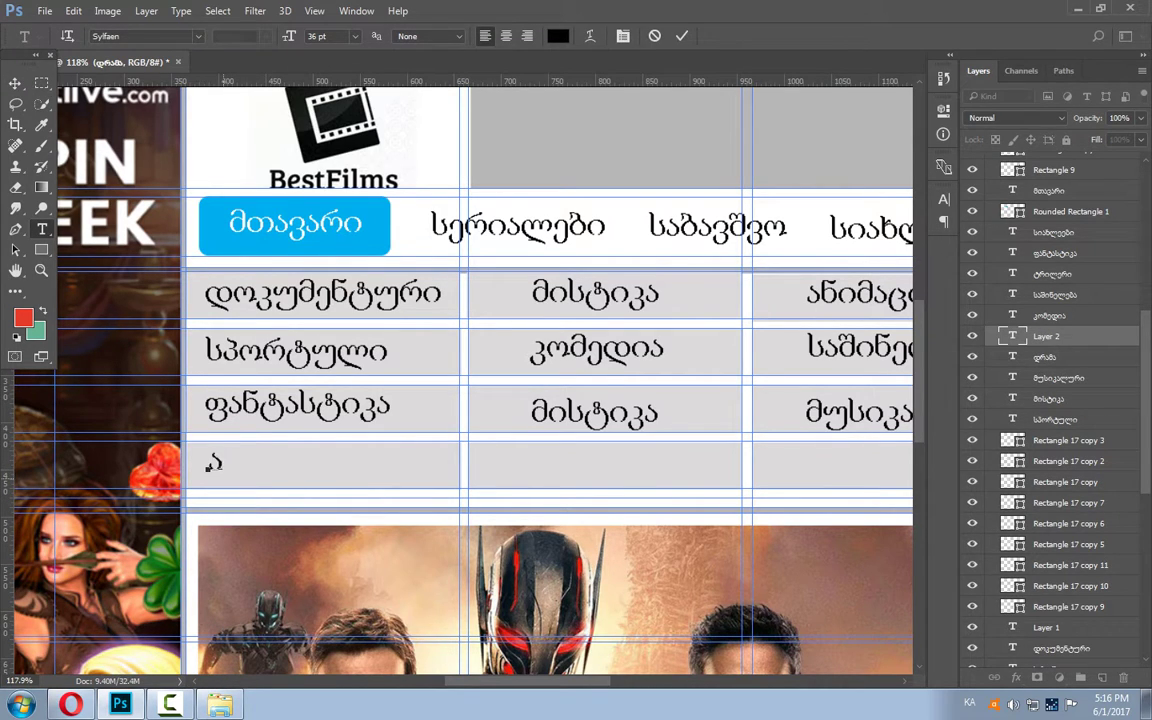
text(ნიმაციური)
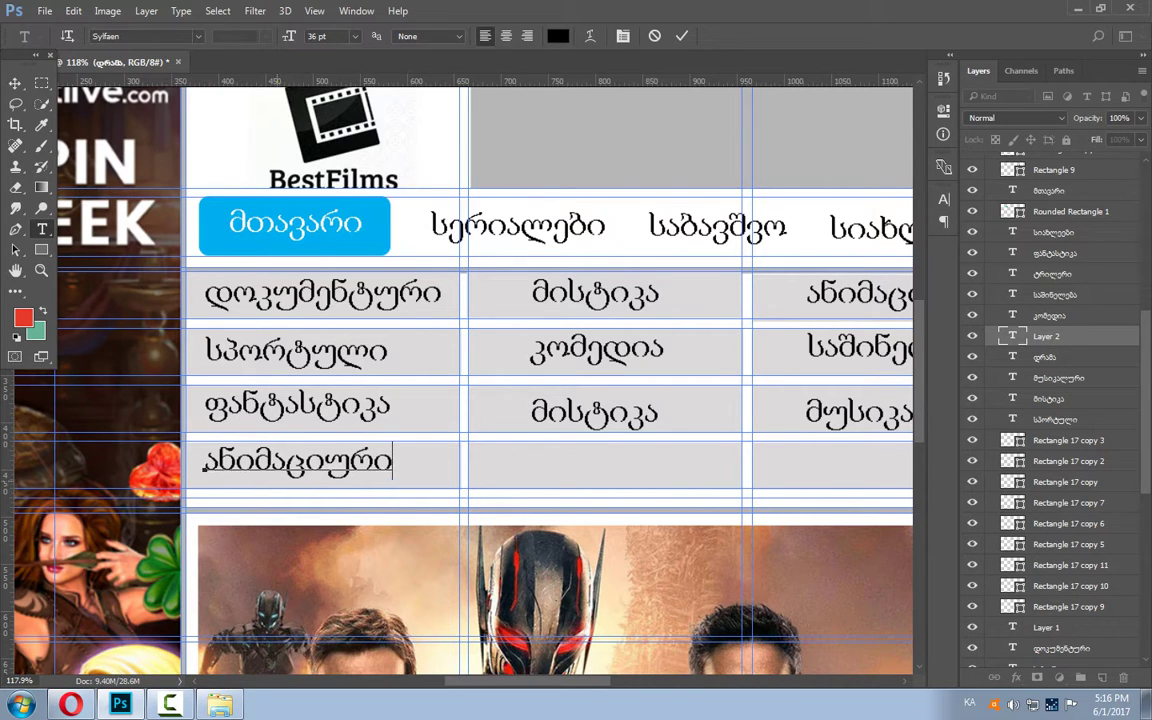
click(15, 82)
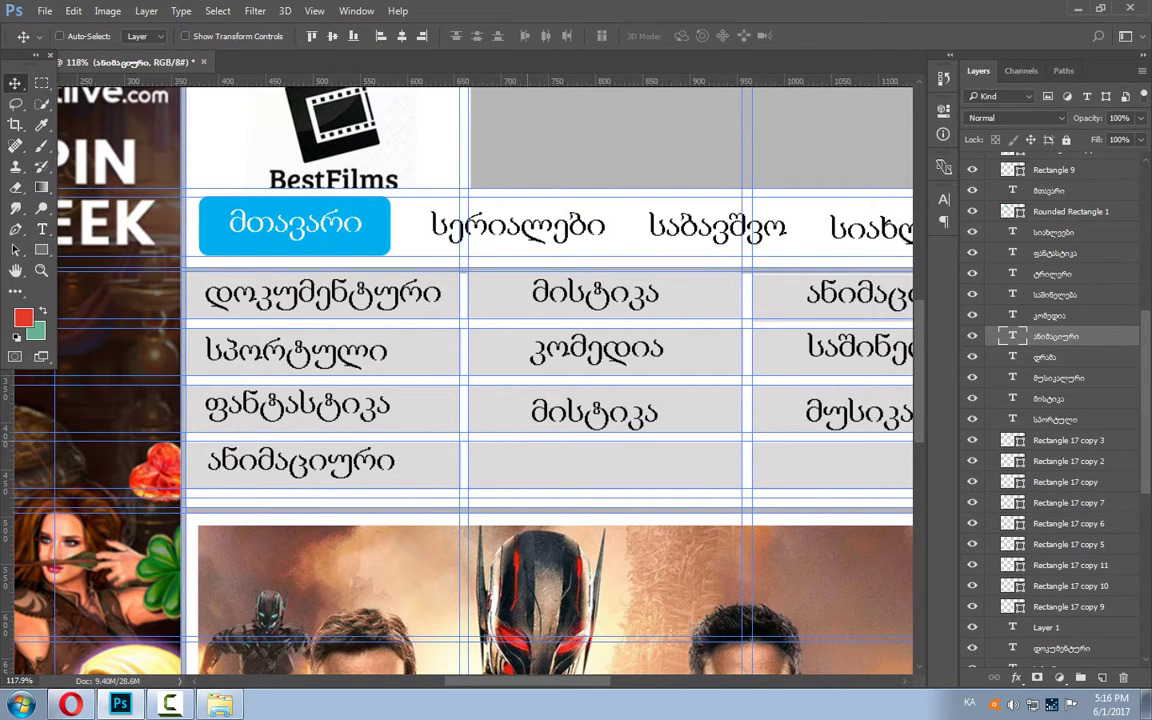
Add სათავგადასავლო in the next bottom-row cell, shifted left to fit.
click(42, 229)
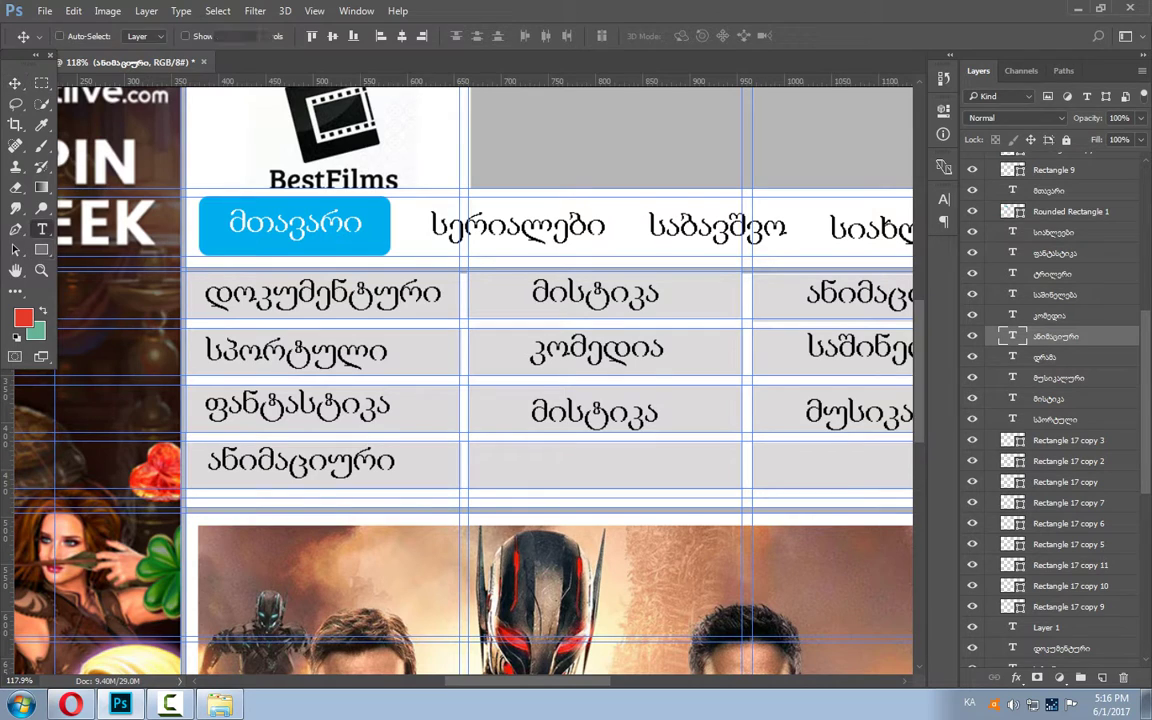
click(532, 462)
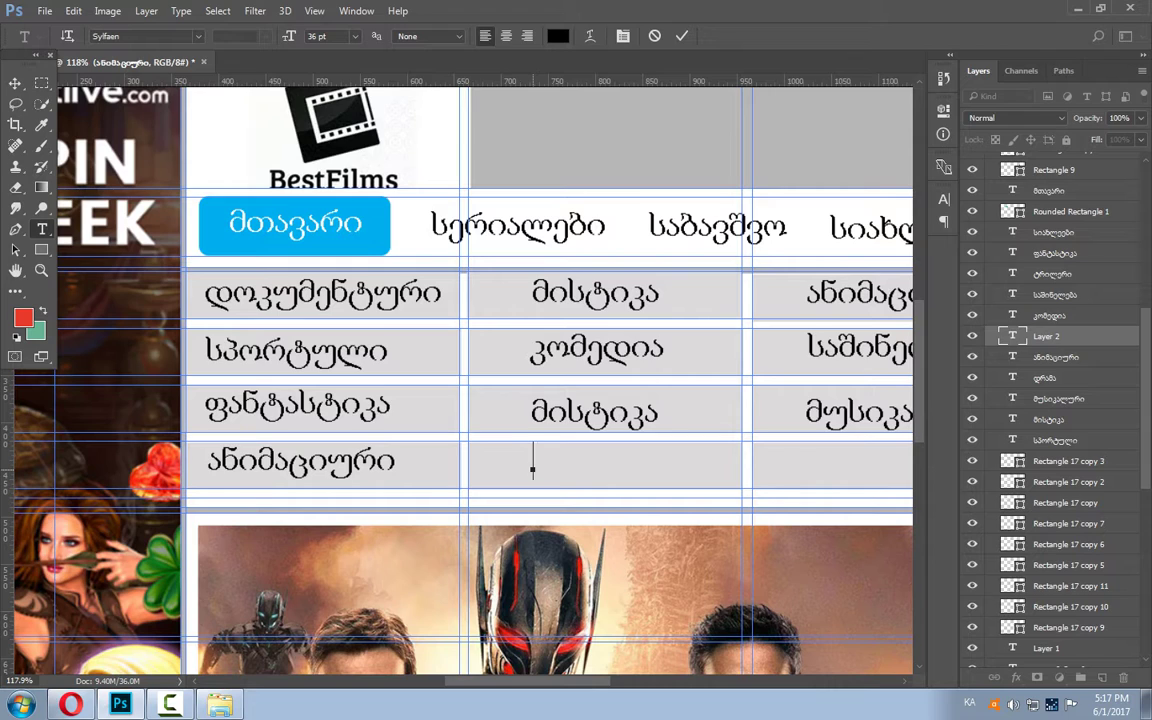
text(სათავგადასავლო)
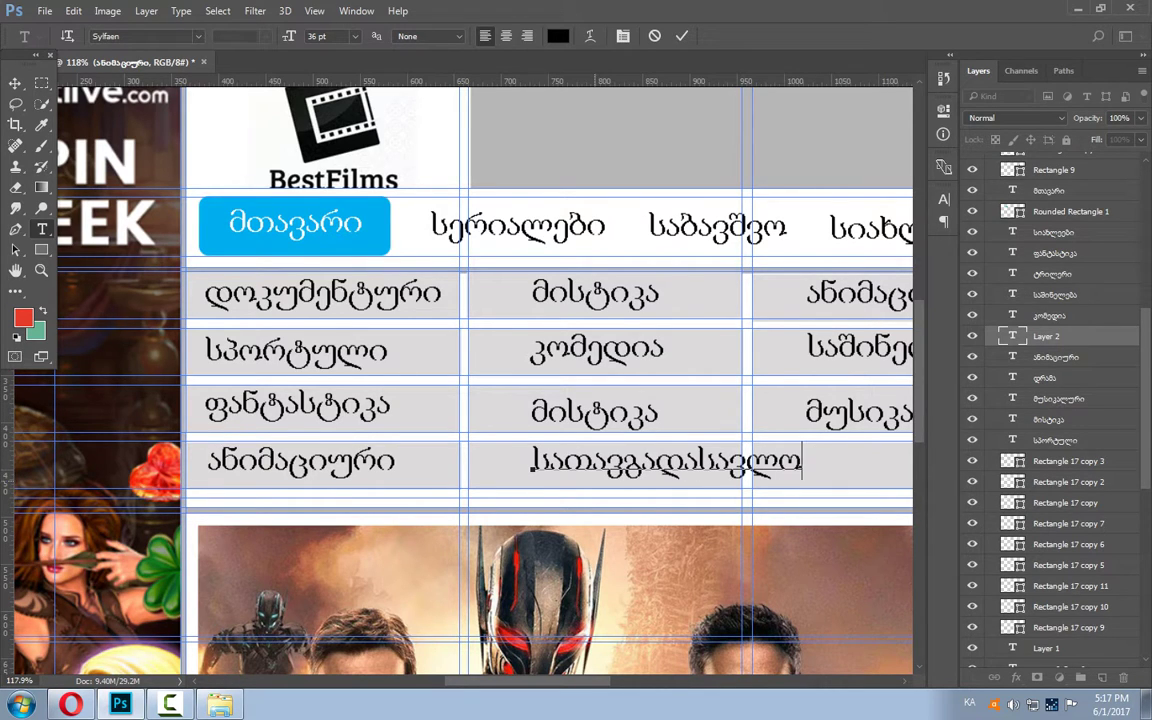
drag(665, 460, 606, 460)
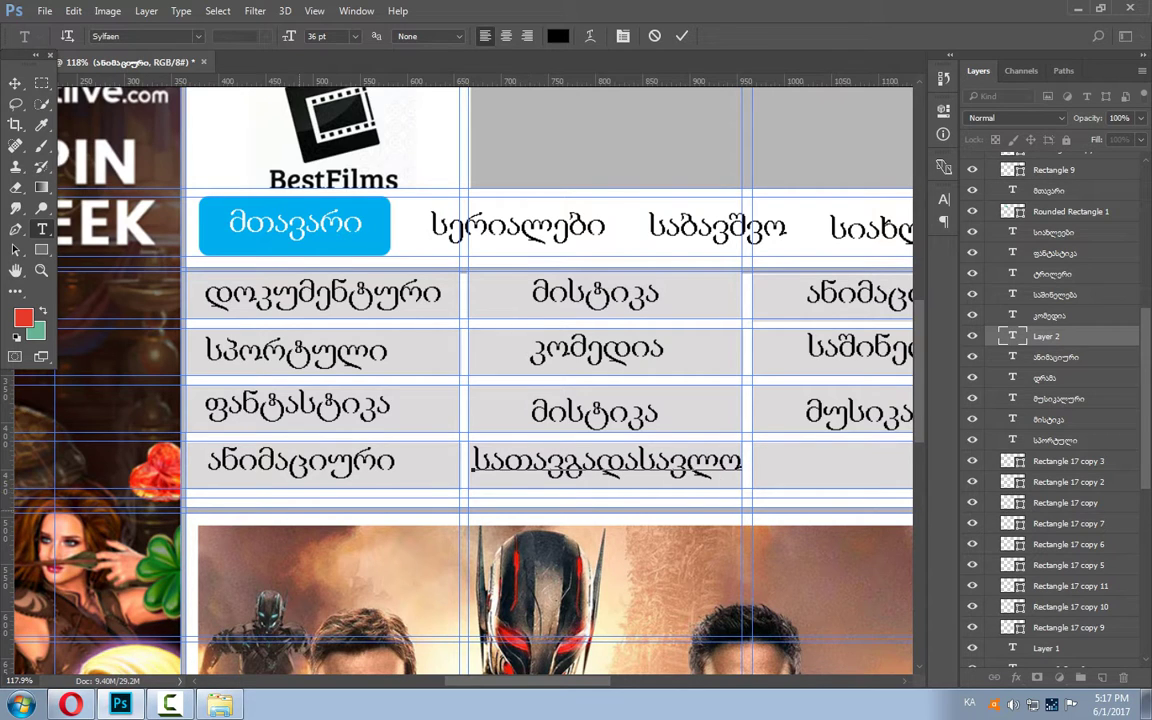
click(15, 82)
click(42, 228)
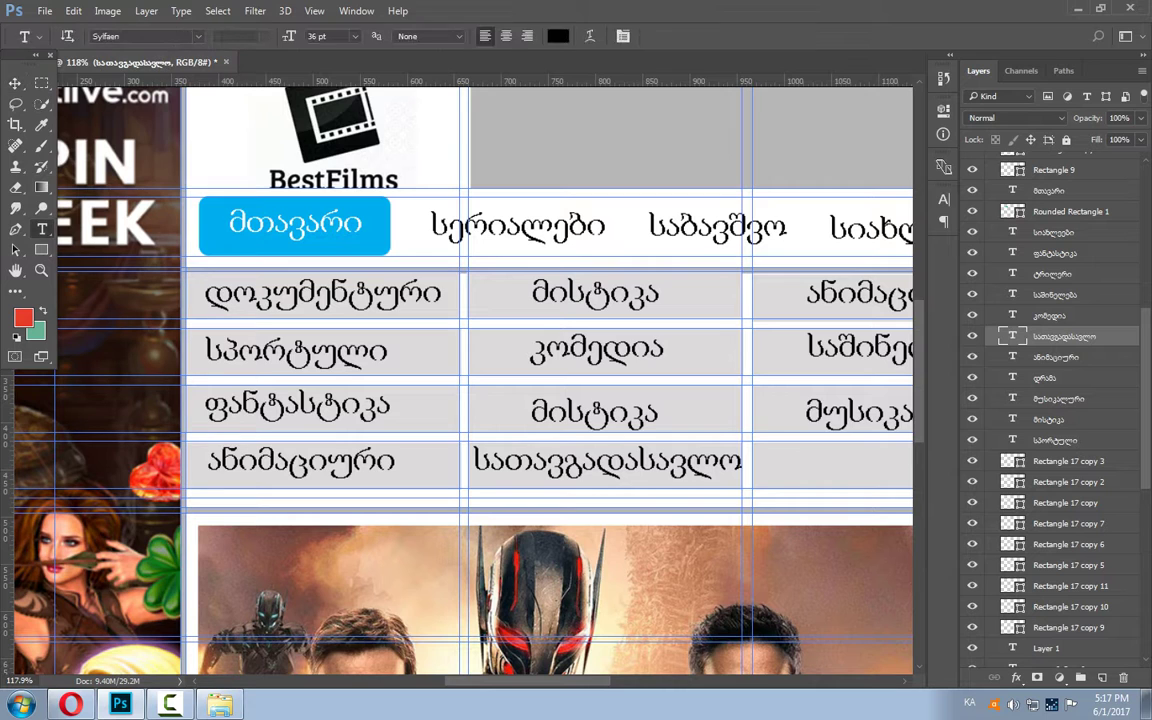
Add ისტორიული in the following bottom-row cell, repositioned within it.
scroll(480, 380, right, 3)
scroll(480, 380, right, 5)
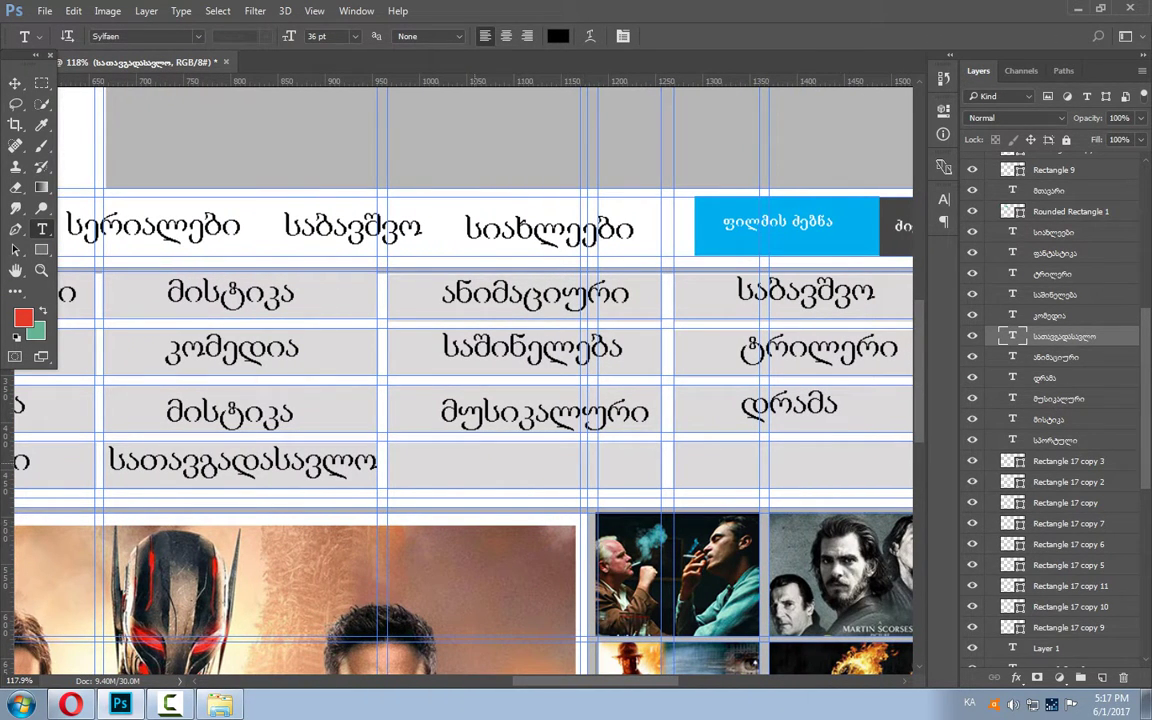
click(455, 465)
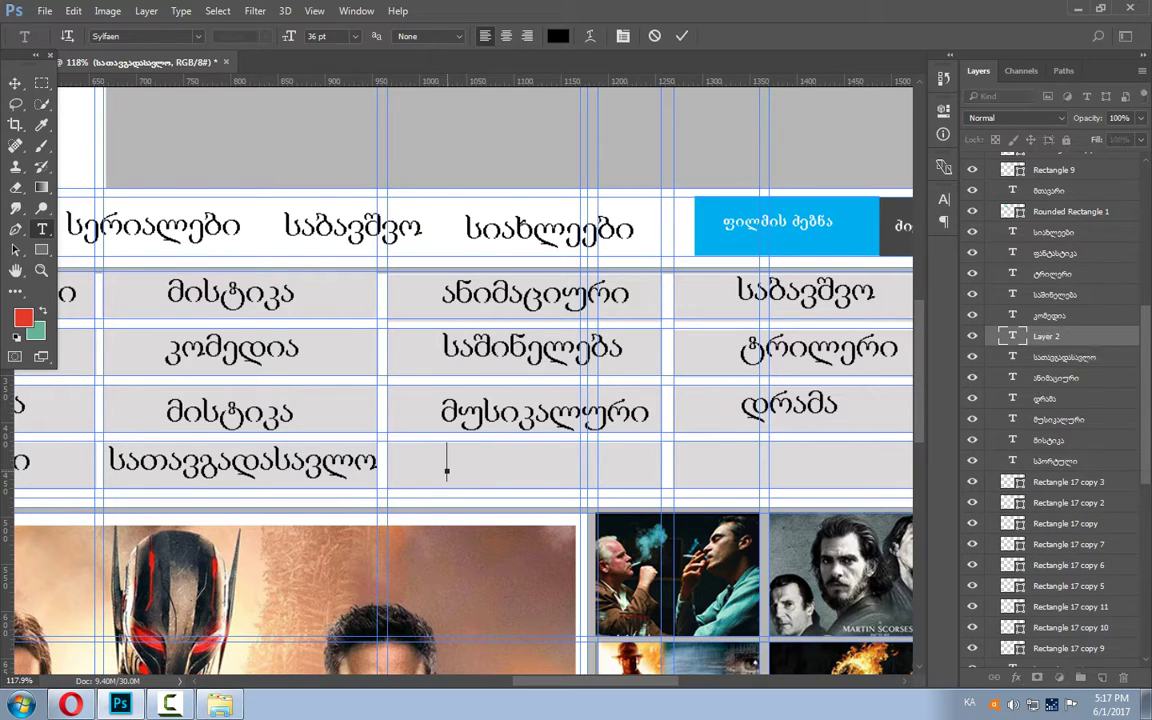
text(ისტო)
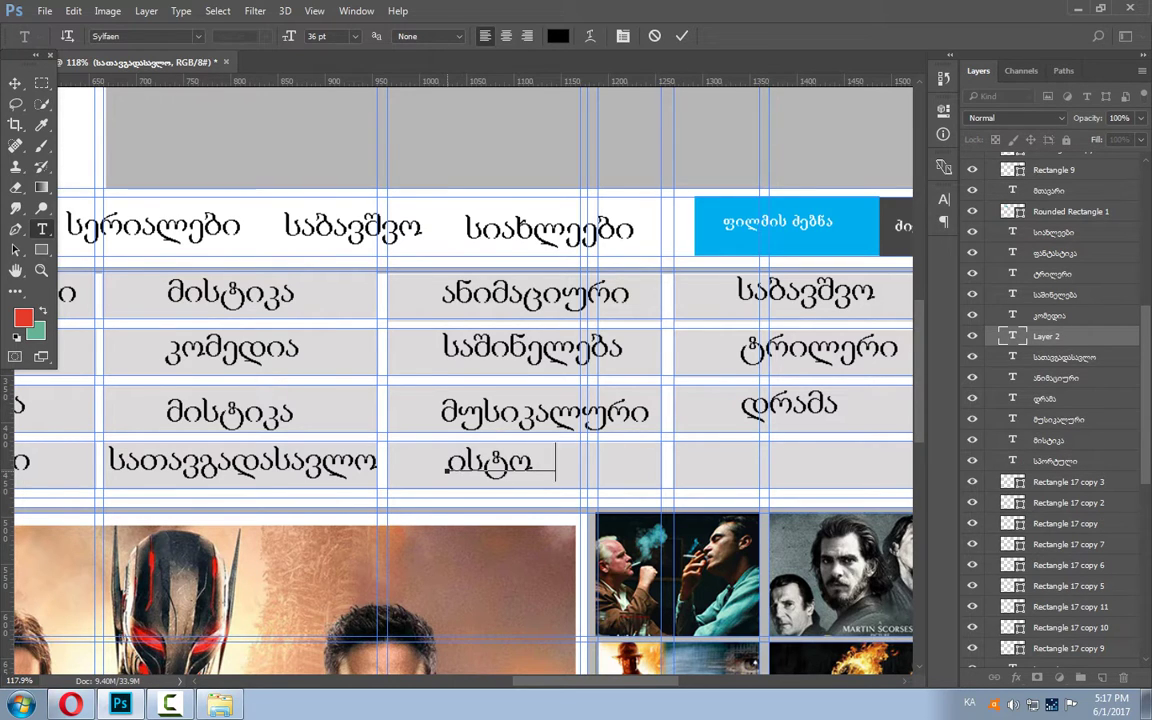
text(რიული)
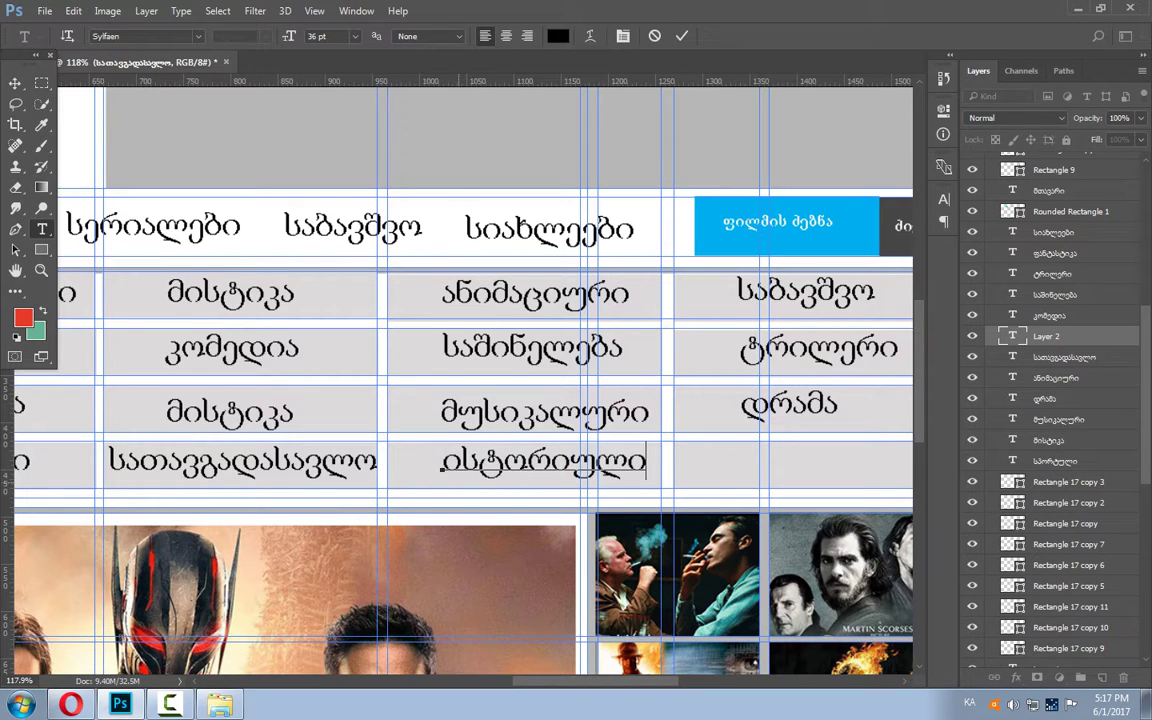
drag(540, 463, 534, 470)
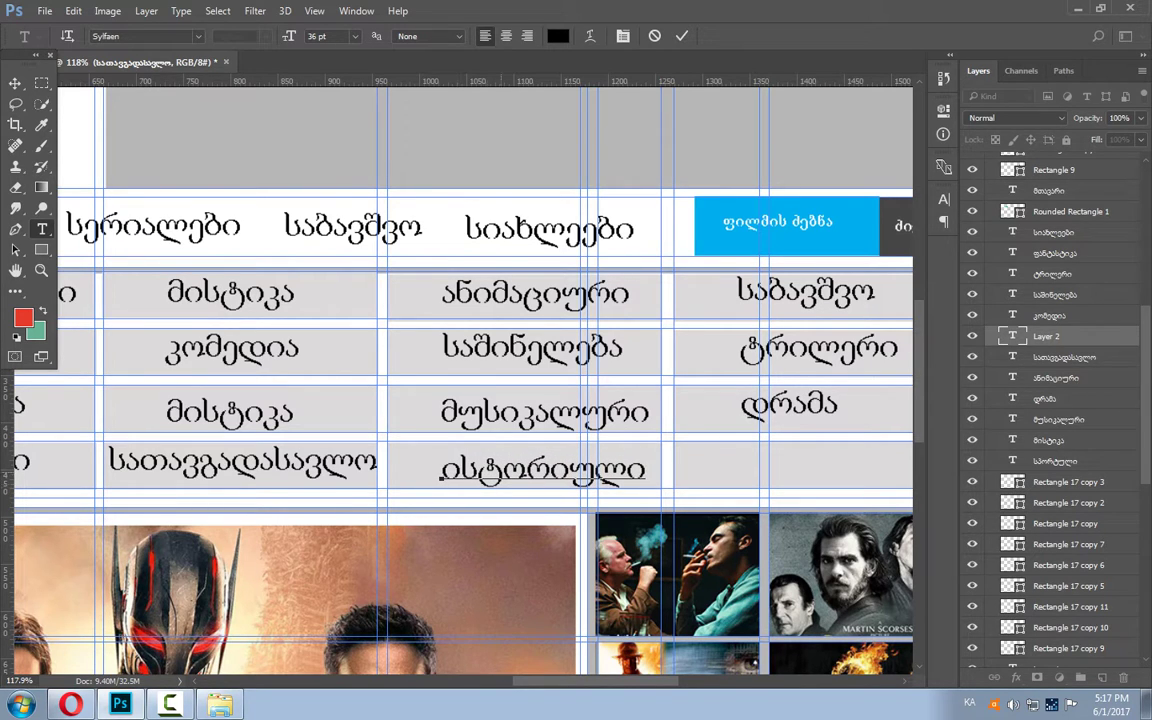
key(ctrl+Return)
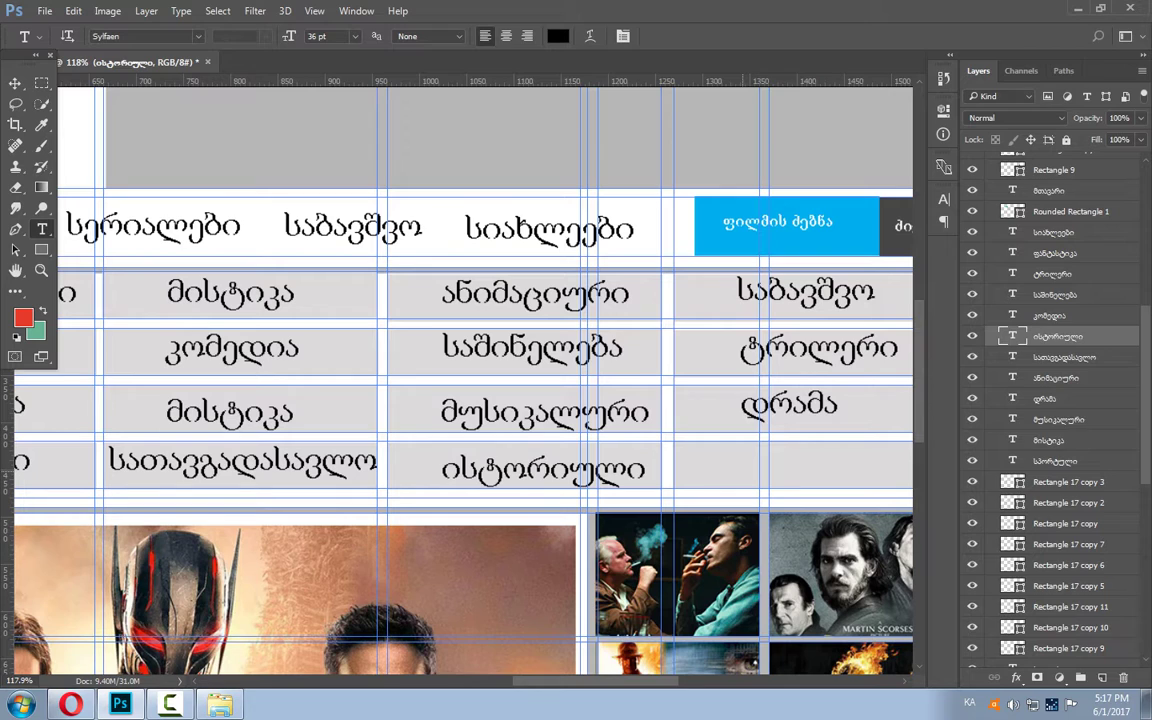
Add მელოდრამა in the last empty bottom-row cell.
click(742, 470)
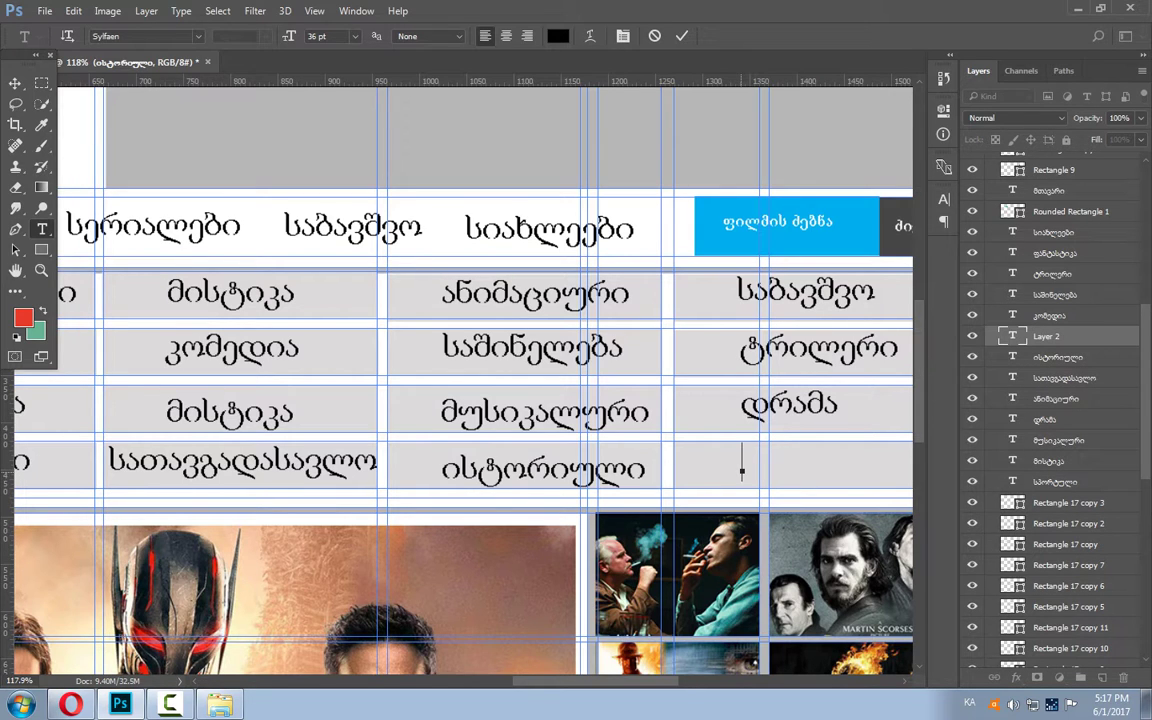
text(მელოდრამ)
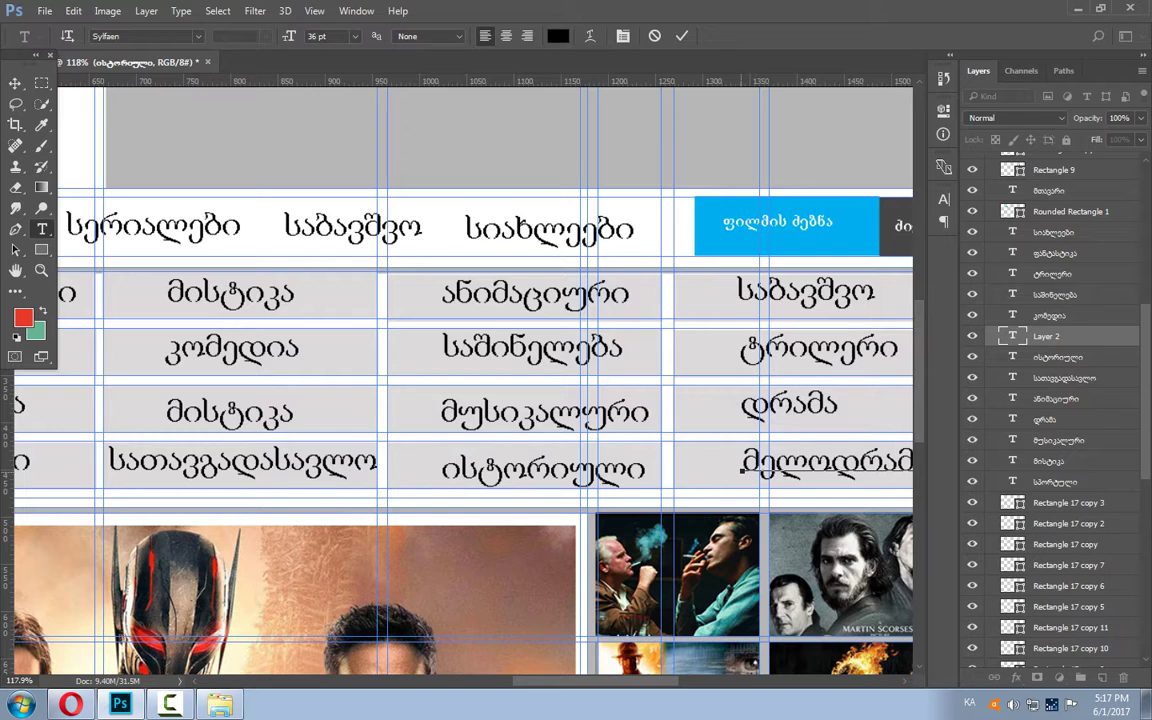
click(15, 82)
scroll(237, 271, down, 2)
scroll(237, 271, down, 2)
scroll(237, 271, down, 1)
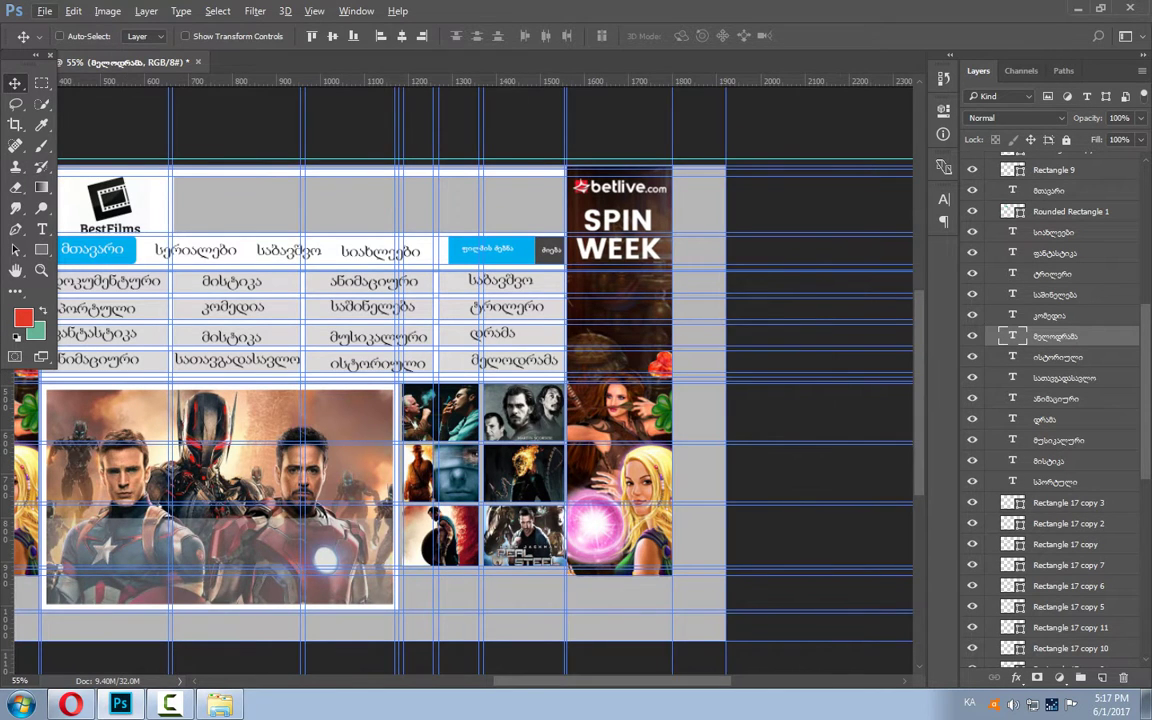
scroll(237, 271, left, 3)
scroll(237, 271, up, 1)
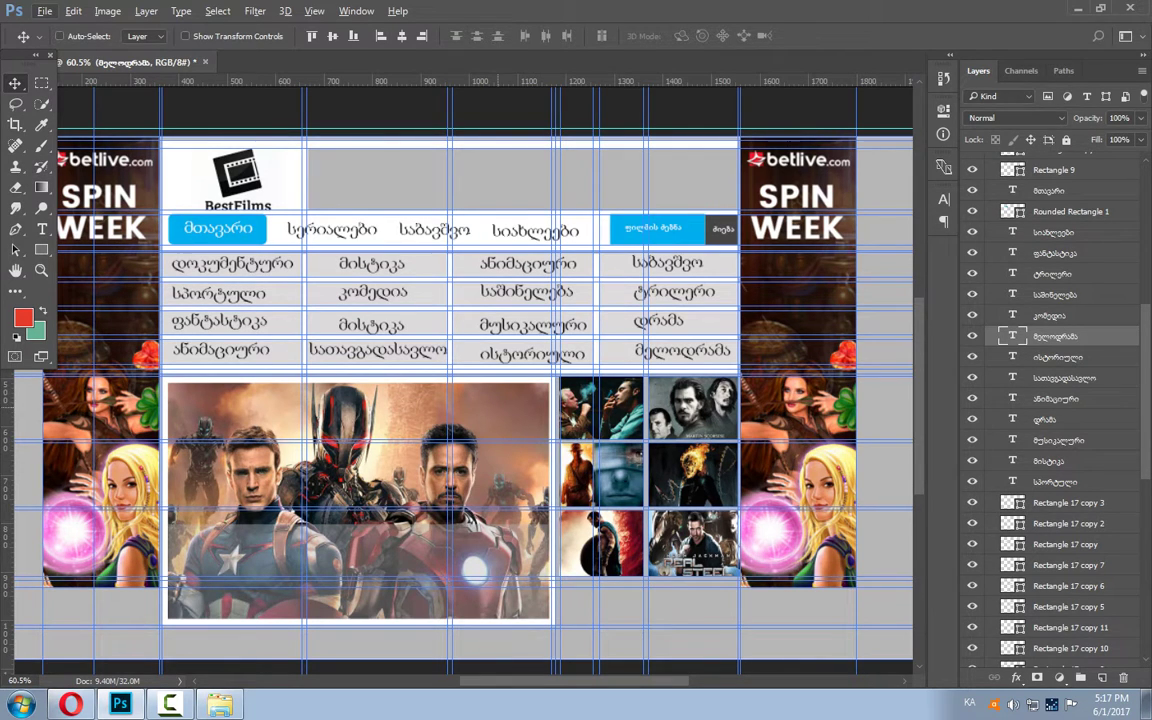
scroll(448, 366, down, 1)
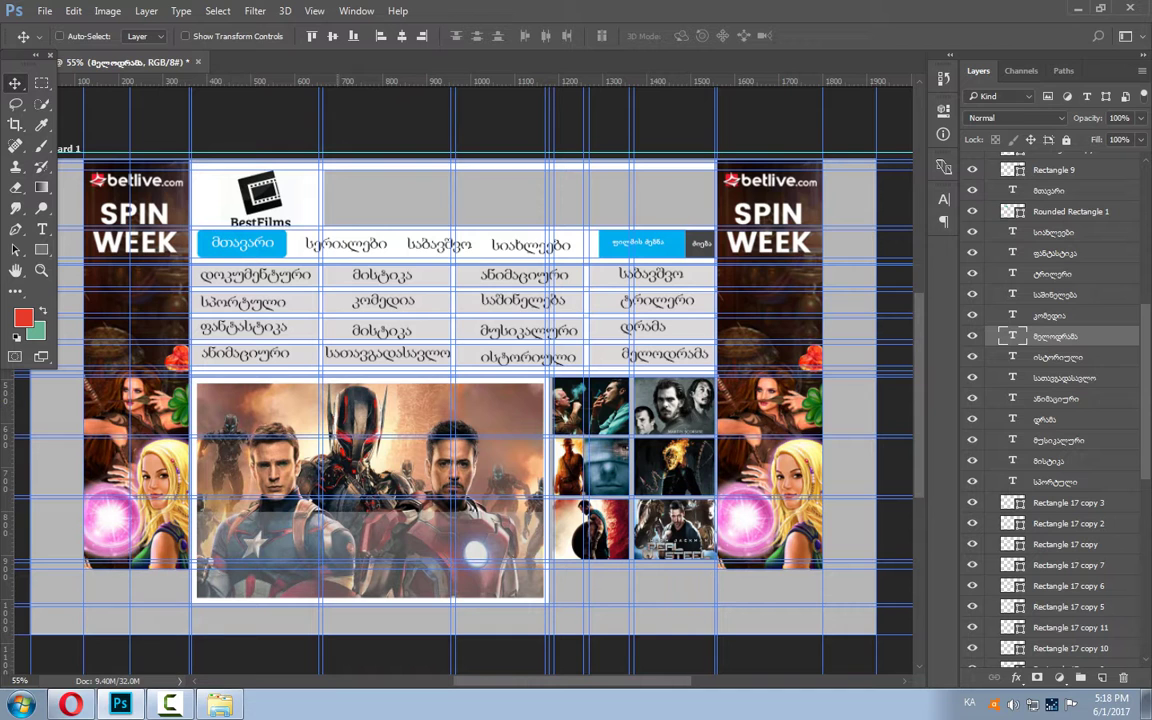
Select the Rectangle 8 layer and move the window to reveal the photo folder.
click(58, 36)
click(398, 200)
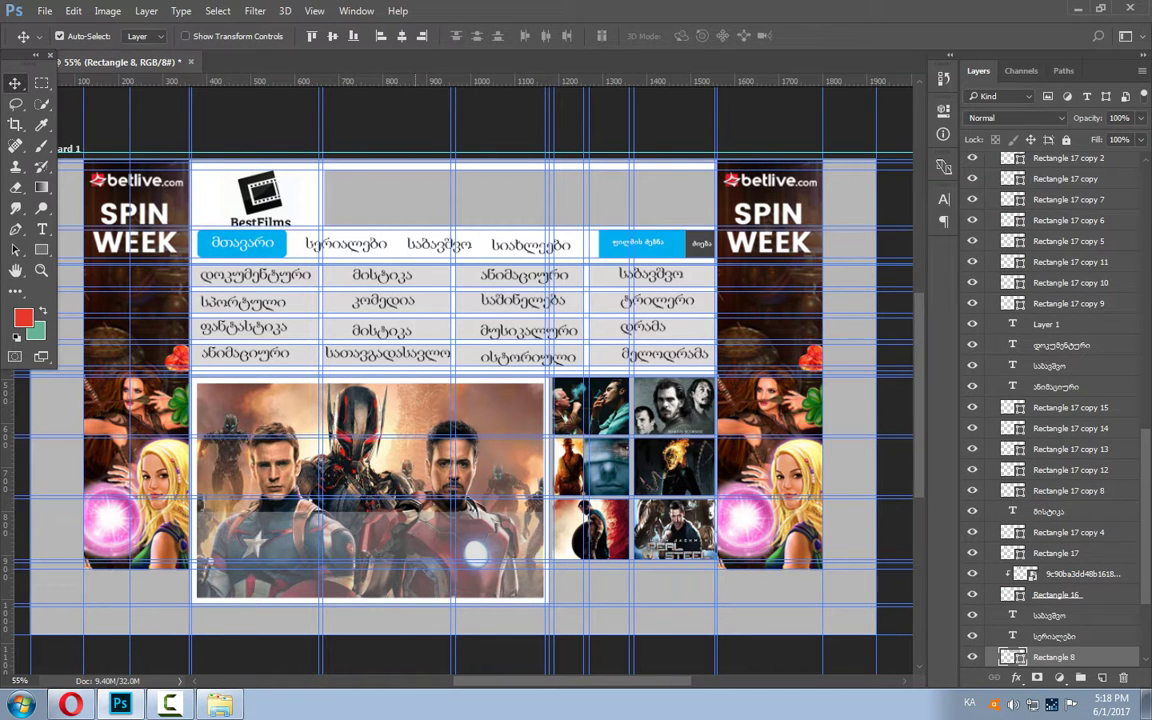
mouse_move(700, 10)
mouse_down()
mouse_move(800, 314)
mouse_move(840, 220)
mouse_up()
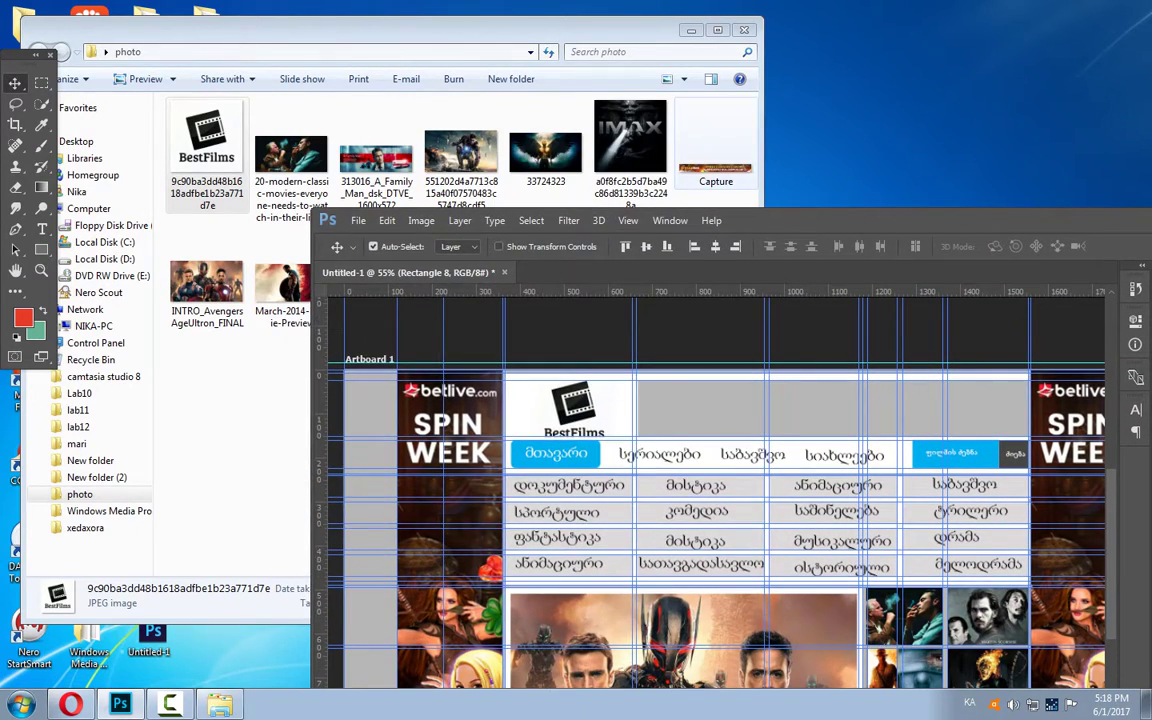
Drag Capture.png from the photo folder onto the mockup and enlarge it.
drag(735, 415, 712, 160)
click(714, 150)
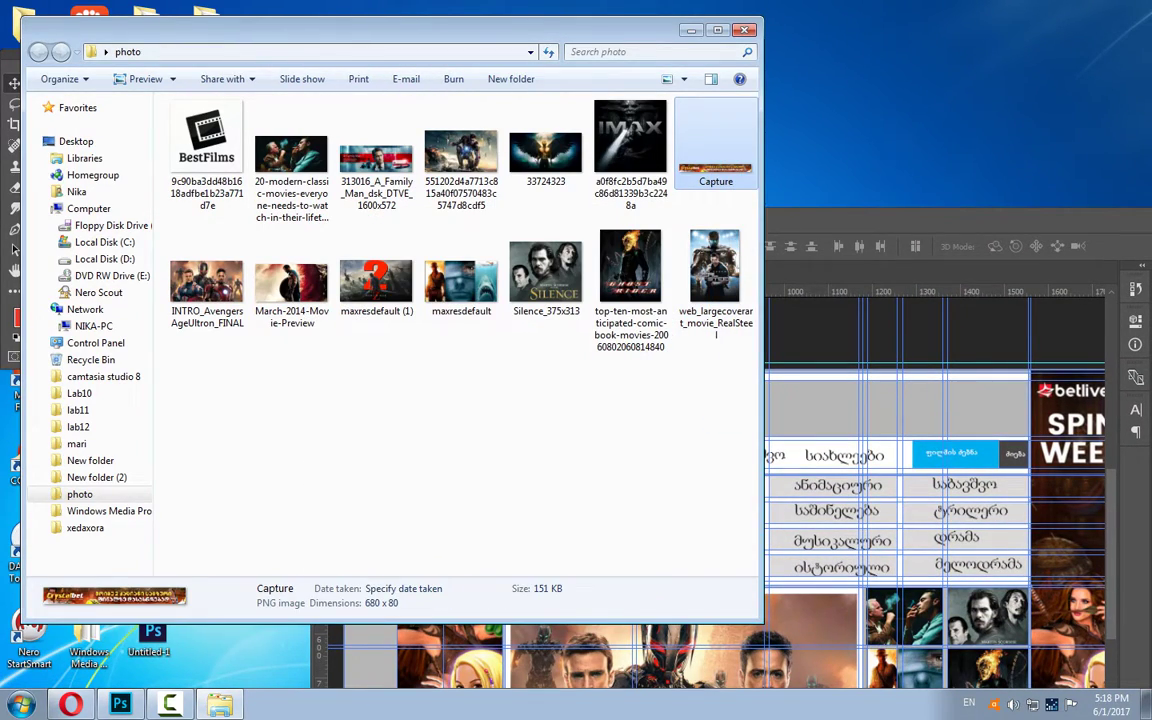
drag(716, 140, 650, 530)
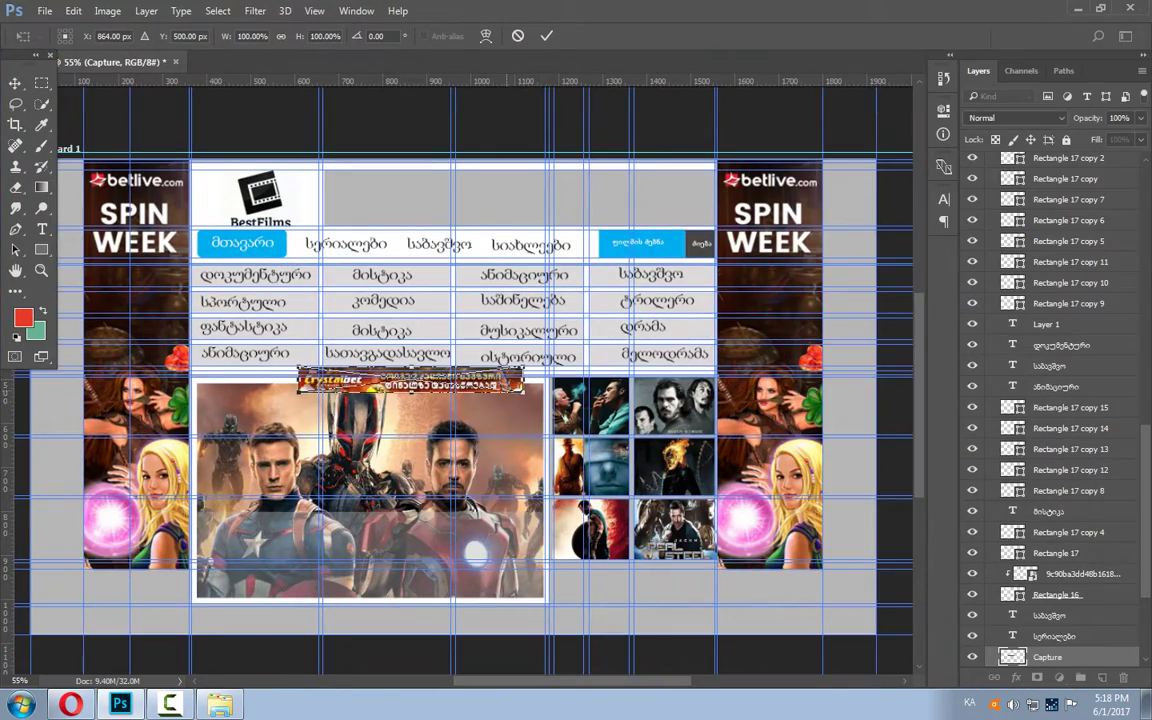
mouse_move(523, 369)
mouse_down()
mouse_move(662, 250)
mouse_move(740, 215)
mouse_up()
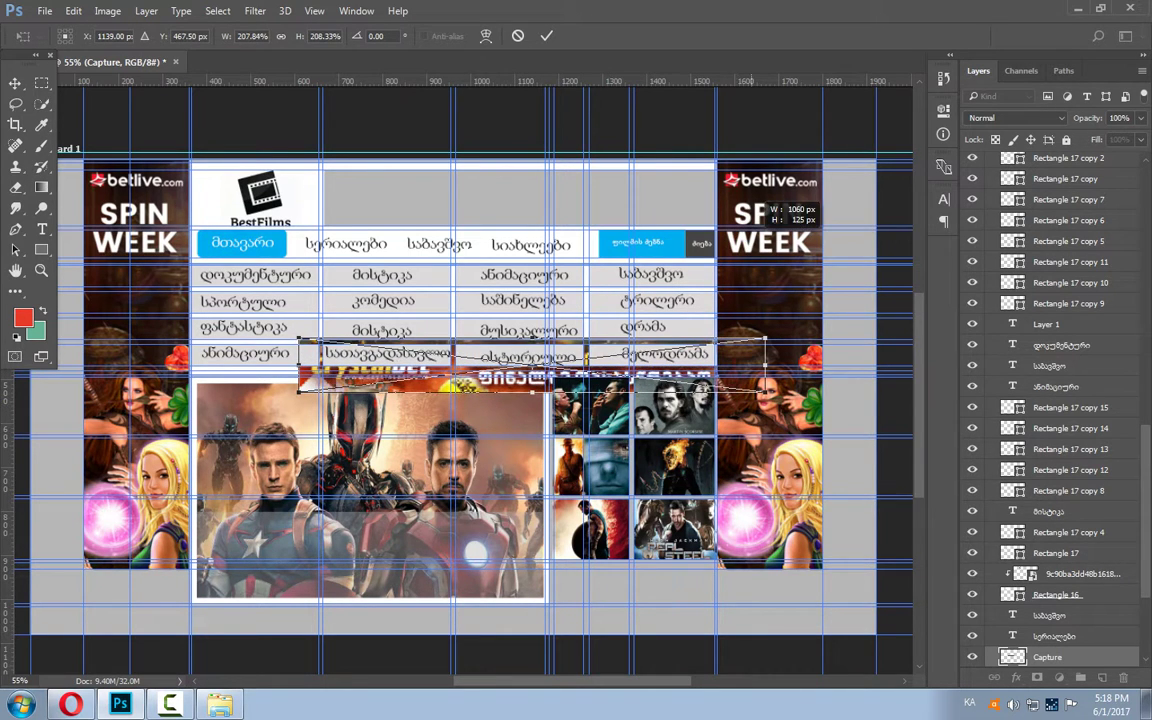
Move and scale the Capture banner into the header beside the BestFilms logo.
drag(537, 355, 538, 188)
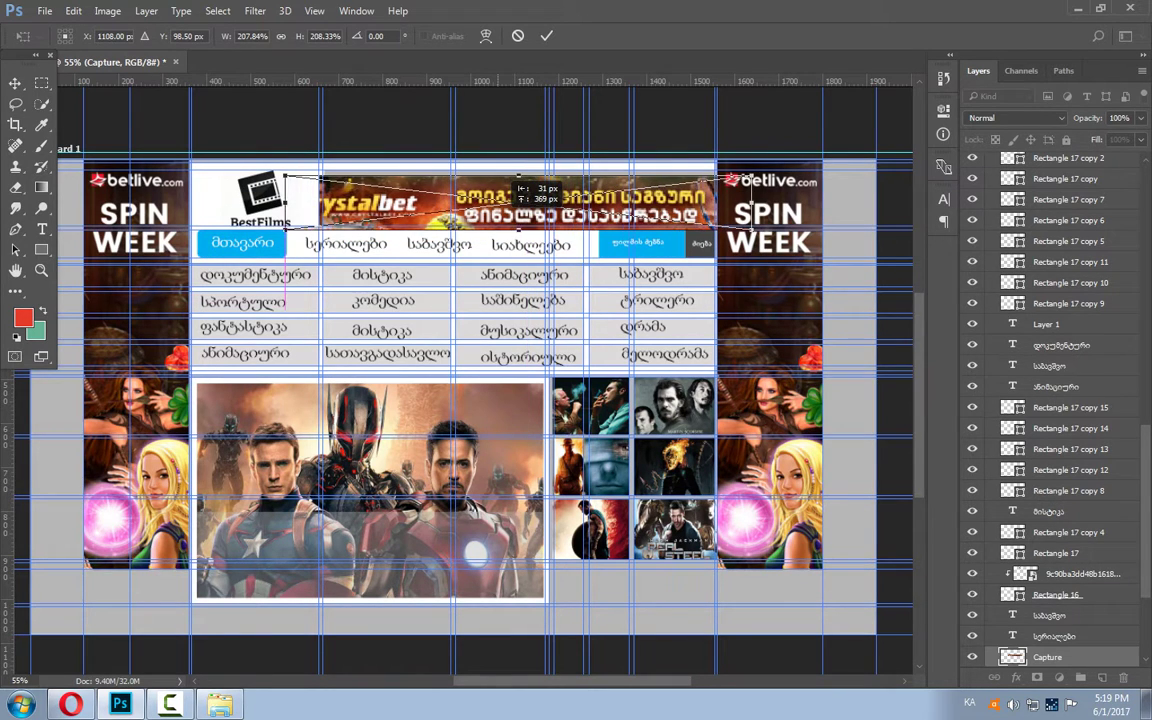
drag(538, 188, 516, 188)
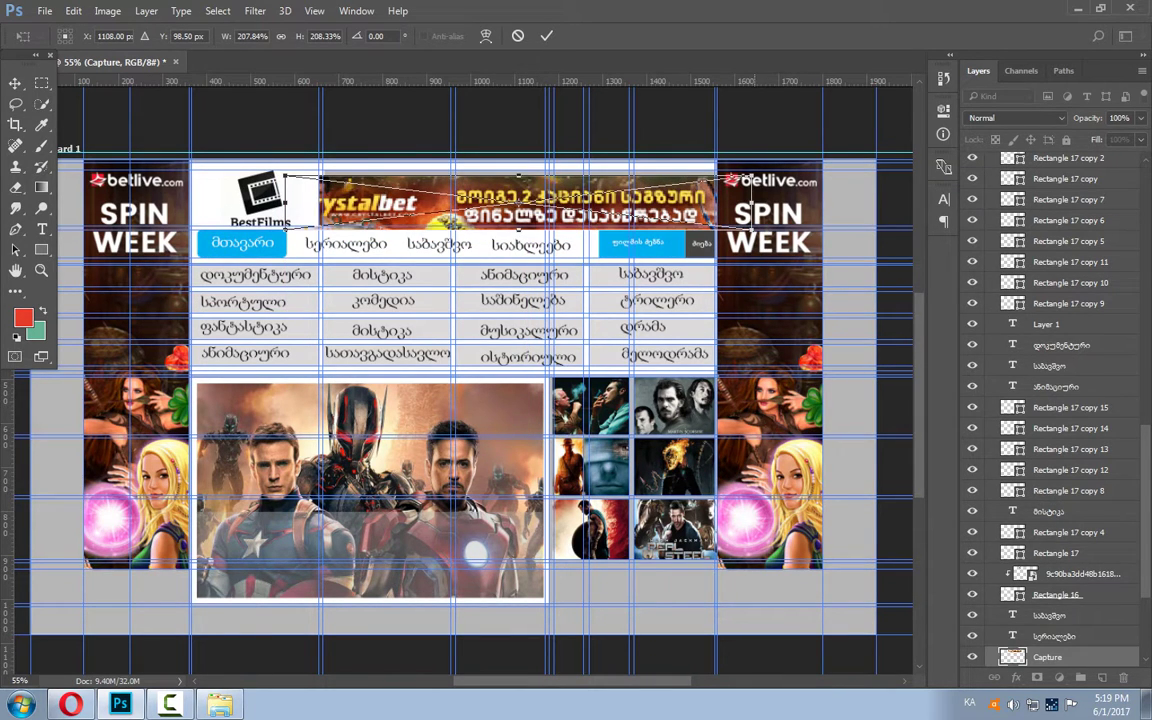
drag(752, 177, 789, 178)
key(Return)
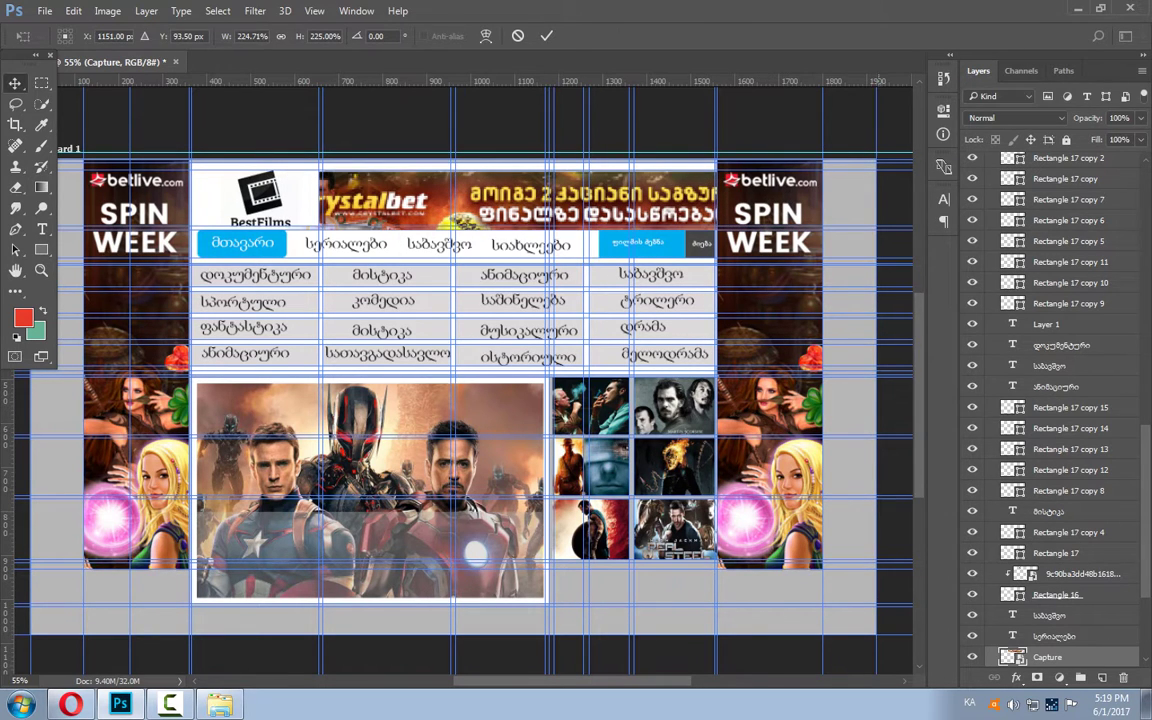
Clip the banner to the grey header rectangle and adjust its position.
right_click(1000, 656)
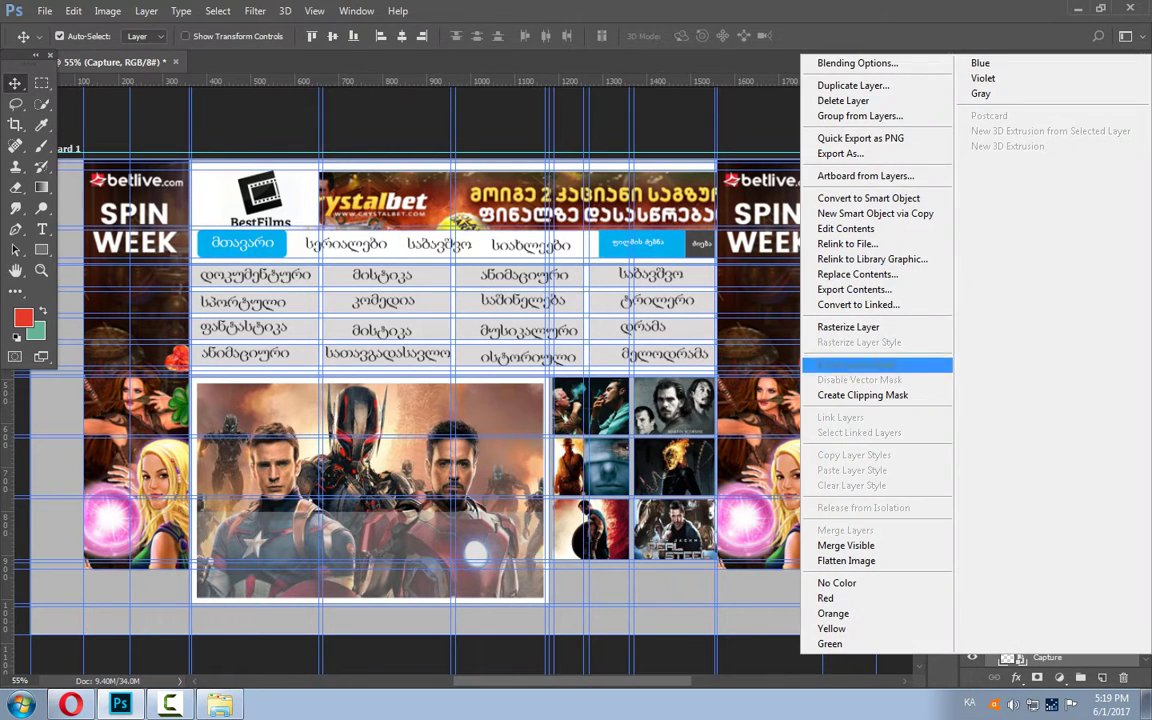
click(862, 395)
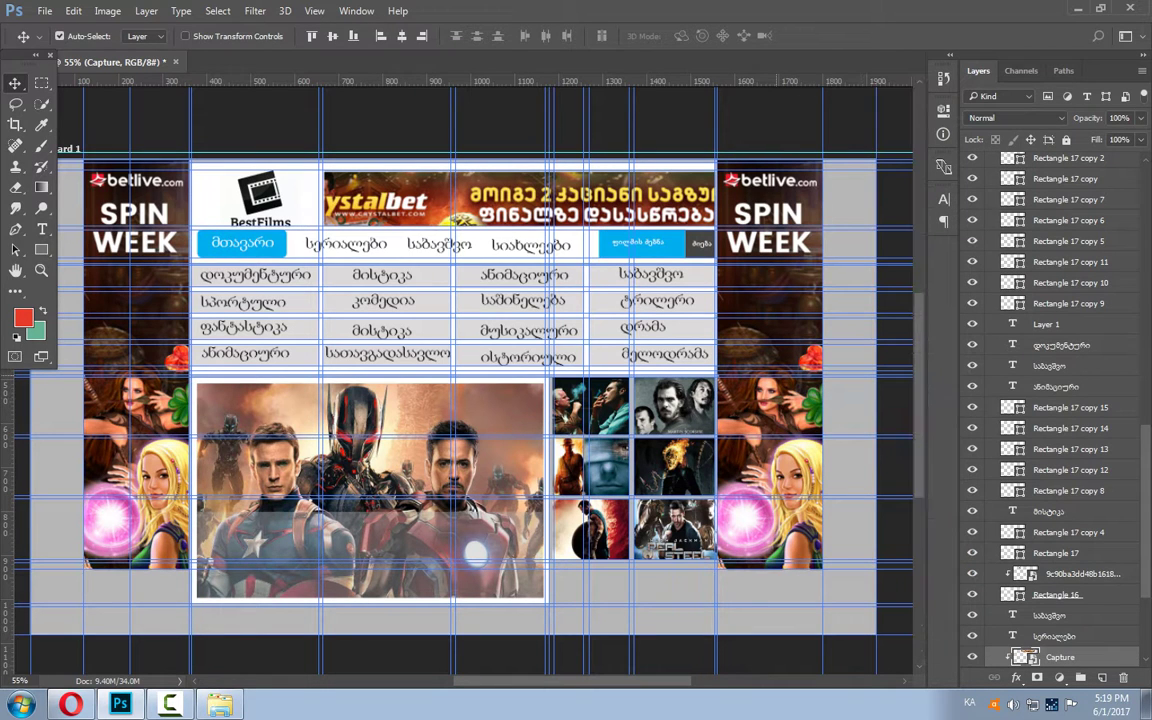
mouse_move(370, 165)
mouse_down()
mouse_move(444, 166)
mouse_move(429, 165)
mouse_up()
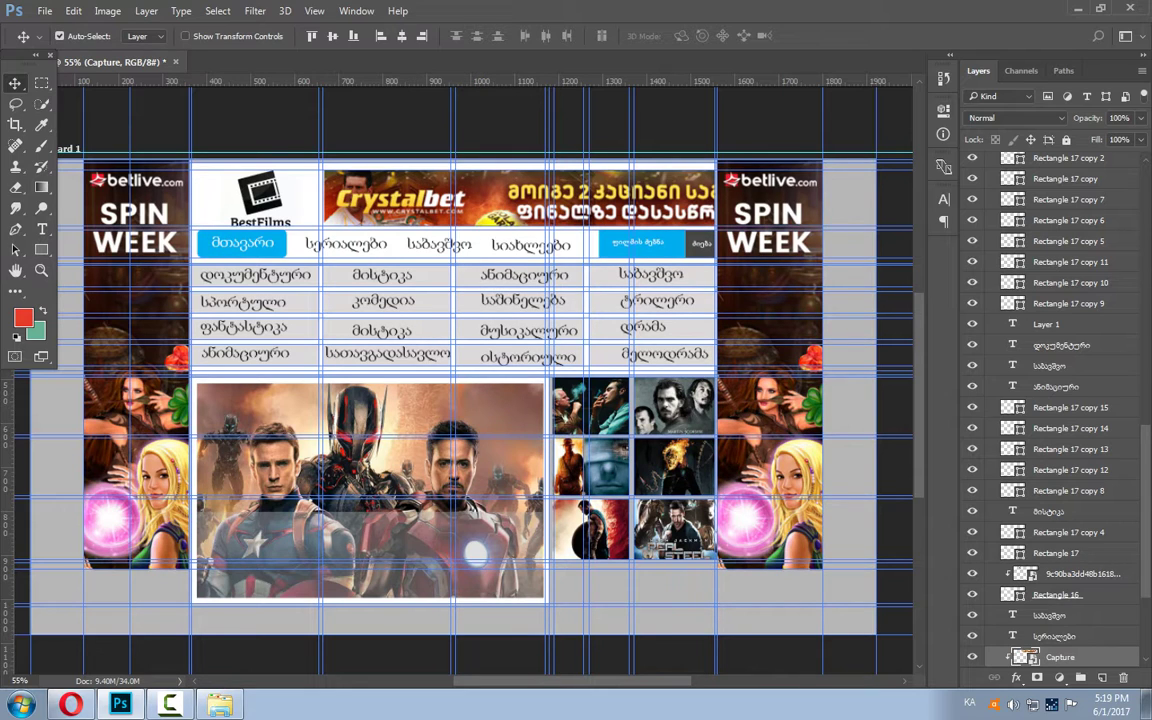
key(ctrl+z)
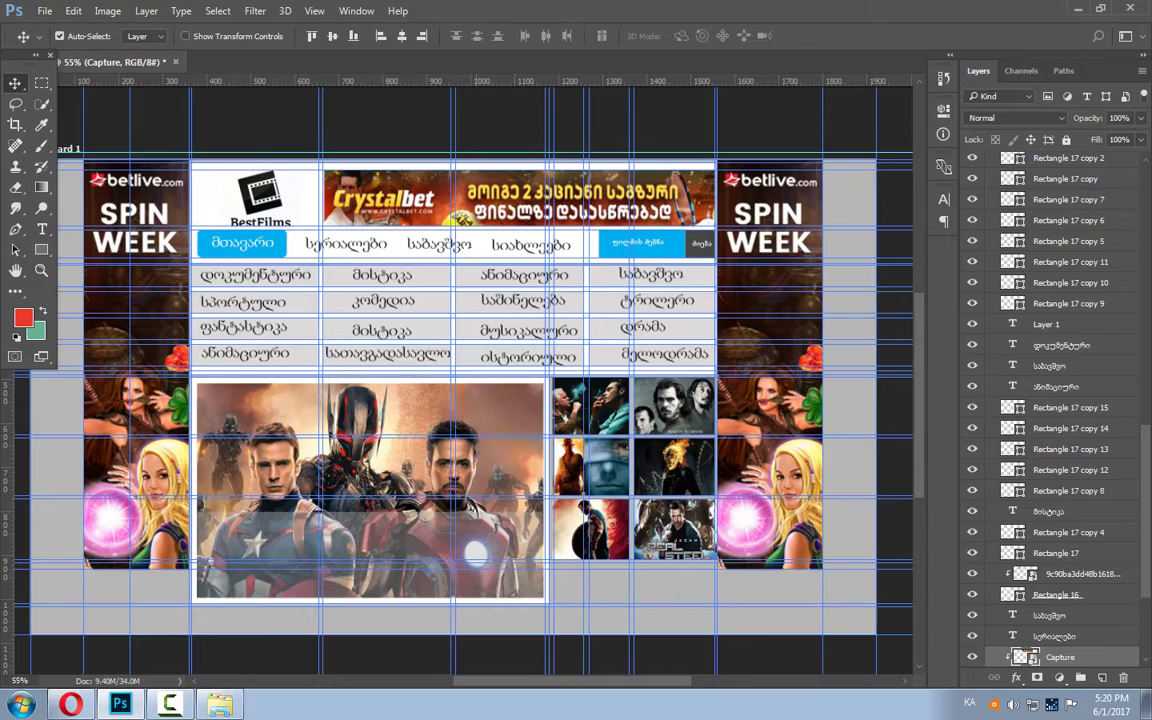
Draw a 291×64 px saturated blue bar below the hero image.
scroll(300, 600, up, 5)
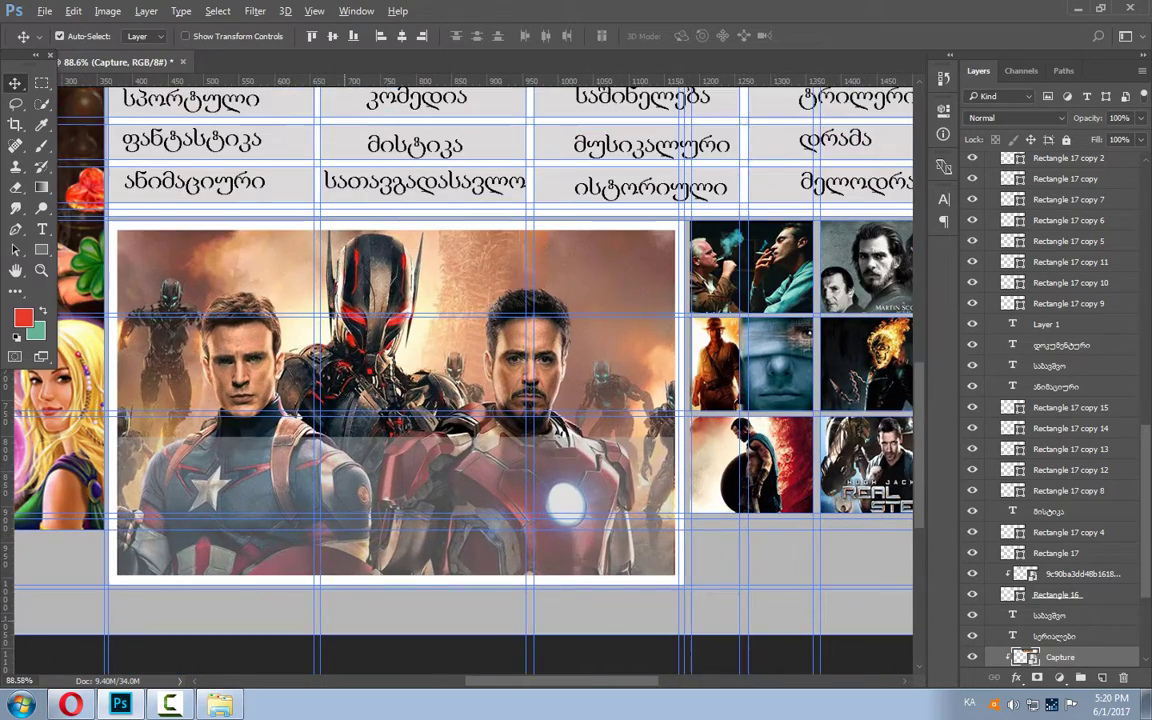
scroll(415, 340, down, 3)
scroll(415, 340, up, 3)
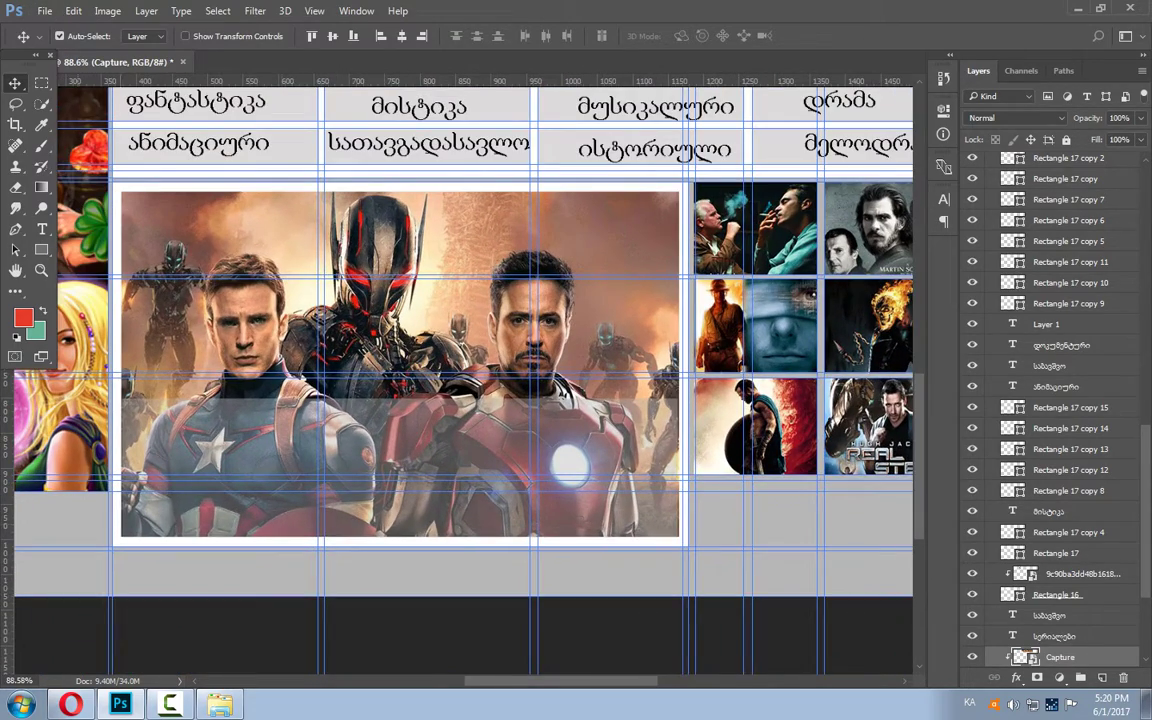
key(u)
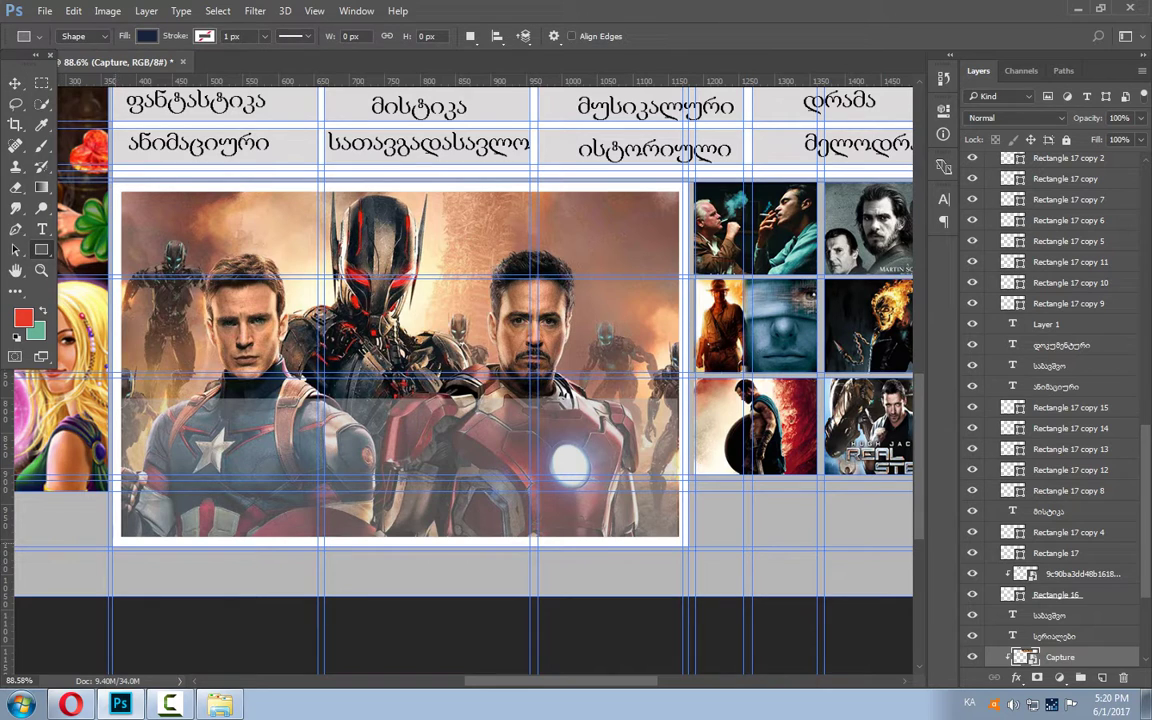
drag(112, 496, 320, 540)
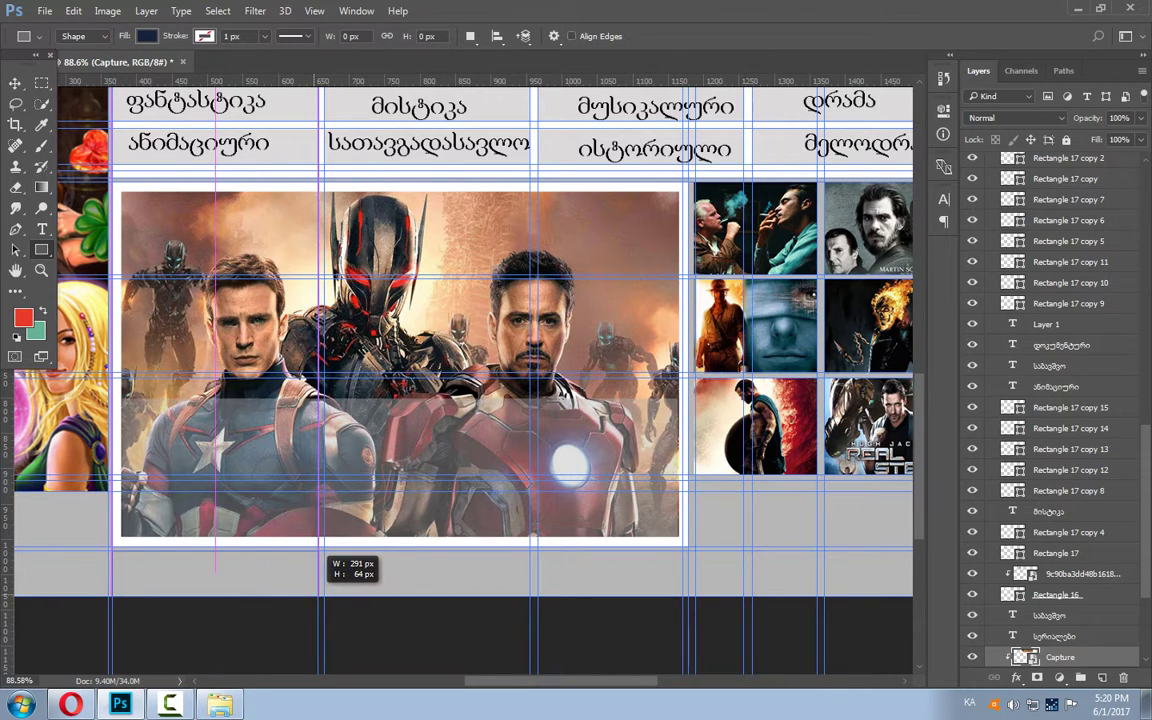
drag(320, 597, 320, 597)
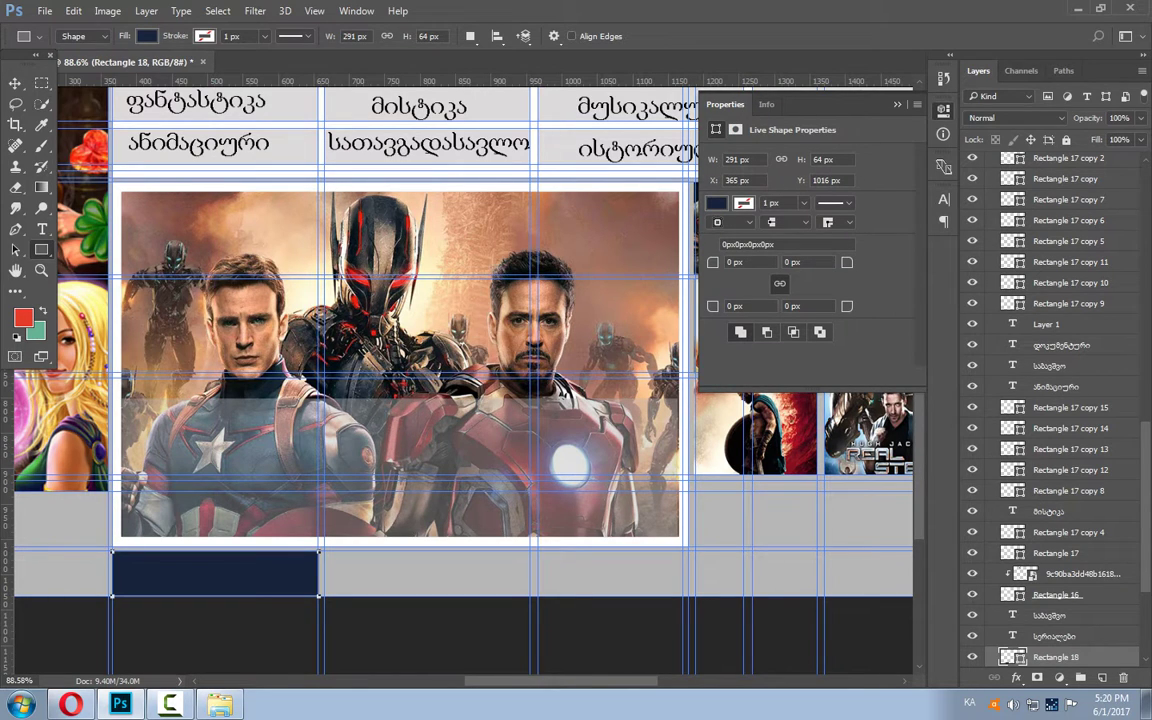
click(147, 36)
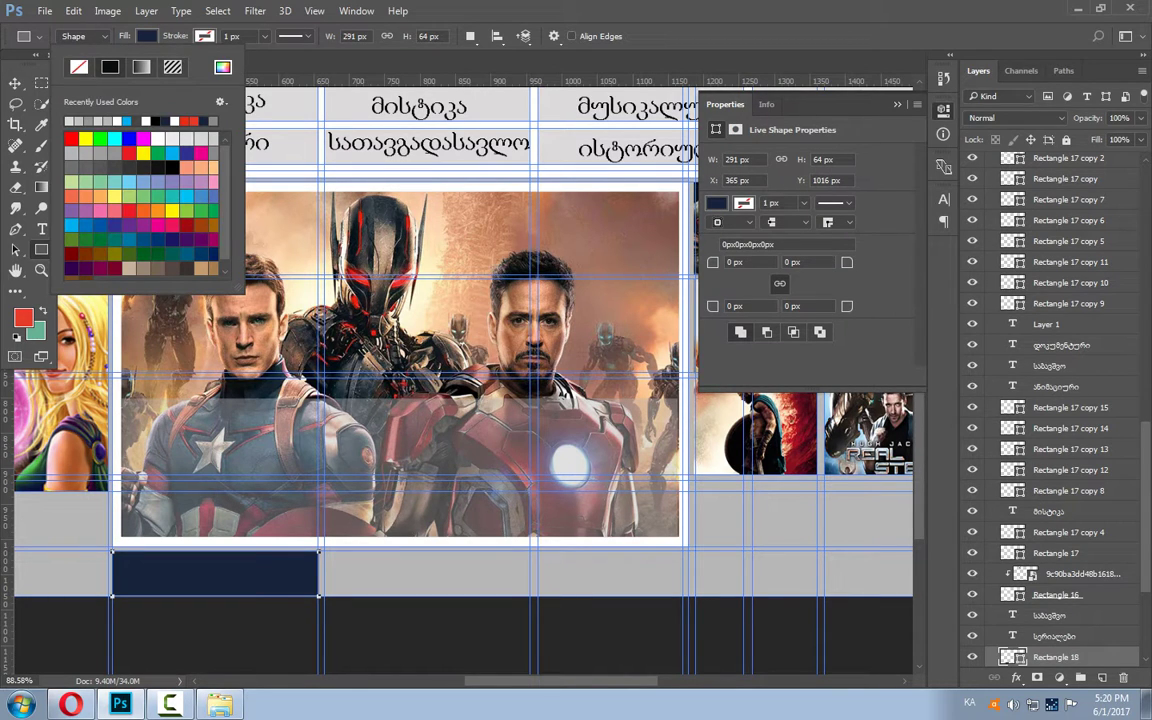
click(172, 181)
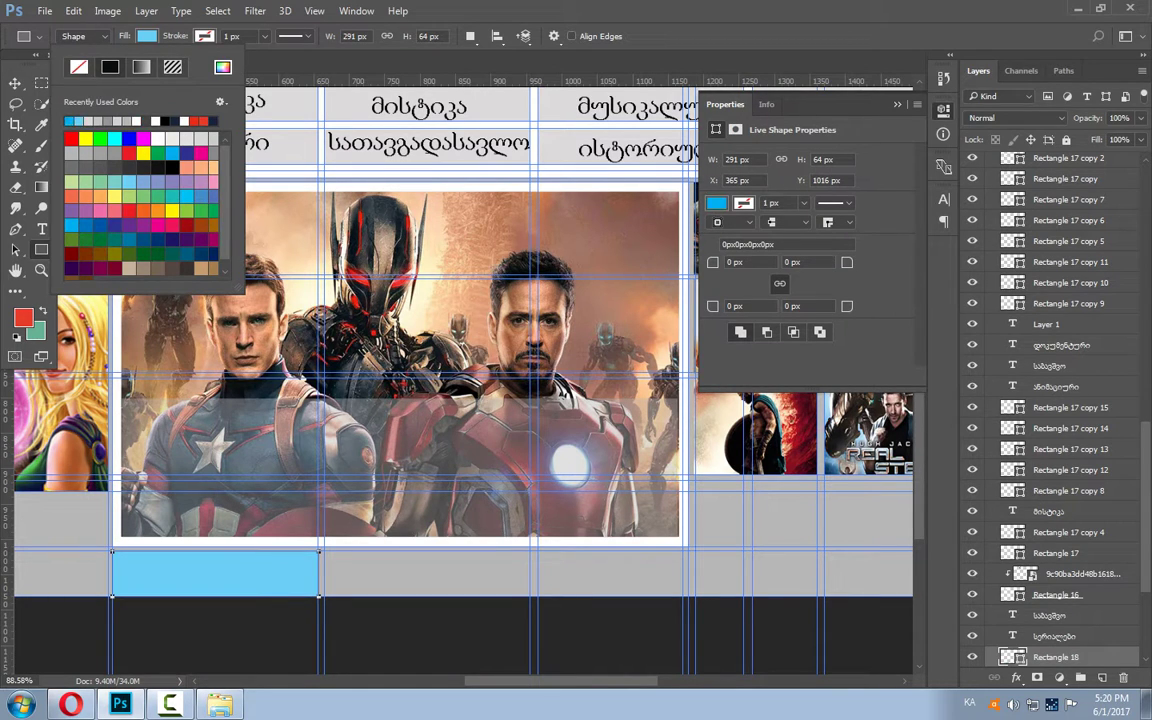
click(135, 121)
click(15, 82)
Add ახალი ფილმები in white (ffffff) text, positioned inside the blue bar.
click(41, 229)
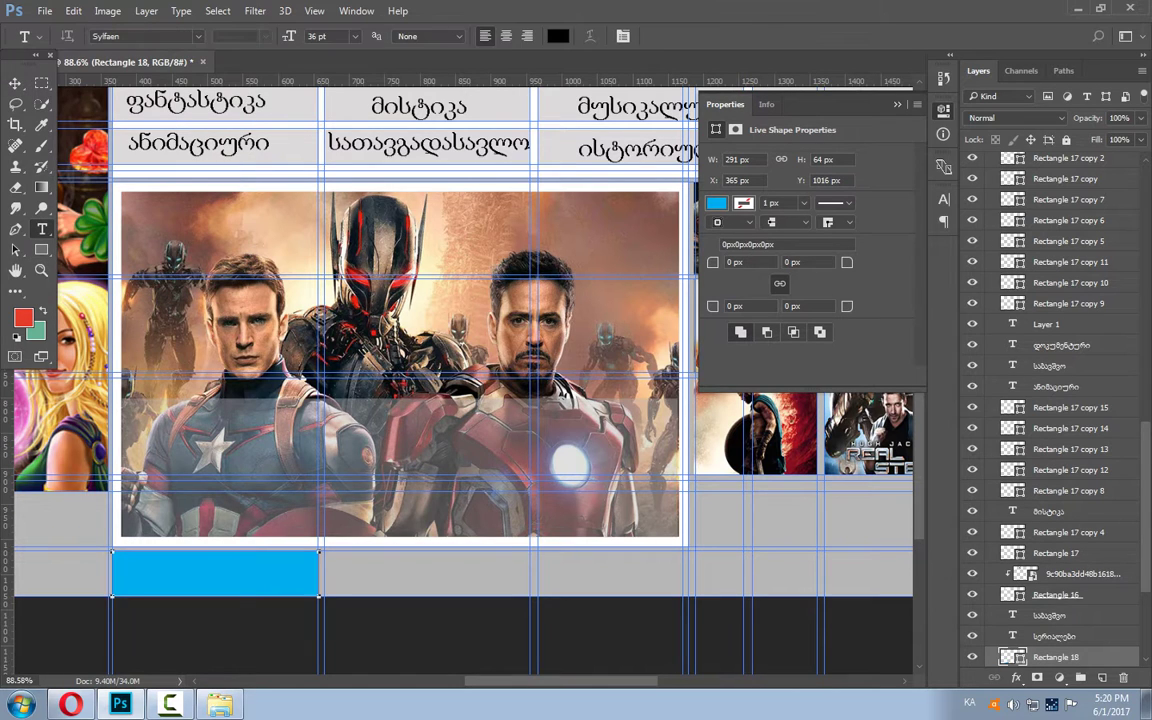
click(214, 573)
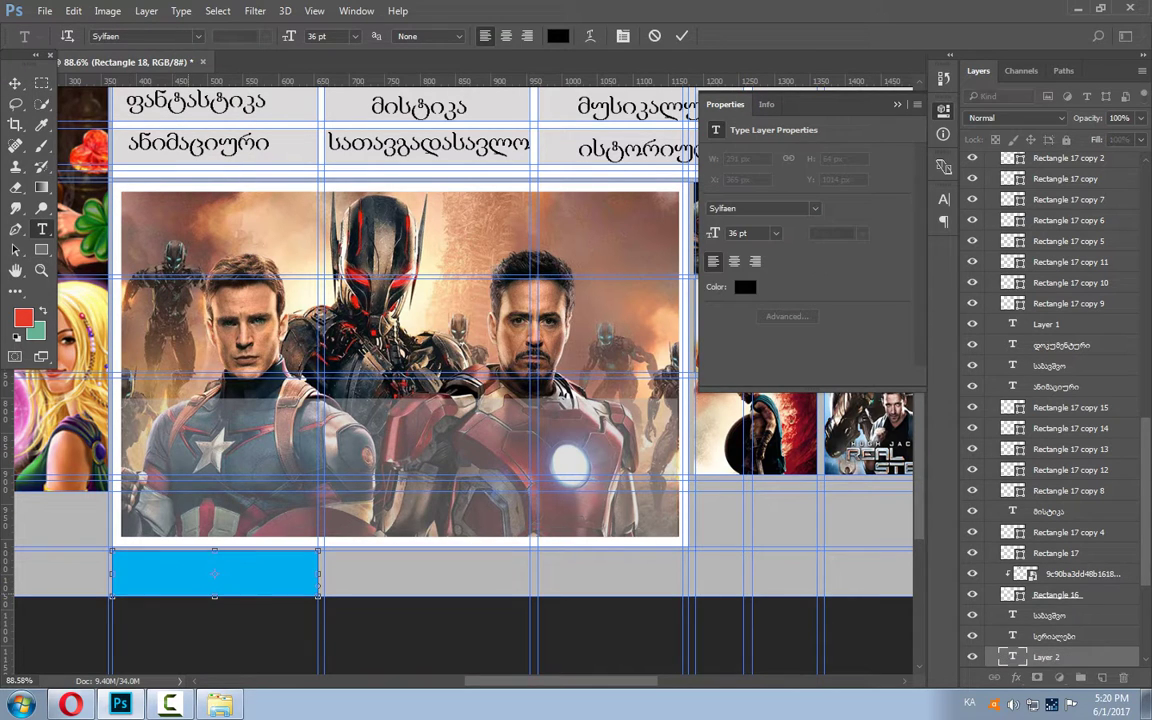
click(558, 36)
text(ffffff)
key(Return)
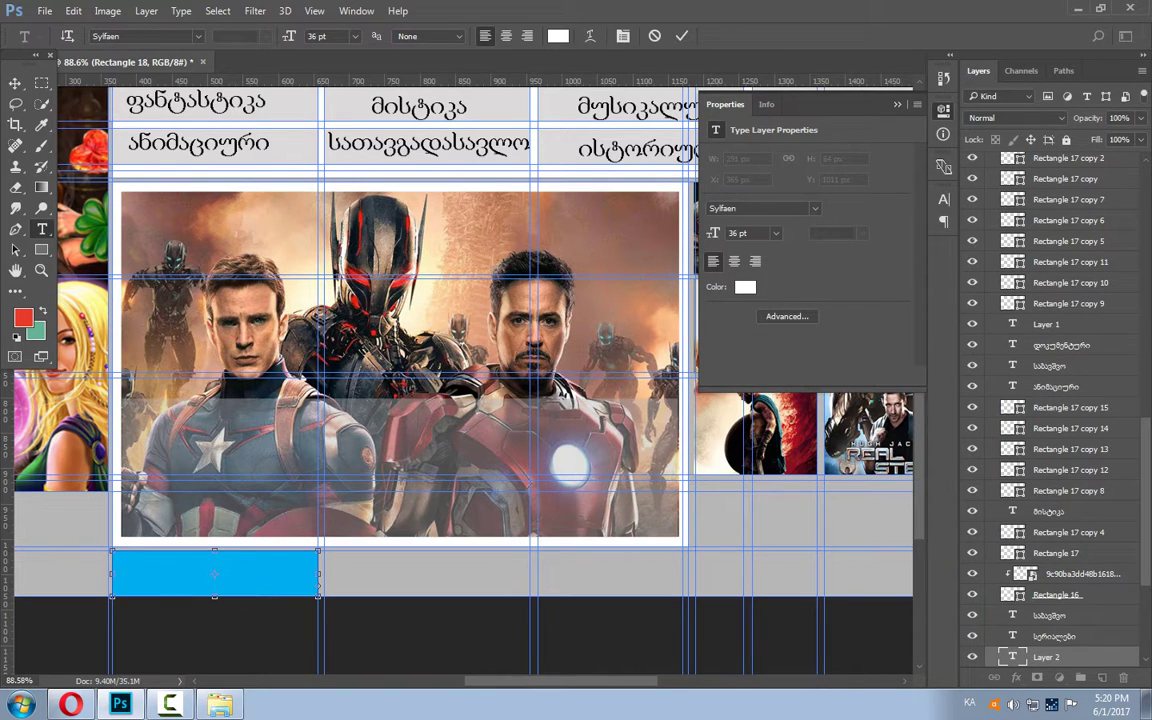
text(ახალი)
text( ფილმები)
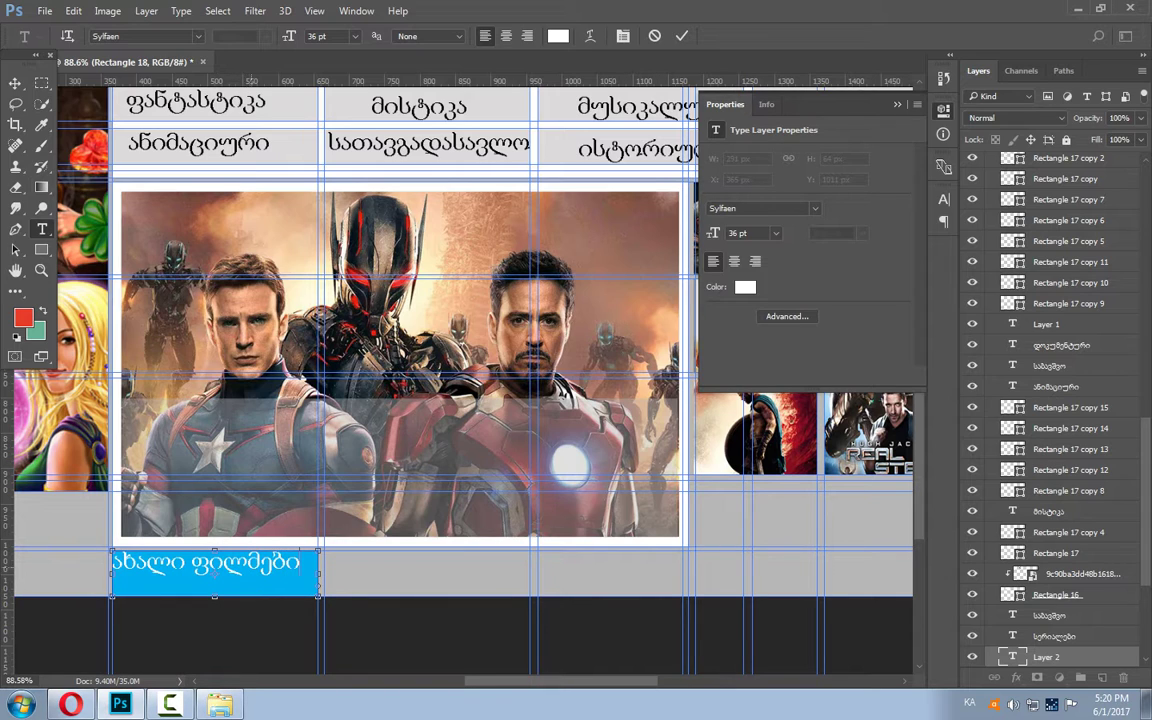
click(15, 82)
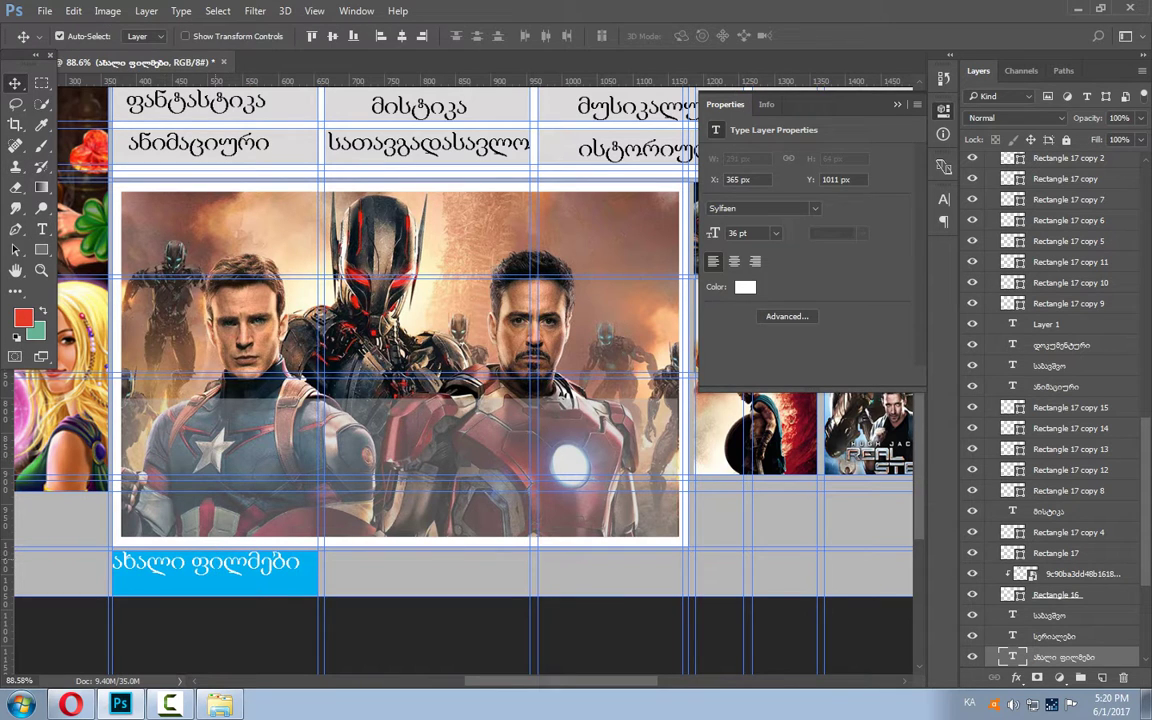
drag(234, 517, 255, 545)
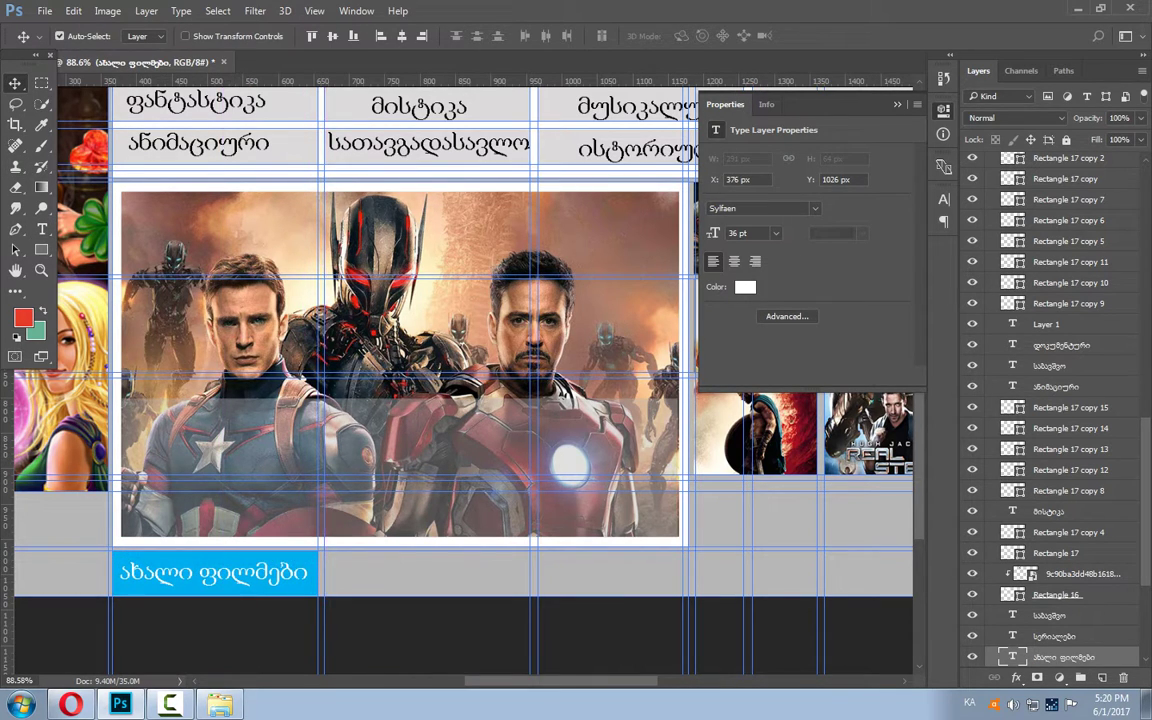
scroll(714, 574, down, 1)
scroll(714, 574, down, 1)
scroll(714, 574, down, 1)
scroll(714, 574, down, 1)
scroll(804, 570, up, 3)
scroll(804, 570, up, 1)
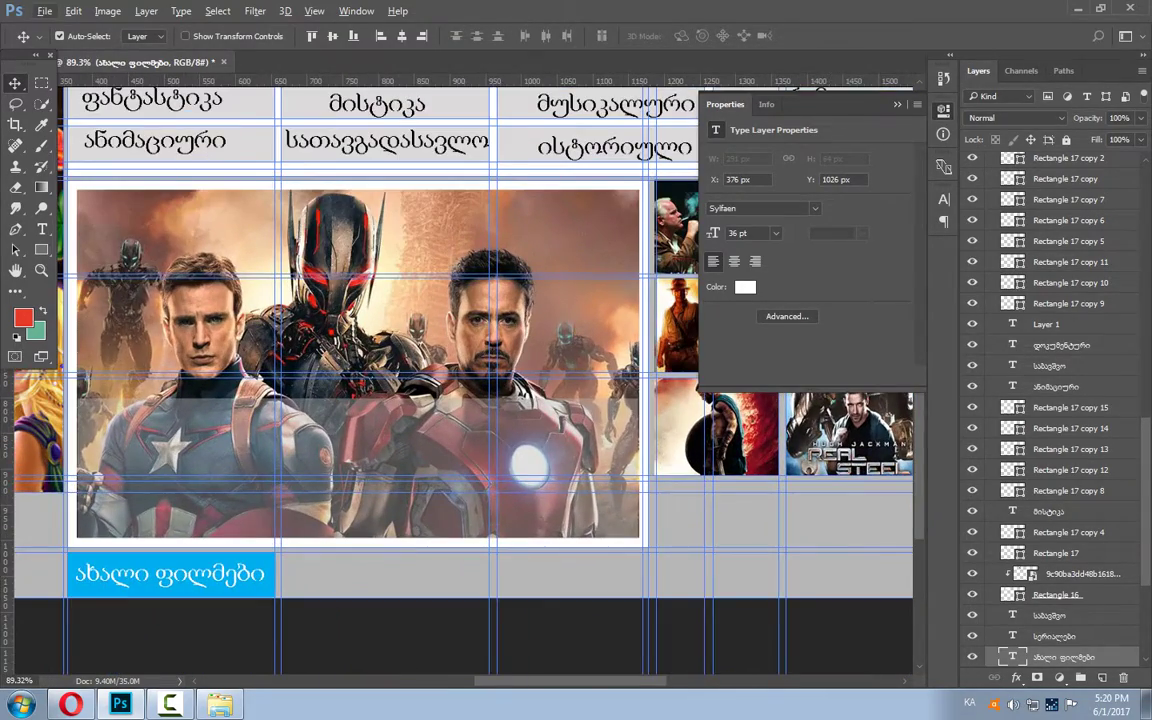
scroll(804, 570, right, 3)
scroll(804, 570, up, 1)
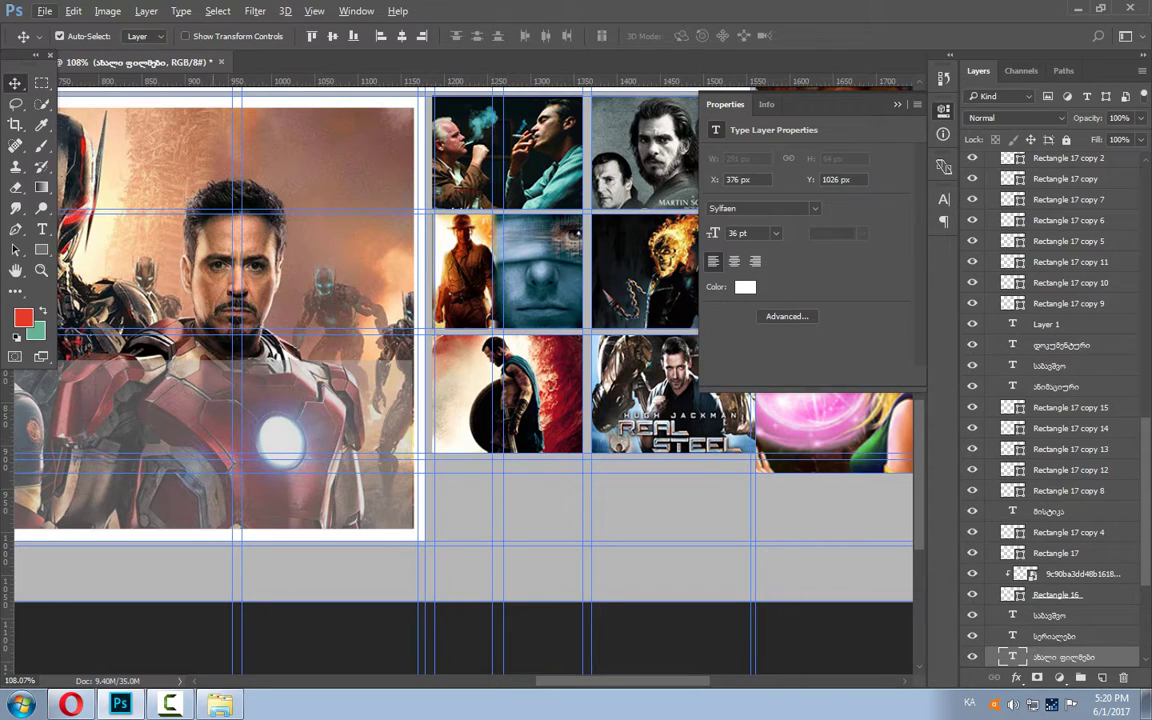
Draw a 92×64 px white box in the grey row below the poster grid.
click(41, 249)
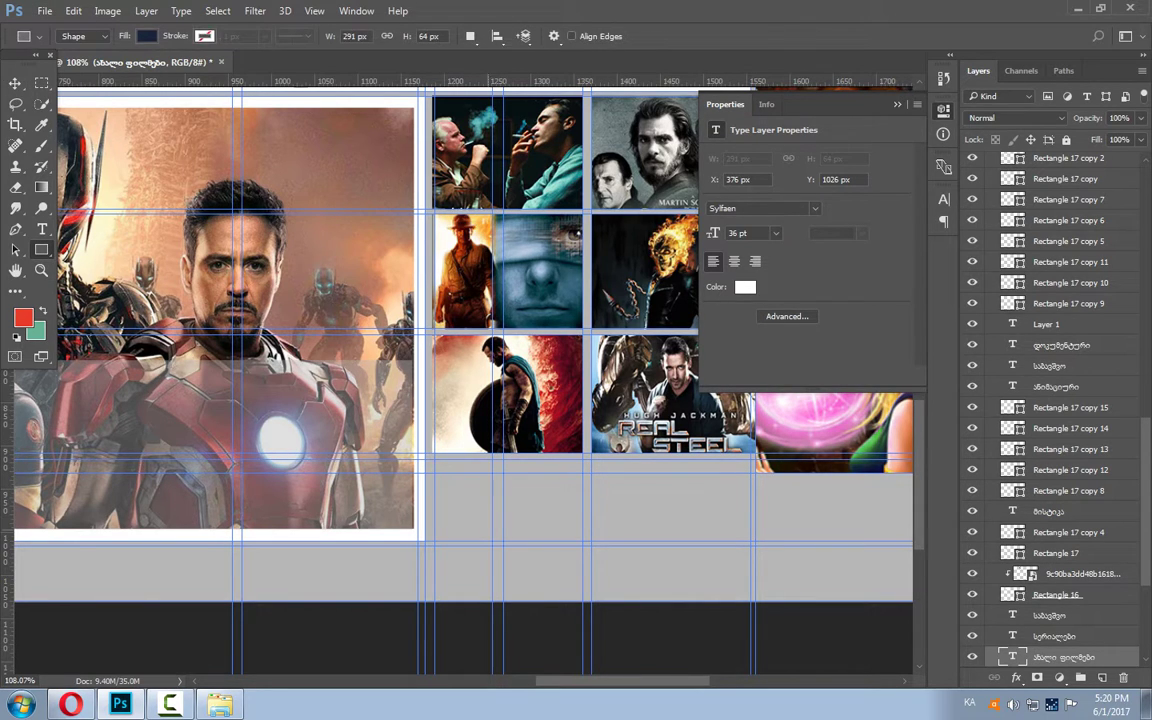
drag(492, 487, 592, 556)
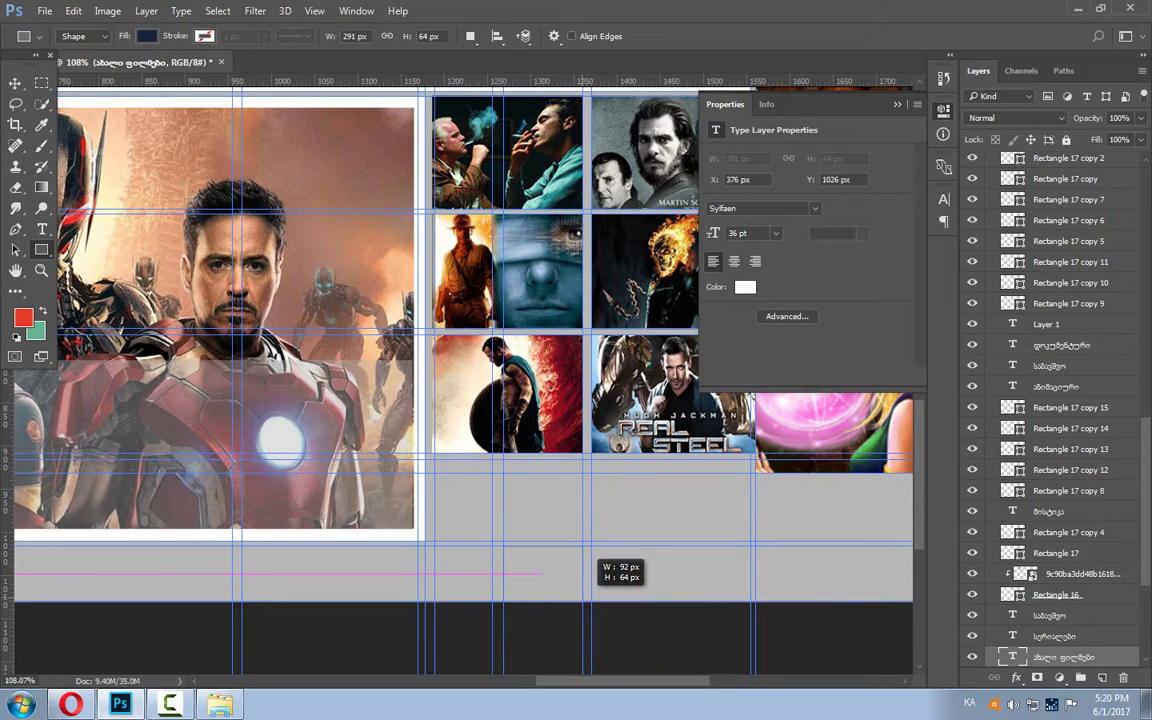
drag(583, 602, 583, 602)
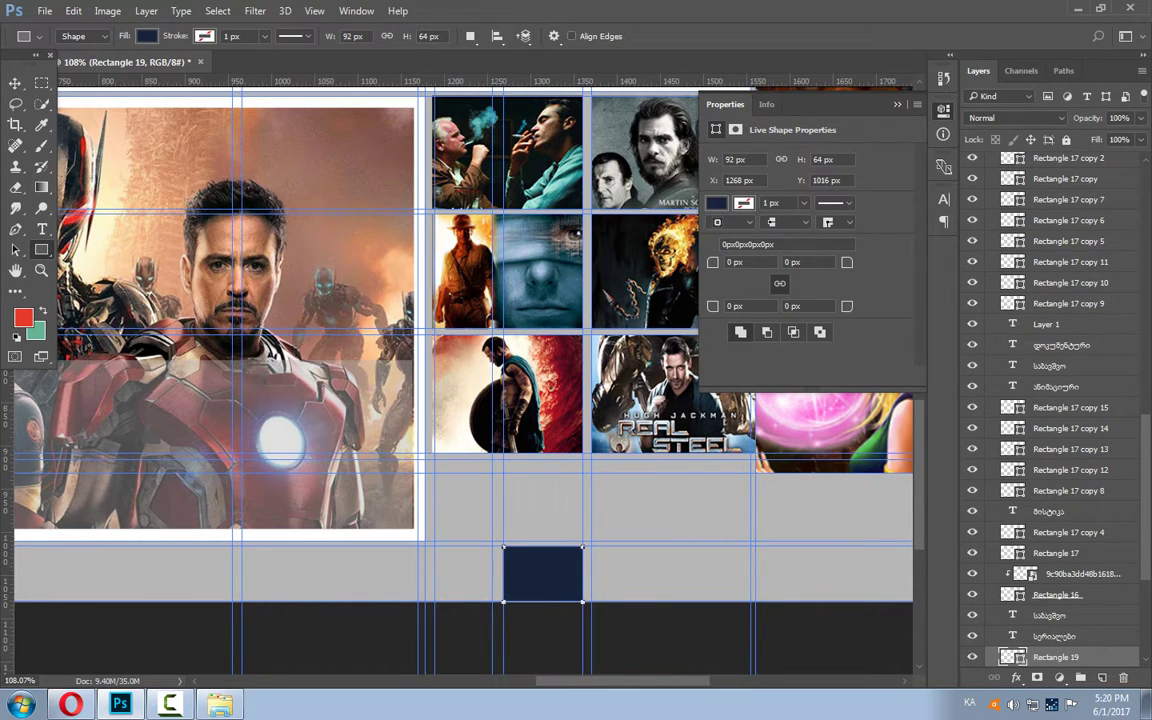
click(146, 36)
click(155, 121)
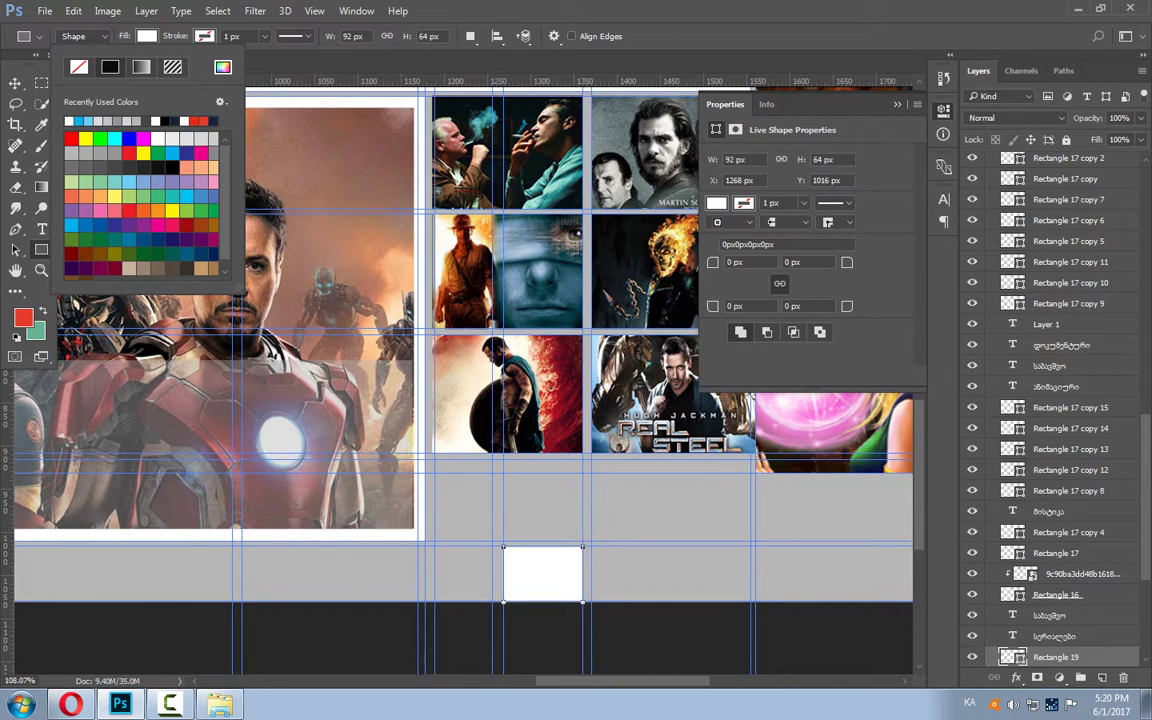
click(15, 82)
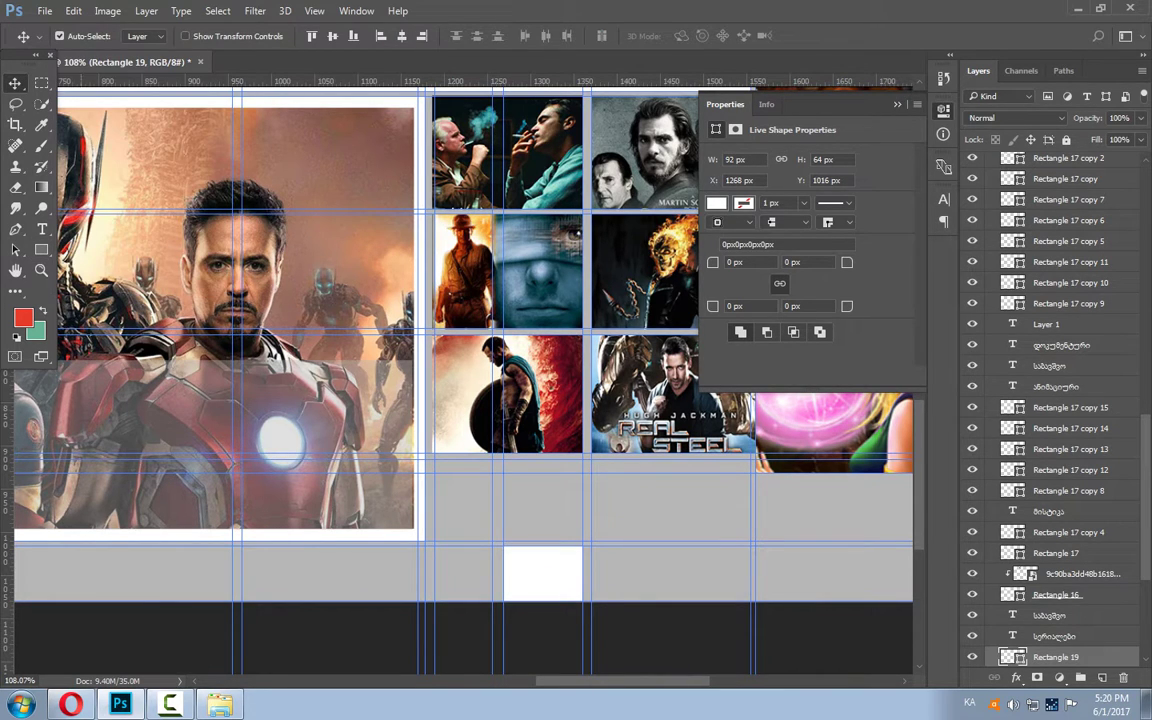
Set the text colour to black.
key(t)
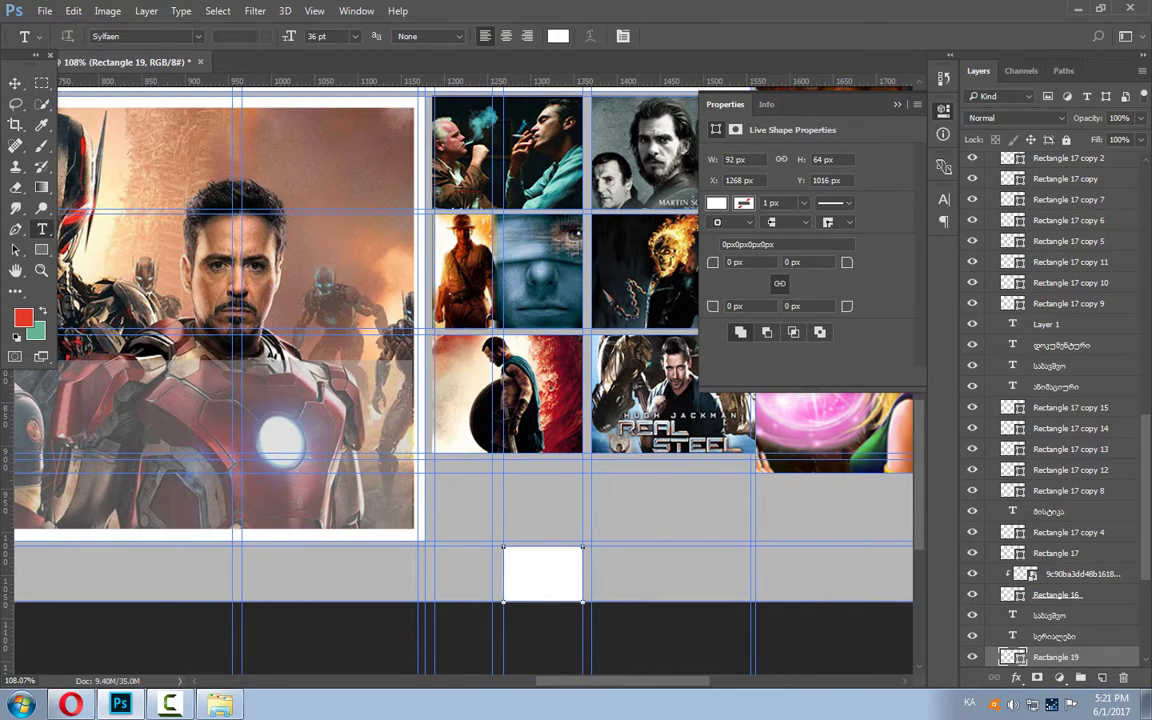
click(558, 36)
drag(640, 401, 779, 578)
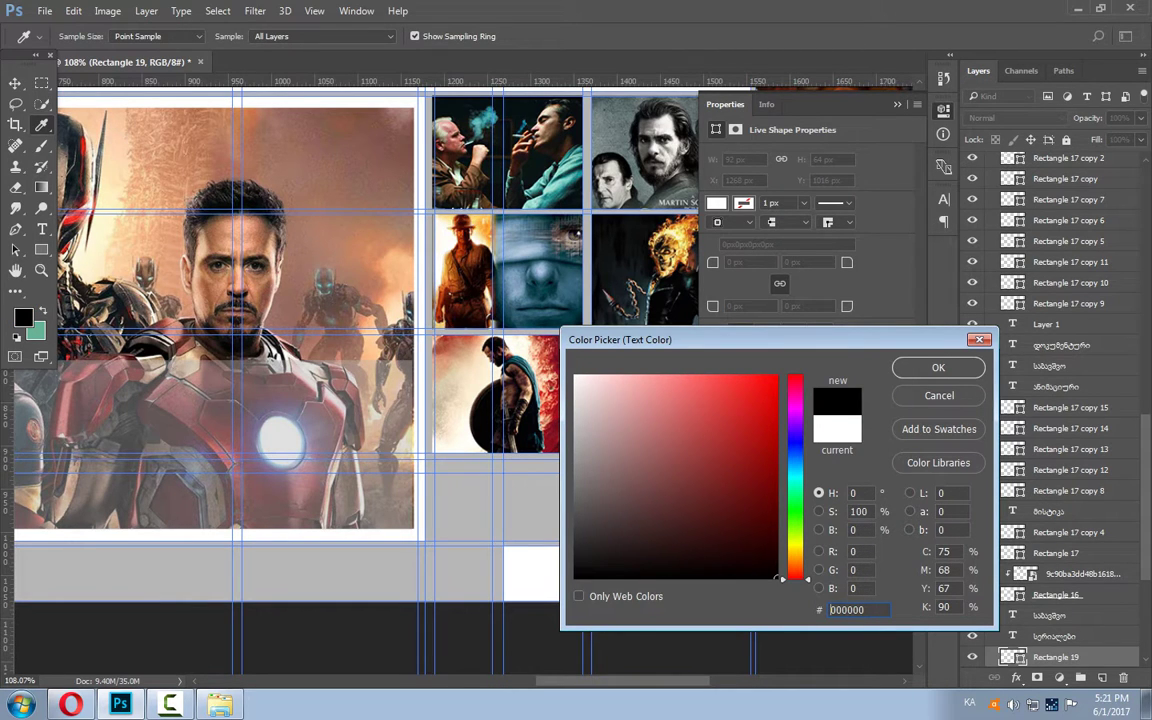
key(Return)
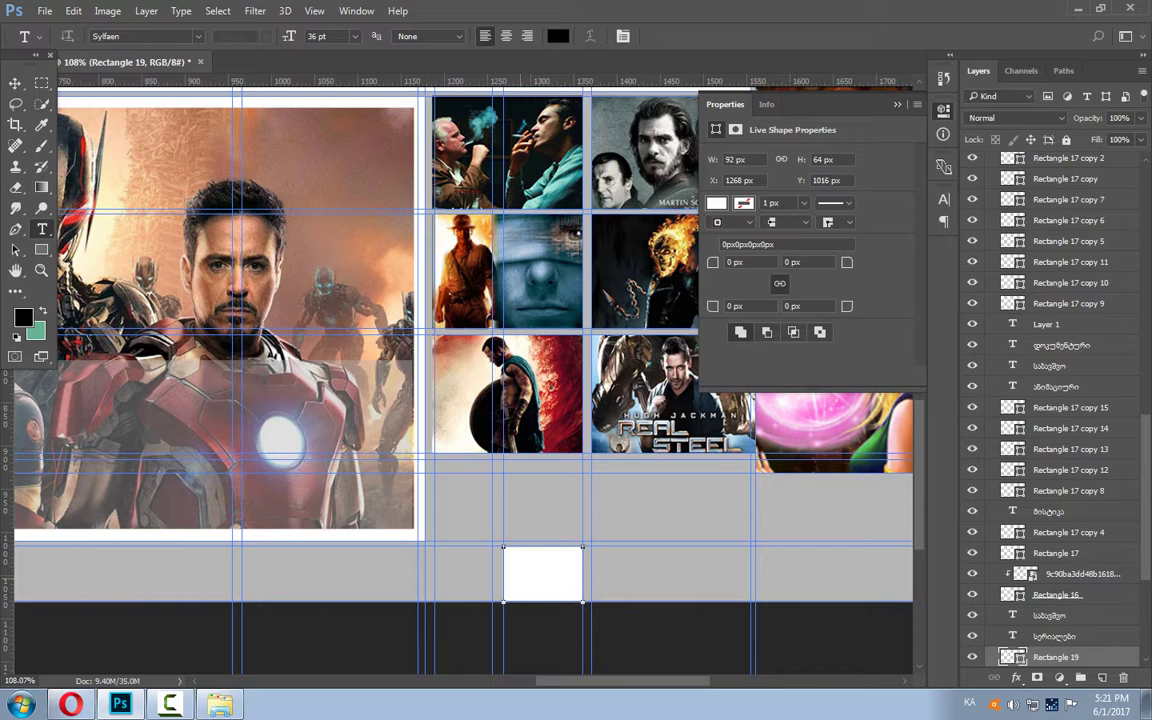
Type ყველ in the white box and shrink it to 24 pt.
click(542, 573)
text(ყველ)
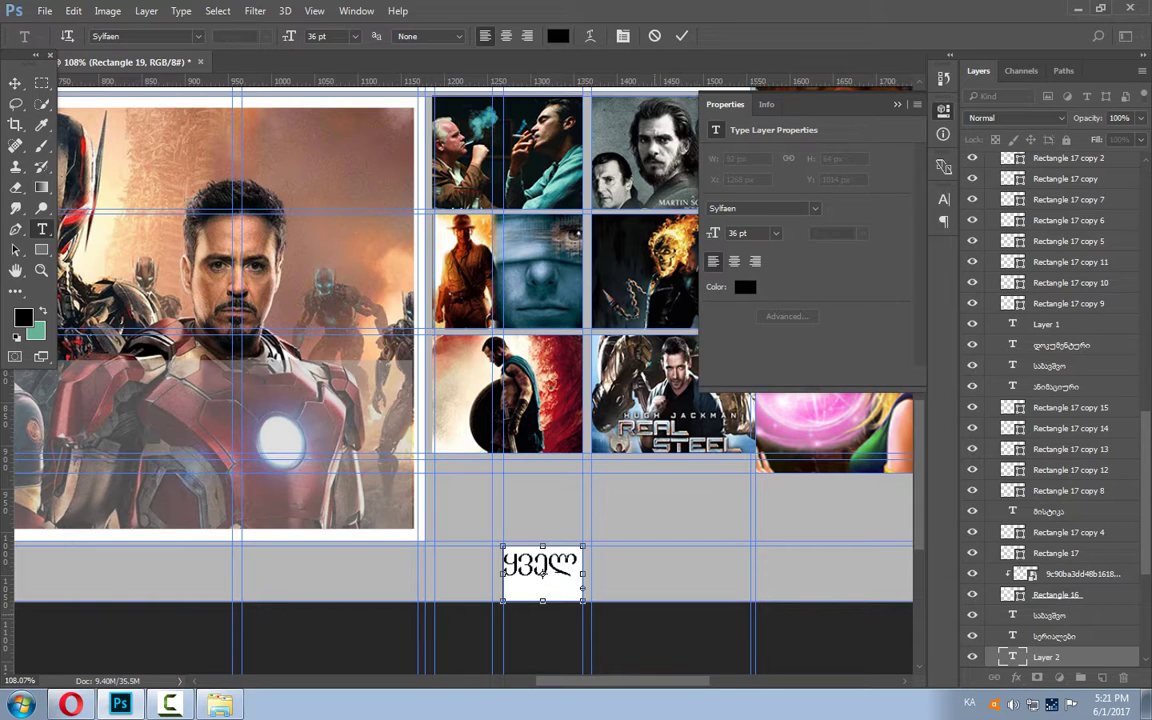
key(Left)
key(Left)
key(shift+Left)
drag(541, 572, 578, 566)
drag(502, 572, 507, 572)
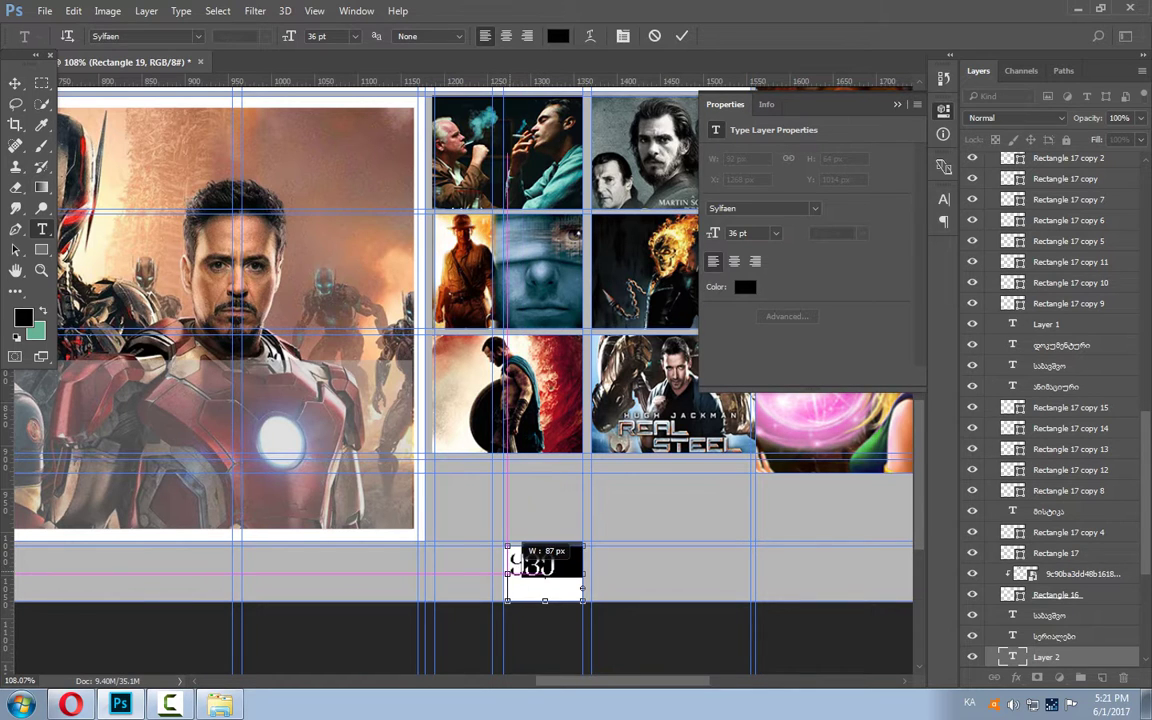
drag(507, 572, 519, 568)
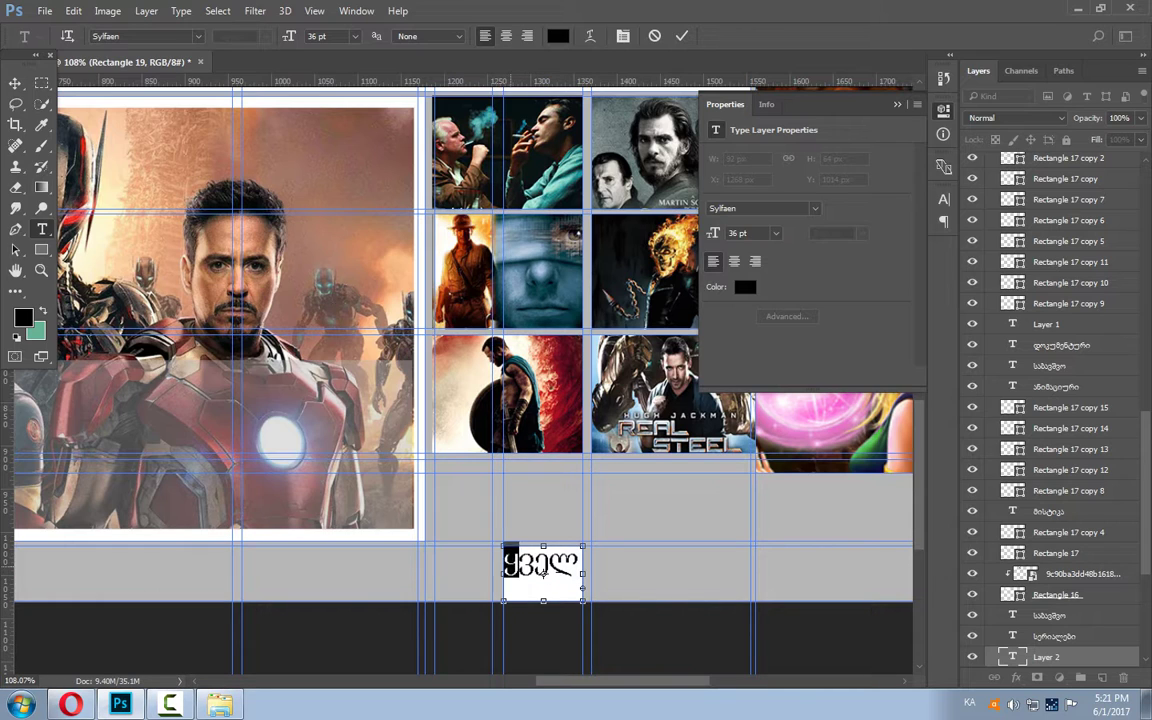
double_click(543, 572)
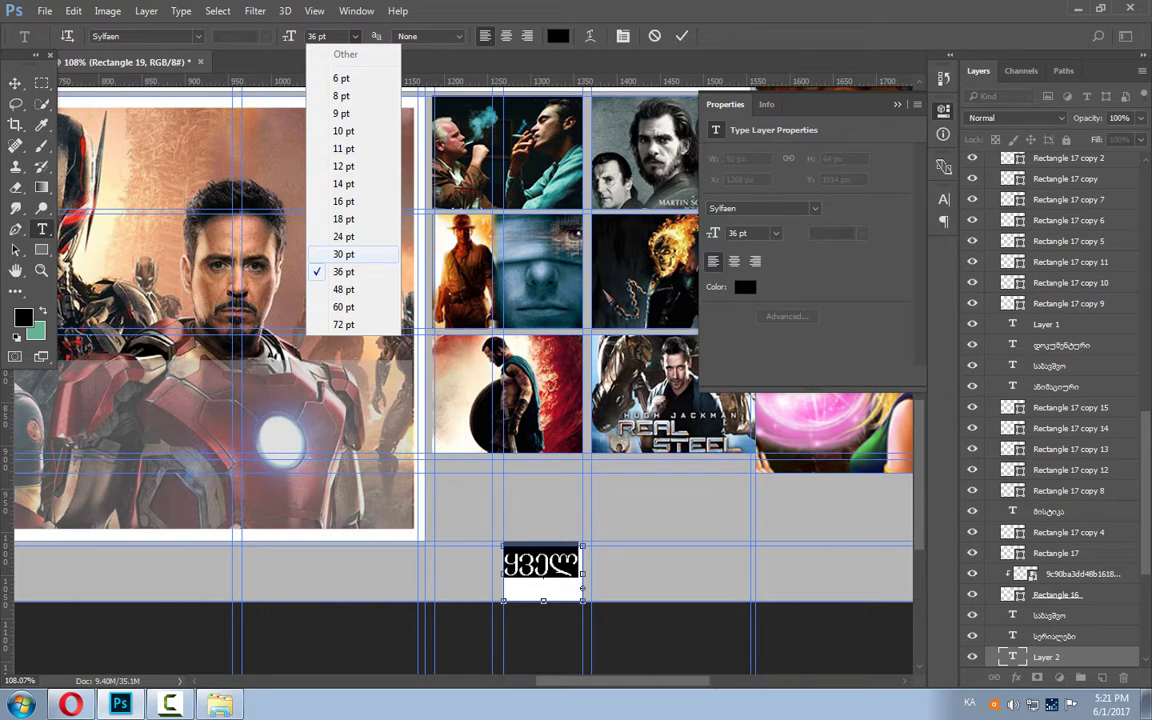
click(343, 236)
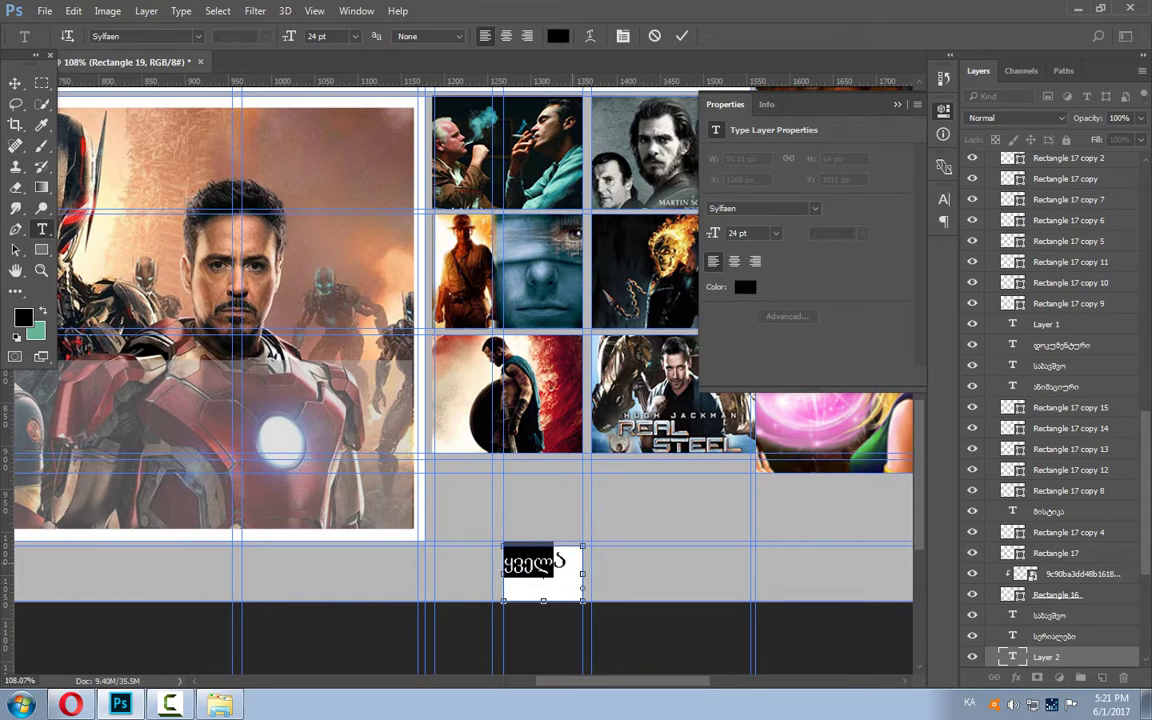
Make ყველა fully 24 pt, then reposition it in the white box.
drag(504, 562, 566, 562)
key(Right)
key(ctrl+a)
key(Right)
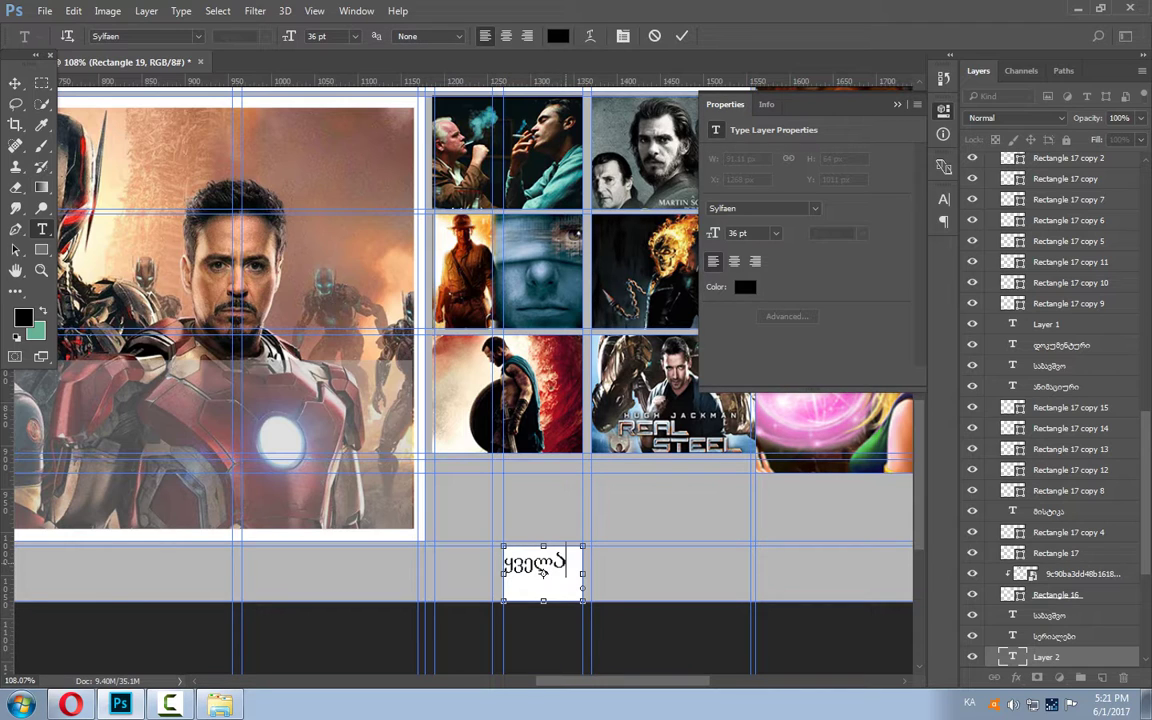
key(shift+Left)
click(355, 36)
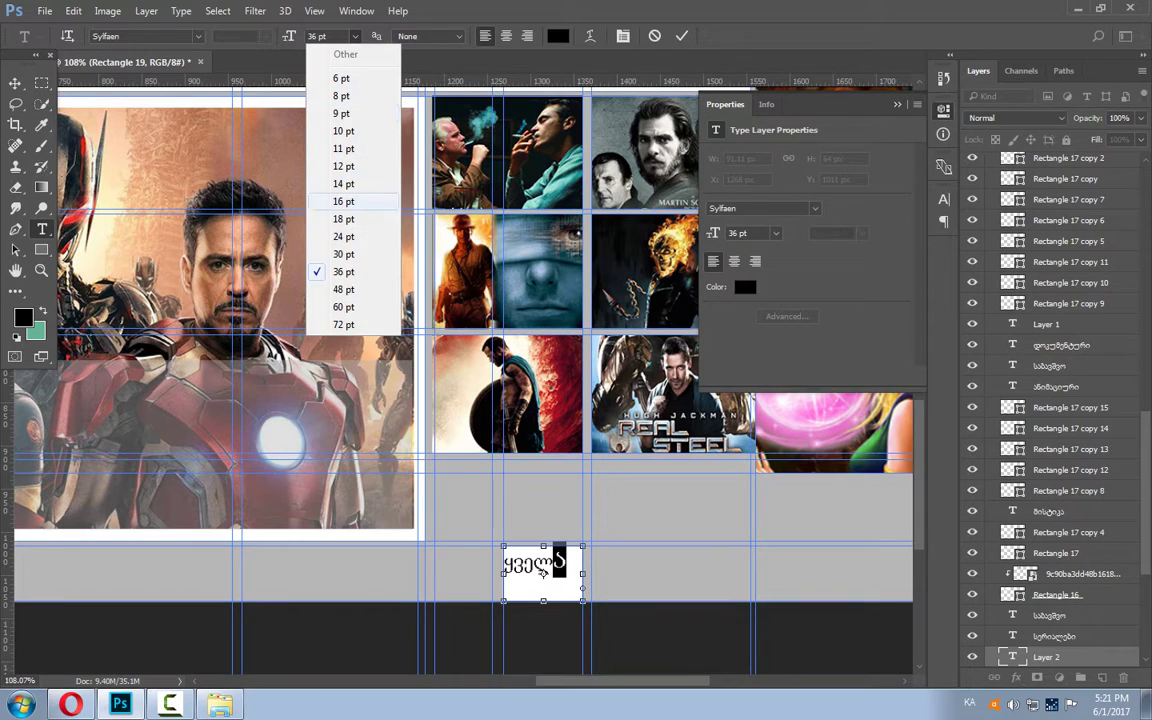
click(330, 212)
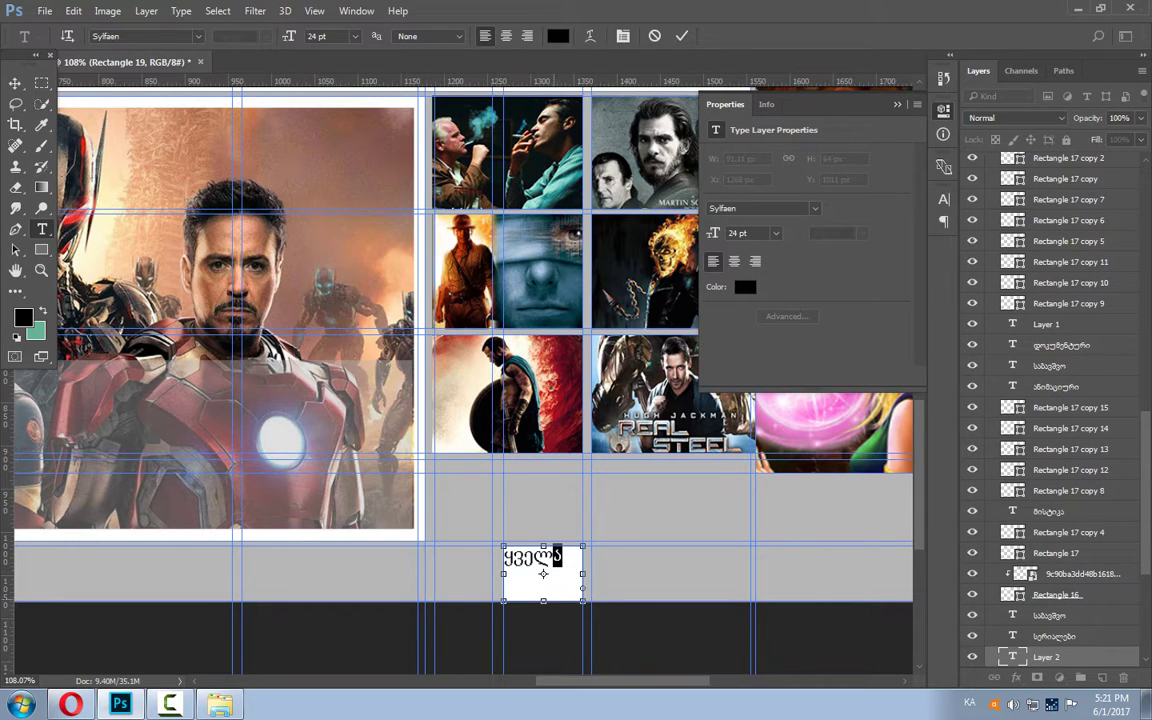
drag(543, 573, 551, 591)
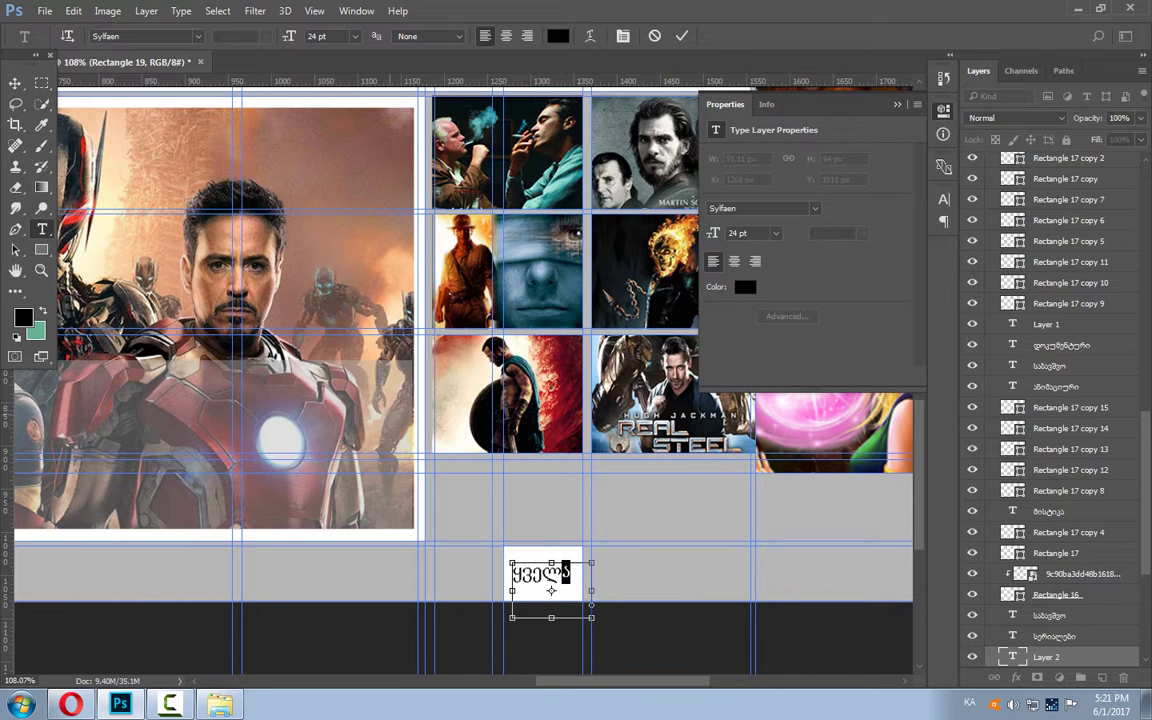
click(15, 82)
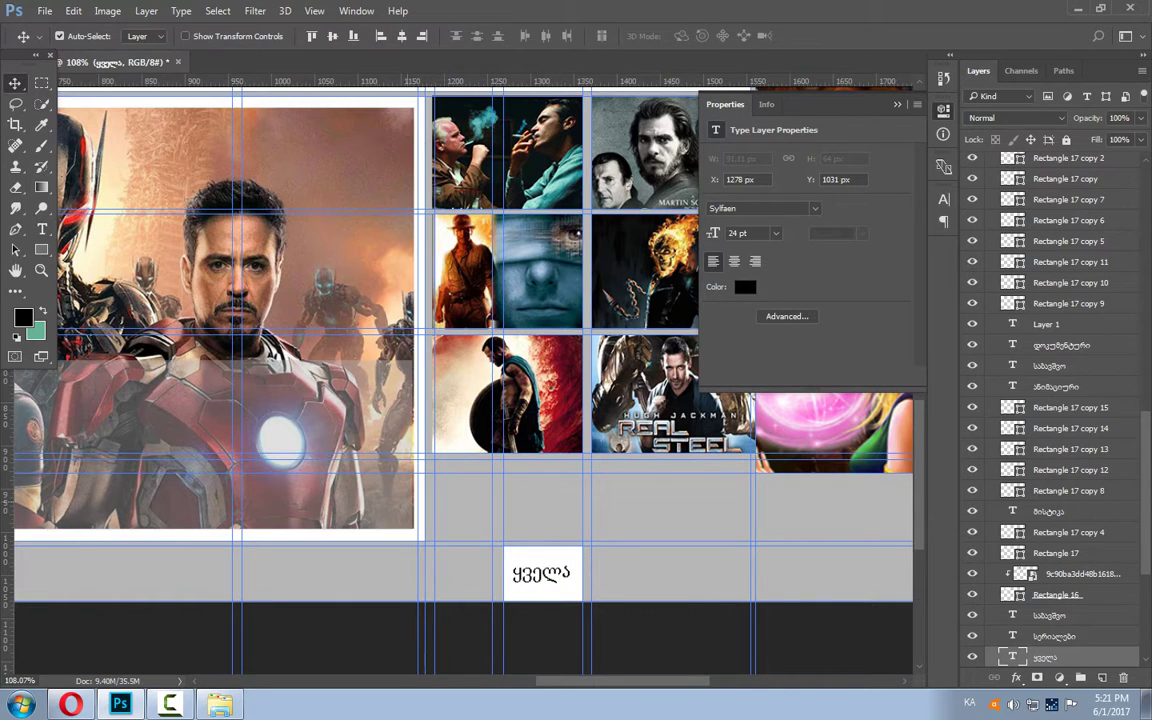
Zoom into the poster grid and start a new text layer on a poster.
scroll(422, 520, down, 2)
scroll(422, 520, down, 1)
scroll(422, 520, down, 1)
scroll(422, 520, down, 1)
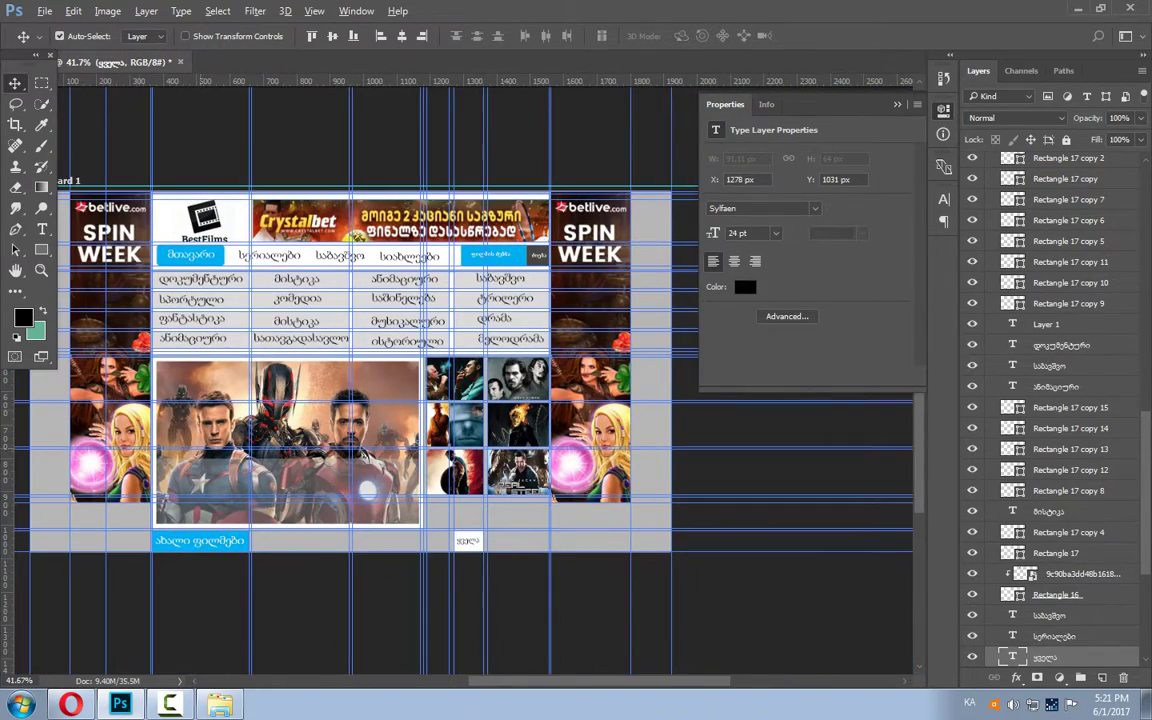
scroll(178, 395, up, 1)
scroll(178, 395, up, 1)
scroll(178, 395, up, 1)
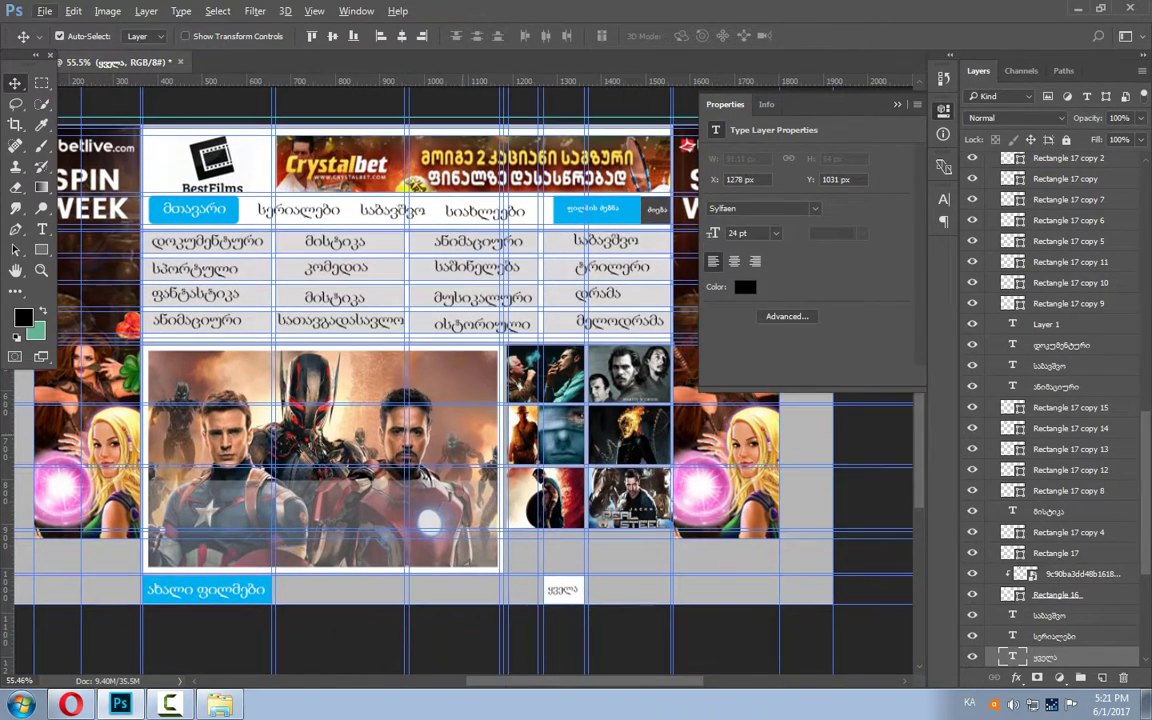
scroll(422, 380, down, 1)
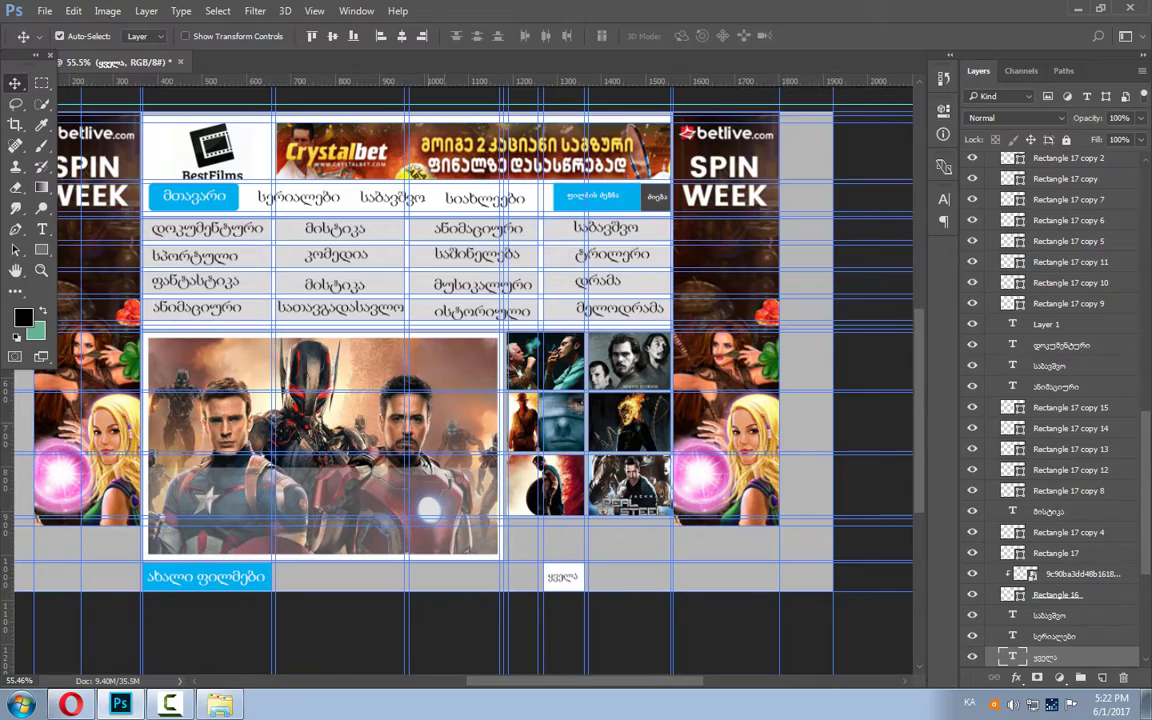
scroll(657, 349, up, 3)
scroll(657, 349, up, 3)
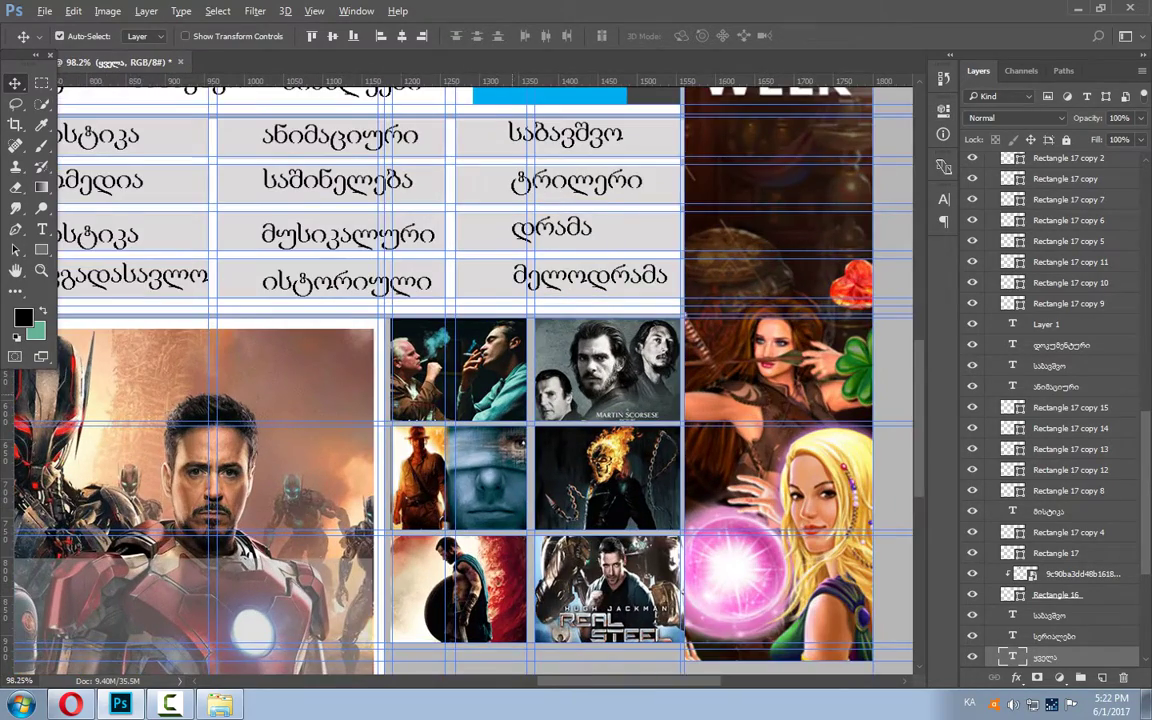
scroll(434, 382, up, 2)
scroll(434, 382, up, 2)
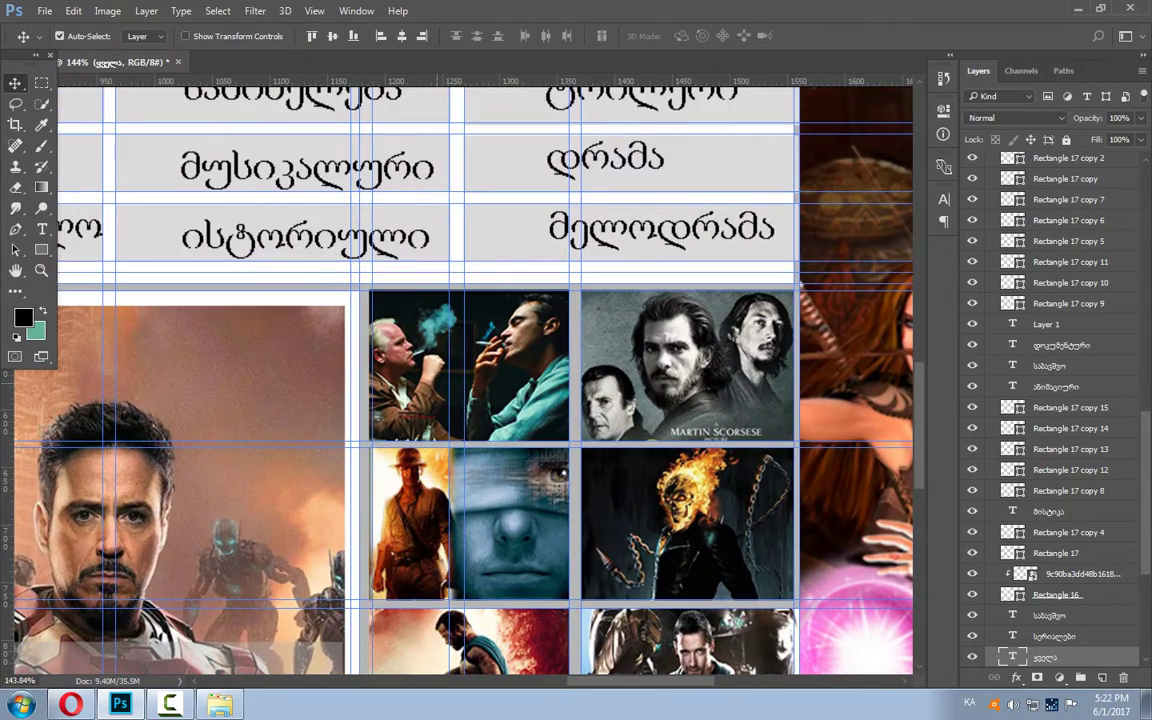
click(42, 229)
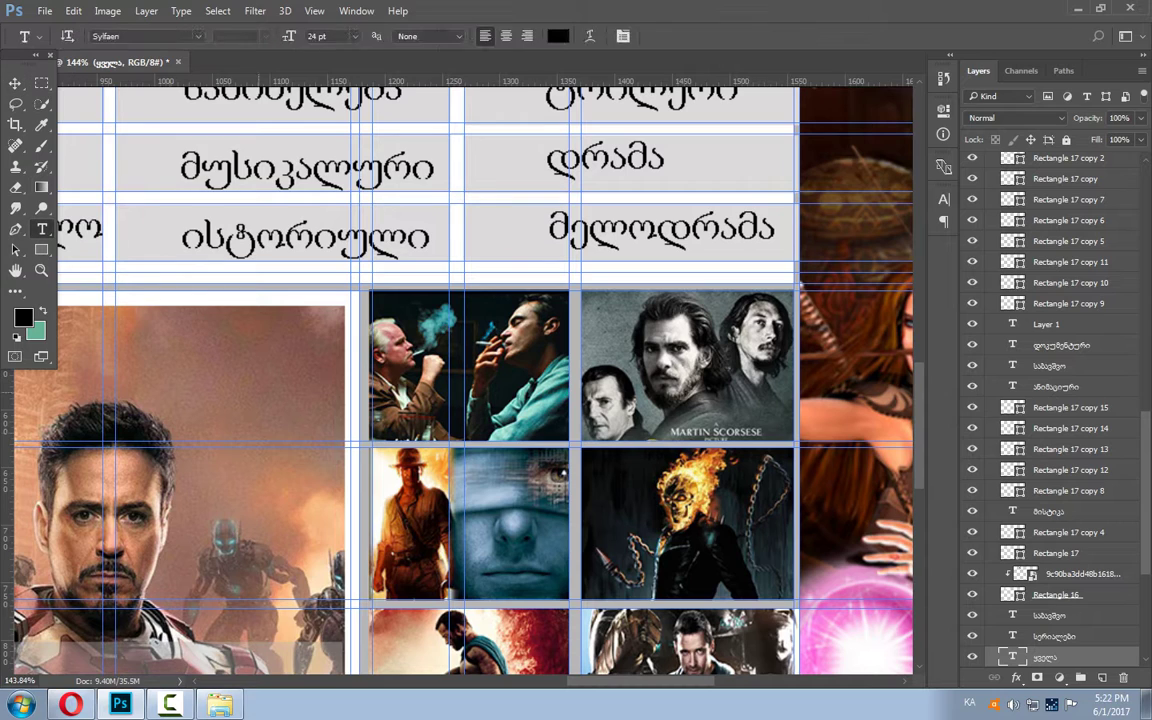
click(393, 530)
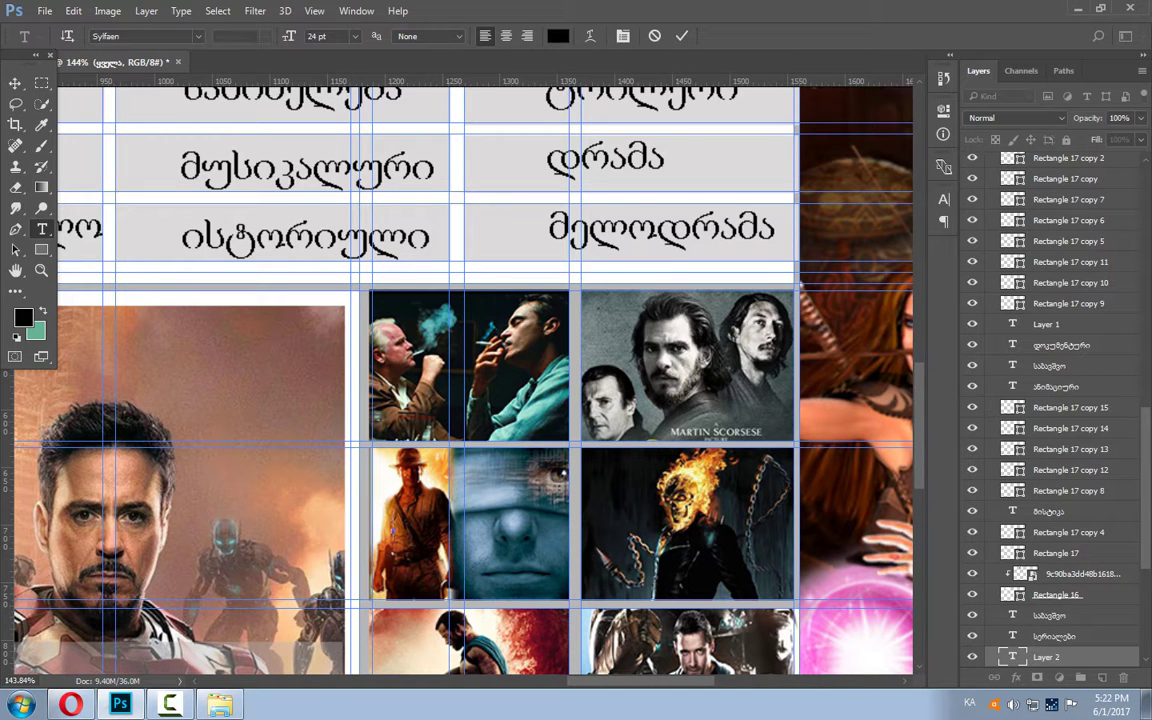
Move the empty Layer 2 under the Real Steel poster, delete it, and select web_largecoverart_movie_RealSteel.
drag(1040, 657, 1020, 220)
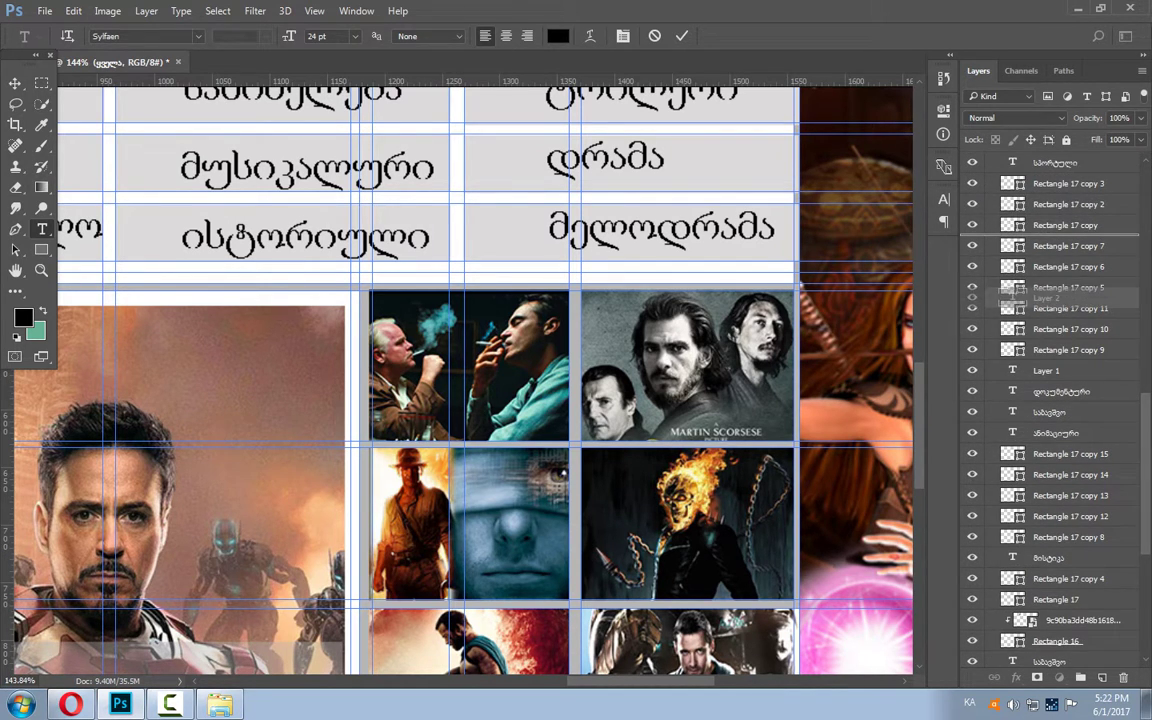
drag(1015, 220, 1015, 240)
scroll(1050, 400, up, 2)
scroll(1050, 400, up, 3)
scroll(1050, 400, up, 3)
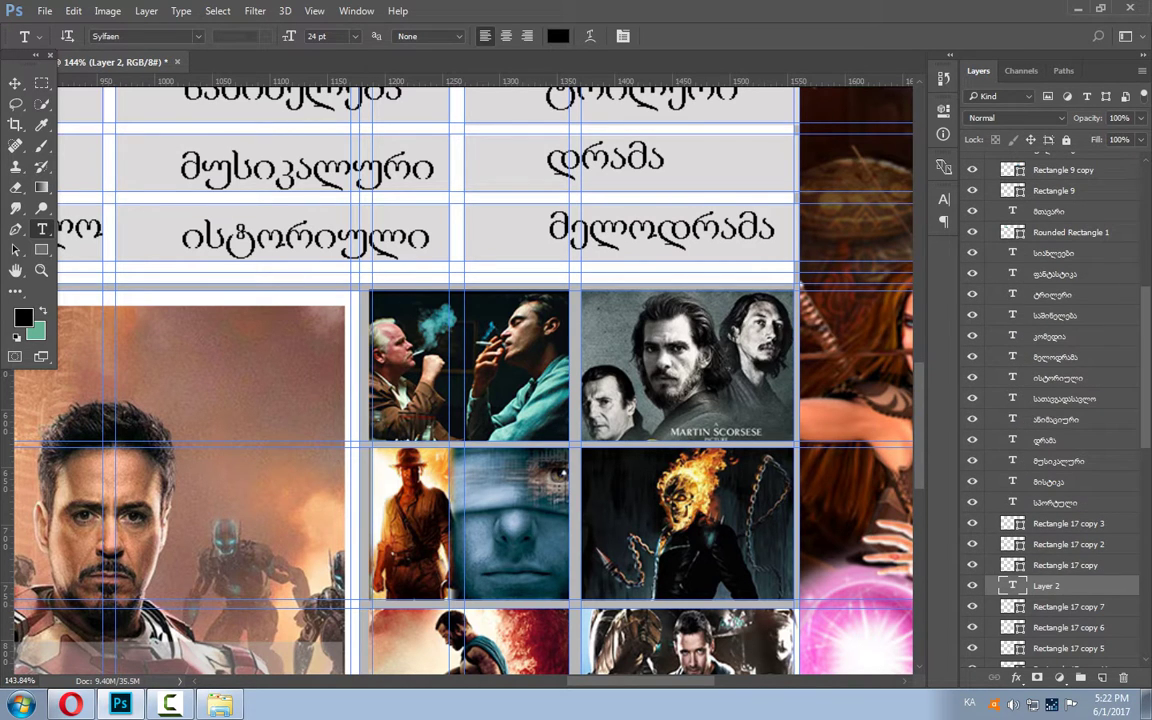
drag(1060, 190, 1020, 190)
scroll(1050, 300, up, 5)
scroll(1050, 300, up, 4)
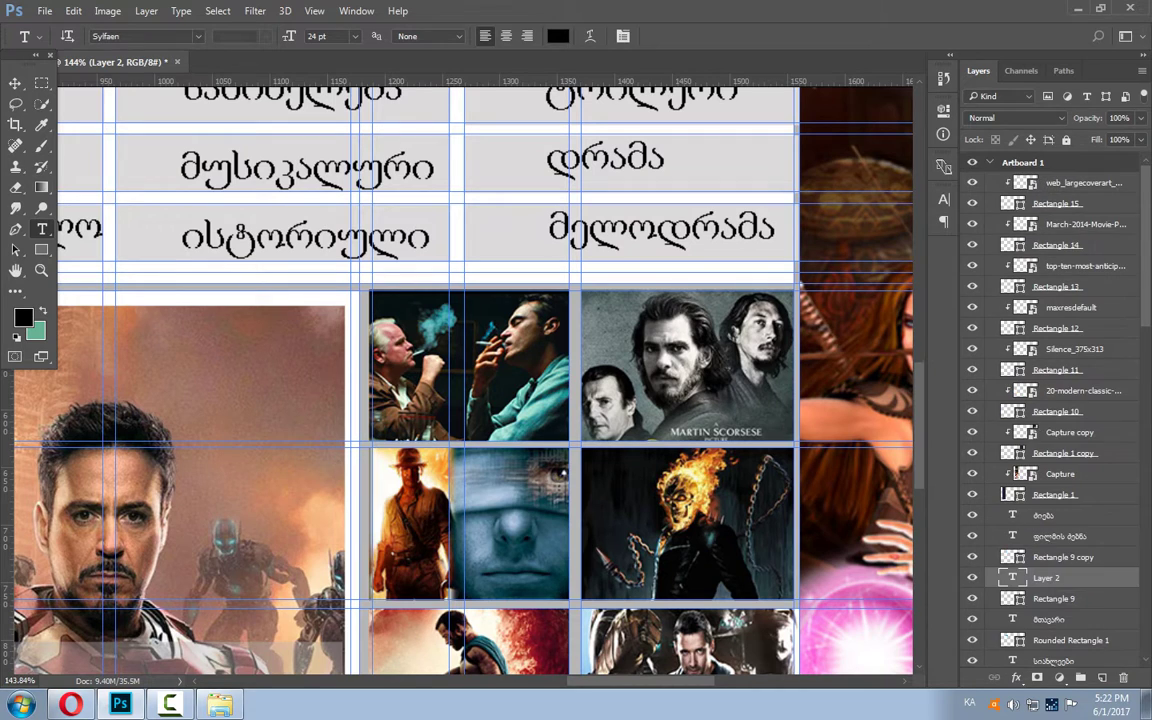
drag(1045, 577, 1040, 197)
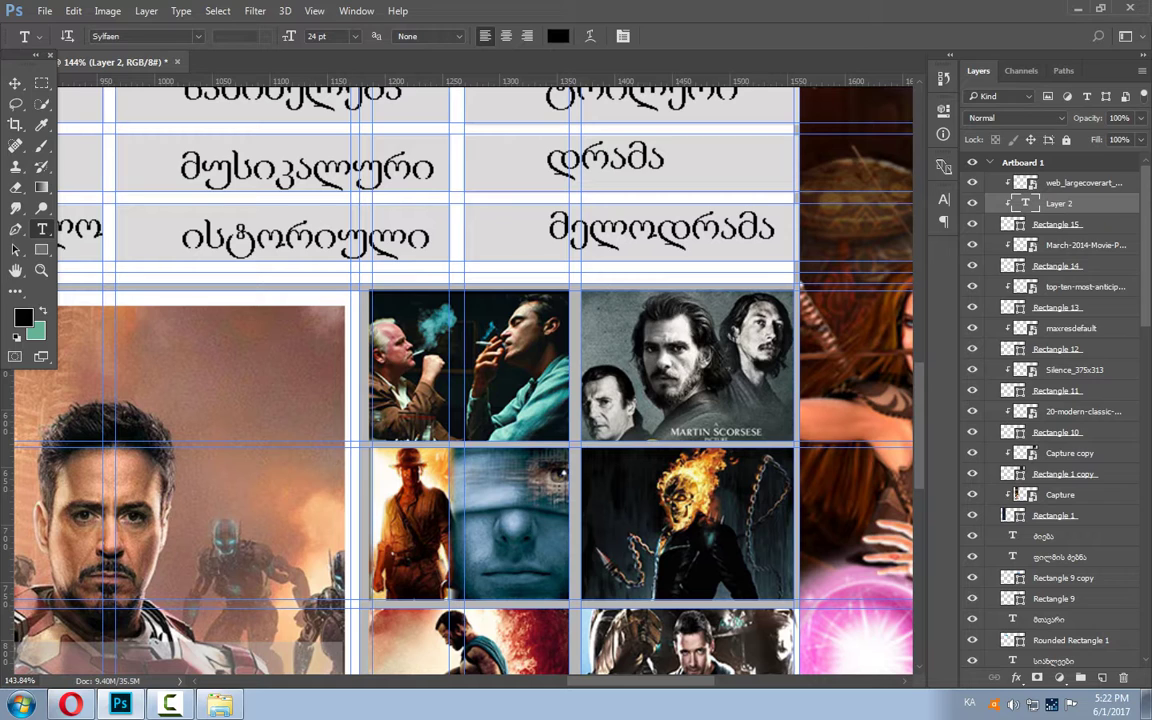
key(Delete)
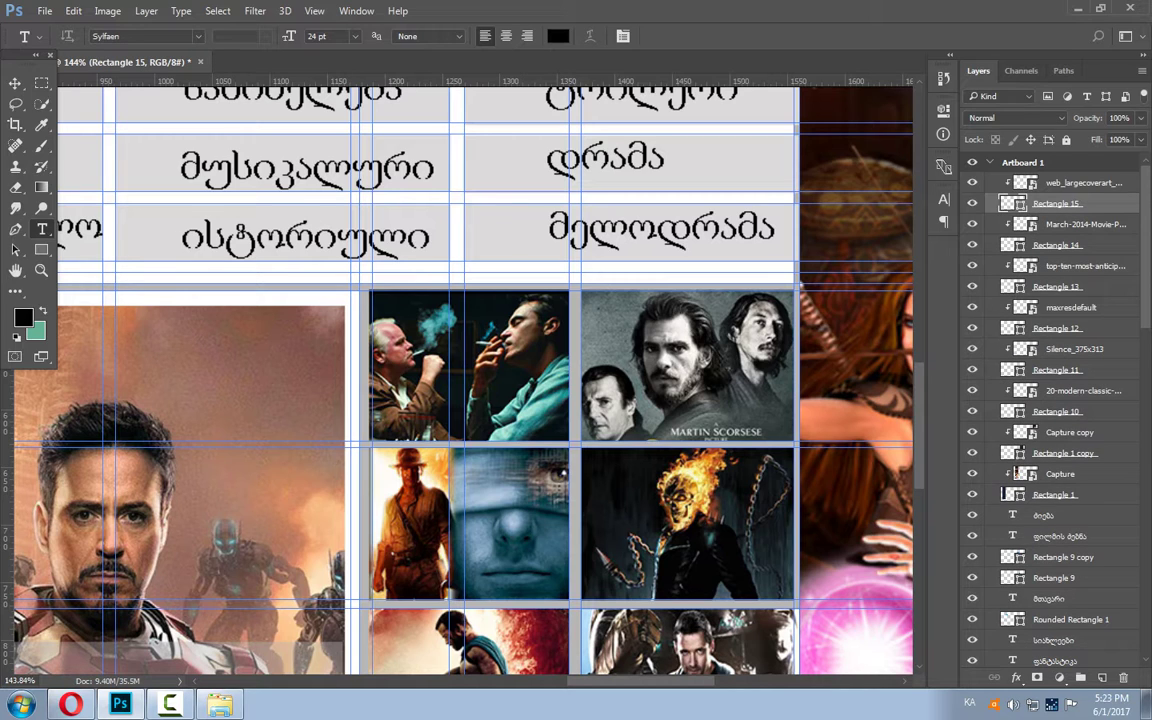
click(1060, 182)
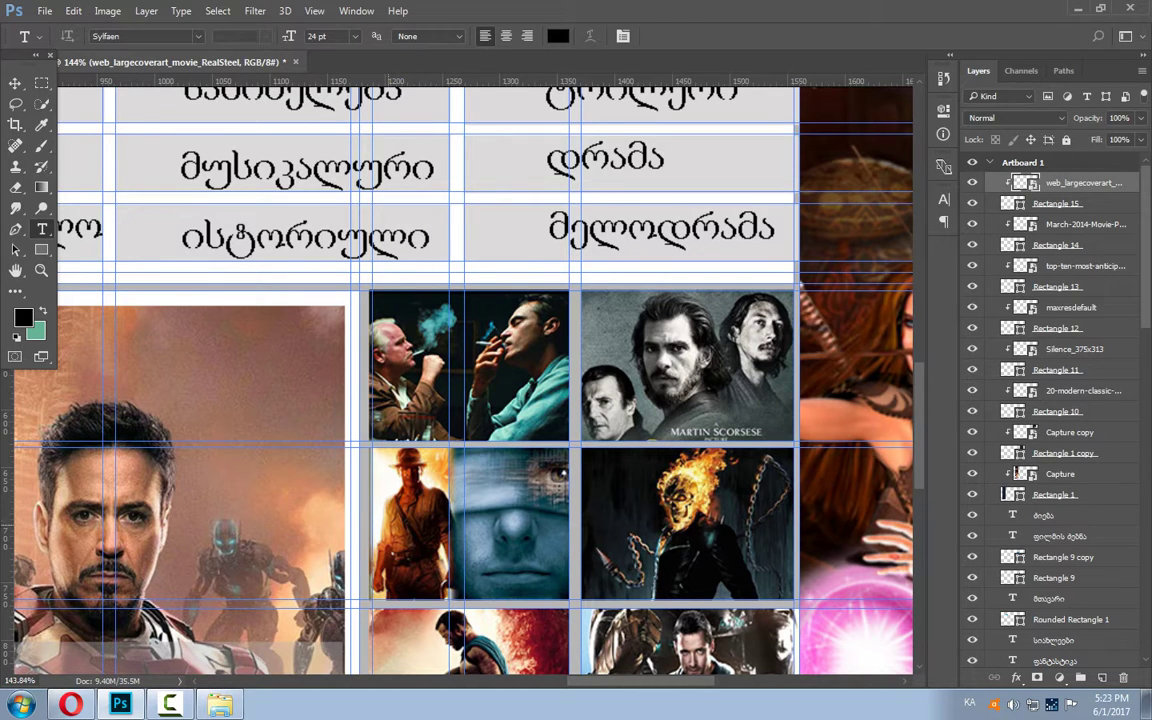
Type სათავგადასავლო on the Indiana Jones poster and colour it white (ffffff).
click(386, 522)
text(სათავგა)
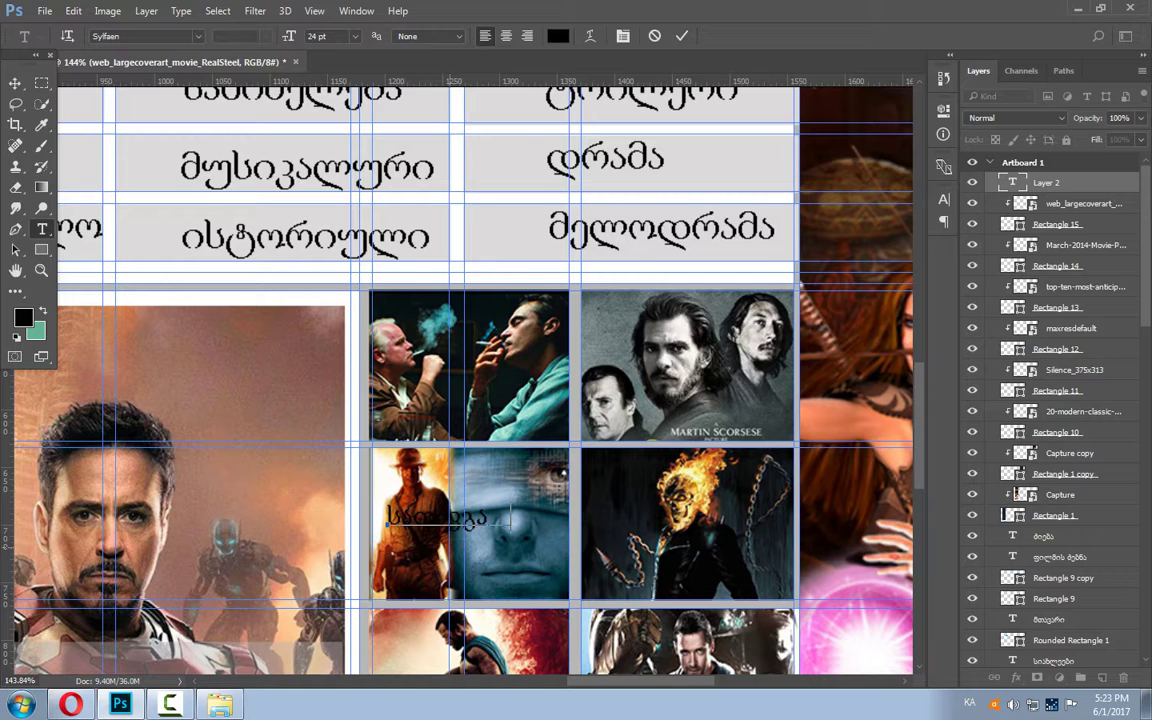
text(დასავლო)
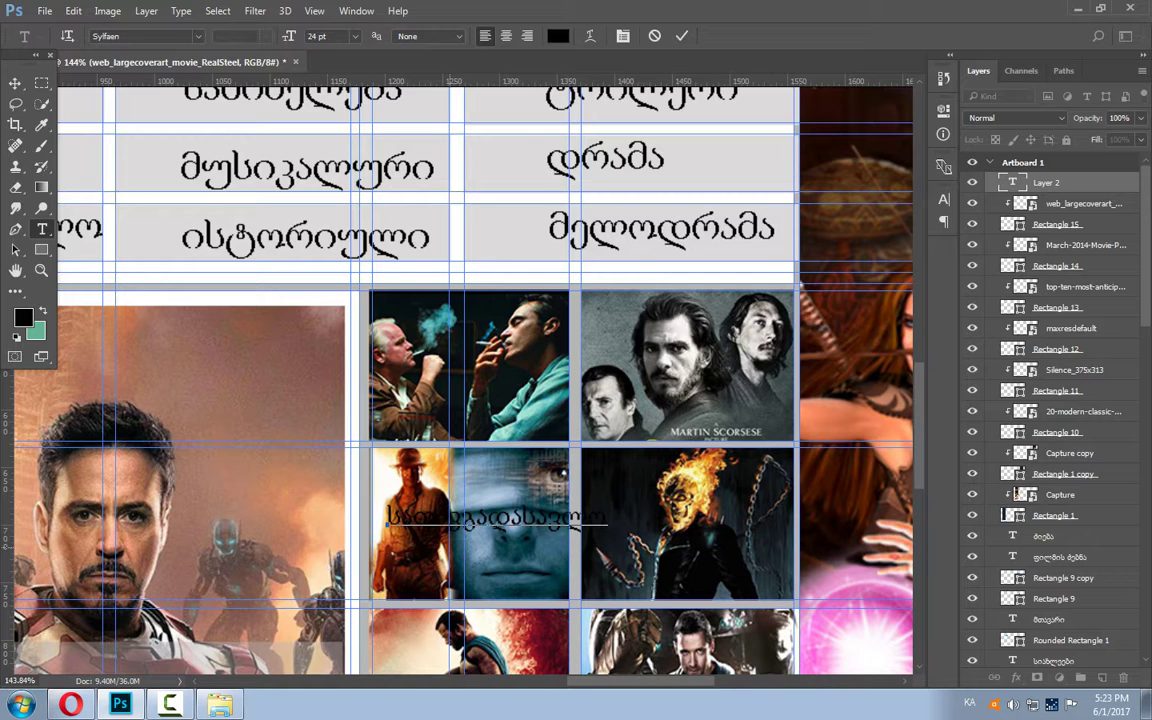
drag(607, 517, 389, 517)
click(557, 36)
text(ffffff)
key(Return)
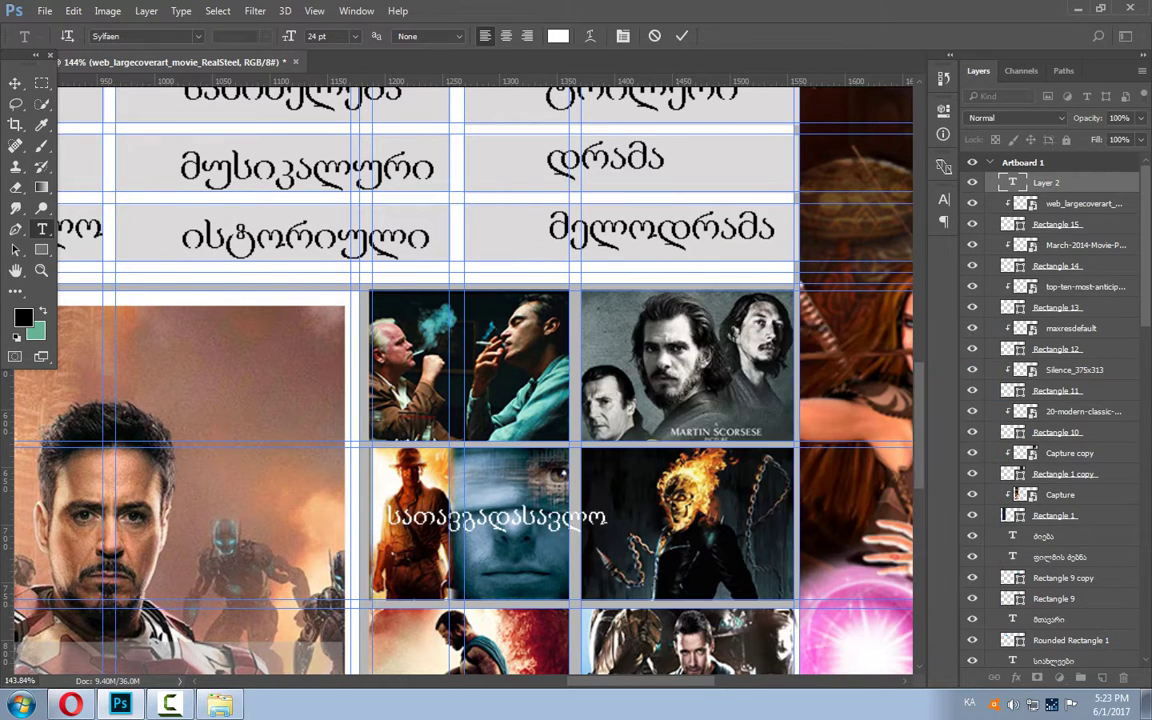
Make the caption 18 pt, nudge it up to the poster's top edge, and commit it.
key(ctrl+Left)
key(ctrl+Left)
key(ctrl+Left)
key(ctrl+Left)
key(ctrl+Left)
key(ctrl+Left)
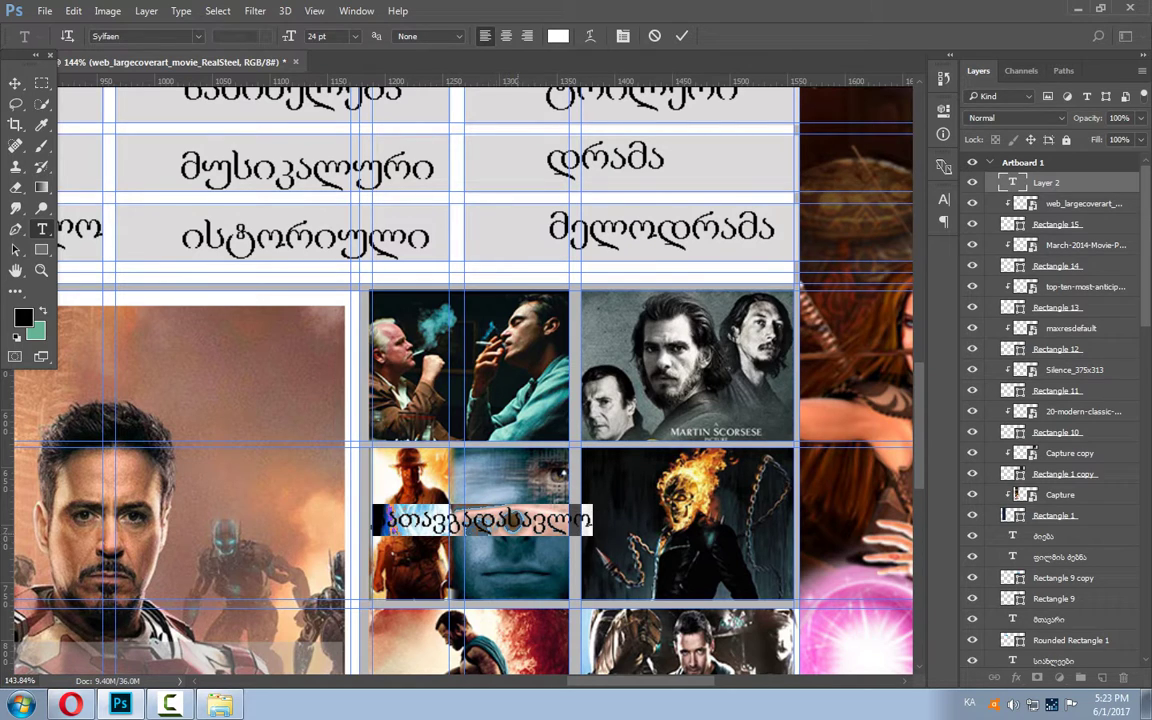
click(354, 36)
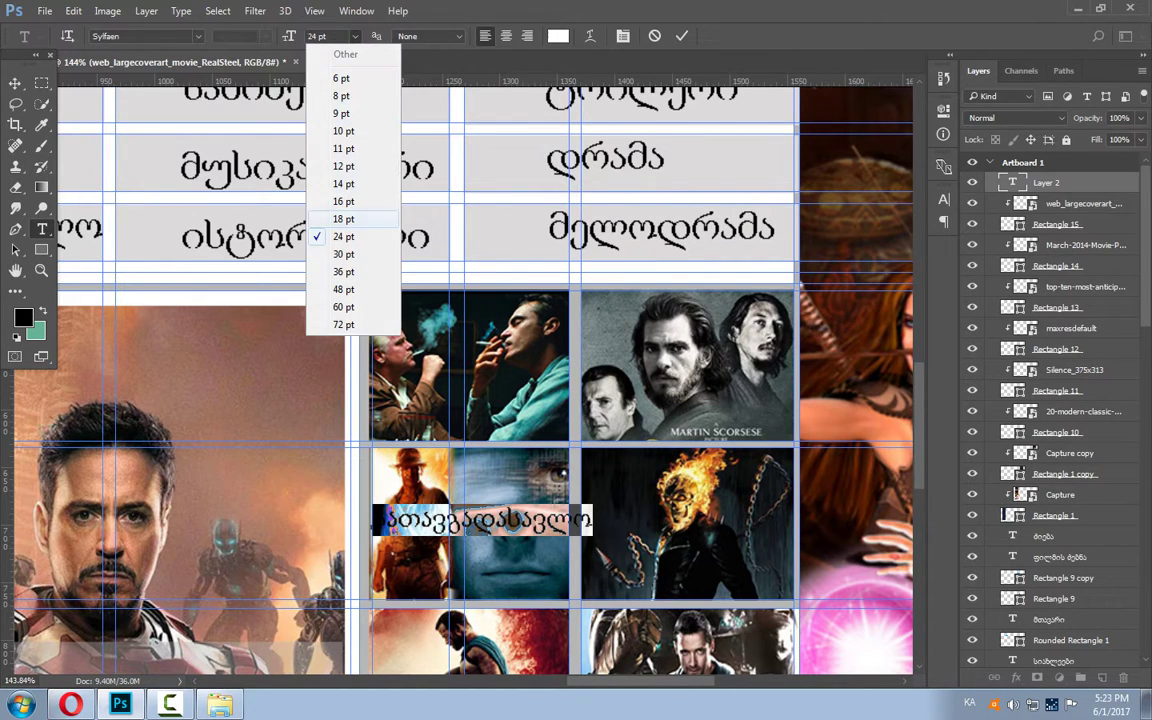
click(343, 218)
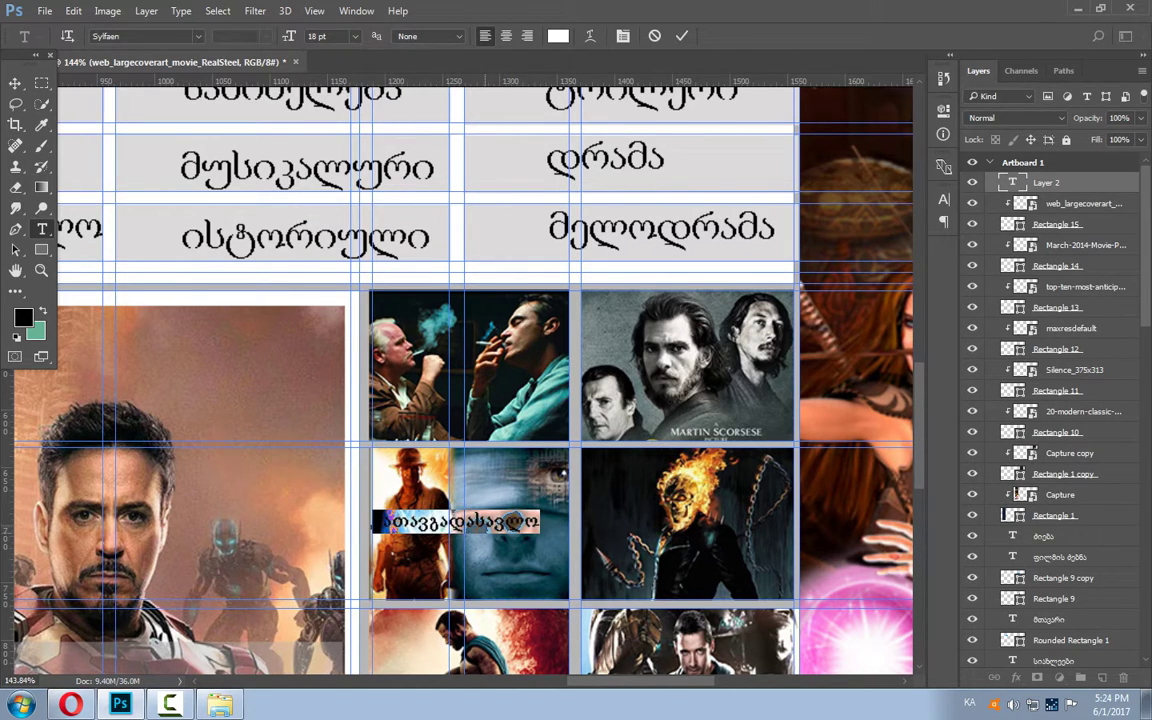
key(ctrl+Up)
key(ctrl+Up)
key(ctrl+Up)
key(ctrl+Up)
key(ctrl+Up)
key(ctrl+Up)
key(ctrl+Up)
key(ctrl+Up)
key(ctrl+Up)
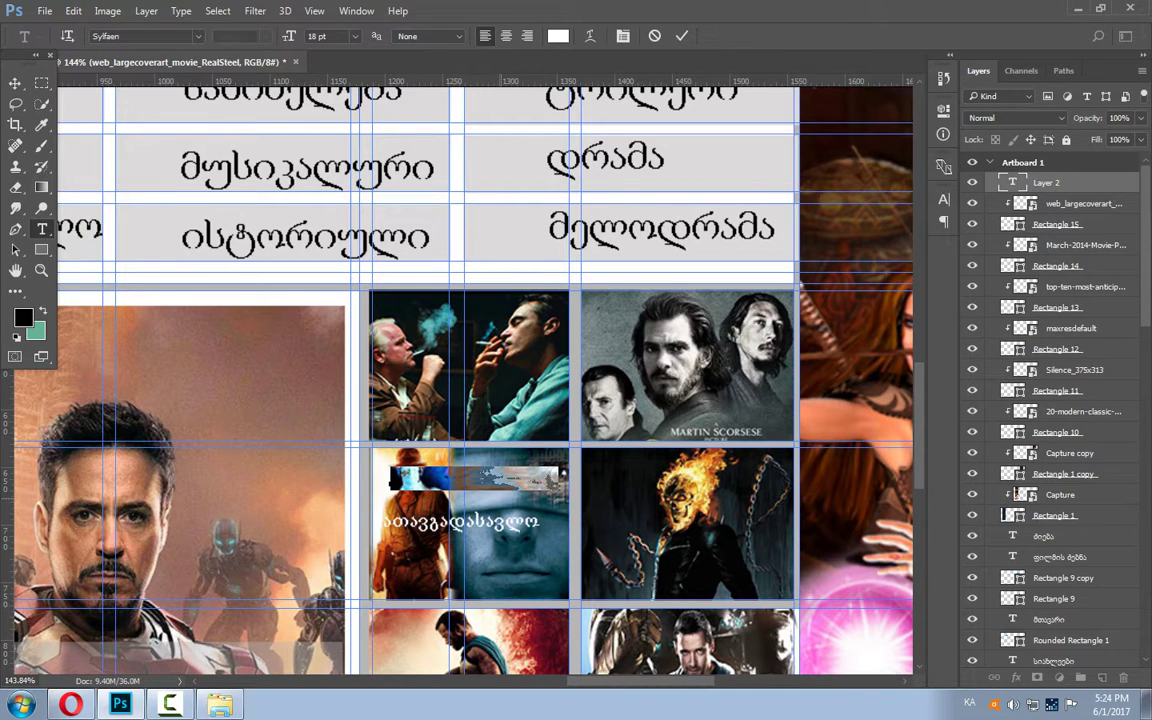
key(ctrl+Up)
key(ctrl+Up)
key(ctrl+Up)
key(ctrl+Up)
key(ctrl+Up)
key(ctrl+Up)
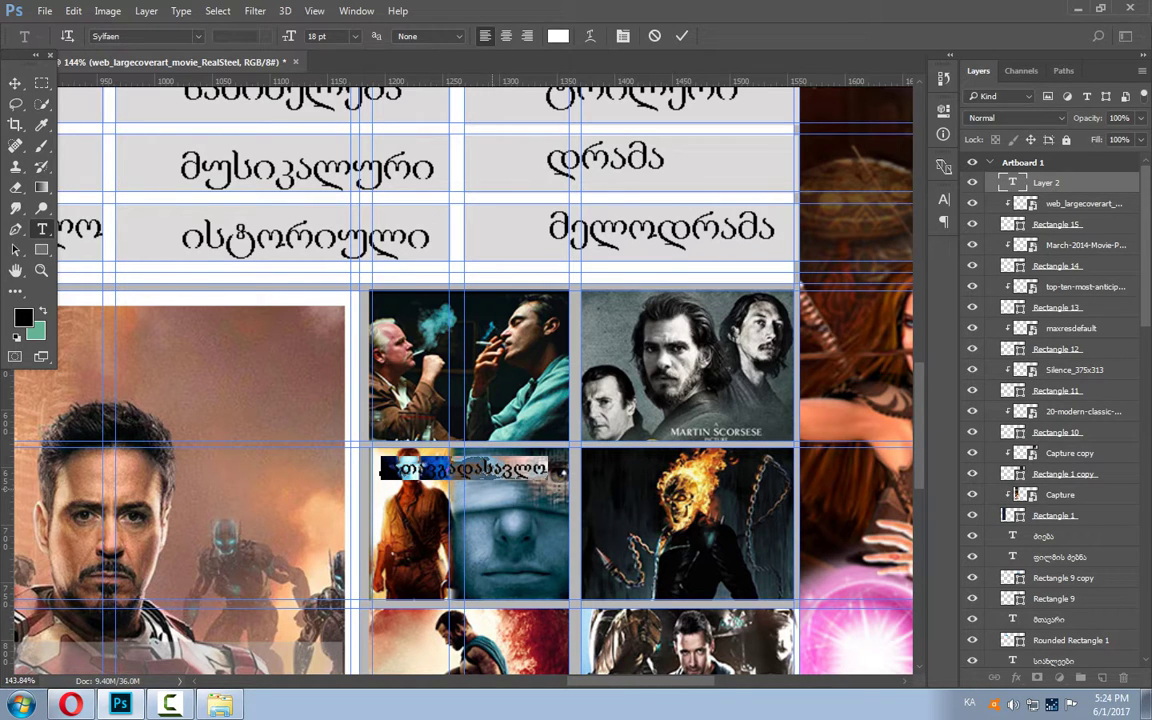
key(ctrl+Return)
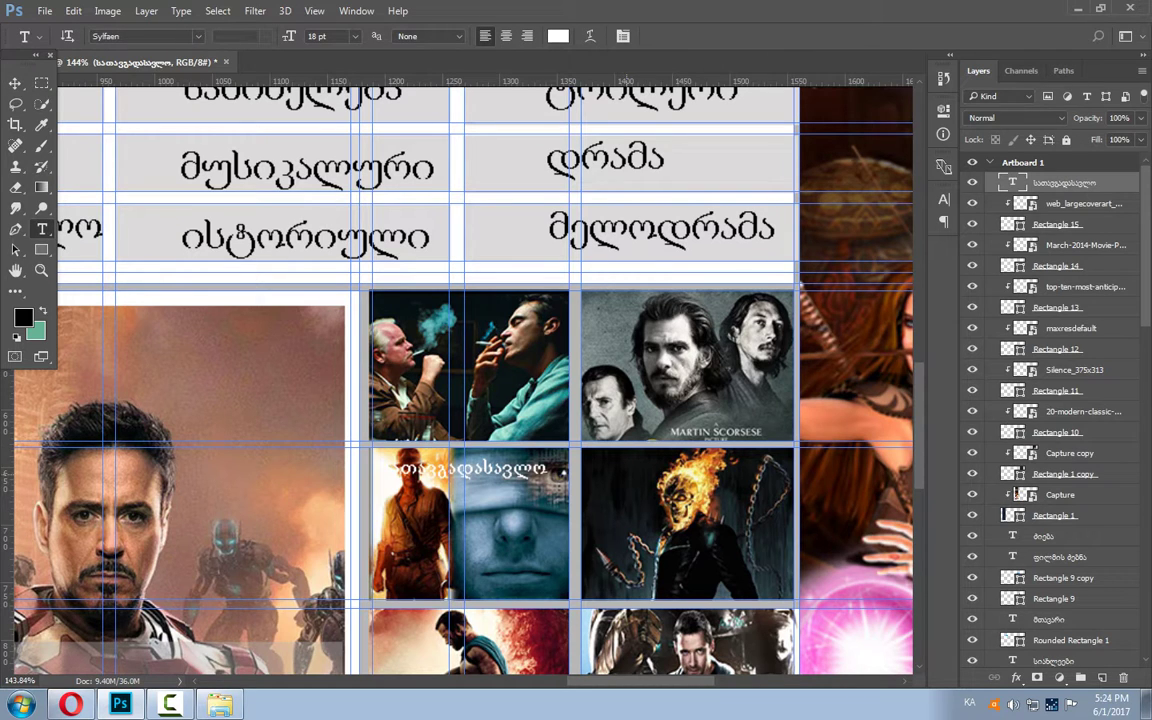
click(630, 470)
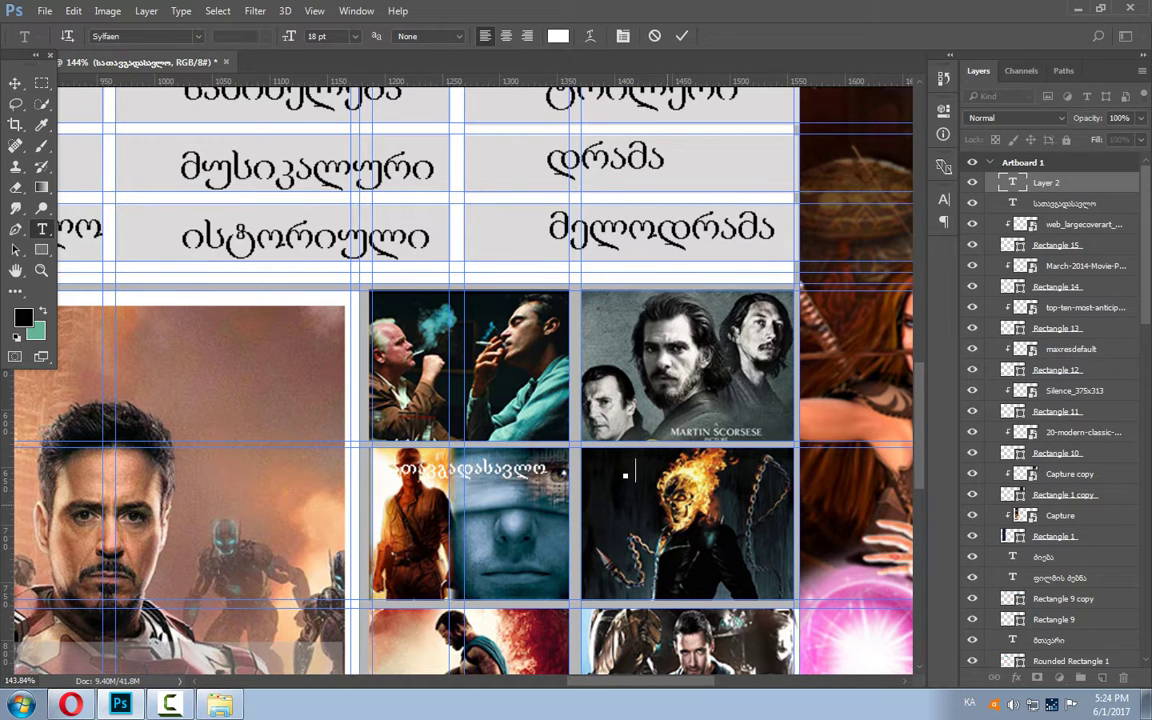
Finish the საშინელება caption on Ghost Rider and add a დრამა caption to the top-left poster.
text(საშინელება)
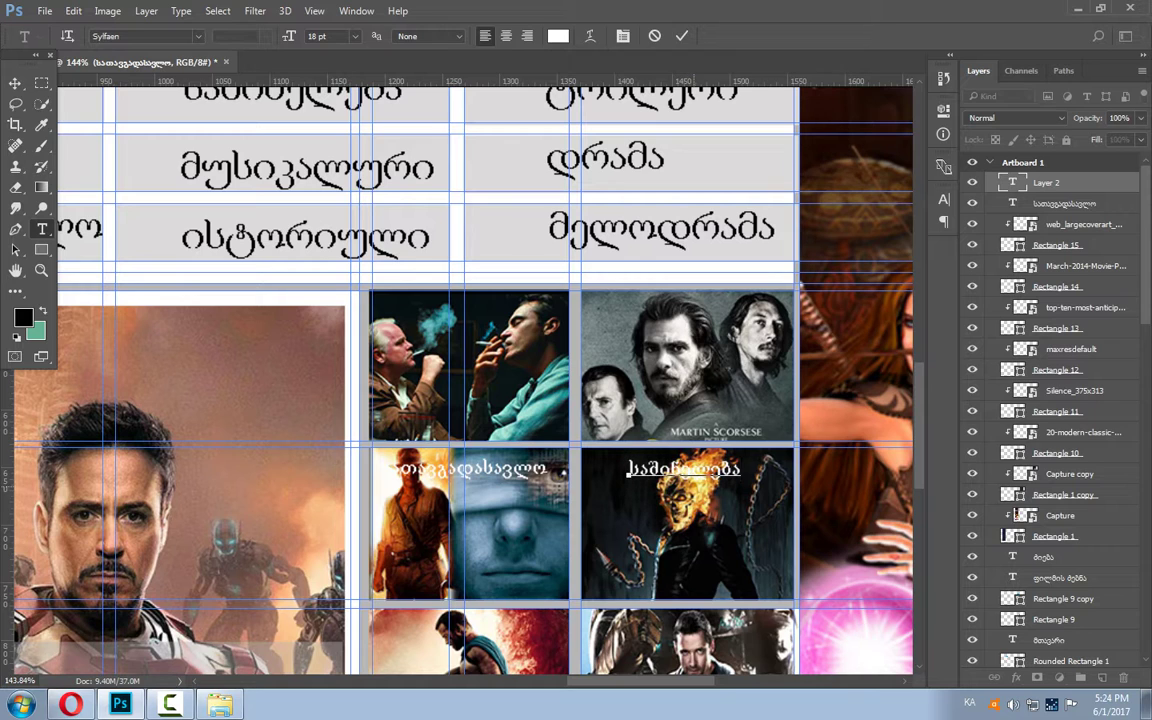
click(15, 81)
click(42, 229)
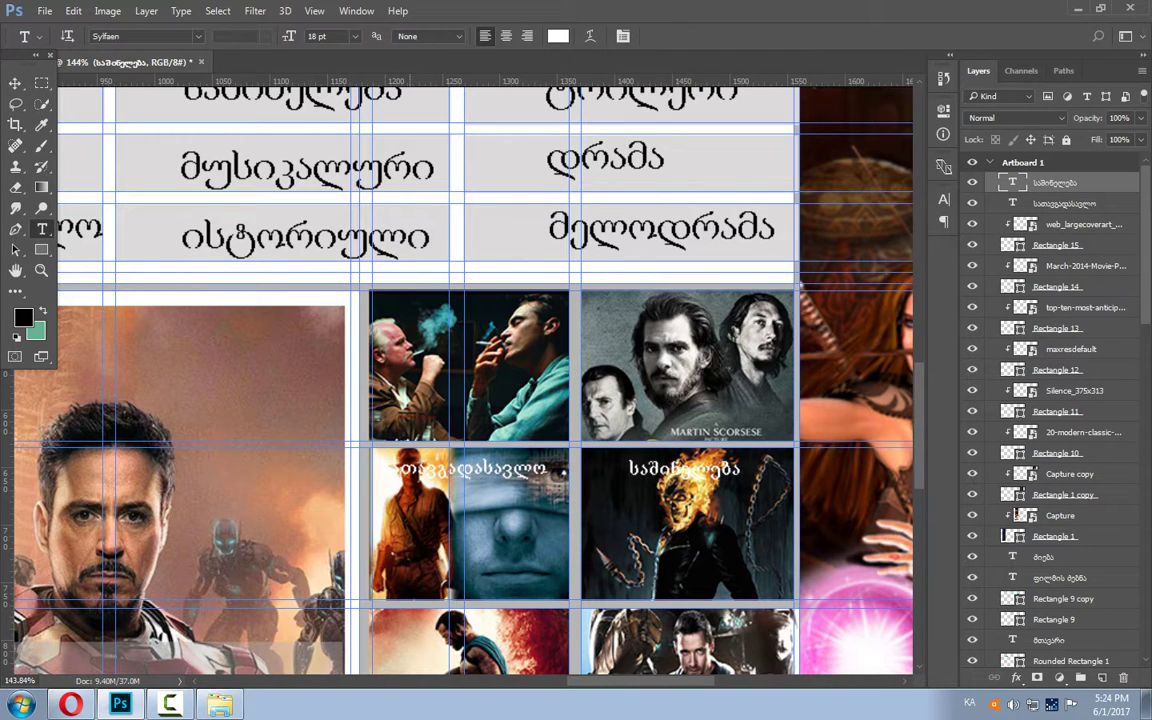
click(409, 320)
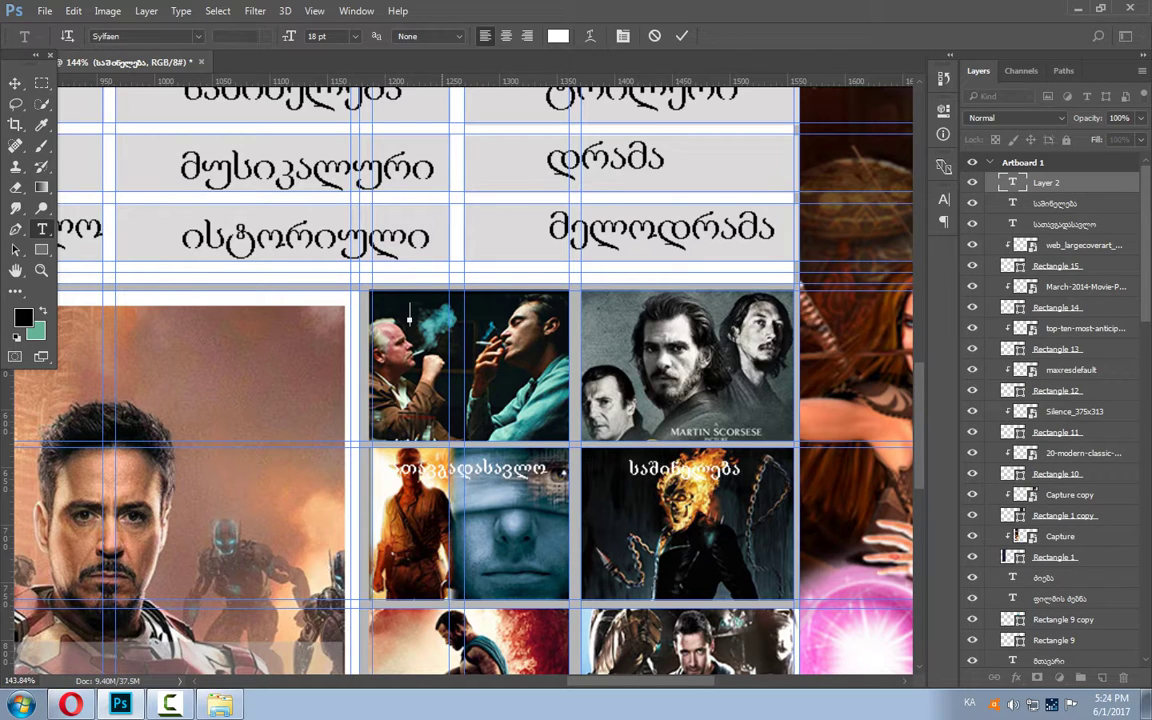
text(დრამა)
drag(438, 313, 464, 308)
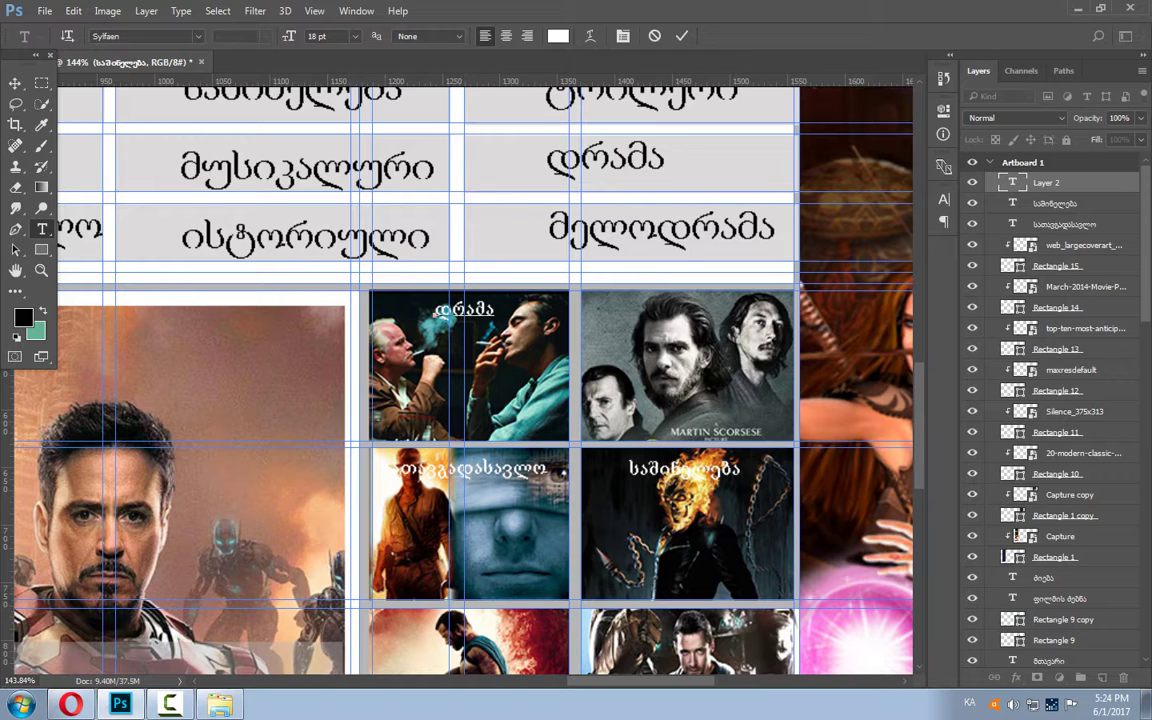
click(15, 82)
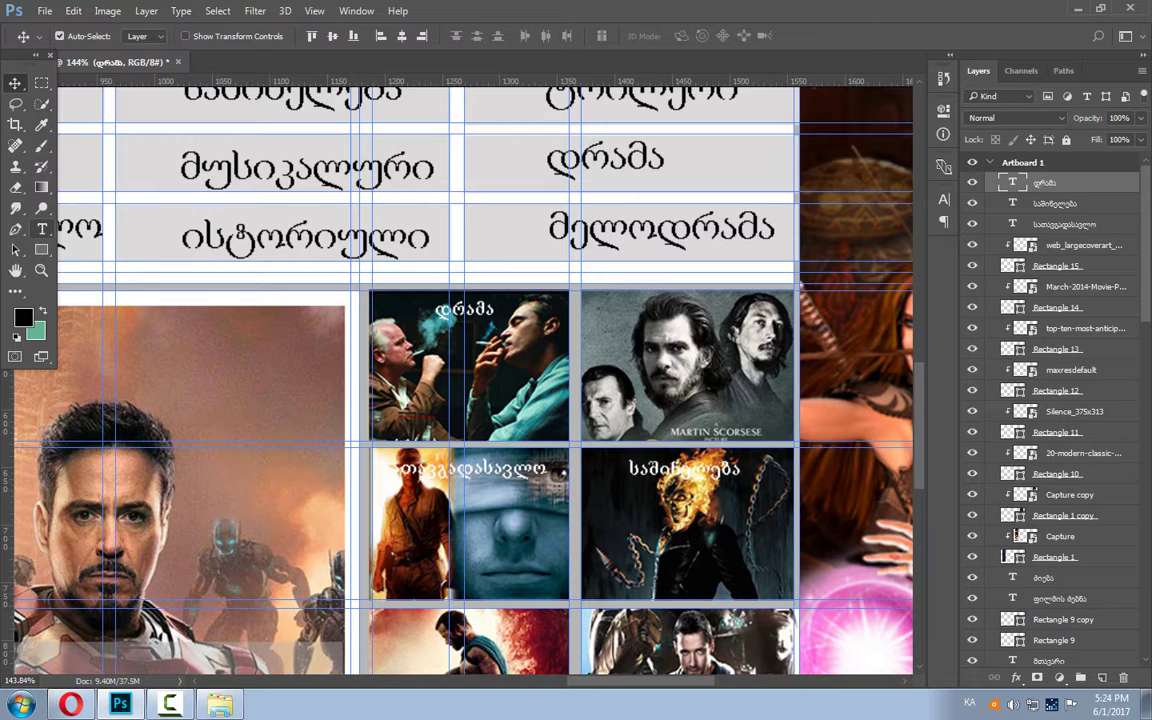
Caption the Silence poster with მელოდრამა in white.
click(42, 229)
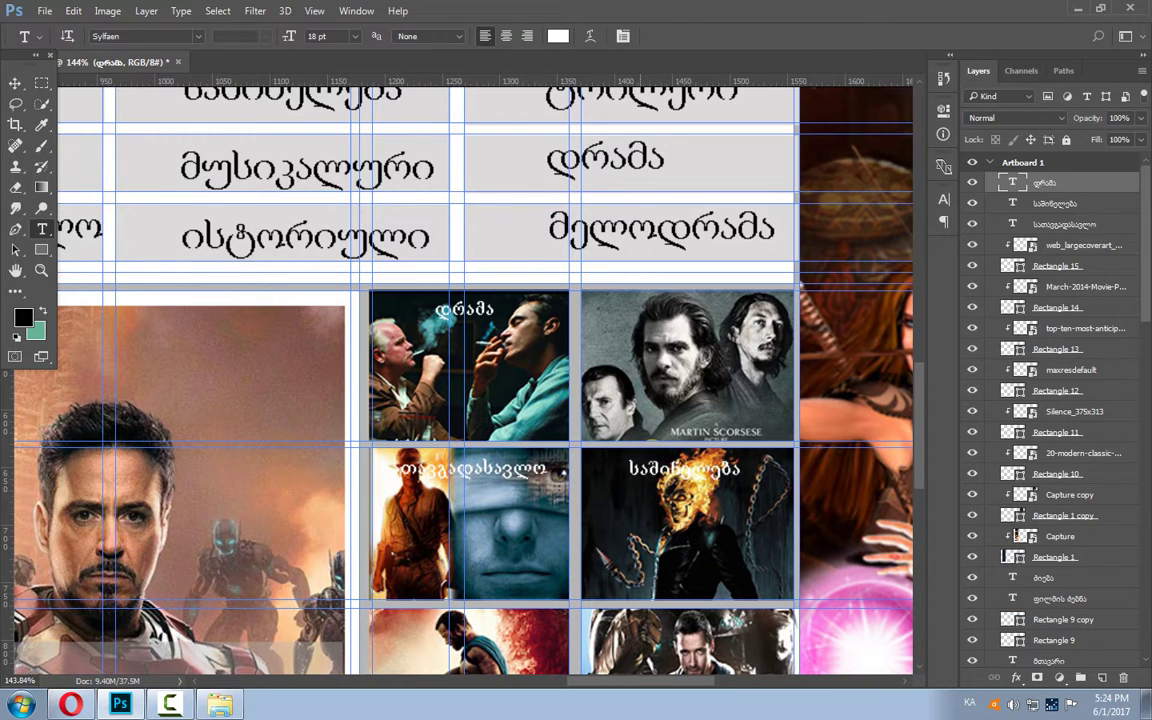
click(640, 318)
text(შ)
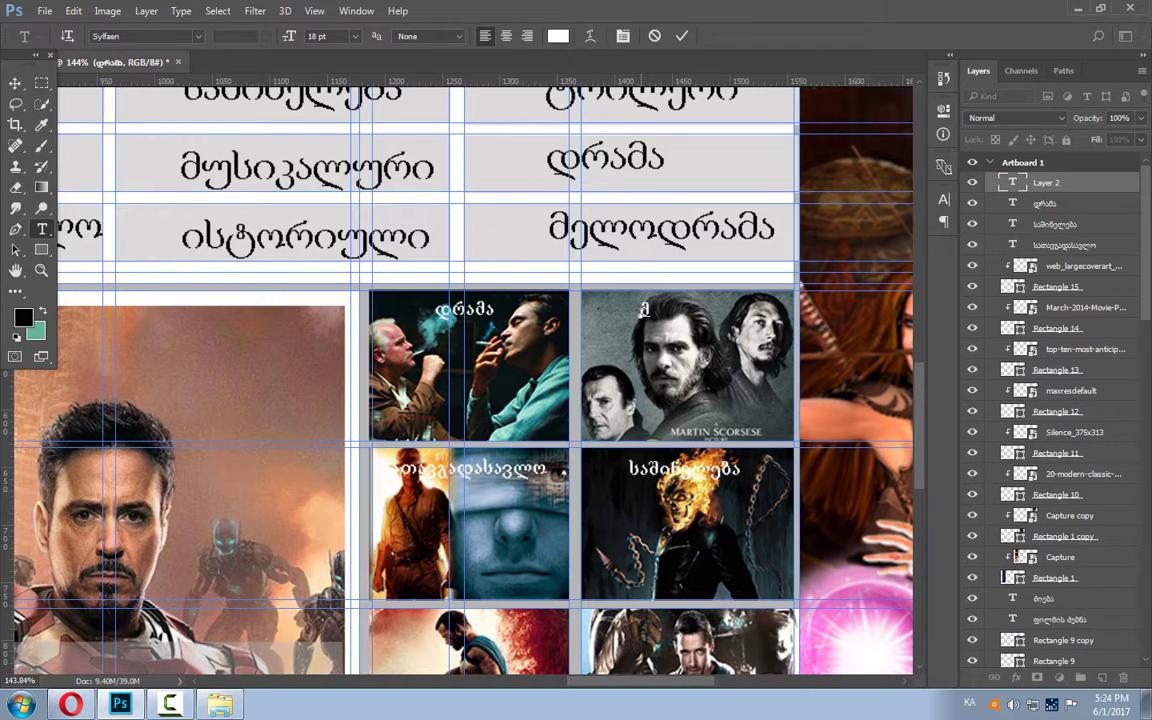
text(ელოდრამა)
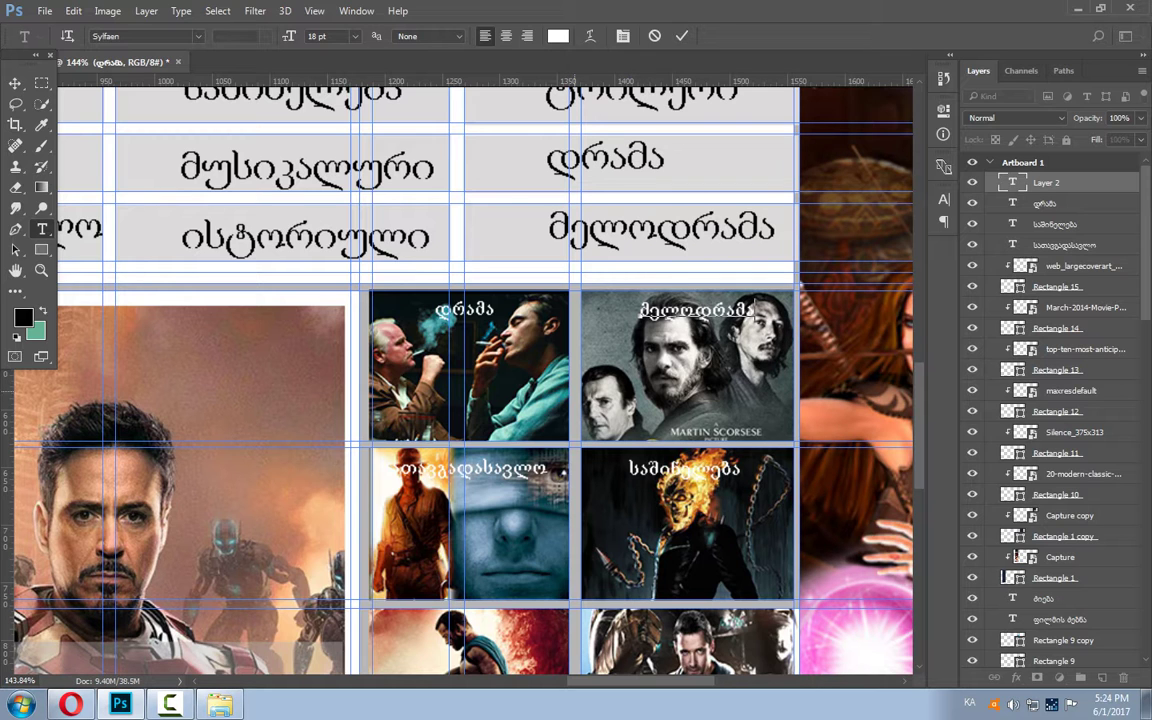
click(15, 83)
scroll(200, 305, down, 5)
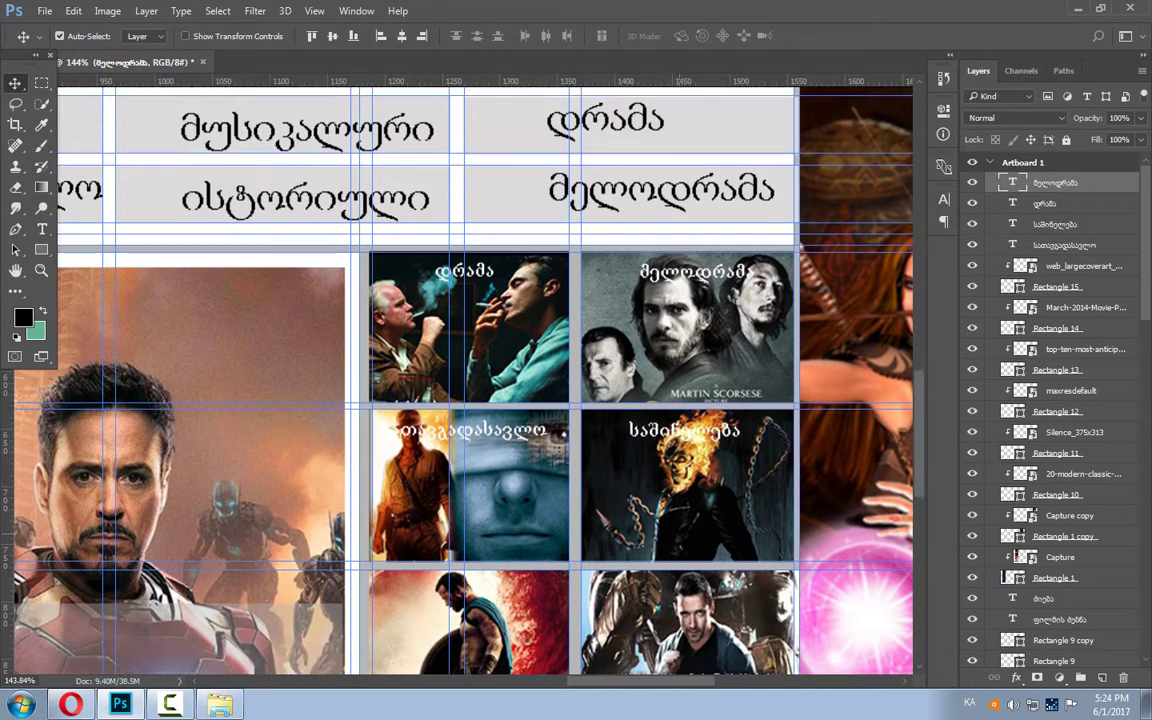
Caption the bottom-left poster with ბოევიკი.
scroll(415, 340, down, 3)
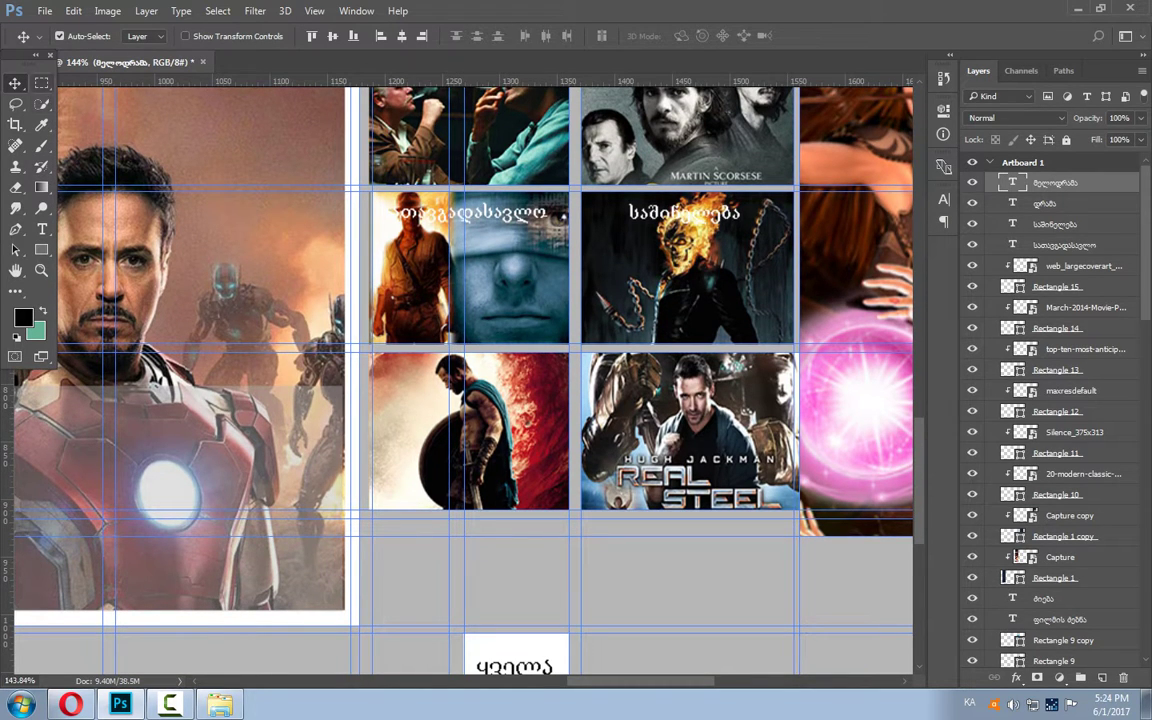
click(42, 229)
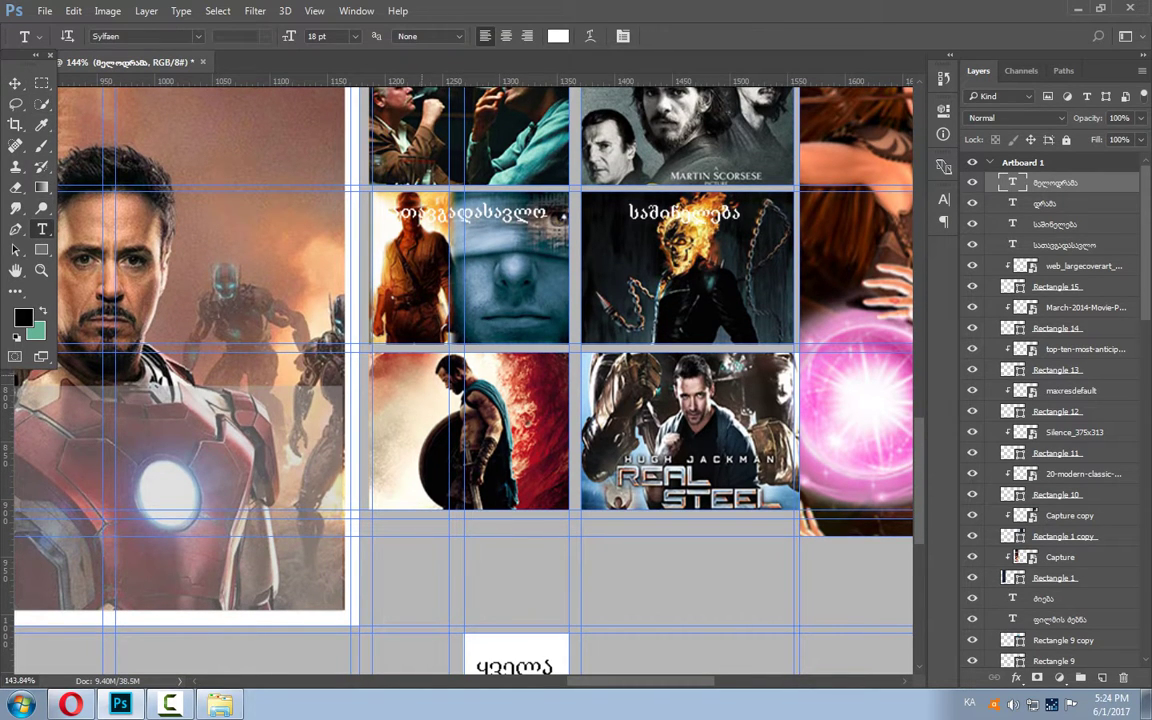
click(420, 377)
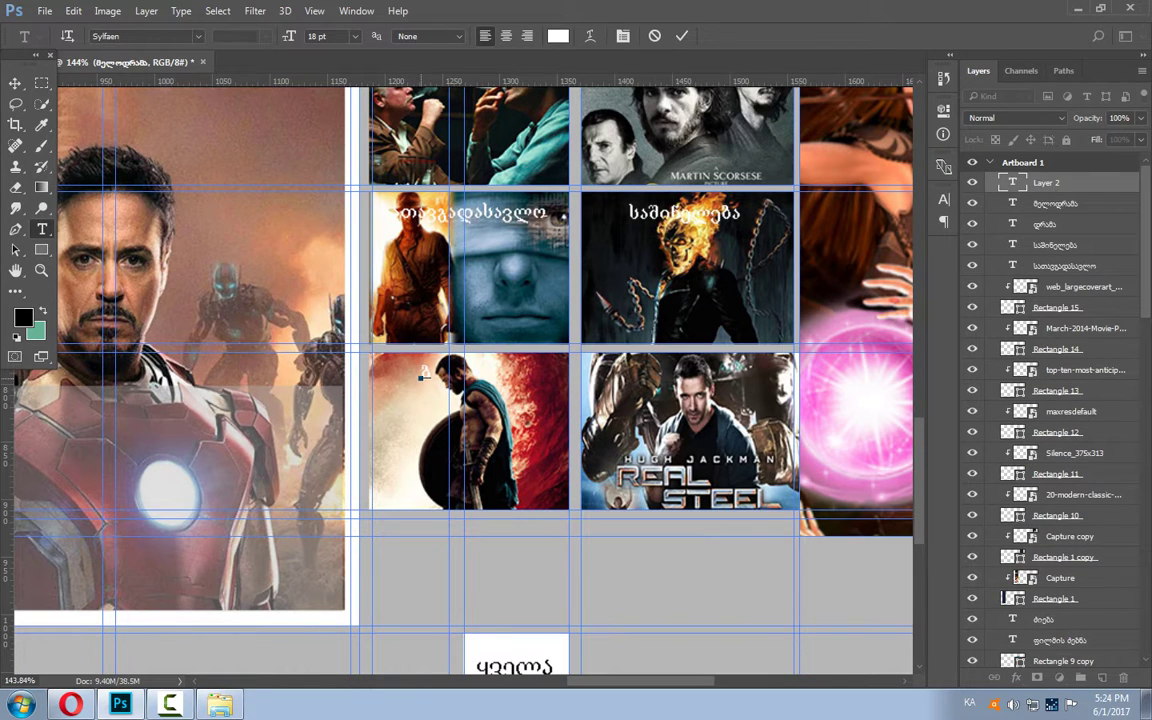
text(ბოევიკ)
mouse_move(500, 377)
mouse_down()
mouse_move(505, 365)
mouse_move(504, 377)
mouse_up()
click(15, 83)
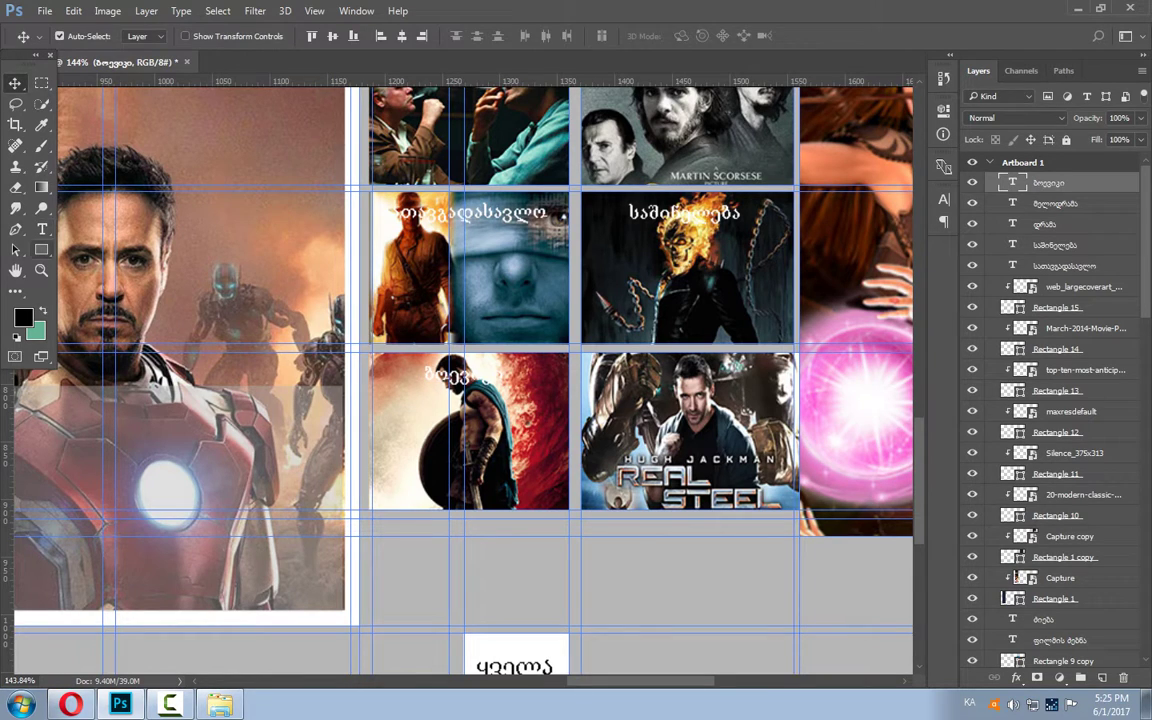
Caption the Real Steel poster with ფანტასტიკა.
click(42, 229)
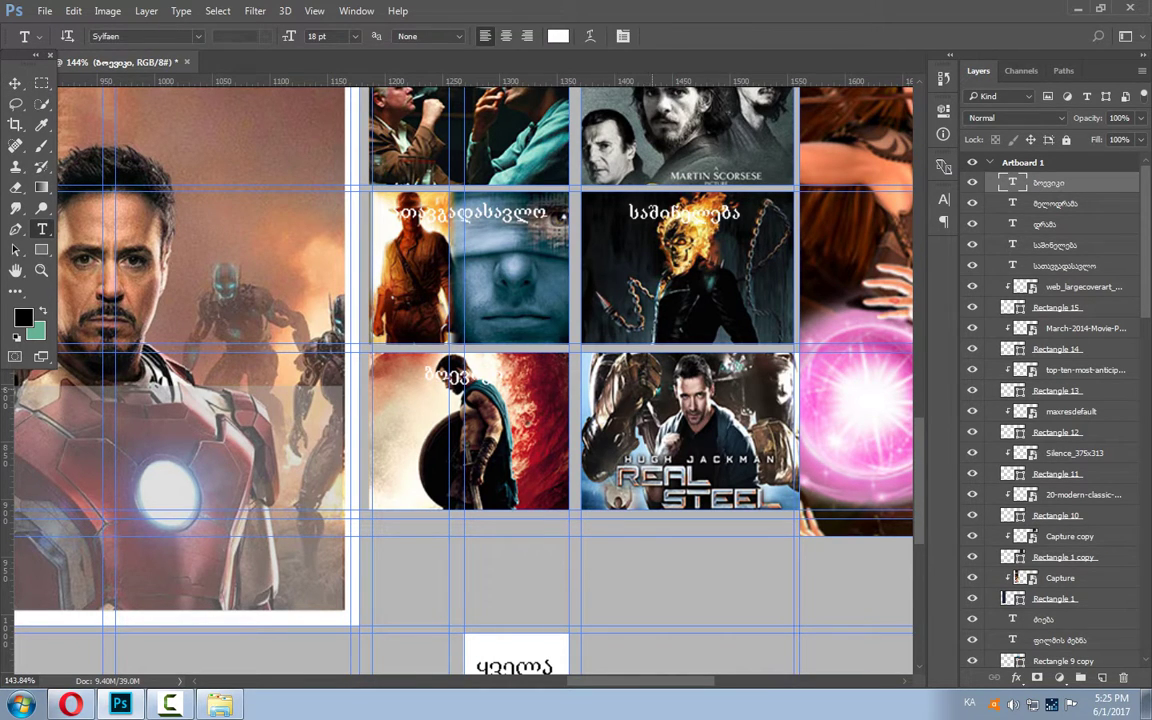
click(588, 340)
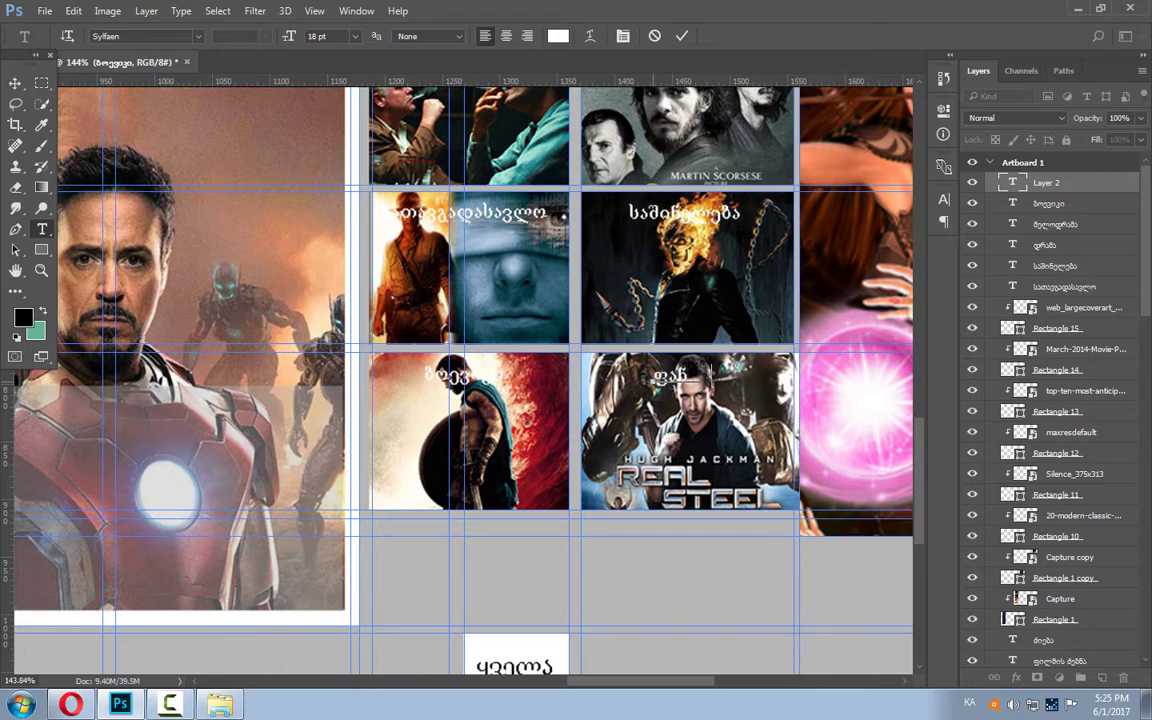
text(ფანტასტიკა)
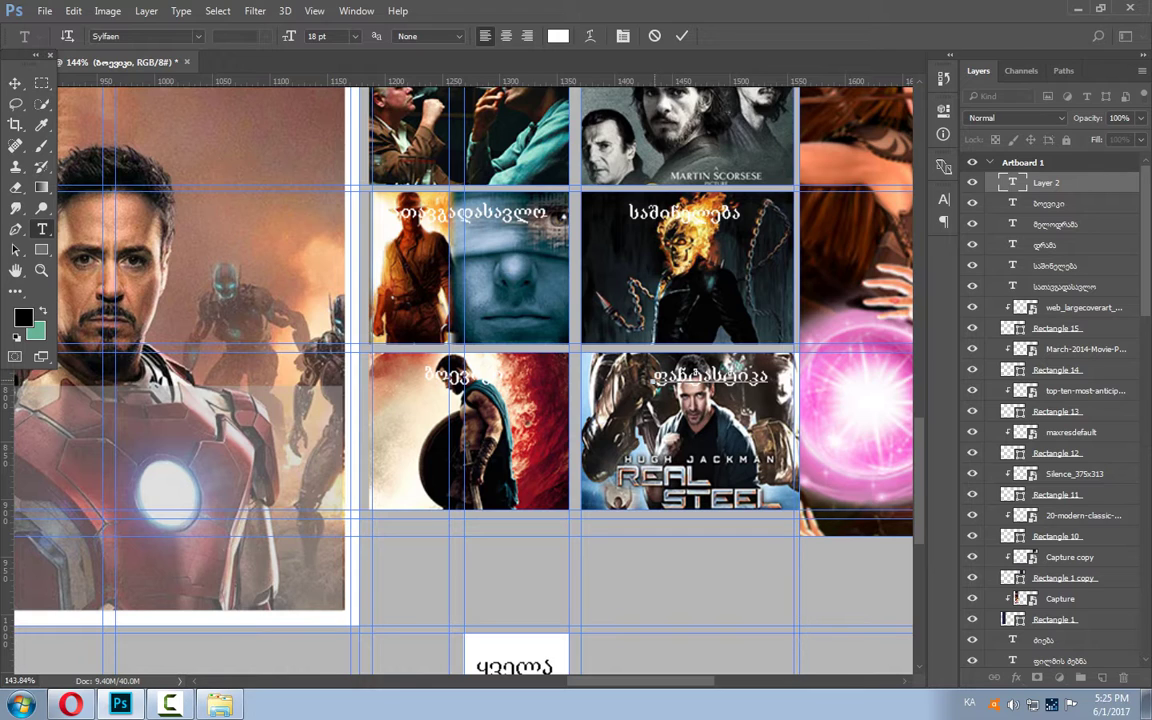
key(ctrl+a)
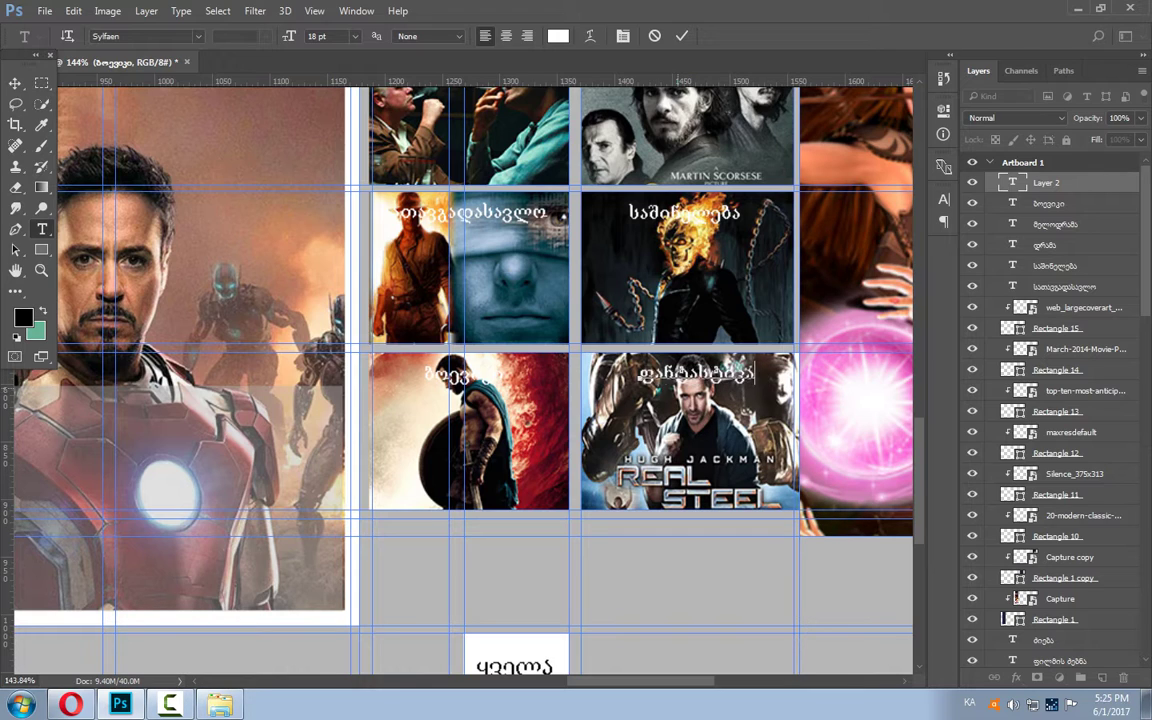
click(15, 82)
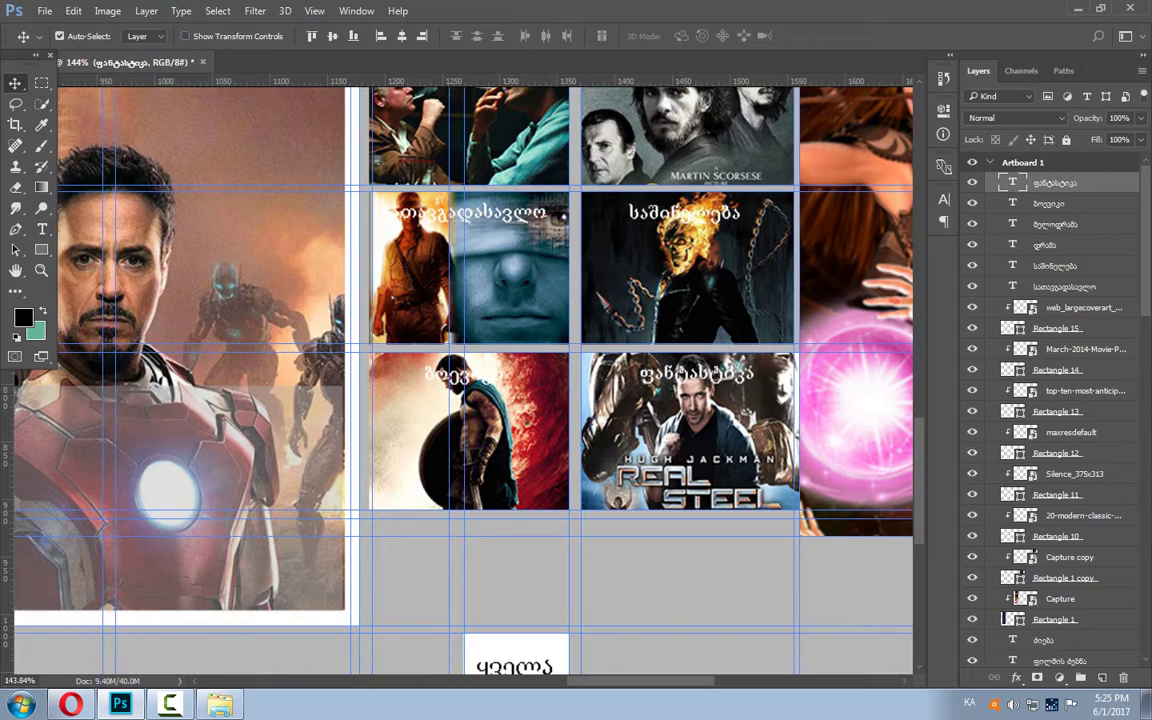
scroll(648, 510, down, 2)
scroll(648, 510, down, 1)
scroll(648, 510, down, 1)
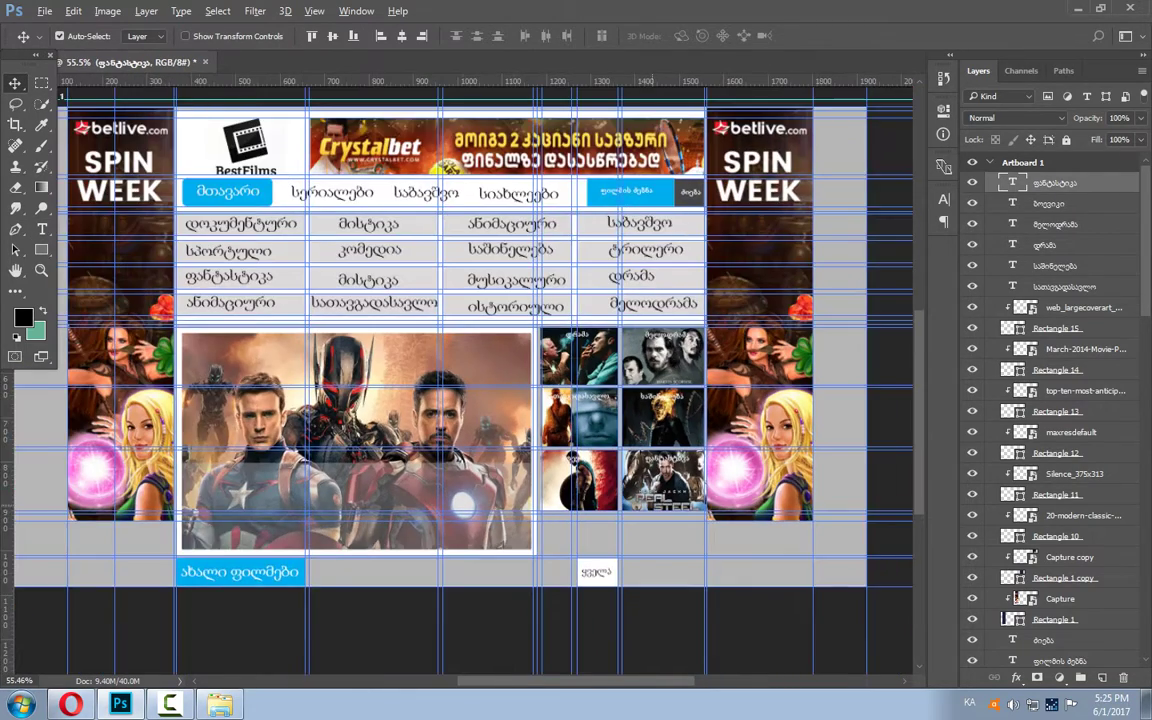
scroll(648, 510, down, 1)
scroll(272, 500, up, 1)
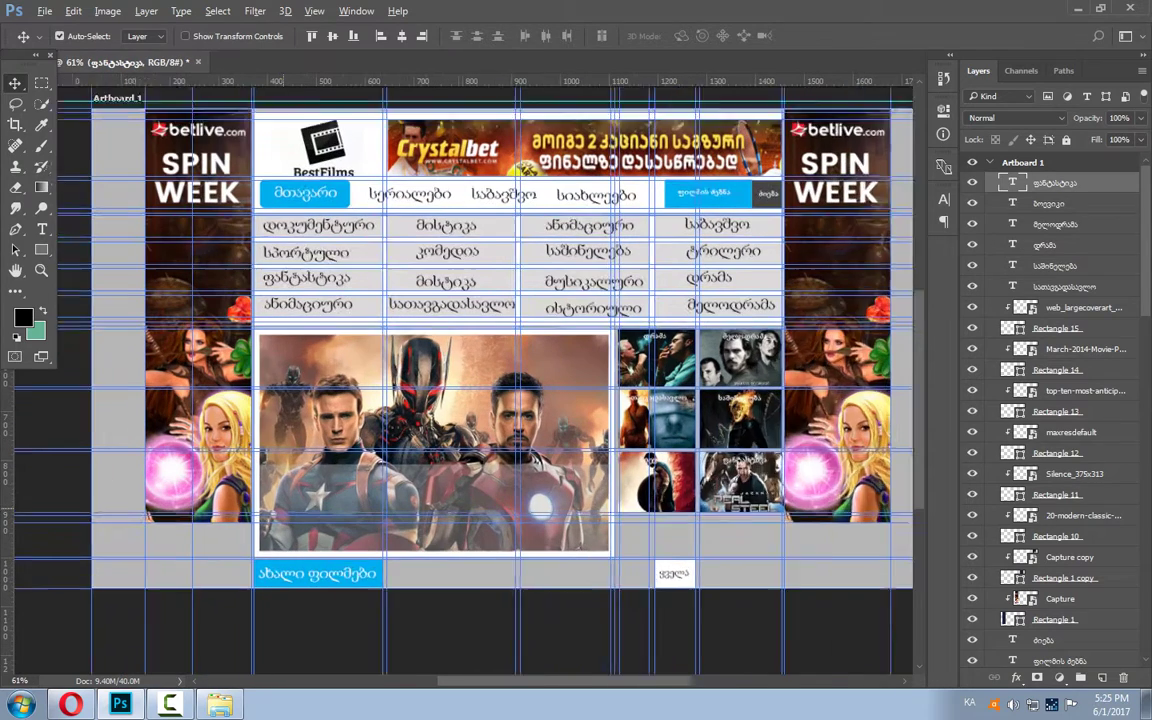
scroll(272, 500, up, 1)
scroll(1050, 400, down, 2)
scroll(1050, 400, down, 1)
scroll(1050, 400, down, 2)
scroll(1050, 400, down, 2)
scroll(1050, 400, down, 2)
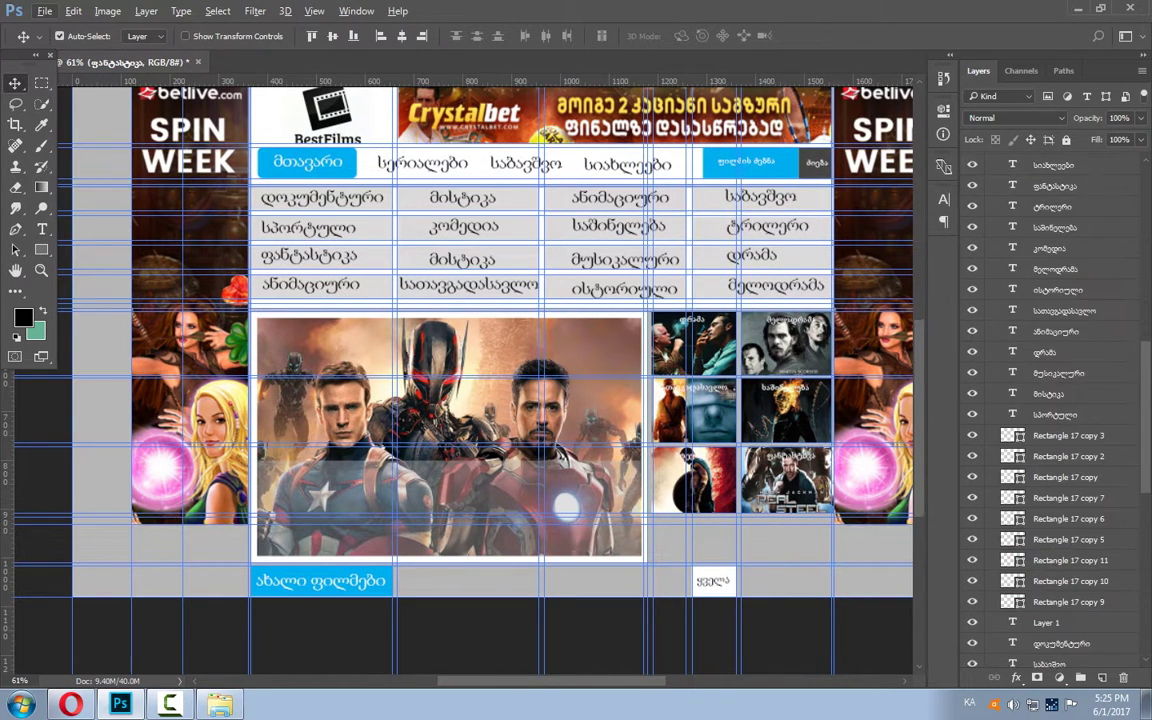
scroll(1050, 400, down, 2)
scroll(1050, 400, down, 2)
scroll(1050, 400, down, 2)
scroll(1050, 400, up, 4)
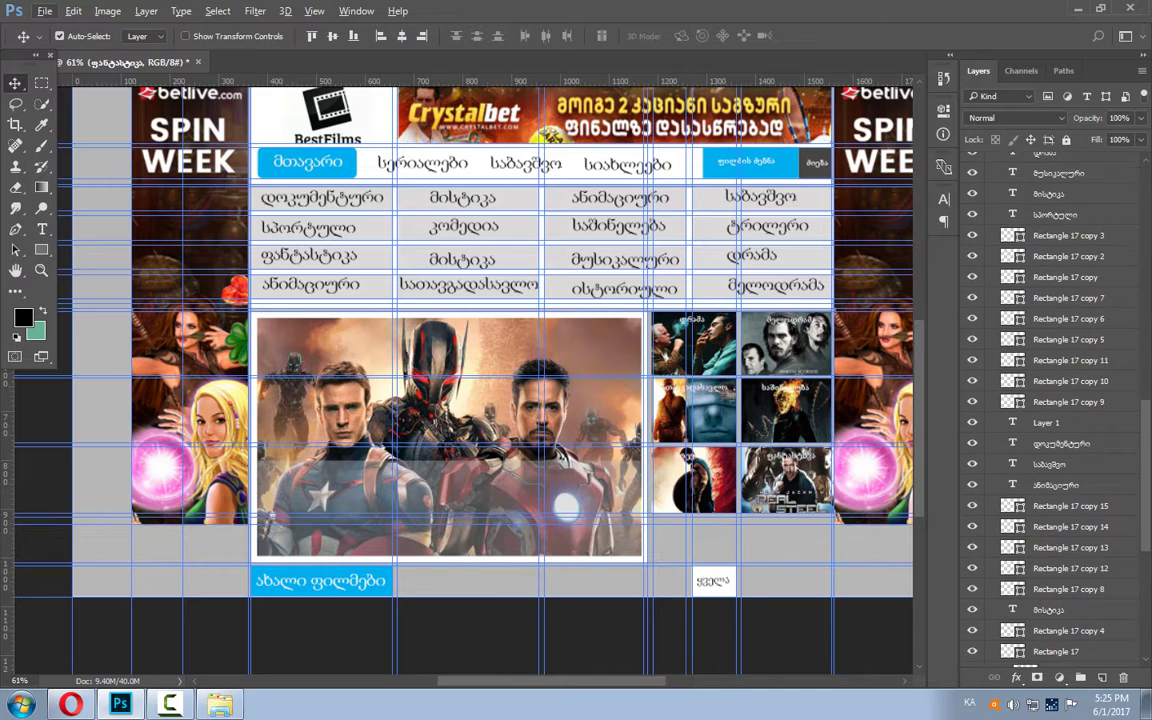
scroll(450, 400, up, 1)
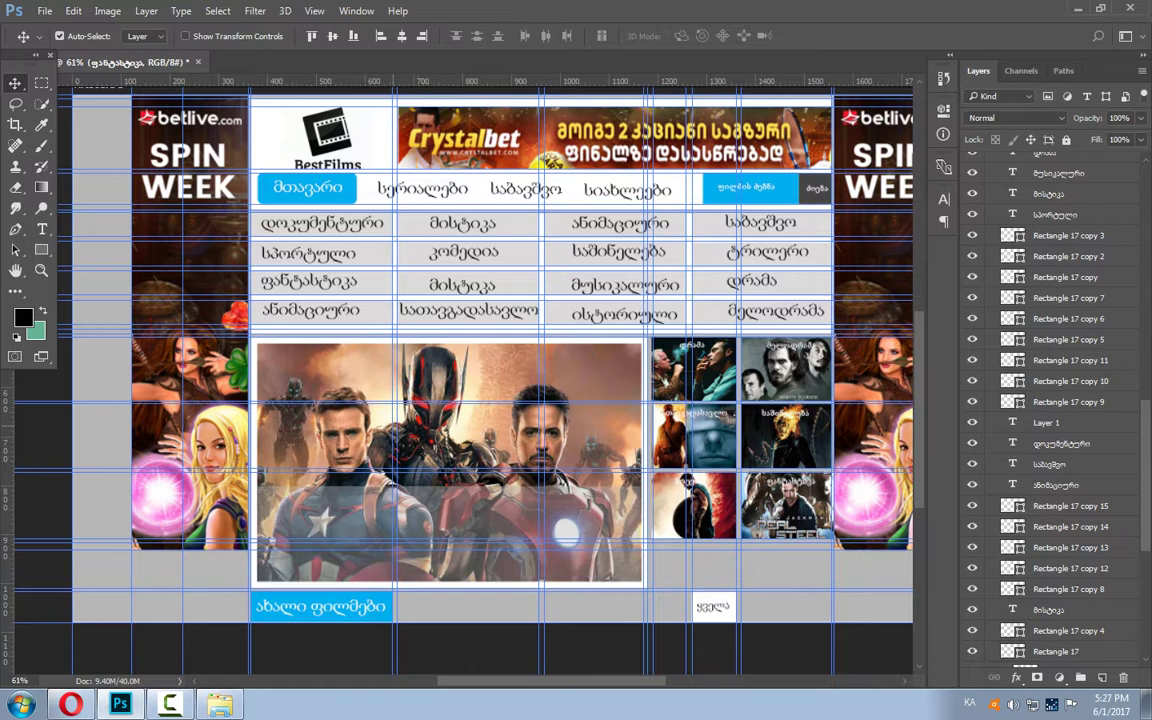
key(t)
Paste the tagline უყურეთ ფილმებს მშობლიურ ენაზე onto the hero image and try 36, then 48 pt.
click(780, 606)
right_click(268, 140)
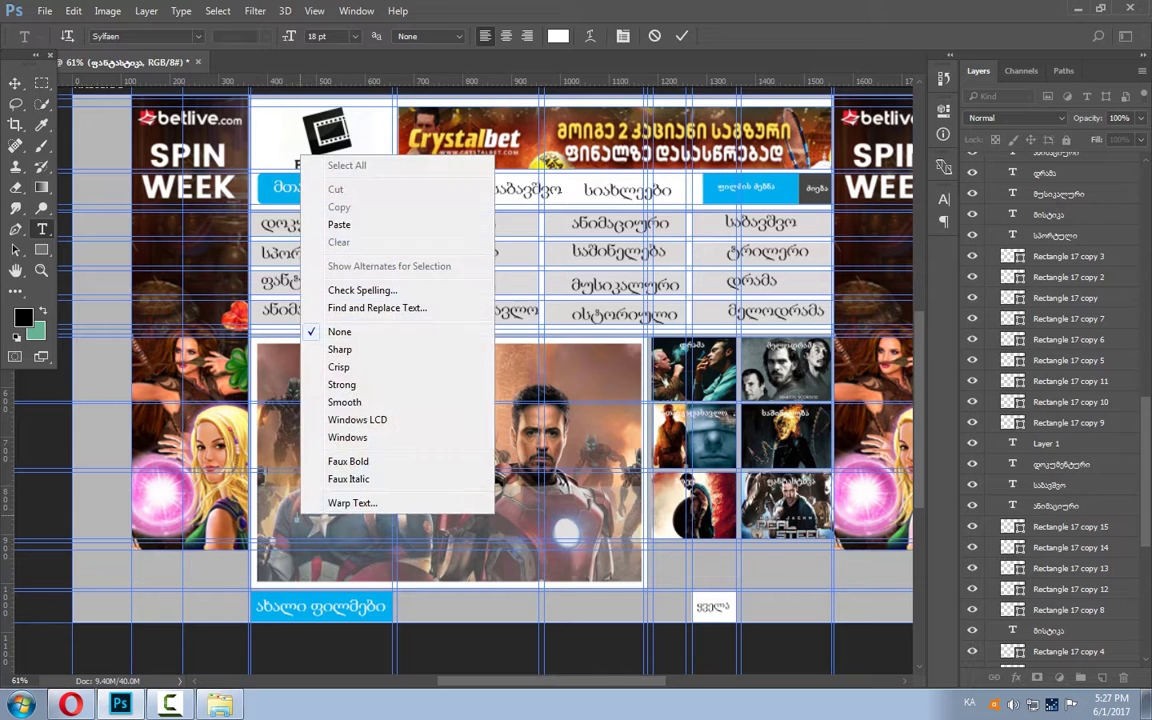
click(320, 208)
drag(441, 518, 299, 518)
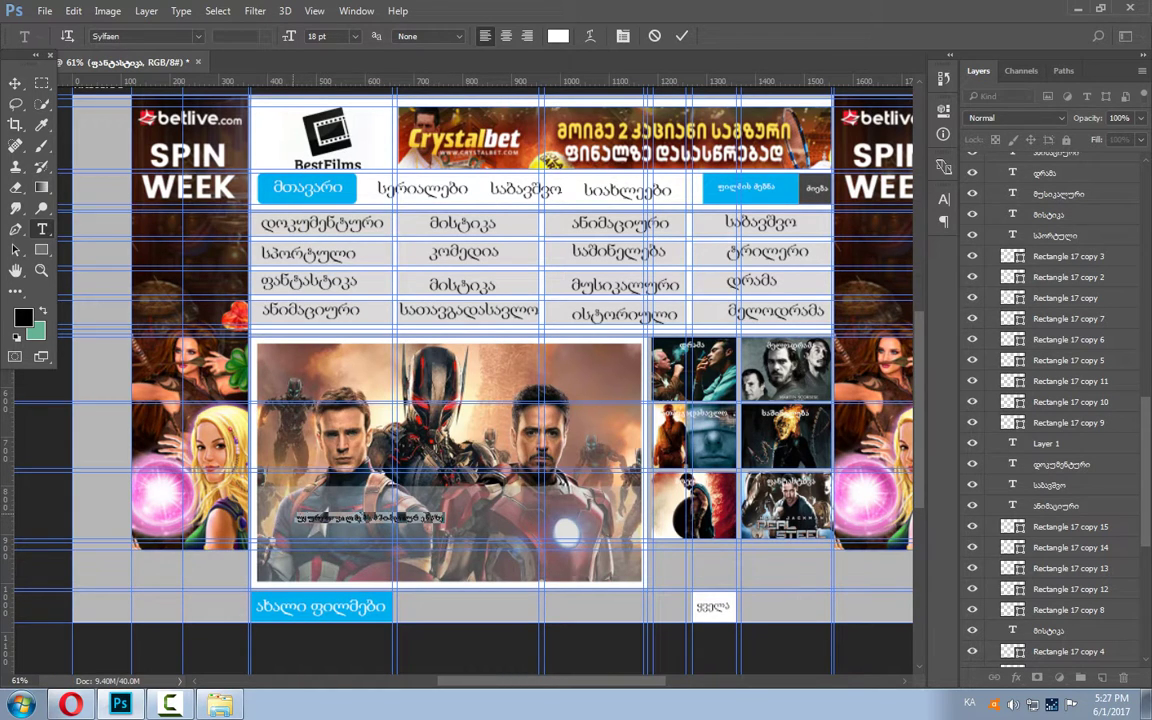
click(354, 36)
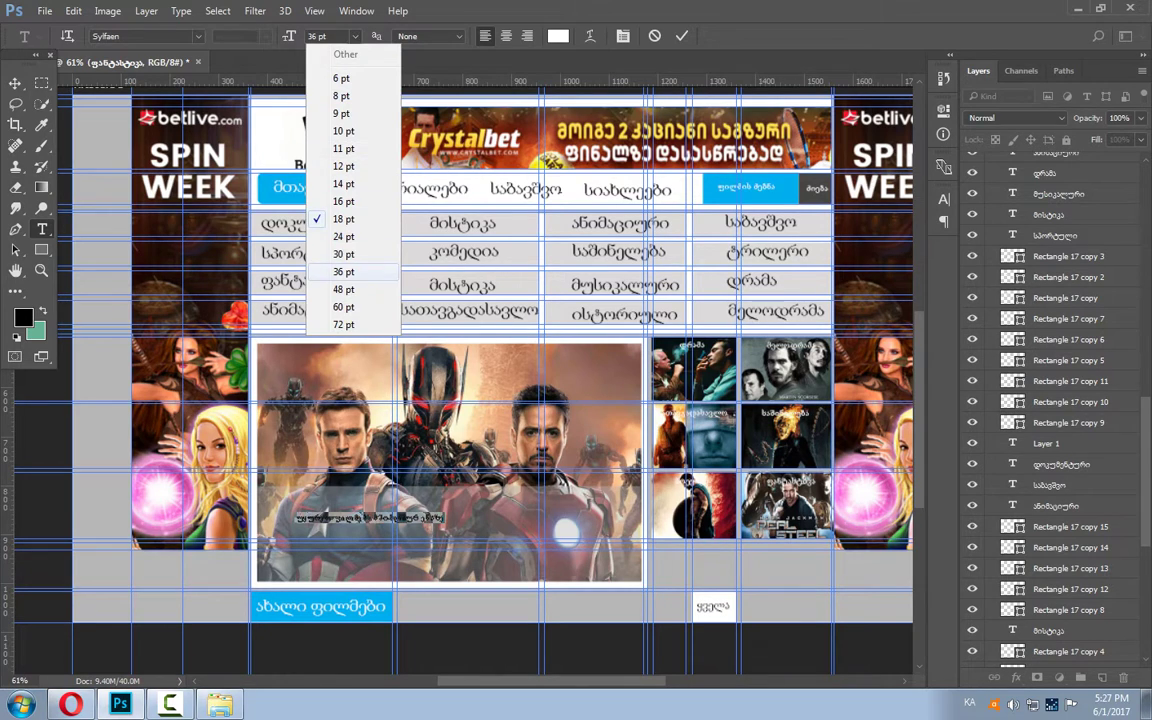
click(325, 274)
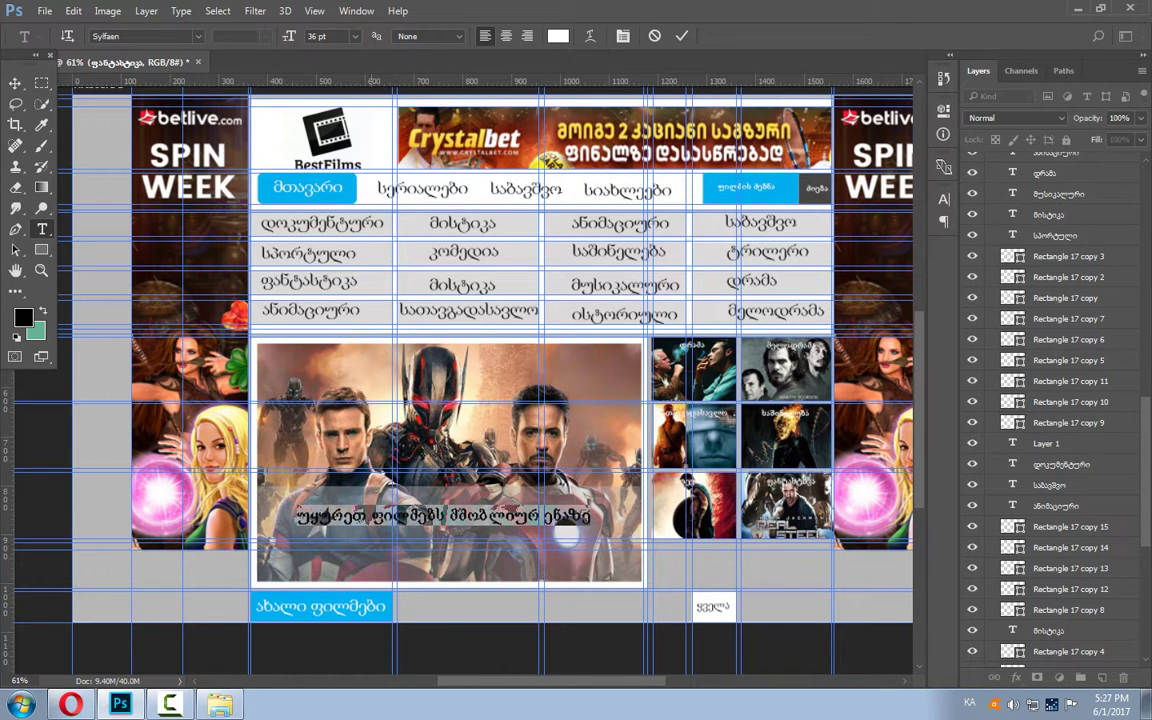
click(354, 36)
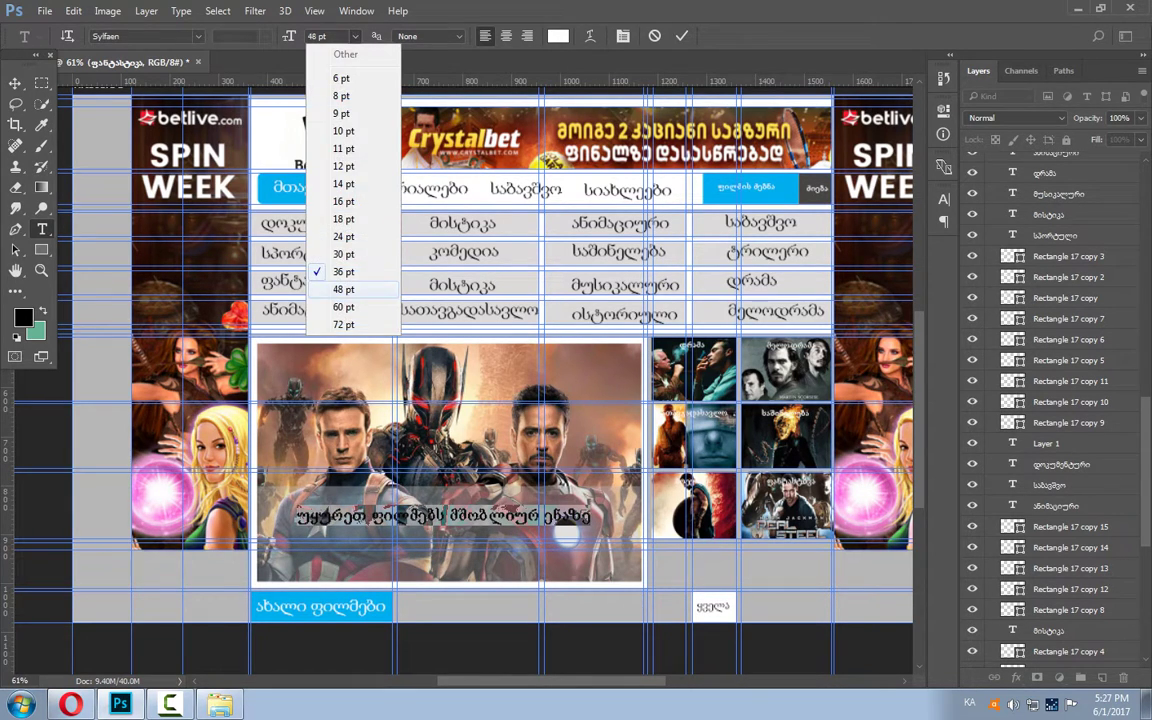
click(320, 258)
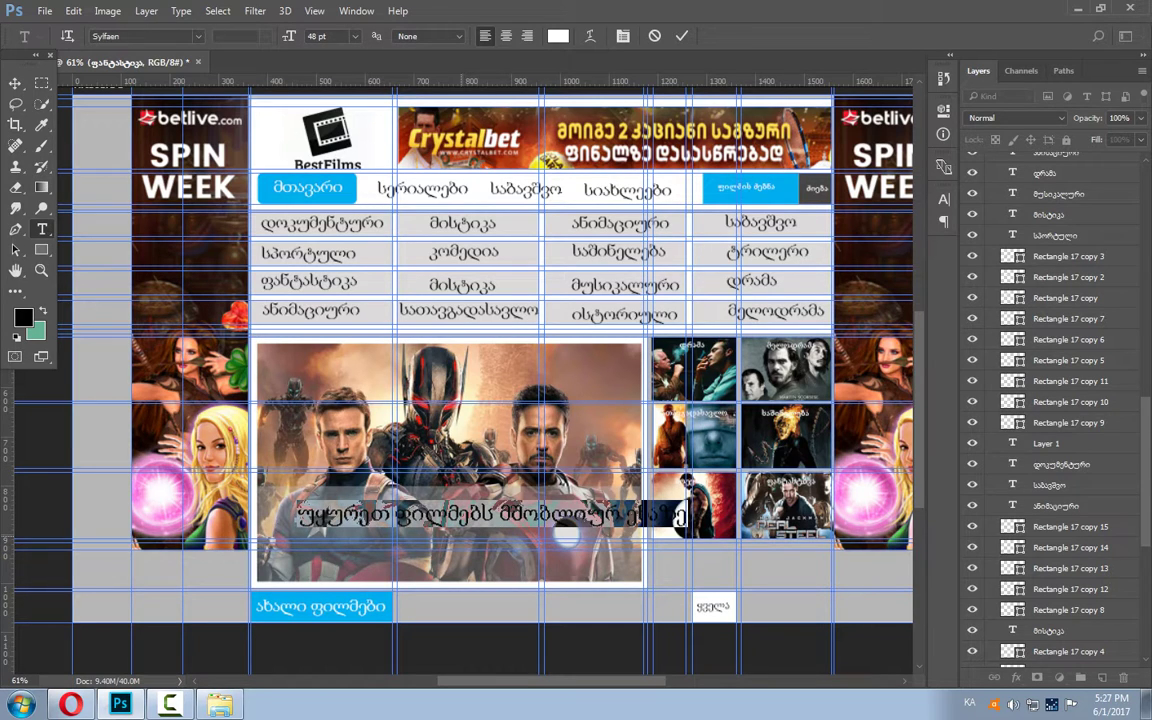
Shift the tagline left, set it back to 36 pt, tighten its tracking, and make it bold.
drag(490, 514, 452, 509)
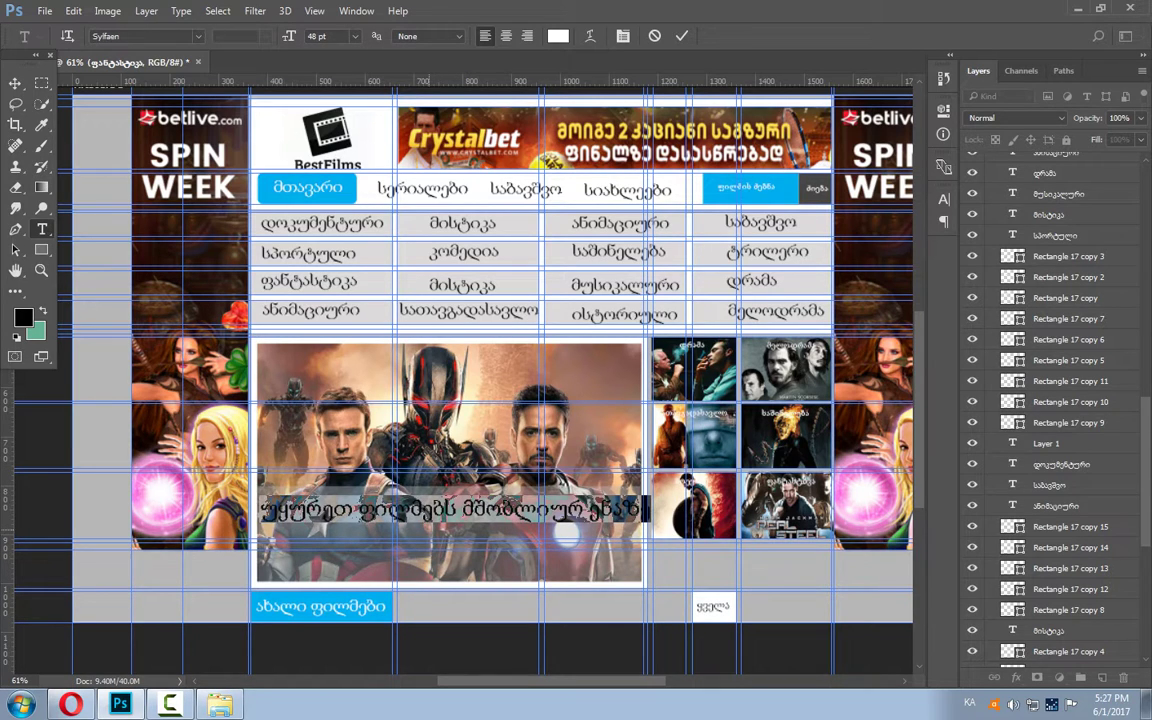
click(355, 36)
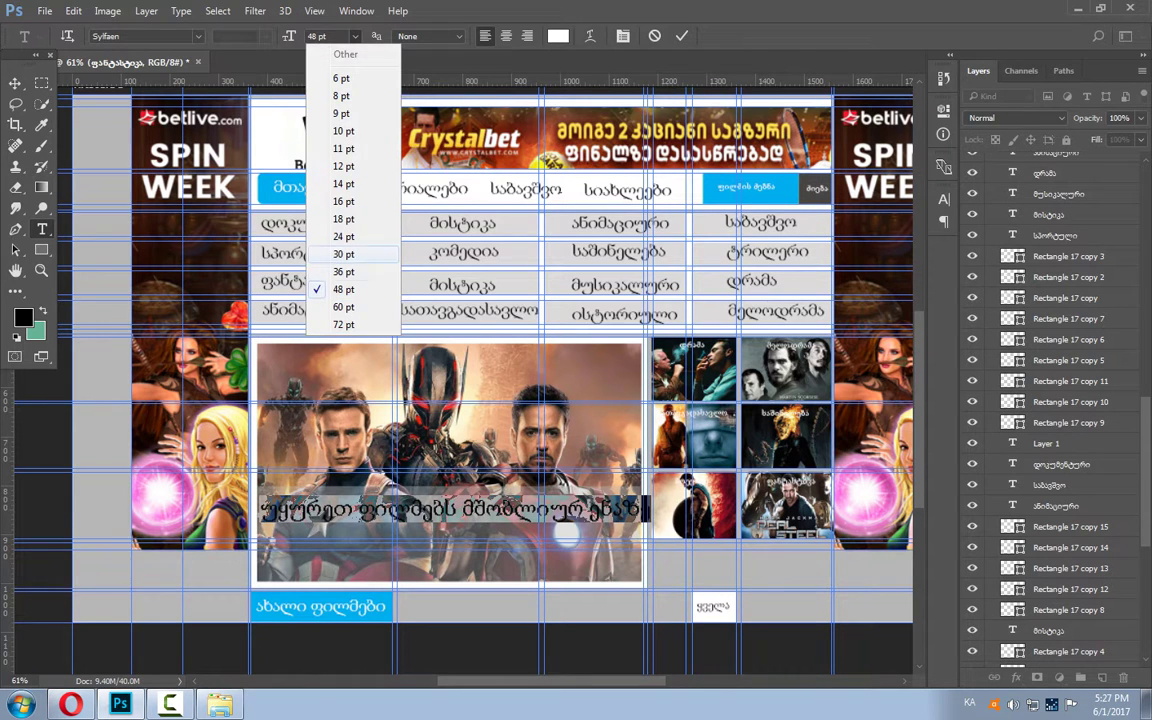
click(330, 262)
key(alt+Left)
key(alt+Left)
key(alt+Left)
key(alt+Left)
key(alt+Left)
key(alt+Left)
key(alt+Left)
key(alt+Left)
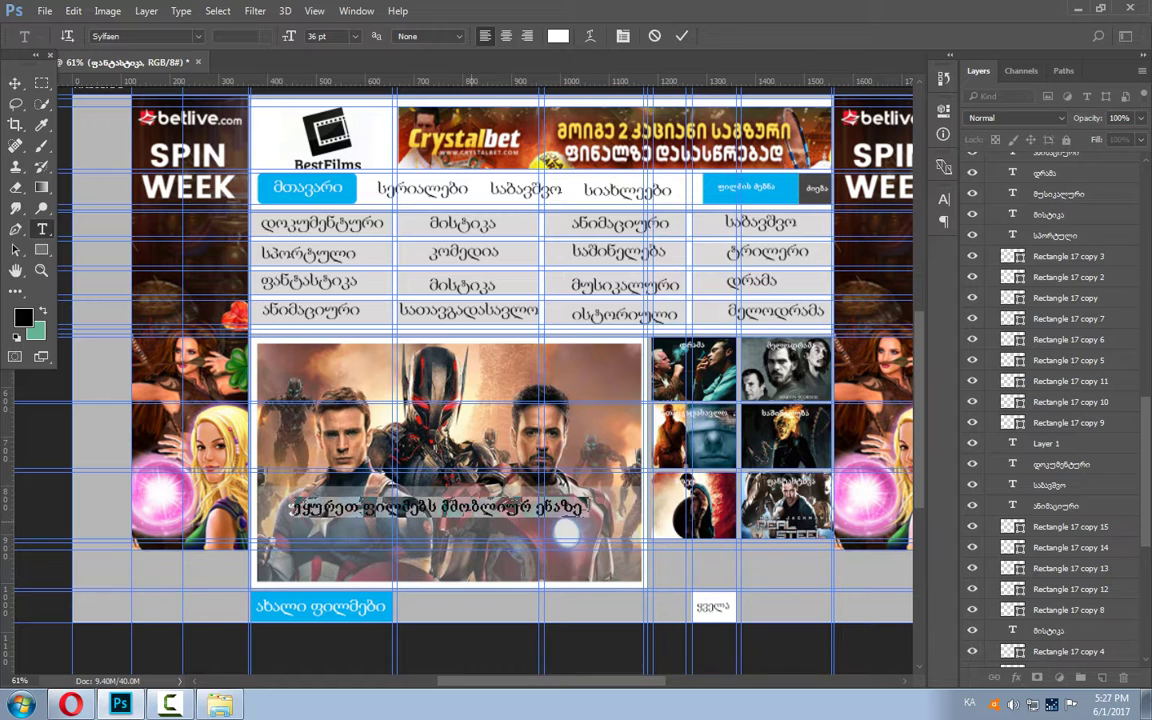
key(ctrl+shift+b)
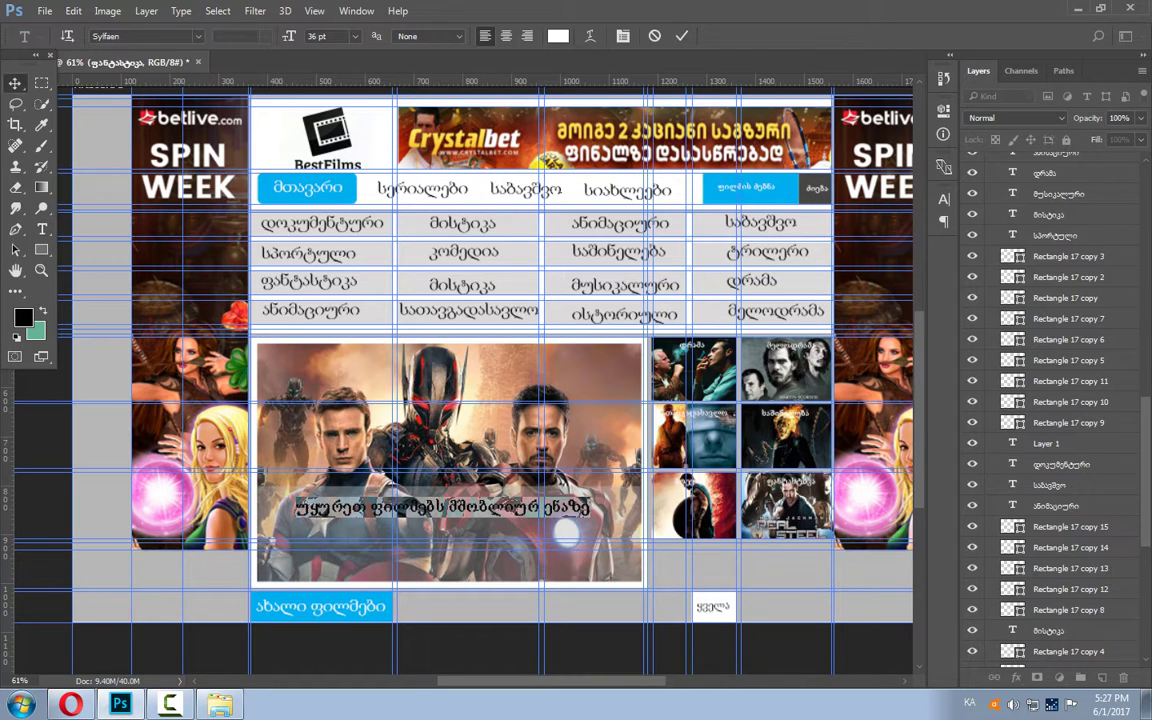
click(15, 82)
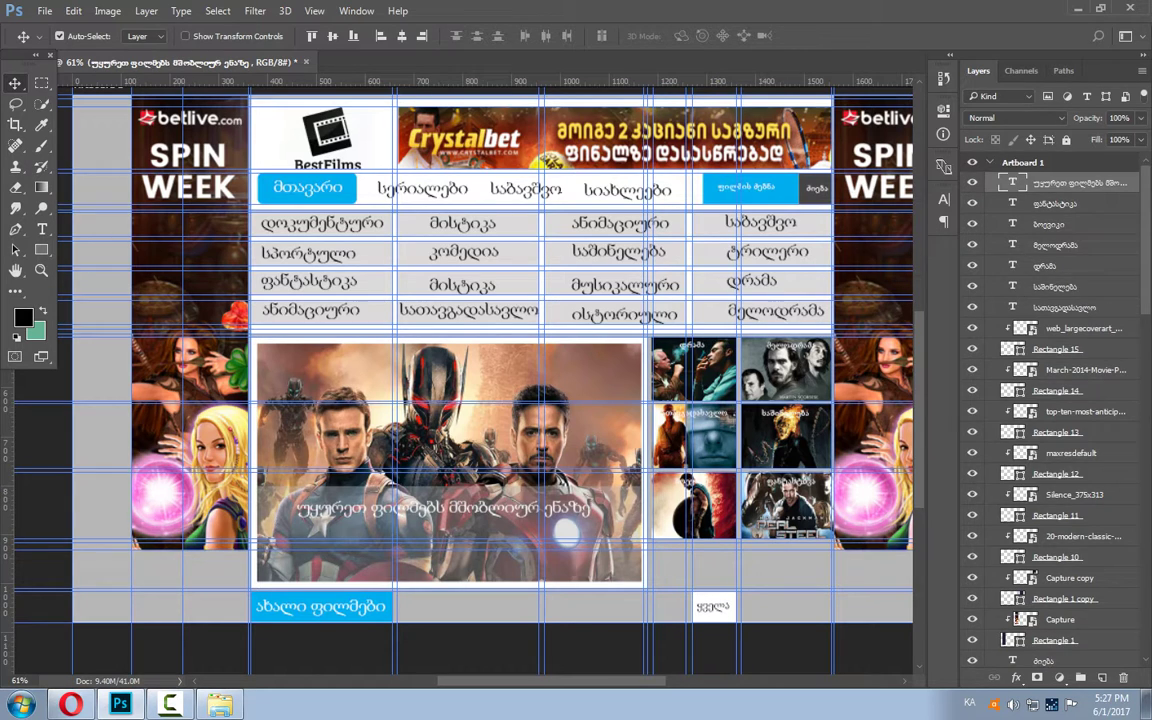
Turn off Auto-Select and select the first genre, menu and search-bar text layers.
scroll(1050, 400, down, 5)
scroll(1050, 400, down, 5)
scroll(1050, 400, down, 2)
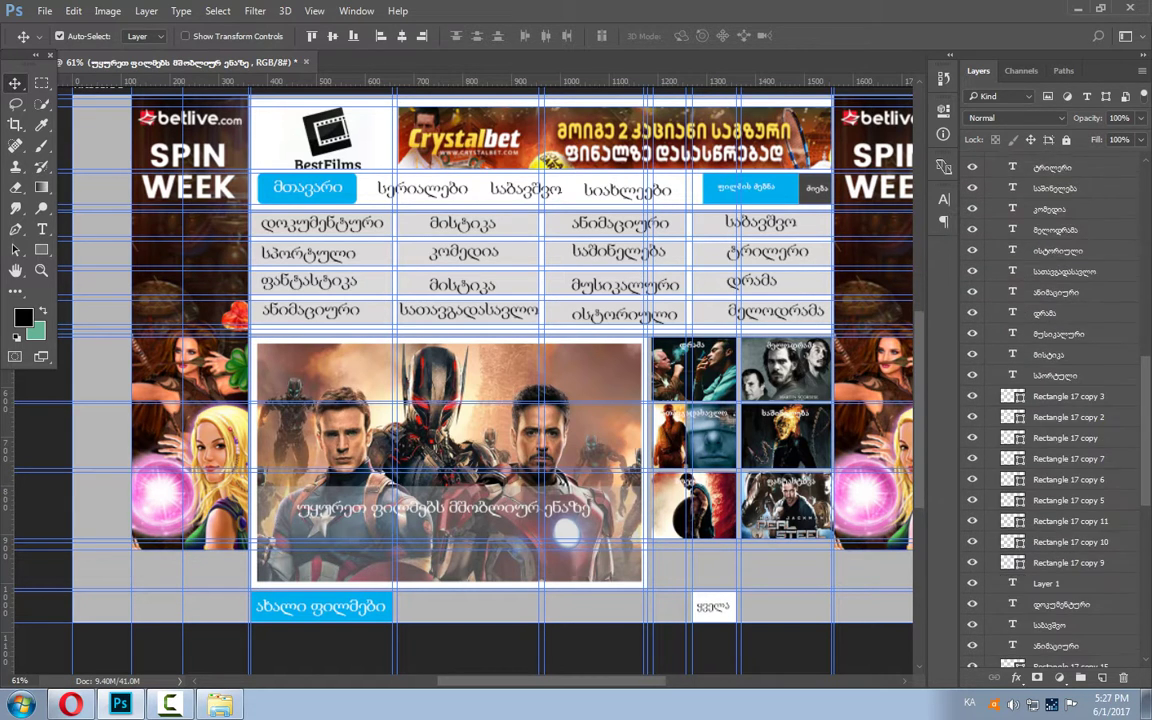
scroll(1050, 400, down, 1)
scroll(1050, 400, down, 2)
scroll(1050, 400, down, 1)
scroll(1050, 400, up, 5)
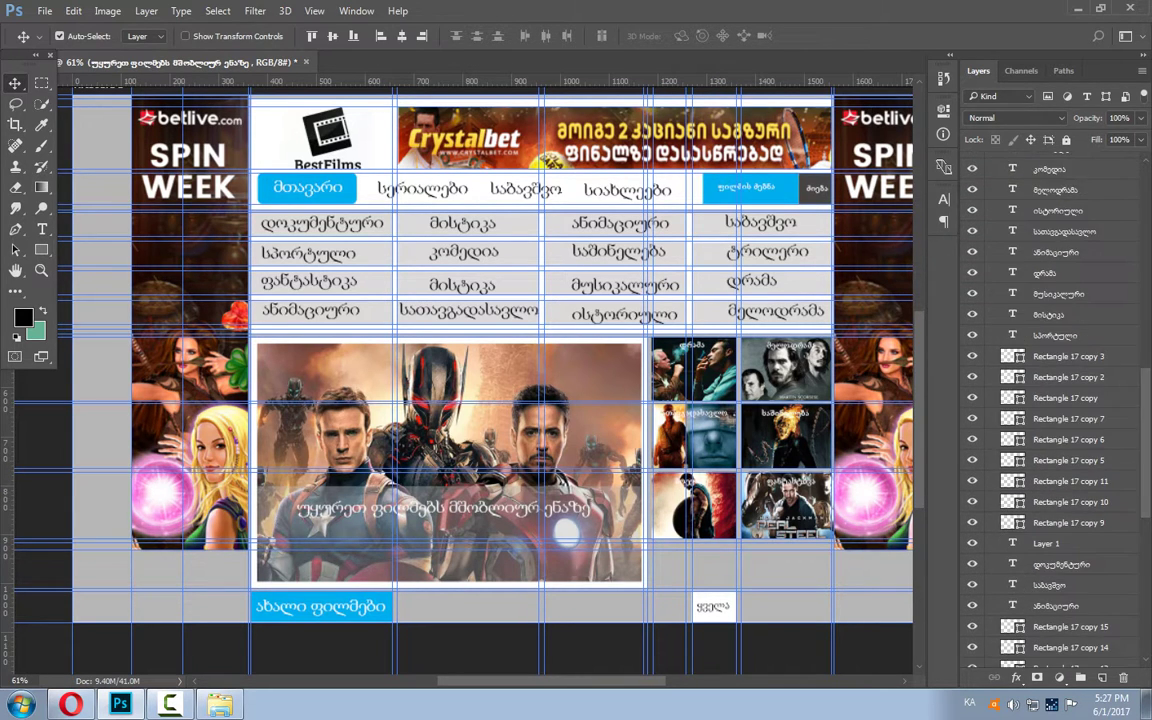
scroll(1050, 400, up, 5)
click(58, 36)
shift+click(1050, 245)
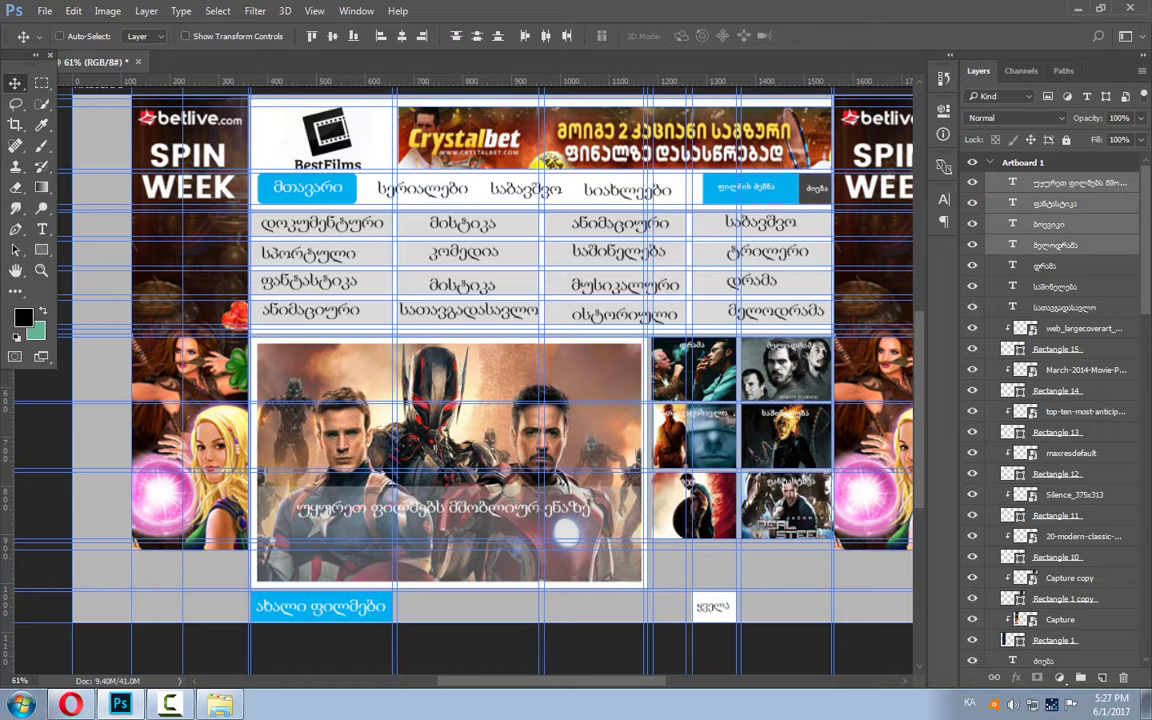
shift+click(1060, 307)
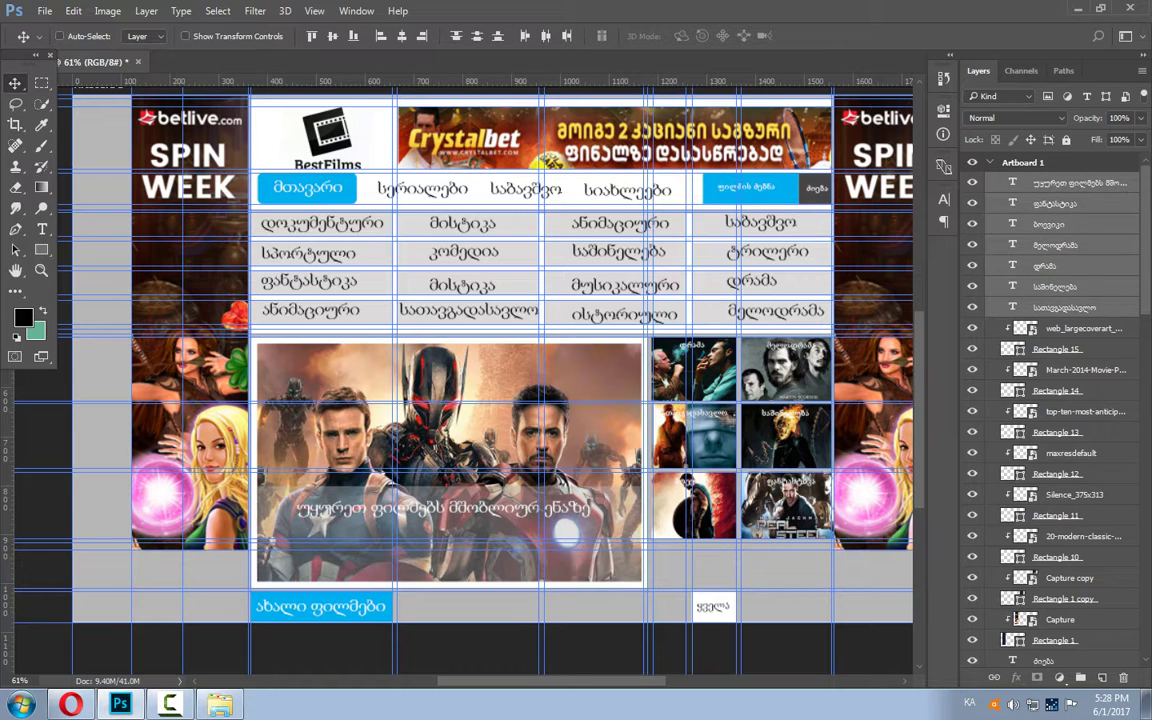
scroll(1050, 400, down, 5)
click(1043, 400)
shift+click(1060, 421)
scroll(1050, 400, down, 2)
ctrl+click(1050, 384)
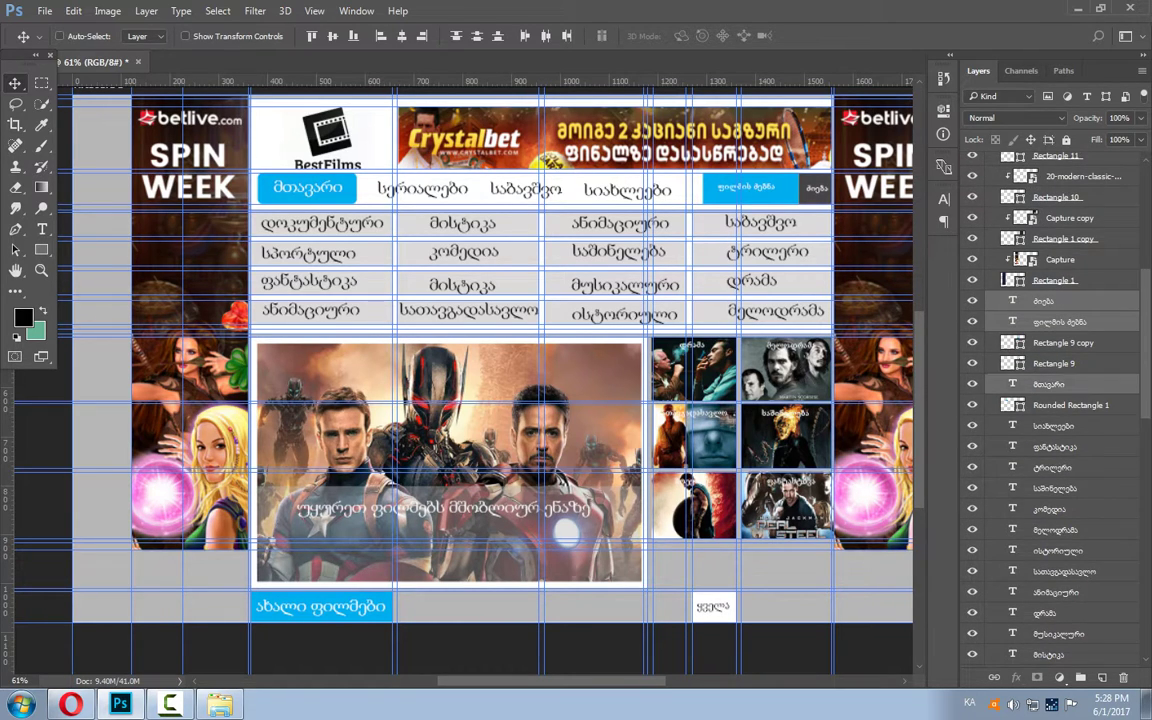
ctrl+click(1050, 425)
ctrl+click(1050, 446)
ctrl+click(1050, 467)
ctrl+click(1050, 488)
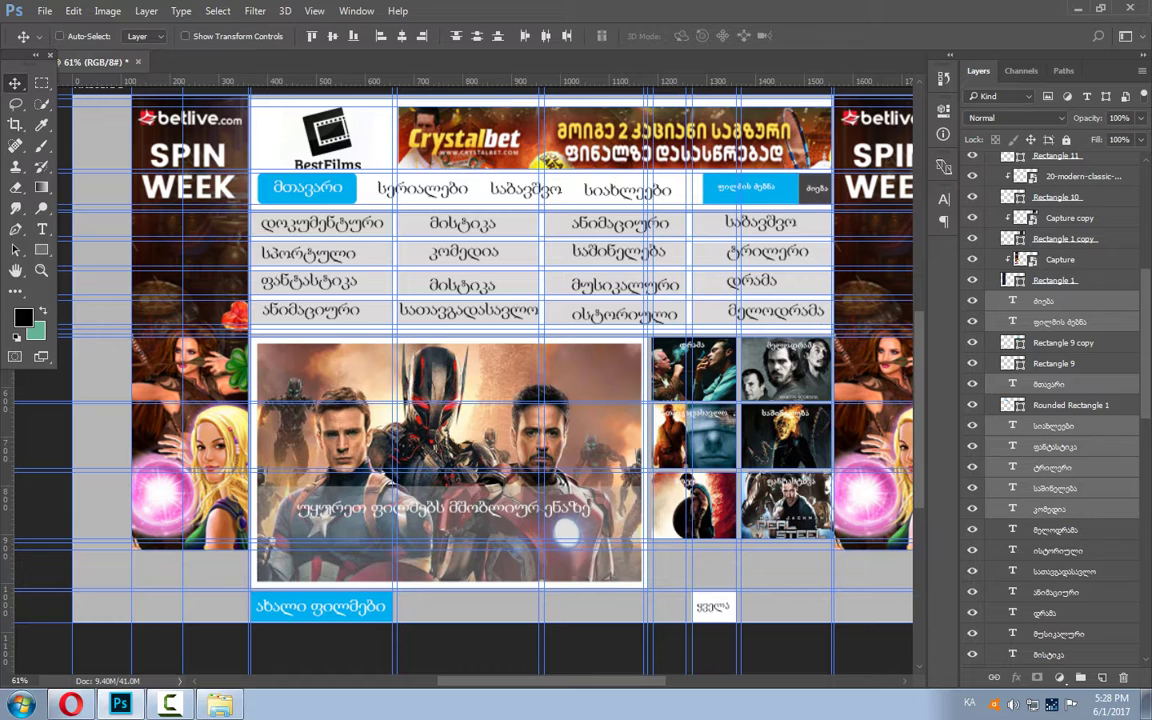
Add ისტორიული, მელოდრამა, კომედია, სათავგადასავლო, ანიმაციური, დრამა, მუსიკალური, სპორტული and Layer 1 to the selection.
ctrl+click(1057, 550)
ctrl+click(1057, 529)
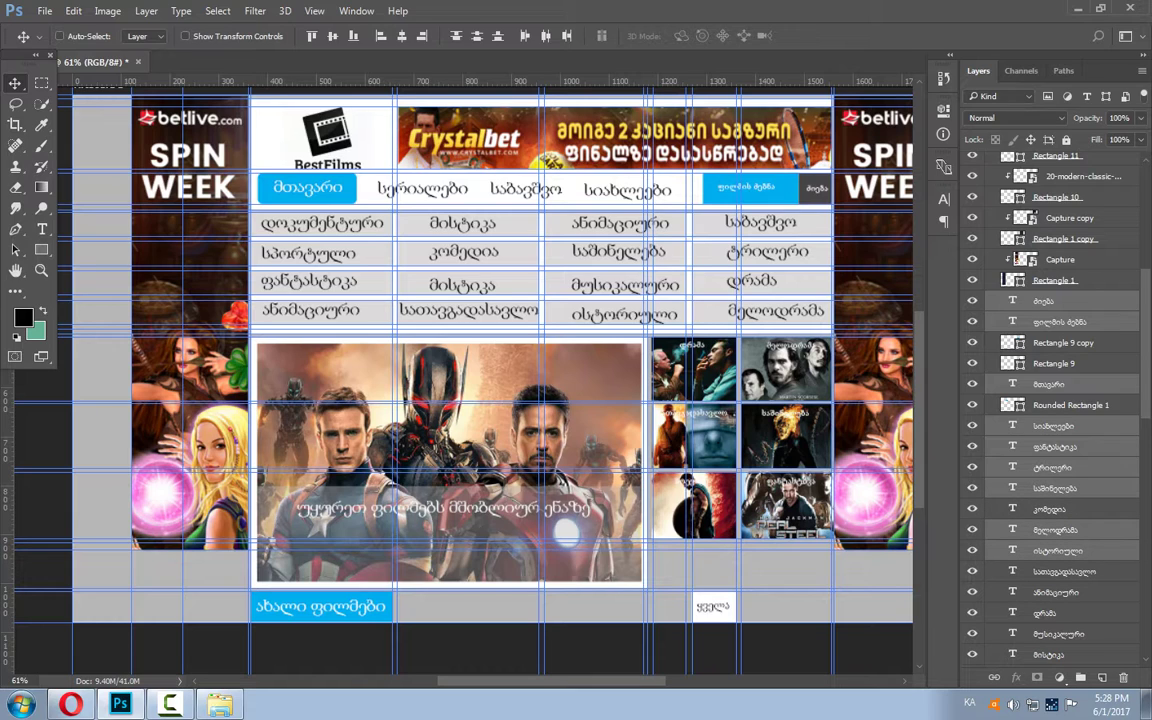
ctrl+click(1050, 508)
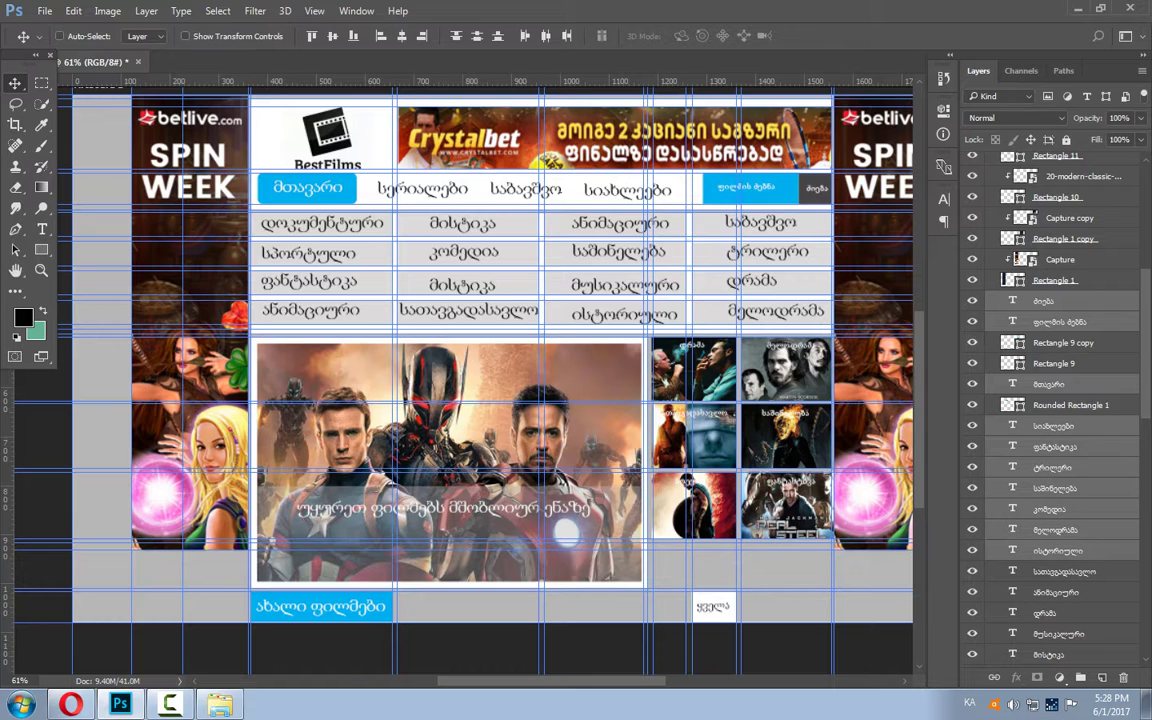
ctrl+click(1060, 571)
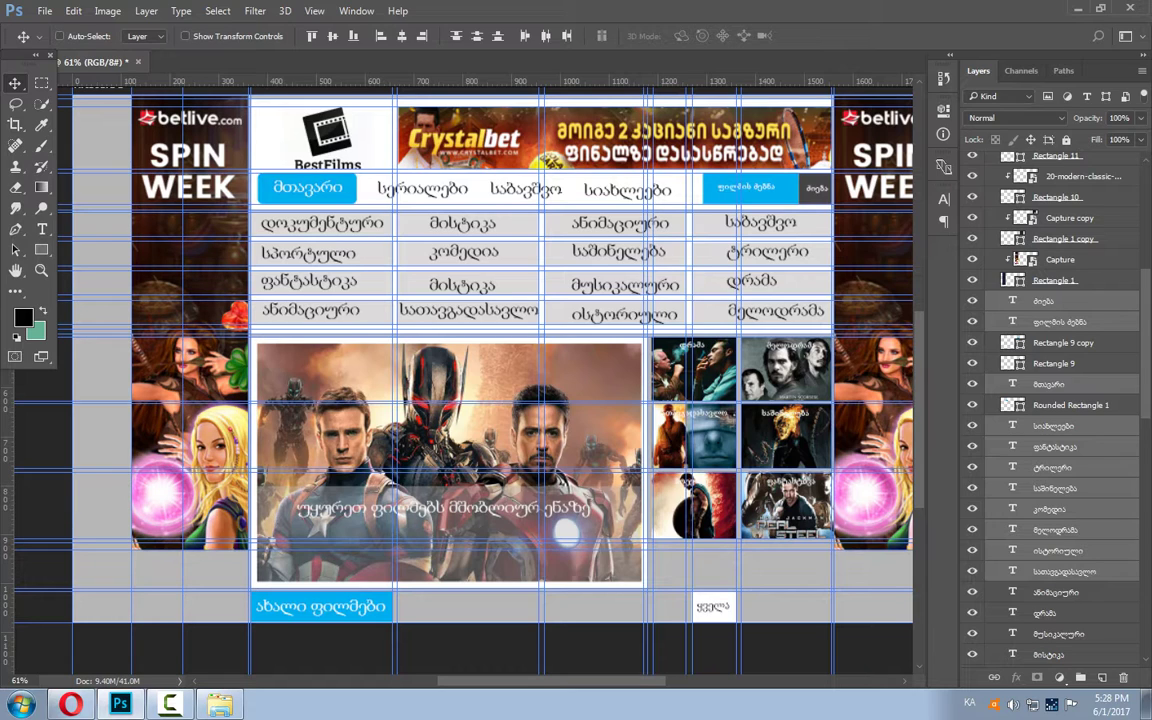
ctrl+click(1055, 592)
ctrl+click(1045, 613)
ctrl+click(1058, 634)
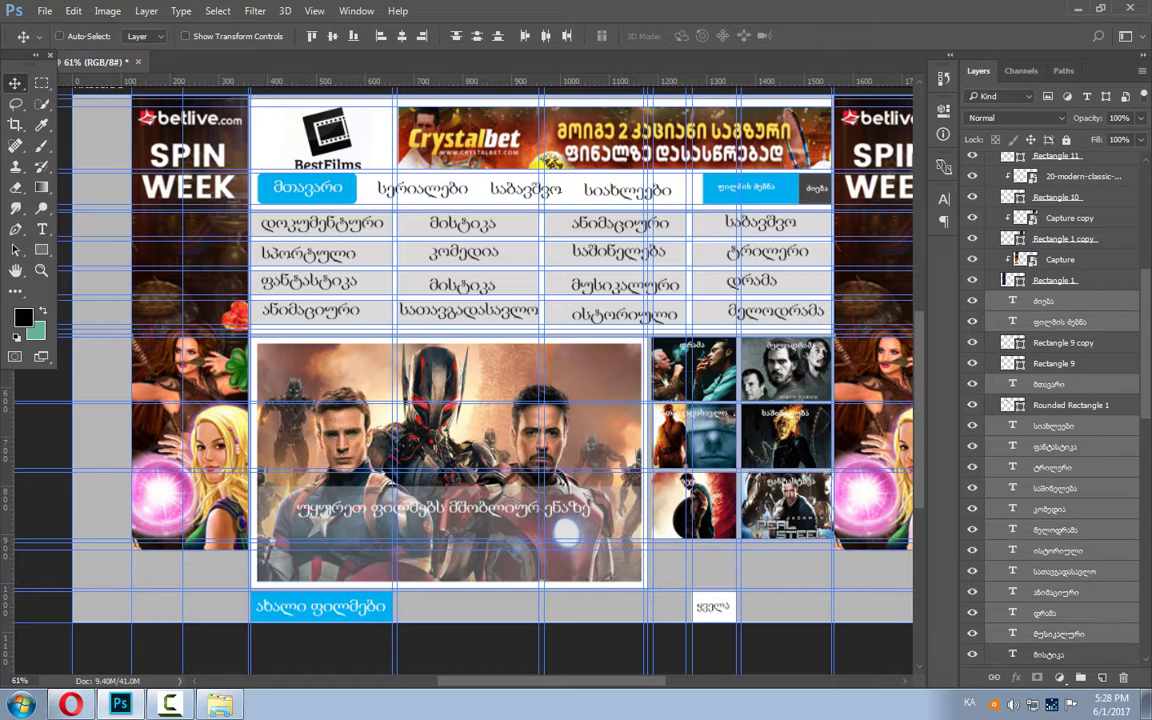
scroll(1058, 600, down, 2)
scroll(1058, 600, down, 3)
ctrl+click(1055, 475)
scroll(1058, 600, down, 2)
scroll(1058, 600, down, 2)
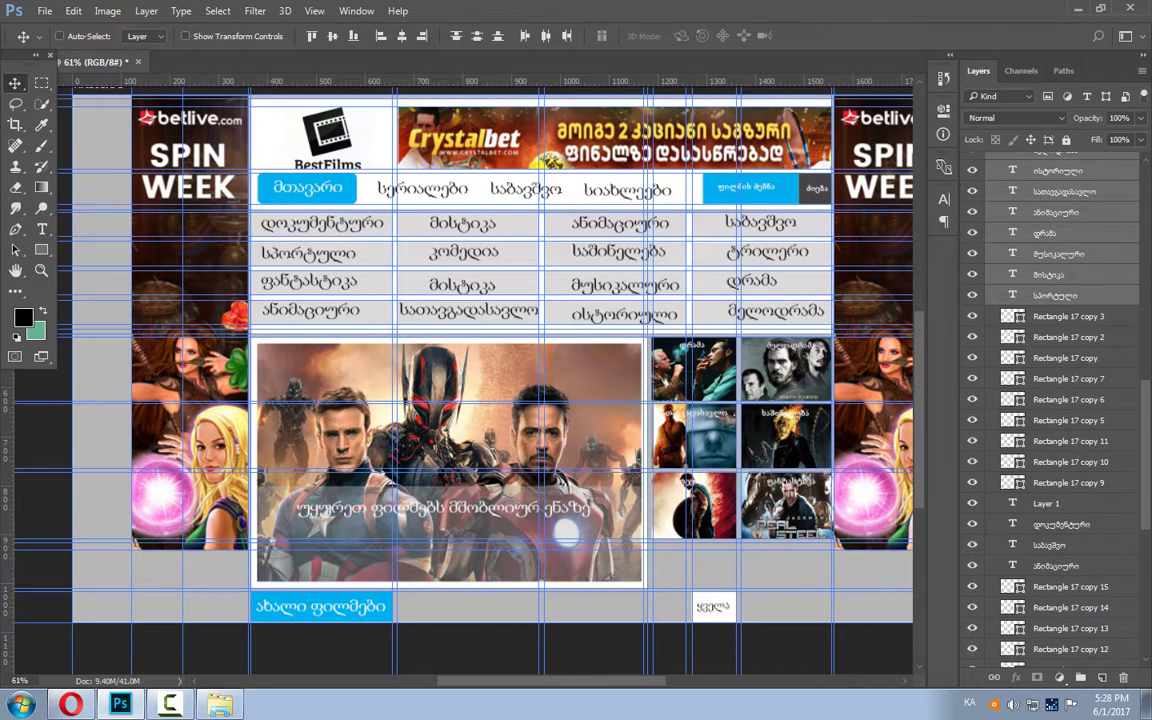
ctrl+click(1045, 503)
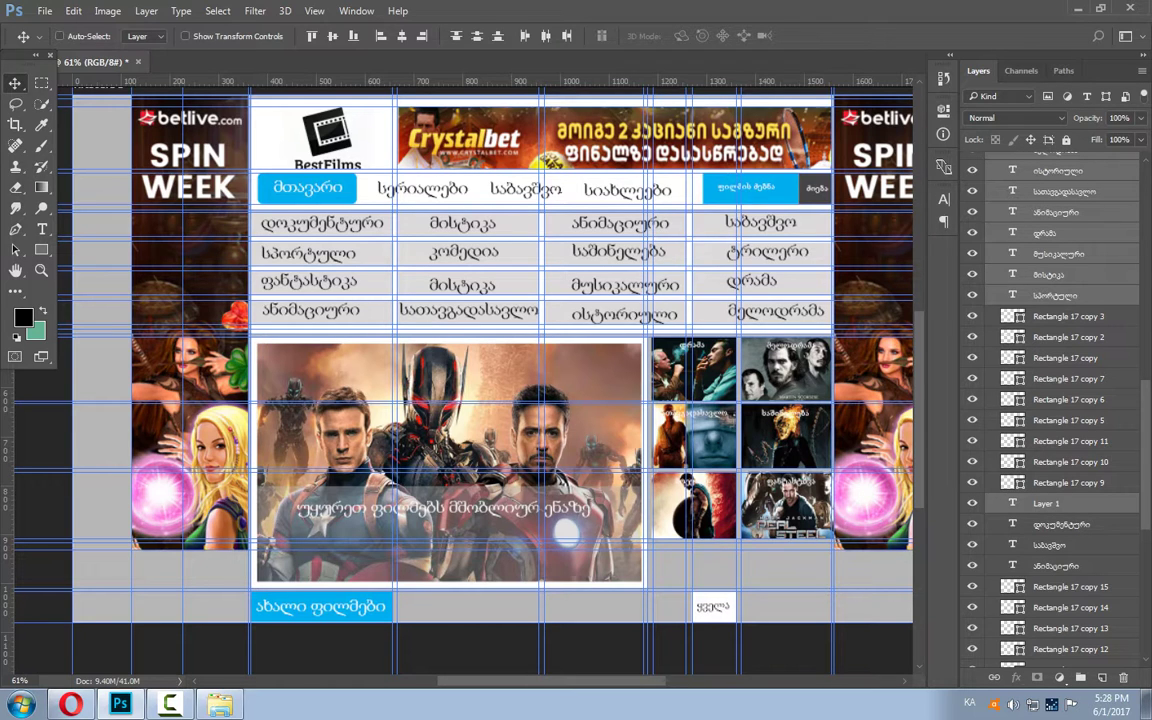
Add საბავშვო, დოკუმენტური and one more label, then group all selected layers into Group 1.
scroll(1058, 400, down, 1)
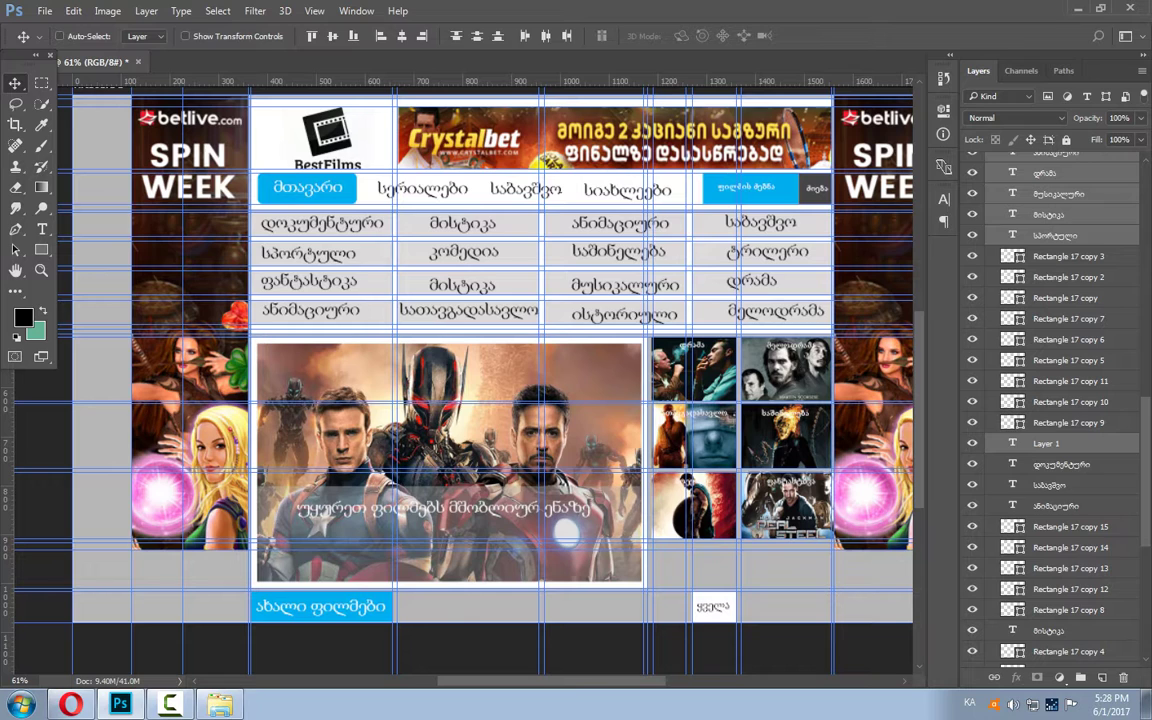
ctrl+click(1049, 484)
ctrl+click(1060, 464)
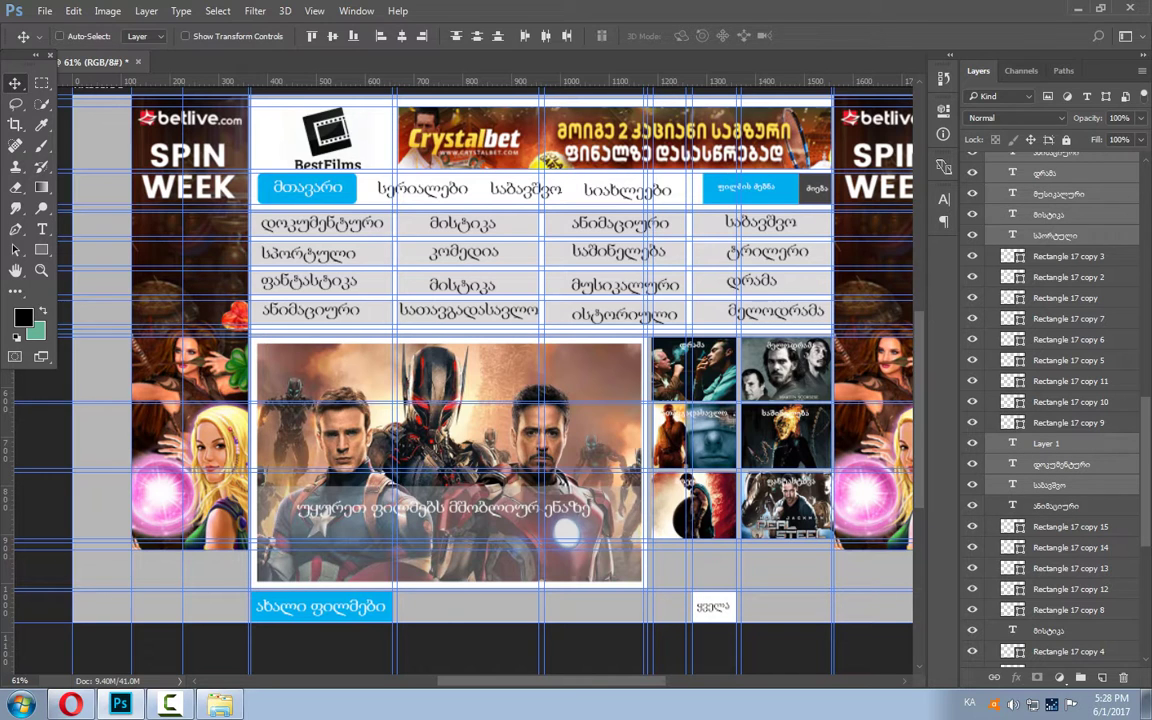
scroll(1058, 400, down, 1)
scroll(1058, 400, down, 2)
scroll(1058, 400, down, 1)
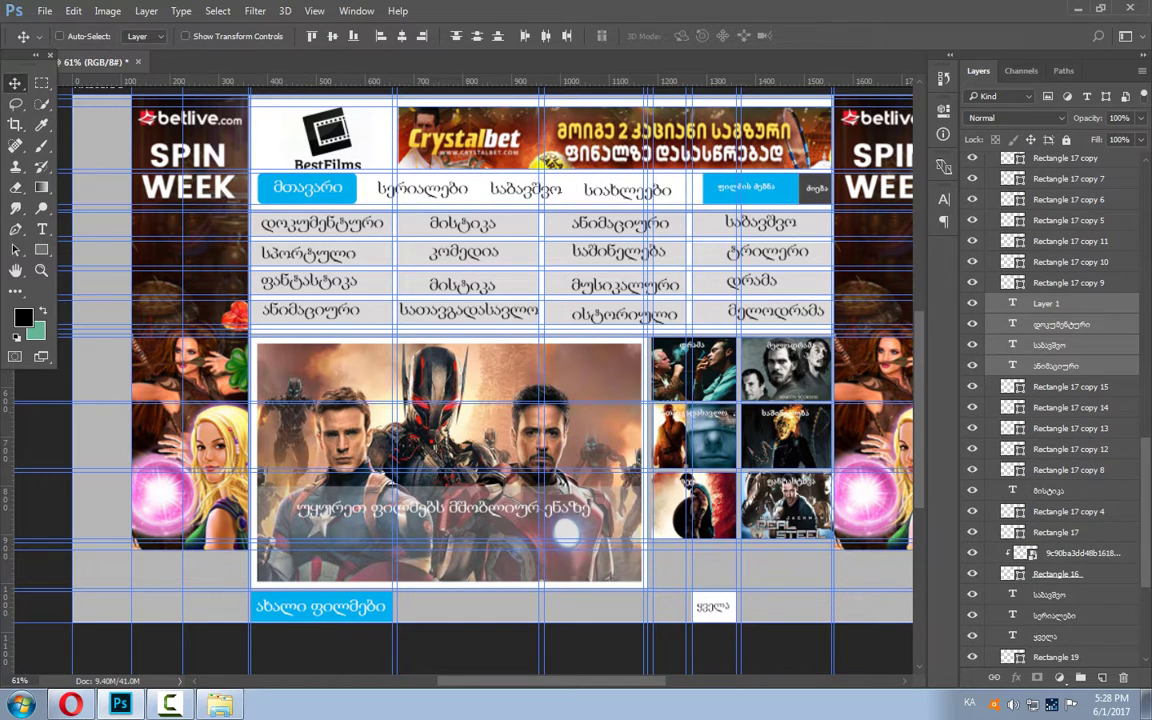
scroll(1058, 400, down, 2)
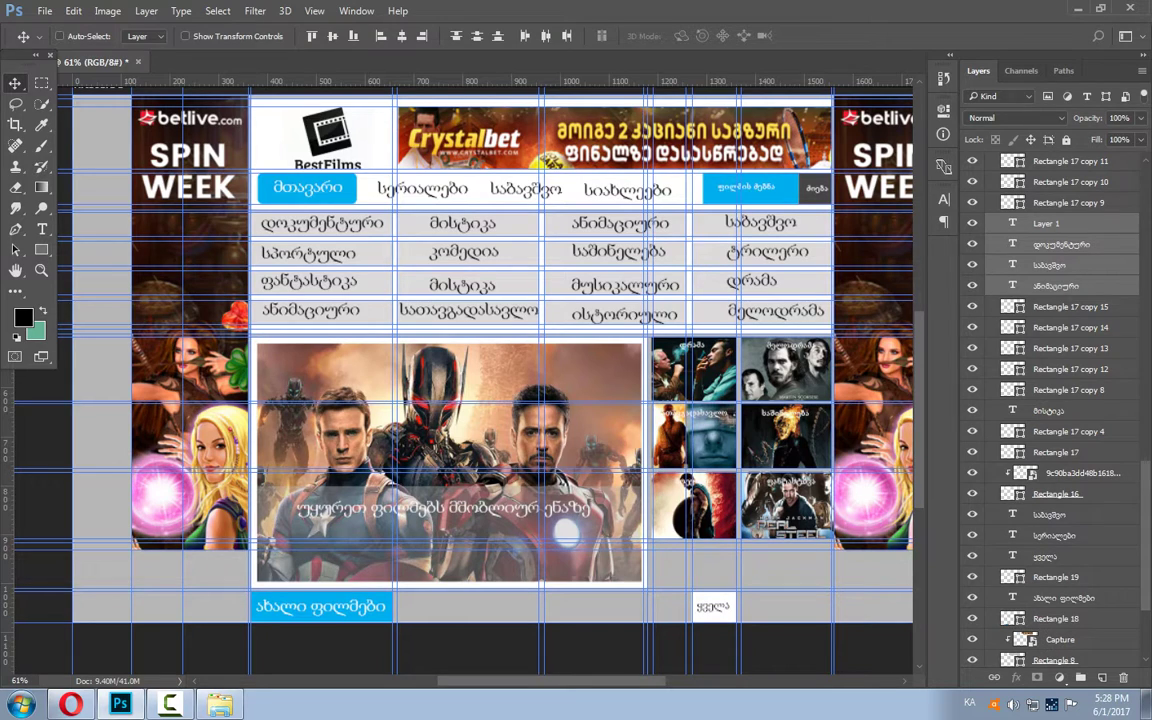
ctrl+click(1050, 514)
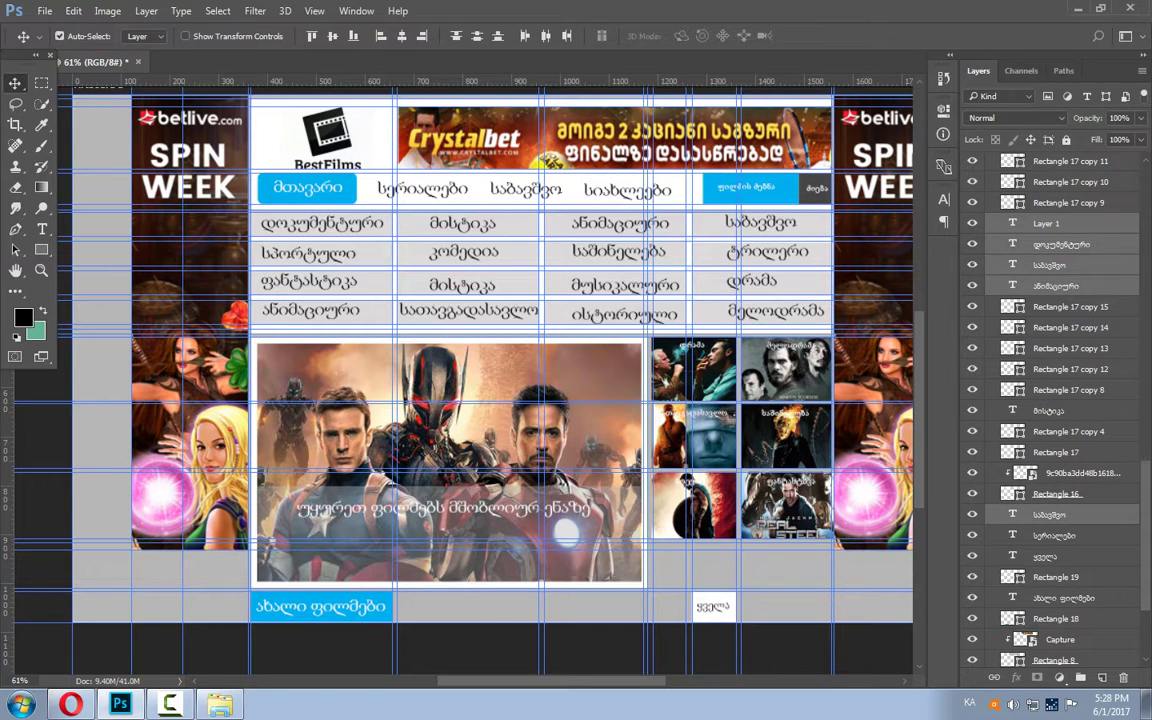
scroll(1058, 400, down, 4)
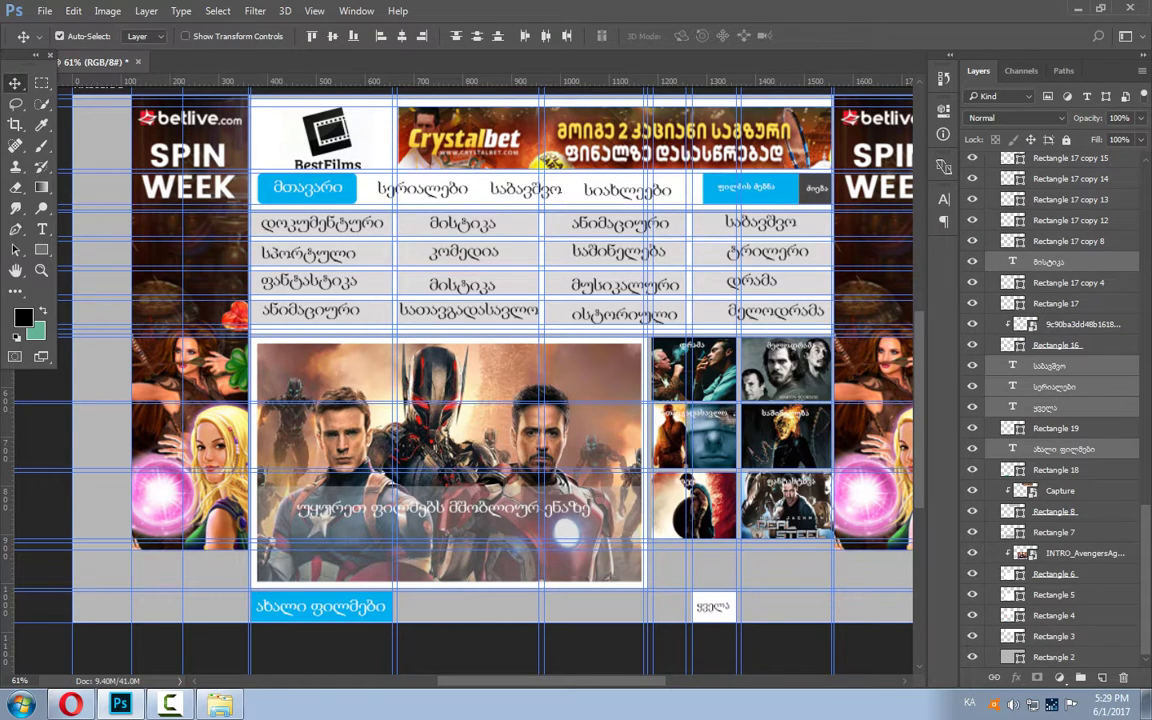
key(ctrl+g)
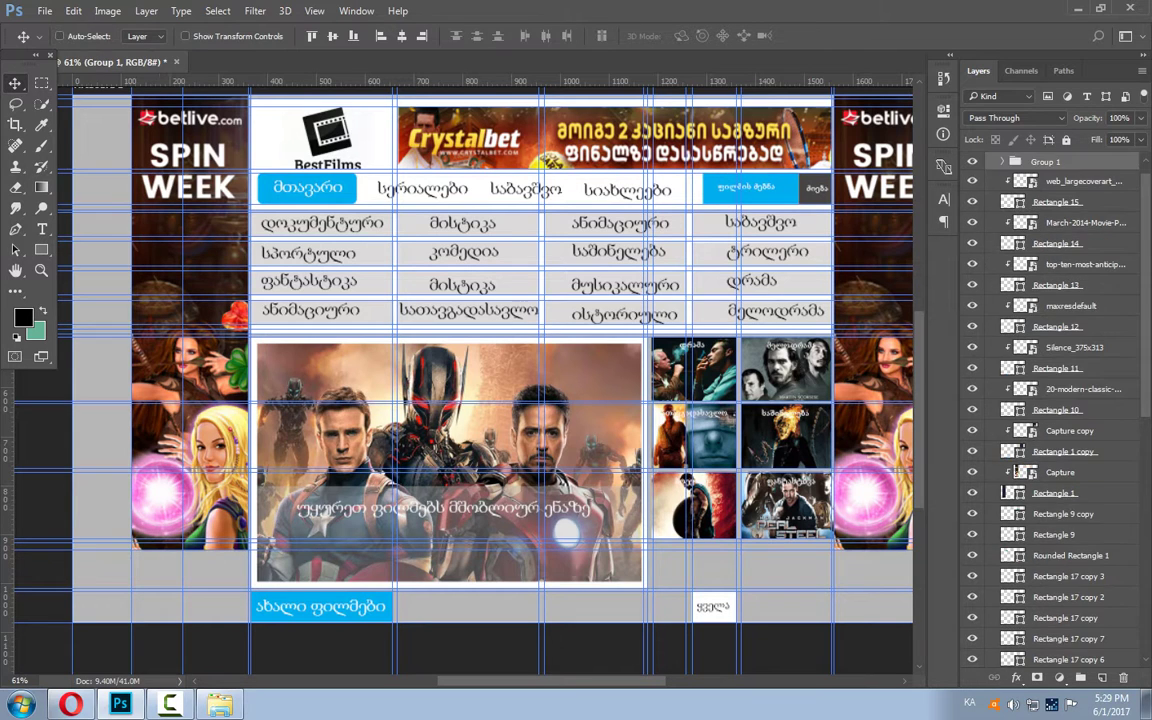
Rename Group 1 to "text".
double_click(1045, 181)
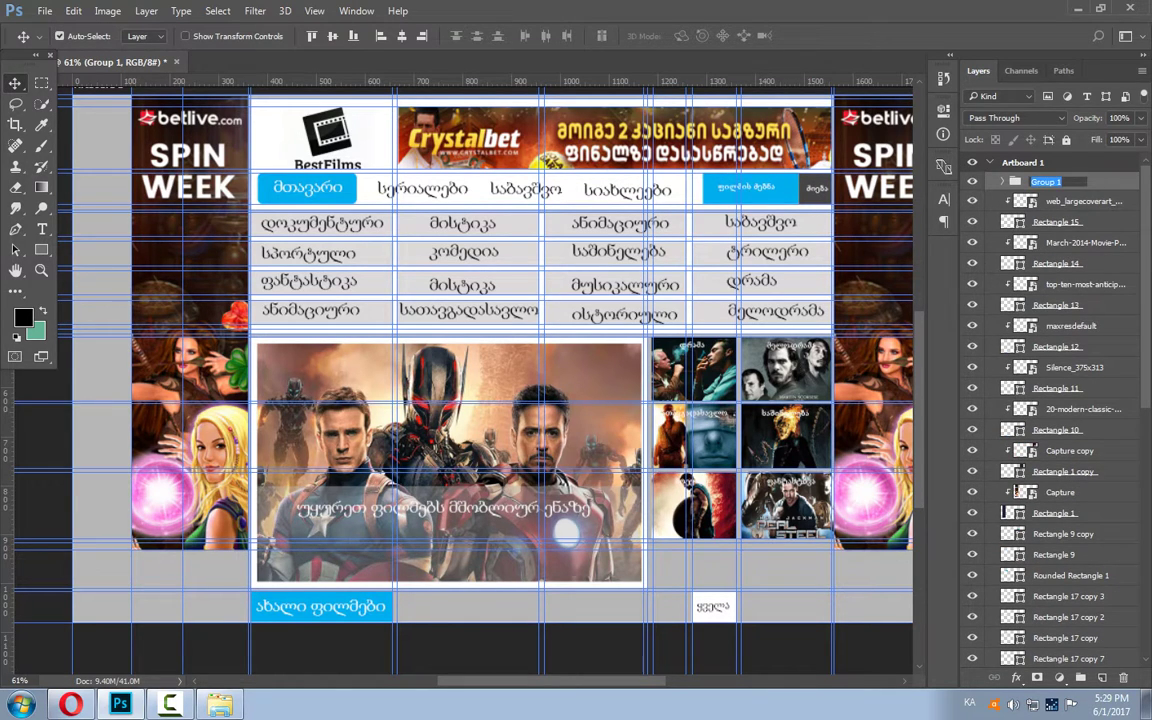
key(alt+shift)
key(alt+shift)
text(text)
key(Return)
Toggle the text group's visibility to check its labels, then select the Real Steel cover layer and untick Auto-Select.
click(972, 181)
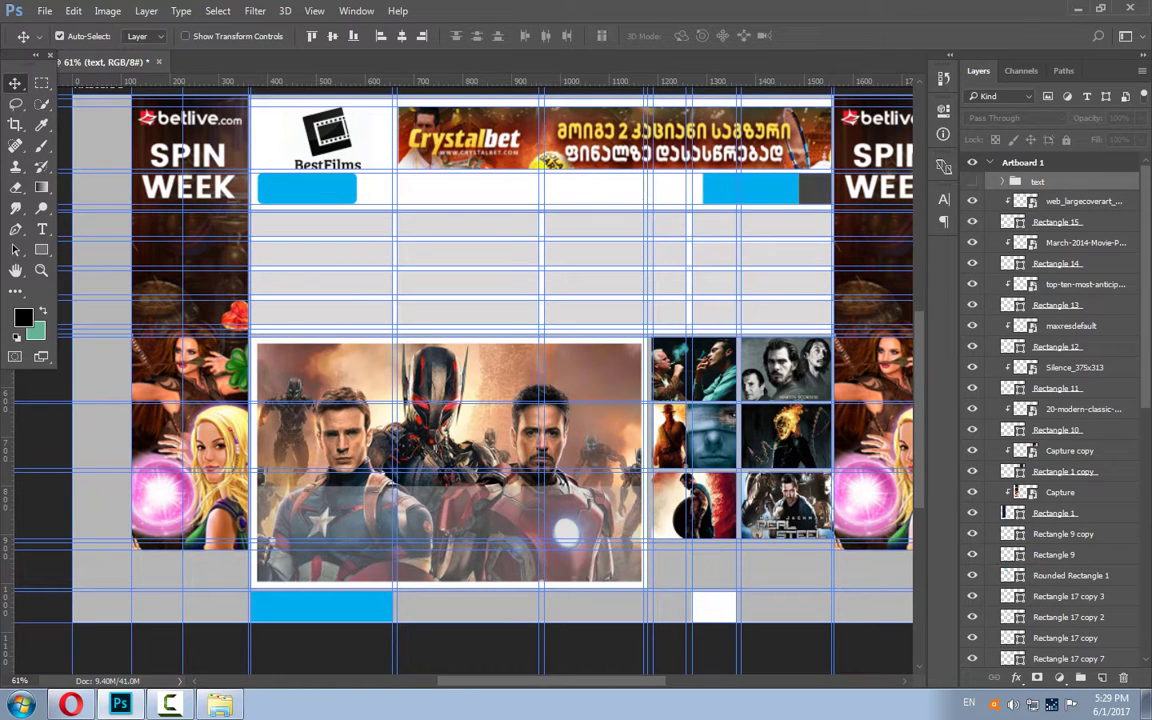
click(972, 181)
click(972, 181)
click(972, 181)
click(972, 181)
click(972, 181)
click(972, 181)
click(972, 181)
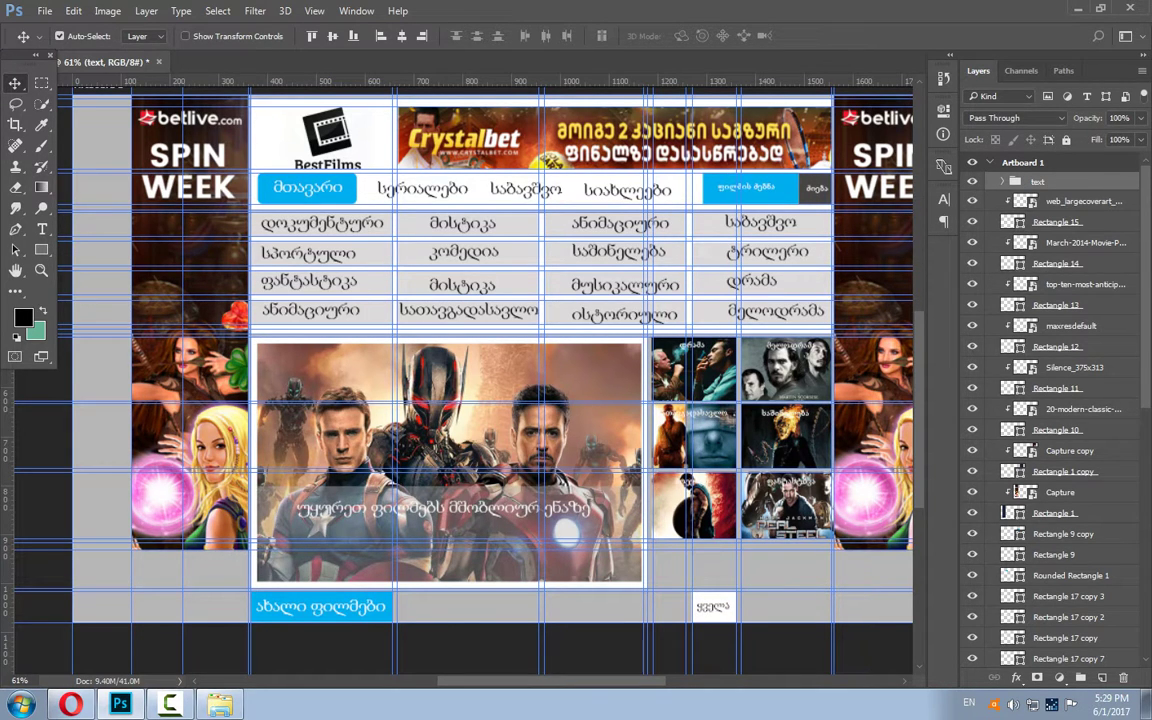
click(1075, 201)
click(59, 36)
scroll(1050, 400, down, 10)
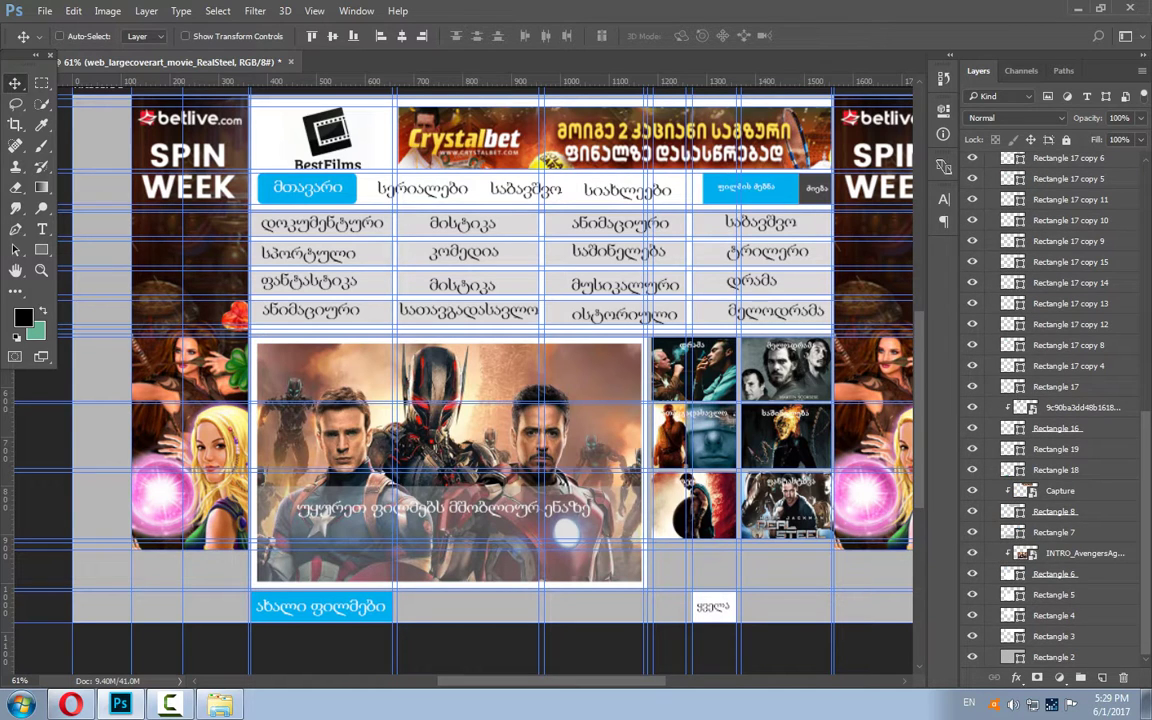
key(ctrl+alt+a)
click(59, 36)
key(ctrl+g)
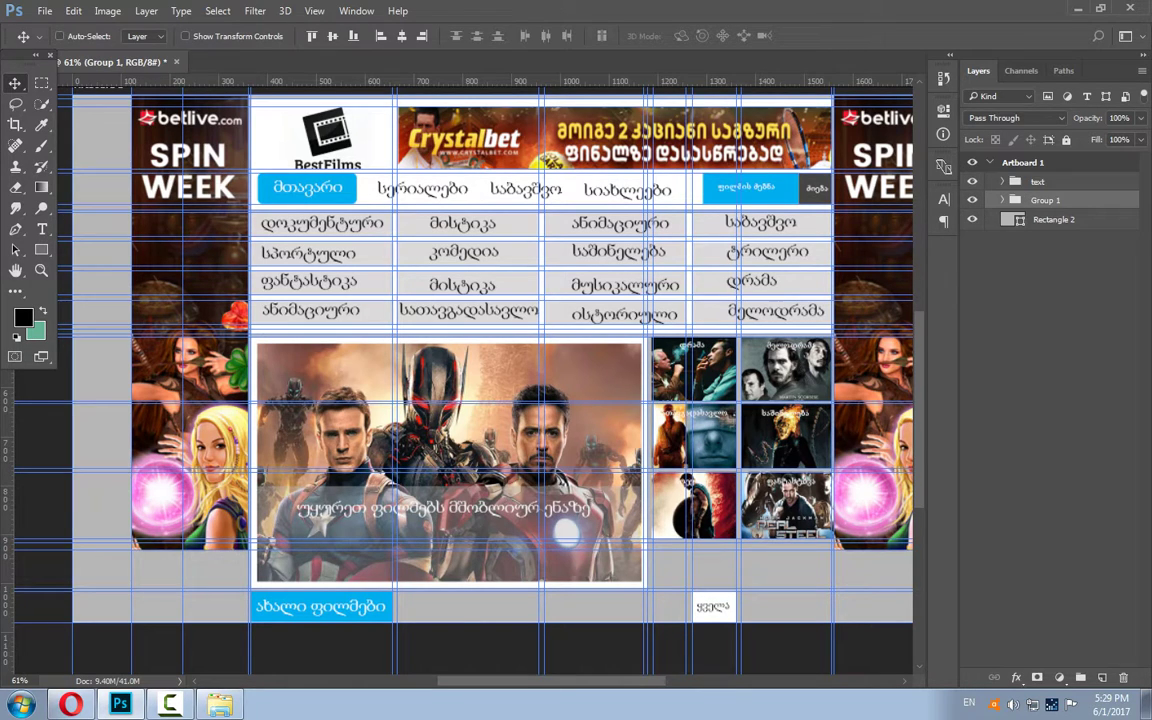
double_click(1045, 200)
text(yveal)
text( danarchen)
text(i)
key(Return)
key(ctrl+semicolon)
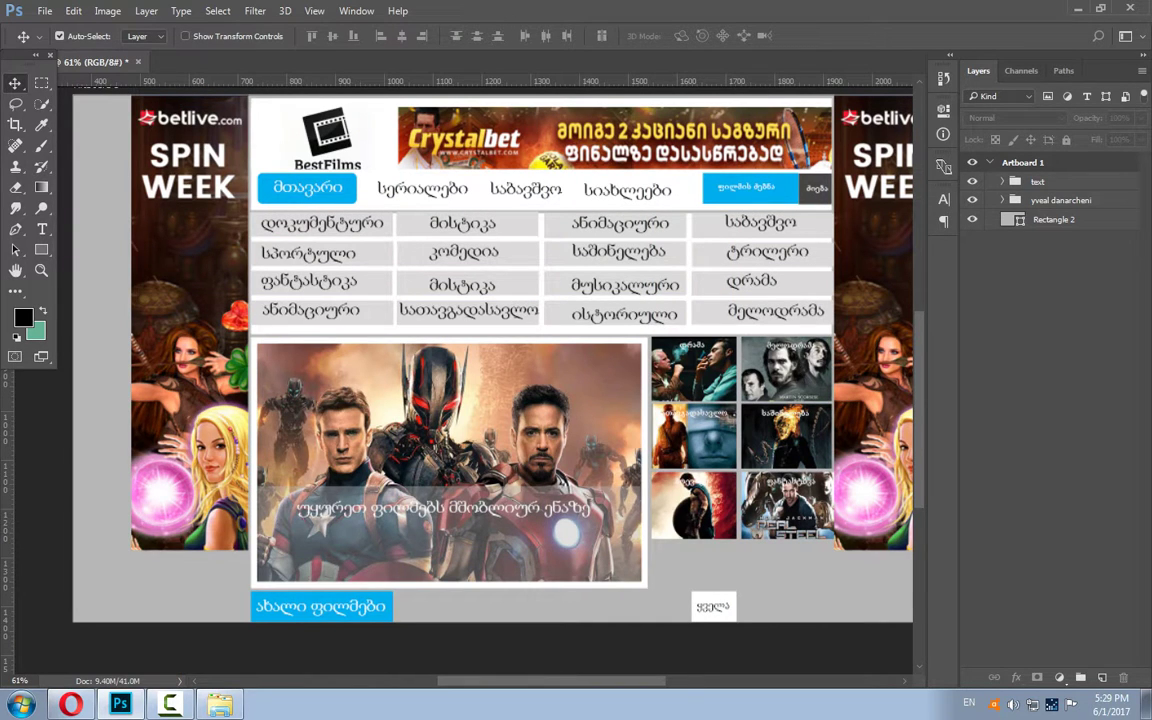
Rename the background rectangle layer Rectangle 2 to 'foni'.
click(1054, 219)
double_click(1054, 219)
text(foni)
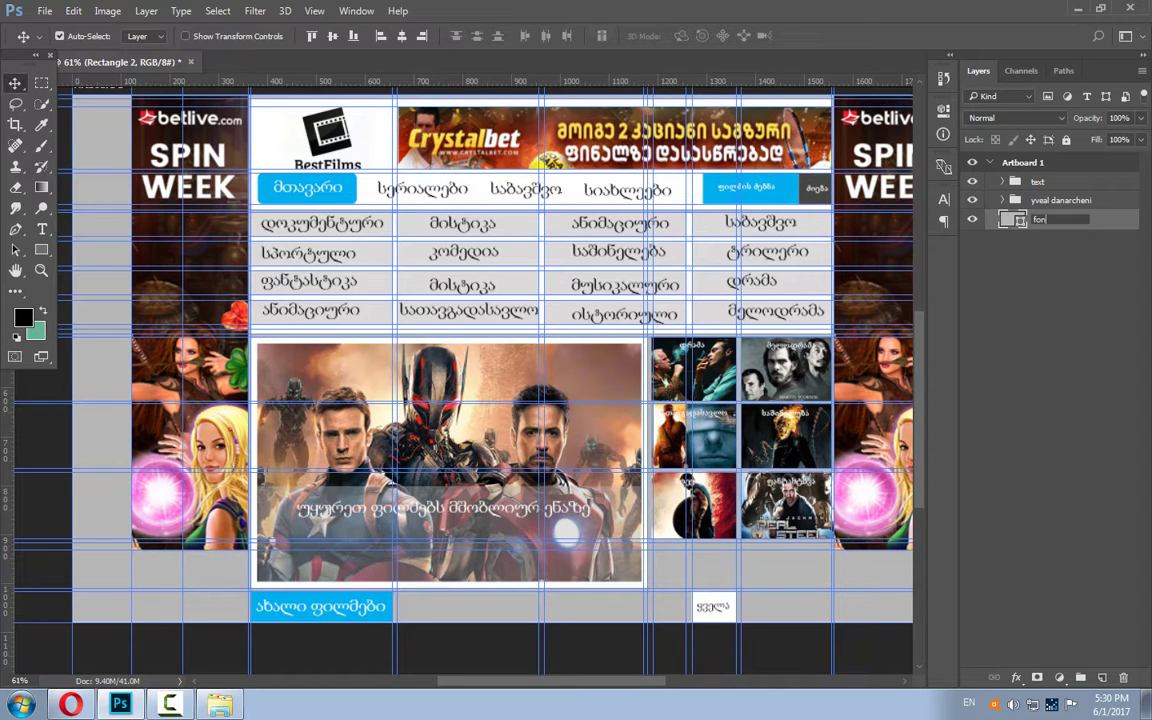
key(Return)
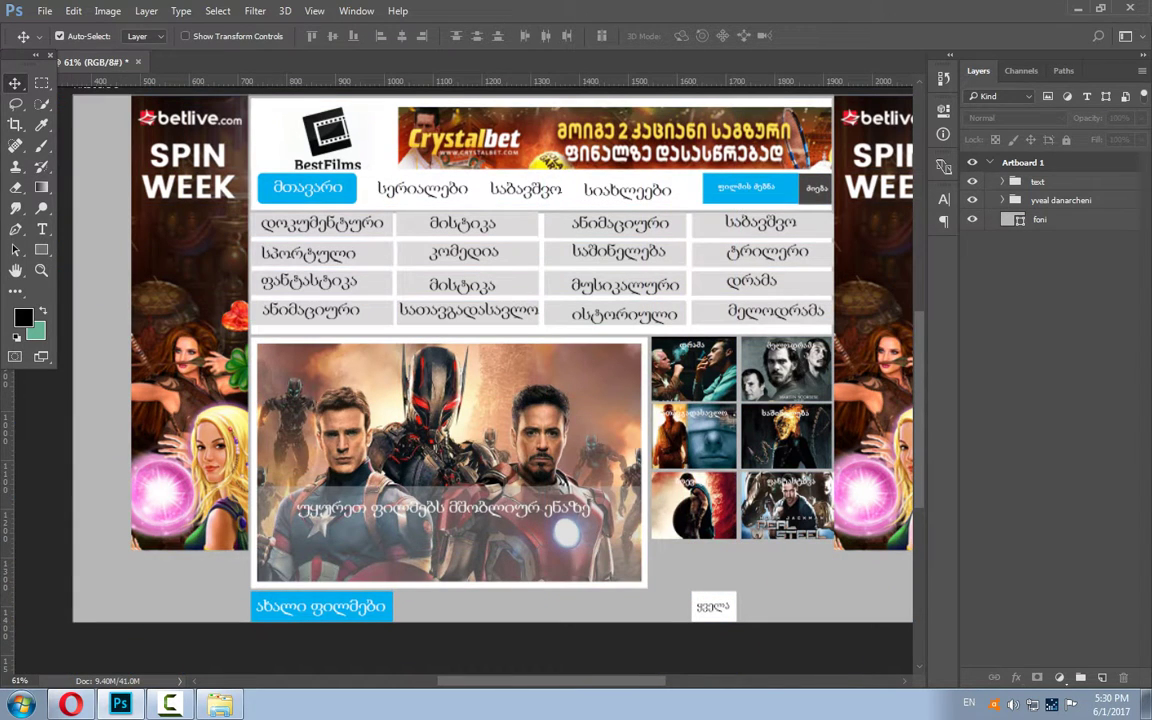